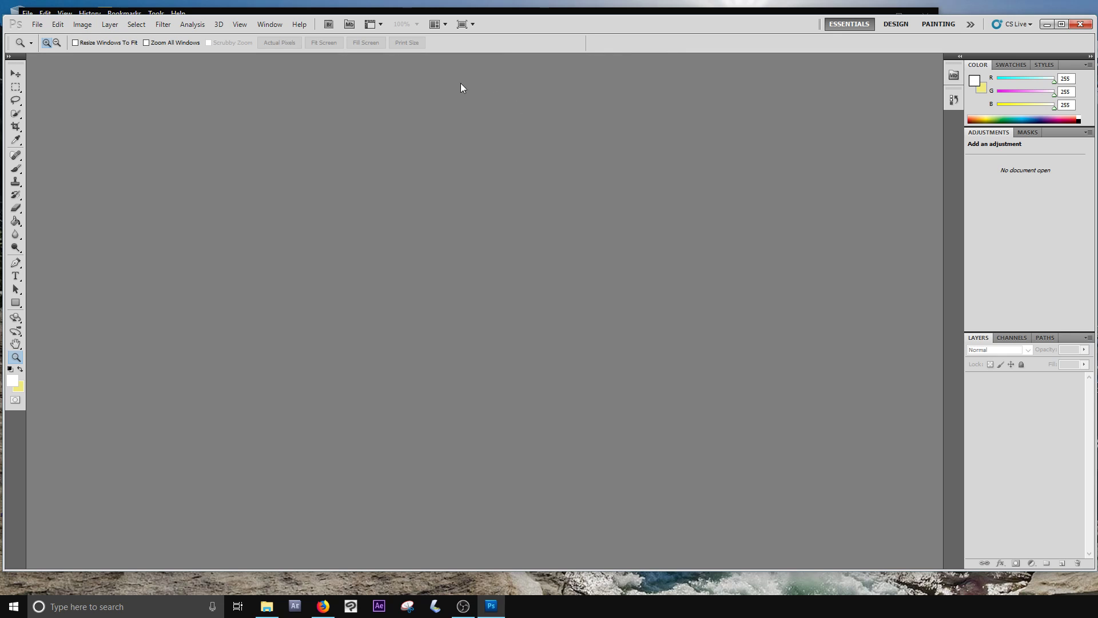
- Switch the workspace layout to 3D, followed by Painting
{"action": "left_click", "coordinate": [273, 26]}
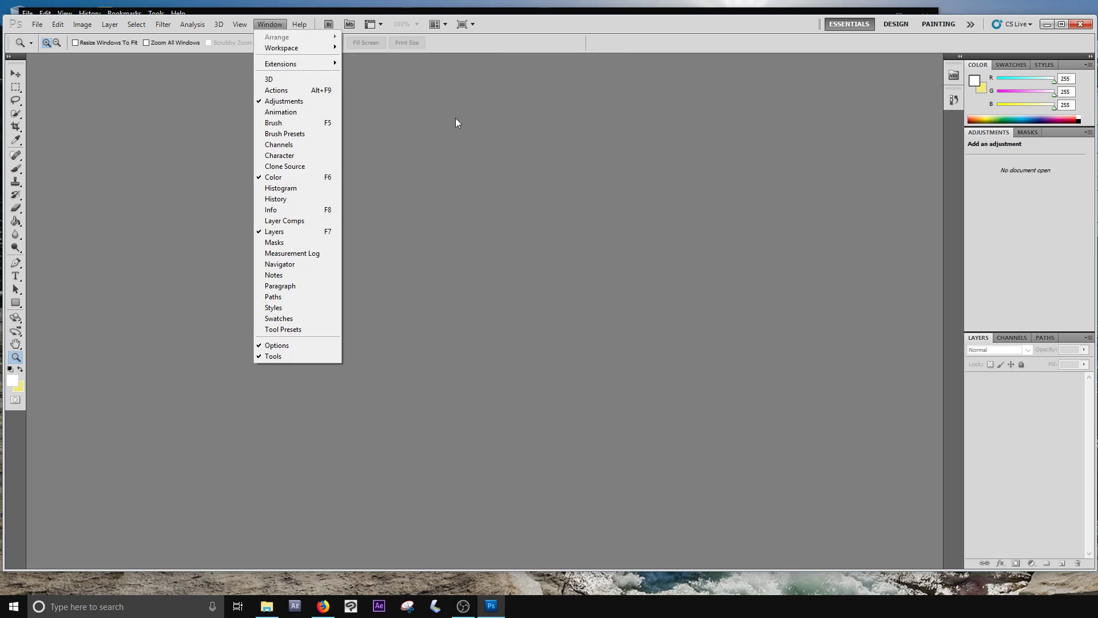
{"action": "left_click", "coordinate": [449, 116]}
{"action": "left_click", "coordinate": [265, 23]}
{"action": "mouse_move", "coordinate": [279, 47]}
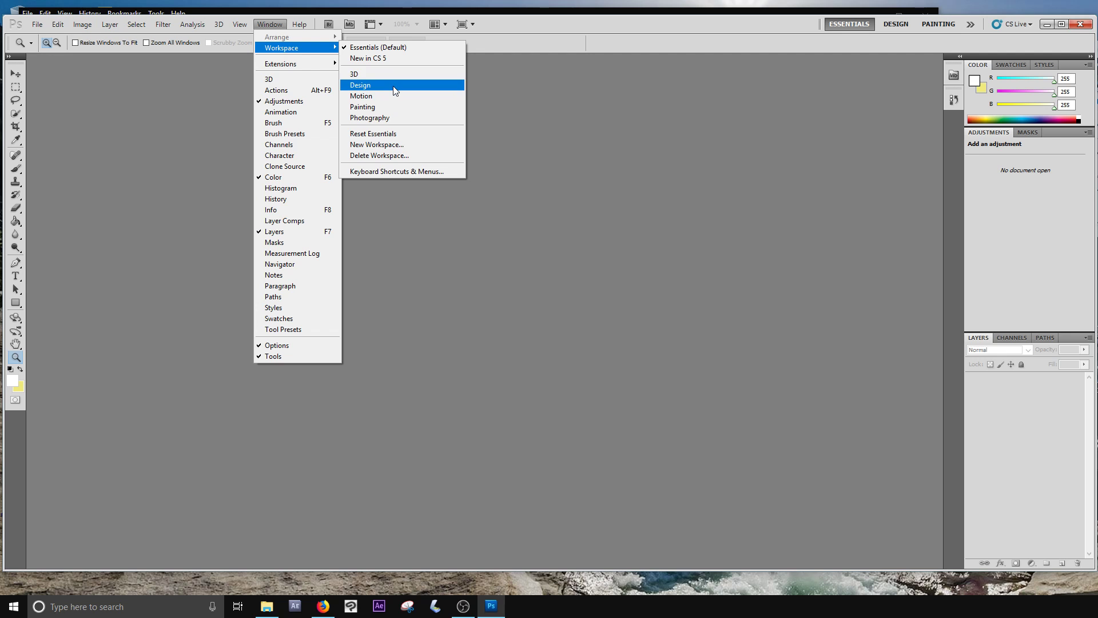
{"action": "left_click", "coordinate": [382, 75]}
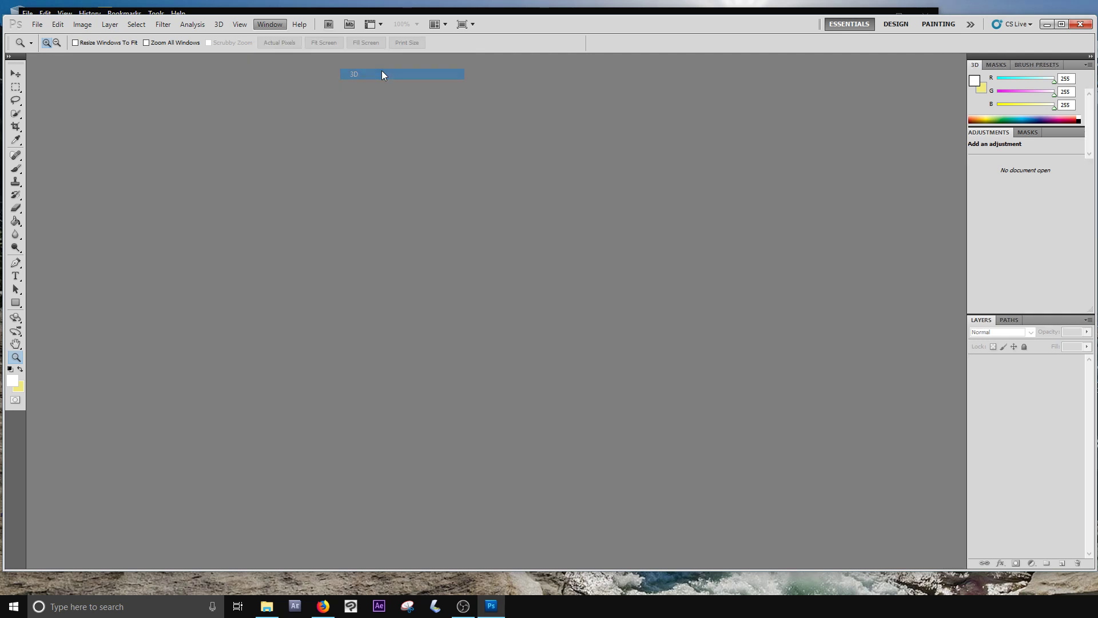
{"action": "left_click", "coordinate": [256, 28]}
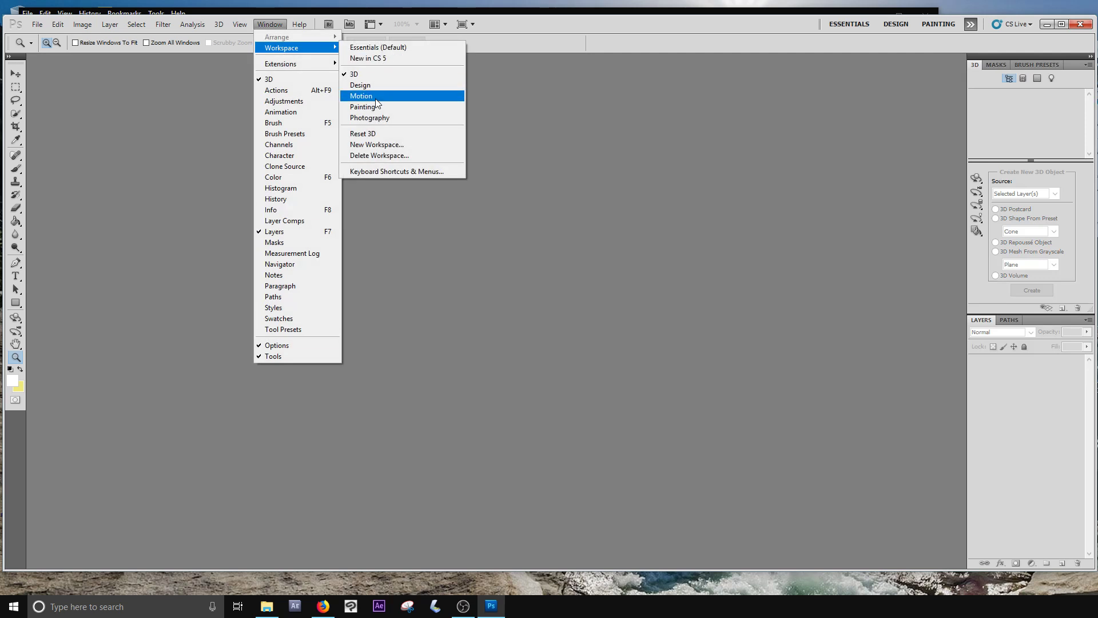
{"action": "left_click", "coordinate": [378, 108]}
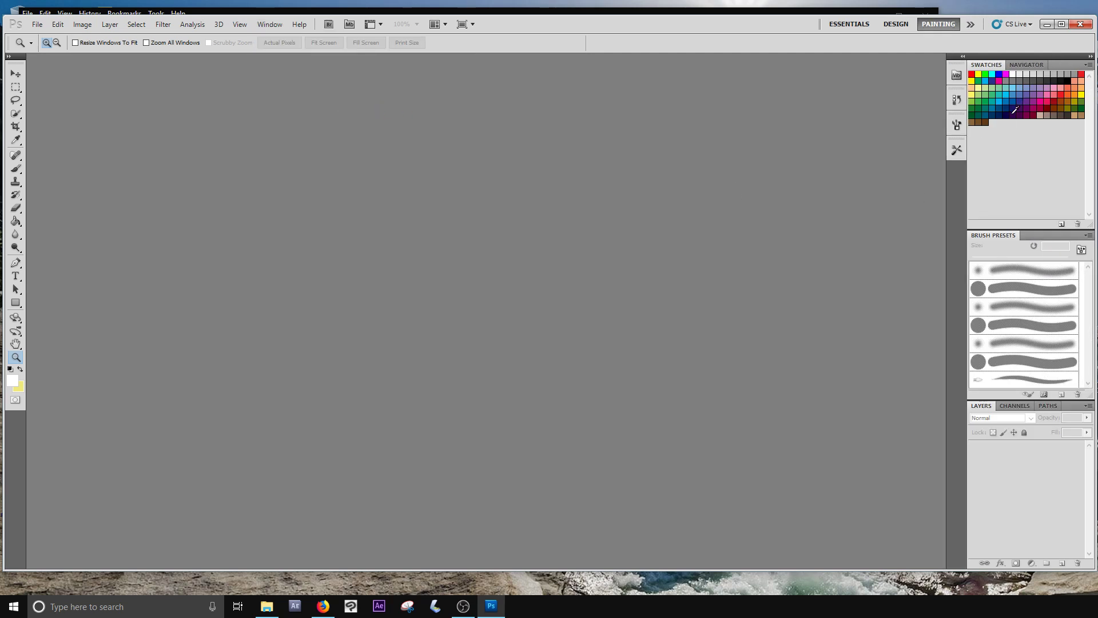
- Switch to the Essentials (Default) workspace and reset it to its default panel layout
{"action": "left_click", "coordinate": [263, 24]}
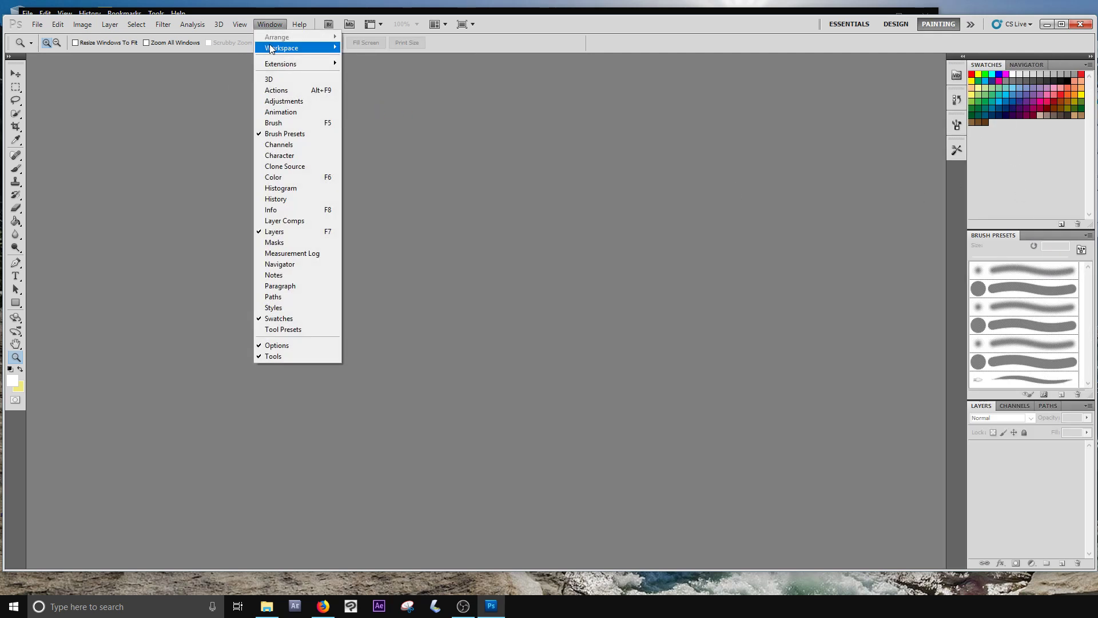
{"action": "mouse_move", "coordinate": [297, 48]}
{"action": "left_click", "coordinate": [347, 48]}
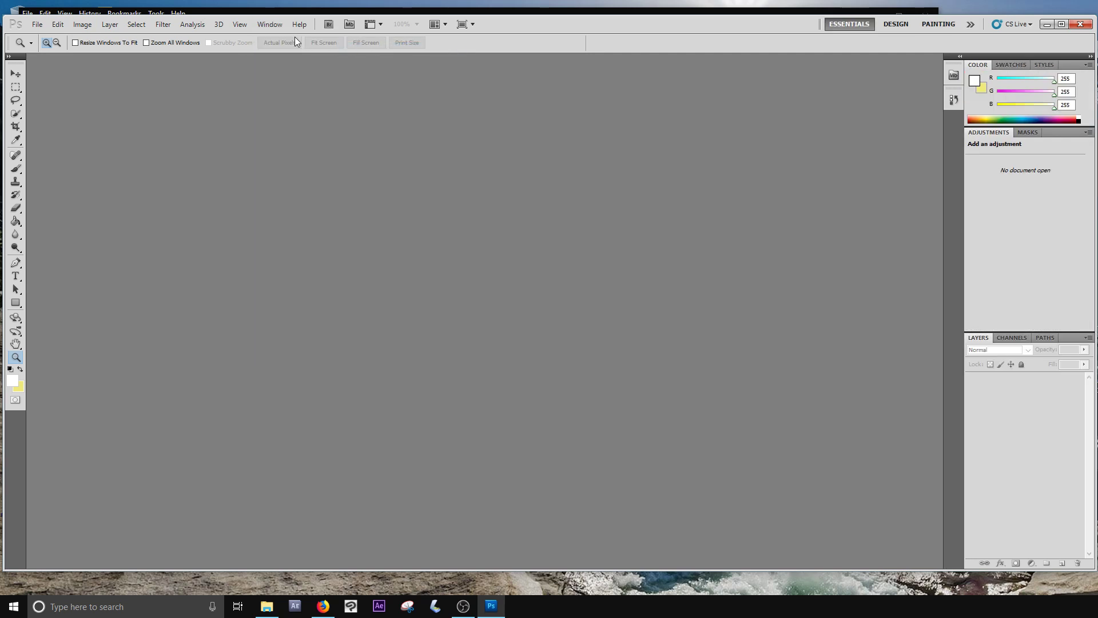
{"action": "left_click", "coordinate": [272, 25]}
{"action": "mouse_move", "coordinate": [279, 50]}
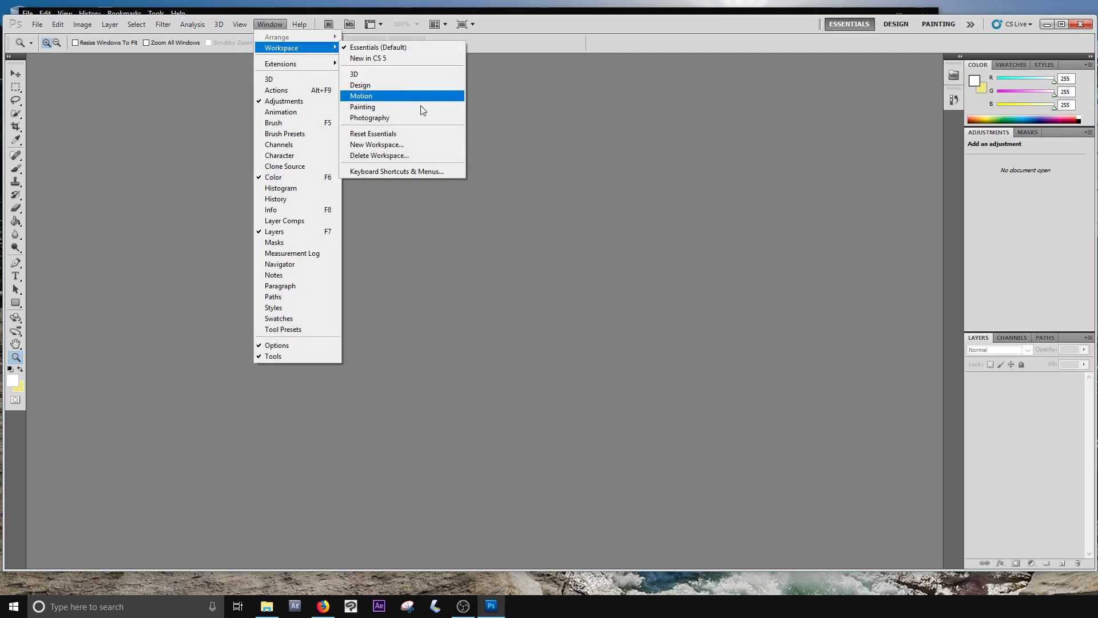
{"action": "left_click", "coordinate": [402, 132]}
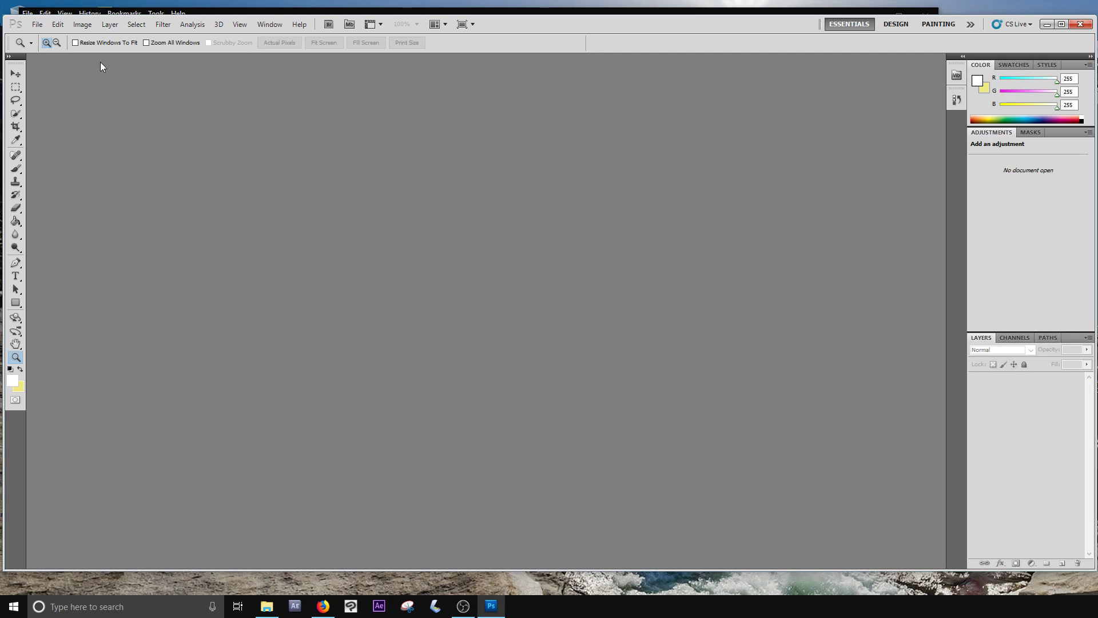
- Set the Tools panel to its two-column layout
{"action": "left_click", "coordinate": [9, 56]}
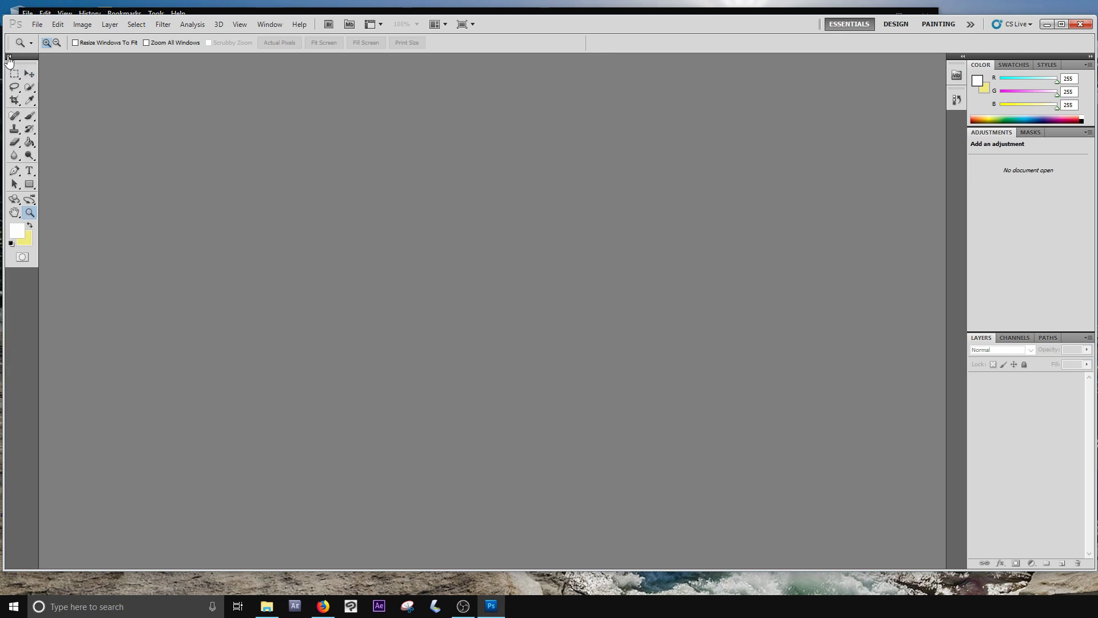
{"action": "left_click", "coordinate": [8, 56]}
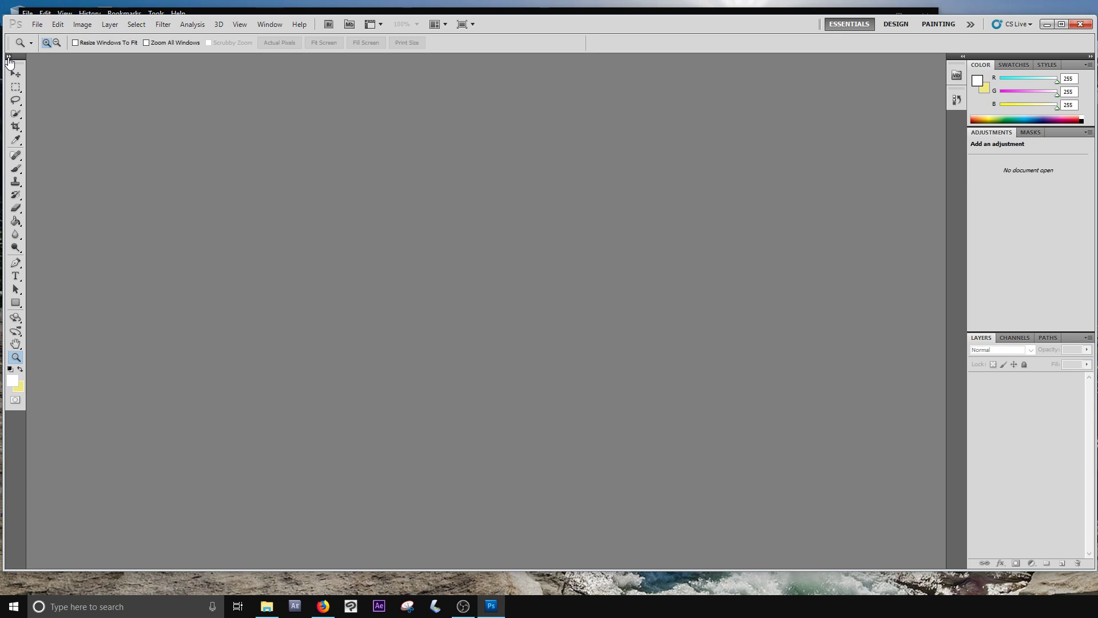
{"action": "left_click", "coordinate": [9, 56]}
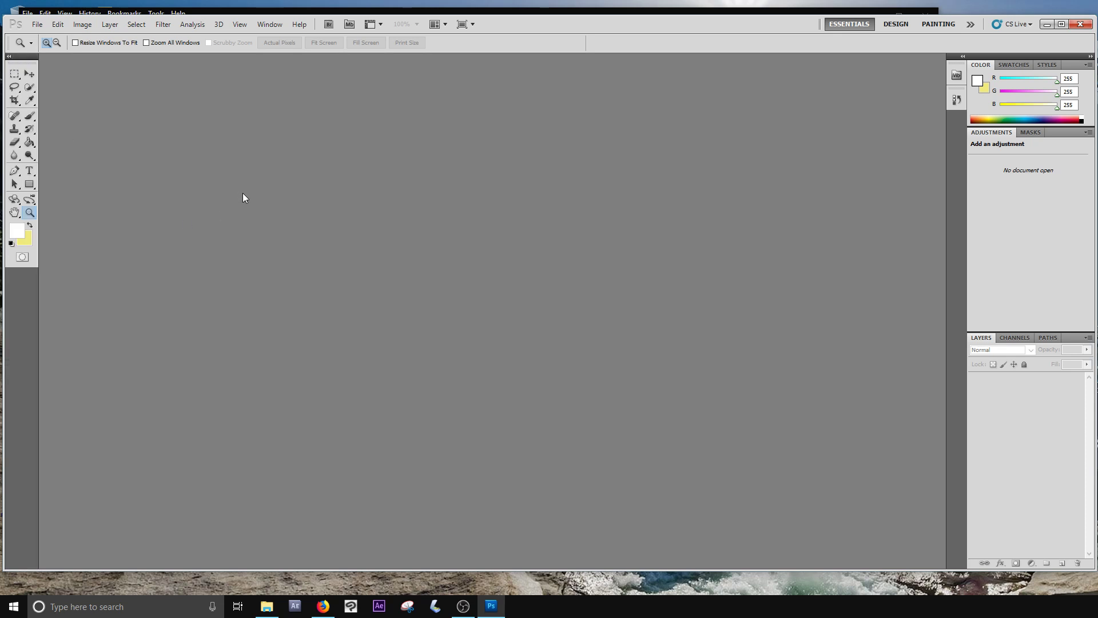
- Switch to Firefox and look through the Google image results for horse
{"action": "left_click", "coordinate": [330, 611]}
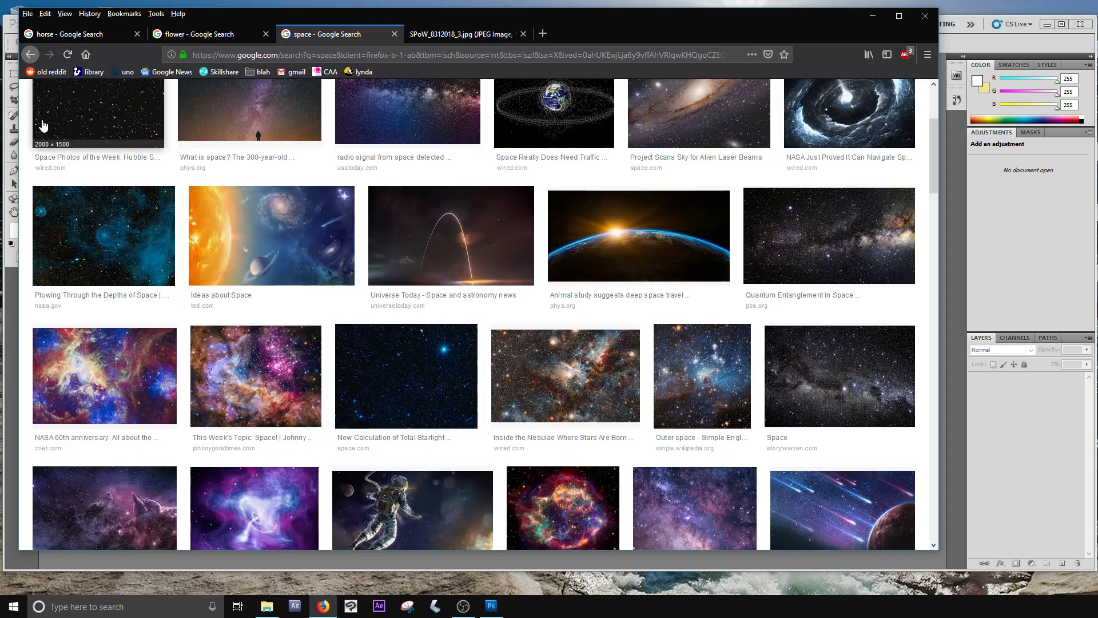
{"action": "left_click", "coordinate": [64, 38]}
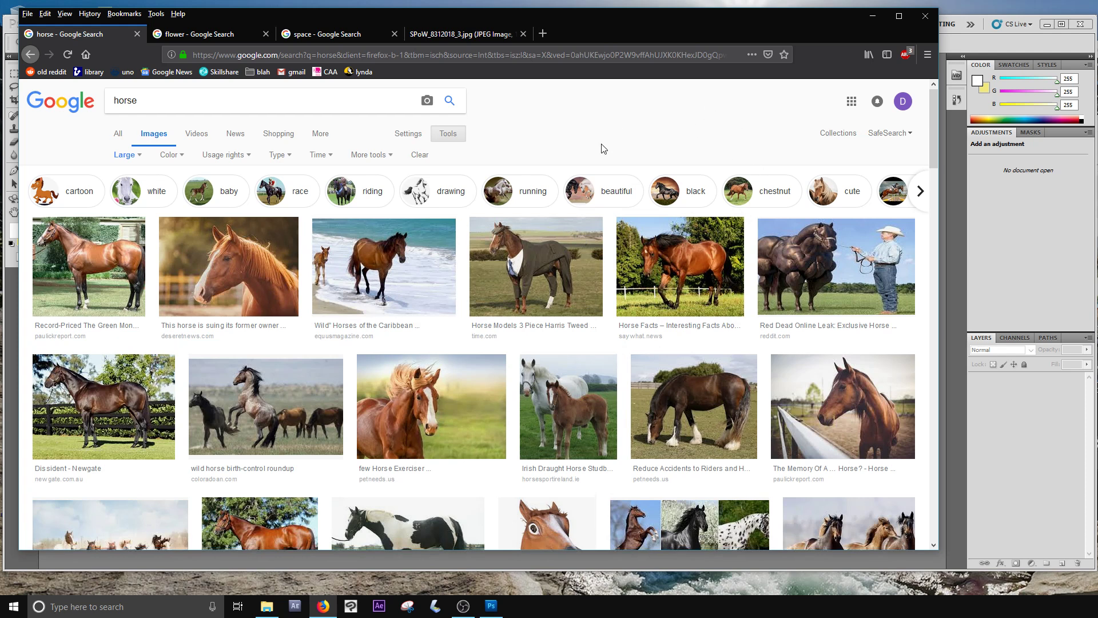
{"action": "scroll", "coordinate": [662, 172], "scroll_direction": "down", "scroll_amount": 5}
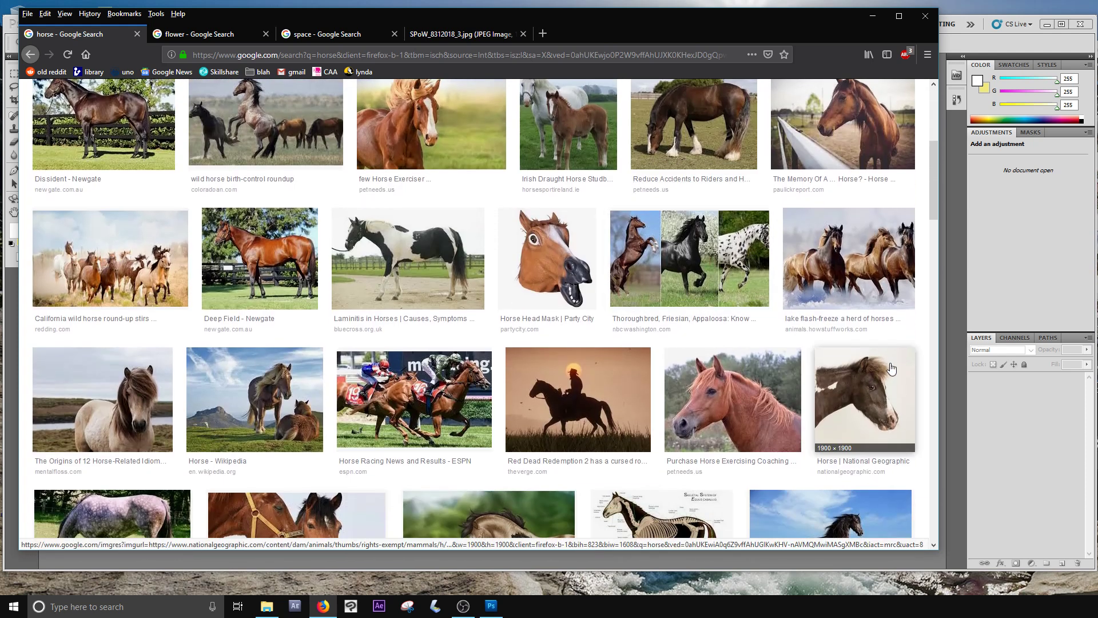
{"action": "scroll", "coordinate": [890, 364], "scroll_direction": "down", "scroll_amount": 1}
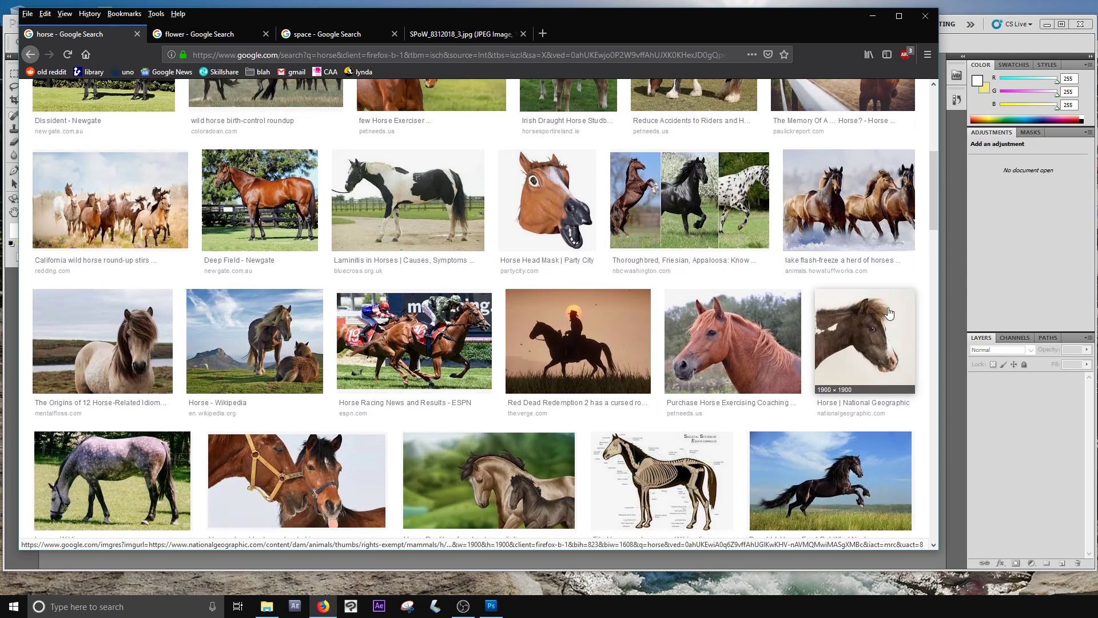
{"action": "scroll", "coordinate": [880, 318], "scroll_direction": "down", "scroll_amount": 2}
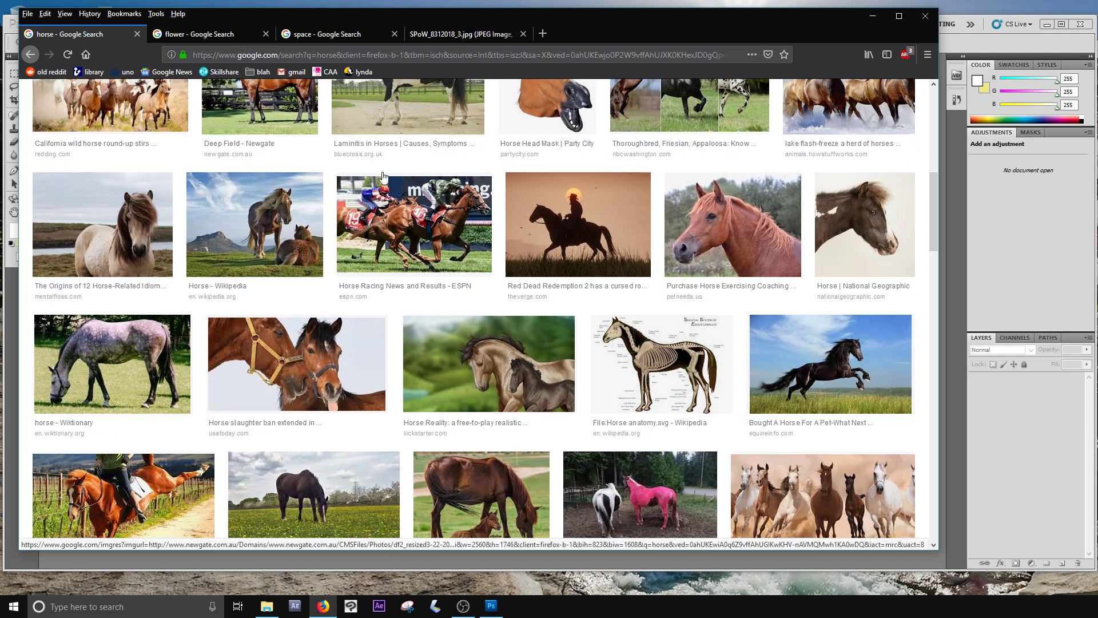
{"action": "scroll", "coordinate": [645, 281], "scroll_direction": "up", "scroll_amount": 8}
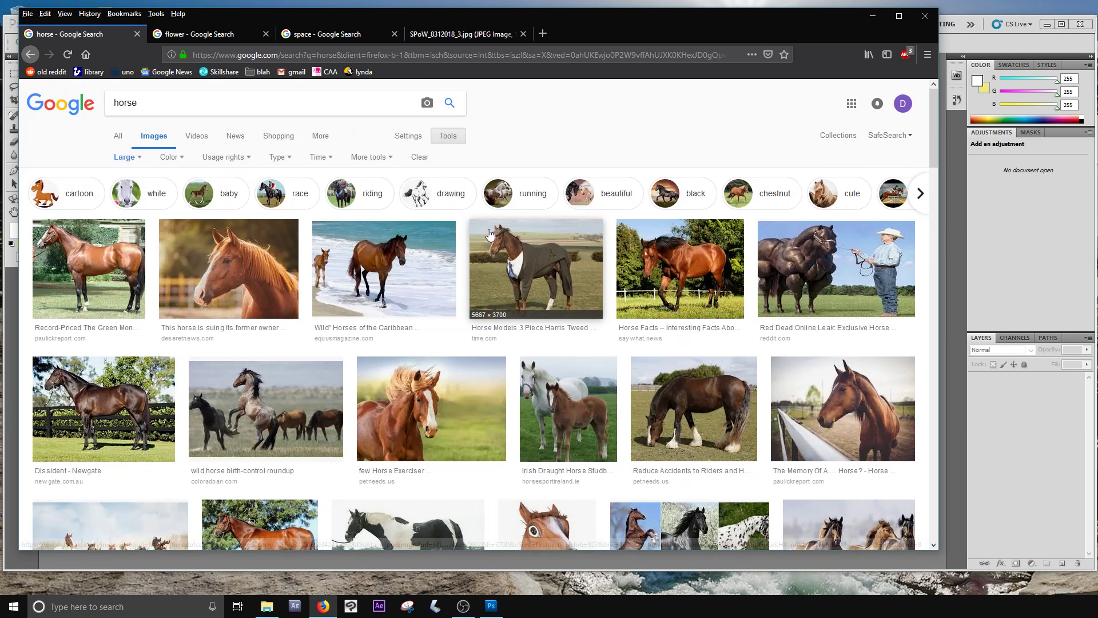
- Check the image size filter options of the horse search, keeping Large selected
{"action": "left_click", "coordinate": [444, 137]}
{"action": "left_click", "coordinate": [444, 137]}
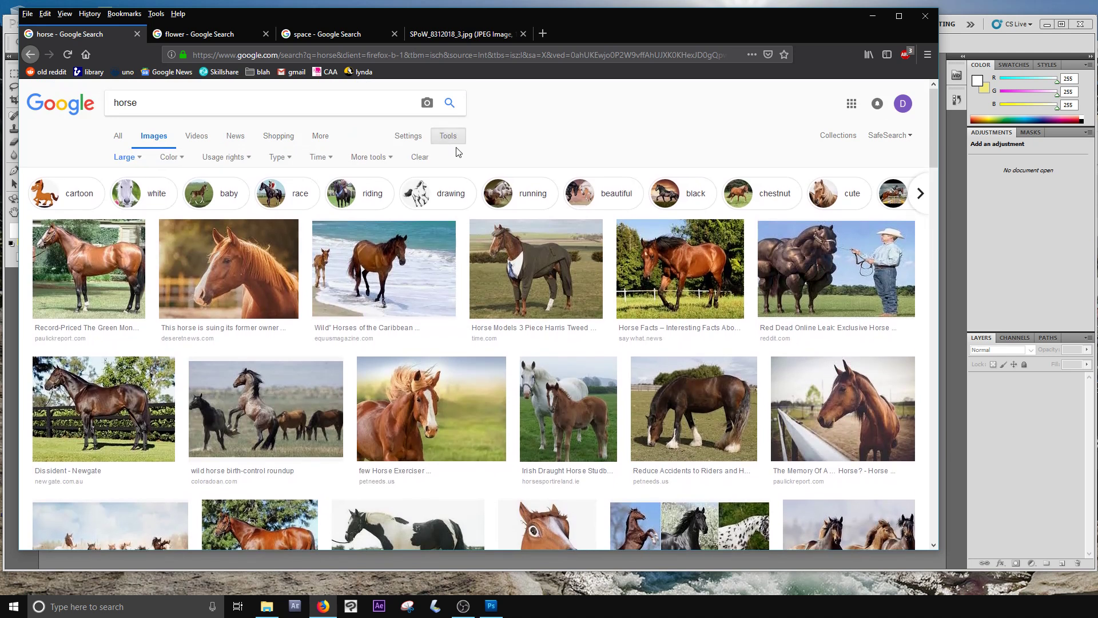
{"action": "left_click", "coordinate": [125, 157]}
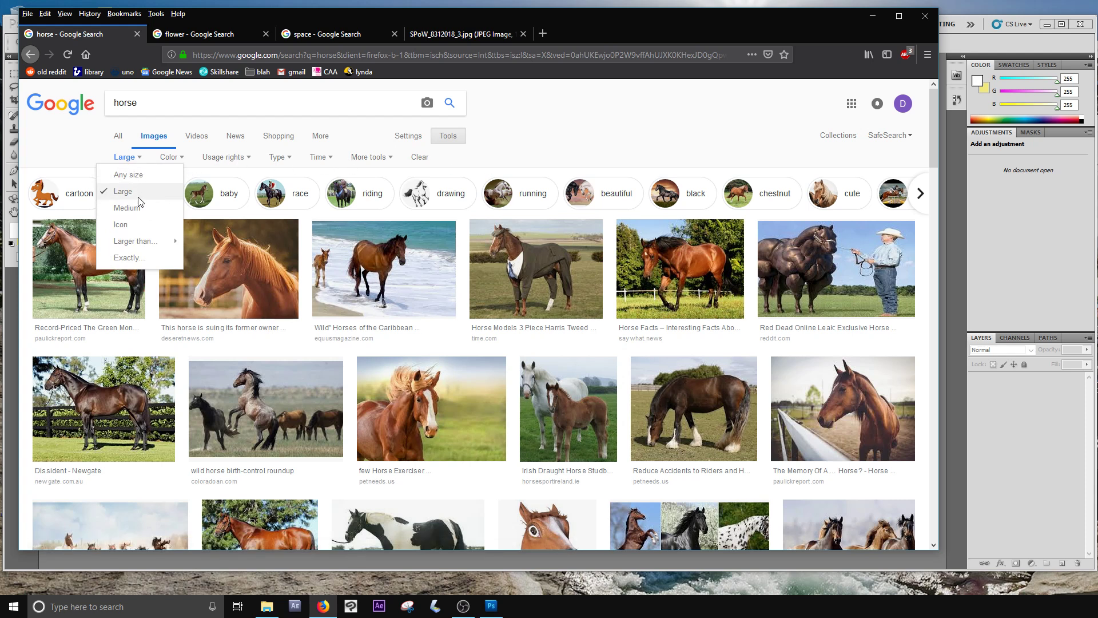
{"action": "left_click", "coordinate": [464, 175]}
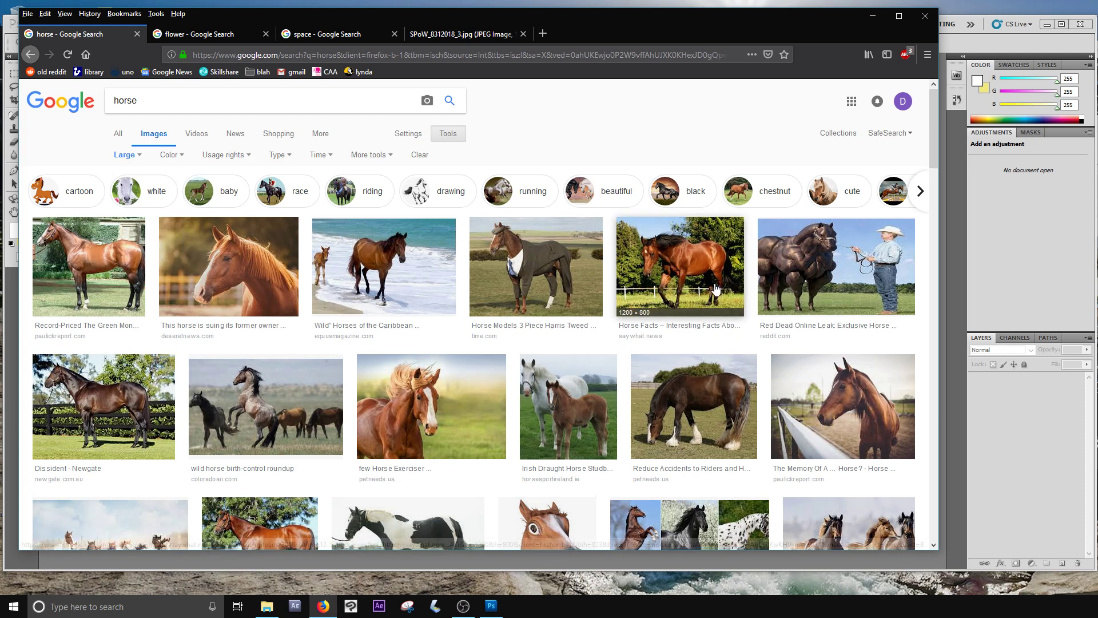
- Open the leaping black horse result (4502 × 2832) in a new tab and display the image file on its own
{"action": "scroll", "coordinate": [808, 272], "scroll_direction": "down", "scroll_amount": 3}
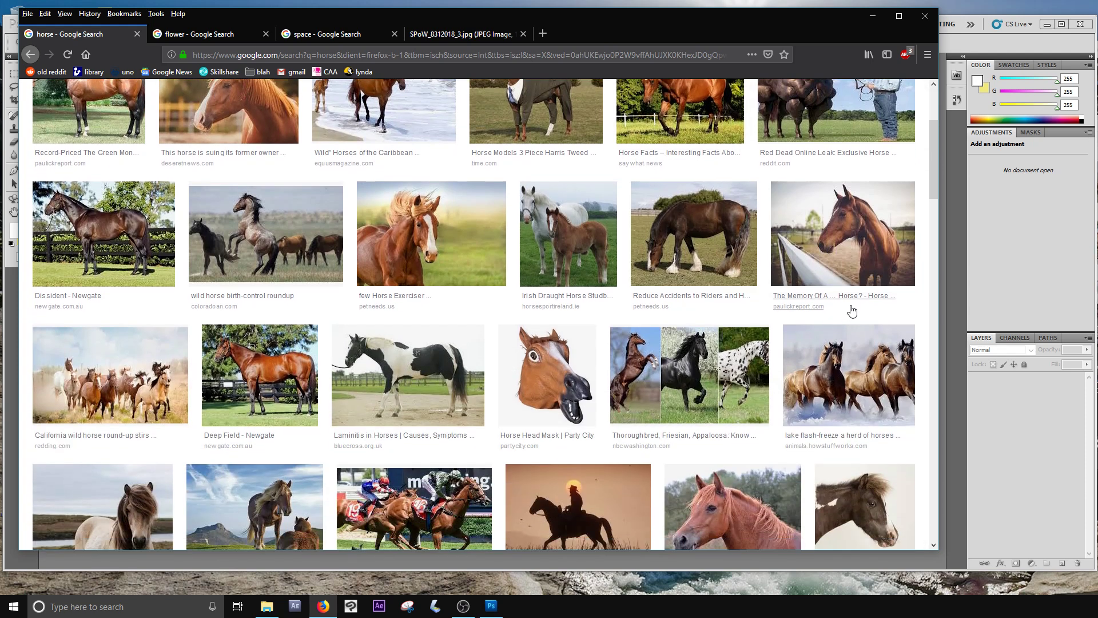
{"action": "scroll", "coordinate": [864, 326], "scroll_direction": "down", "scroll_amount": 2}
{"action": "scroll", "coordinate": [874, 339], "scroll_direction": "down", "scroll_amount": 2}
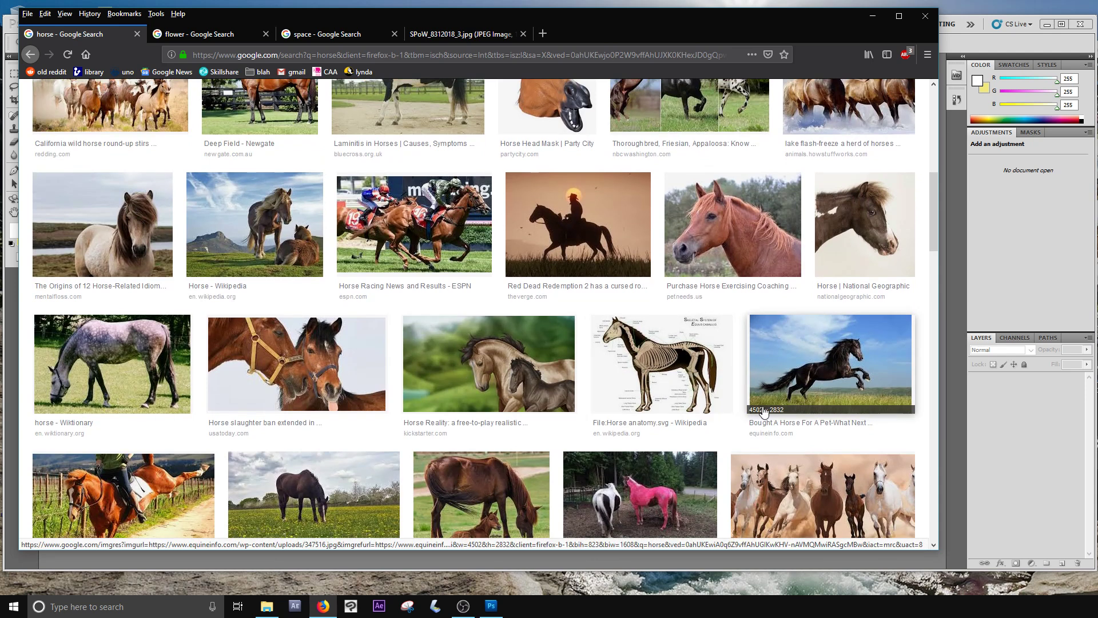
{"action": "right_click", "coordinate": [788, 367]}
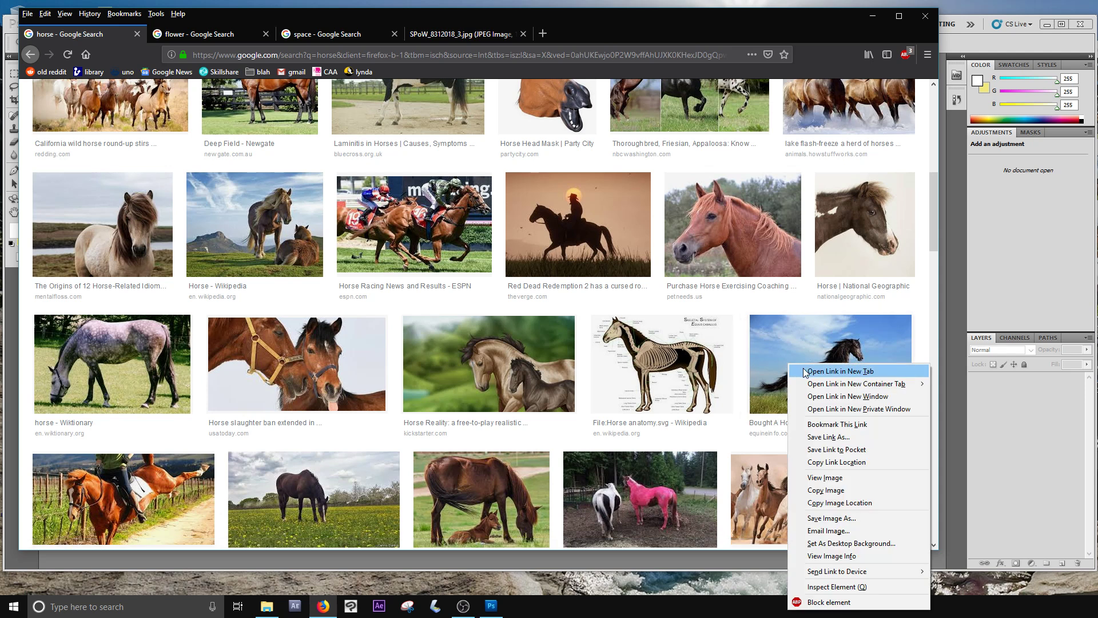
{"action": "left_click", "coordinate": [808, 372]}
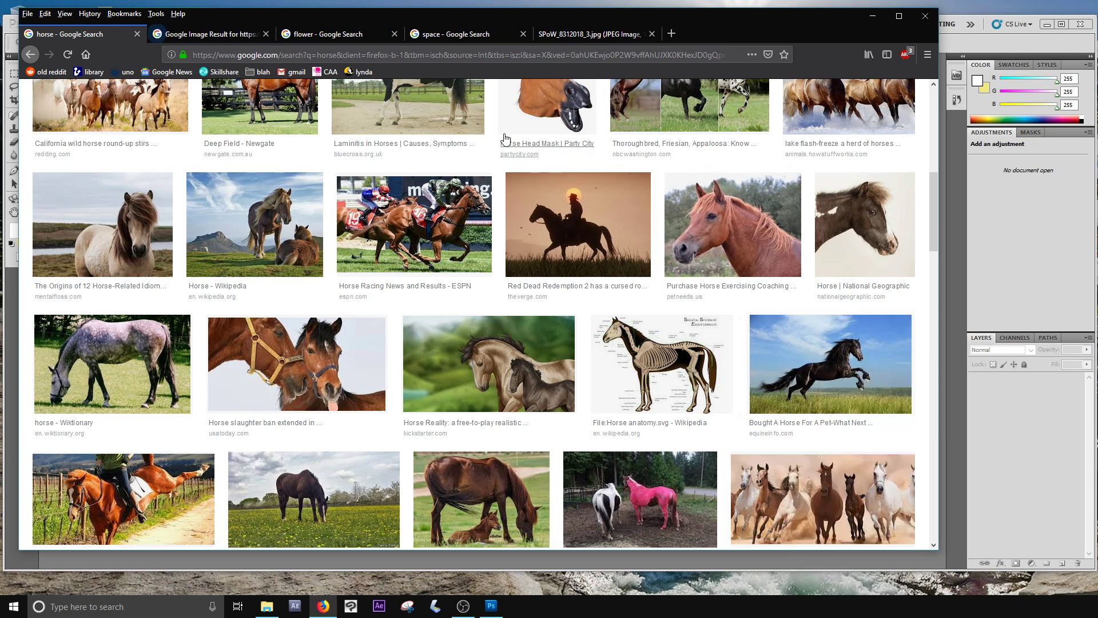
{"action": "left_click", "coordinate": [221, 35]}
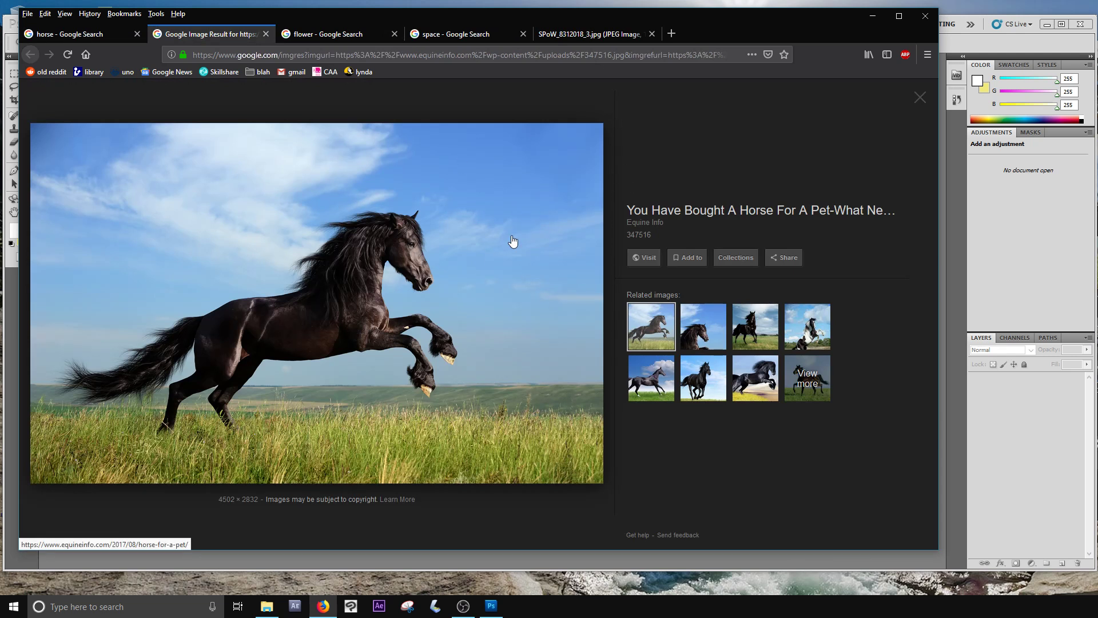
{"action": "right_click", "coordinate": [465, 269]}
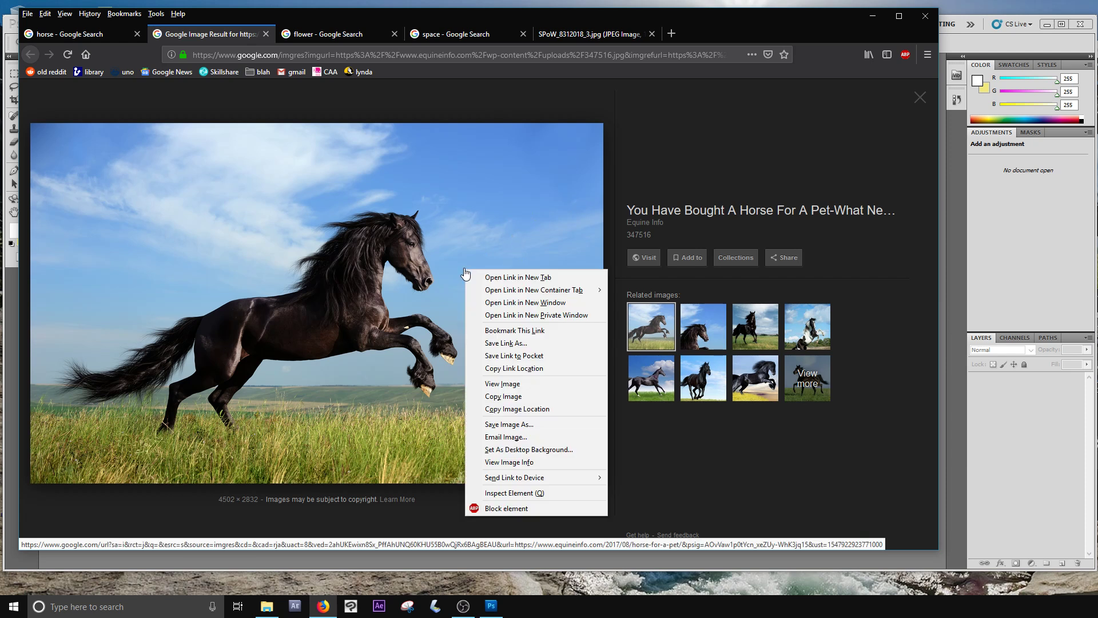
{"action": "left_click", "coordinate": [533, 382]}
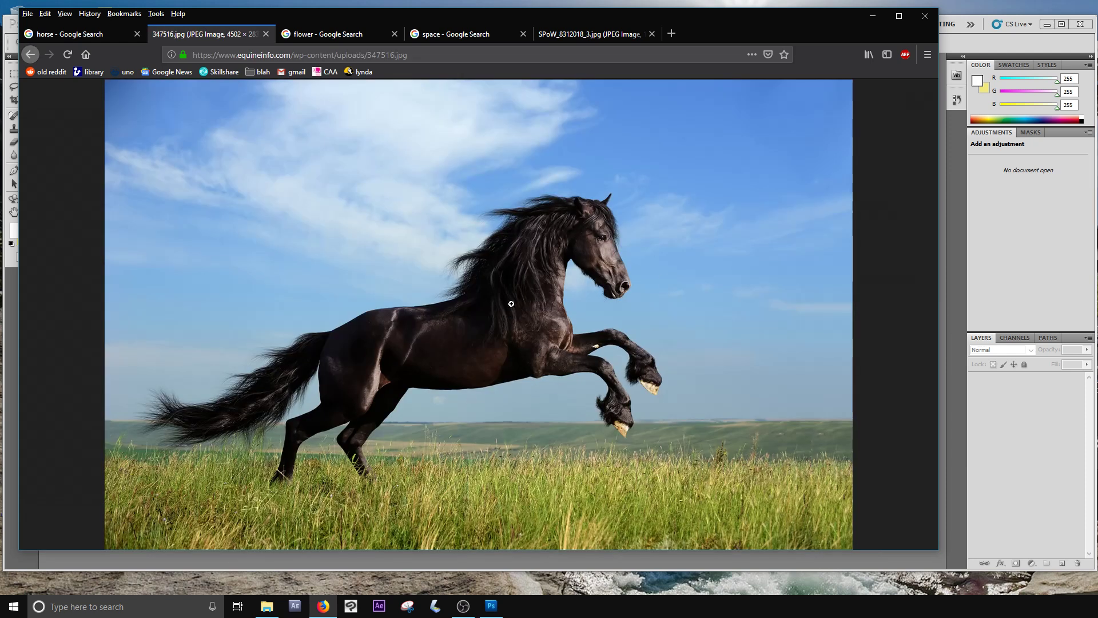
- Inspect the black horse photo's detail at full resolution, and return it to fit the window
{"action": "left_click", "coordinate": [511, 304]}
{"action": "left_click", "coordinate": [514, 289]}
{"action": "left_click", "coordinate": [516, 287]}
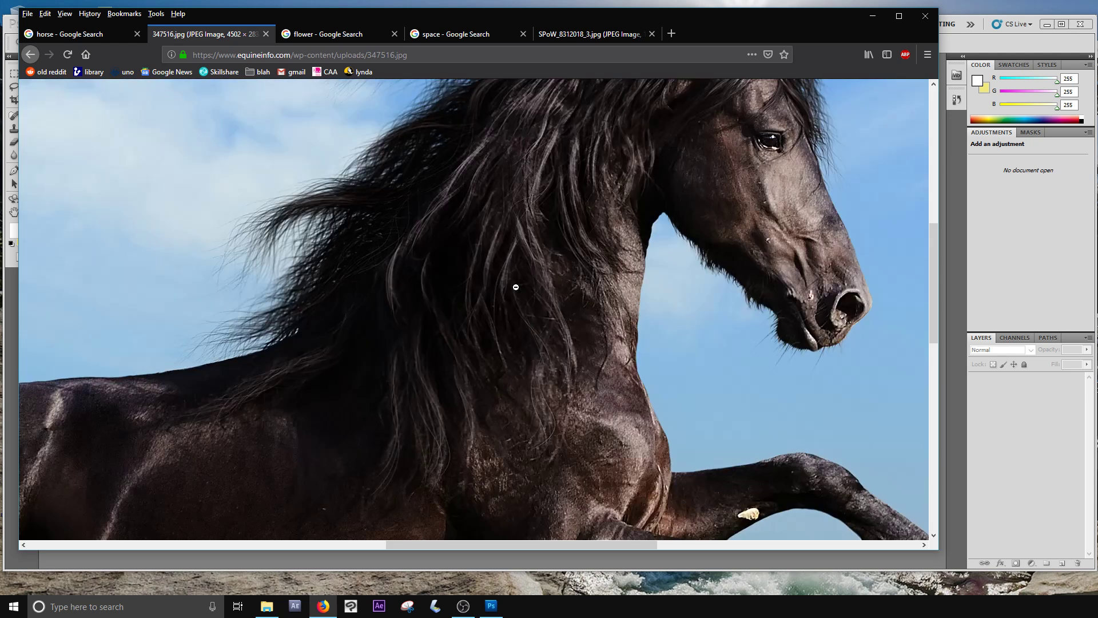
{"action": "left_click", "coordinate": [525, 287]}
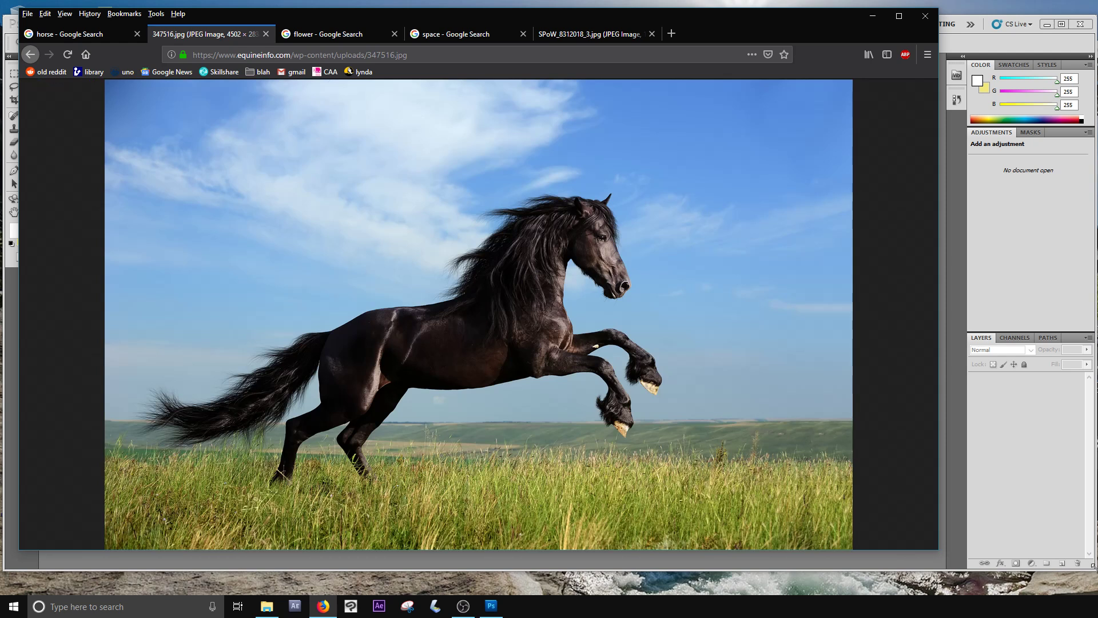
- Make the Photoshop window slightly taller, and save the full-size horse image from Firefox to the Desktop as horse
{"action": "left_click_drag", "start_coordinate": [1092, 567], "coordinate": [1092, 578]}
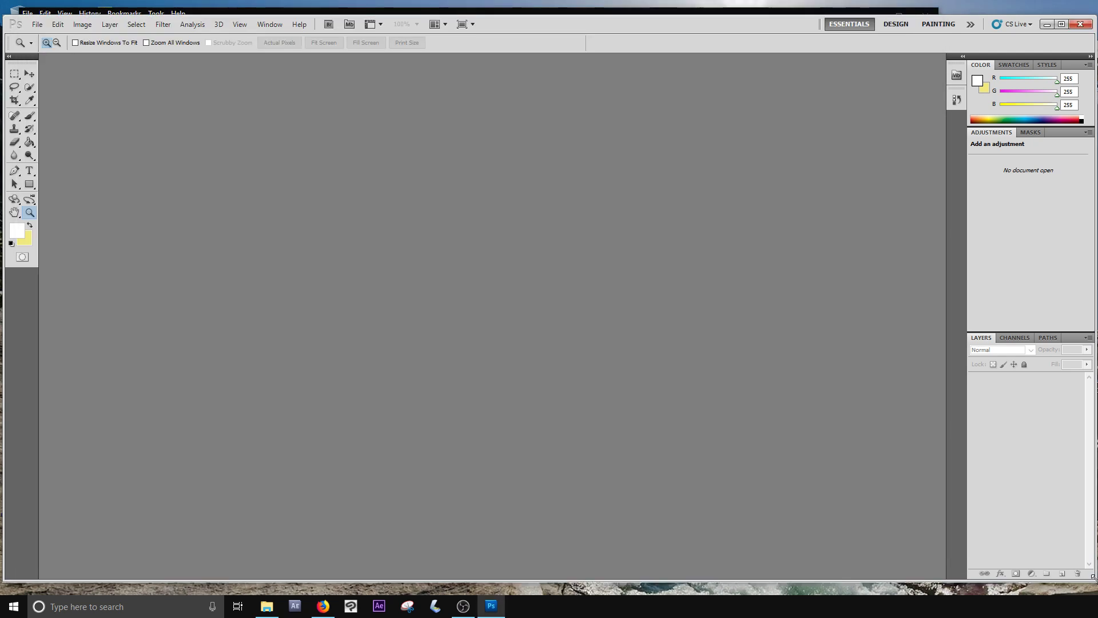
{"action": "left_click", "coordinate": [323, 605]}
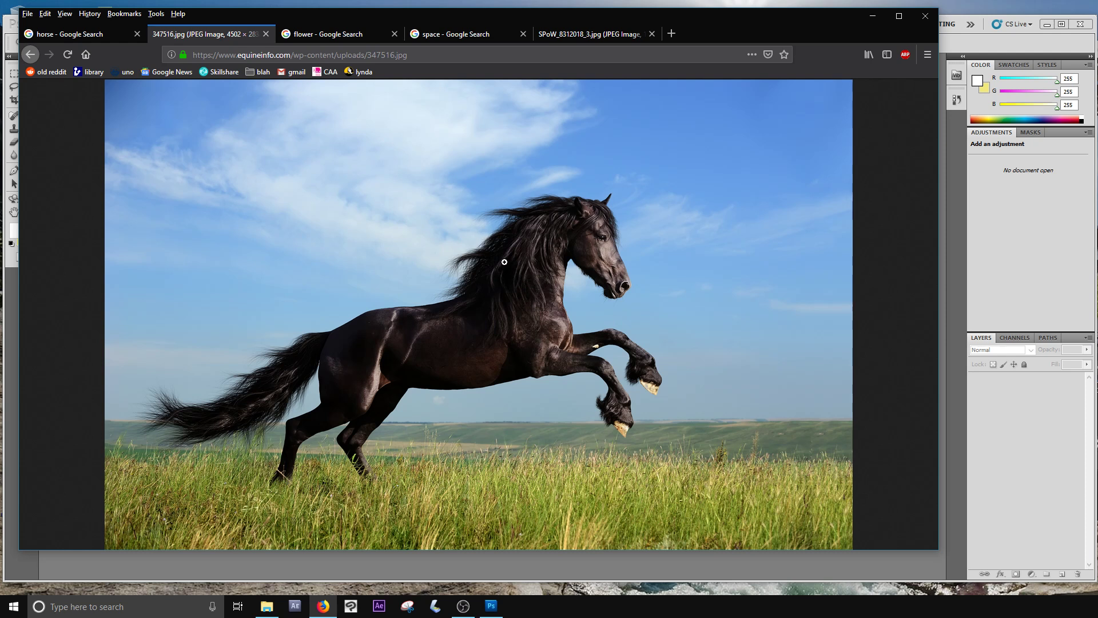
{"action": "right_click", "coordinate": [558, 227]}
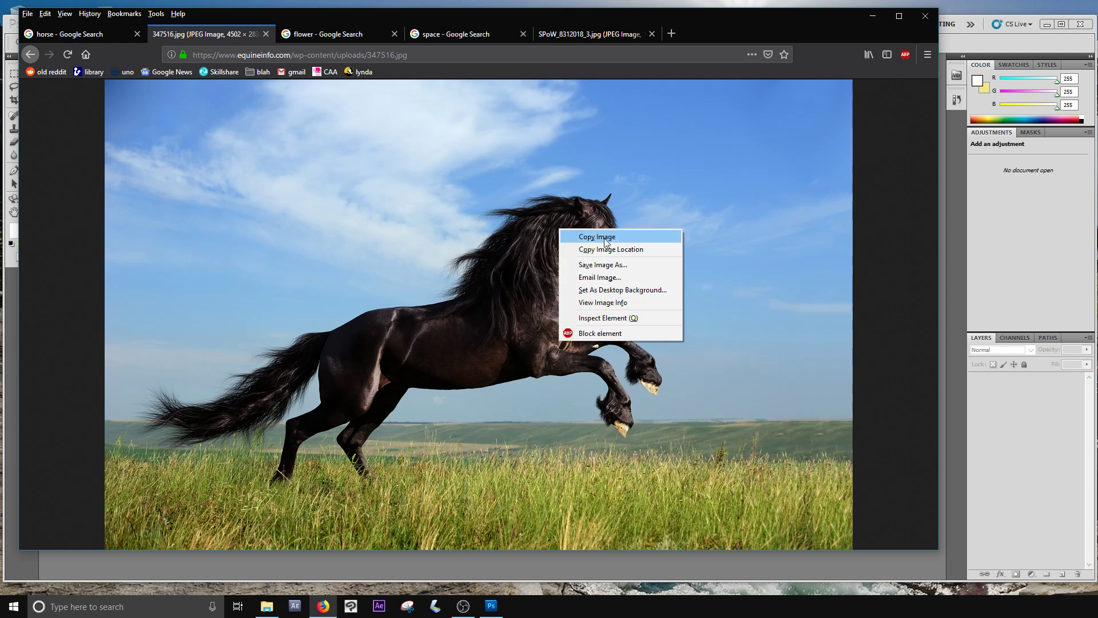
{"action": "left_click", "coordinate": [610, 263]}
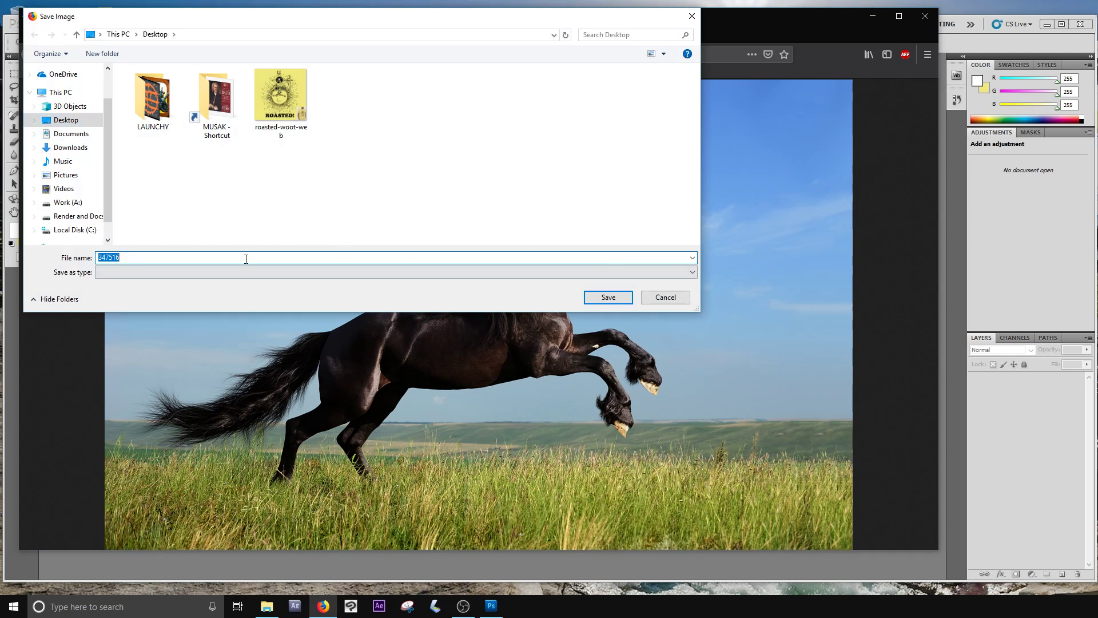
{"action": "type", "text": "horse"}
{"action": "left_click", "coordinate": [610, 294]}
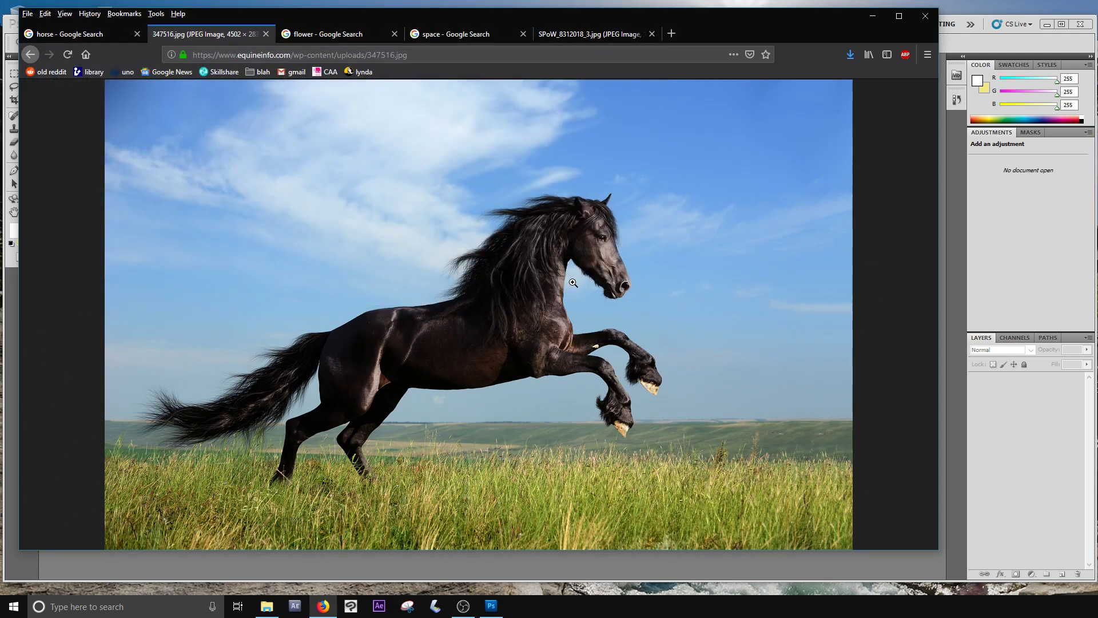
- Put a copy of the black horse image from the browser on the desktop, and browse the flower image results
{"action": "left_click_drag", "start_coordinate": [573, 284], "coordinate": [1097, 529]}
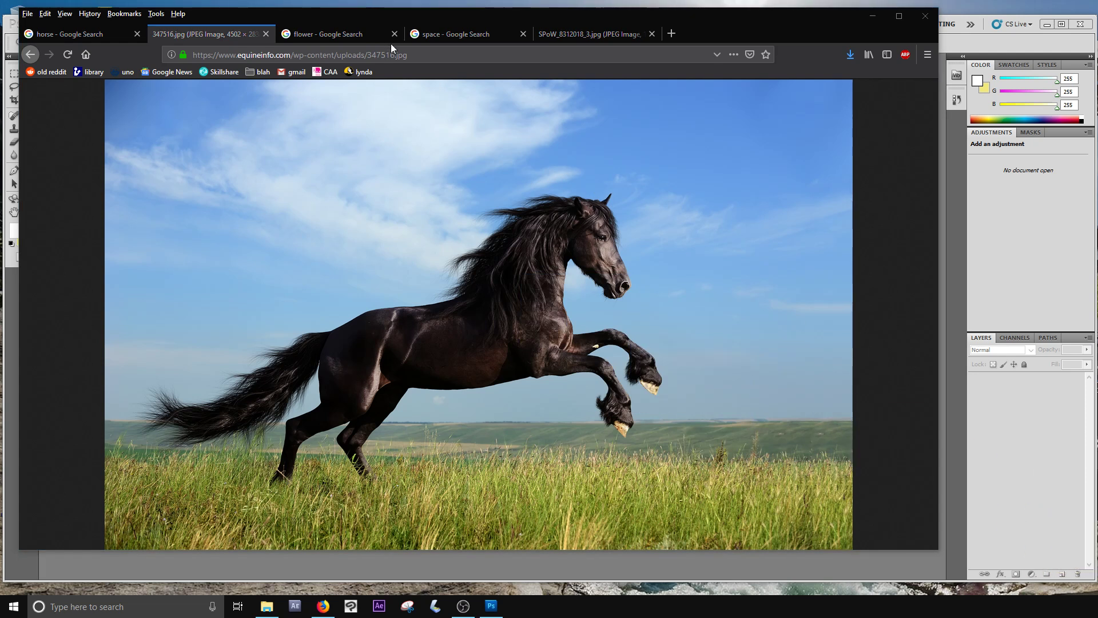
{"action": "left_click", "coordinate": [343, 33]}
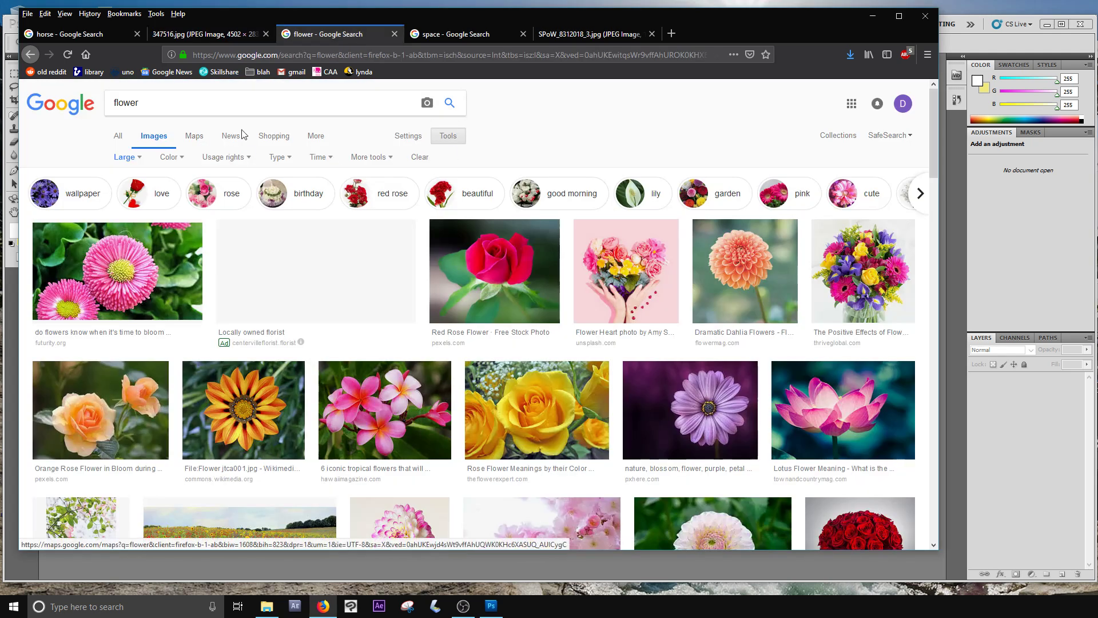
{"action": "scroll", "coordinate": [357, 239], "scroll_direction": "down", "scroll_amount": 2}
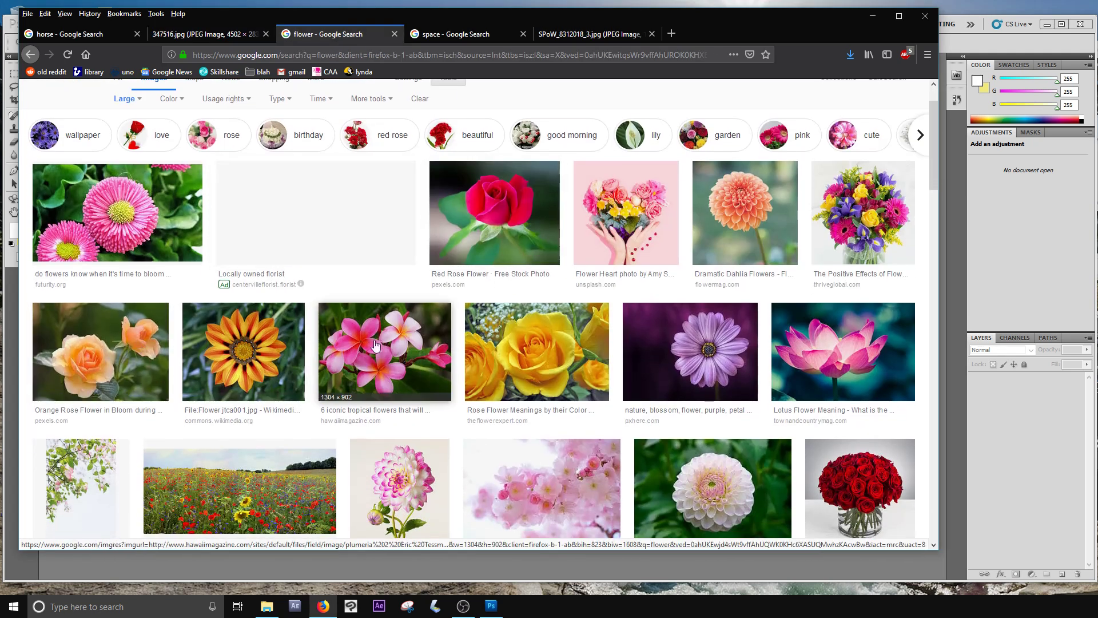
- Open the Orange Rose Flower in Bloom result in a new tab and display that tab
{"action": "right_click", "coordinate": [121, 353]}
{"action": "left_click", "coordinate": [138, 359]}
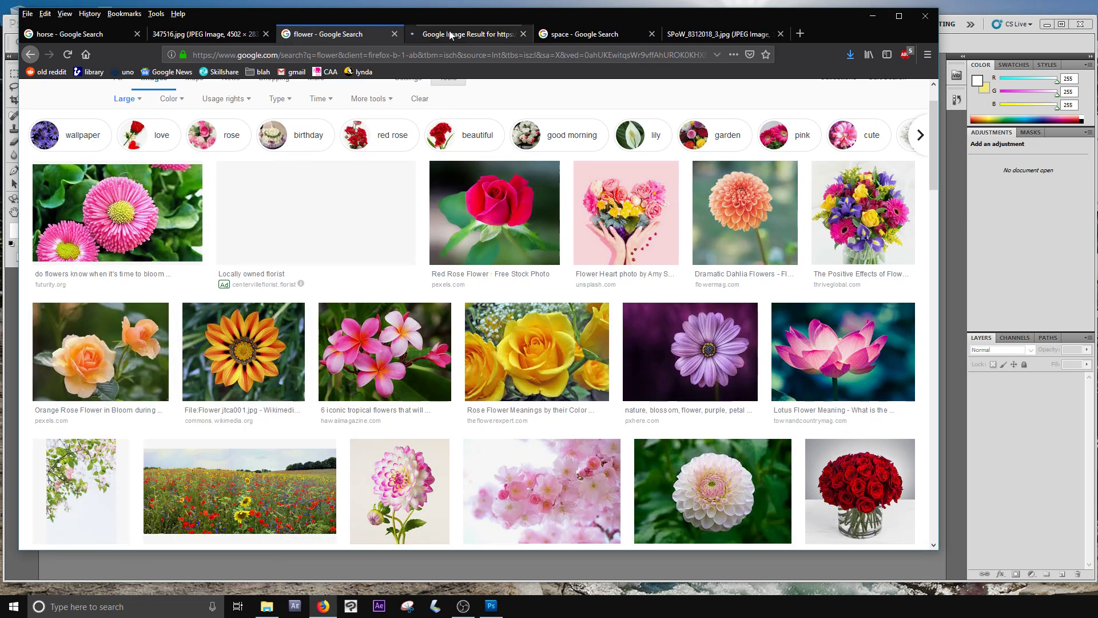
{"action": "left_click", "coordinate": [450, 32]}
- Download the full-size orange rose image file, and put a copy of the displayed rose picture on the desktop
{"action": "right_click", "coordinate": [452, 282]}
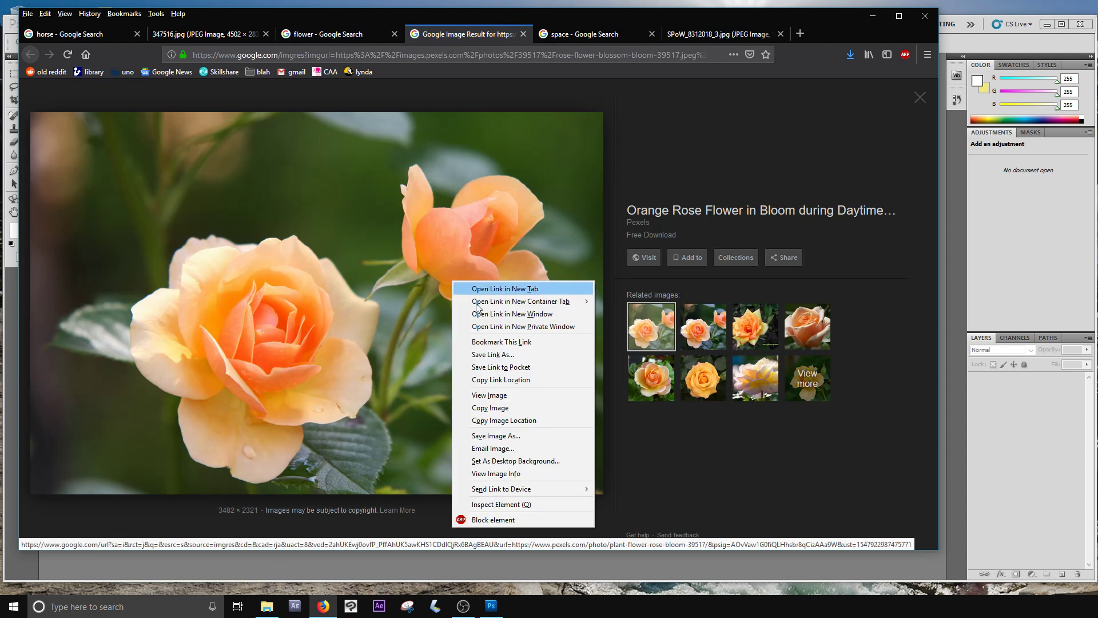
{"action": "left_click", "coordinate": [490, 395]}
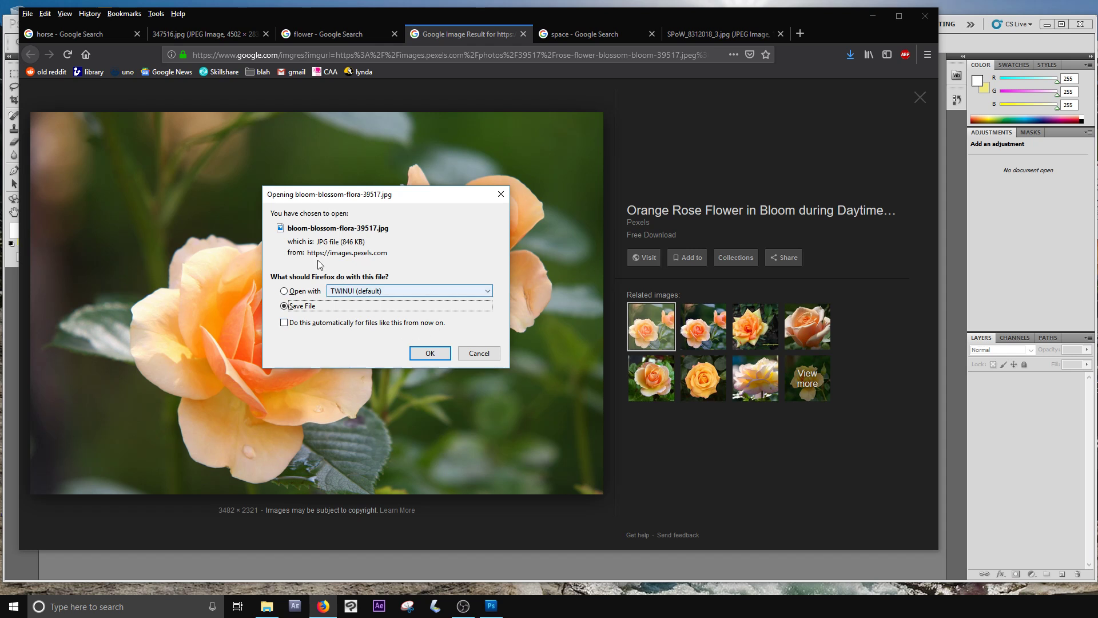
{"action": "left_click", "coordinate": [428, 353]}
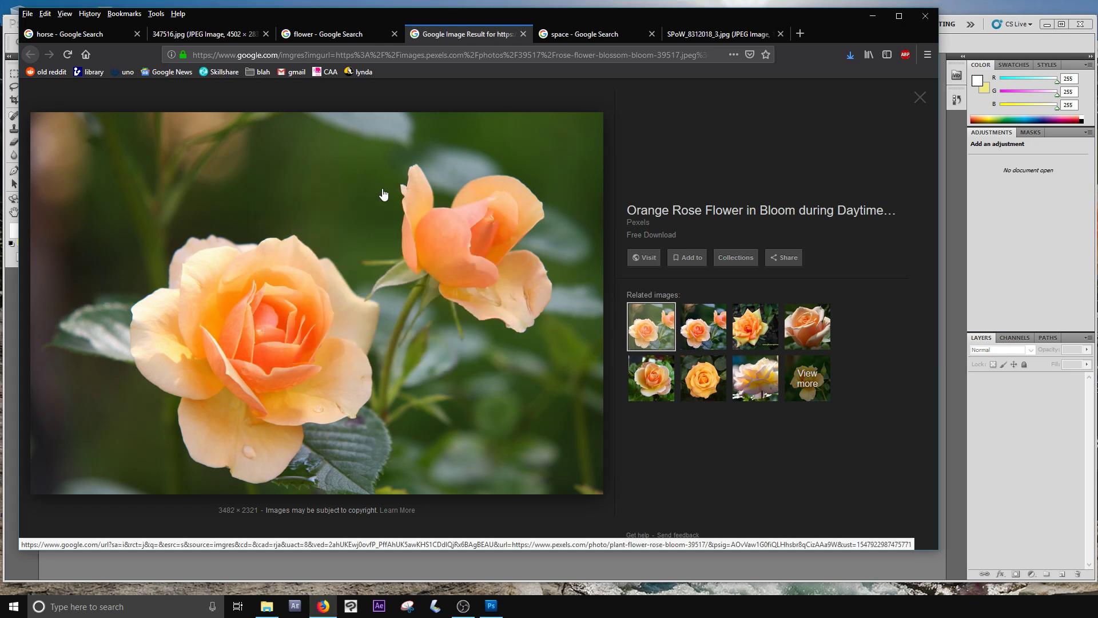
{"action": "left_click_drag", "start_coordinate": [400, 324], "coordinate": [1097, 472]}
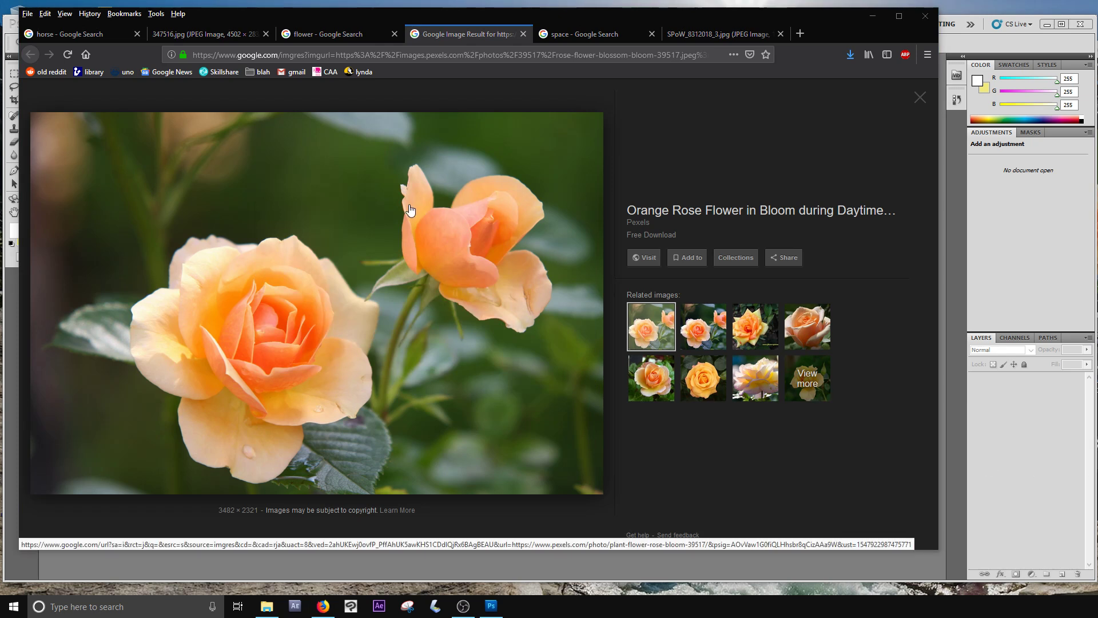
- Check the space search results, and save the full-size nebula image to the Desktop as SPoW_8312018_3
{"action": "left_click", "coordinate": [549, 36]}
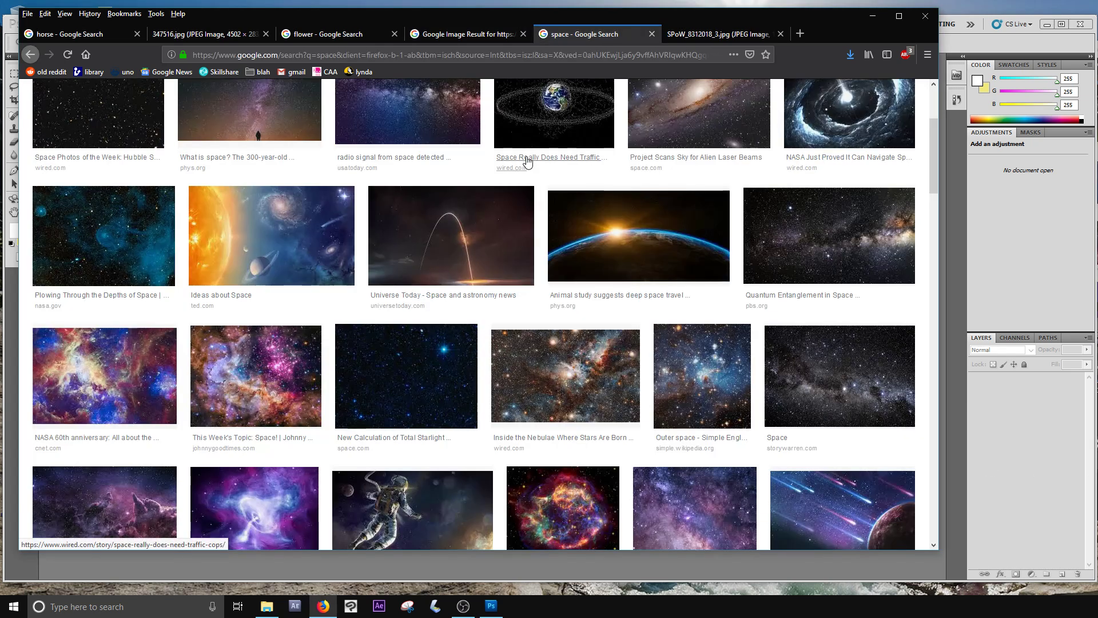
{"action": "scroll", "coordinate": [527, 163], "scroll_direction": "up", "scroll_amount": 3}
{"action": "left_click", "coordinate": [700, 35]}
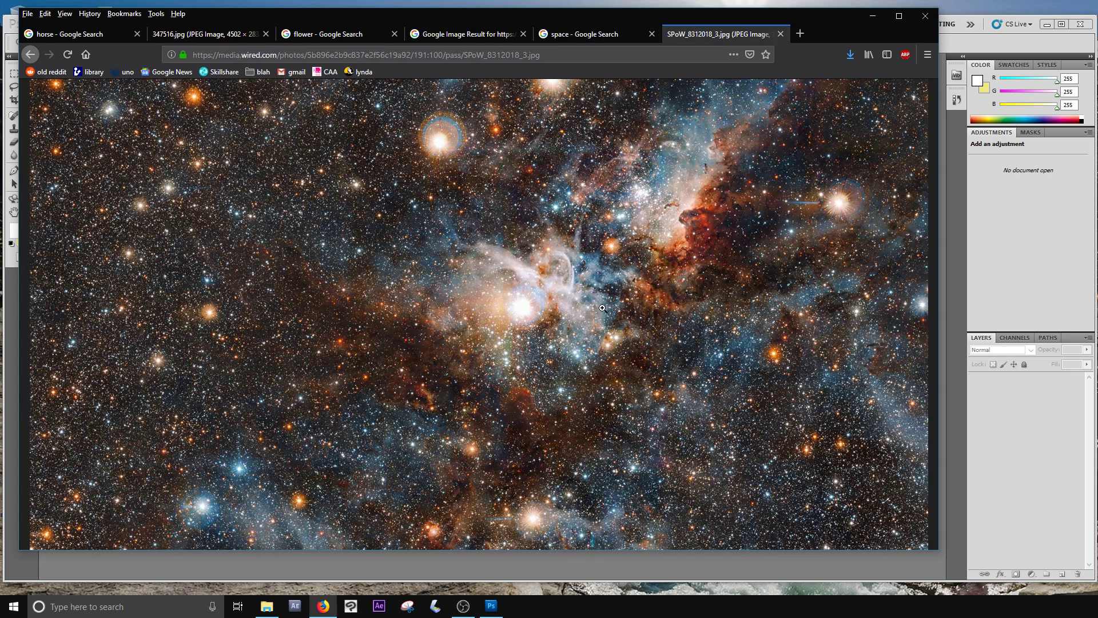
{"action": "right_click", "coordinate": [421, 252]}
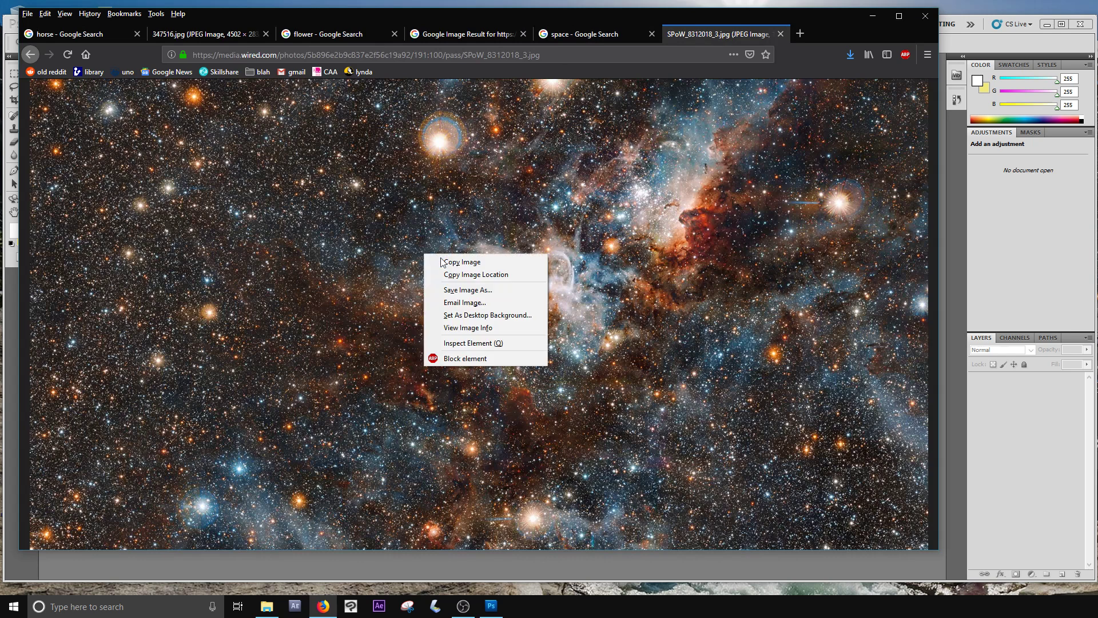
{"action": "left_click", "coordinate": [458, 287]}
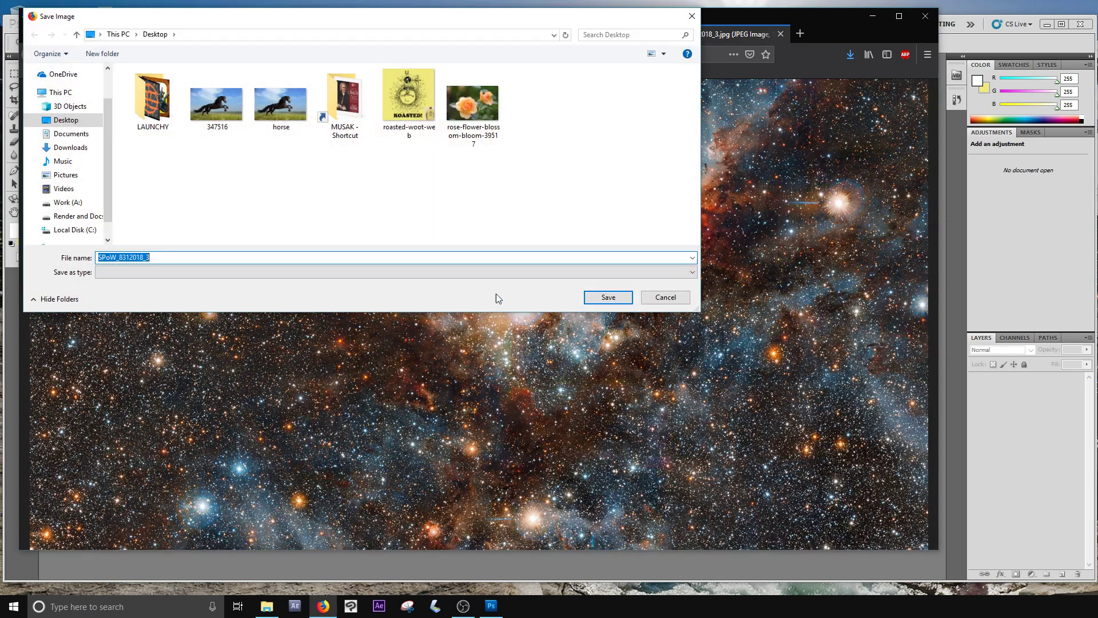
{"action": "left_click", "coordinate": [595, 296]}
- Replace the space image search with a search for "plant hite background", keeping the Large size filter
{"action": "left_click", "coordinate": [589, 36]}
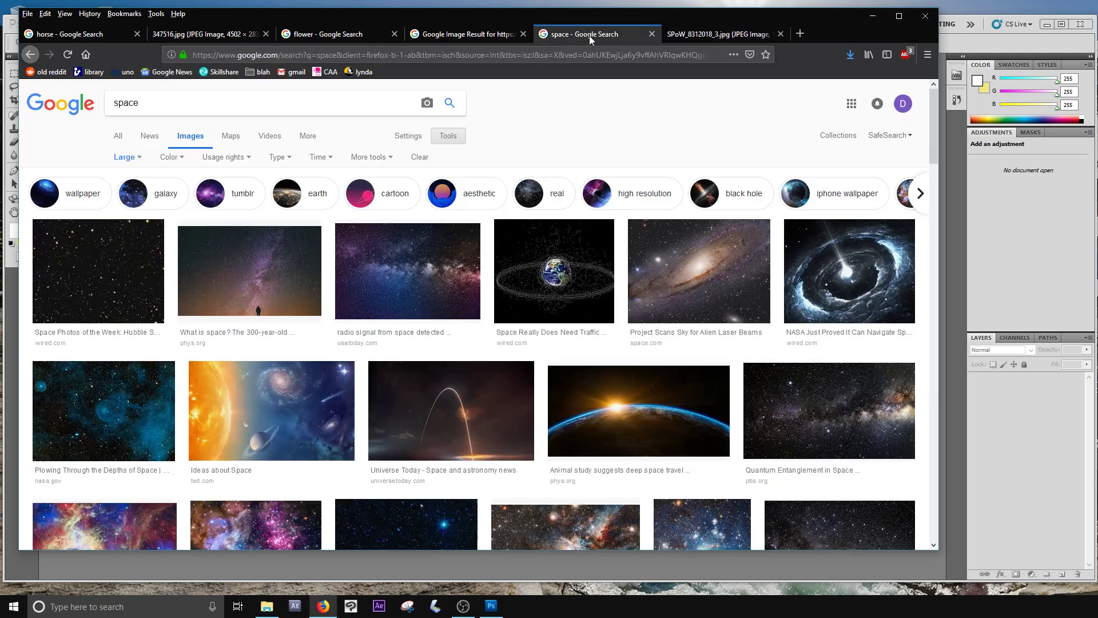
{"action": "left_click", "coordinate": [169, 108]}
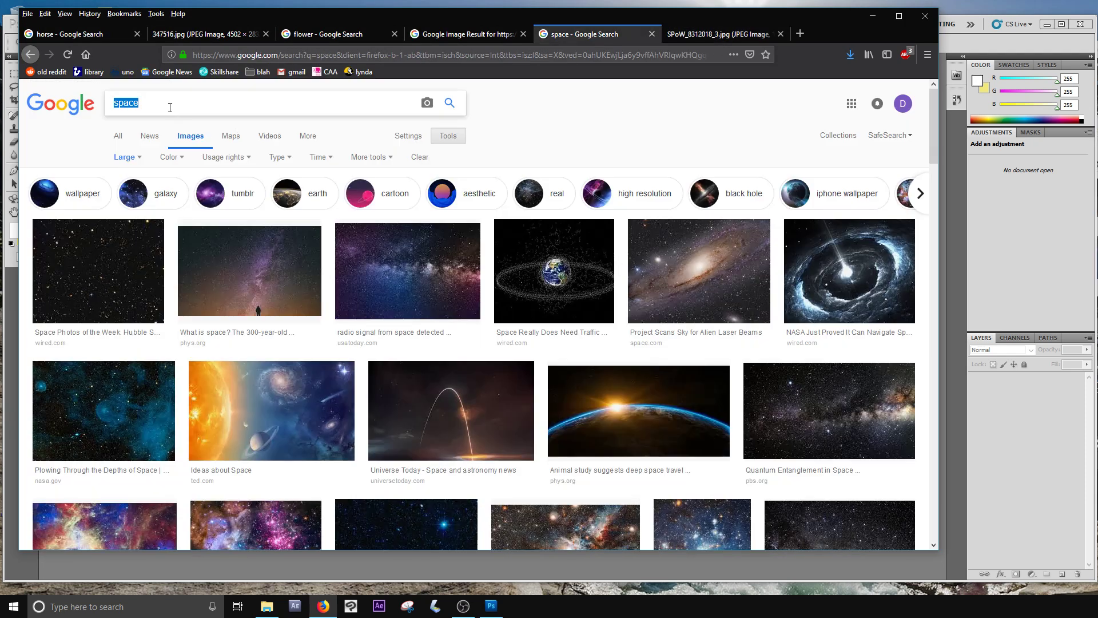
{"action": "type", "text": "plant"}
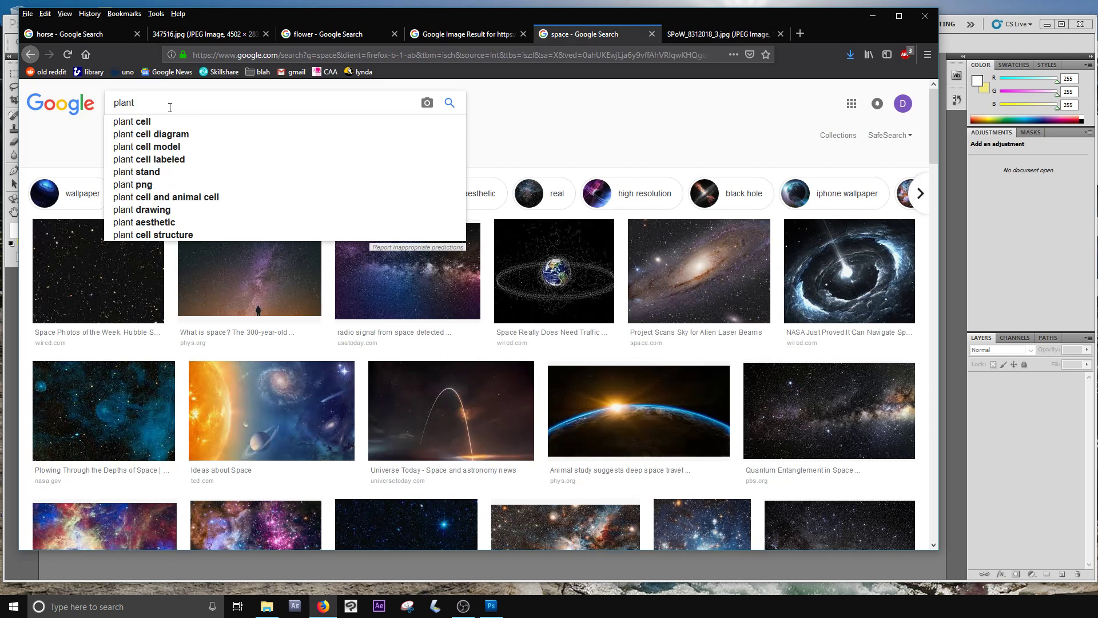
{"action": "type", "text": " hi"}
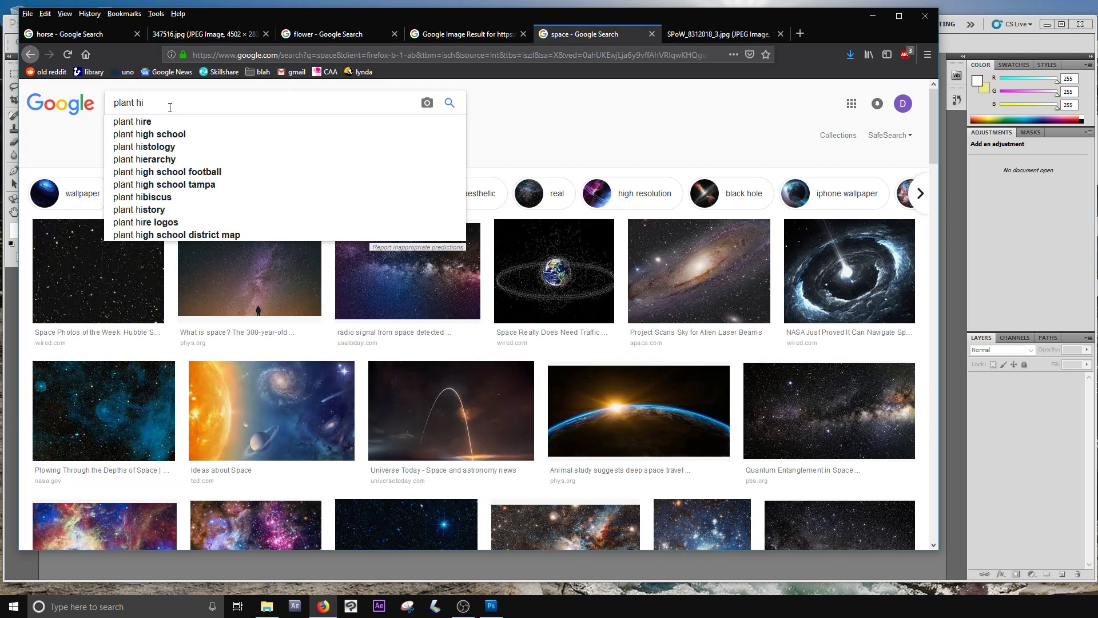
{"action": "type", "text": "te background"}
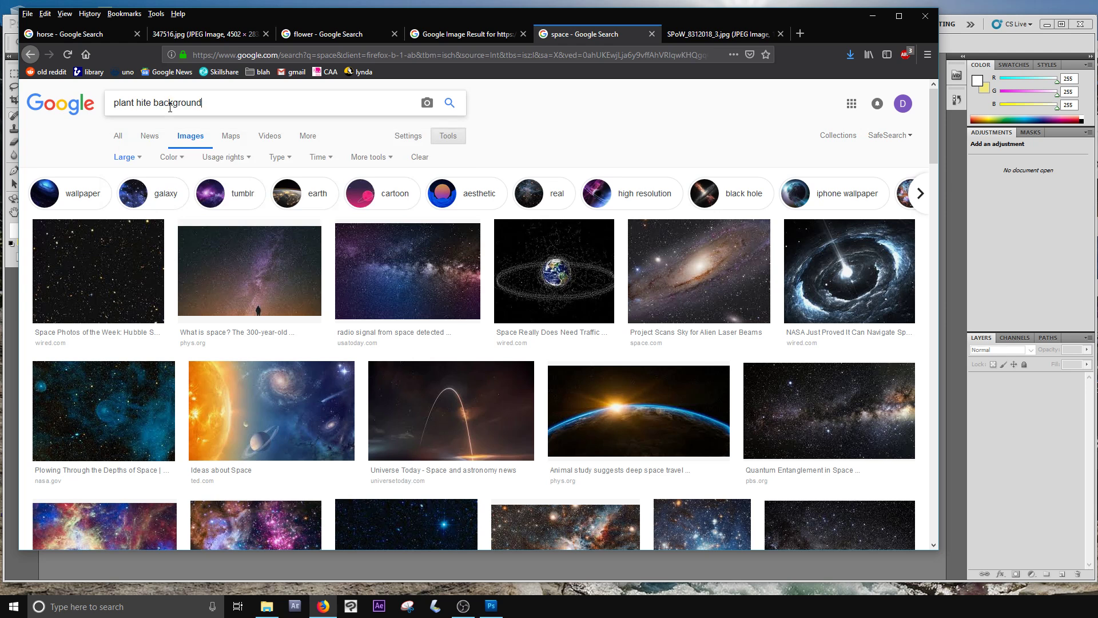
{"action": "key", "text": "Return"}
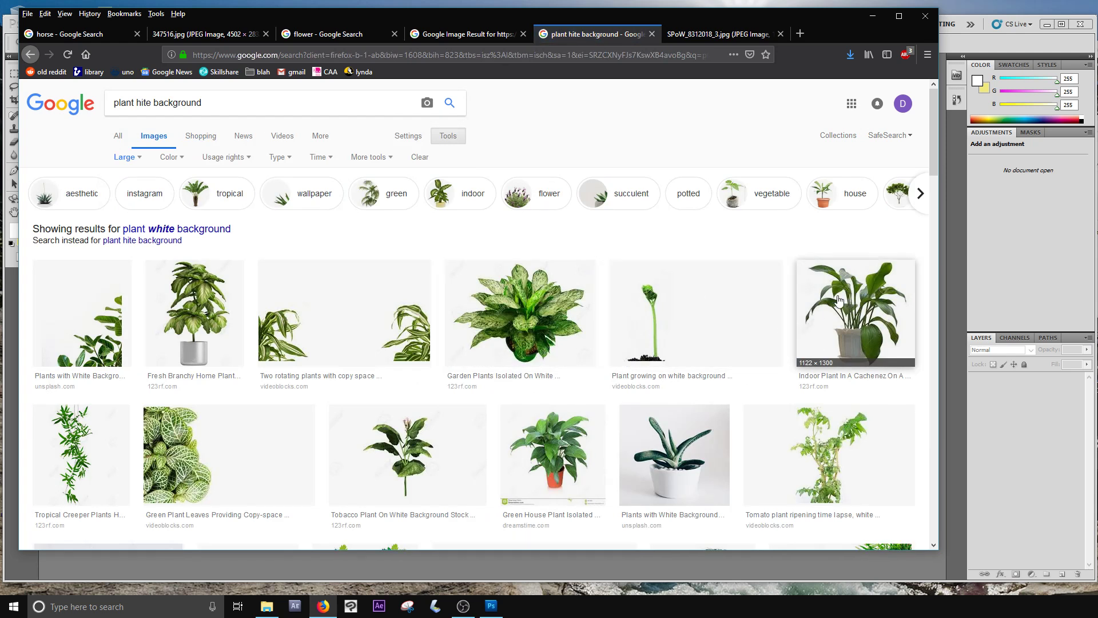
- Preview the Indoor Plant In A Cachenez result, and look through the plant images for a suitable large picture
{"action": "left_click", "coordinate": [839, 308]}
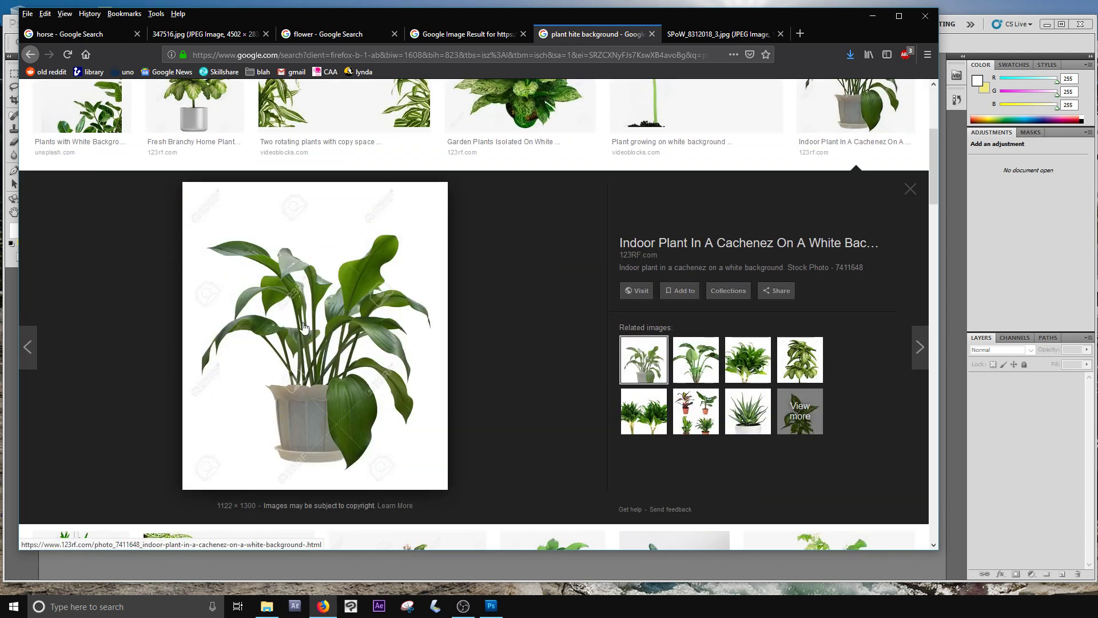
{"action": "left_click", "coordinate": [909, 189]}
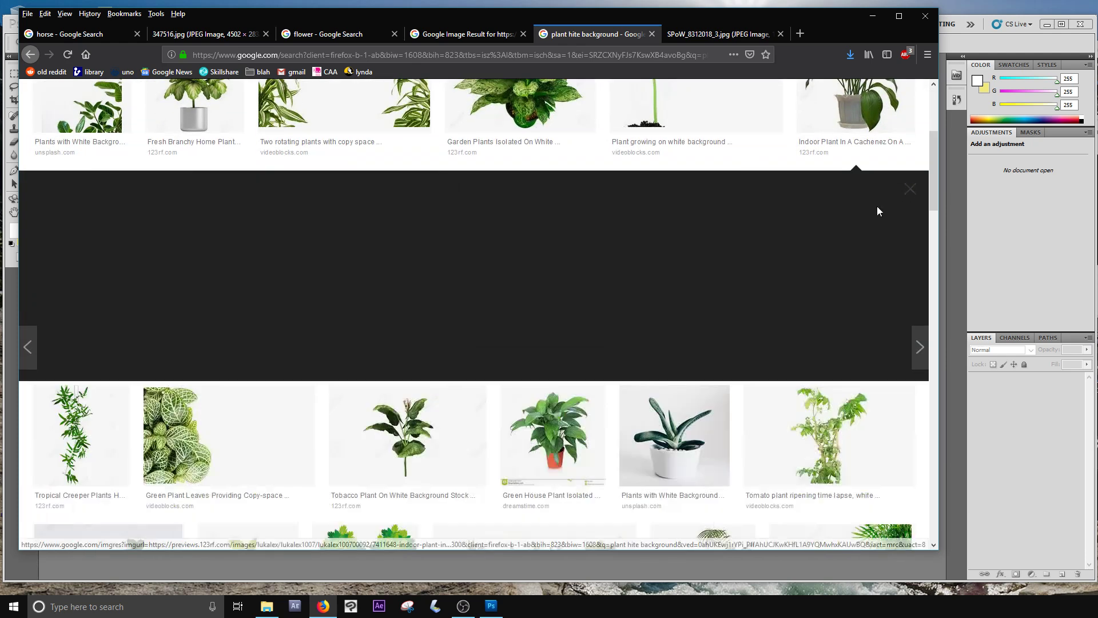
{"action": "scroll", "coordinate": [377, 381], "scroll_direction": "down", "scroll_amount": 3}
{"action": "scroll", "coordinate": [378, 381], "scroll_direction": "down", "scroll_amount": 3}
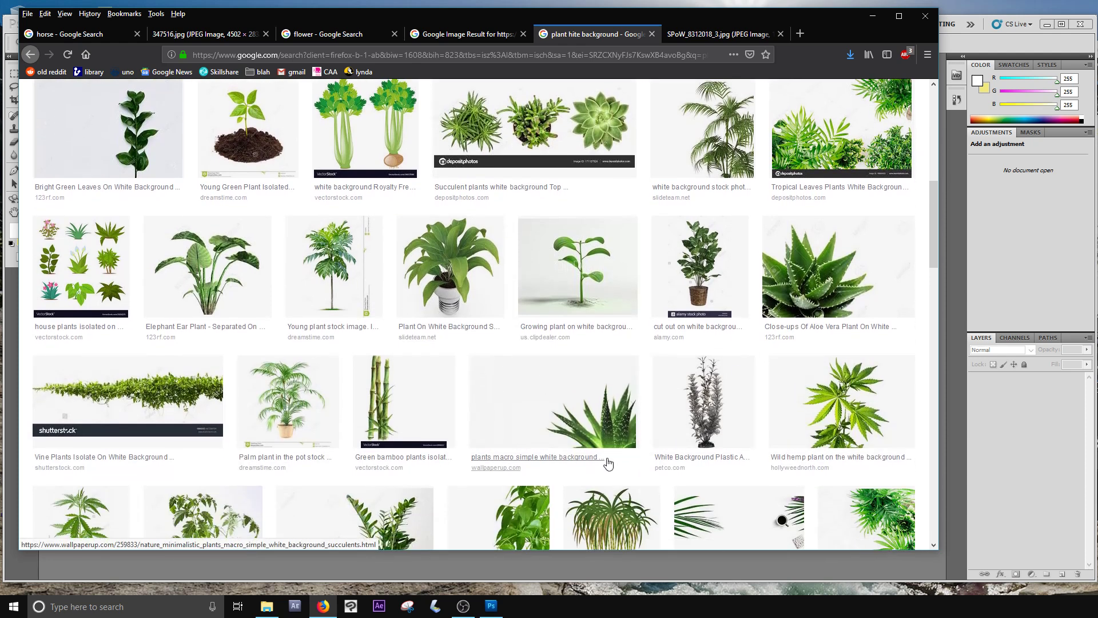
{"action": "scroll", "coordinate": [571, 400], "scroll_direction": "down", "scroll_amount": 3}
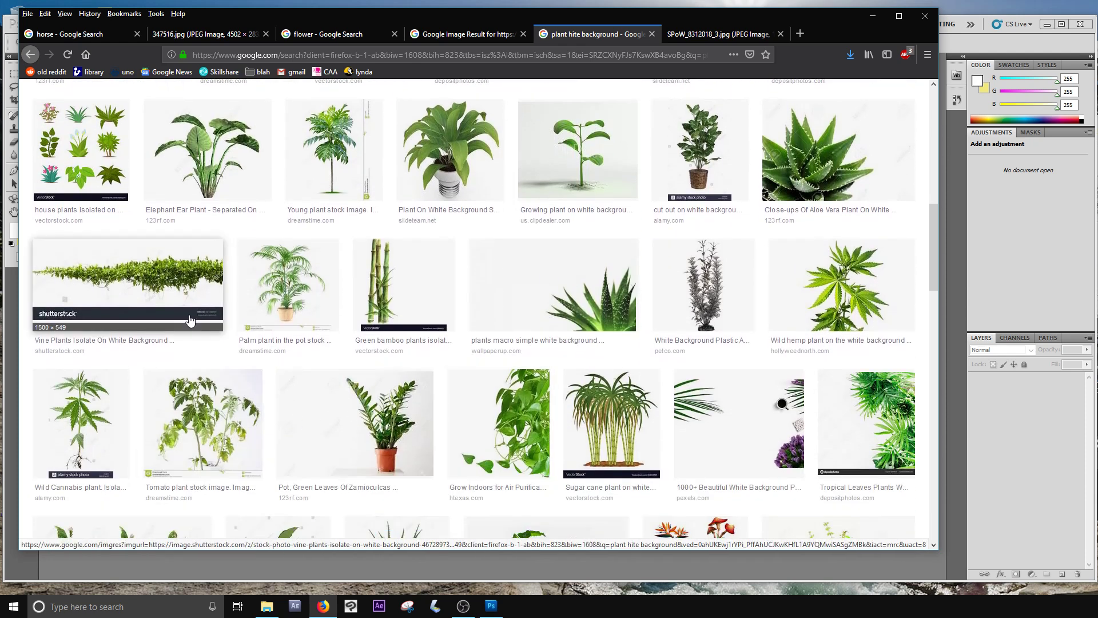
{"action": "scroll", "coordinate": [344, 298], "scroll_direction": "down", "scroll_amount": 4}
{"action": "scroll", "coordinate": [644, 389], "scroll_direction": "down", "scroll_amount": 4}
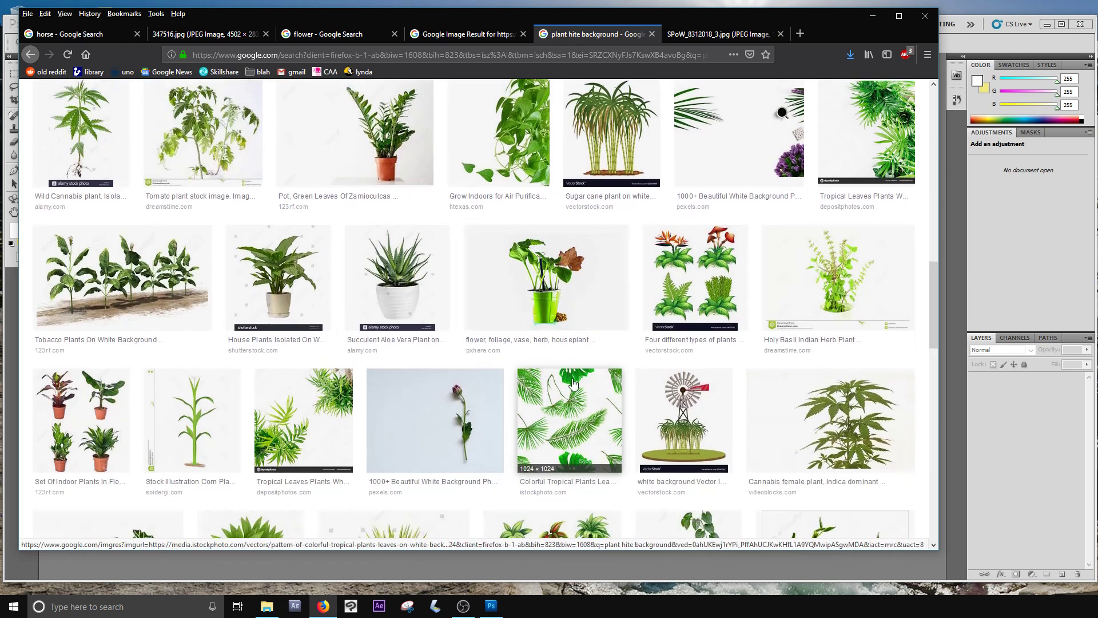
{"action": "scroll", "coordinate": [686, 354], "scroll_direction": "down", "scroll_amount": 1}
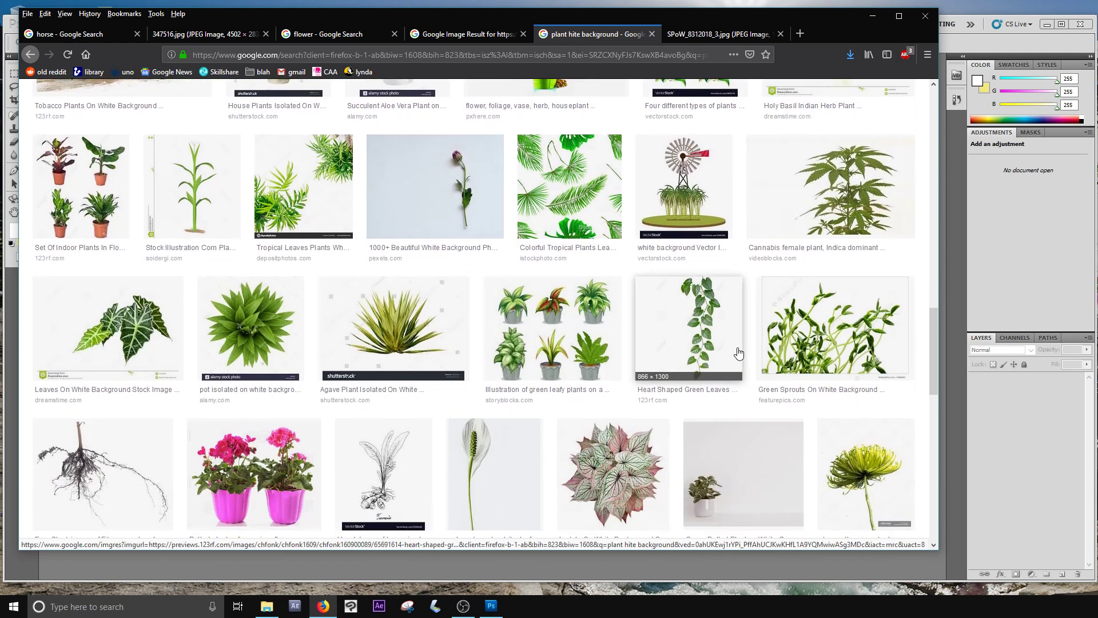
{"action": "scroll", "coordinate": [790, 366], "scroll_direction": "down", "scroll_amount": 4}
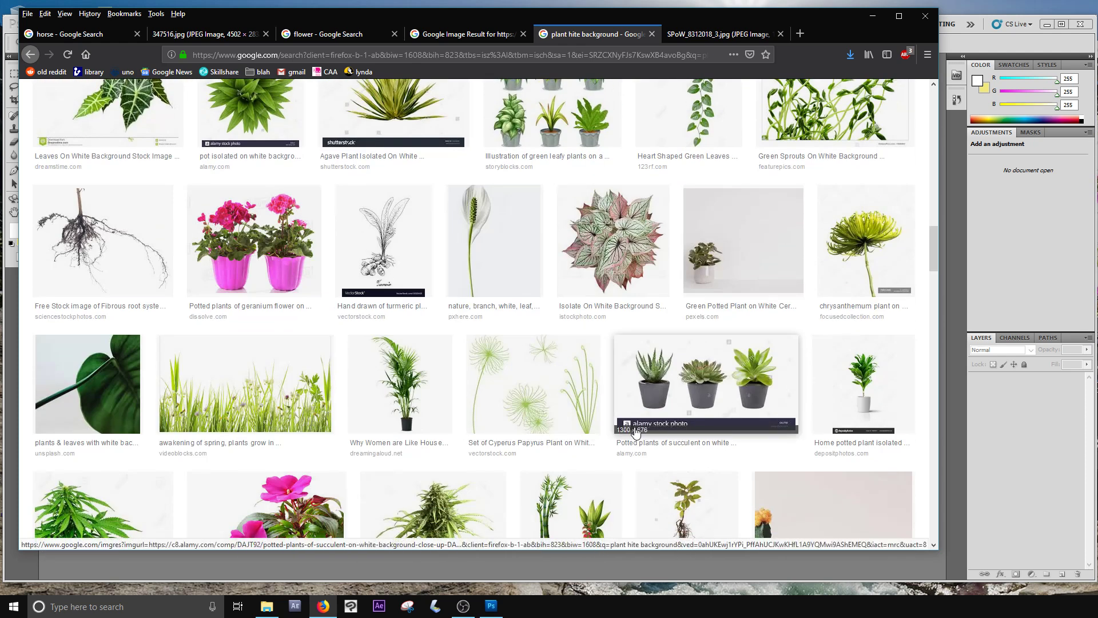
{"action": "scroll", "coordinate": [526, 370], "scroll_direction": "down", "scroll_amount": 3}
{"action": "scroll", "coordinate": [527, 371], "scroll_direction": "down", "scroll_amount": 2}
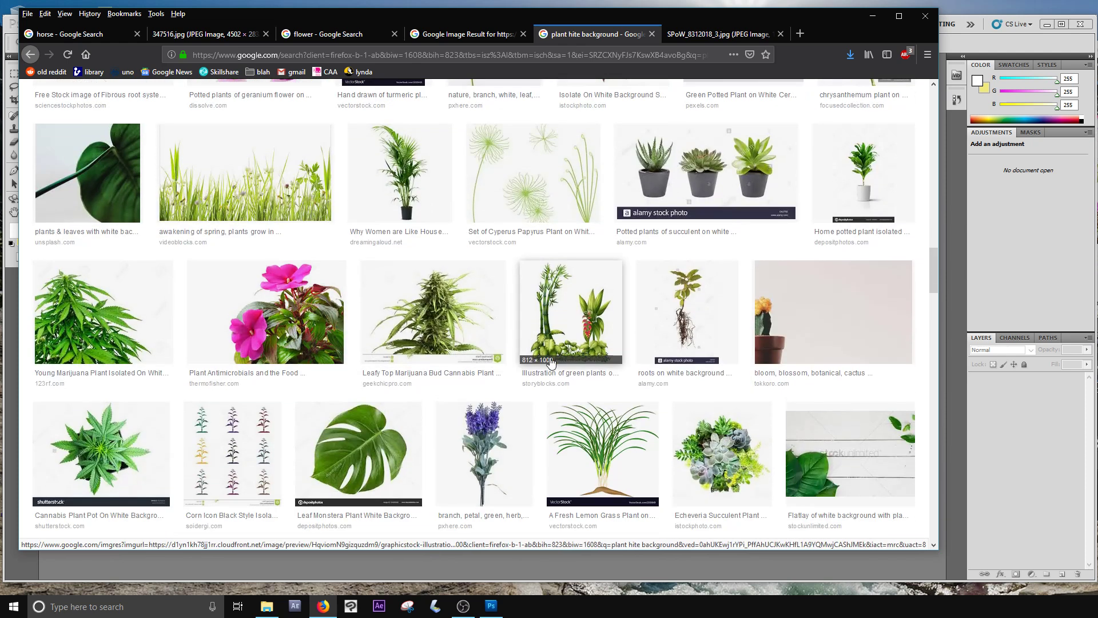
{"action": "scroll", "coordinate": [454, 381], "scroll_direction": "down", "scroll_amount": 6}
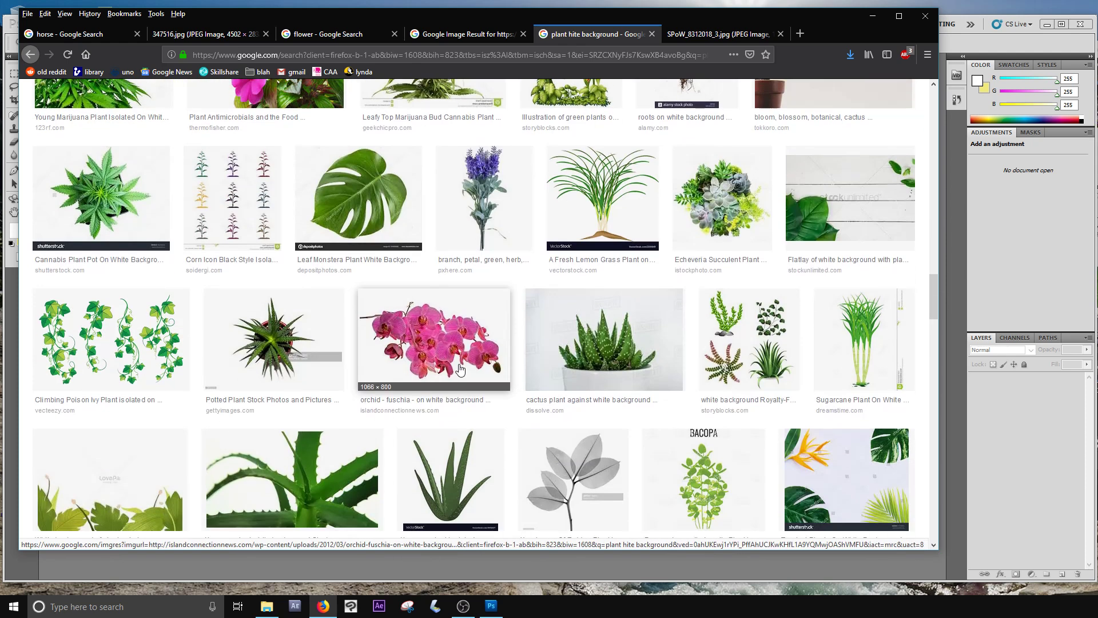
{"action": "scroll", "coordinate": [551, 342], "scroll_direction": "down", "scroll_amount": 3}
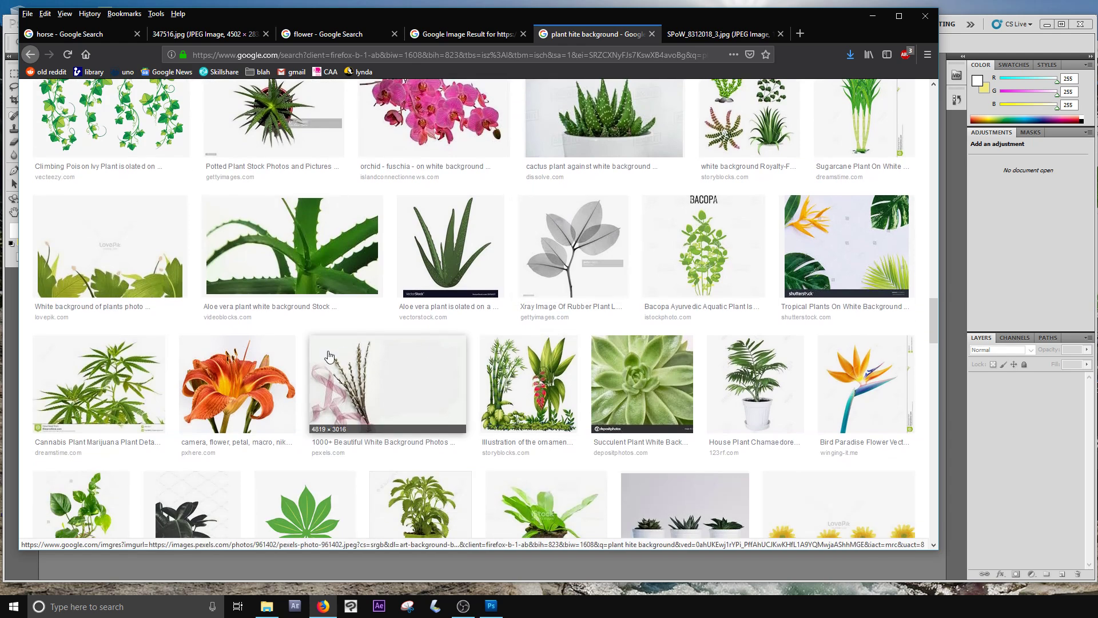
{"action": "scroll", "coordinate": [563, 320], "scroll_direction": "up", "scroll_amount": 15}
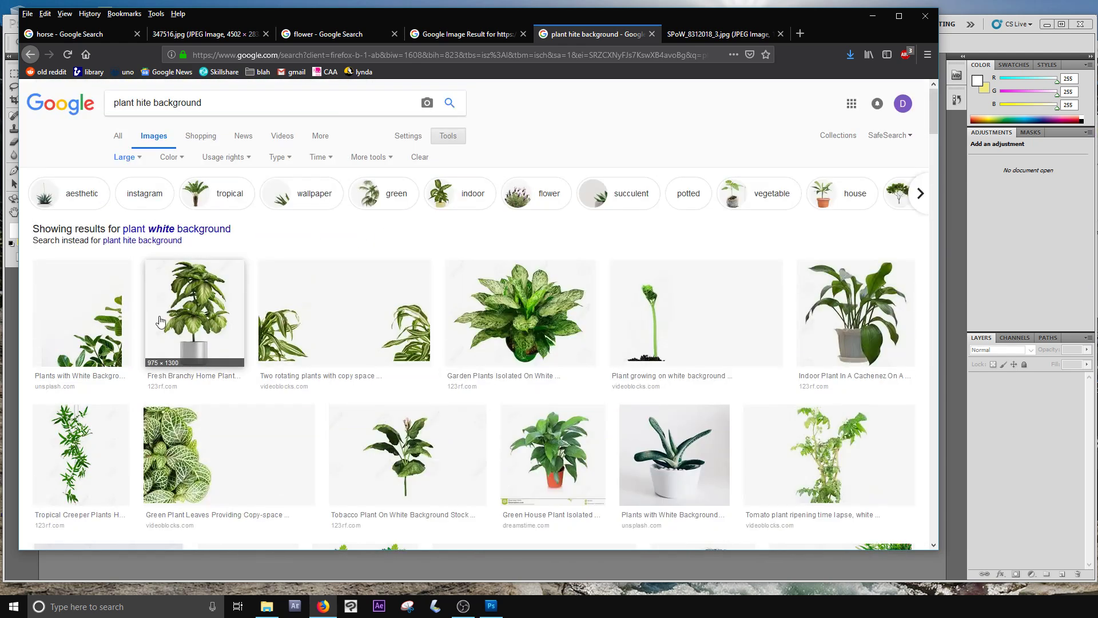
- Switch to the corrected search "plant white background", and open the Indoor Plant In A Cachenez result in a new tab
{"action": "left_click", "coordinate": [158, 229]}
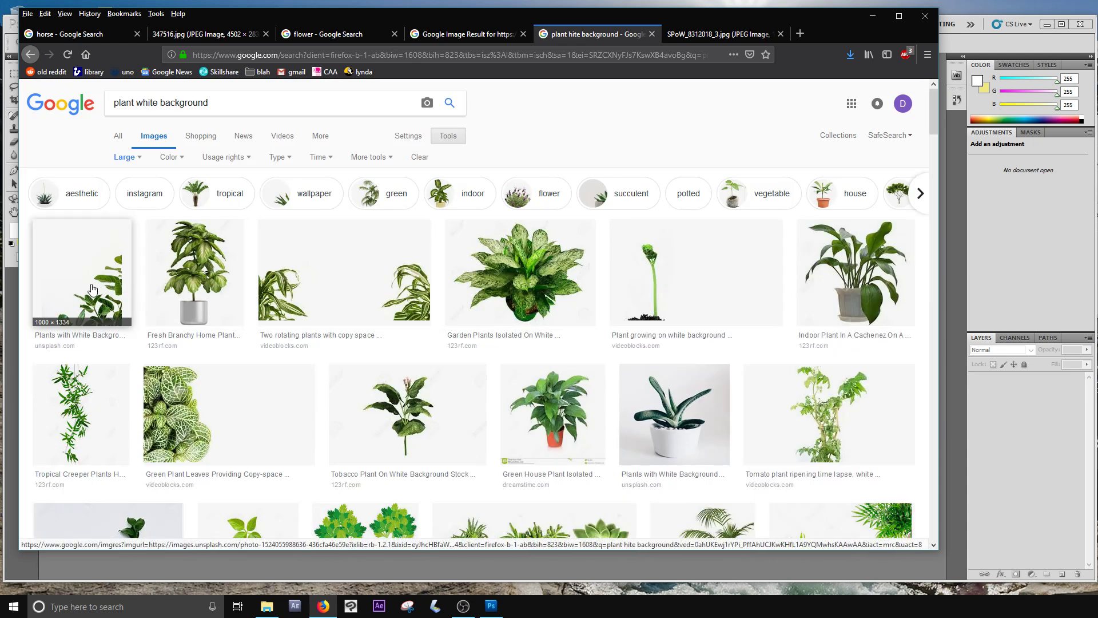
{"action": "right_click", "coordinate": [867, 276]}
{"action": "left_click", "coordinate": [893, 284]}
{"action": "left_click", "coordinate": [715, 33]}
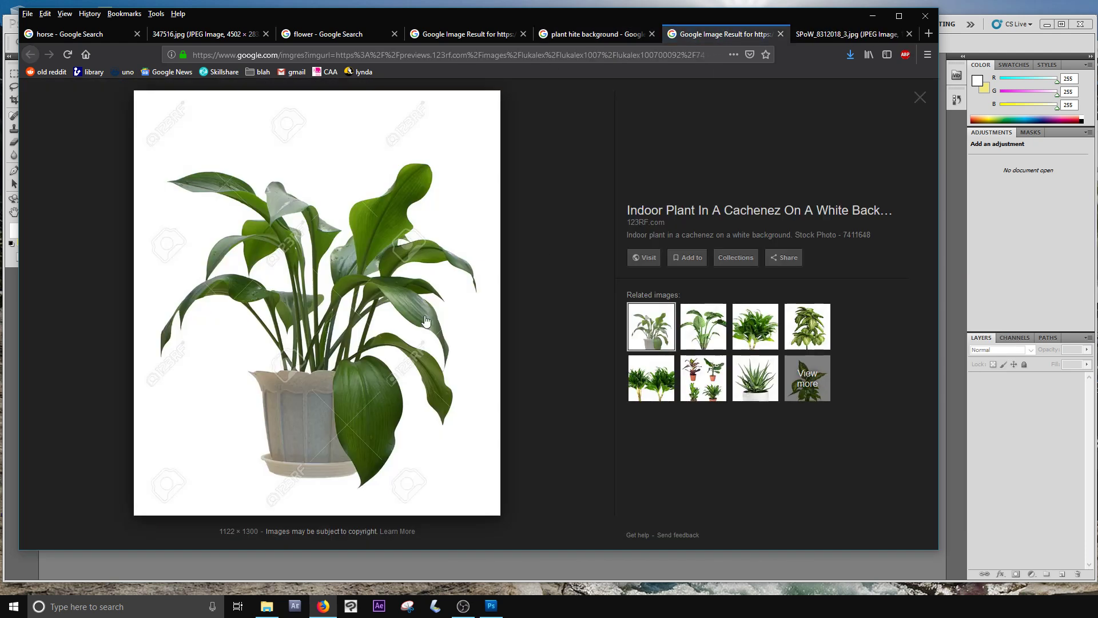
- Save the indoor plant image to the Desktop as 7411648-indoor-plant-in-a-cachenez-on-a-white-background-
{"action": "right_click", "coordinate": [369, 269]}
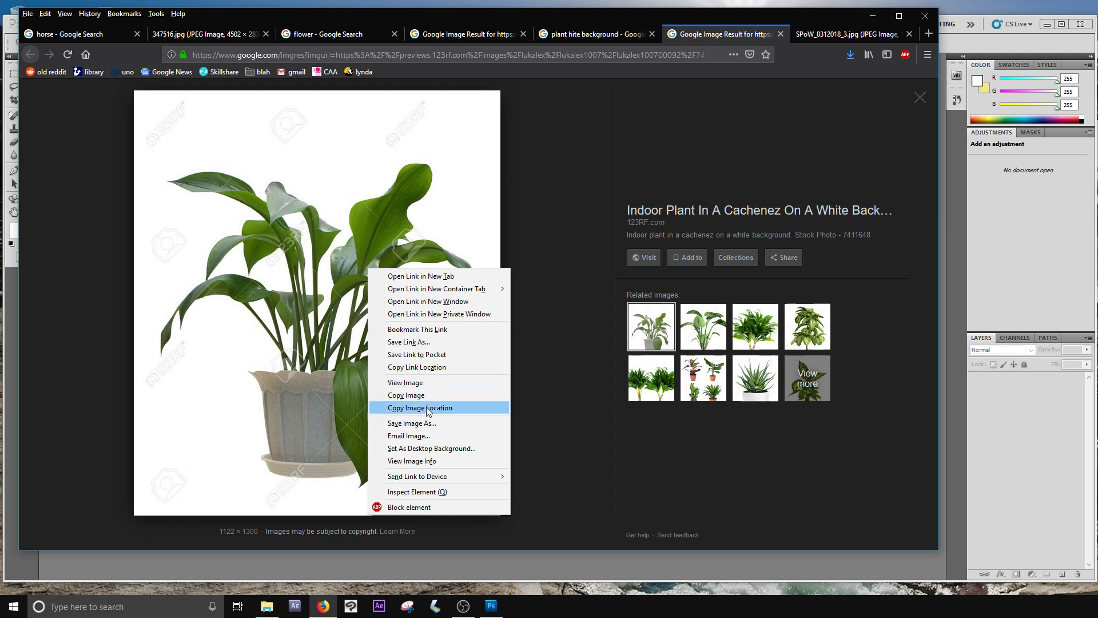
{"action": "left_click", "coordinate": [410, 423]}
{"action": "left_click", "coordinate": [595, 292]}
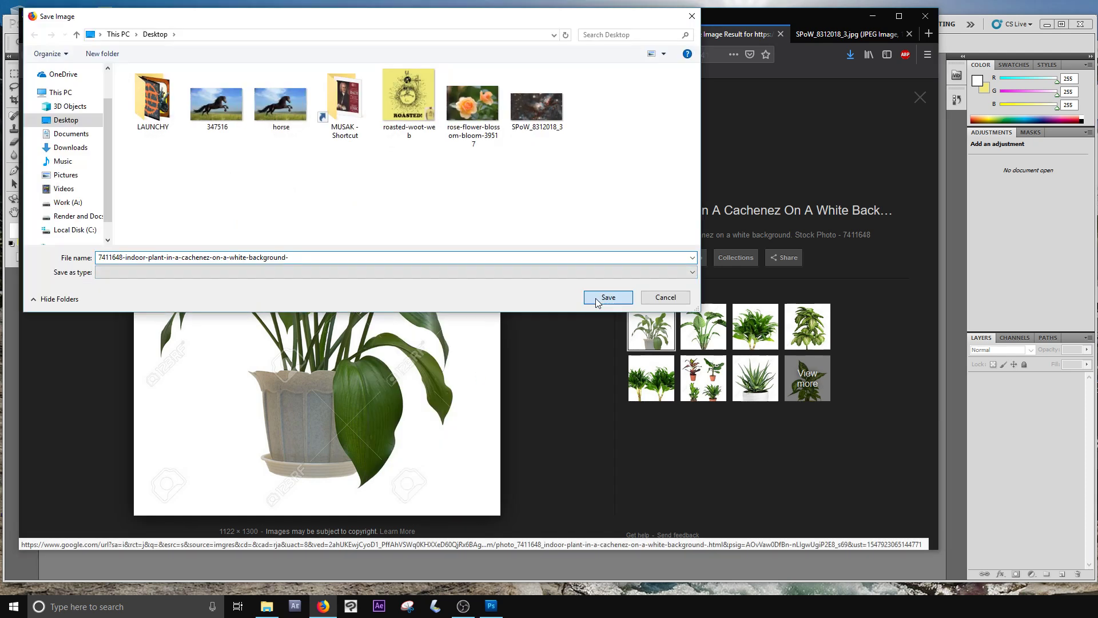
- Switch to Photoshop and open the horse image from the Desktop
{"action": "left_click", "coordinate": [976, 47]}
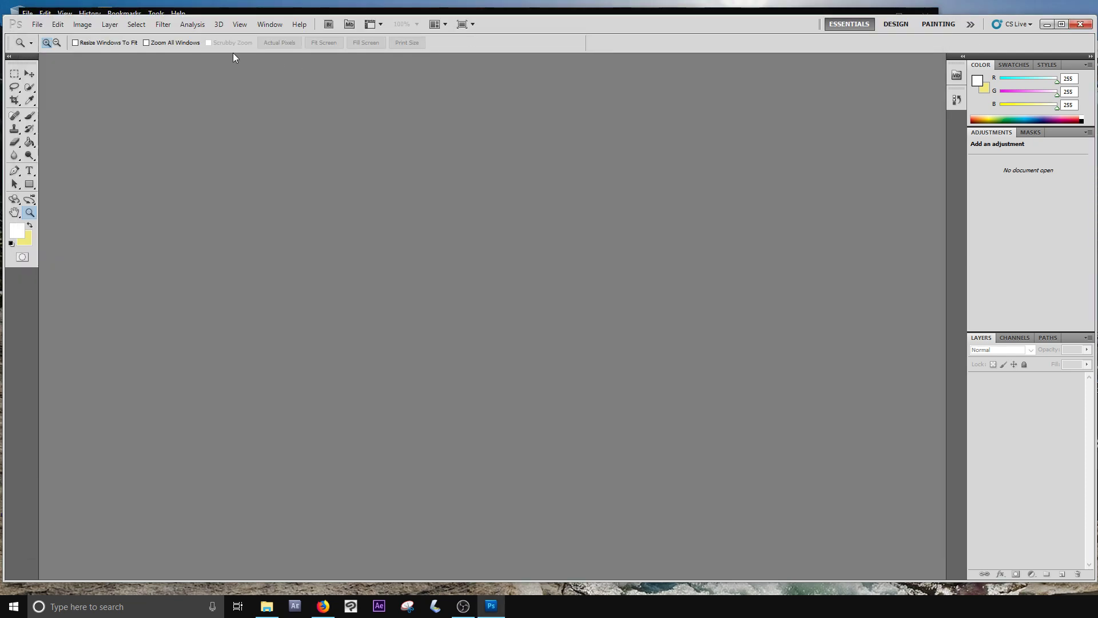
{"action": "left_click", "coordinate": [37, 24]}
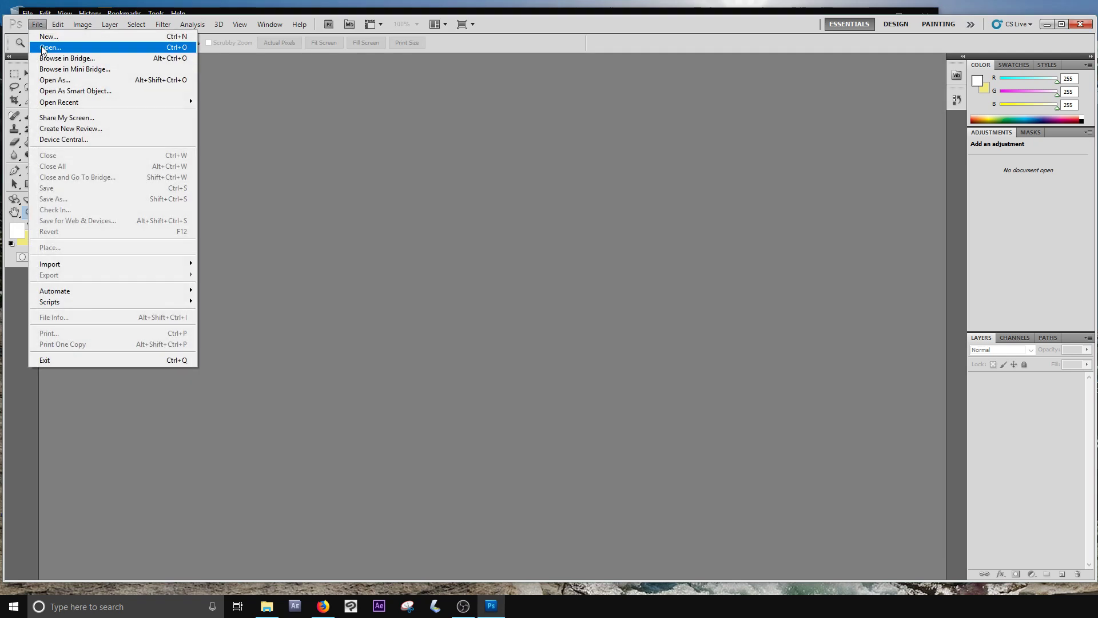
{"action": "left_click", "coordinate": [44, 49]}
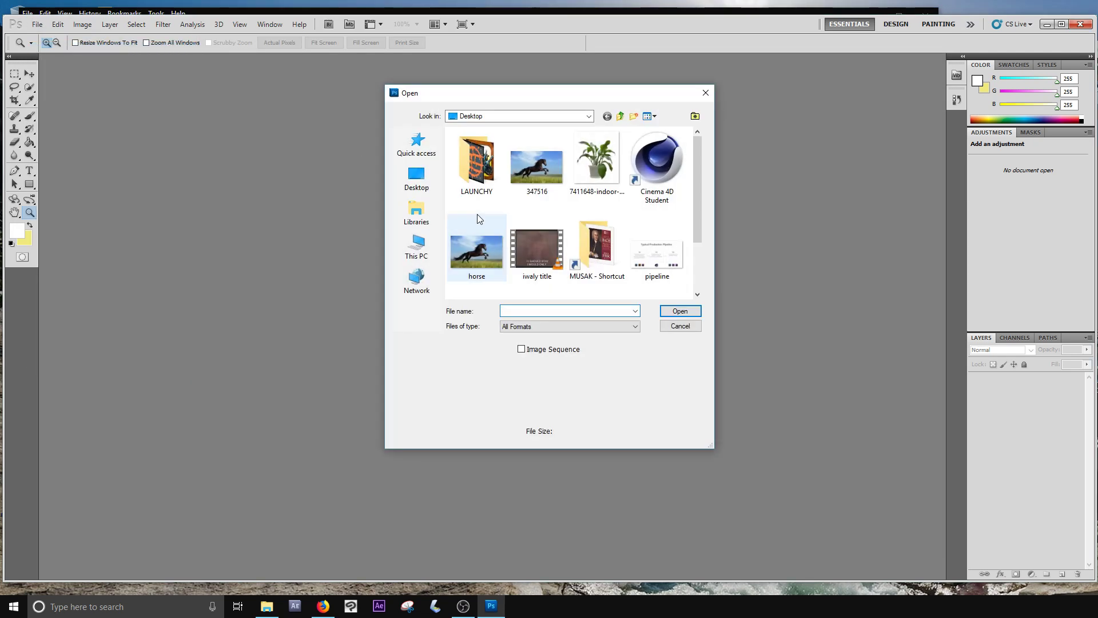
{"action": "left_click", "coordinate": [531, 174]}
{"action": "left_click", "coordinate": [484, 248]}
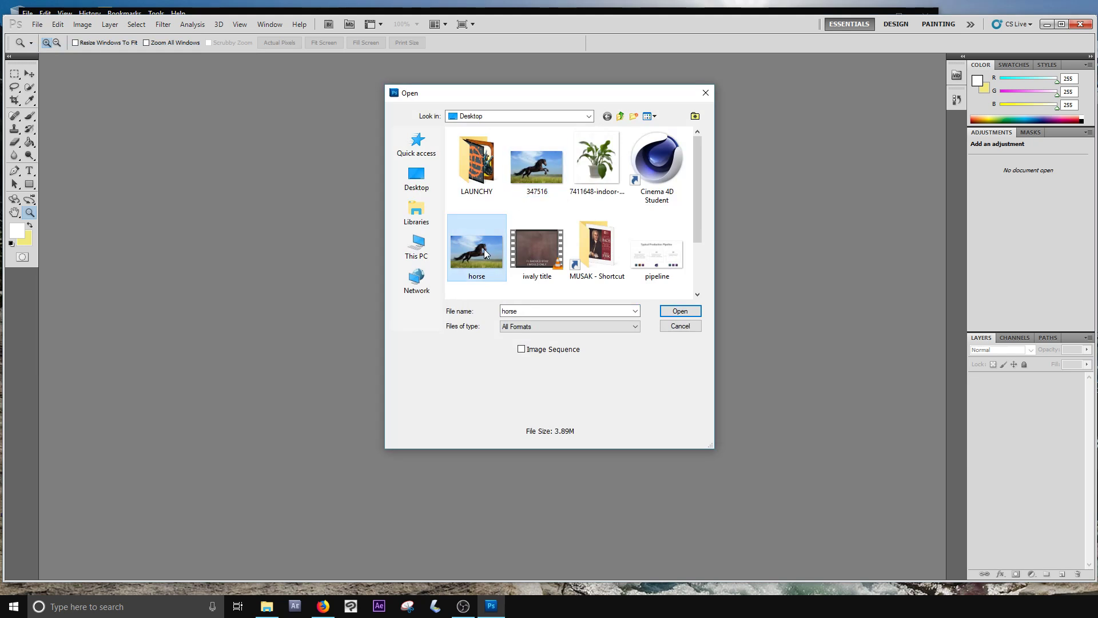
{"action": "left_click", "coordinate": [690, 313]}
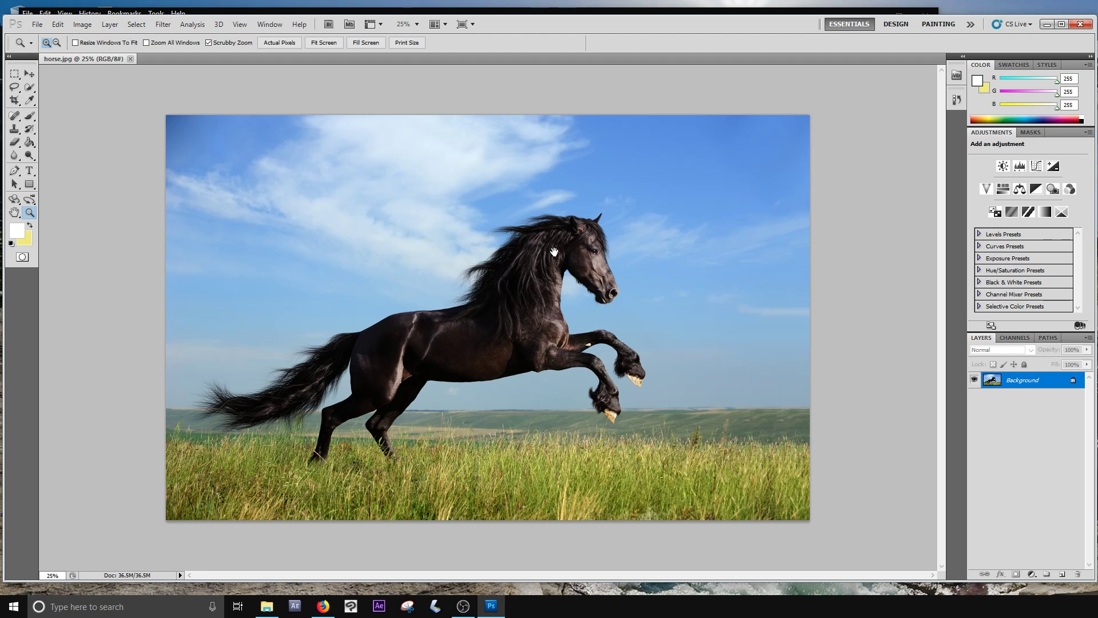
- Examine the horse image both close up and as a whole, finishing at 33.3% magnification
{"action": "left_click", "coordinate": [603, 316]}
{"action": "left_click_drag", "start_coordinate": [518, 300], "coordinate": [738, 292]}
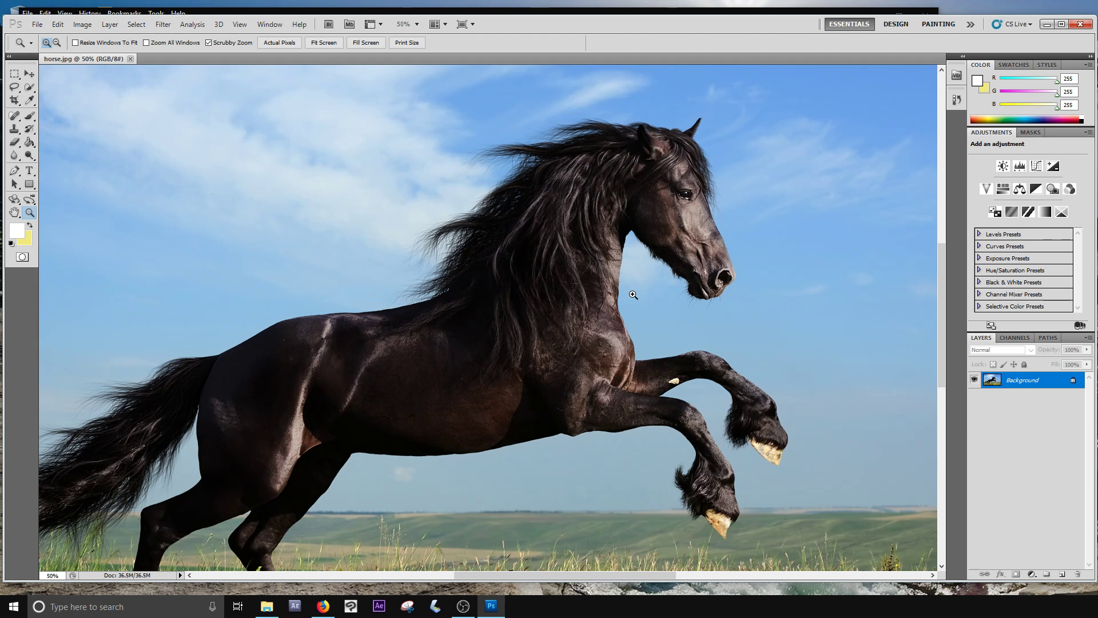
{"action": "left_click_drag", "start_coordinate": [633, 294], "coordinate": [635, 297]}
{"action": "key", "text": "ctrl+minus"}
{"action": "key", "text": "ctrl+minus"}
{"action": "key", "text": "ctrl+minus"}
{"action": "key", "text": "ctrl+minus"}
{"action": "key", "text": "ctrl+minus"}
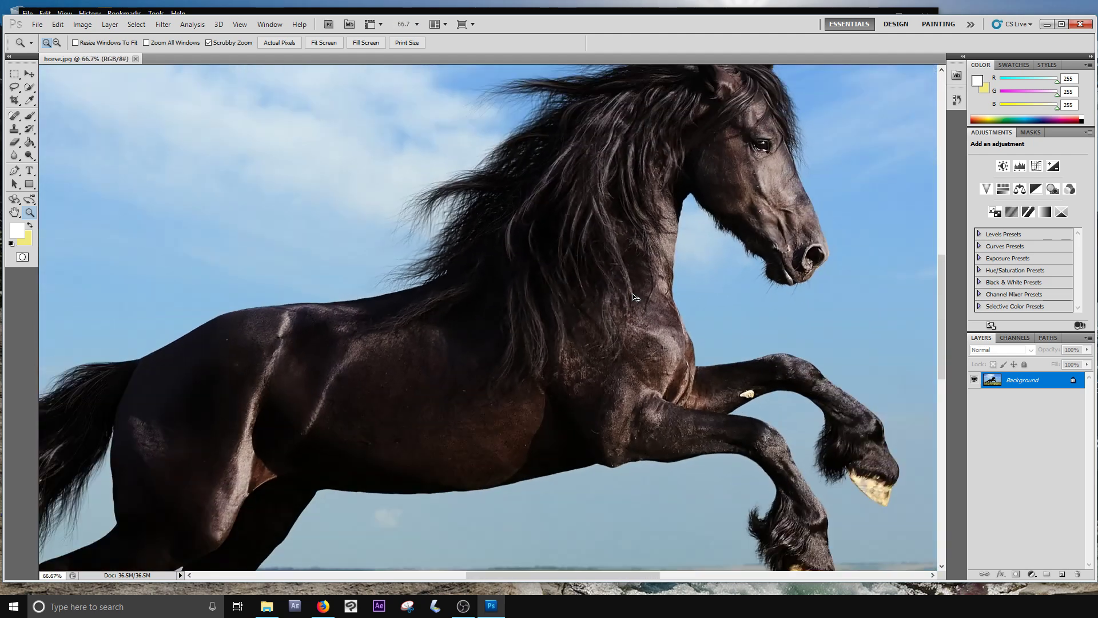
{"action": "key", "text": "ctrl+plus"}
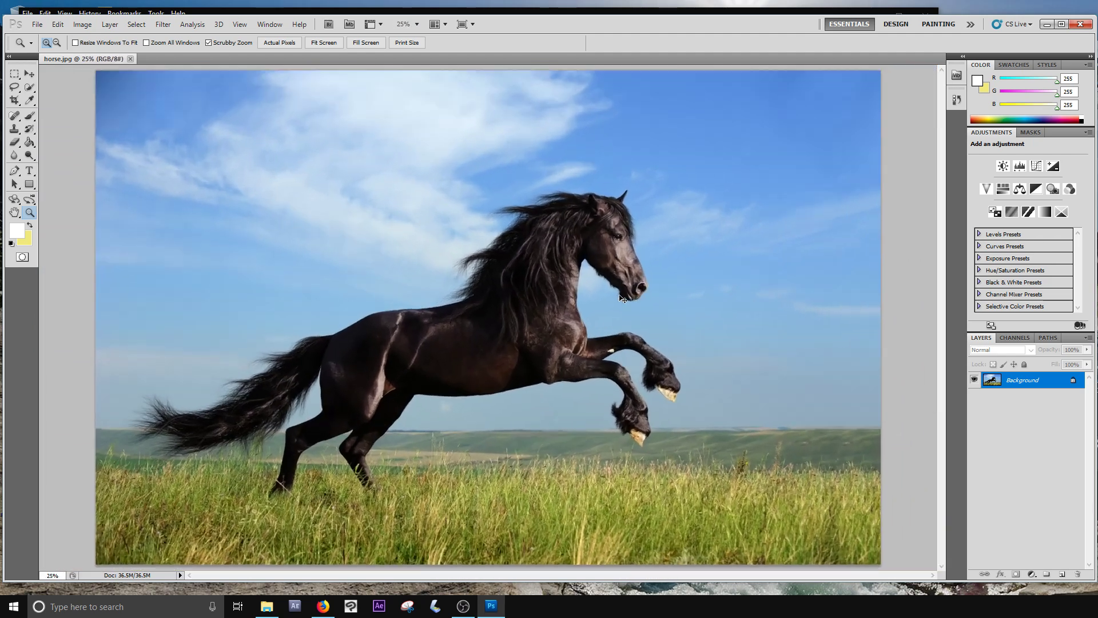
{"action": "scroll", "coordinate": [576, 262], "scroll_direction": "up", "scroll_amount": 1}
{"action": "scroll", "coordinate": [574, 265], "scroll_direction": "down", "scroll_amount": 2}
{"action": "scroll", "coordinate": [575, 264], "scroll_direction": "down", "scroll_amount": 3}
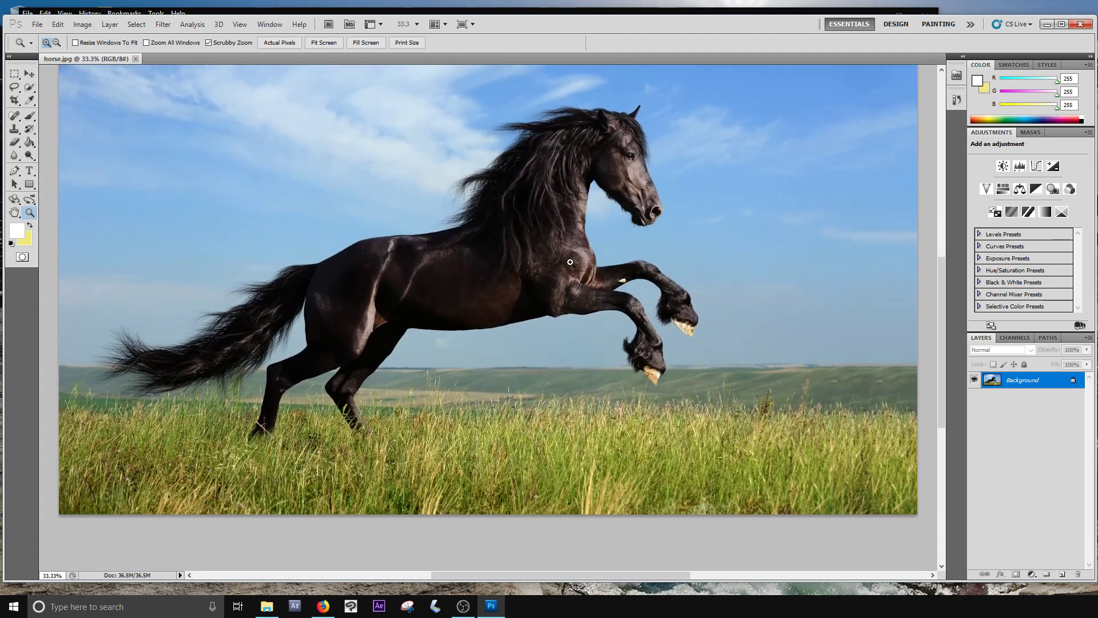
{"action": "scroll", "coordinate": [566, 268], "scroll_direction": "up", "scroll_amount": 3}
{"action": "scroll", "coordinate": [558, 281], "scroll_direction": "down", "scroll_amount": 2}
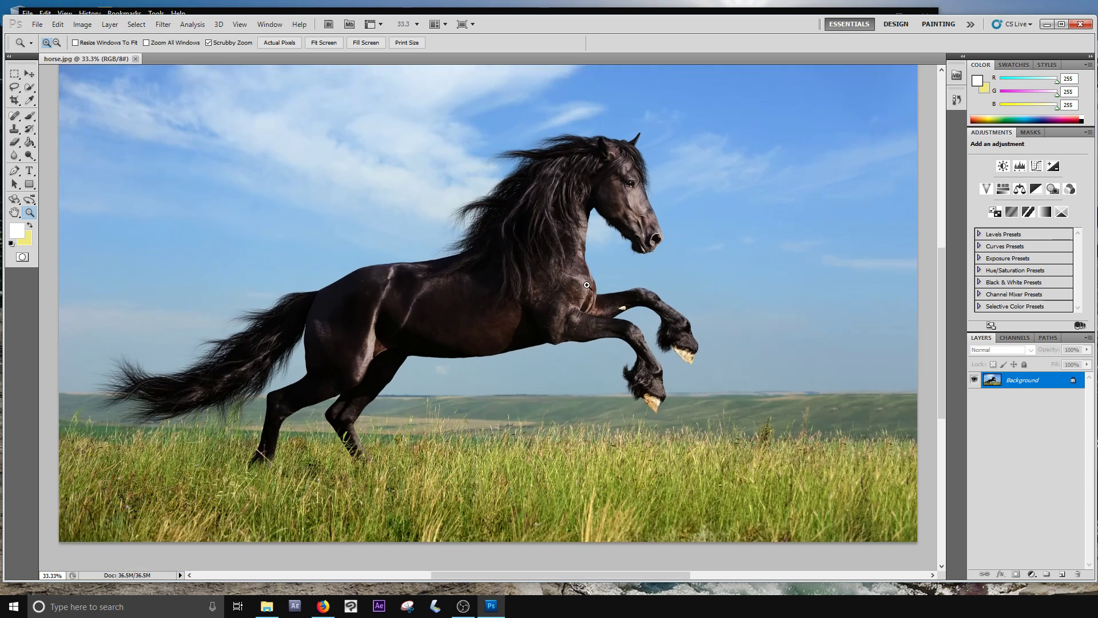
{"action": "scroll", "coordinate": [586, 285], "scroll_direction": "up", "scroll_amount": 1}
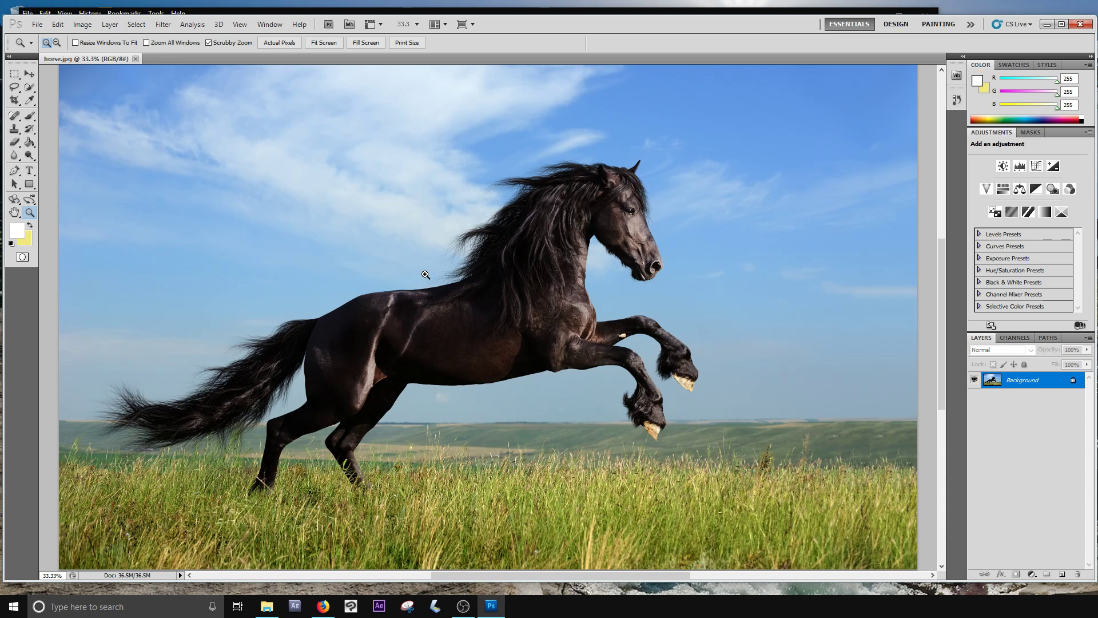
- Check the horse image's pixel dimensions, document size and resolution in Image Size
{"action": "left_click", "coordinate": [85, 25]}
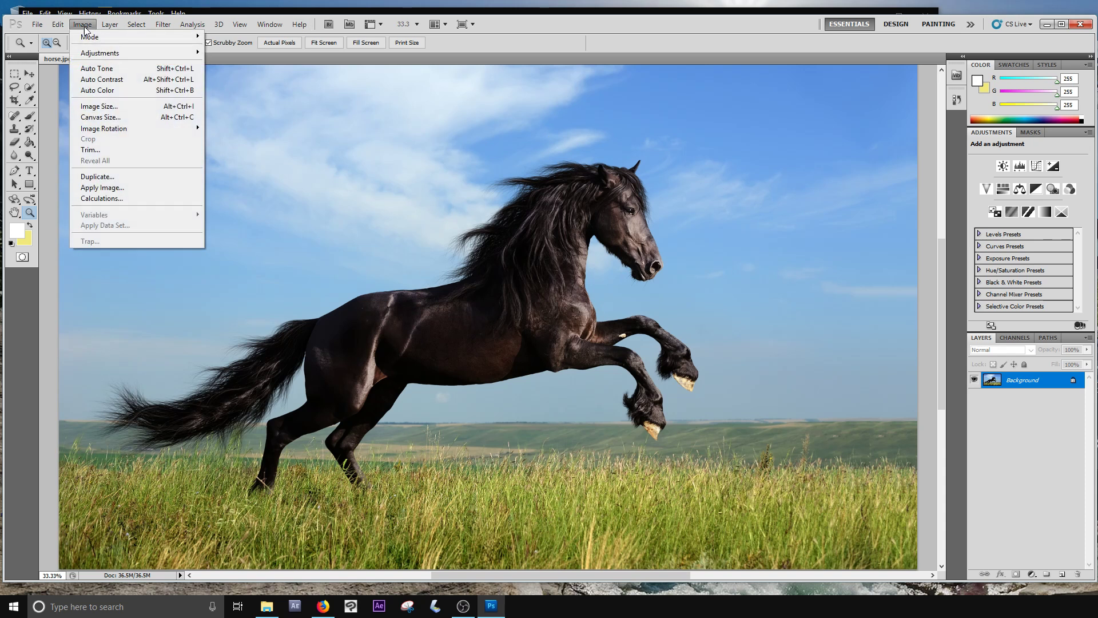
{"action": "left_click", "coordinate": [87, 25]}
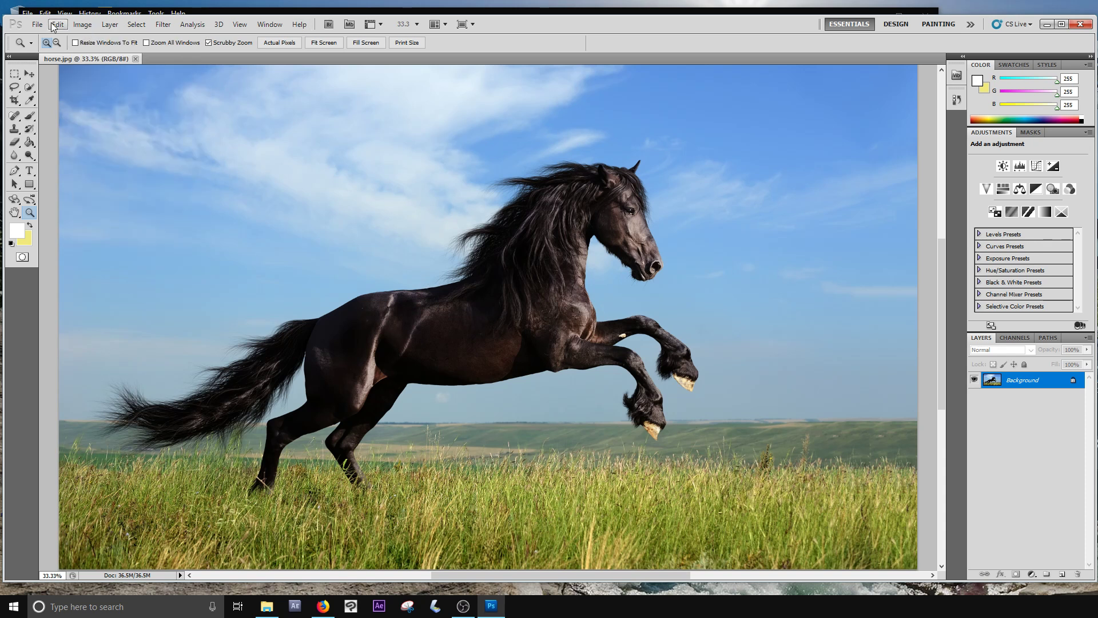
{"action": "left_click", "coordinate": [83, 25]}
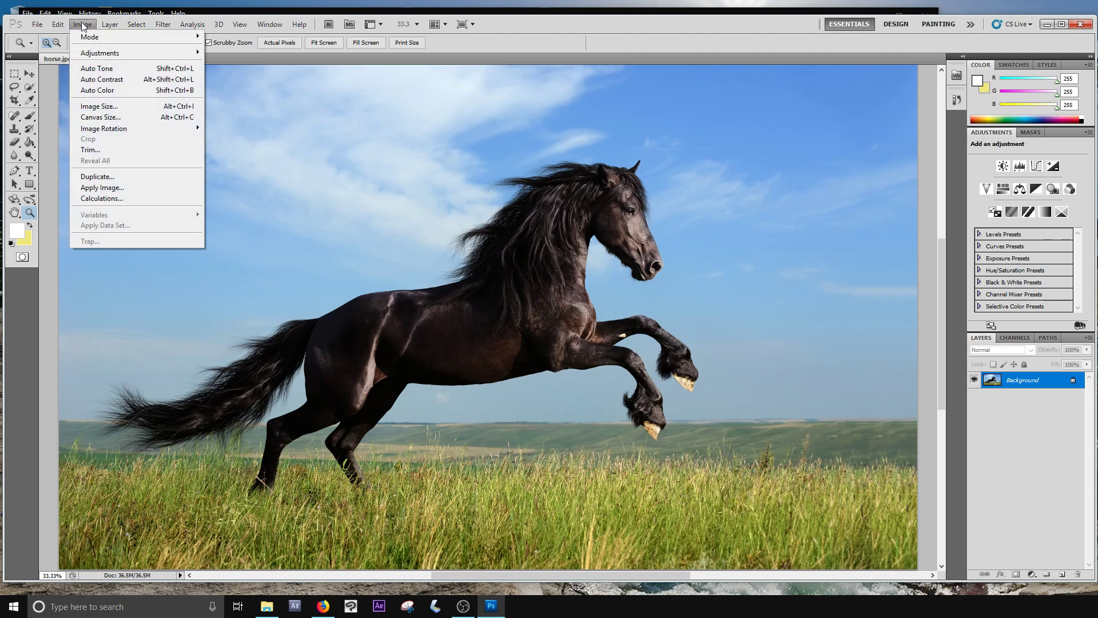
{"action": "left_click", "coordinate": [119, 108]}
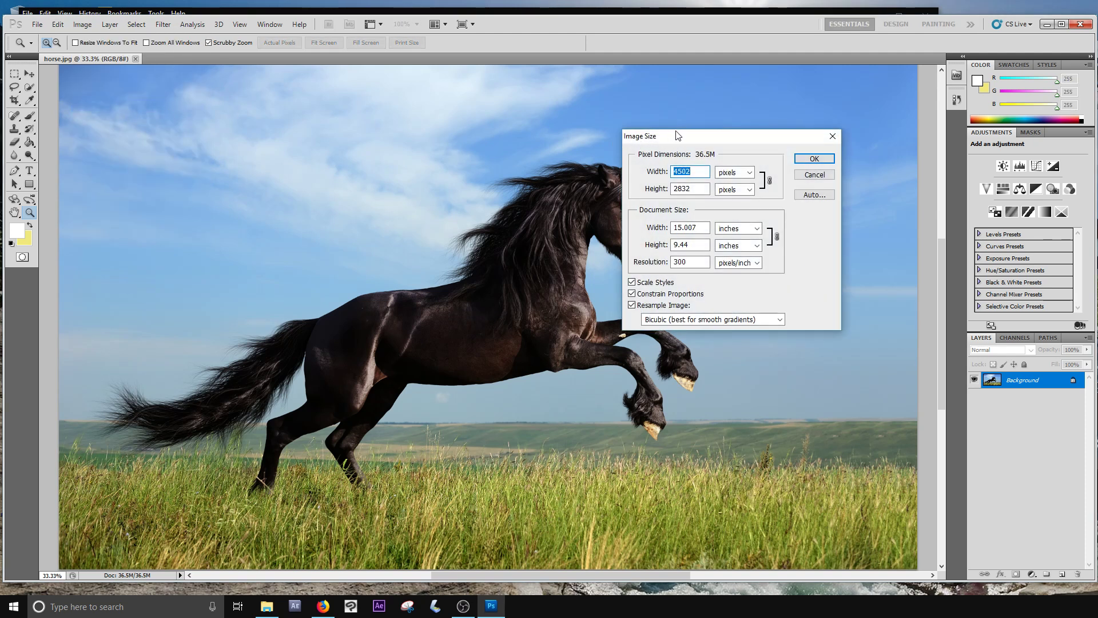
{"action": "left_click_drag", "start_coordinate": [679, 135], "coordinate": [741, 85]}
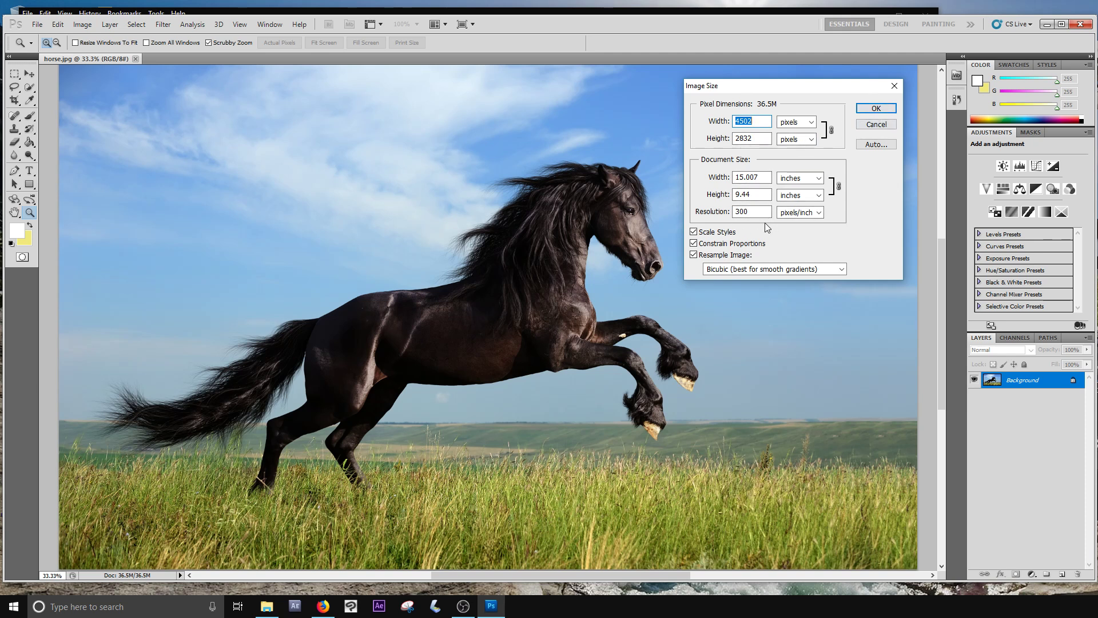
{"action": "left_click", "coordinate": [876, 124]}
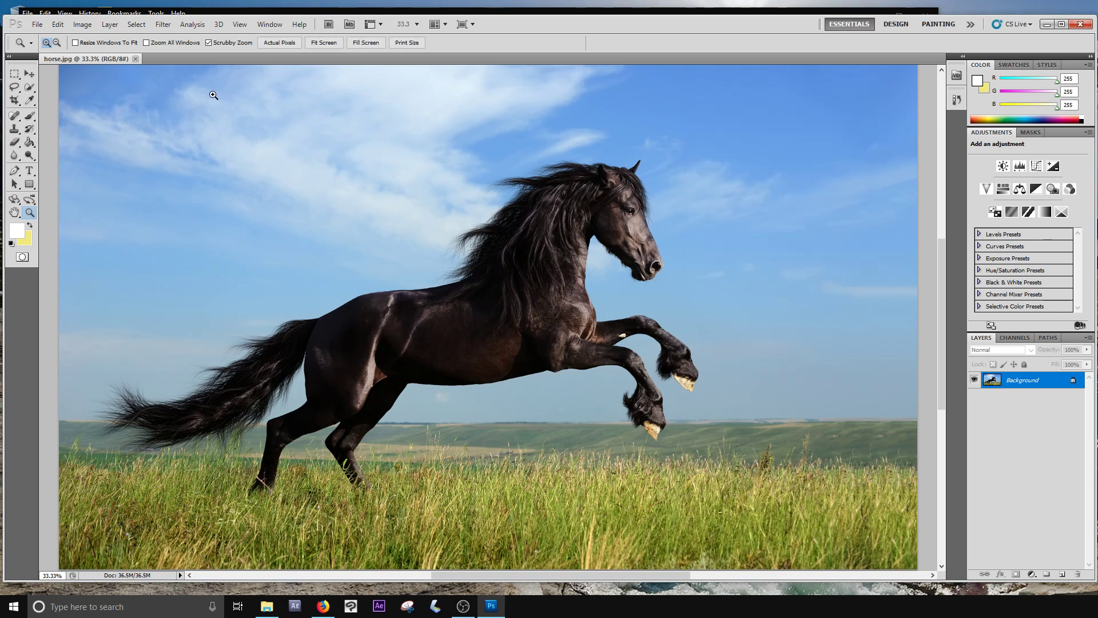
- Open the indoor plant, rose-flower-blossom-bloom-39517 and SPoW_8312018_3 images together from the Desktop
{"action": "left_click", "coordinate": [37, 23]}
{"action": "left_click", "coordinate": [55, 50]}
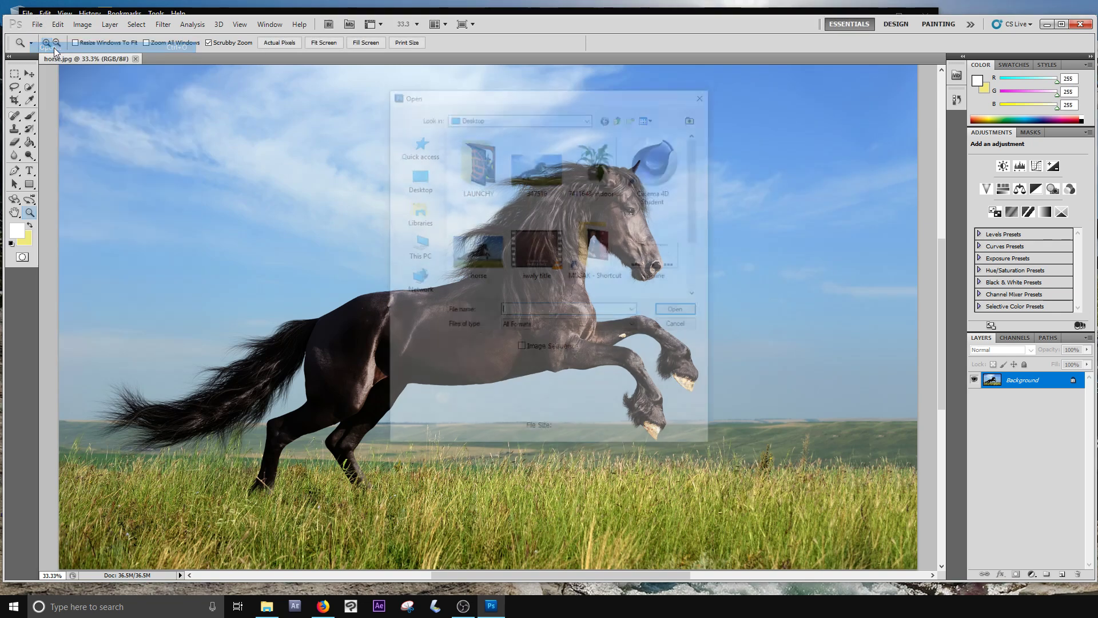
{"action": "left_click", "coordinate": [606, 194]}
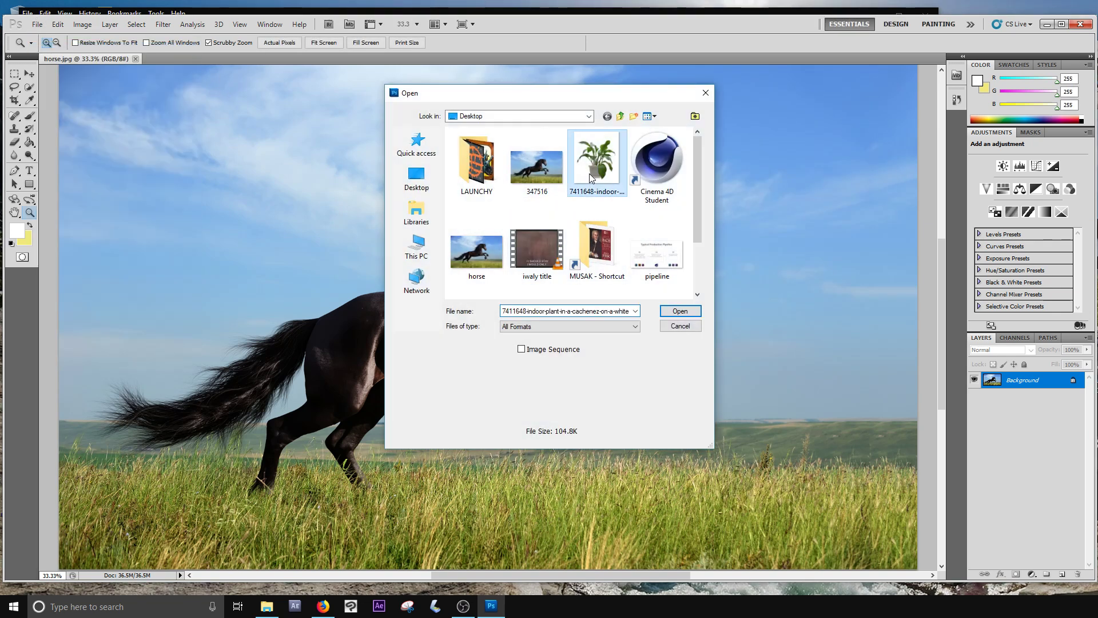
{"action": "scroll", "coordinate": [606, 193], "scroll_direction": "down", "scroll_amount": 1}
{"action": "scroll", "coordinate": [590, 211], "scroll_direction": "up", "scroll_amount": 1}
{"action": "scroll", "coordinate": [566, 240], "scroll_direction": "down", "scroll_amount": 1}
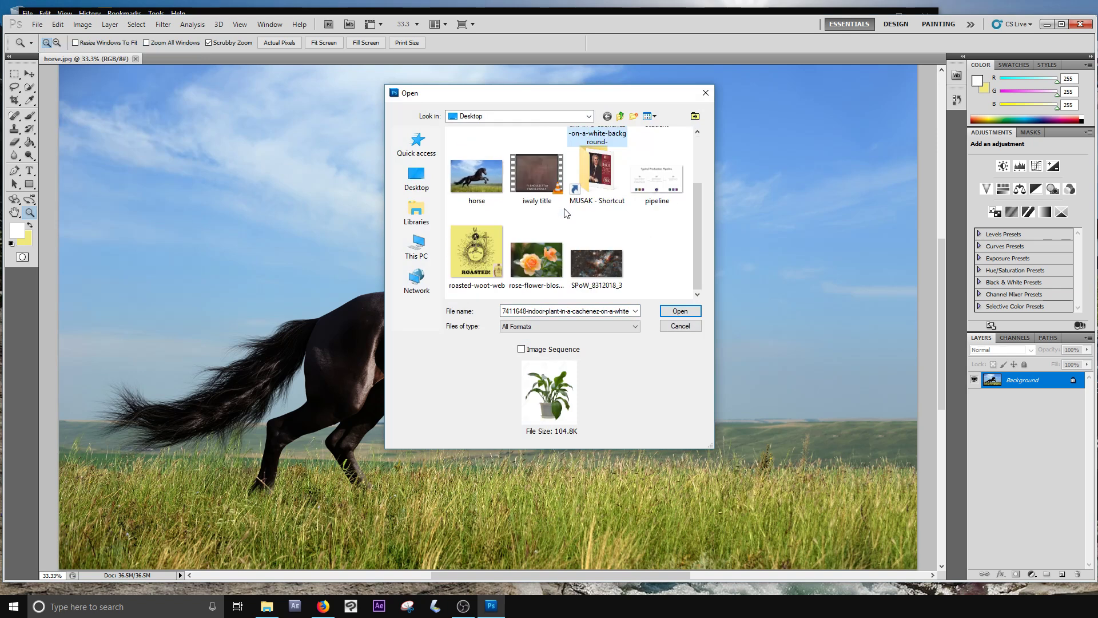
{"action": "left_click", "coordinate": [551, 255], "text": "ctrl"}
{"action": "left_click", "coordinate": [582, 258], "text": "ctrl"}
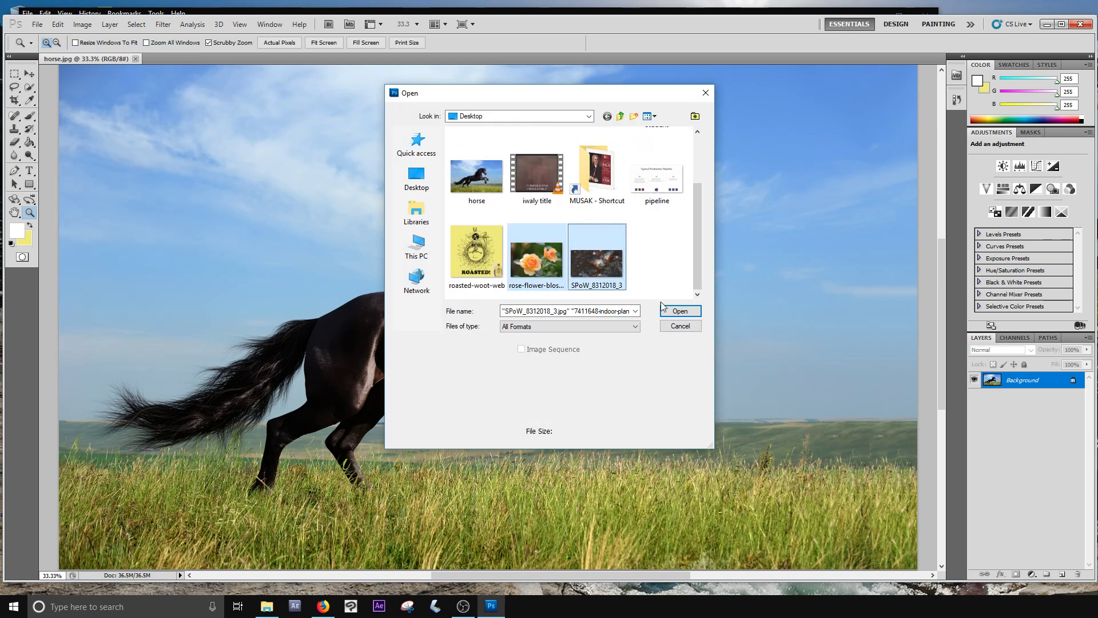
{"action": "left_click", "coordinate": [675, 310]}
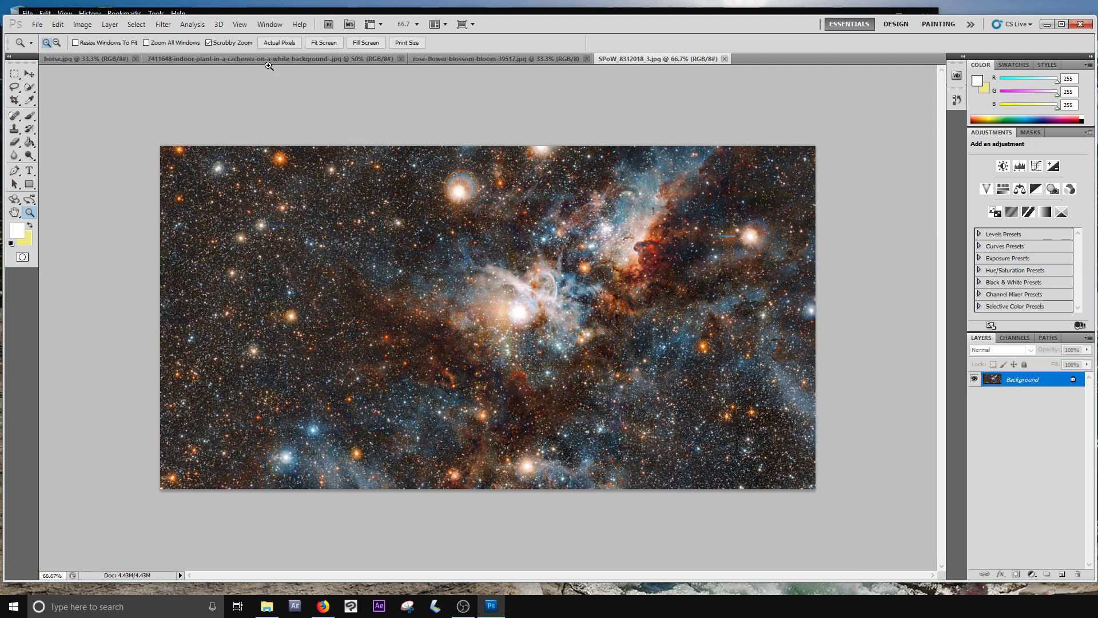
- Try a resolution of 300 pixels/inch with Resample Image off in the plant image's Image Size settings, and cancel the dialog
{"action": "left_click", "coordinate": [165, 59]}
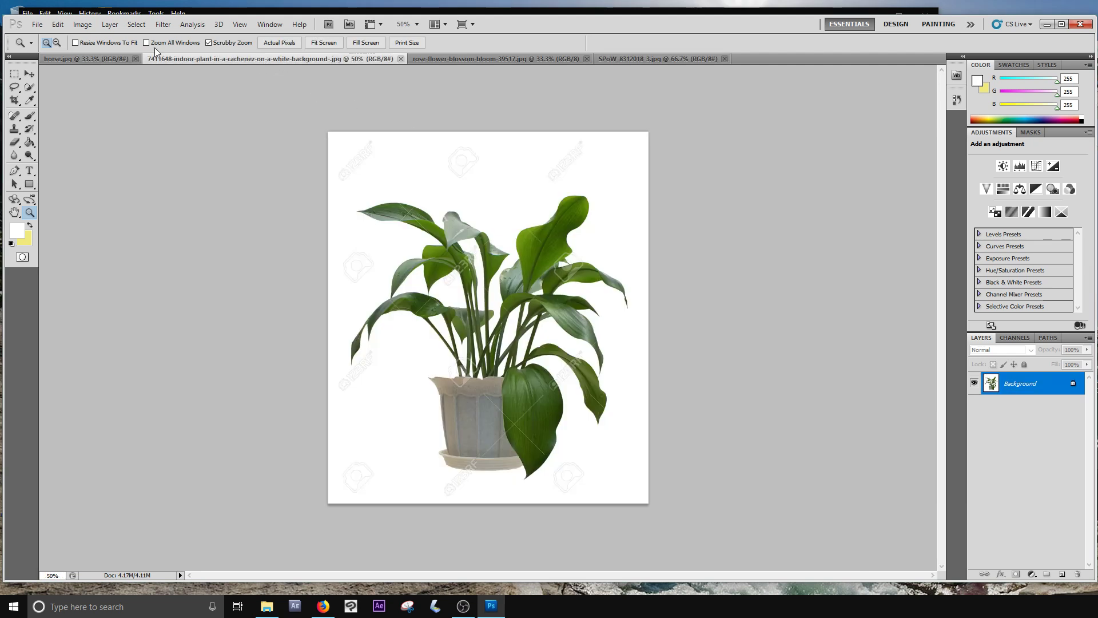
{"action": "left_click", "coordinate": [82, 24]}
{"action": "left_click", "coordinate": [101, 107]}
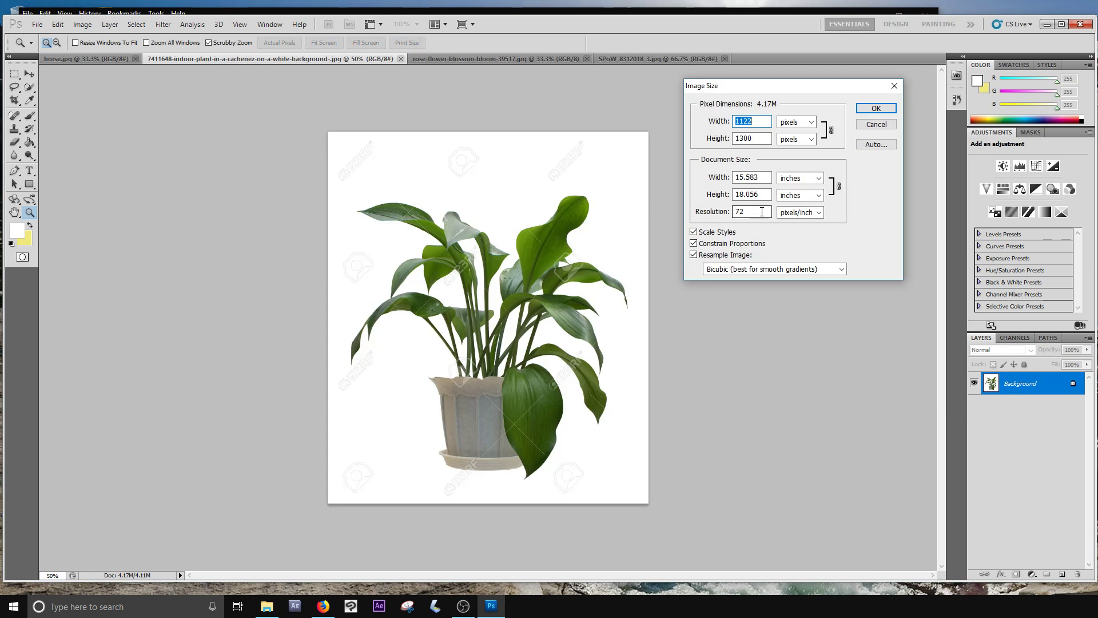
{"action": "left_click_drag", "start_coordinate": [768, 209], "coordinate": [738, 211]}
{"action": "left_click", "coordinate": [757, 213]}
{"action": "double_click", "coordinate": [744, 211]}
{"action": "left_click", "coordinate": [717, 259]}
{"action": "left_click", "coordinate": [757, 213]}
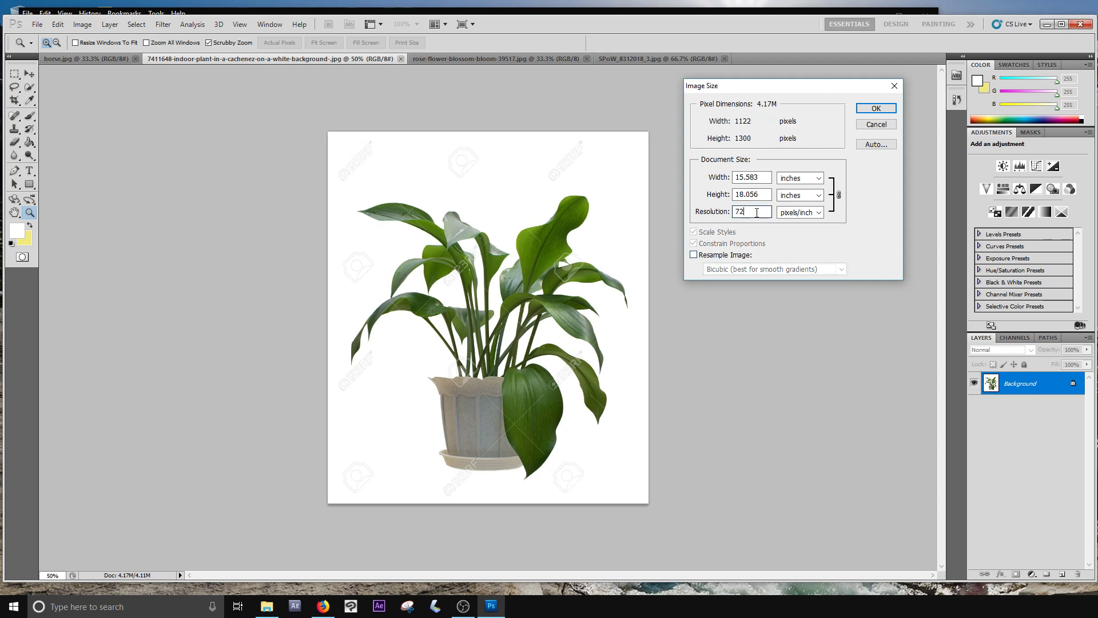
{"action": "left_click_drag", "start_coordinate": [757, 213], "coordinate": [718, 217]}
{"action": "type", "text": "300"}
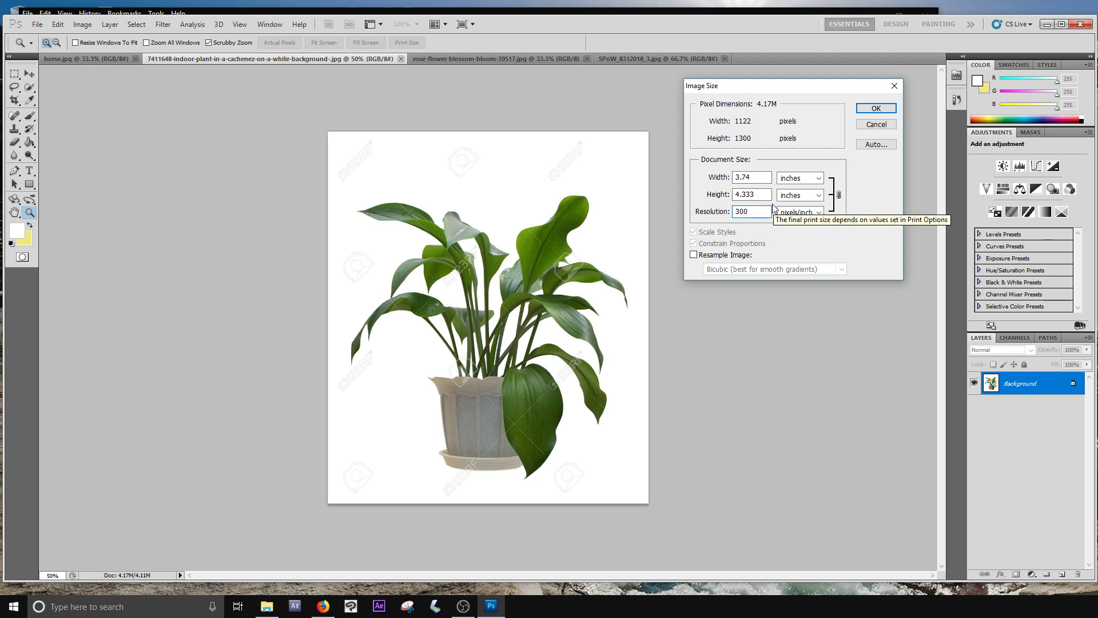
{"action": "left_click", "coordinate": [887, 127]}
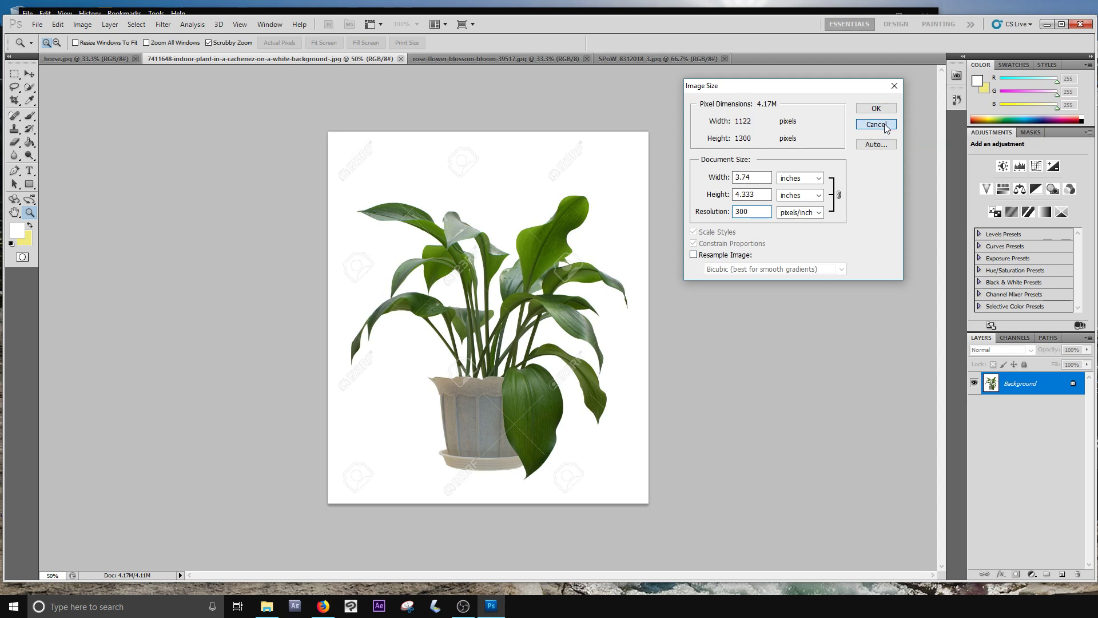
- View the rose flower image, and return to the horse image
{"action": "left_click", "coordinate": [480, 58]}
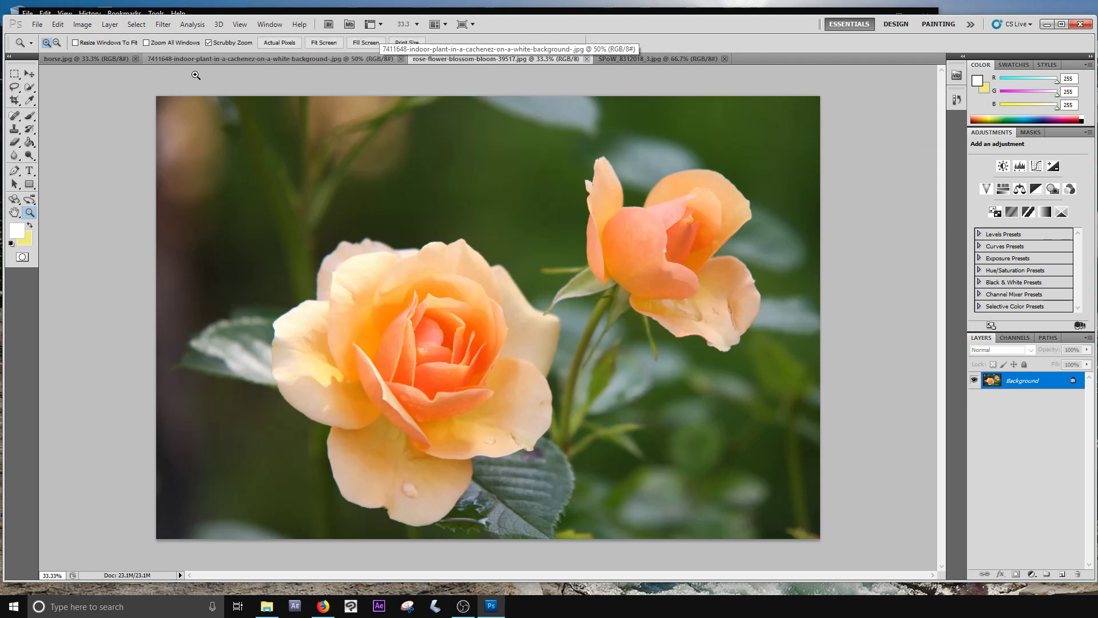
{"action": "left_click", "coordinate": [100, 57]}
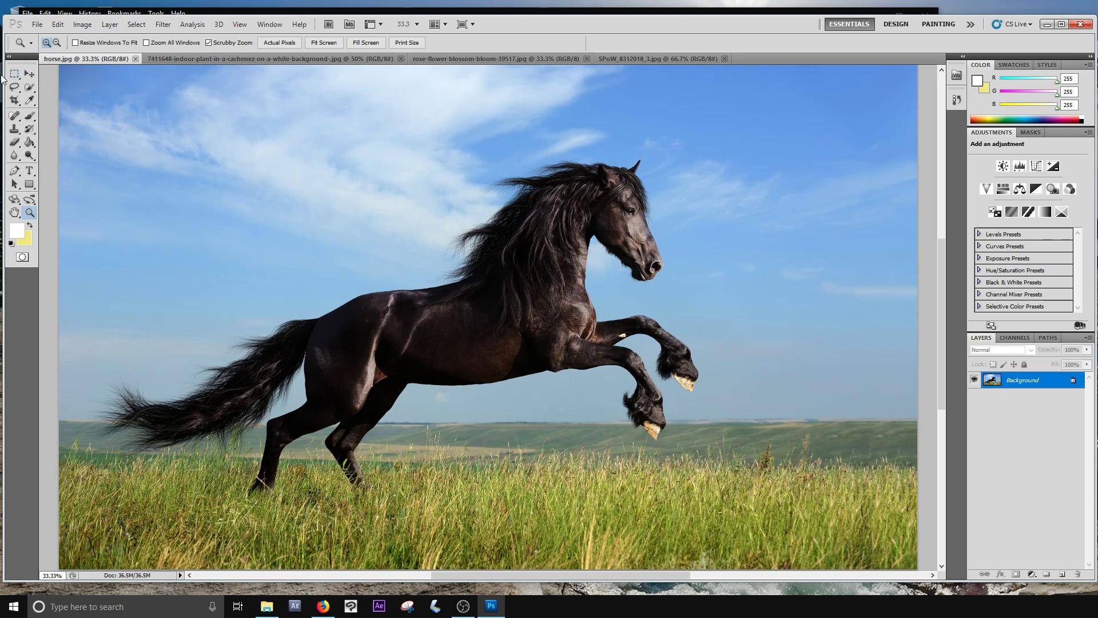
{"action": "key", "text": "alt+Tab"}
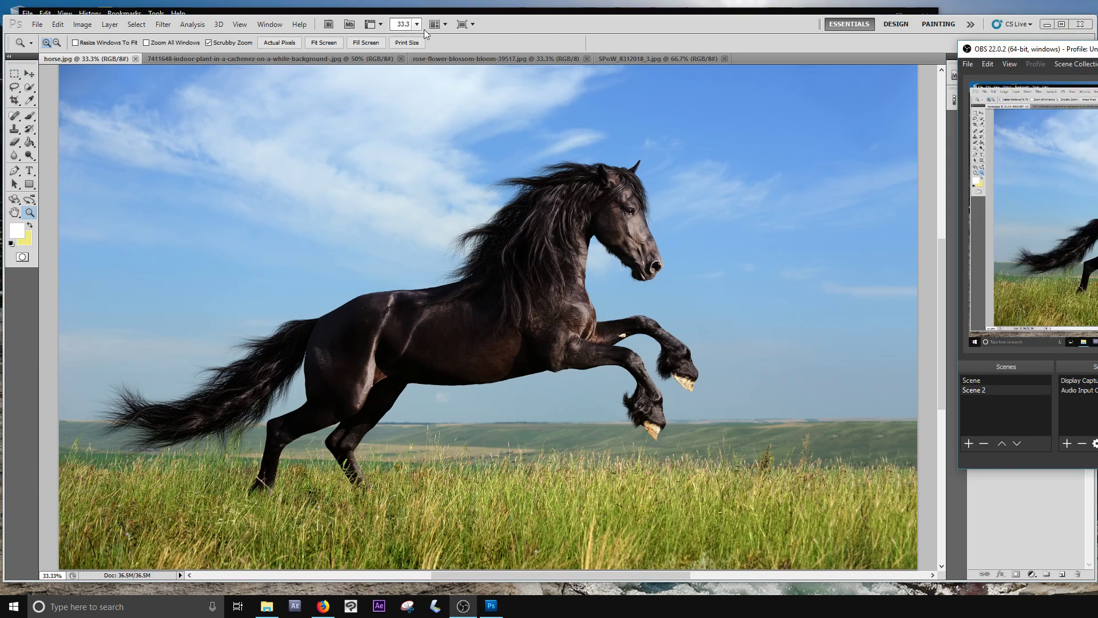
{"action": "left_click", "coordinate": [530, 19]}
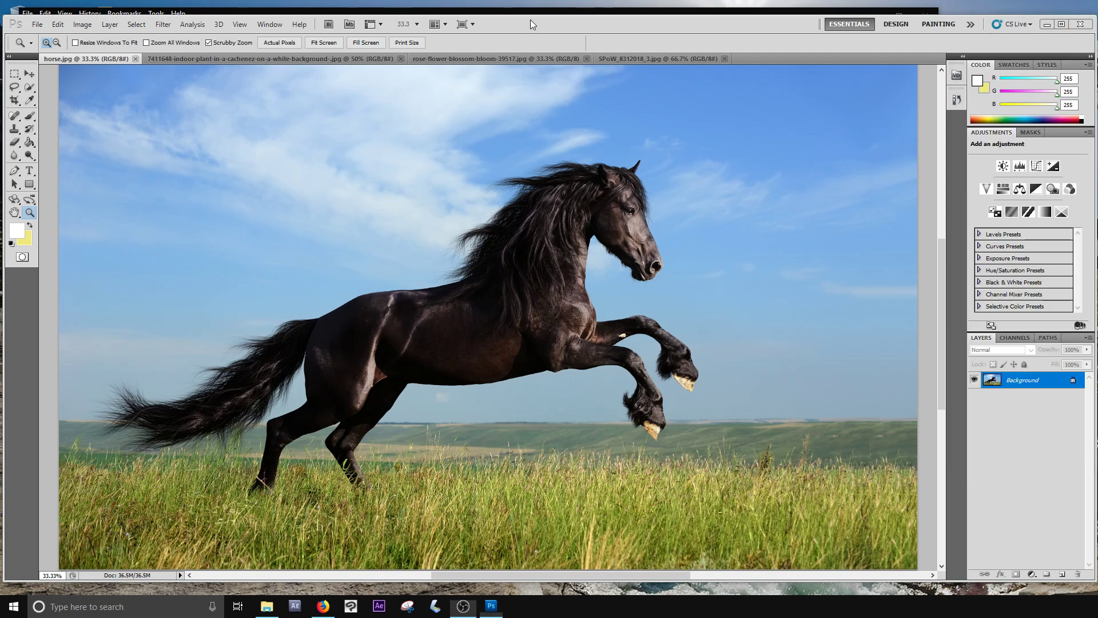
- Try out Elliptical Marquee selections on the horse image, finishing with a circular selection around the horse's chest and mane
{"action": "left_click", "coordinate": [14, 75]}
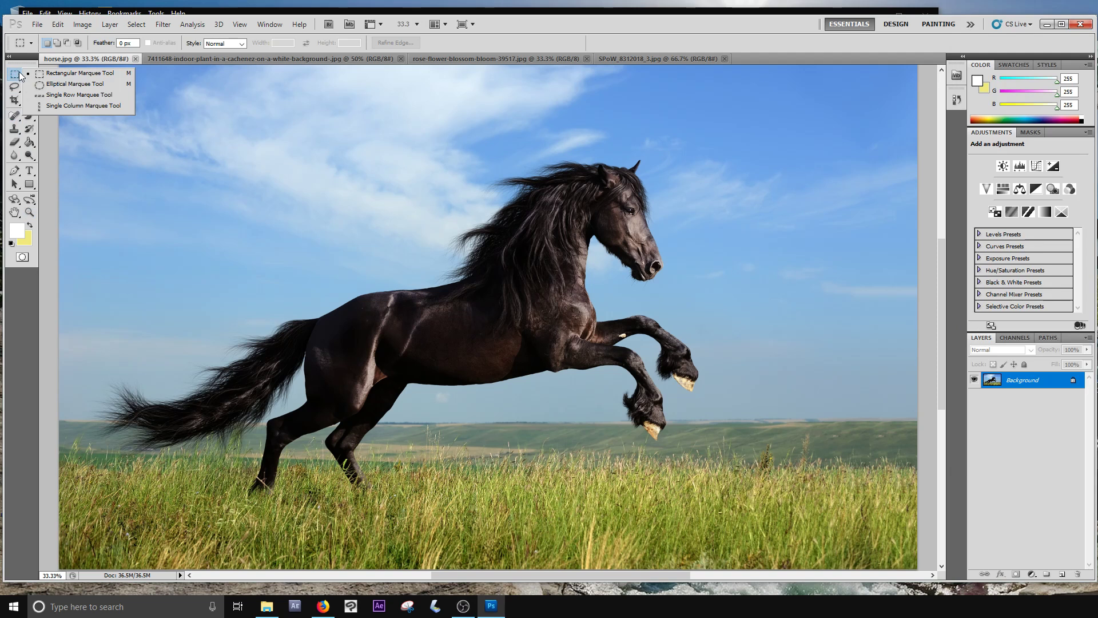
{"action": "left_click", "coordinate": [52, 85]}
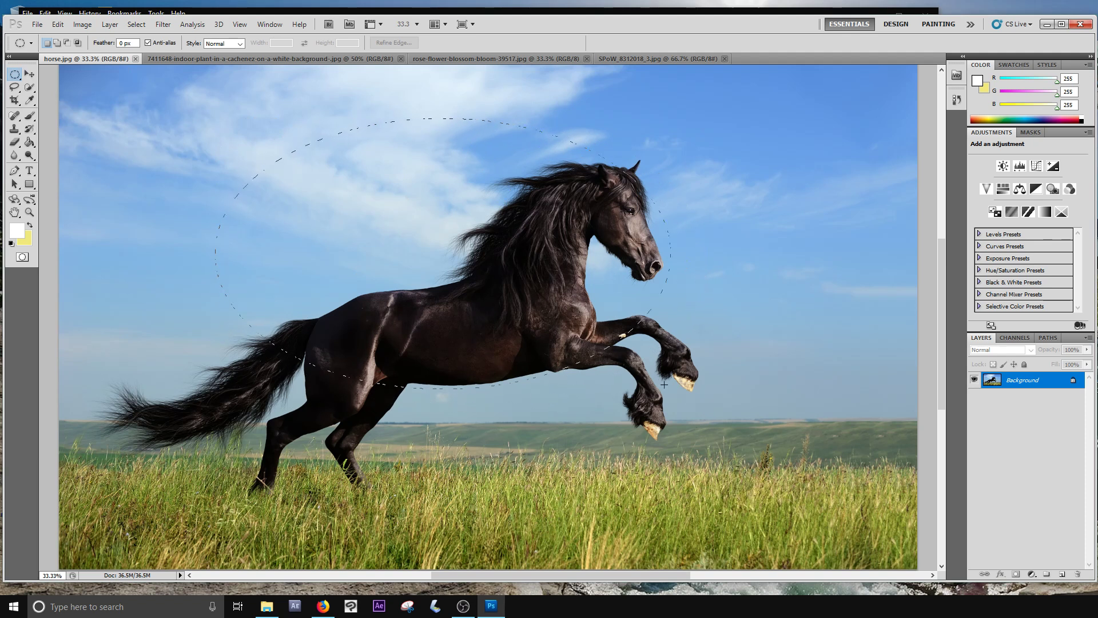
{"action": "left_click_drag", "start_coordinate": [609, 340], "coordinate": [634, 369]}
{"action": "left_click_drag", "start_coordinate": [694, 465], "coordinate": [462, 365]}
{"action": "left_click_drag", "start_coordinate": [853, 434], "coordinate": [720, 470]}
{"action": "left_click_drag", "start_coordinate": [680, 421], "coordinate": [681, 421]}
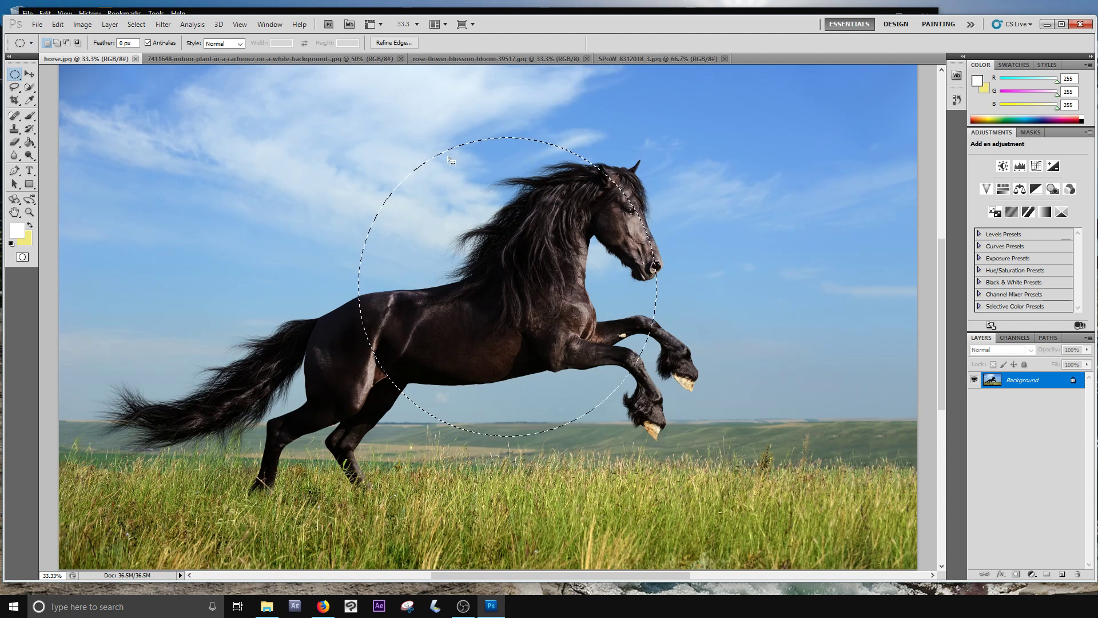
- Add an overlapping elliptical area over the sky beside the horse's head, and subtract smaller ellipses from the combined selection
{"action": "key", "text": "shift"}
{"action": "left_click_drag", "start_coordinate": [704, 187], "coordinate": [672, 350]}
{"action": "left_click_drag", "start_coordinate": [794, 355], "coordinate": [844, 354]}
{"action": "key", "text": "alt"}
{"action": "left_click_drag", "start_coordinate": [731, 283], "coordinate": [798, 231]}
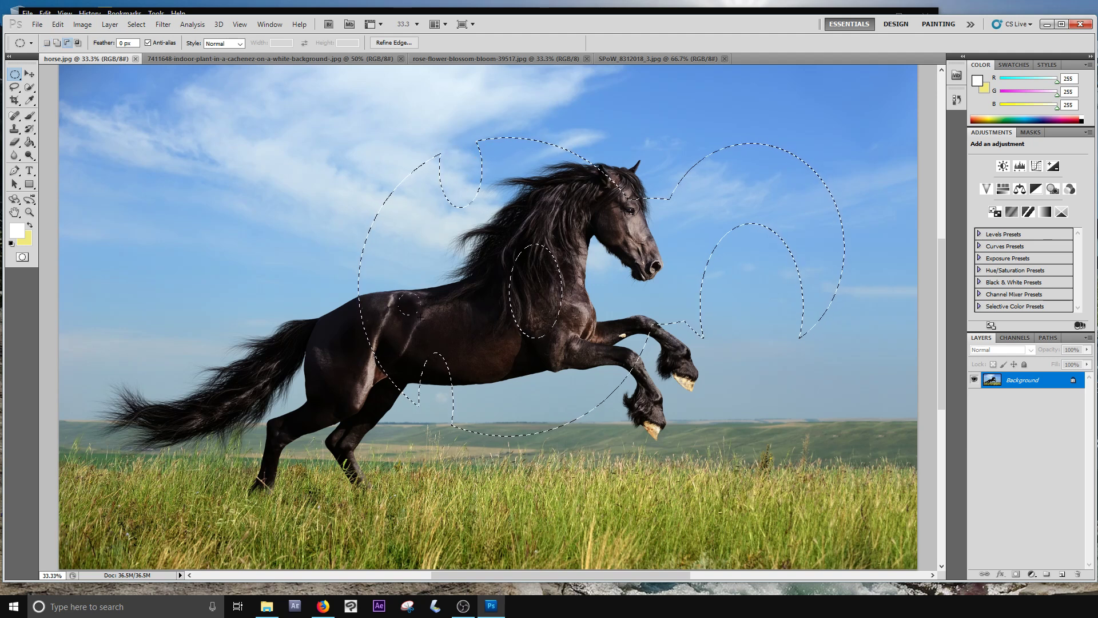
- Subtract a small circle over the horse's back from the combined elliptical selection
{"action": "left_click_drag", "start_coordinate": [420, 317], "coordinate": [421, 315]}
{"action": "left_click", "coordinate": [30, 115]}
{"action": "left_click", "coordinate": [29, 144]}
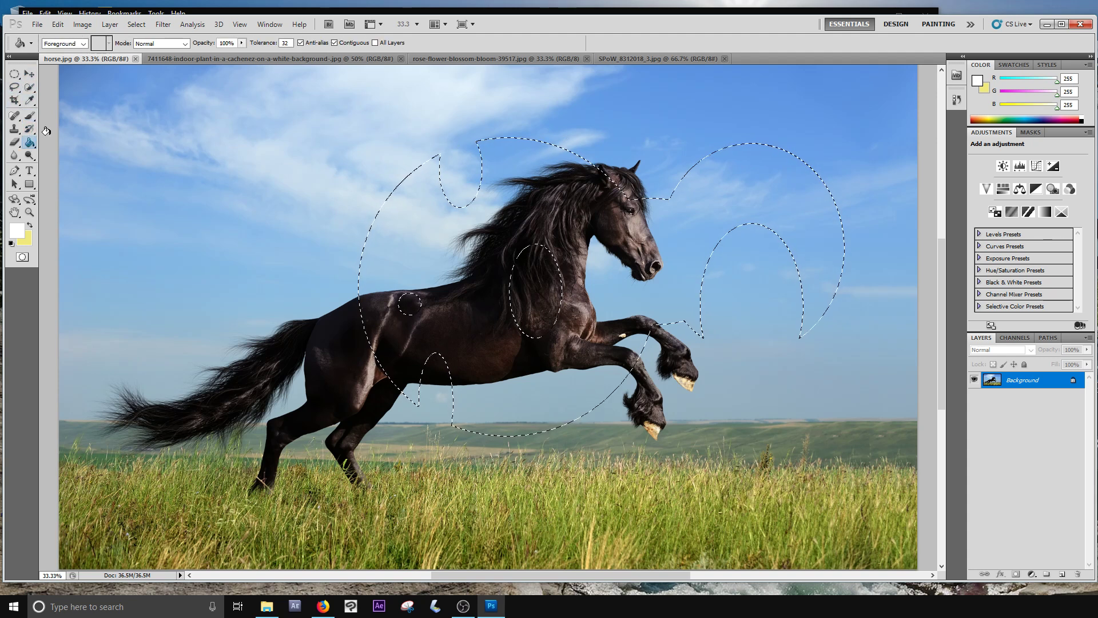
- Try copying the selected area to a new layer with the Background layer hidden, and undo the copy to restore the selection
{"action": "left_click", "coordinate": [10, 74]}
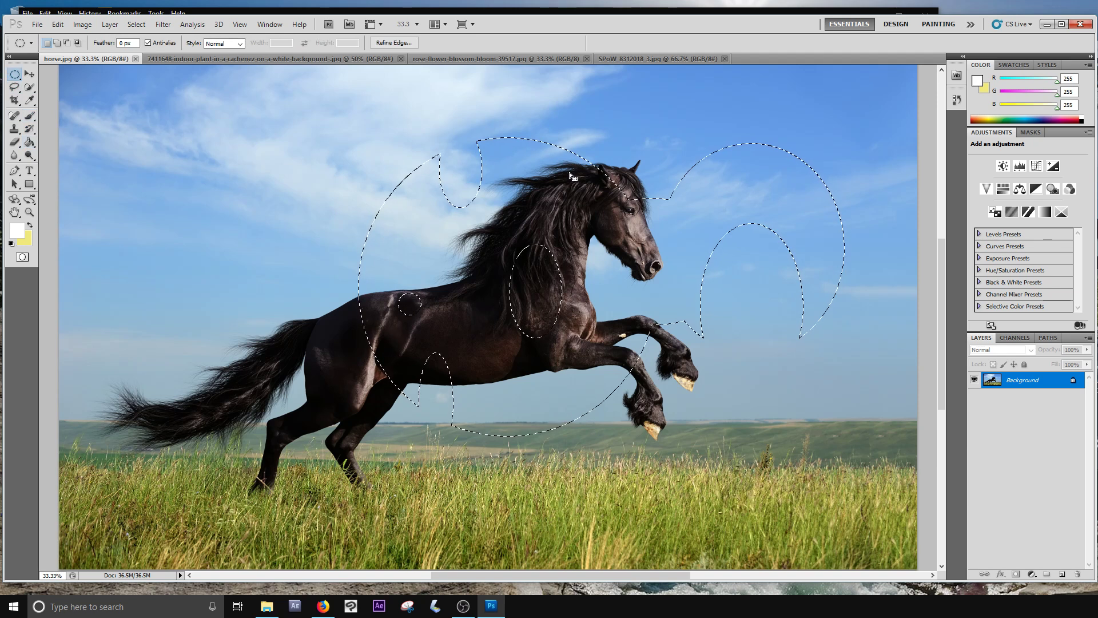
{"action": "right_click", "coordinate": [611, 229]}
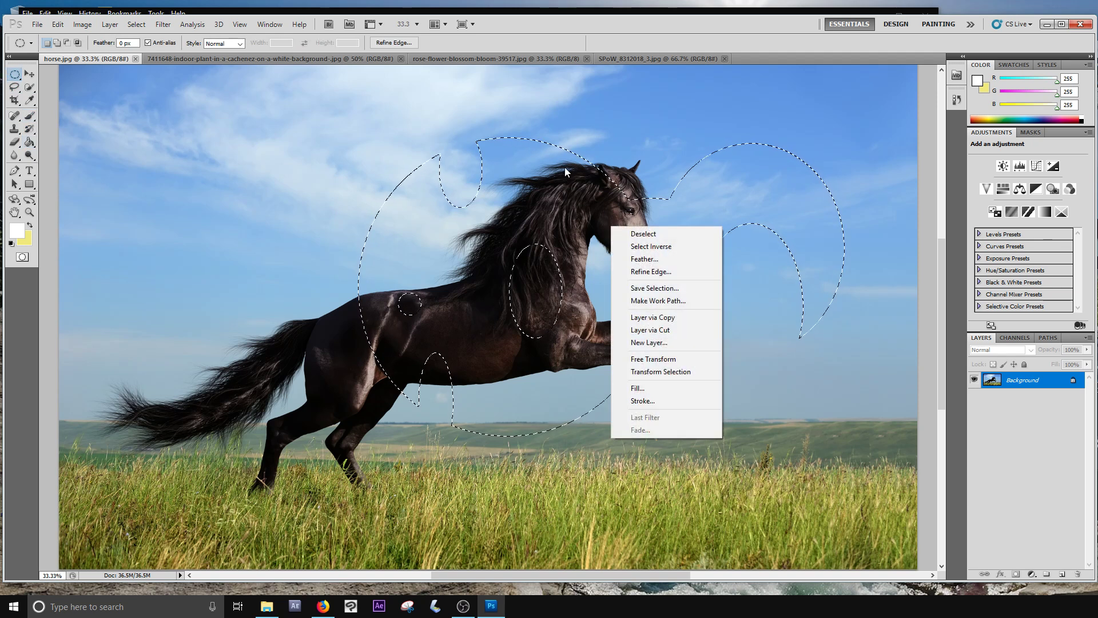
{"action": "left_click", "coordinate": [655, 316]}
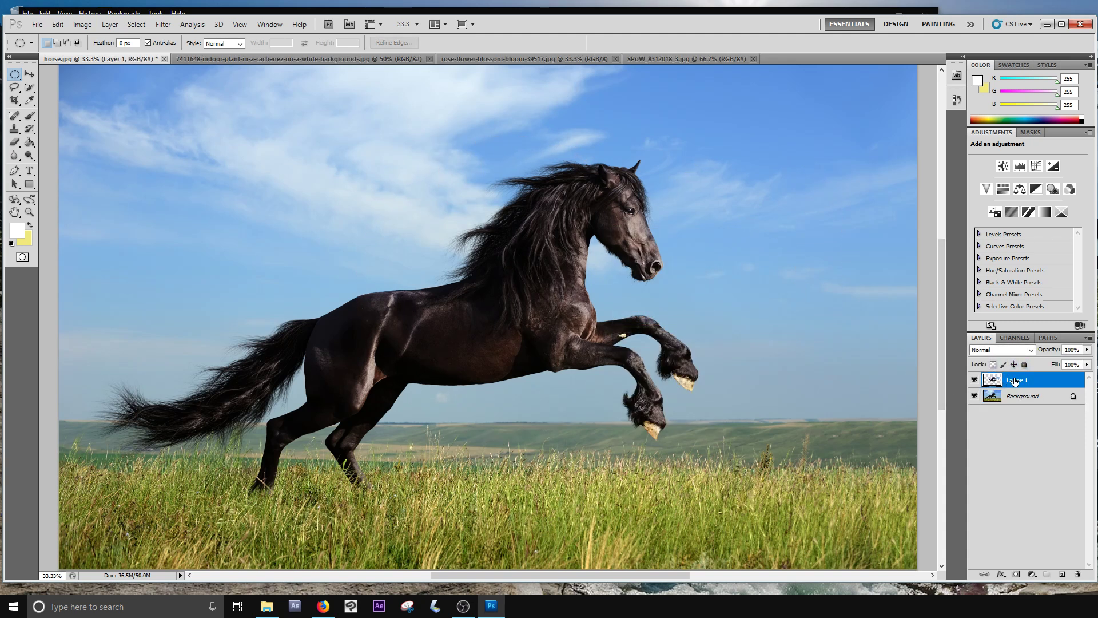
{"action": "left_click", "coordinate": [973, 396]}
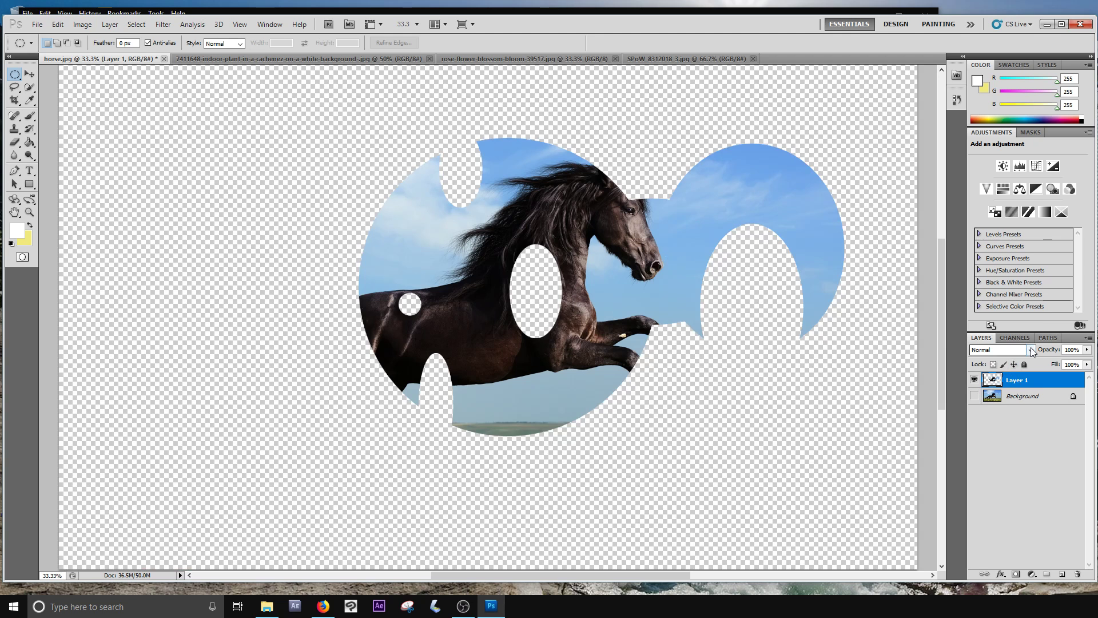
{"action": "key", "text": "ctrl+z"}
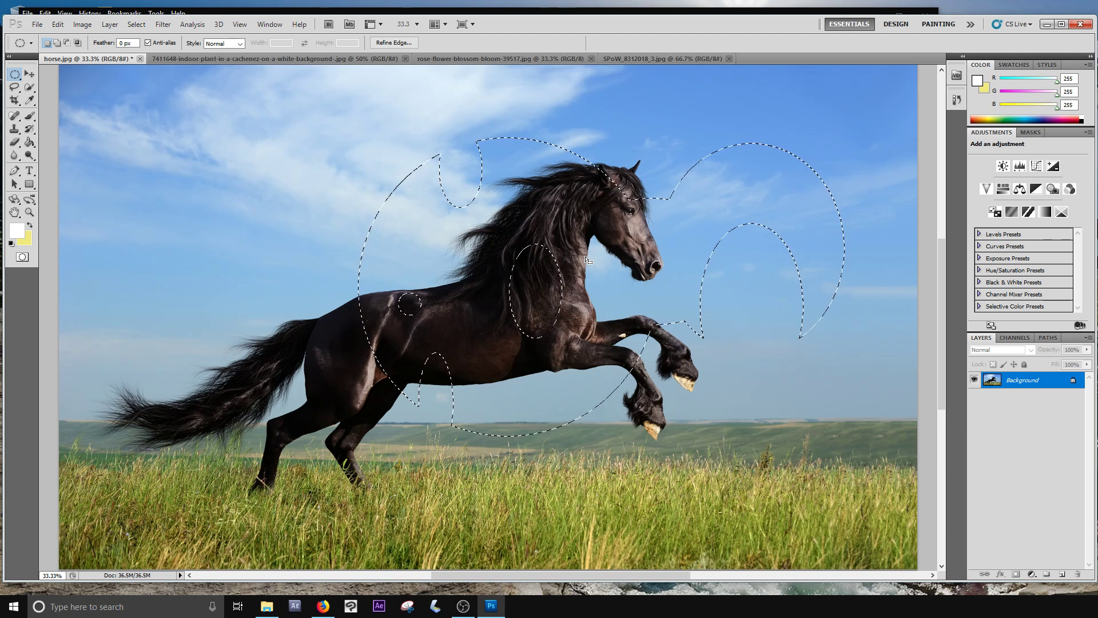
- Try out Rectangular Marquee selections on the horse image, finishing with a small rectangle over the clouds above the horse's back
{"action": "left_click", "coordinate": [12, 78]}
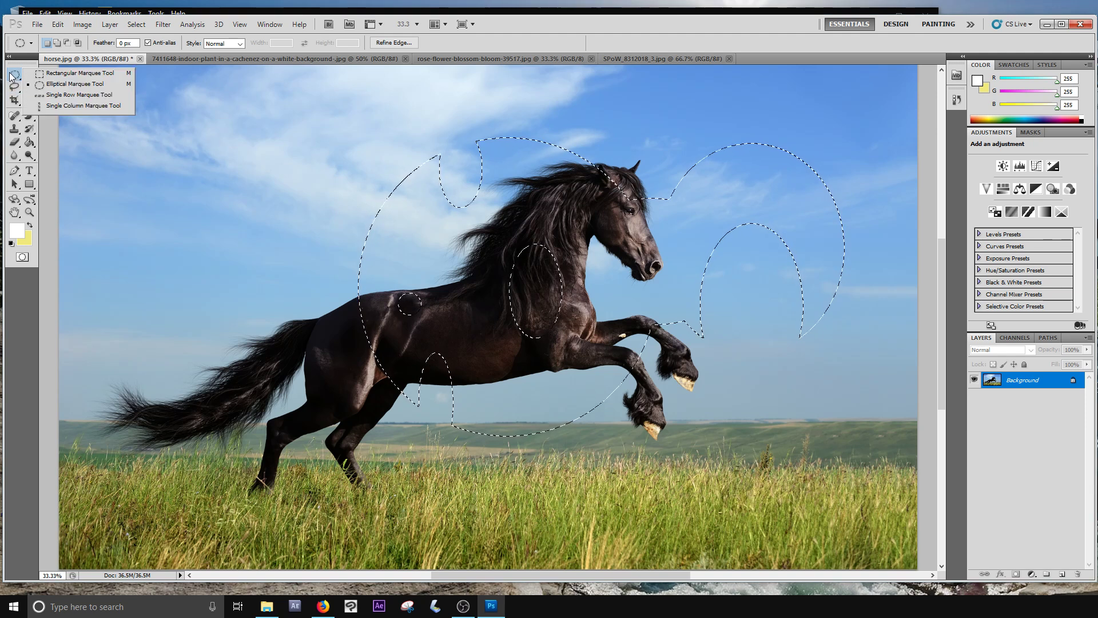
{"action": "left_click", "coordinate": [42, 74]}
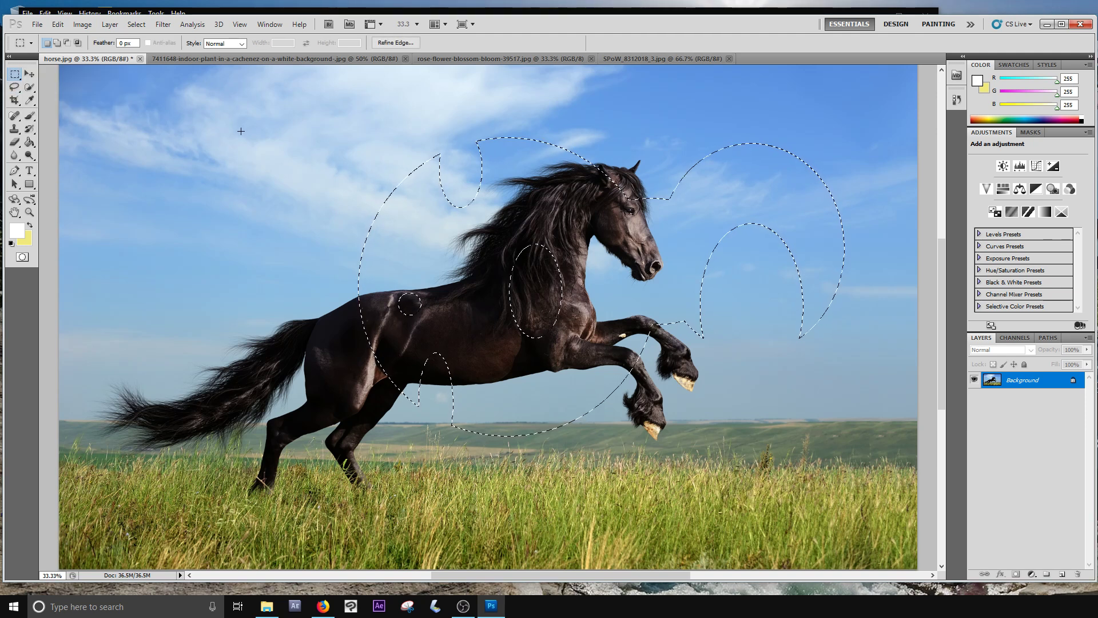
{"action": "left_click_drag", "start_coordinate": [227, 129], "coordinate": [784, 440]}
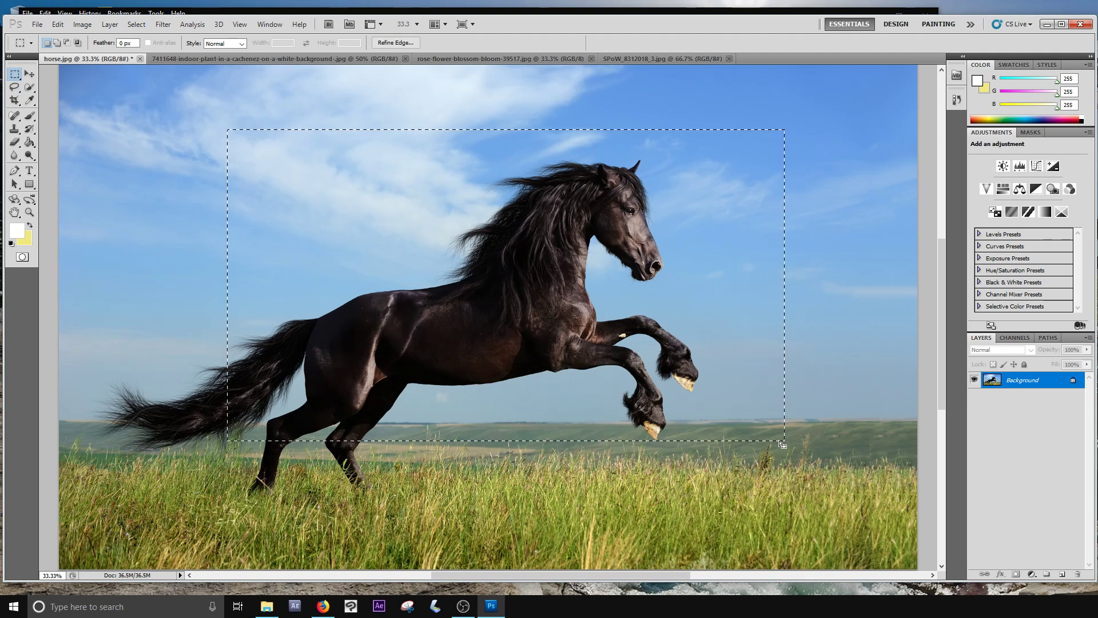
{"action": "left_click_drag", "start_coordinate": [852, 195], "coordinate": [438, 410]}
{"action": "left_click", "coordinate": [318, 110]}
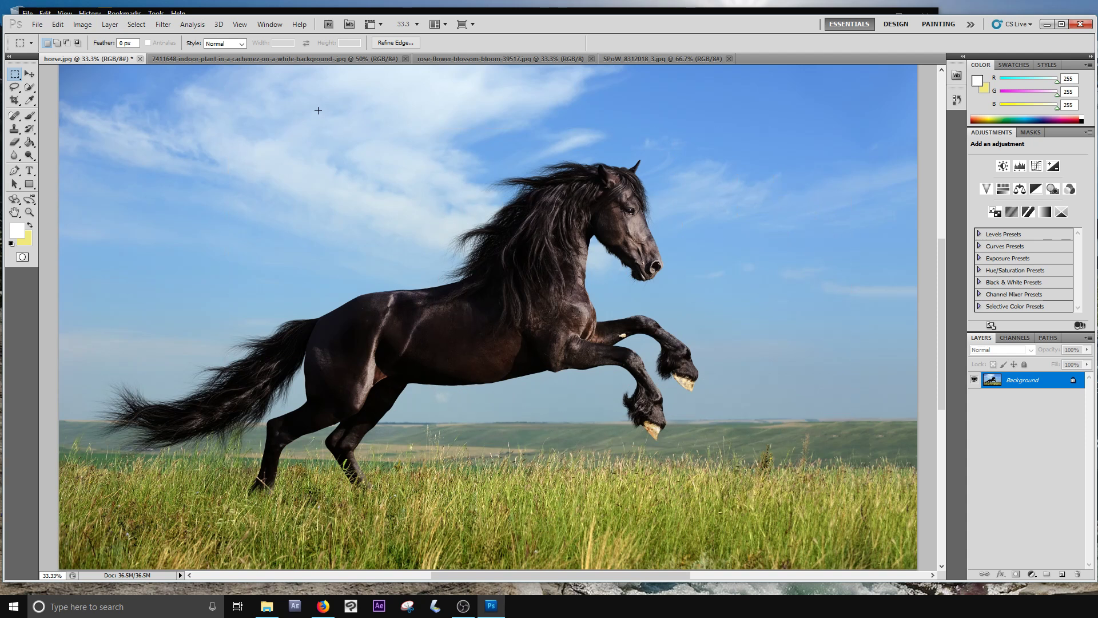
- Add a freehand Lasso area over the clouds and mane to the rectangular selection, and subtract a loop across the mane and neck
{"action": "left_click", "coordinate": [14, 87]}
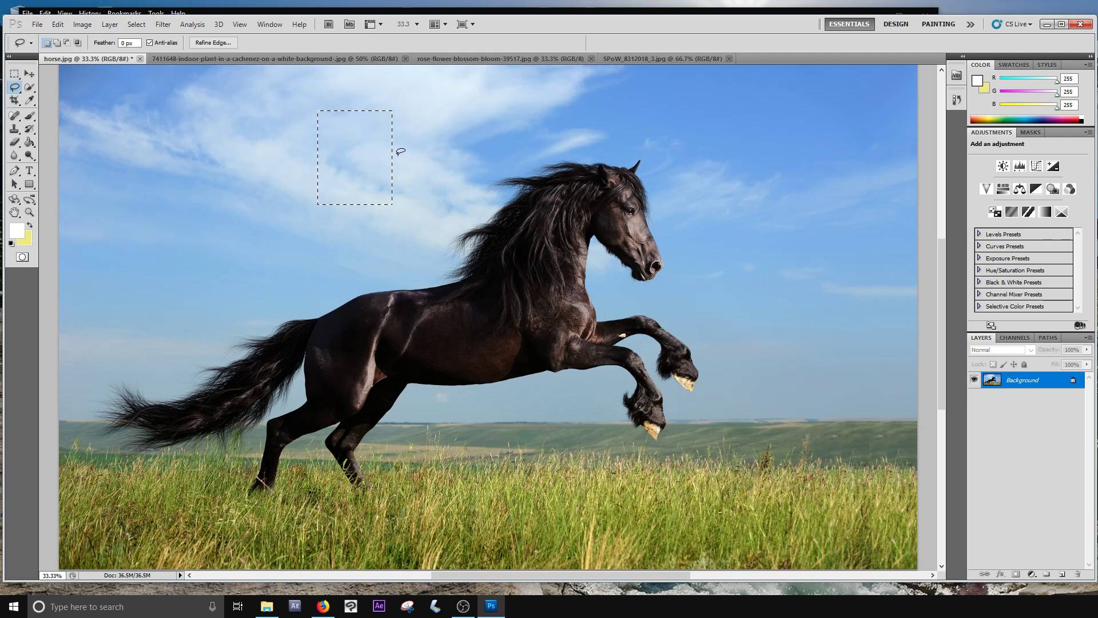
{"action": "key", "text": "shift"}
{"action": "mouse_move", "coordinate": [416, 134]}
{"action": "left_mouse_down"}
{"action": "mouse_move", "coordinate": [453, 170]}
{"action": "mouse_move", "coordinate": [509, 158]}
{"action": "mouse_move", "coordinate": [570, 202]}
{"action": "mouse_move", "coordinate": [562, 245]}
{"action": "mouse_move", "coordinate": [478, 312]}
{"action": "mouse_move", "coordinate": [437, 263]}
{"action": "mouse_move", "coordinate": [352, 292]}
{"action": "mouse_move", "coordinate": [359, 210]}
{"action": "left_mouse_up"}
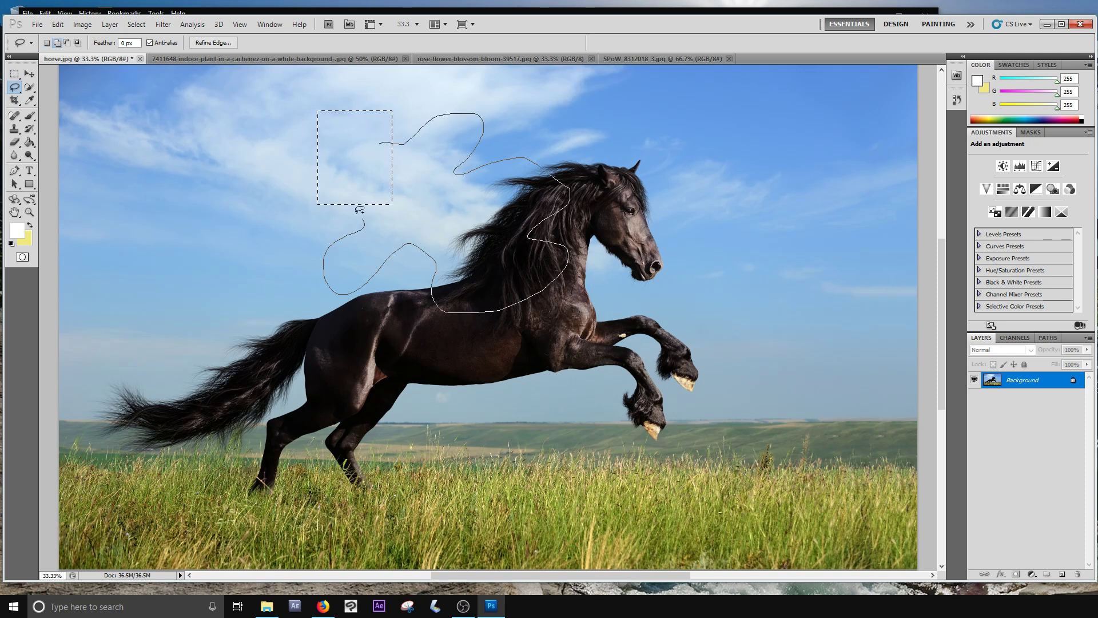
{"action": "left_click_drag", "start_coordinate": [377, 161], "coordinate": [378, 160]}
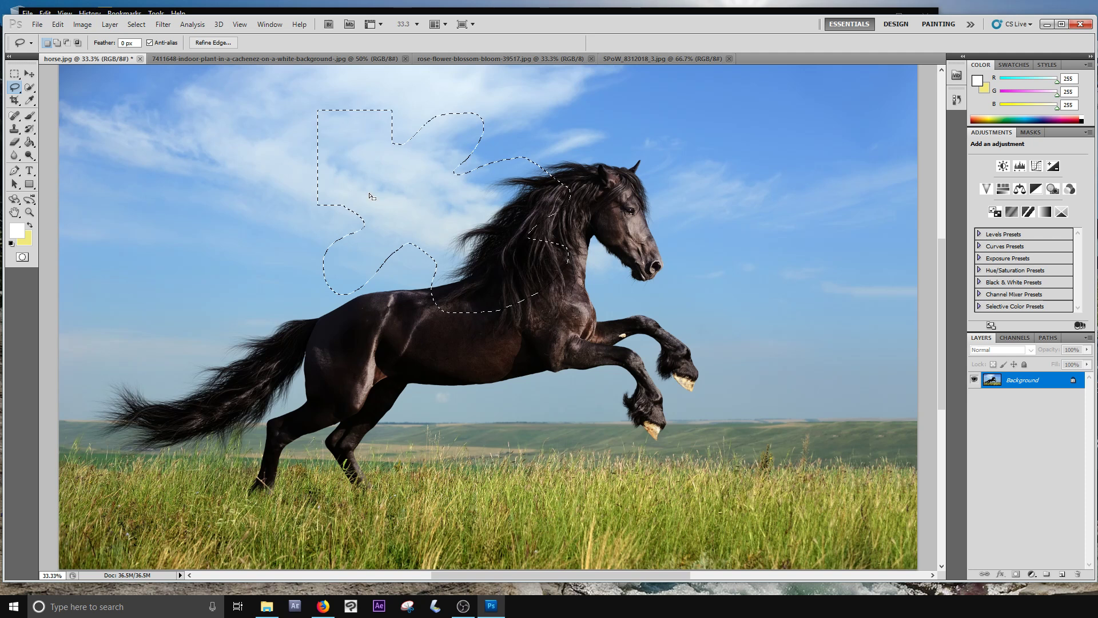
{"action": "mouse_move", "coordinate": [474, 335]}
{"action": "left_mouse_down"}
{"action": "mouse_move", "coordinate": [495, 224]}
{"action": "mouse_move", "coordinate": [532, 222]}
{"action": "mouse_move", "coordinate": [569, 192]}
{"action": "left_mouse_up"}
- Outline a closed zigzag selection across the horse's body and front legs, the sky and the grass with the Polygonal Lasso tool
{"action": "left_click", "coordinate": [12, 88]}
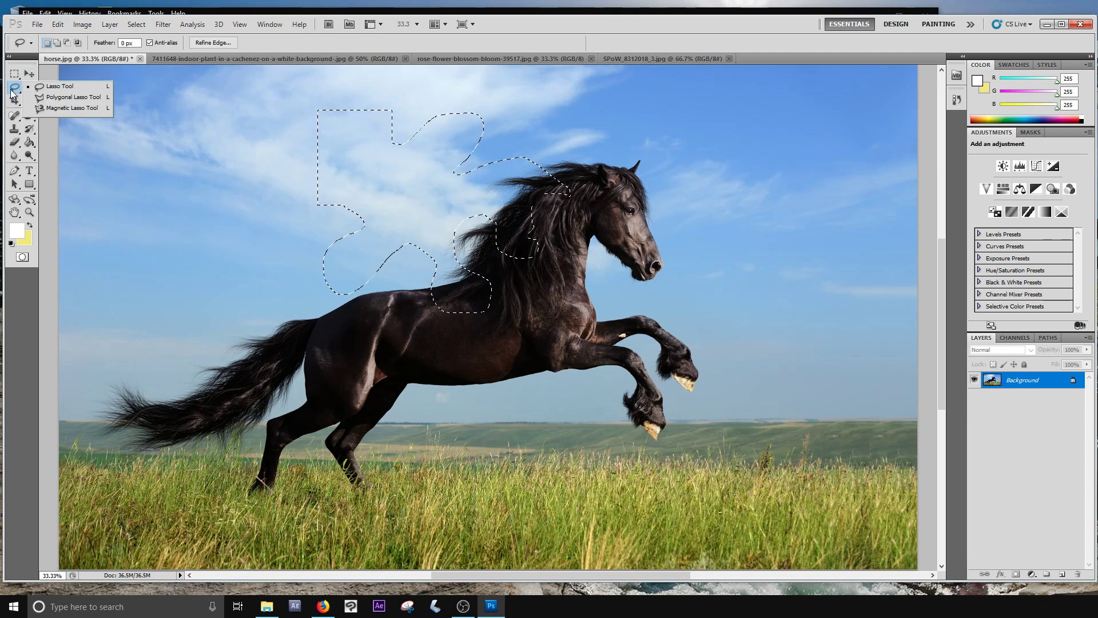
{"action": "left_click", "coordinate": [54, 99]}
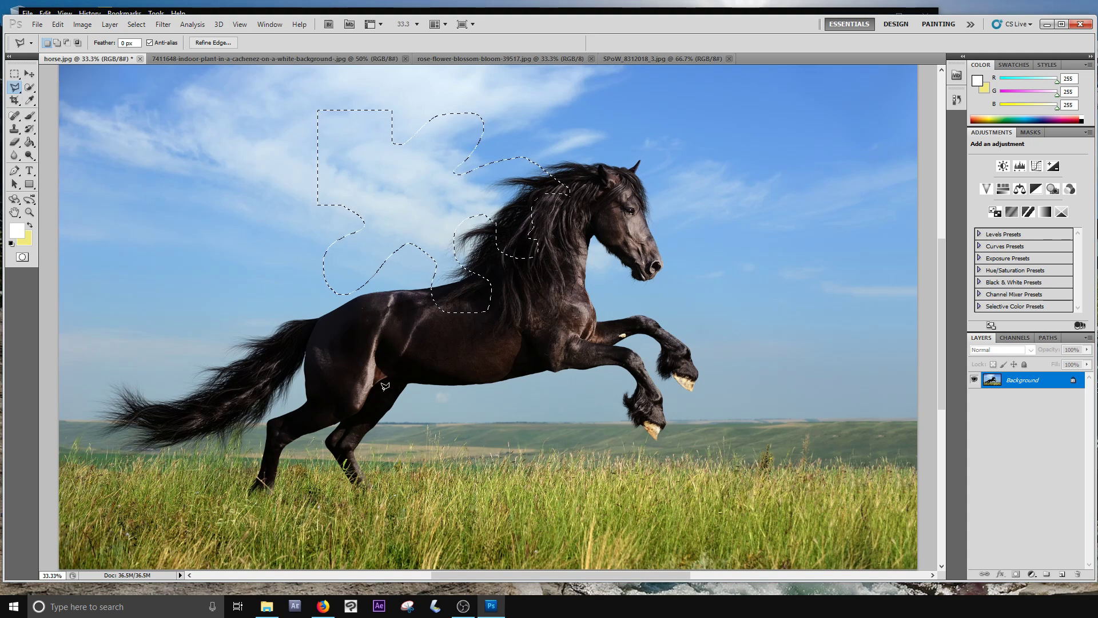
{"action": "left_click", "coordinate": [317, 353]}
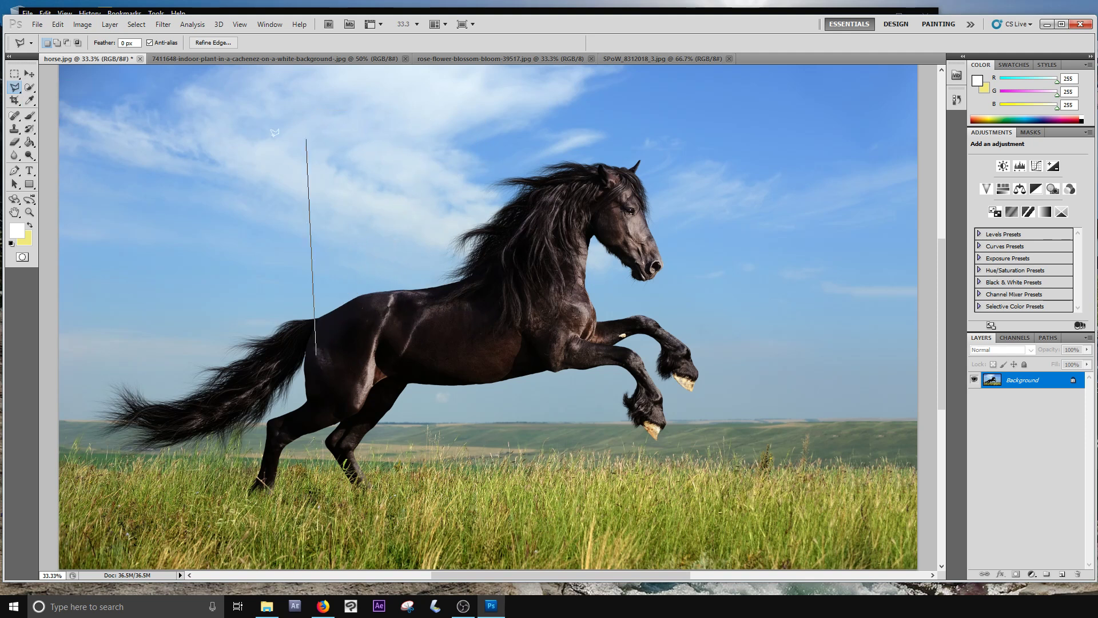
{"action": "left_click", "coordinate": [357, 154]}
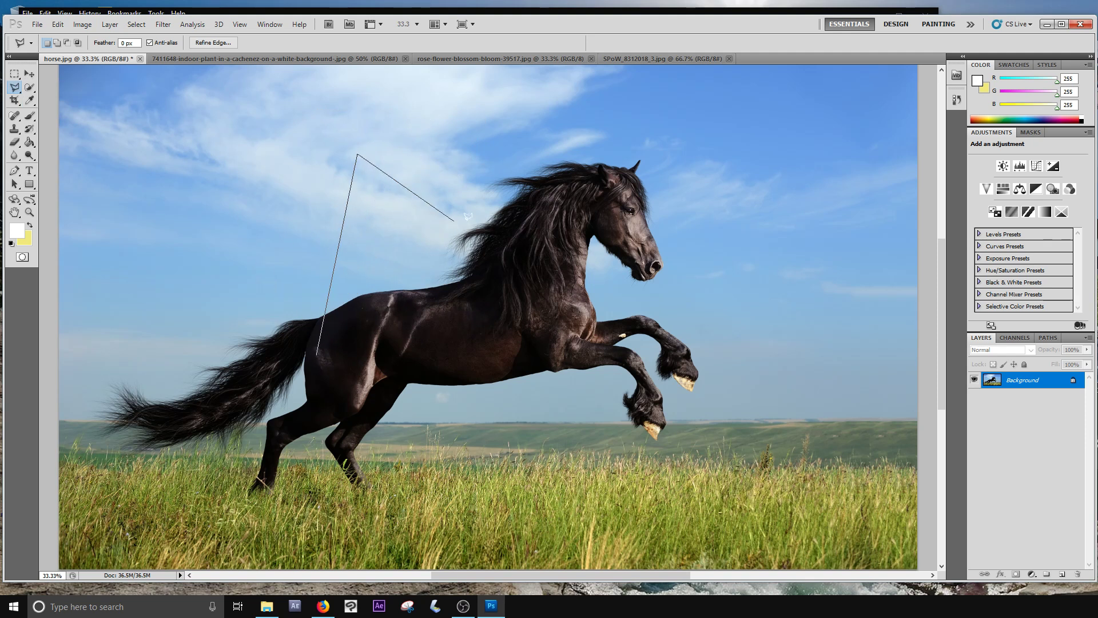
{"action": "left_click", "coordinate": [486, 183]}
{"action": "left_click", "coordinate": [445, 266]}
{"action": "left_click", "coordinate": [589, 311]}
{"action": "left_click", "coordinate": [620, 227]}
{"action": "left_click", "coordinate": [745, 267]}
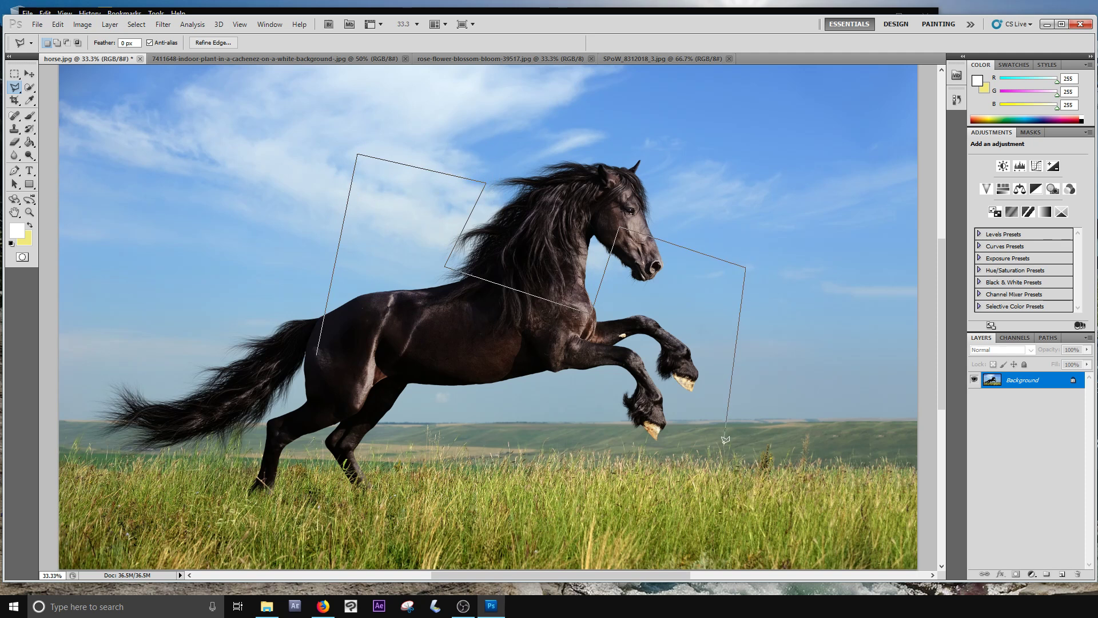
{"action": "left_click", "coordinate": [547, 474]}
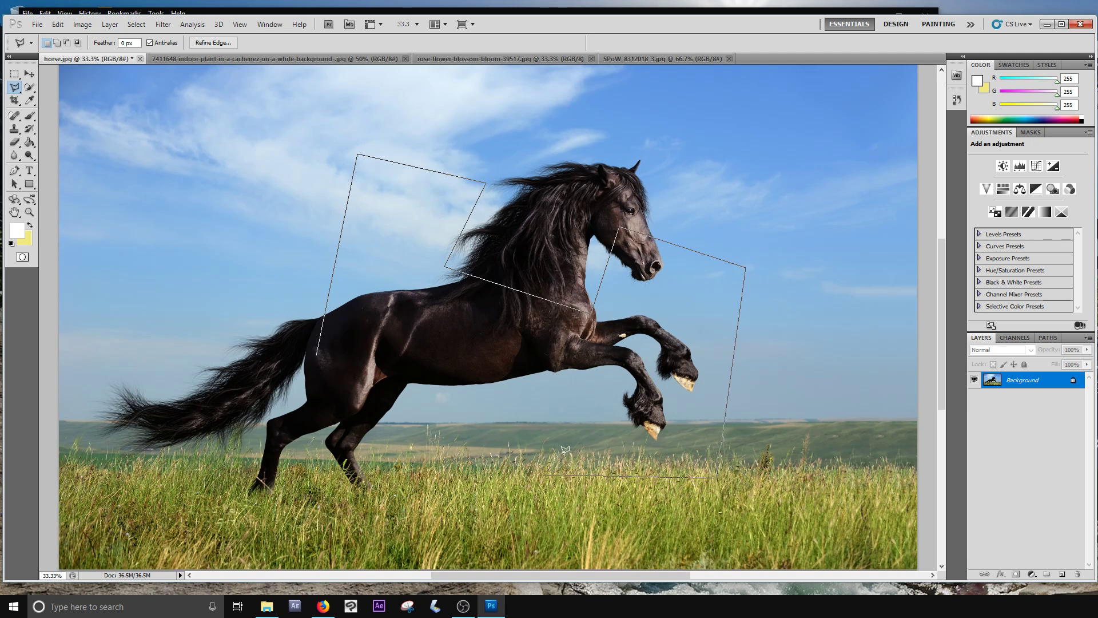
{"action": "left_click", "coordinate": [582, 383]}
{"action": "left_click", "coordinate": [443, 350]}
{"action": "left_click", "coordinate": [406, 453]}
{"action": "left_click", "coordinate": [286, 451]}
{"action": "double_click", "coordinate": [318, 349]}
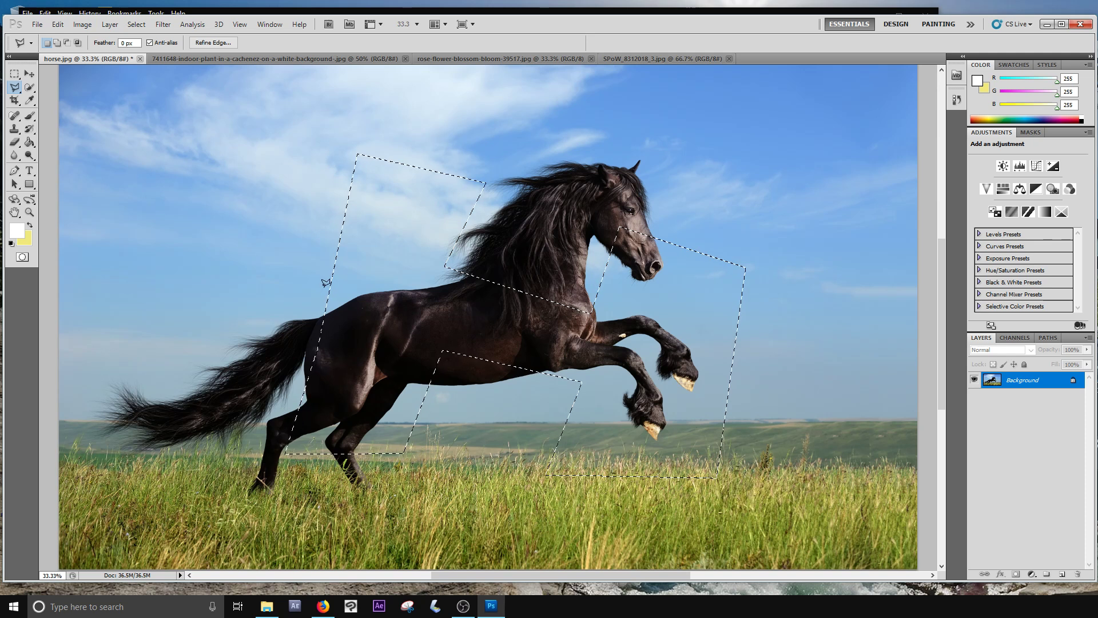
- Add a four-sided polygonal area covering the horse's face and the sky in front of it to the selection
{"action": "left_click", "coordinate": [13, 88]}
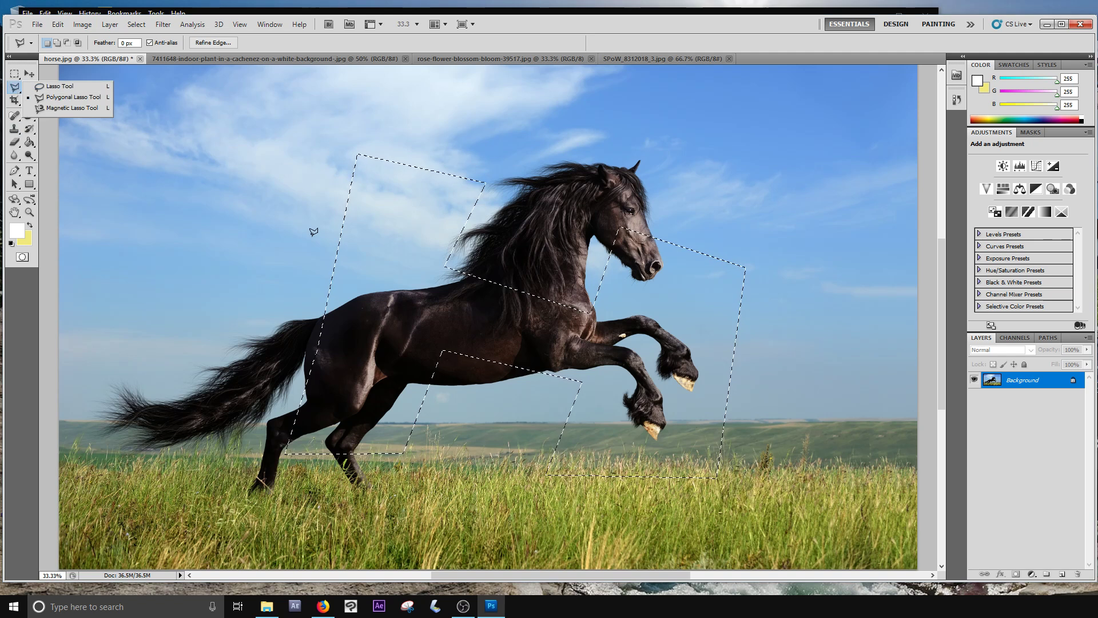
{"action": "left_click", "coordinate": [591, 201], "text": "shift"}
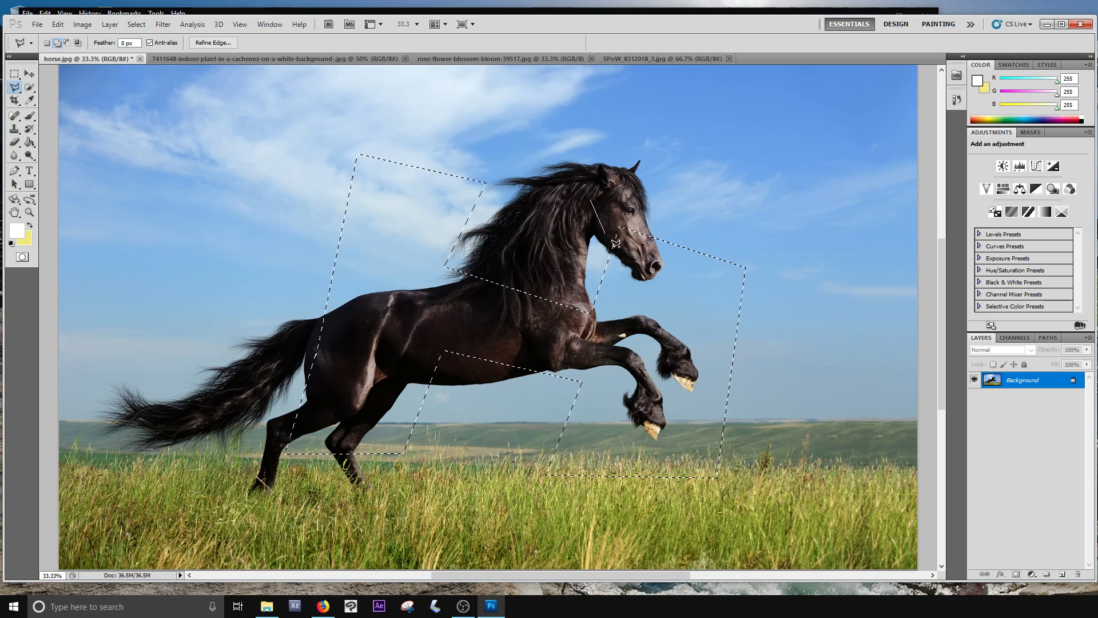
{"action": "left_click", "coordinate": [619, 283]}
{"action": "left_click", "coordinate": [784, 318]}
{"action": "left_click", "coordinate": [739, 197]}
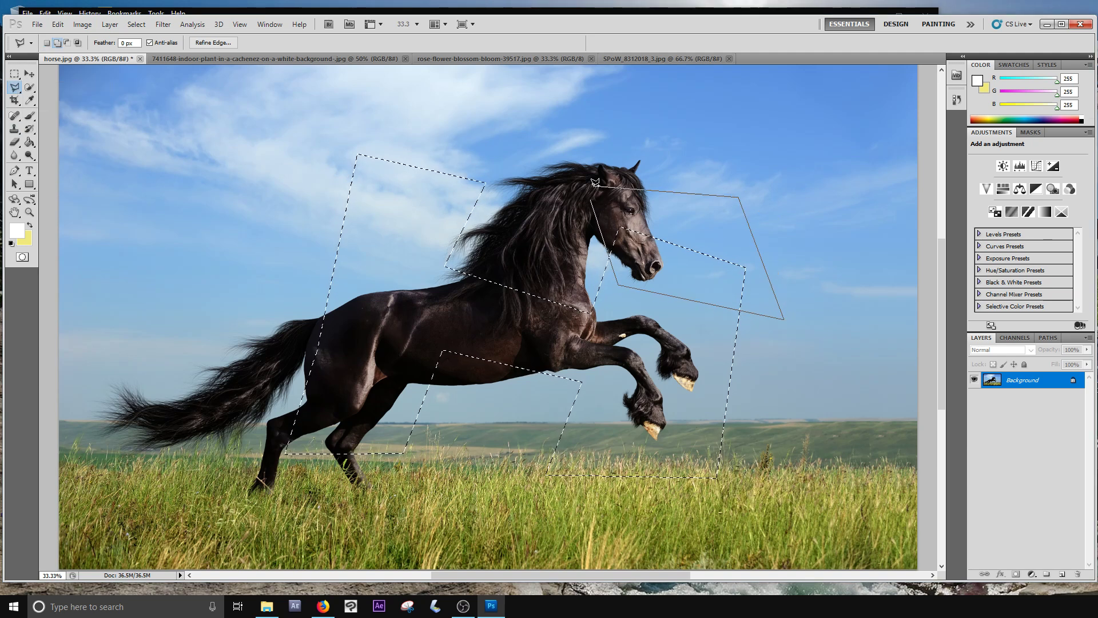
{"action": "left_click", "coordinate": [593, 184]}
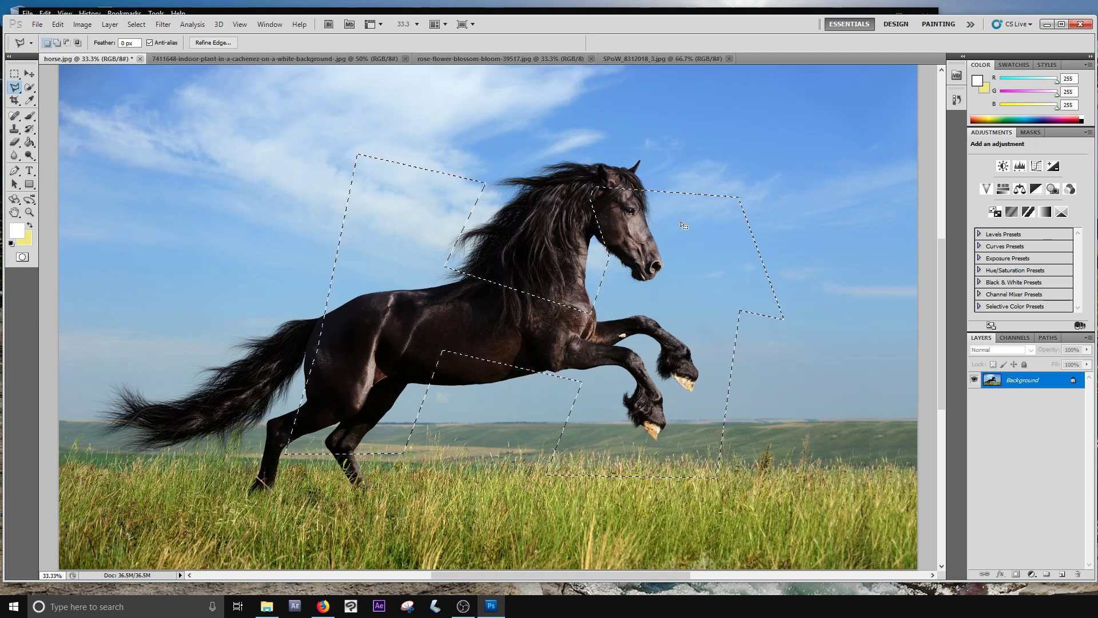
- Extend the selection with a second polygonal area over the sky above and in front of the horse's head
{"action": "key", "text": "shift"}
{"action": "left_click", "coordinate": [652, 219]}
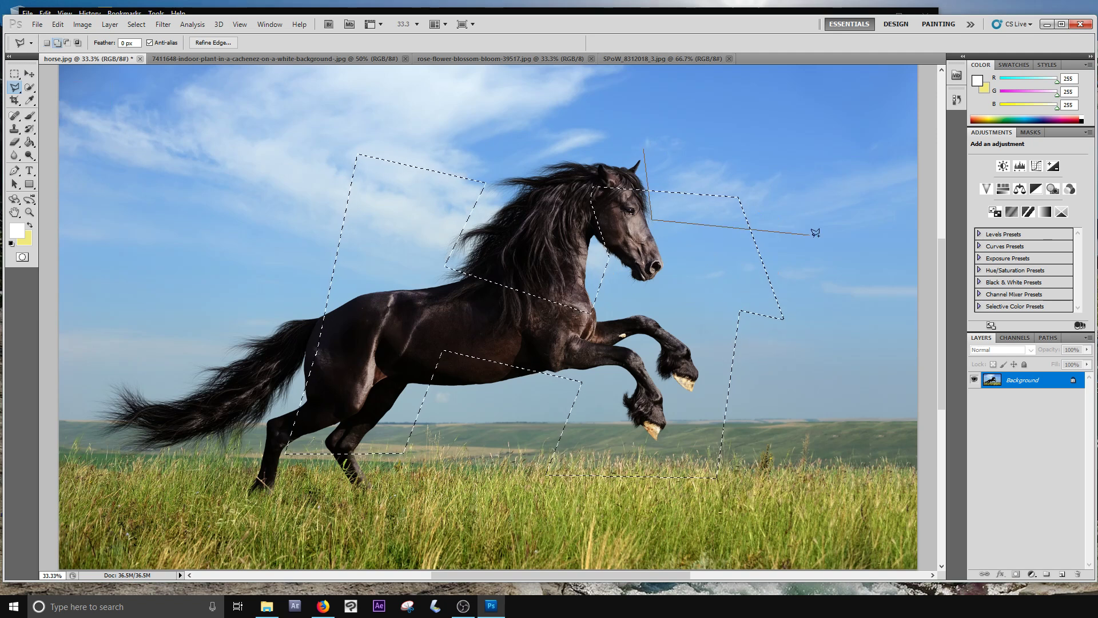
{"action": "left_click", "coordinate": [832, 257]}
{"action": "left_click", "coordinate": [796, 155]}
{"action": "left_click", "coordinate": [676, 138]}
{"action": "left_click", "coordinate": [645, 145]}
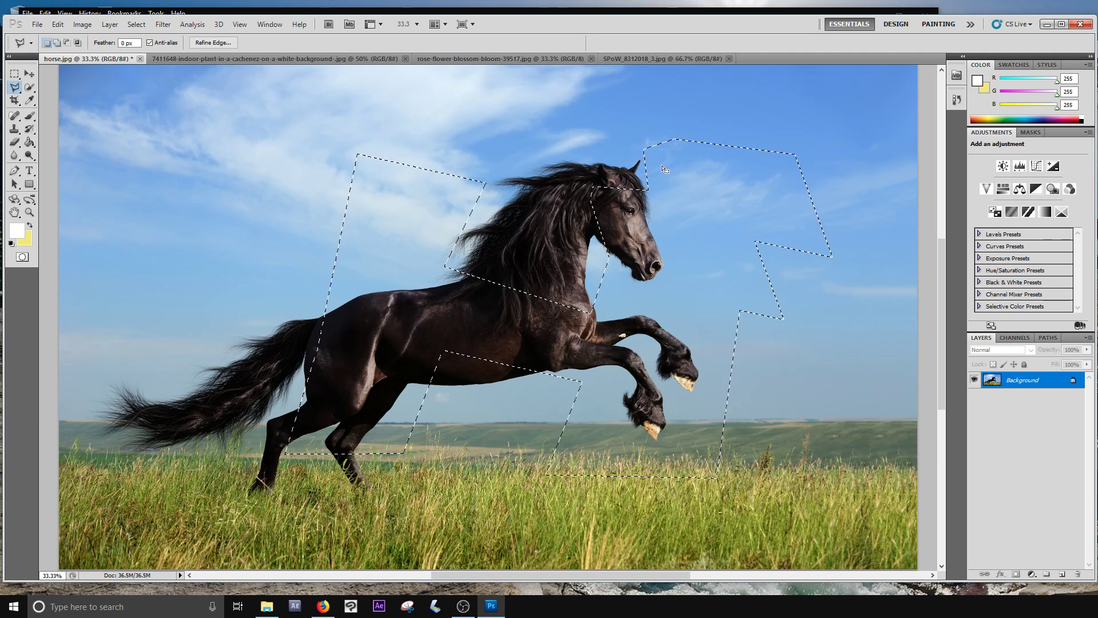
- Subtract a four-sided polygonal area from the upper outer corner of the selected sky
{"action": "left_click", "coordinate": [692, 120], "text": "alt"}
{"action": "left_click", "coordinate": [697, 202]}
{"action": "left_click", "coordinate": [851, 206]}
{"action": "left_click", "coordinate": [805, 125]}
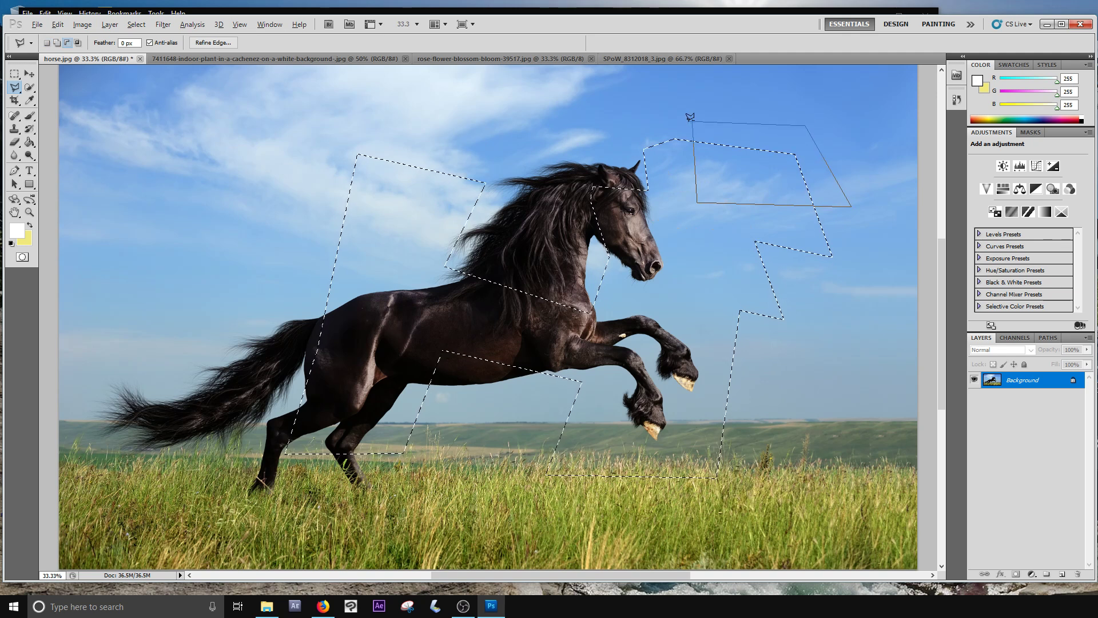
{"action": "left_click", "coordinate": [694, 116]}
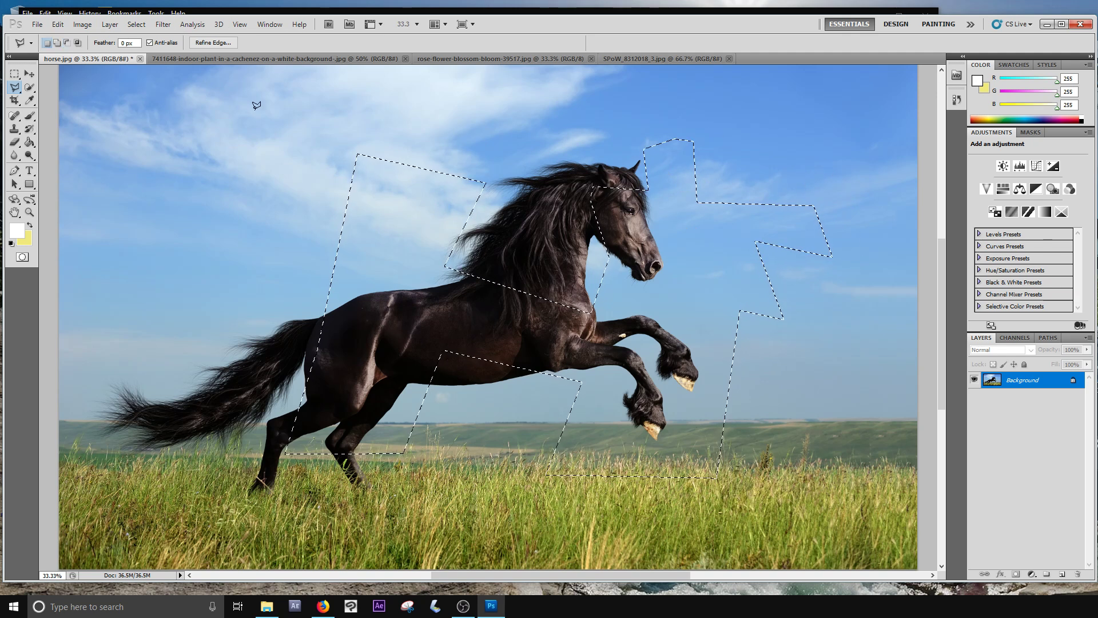
- Clear the selection, and try tracing the edge of the horse's chest, throat and jaw with the Magnetic Lasso before discarding the path
{"action": "left_click_drag", "start_coordinate": [15, 87], "coordinate": [54, 108]}
{"action": "key", "text": "ctrl+d"}
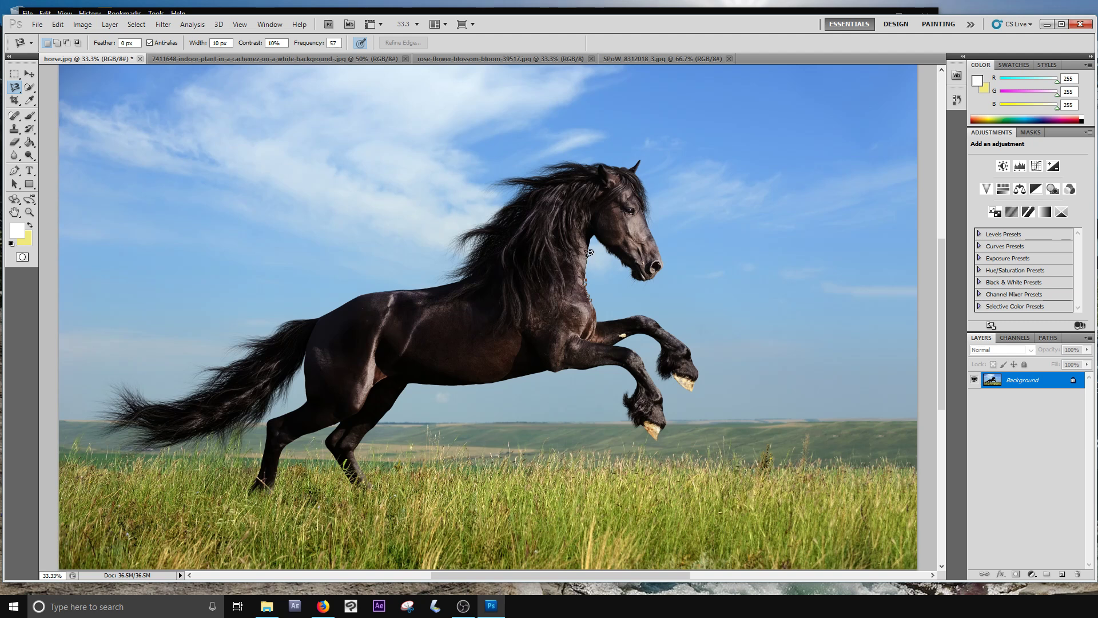
{"action": "scroll", "coordinate": [589, 252], "scroll_direction": "up", "scroll_amount": 3}
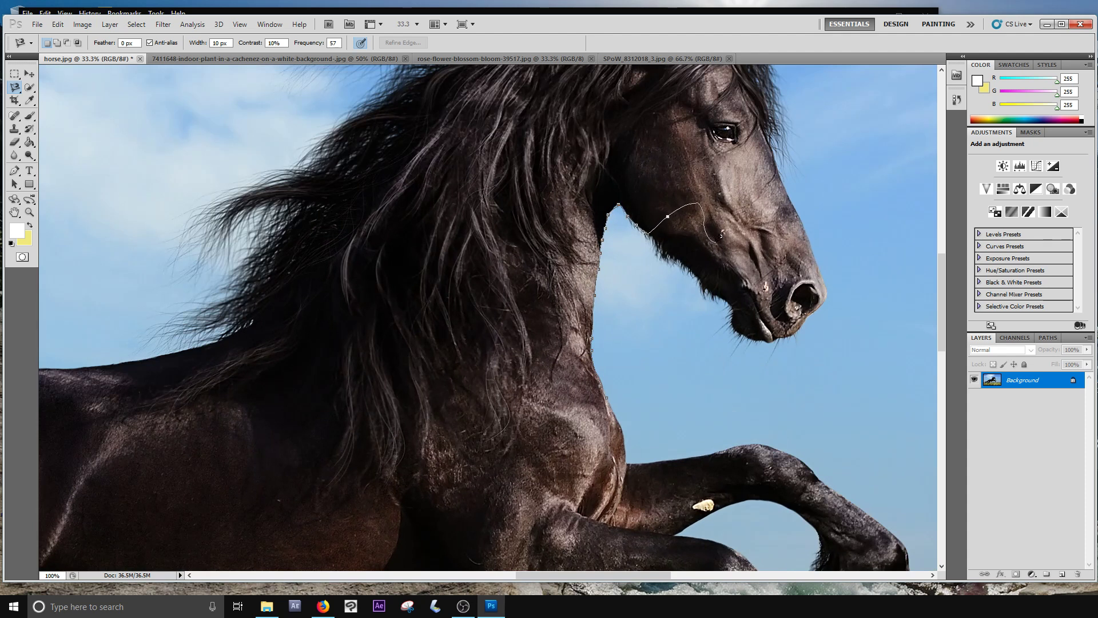
{"action": "key", "text": "BackSpace"}
{"action": "key", "text": "BackSpace"}
{"action": "key", "text": "BackSpace"}
{"action": "key", "text": "BackSpace"}
{"action": "key", "text": "BackSpace"}
{"action": "key", "text": "BackSpace"}
{"action": "key", "text": "BackSpace"}
{"action": "key", "text": "BackSpace"}
{"action": "key", "text": "Escape"}
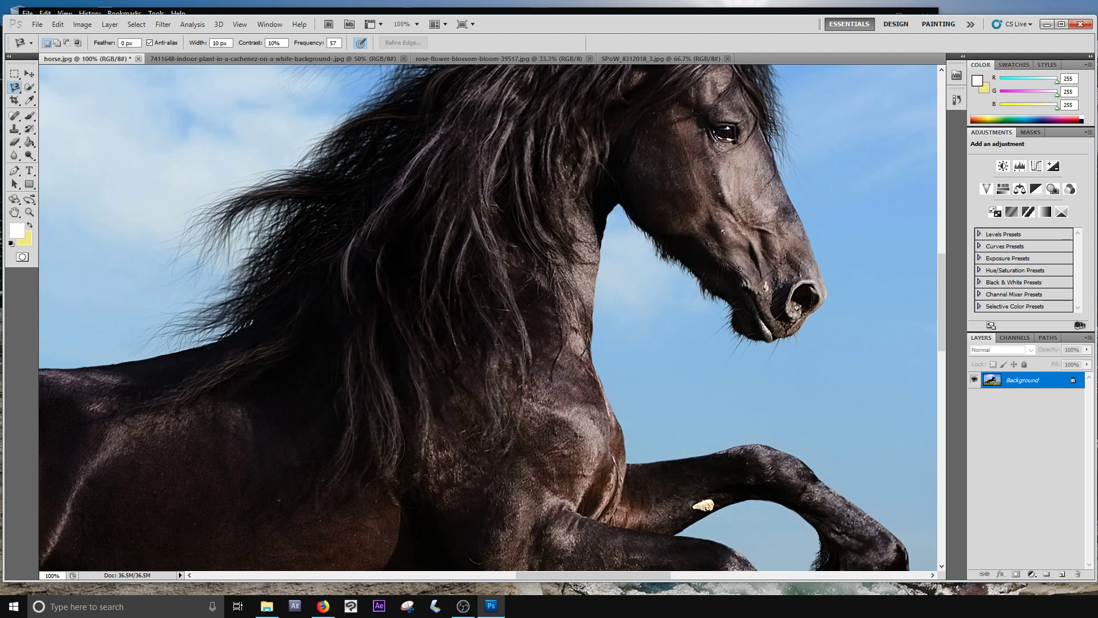
- Select the blue sky above and in front of the horse's head with the Magic Wand at a tolerance of 32
{"action": "left_click", "coordinate": [31, 87]}
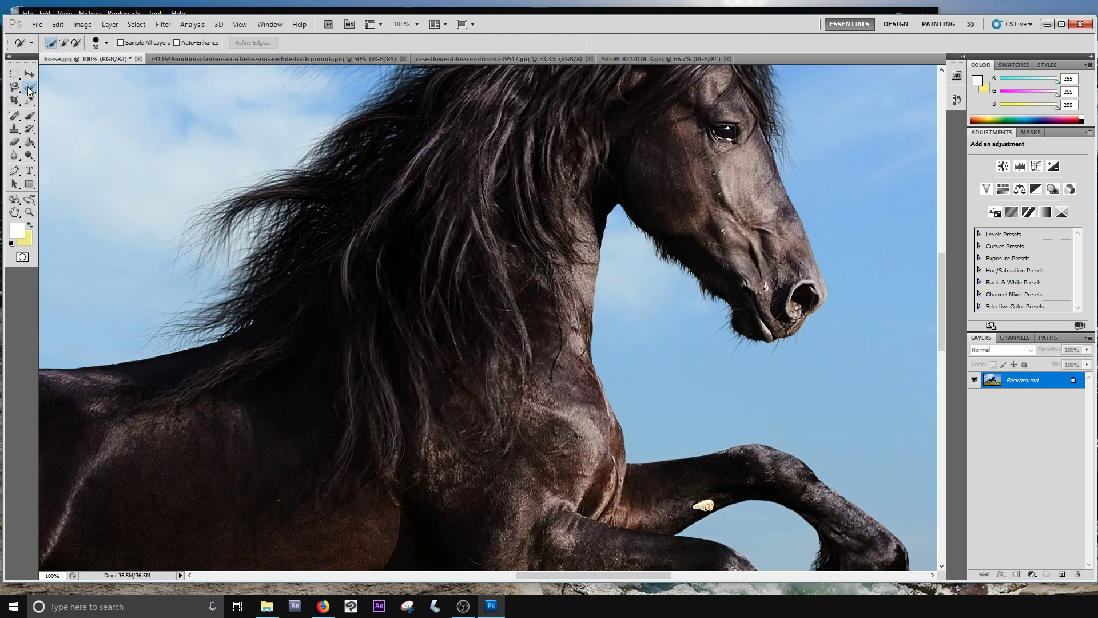
{"action": "left_click", "coordinate": [29, 89]}
{"action": "left_click", "coordinate": [30, 89]}
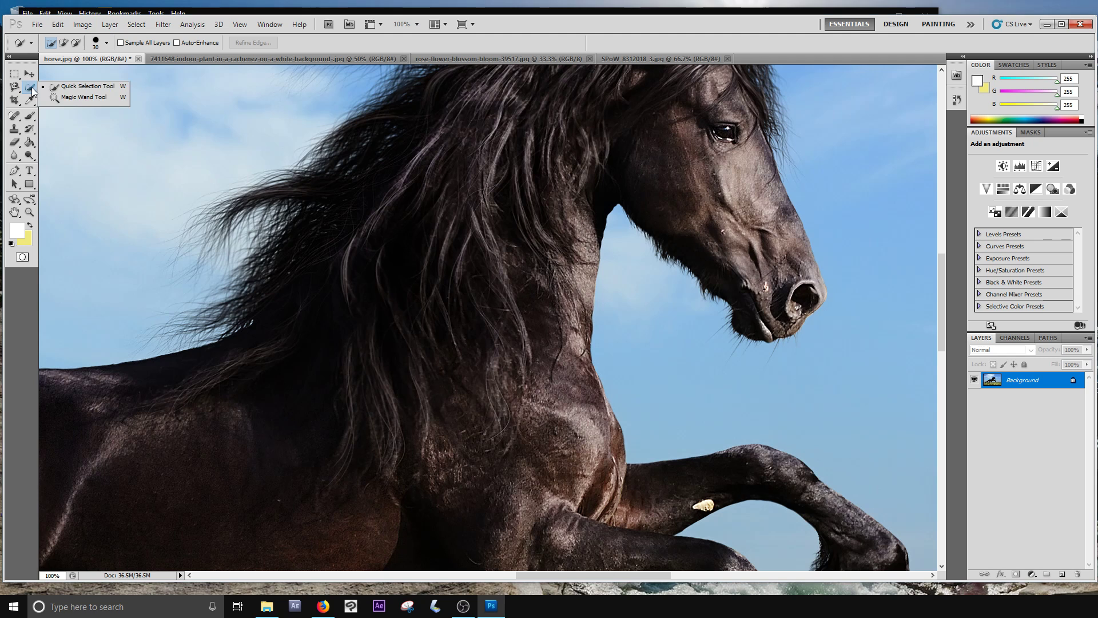
{"action": "left_click", "coordinate": [60, 98]}
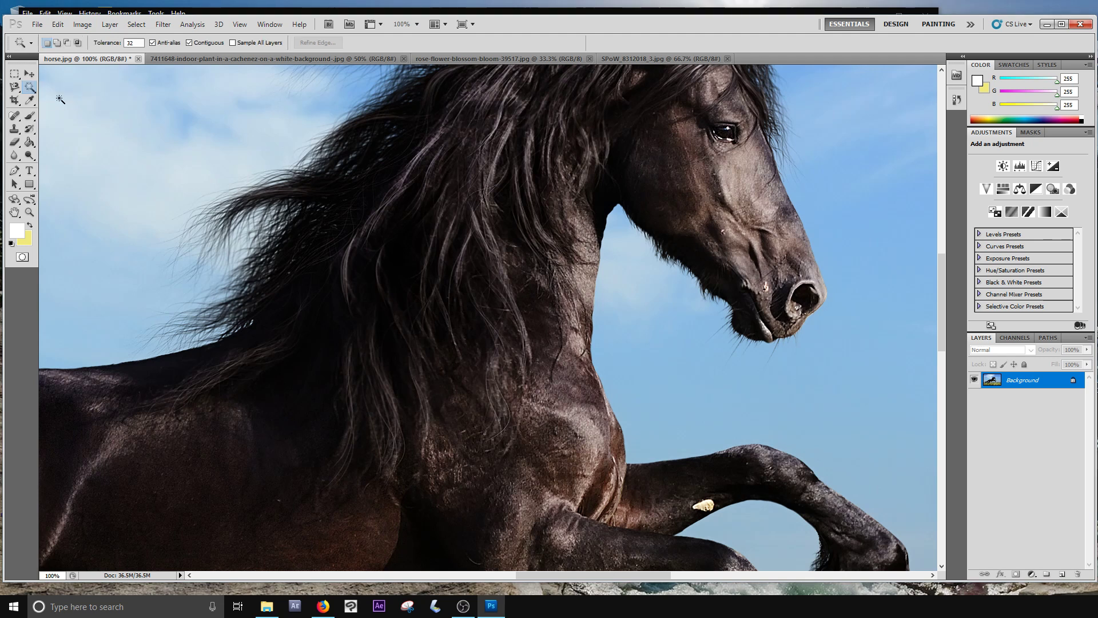
{"action": "left_click", "coordinate": [34, 81]}
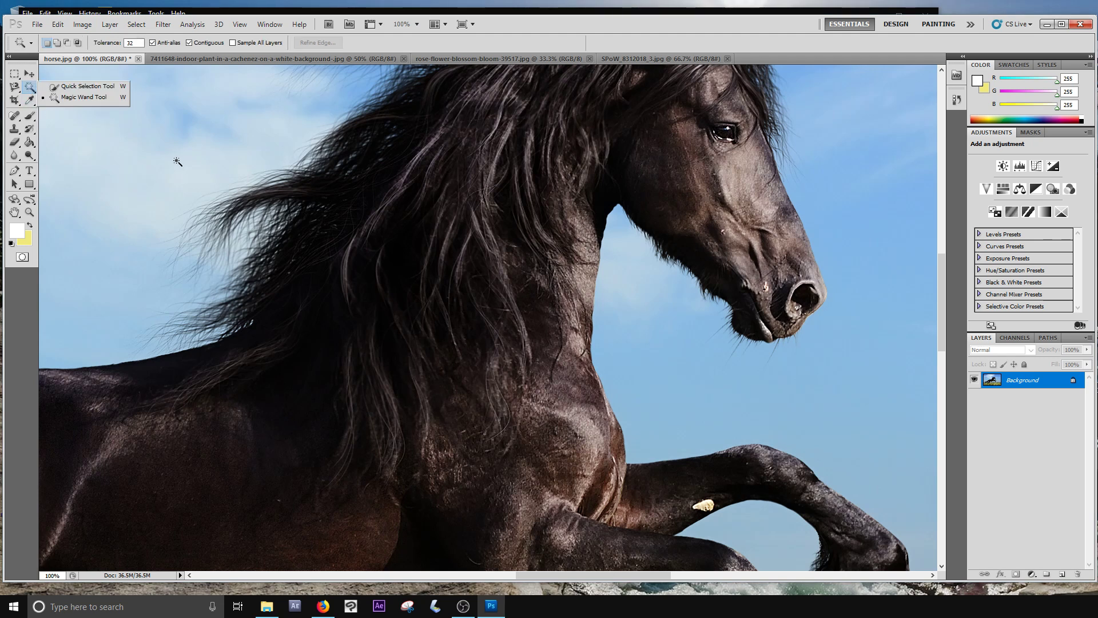
{"action": "key", "text": "ctrl+minus"}
{"action": "key", "text": "ctrl+minus"}
{"action": "key", "text": "ctrl+minus"}
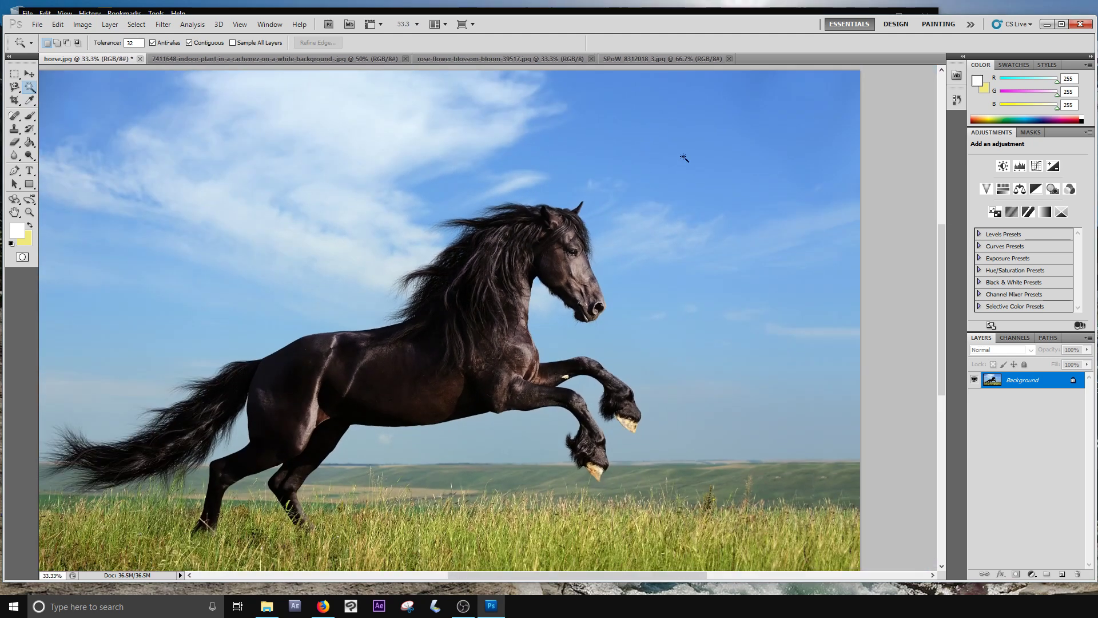
{"action": "left_click", "coordinate": [735, 135]}
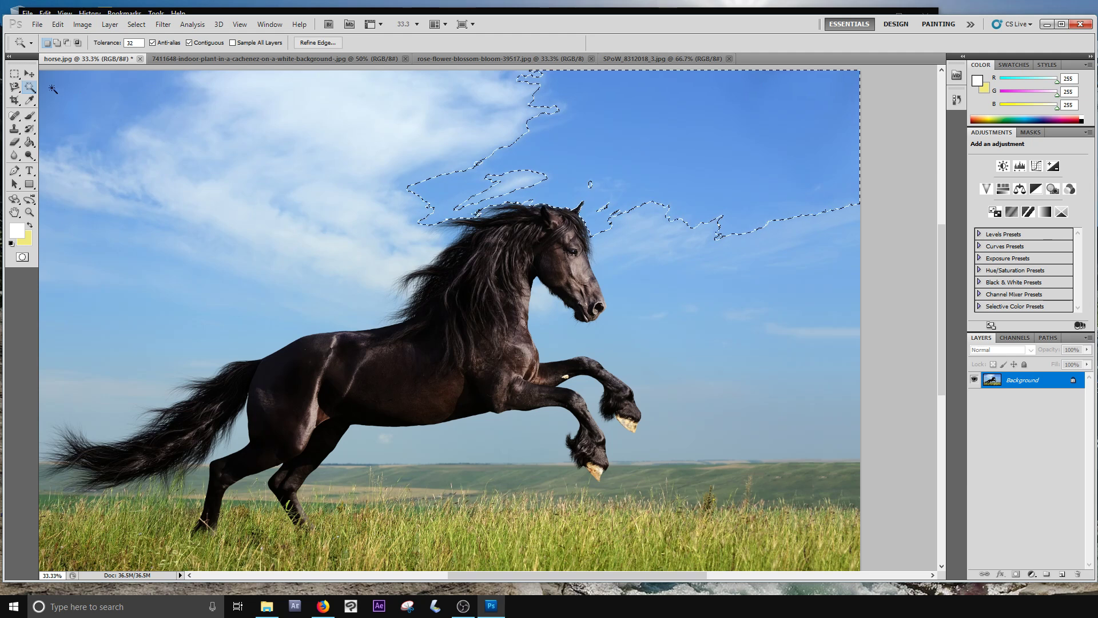
- Switch to the indoor plant image and select the white background around the potted plant with the Magic Wand
{"action": "left_click", "coordinate": [630, 60]}
{"action": "left_click", "coordinate": [543, 58]}
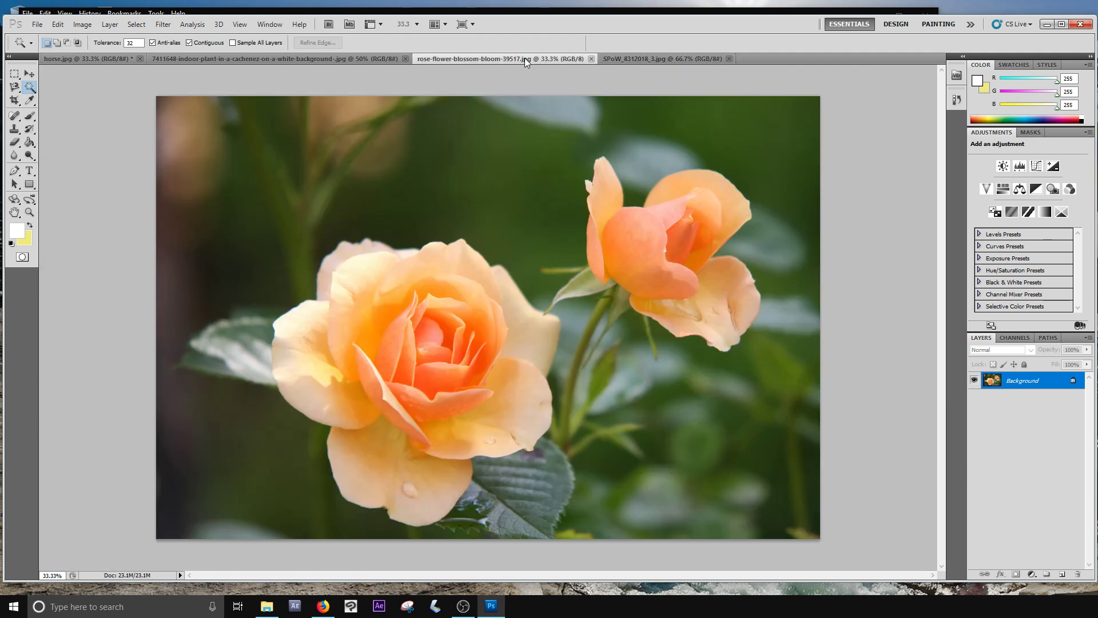
{"action": "left_click", "coordinate": [328, 59]}
{"action": "left_click", "coordinate": [406, 179]}
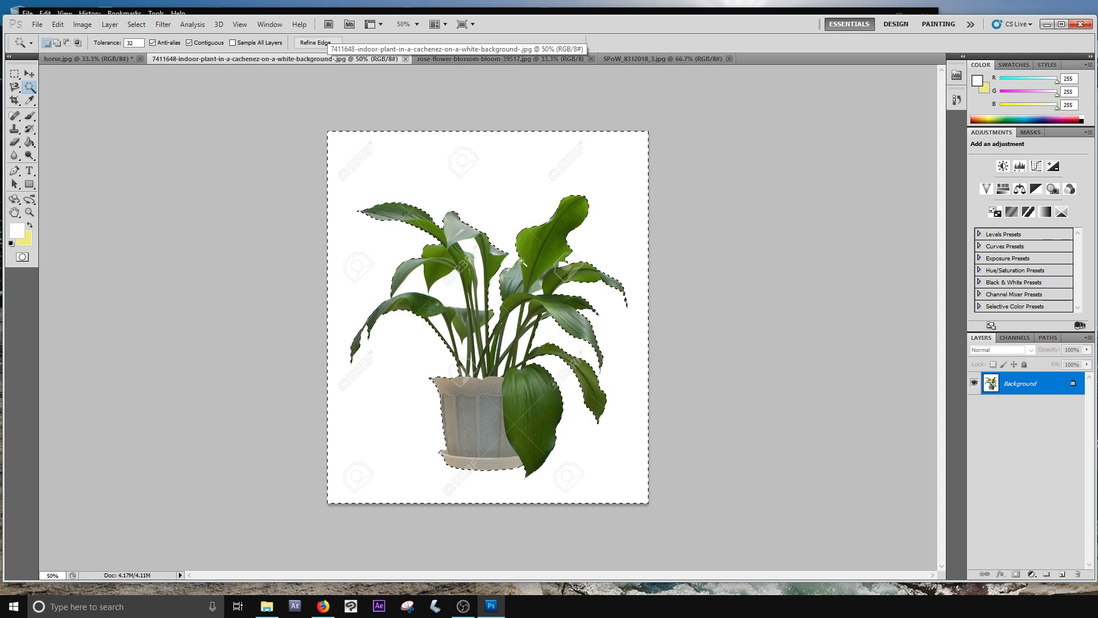
- Return to horse.jpg, choose the Quick Selection tool, and clear the sky selection
{"action": "left_click", "coordinate": [86, 59]}
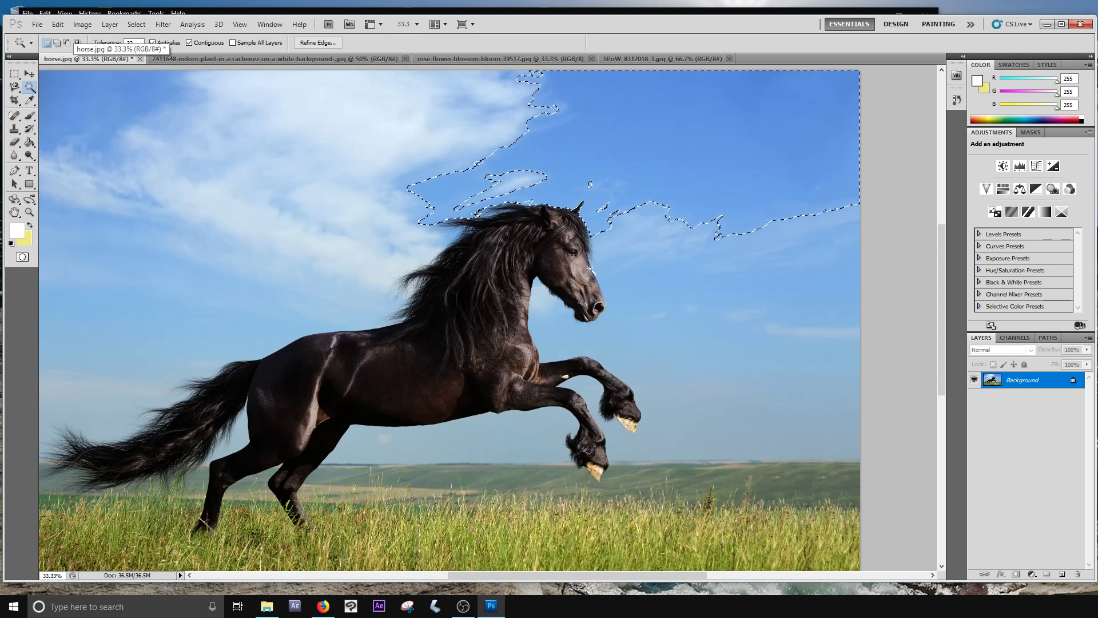
{"action": "right_click", "coordinate": [29, 87]}
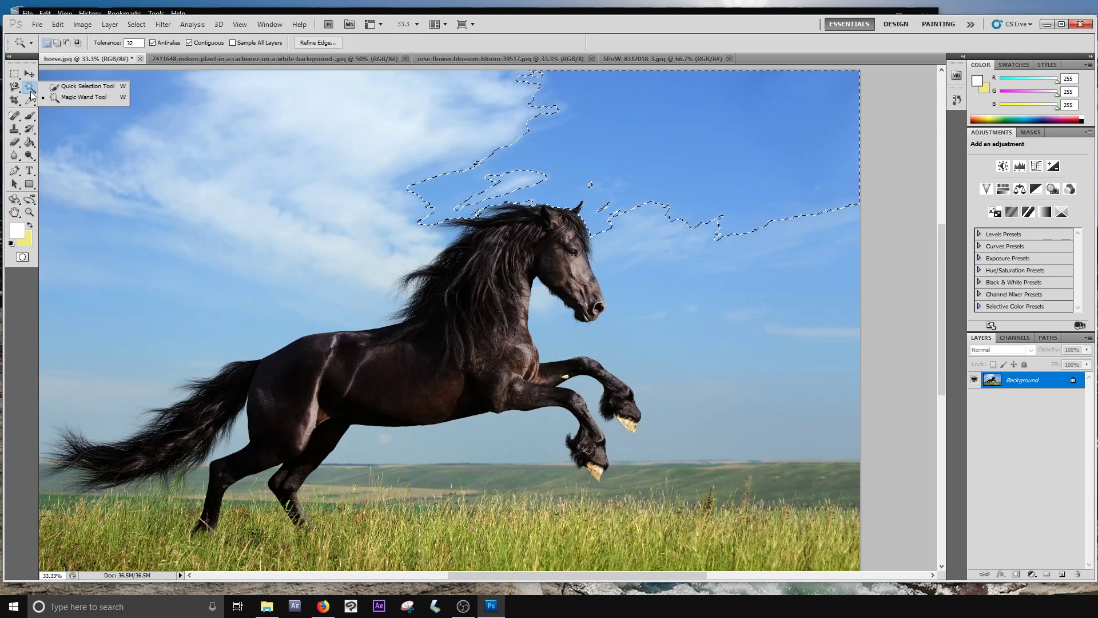
{"action": "left_click", "coordinate": [58, 89]}
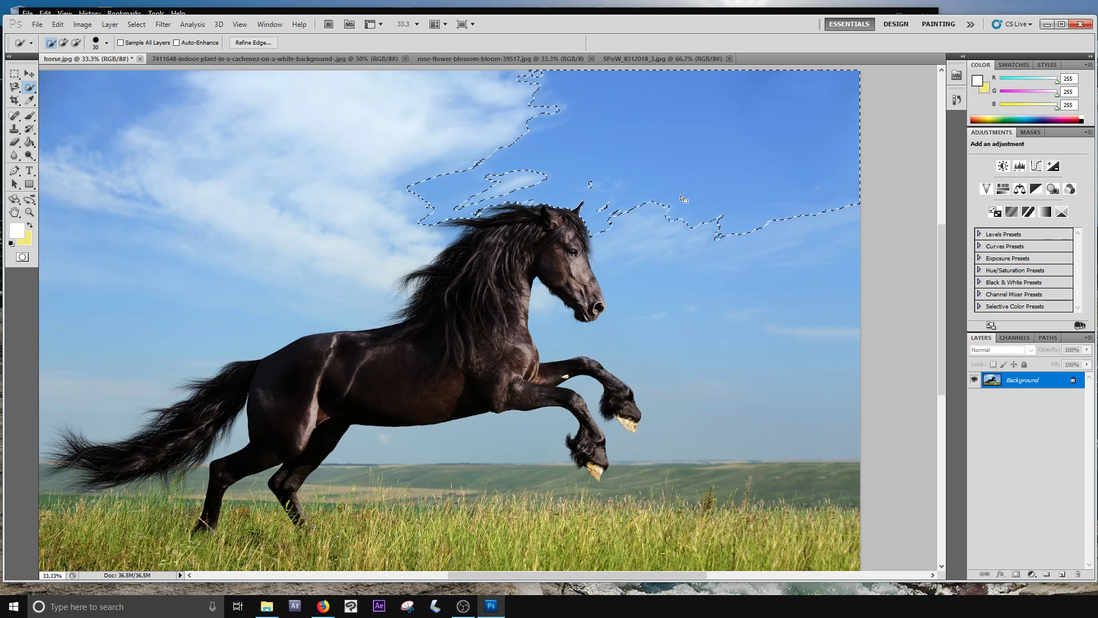
{"action": "key", "text": "ctrl+d"}
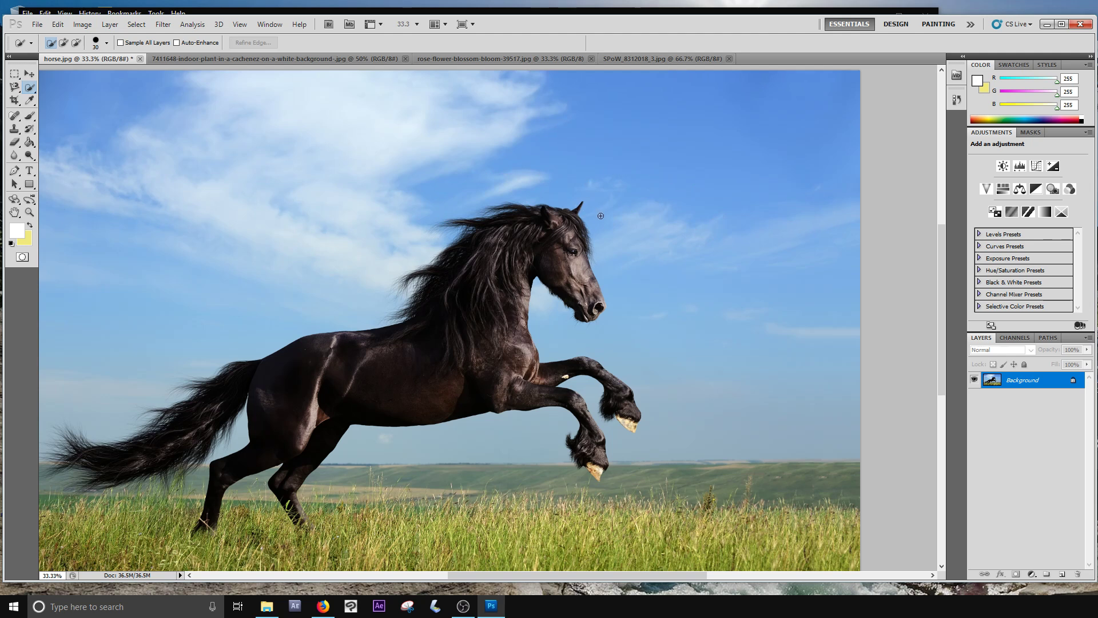
- Try larger and smaller Quick Selection brush sizes, look over the brush options, and set the size to 30 px
{"action": "key", "text": "ctrl+plus"}
{"action": "key", "text": "ctrl+plus"}
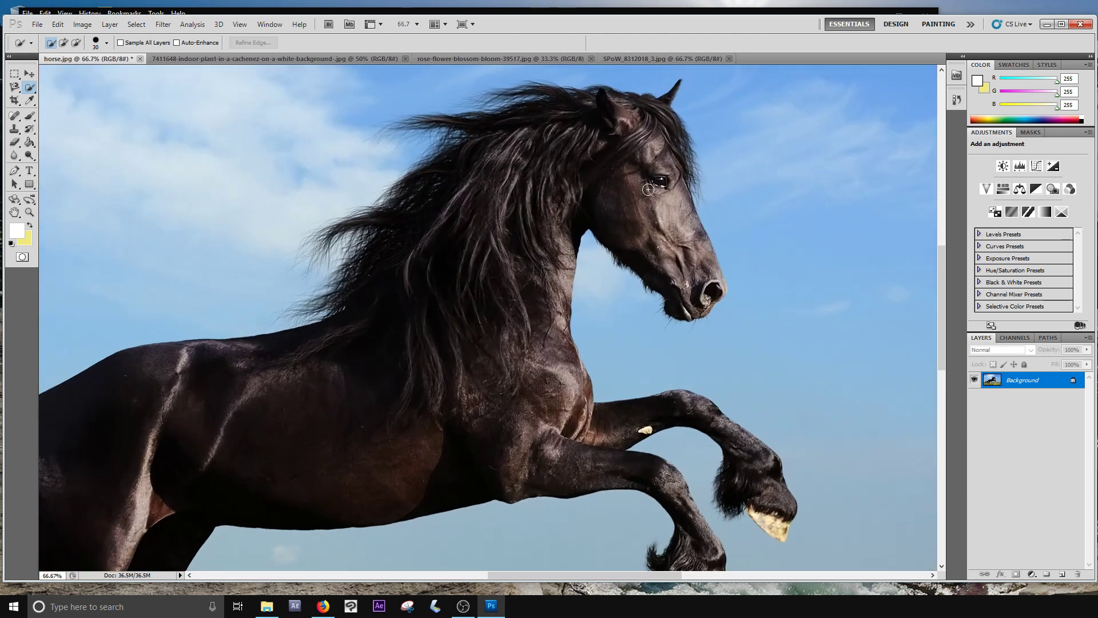
{"action": "left_click_drag", "start_coordinate": [608, 207], "coordinate": [582, 236]}
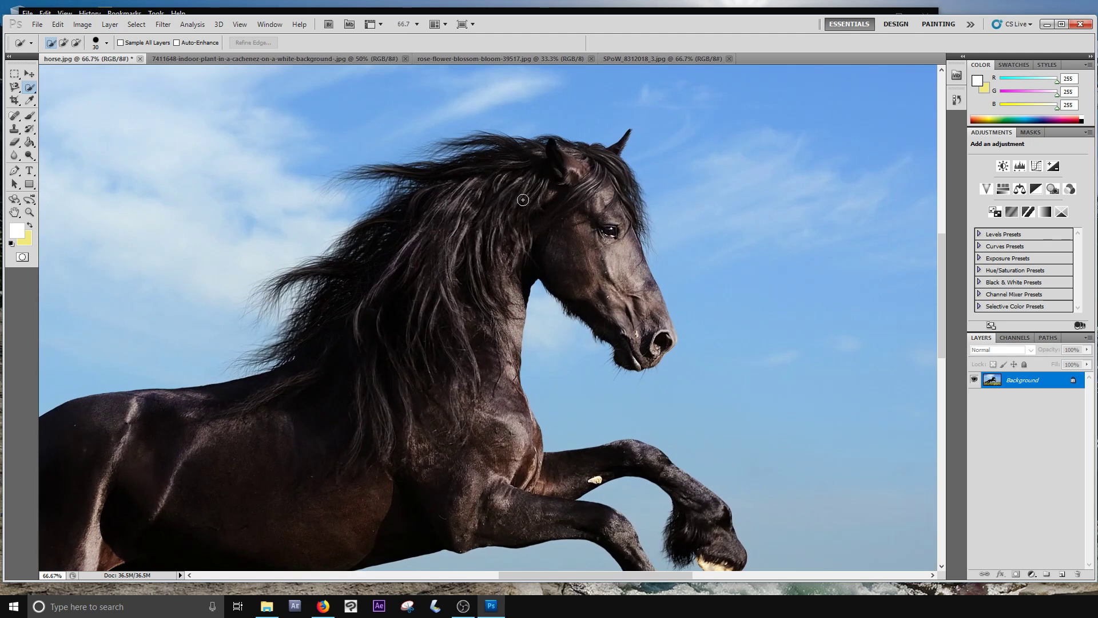
{"action": "key", "text": "bracketright"}
{"action": "key", "text": "bracketleft"}
{"action": "key", "text": "bracketleft"}
{"action": "key", "text": "bracketright"}
{"action": "right_click", "coordinate": [536, 187]}
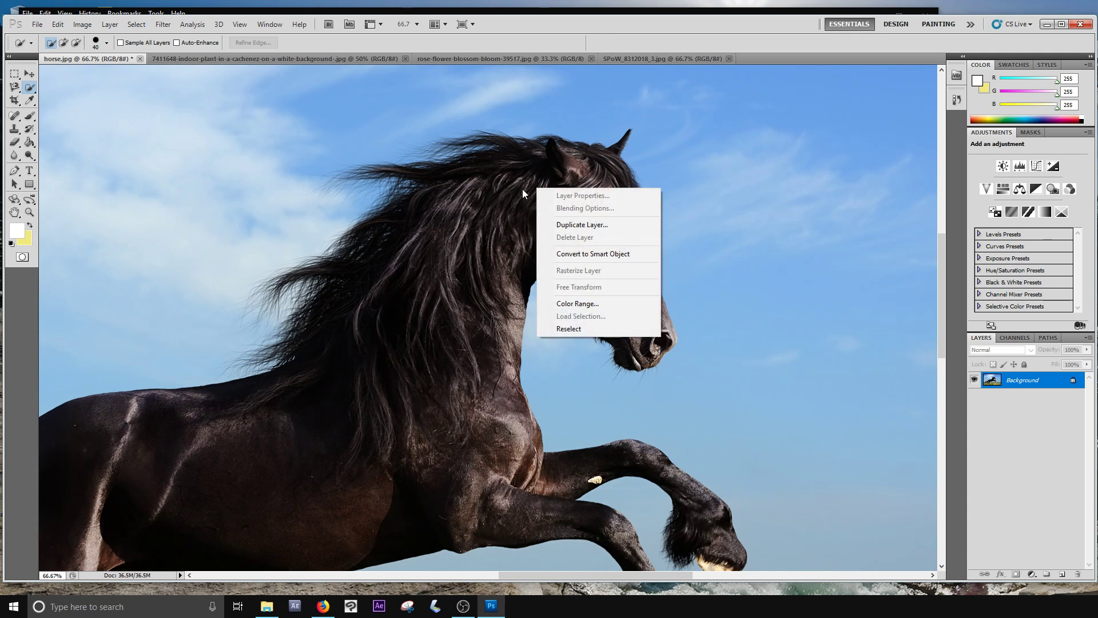
{"action": "left_click", "coordinate": [523, 189]}
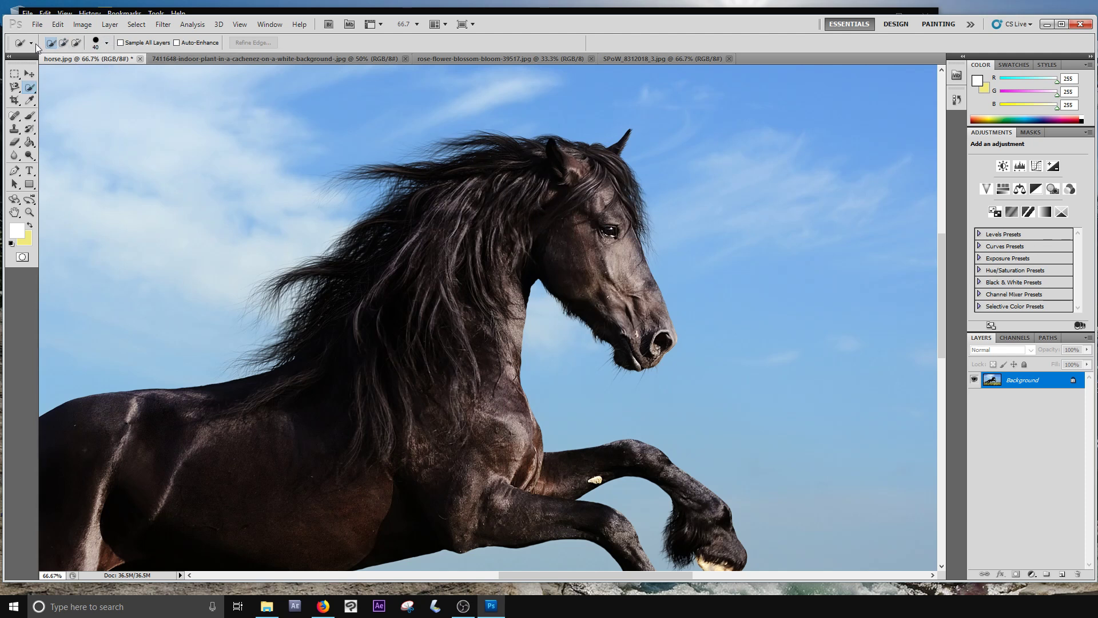
{"action": "left_click", "coordinate": [107, 44]}
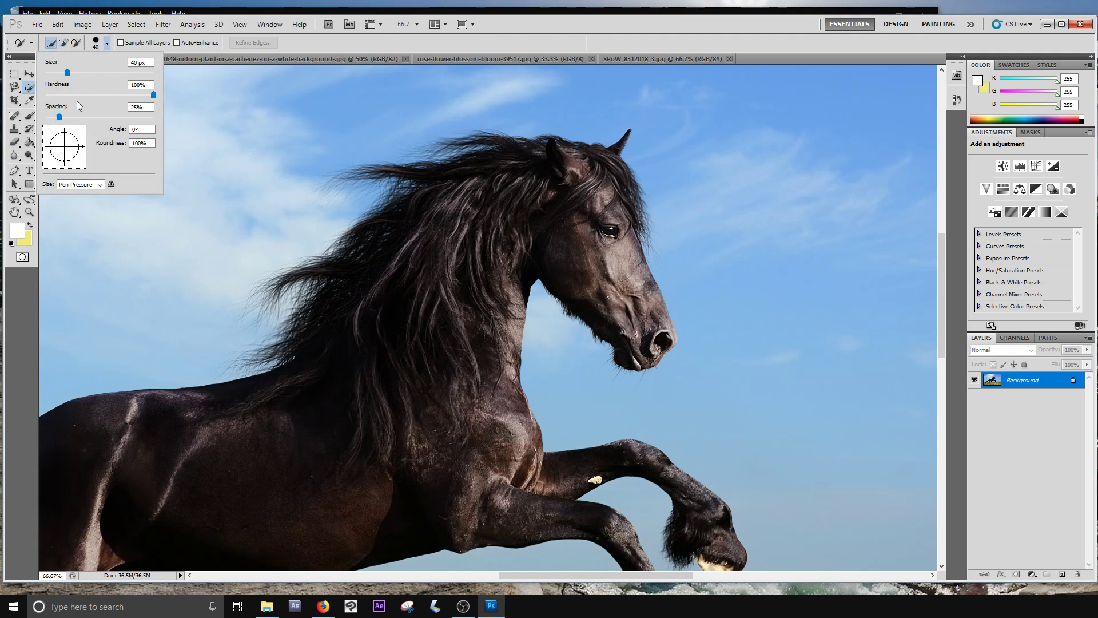
{"action": "left_click", "coordinate": [107, 44]}
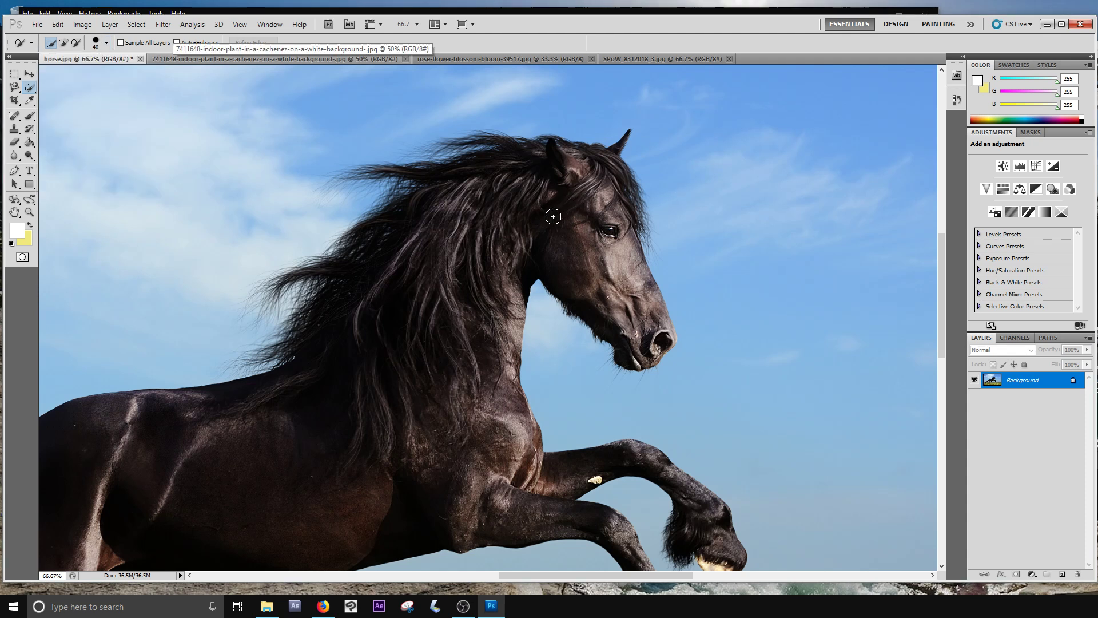
{"action": "key", "text": "bracketleft"}
- Select the horse's head, nostril, mane, neck and torso with Quick Selection strokes
{"action": "mouse_move", "coordinate": [529, 171]}
{"action": "left_mouse_down"}
{"action": "mouse_move", "coordinate": [470, 241]}
{"action": "mouse_move", "coordinate": [535, 197]}
{"action": "mouse_move", "coordinate": [574, 224]}
{"action": "left_mouse_up"}
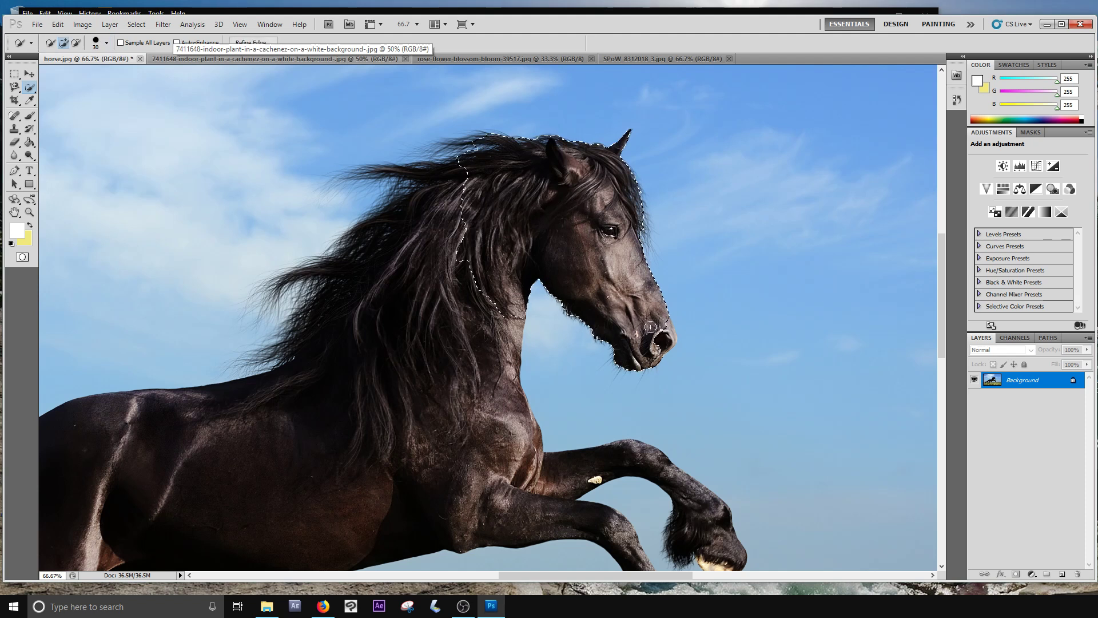
{"action": "left_click", "coordinate": [663, 339]}
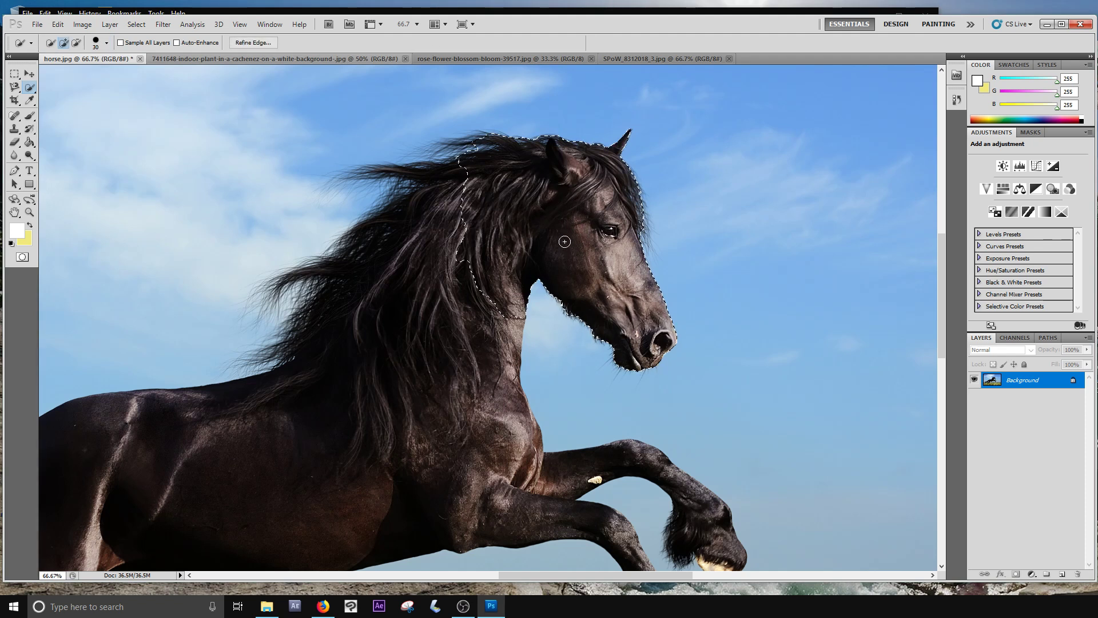
{"action": "mouse_move", "coordinate": [485, 194]}
{"action": "left_mouse_down"}
{"action": "mouse_move", "coordinate": [391, 280]}
{"action": "mouse_move", "coordinate": [382, 235]}
{"action": "mouse_move", "coordinate": [409, 226]}
{"action": "mouse_move", "coordinate": [484, 316]}
{"action": "mouse_move", "coordinate": [470, 290]}
{"action": "mouse_move", "coordinate": [432, 370]}
{"action": "mouse_move", "coordinate": [347, 292]}
{"action": "mouse_move", "coordinate": [330, 389]}
{"action": "mouse_move", "coordinate": [396, 366]}
{"action": "mouse_move", "coordinate": [505, 367]}
{"action": "mouse_move", "coordinate": [526, 429]}
{"action": "mouse_move", "coordinate": [478, 454]}
{"action": "left_mouse_up"}
- Add both front legs to the selection and subtract the patch of sky between the muzzle and the raised leg
{"action": "scroll", "coordinate": [492, 368], "scroll_direction": "down", "scroll_amount": 5}
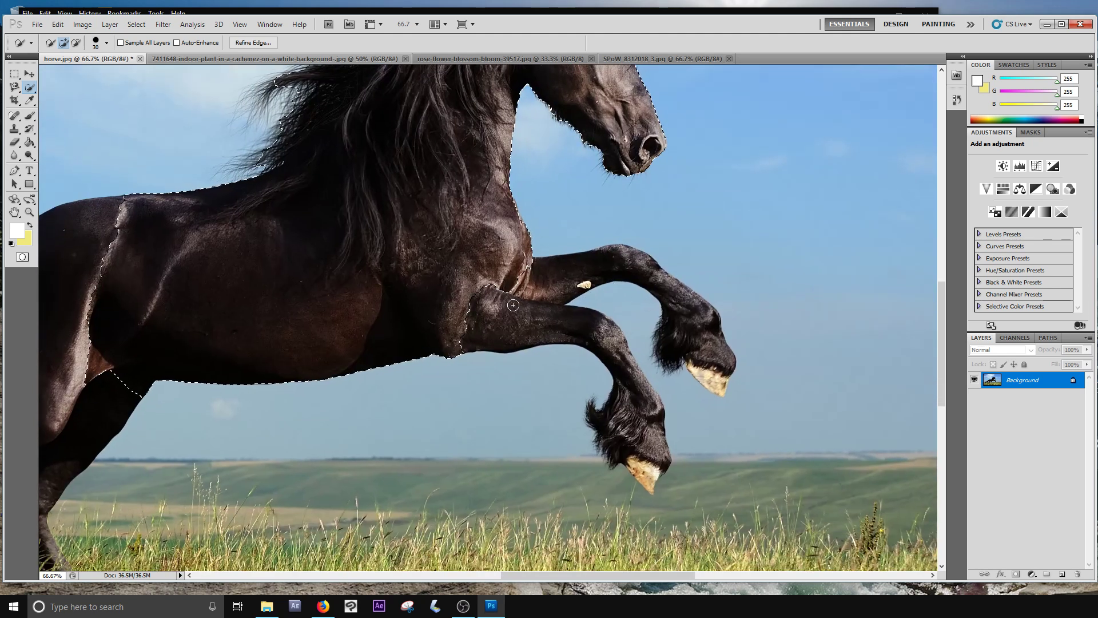
{"action": "left_click", "coordinate": [493, 311]}
{"action": "left_click_drag", "start_coordinate": [581, 330], "coordinate": [610, 345]}
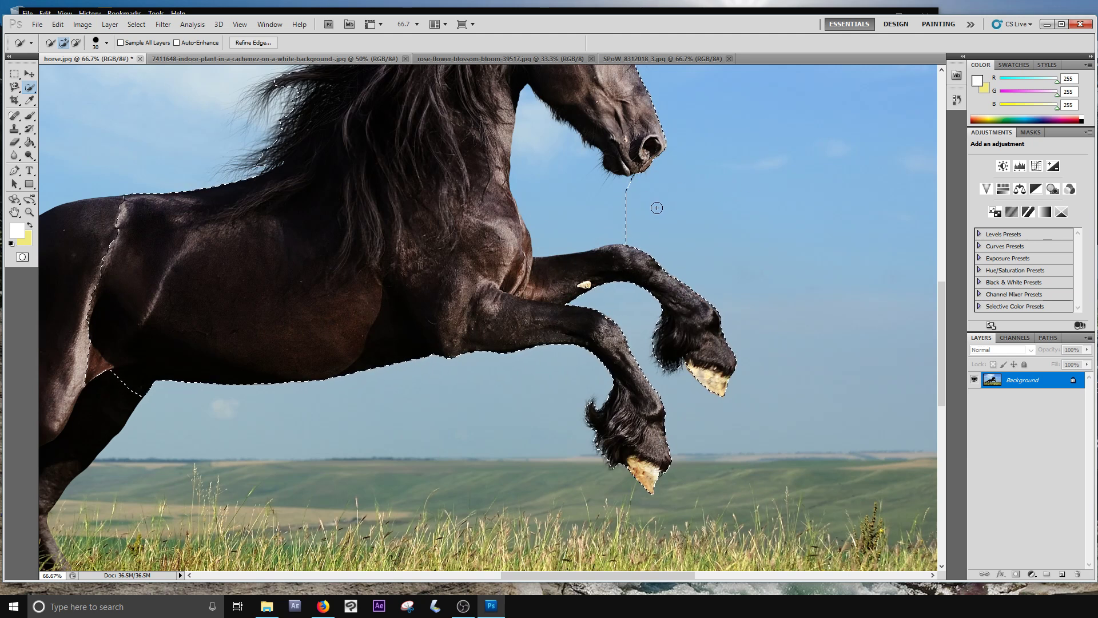
{"action": "key", "text": "alt"}
{"action": "mouse_move", "coordinate": [554, 211]}
{"action": "left_mouse_down"}
{"action": "mouse_move", "coordinate": [538, 177]}
{"action": "mouse_move", "coordinate": [554, 235]}
{"action": "left_mouse_up"}
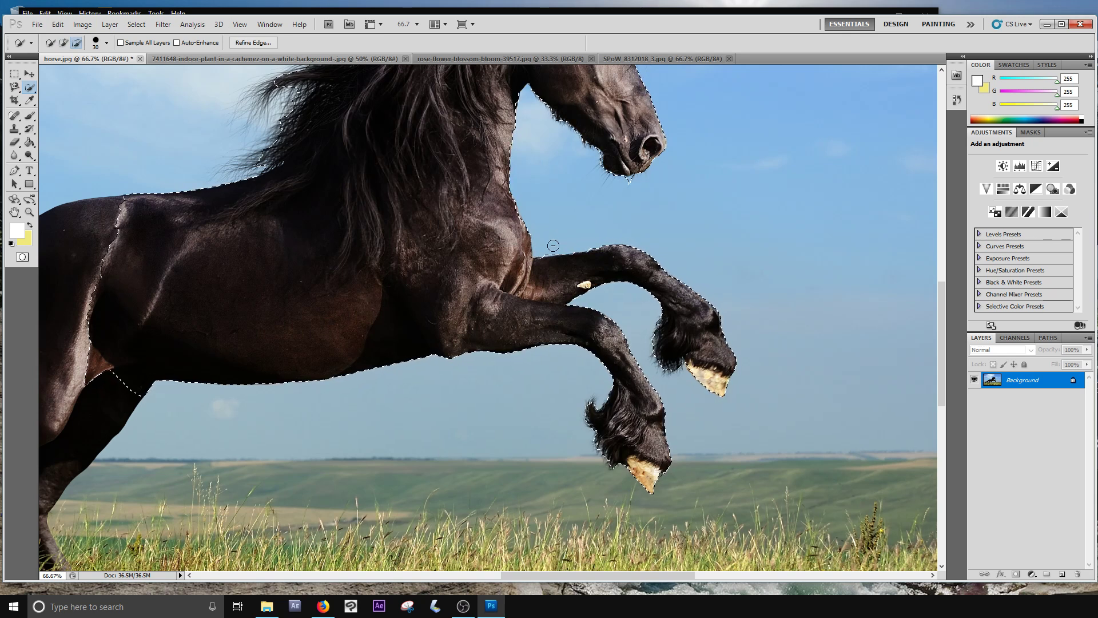
- Add the horse's hindquarters, hind legs and full tail to the selection
{"action": "left_click_drag", "start_coordinate": [273, 282], "coordinate": [657, 210]}
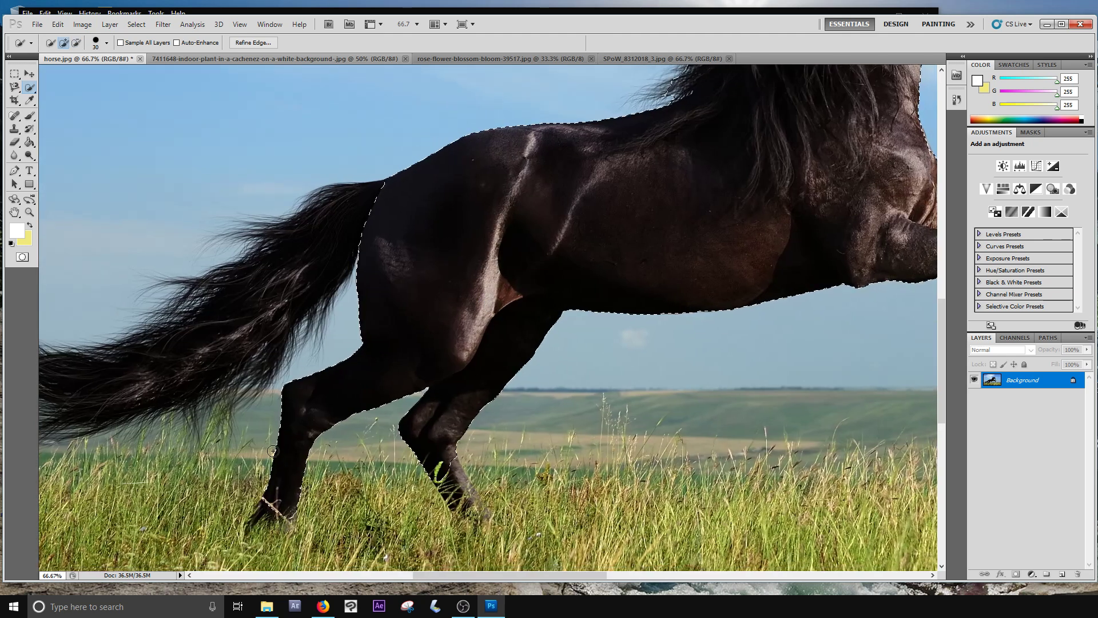
{"action": "mouse_move", "coordinate": [360, 225]}
{"action": "left_mouse_down"}
{"action": "mouse_move", "coordinate": [157, 363]}
{"action": "mouse_move", "coordinate": [103, 377]}
{"action": "left_mouse_up"}
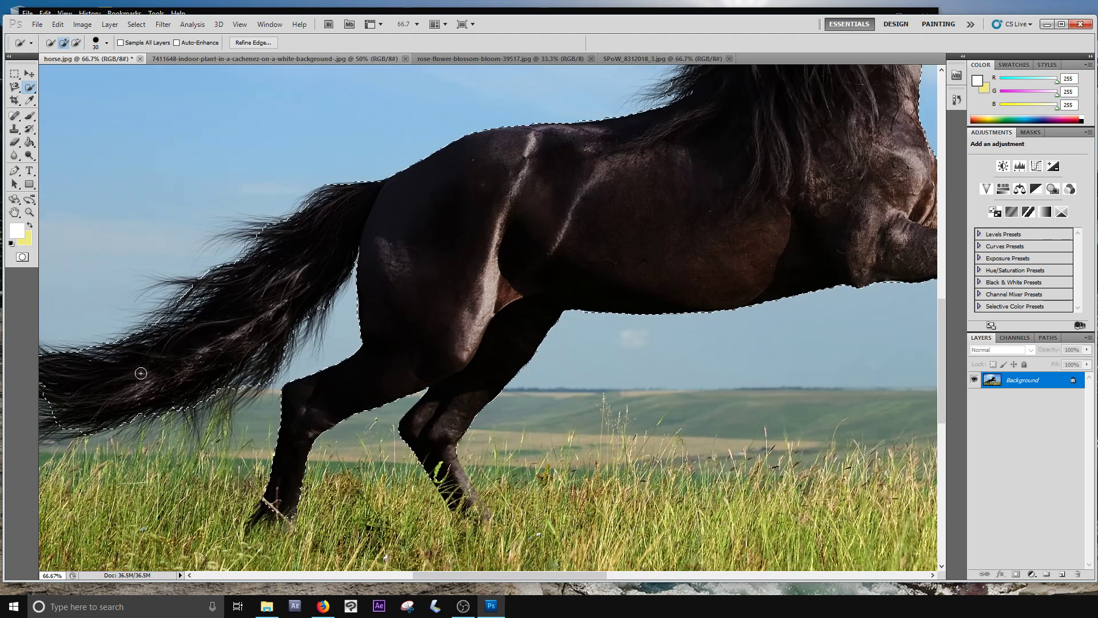
{"action": "left_click_drag", "start_coordinate": [240, 339], "coordinate": [429, 267]}
{"action": "left_click_drag", "start_coordinate": [238, 288], "coordinate": [239, 309]}
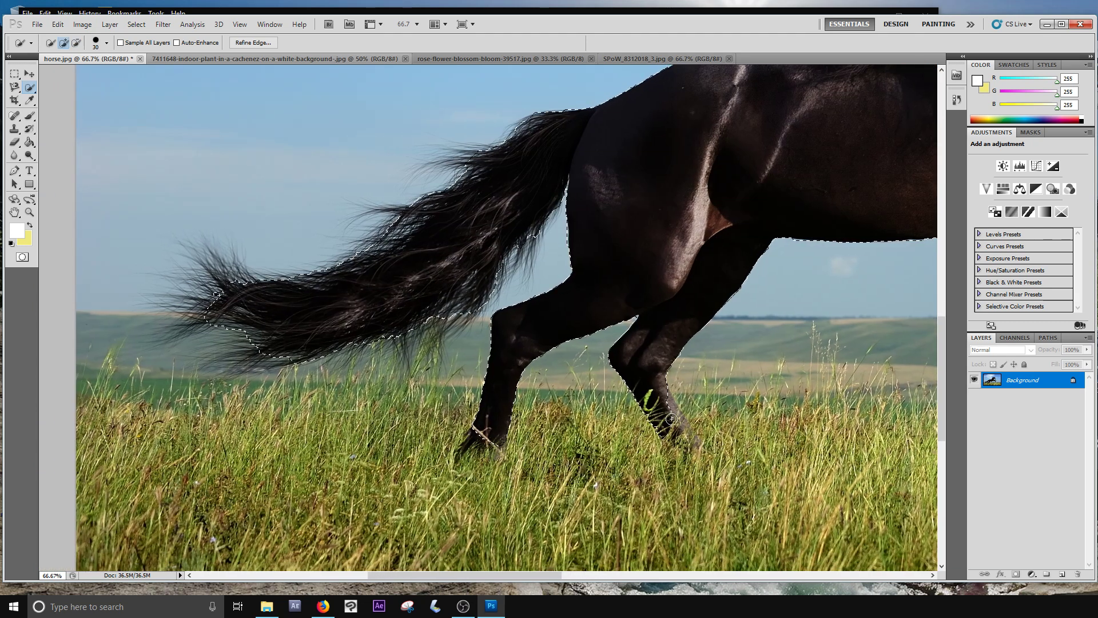
{"action": "left_click_drag", "start_coordinate": [661, 390], "coordinate": [688, 433]}
- Show the horse selection as a Quick Mask, accepting the Quick Mask Options with color indicating masked areas
{"action": "left_click_drag", "start_coordinate": [688, 245], "coordinate": [483, 415]}
{"action": "mouse_move", "coordinate": [729, 298]}
{"action": "left_mouse_down"}
{"action": "mouse_move", "coordinate": [676, 318]}
{"action": "mouse_move", "coordinate": [578, 382]}
{"action": "left_mouse_up"}
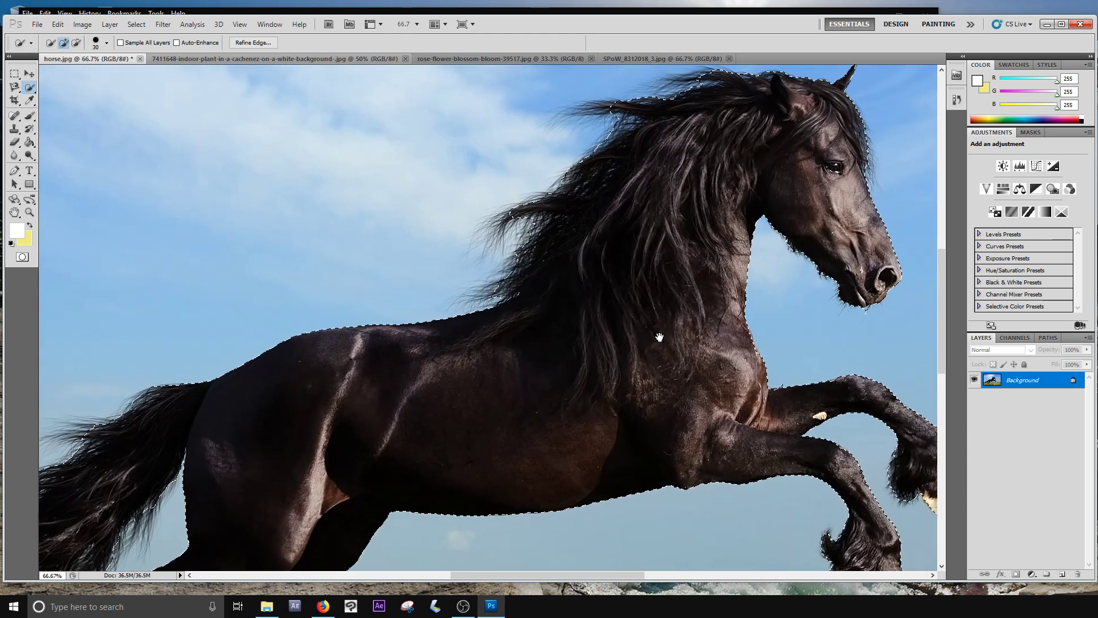
{"action": "left_click_drag", "start_coordinate": [656, 333], "coordinate": [577, 409]}
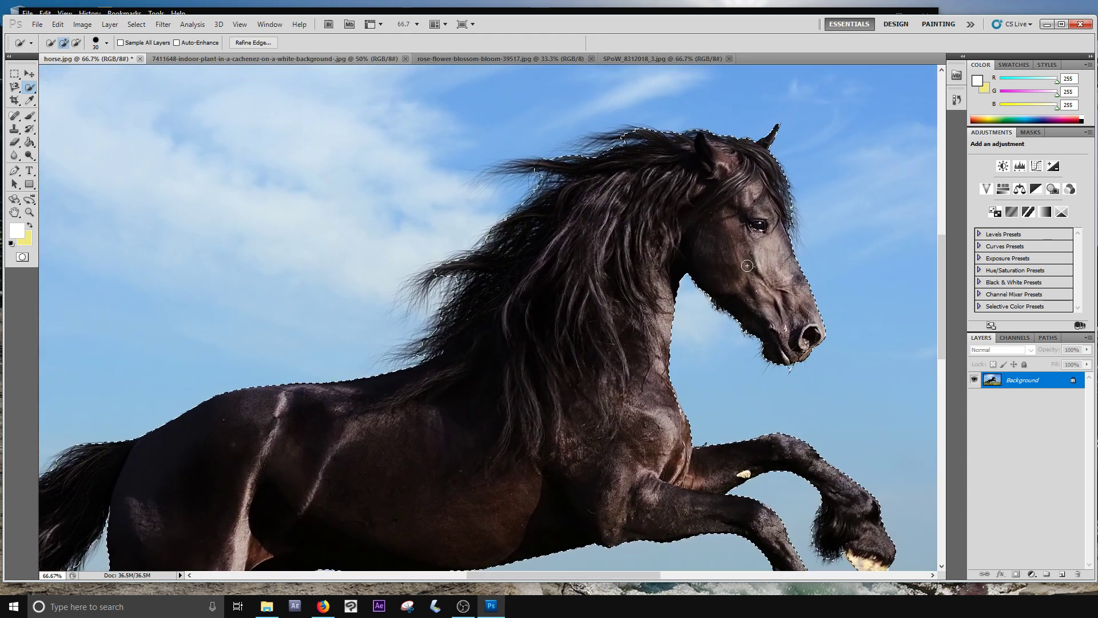
{"action": "left_click", "coordinate": [22, 258]}
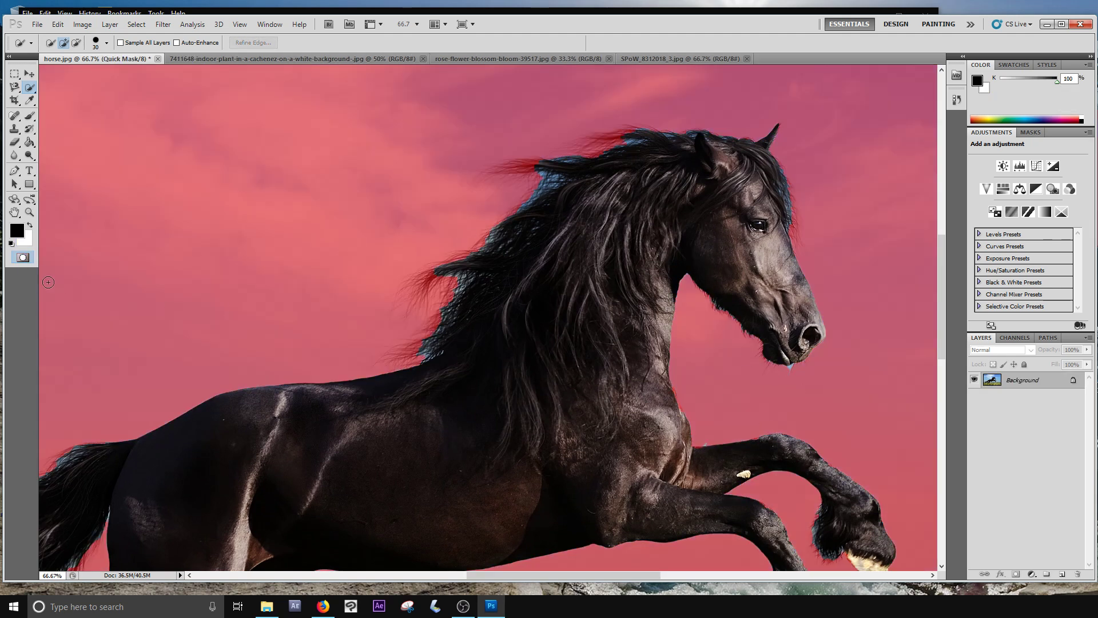
{"action": "double_click", "coordinate": [23, 259]}
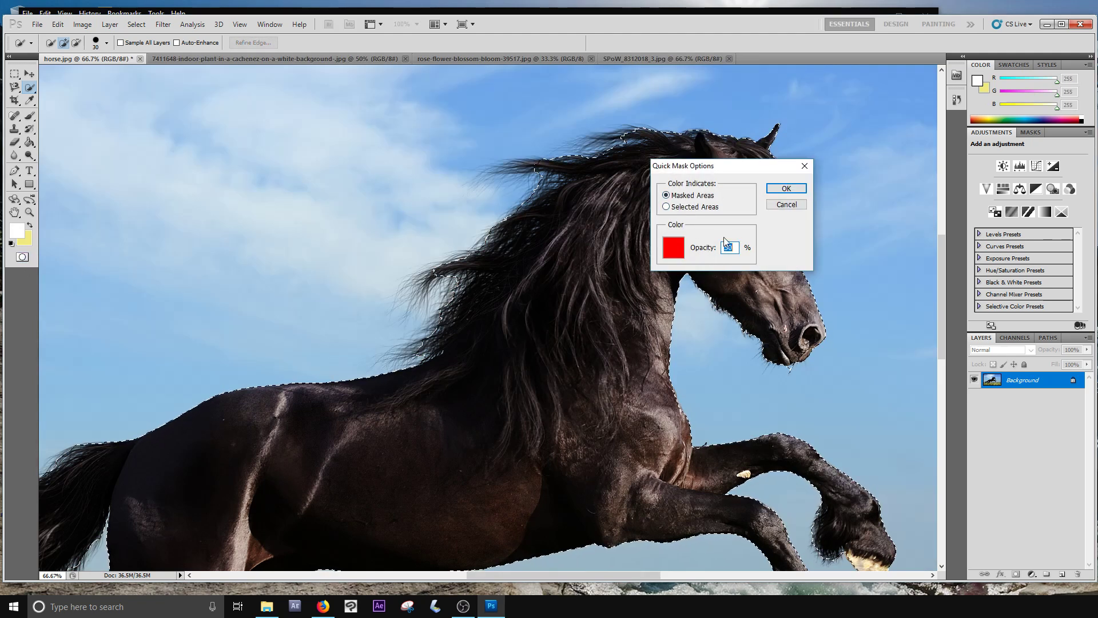
{"action": "left_click", "coordinate": [787, 189]}
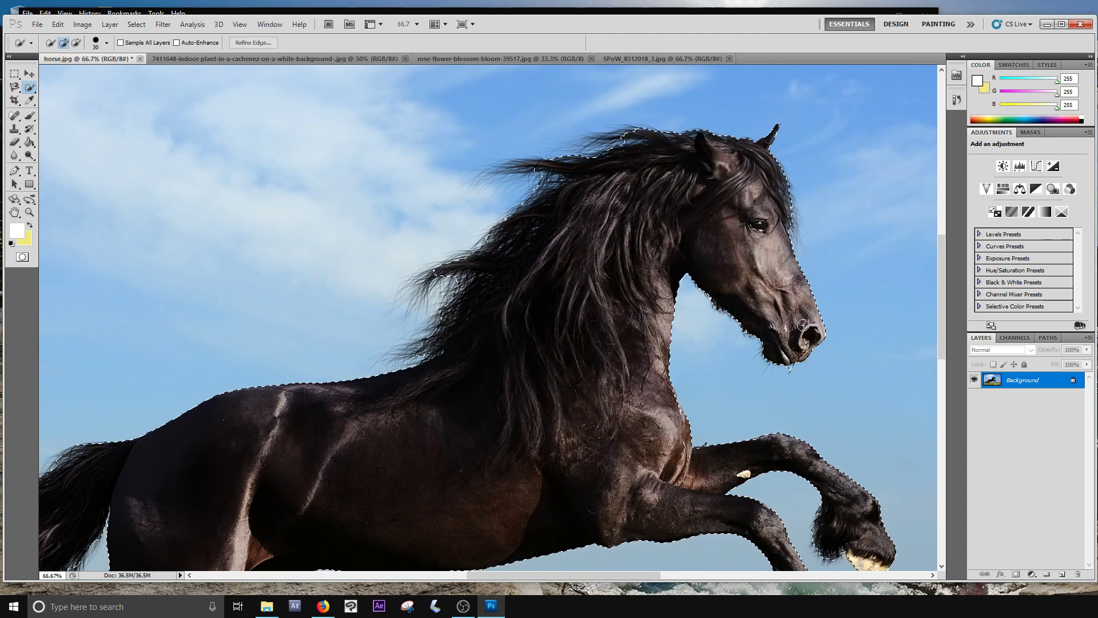
{"action": "key", "text": "q"}
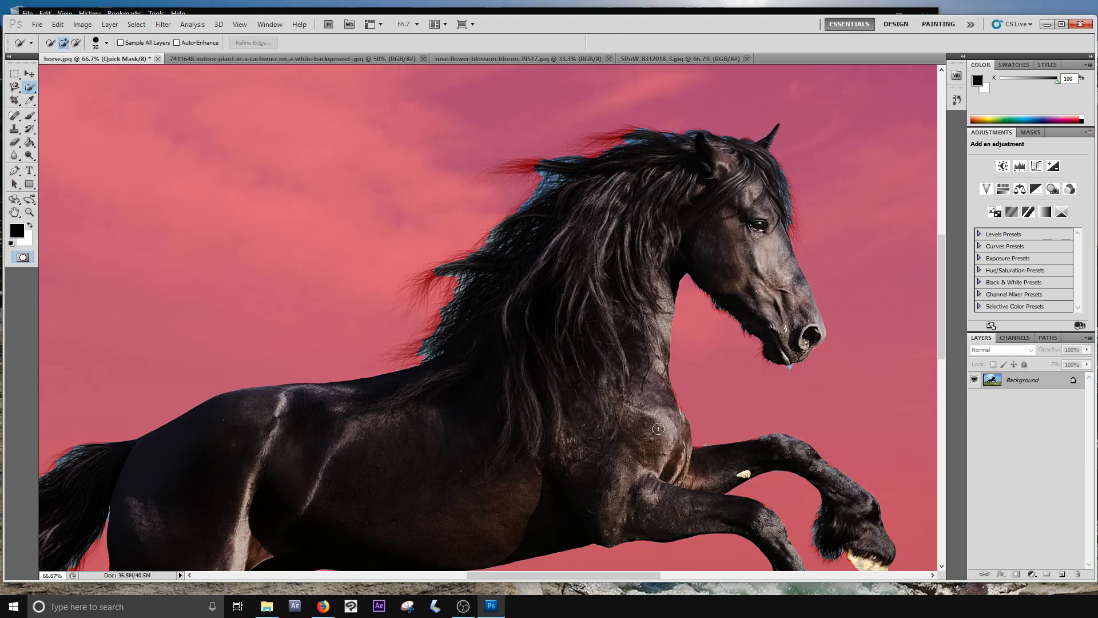
- Mask out the leftover patch of sky just beneath the horse's lips with the Brush, painting in black
{"action": "left_click_drag", "start_coordinate": [791, 408], "coordinate": [704, 327]}
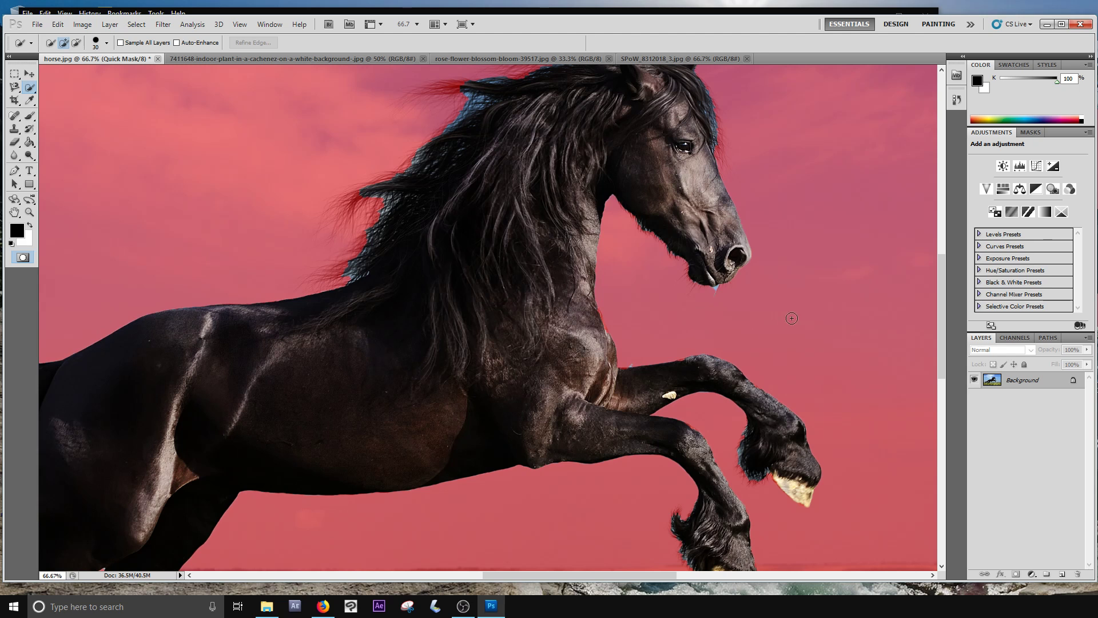
{"action": "left_click", "coordinate": [711, 290]}
{"action": "key", "text": "ctrl+d"}
{"action": "key", "text": "p"}
{"action": "key", "text": "b"}
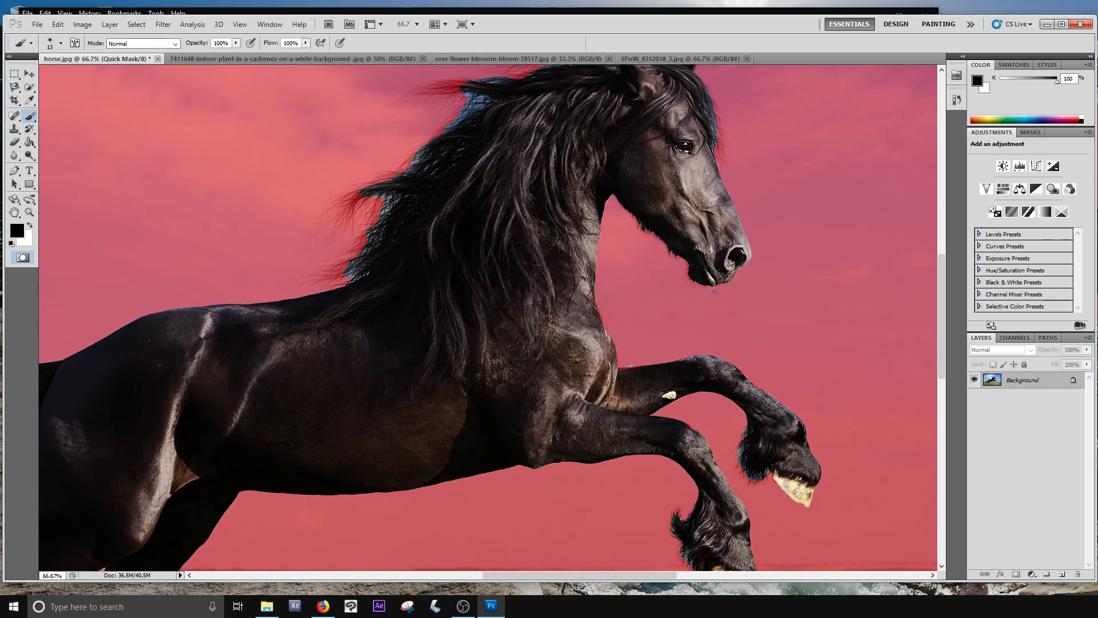
{"action": "key", "text": "ctrl+plus"}
{"action": "key", "text": "ctrl+plus"}
{"action": "key", "text": "ctrl+plus"}
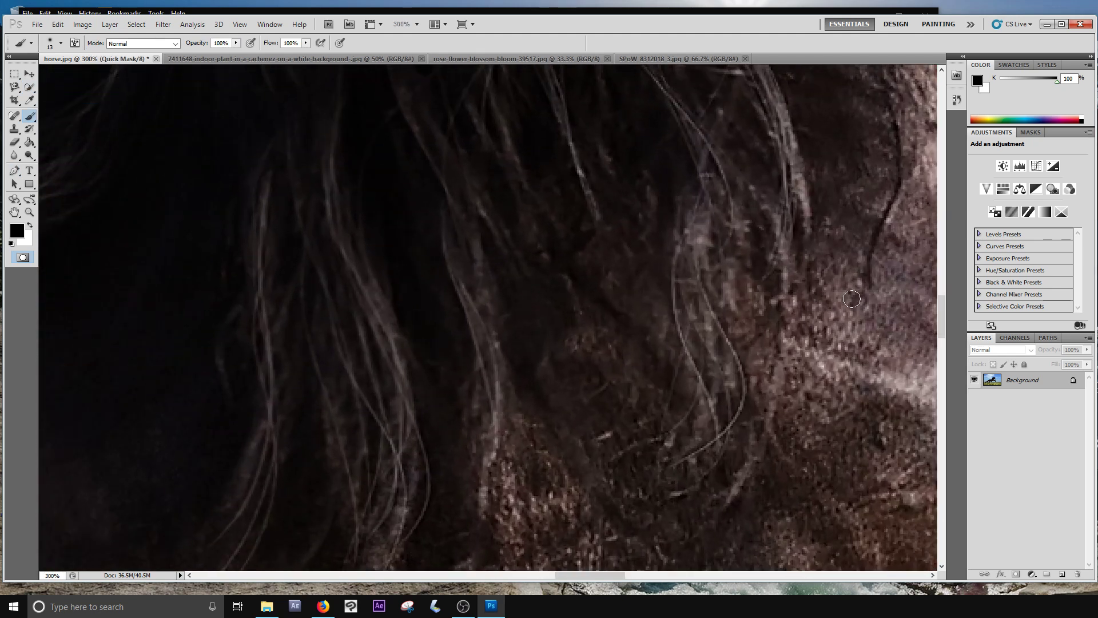
{"action": "left_click_drag", "start_coordinate": [851, 299], "coordinate": [396, 333]}
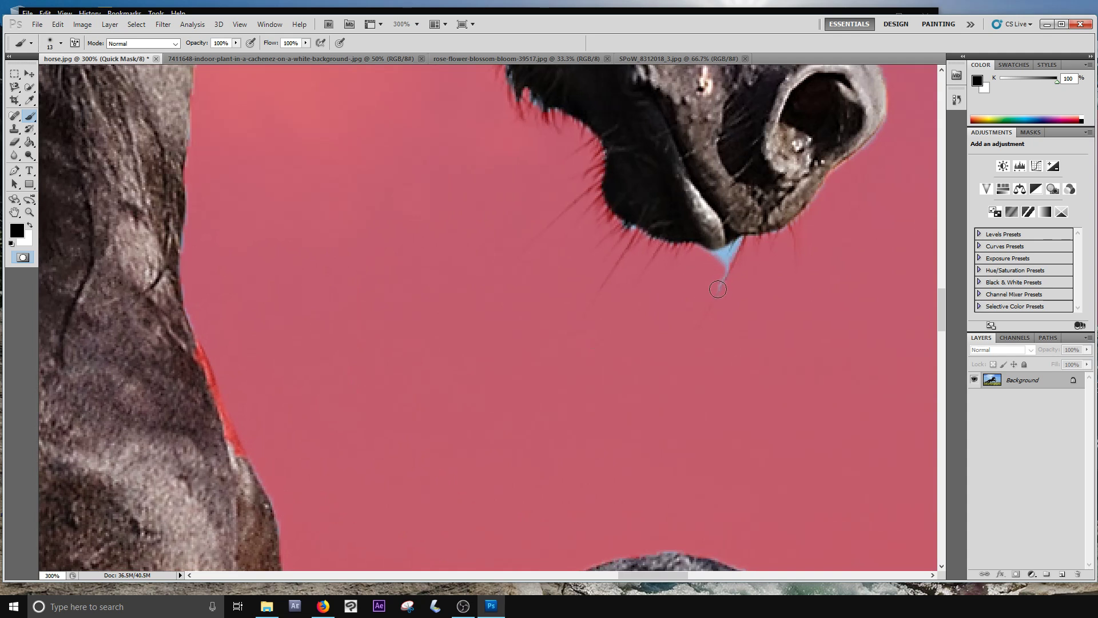
{"action": "mouse_move", "coordinate": [719, 286]}
{"action": "left_mouse_down"}
{"action": "mouse_move", "coordinate": [732, 254]}
{"action": "mouse_move", "coordinate": [716, 261]}
{"action": "mouse_move", "coordinate": [744, 245]}
{"action": "left_mouse_up"}
- Paint the single whisker below the muzzle back into the selection with a small white brush, and return from Quick Mask to the standard selection
{"action": "left_click", "coordinate": [29, 226]}
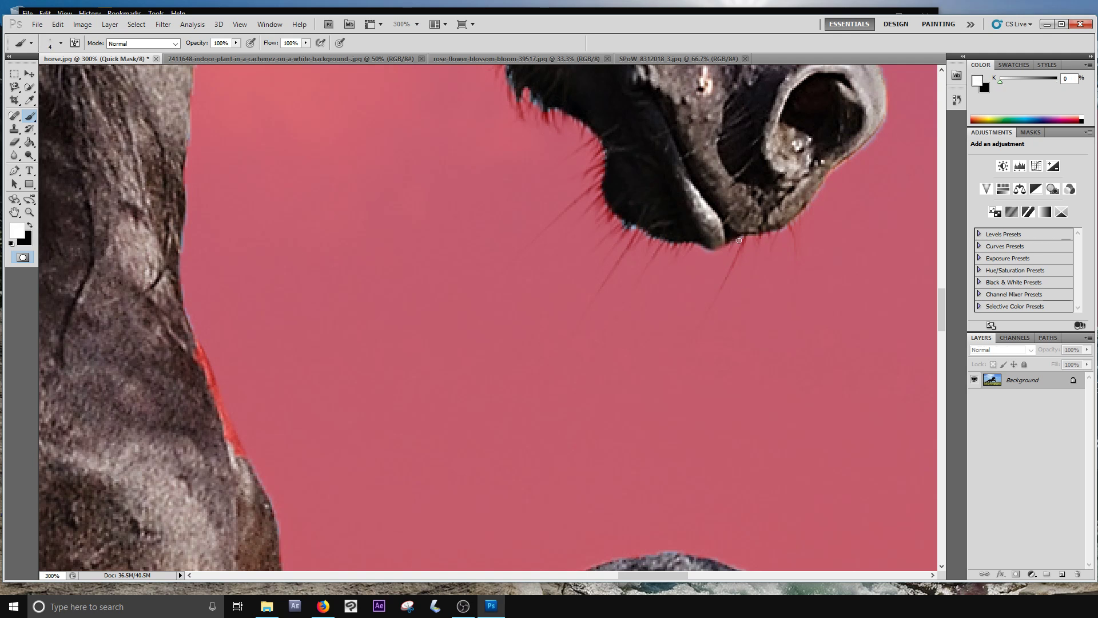
{"action": "left_click_drag", "start_coordinate": [742, 247], "coordinate": [715, 301]}
{"action": "key", "text": "ctrl+minus"}
{"action": "key", "text": "ctrl+minus"}
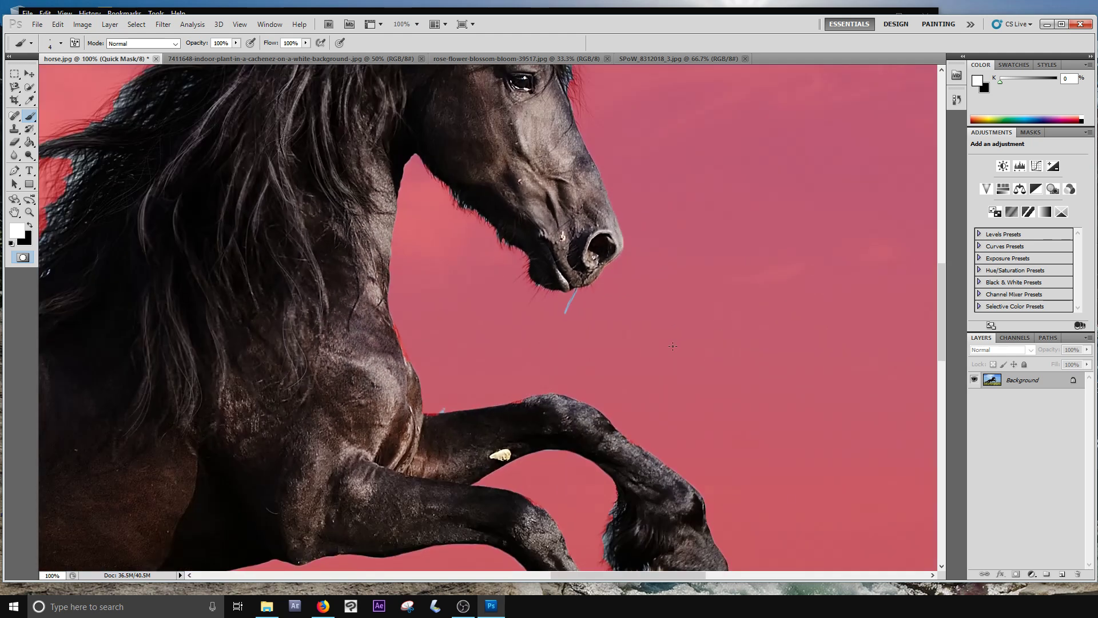
{"action": "left_click", "coordinate": [23, 257]}
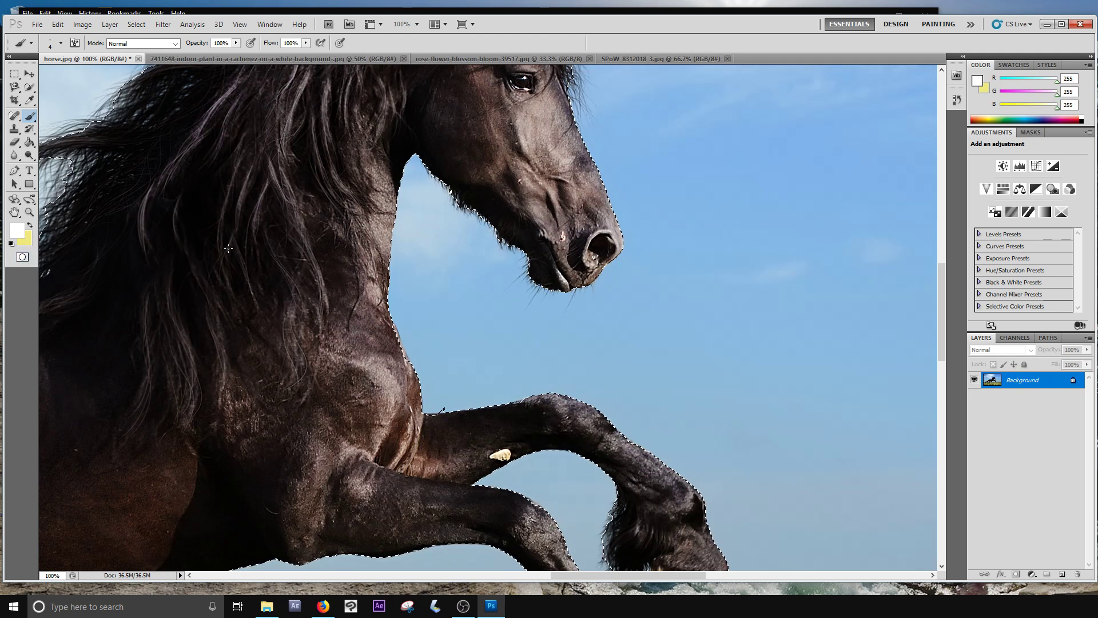
{"action": "left_click_drag", "start_coordinate": [411, 274], "coordinate": [487, 369]}
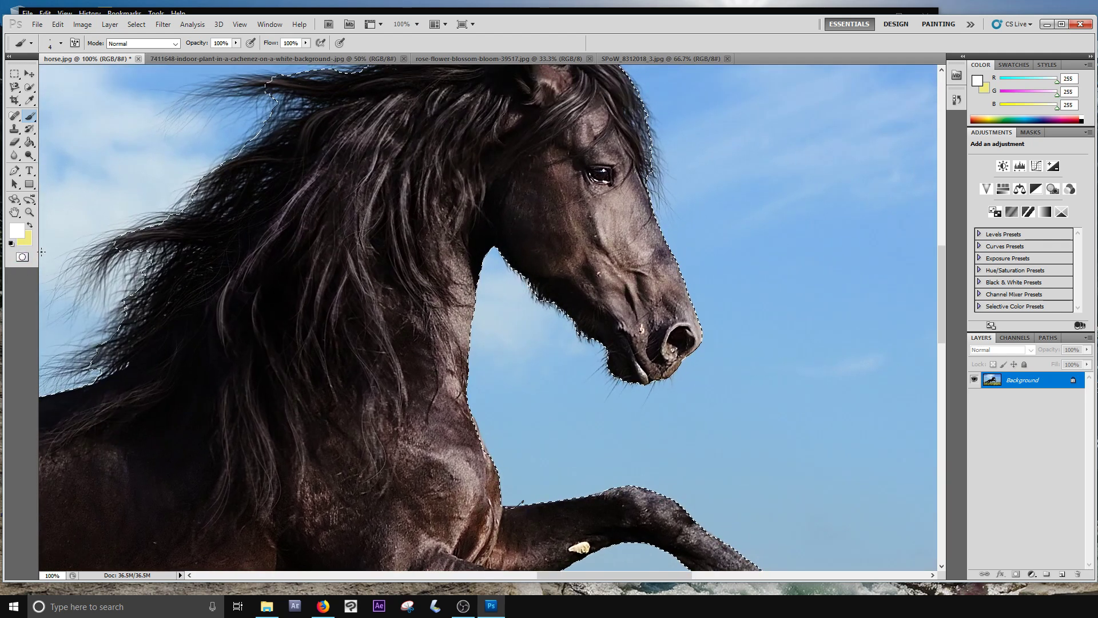
{"action": "key", "text": "ctrl+d"}
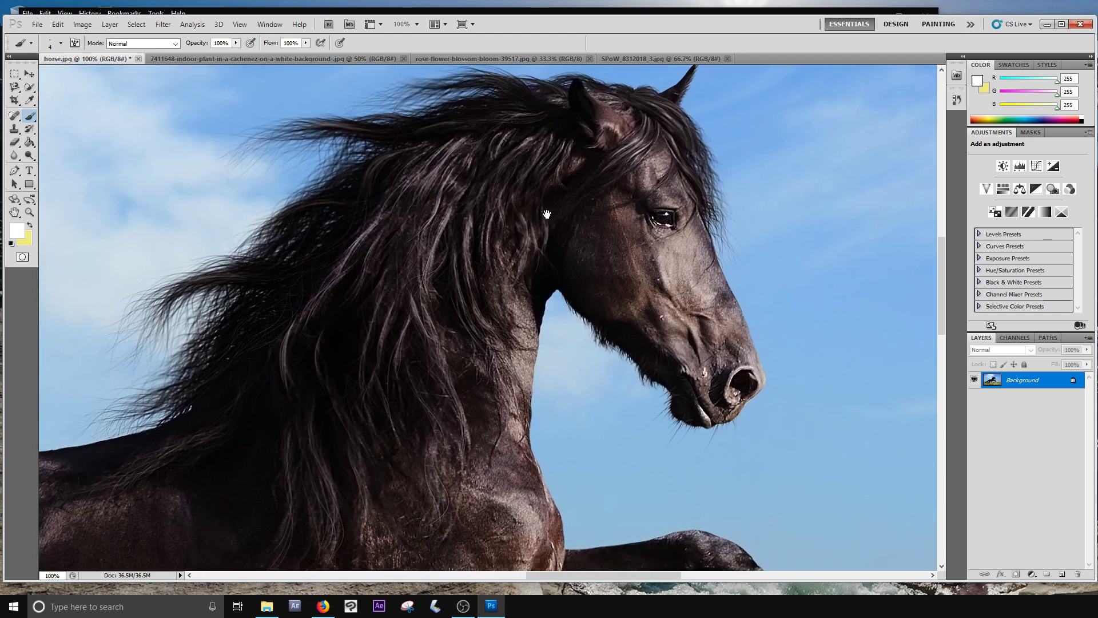
{"action": "key", "text": "ctrl+minus"}
{"action": "key", "text": "ctrl+minus"}
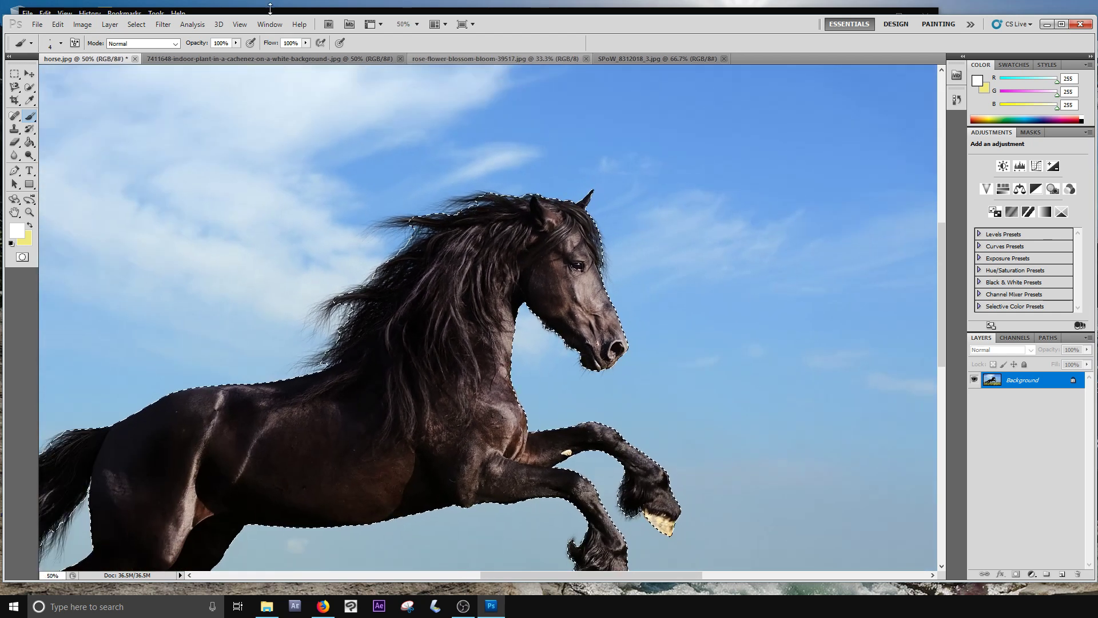
- Check whether Refine Edge is offered with the Marquee, Quick Selection, Brush and Magnetic Lasso tools and among the selection commands
{"action": "left_click", "coordinate": [13, 76]}
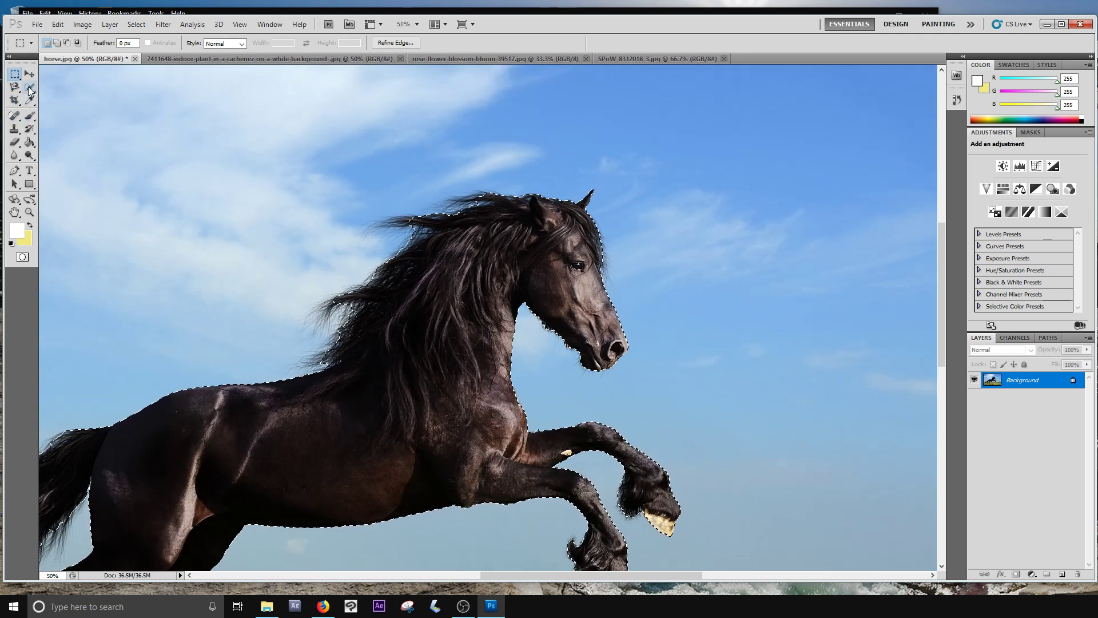
{"action": "left_click", "coordinate": [29, 87]}
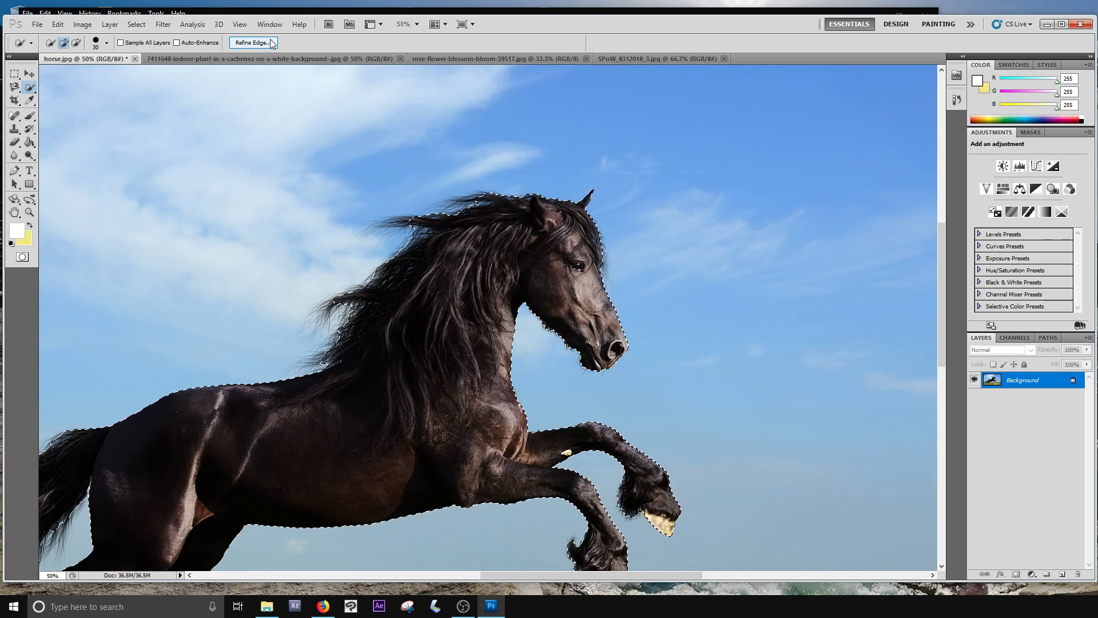
{"action": "left_click", "coordinate": [31, 116]}
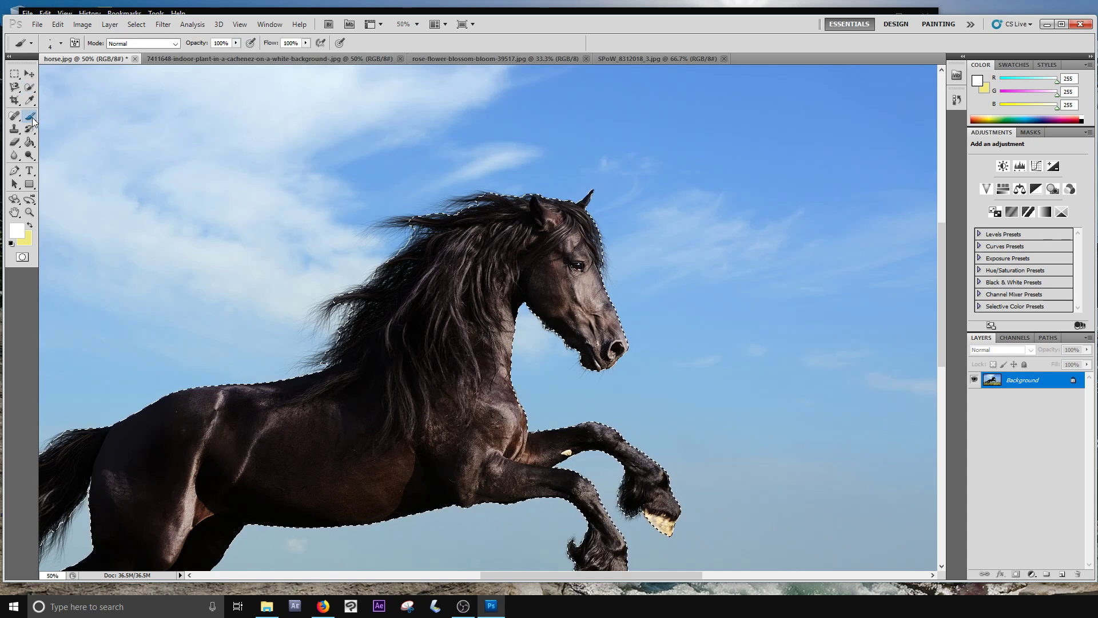
{"action": "left_click", "coordinate": [137, 25]}
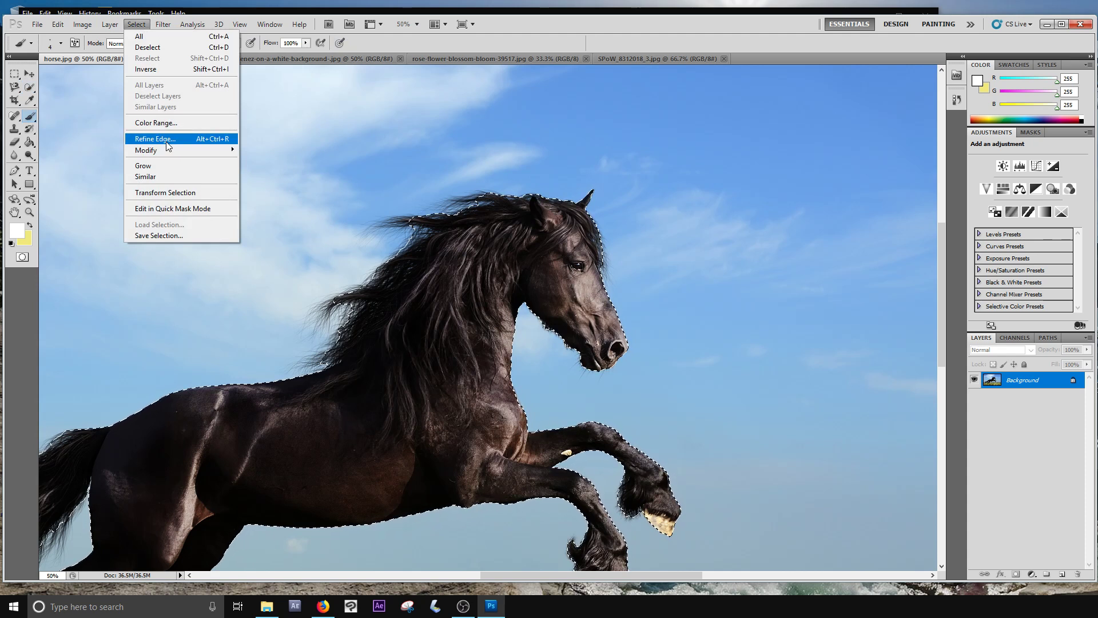
{"action": "left_click", "coordinate": [14, 88]}
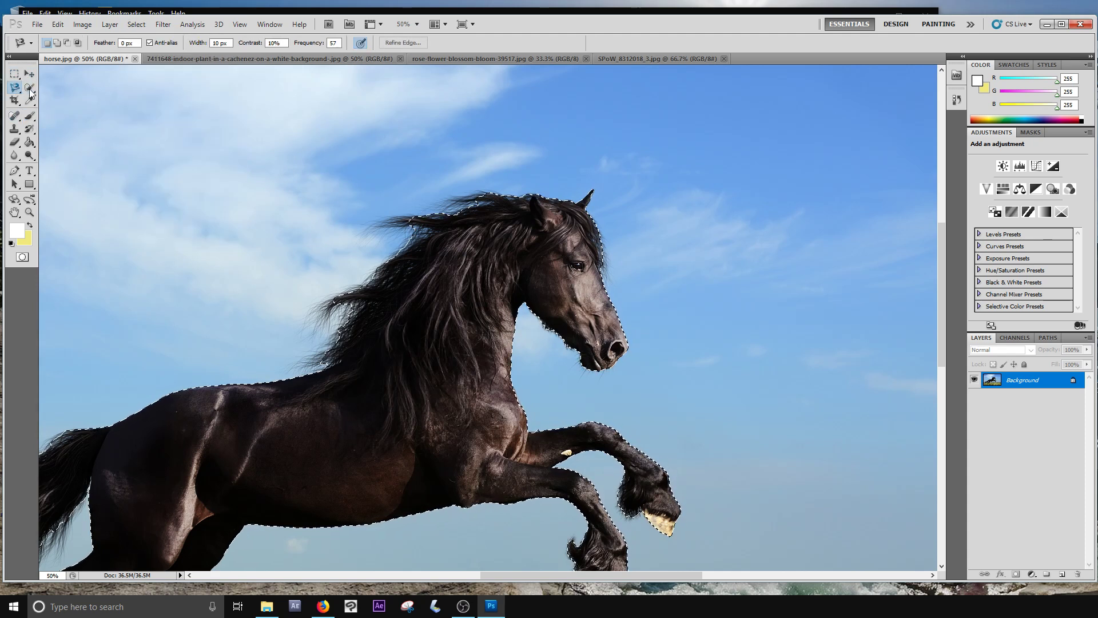
- Open Refine Edge from the Quick Selection tool and compare its view modes, ending with the horse shown On White
{"action": "left_click", "coordinate": [30, 88]}
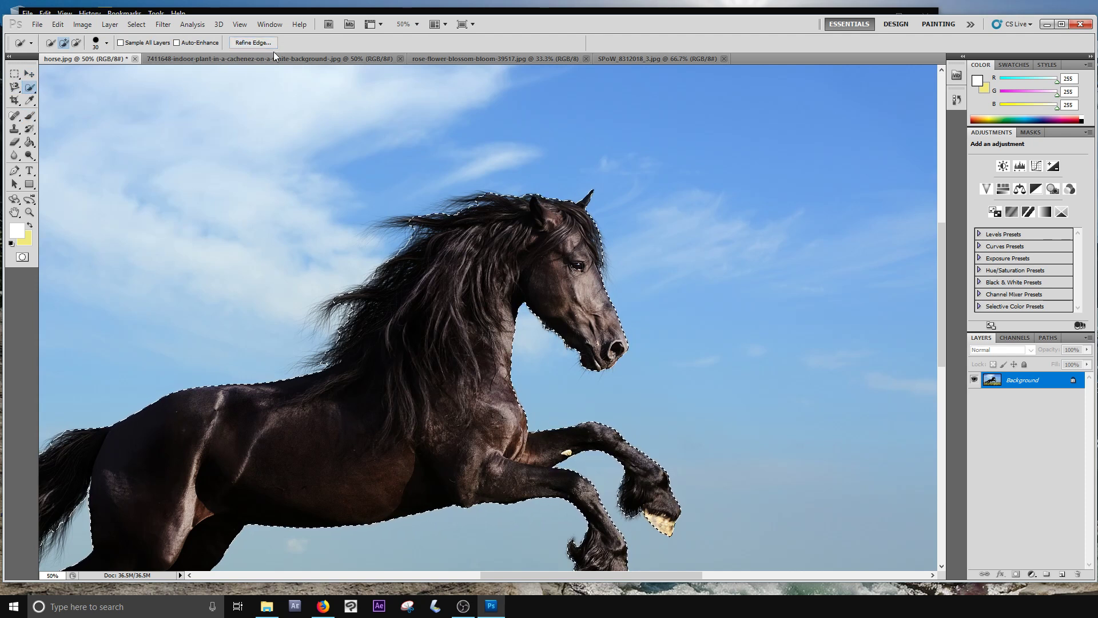
{"action": "left_click", "coordinate": [257, 42]}
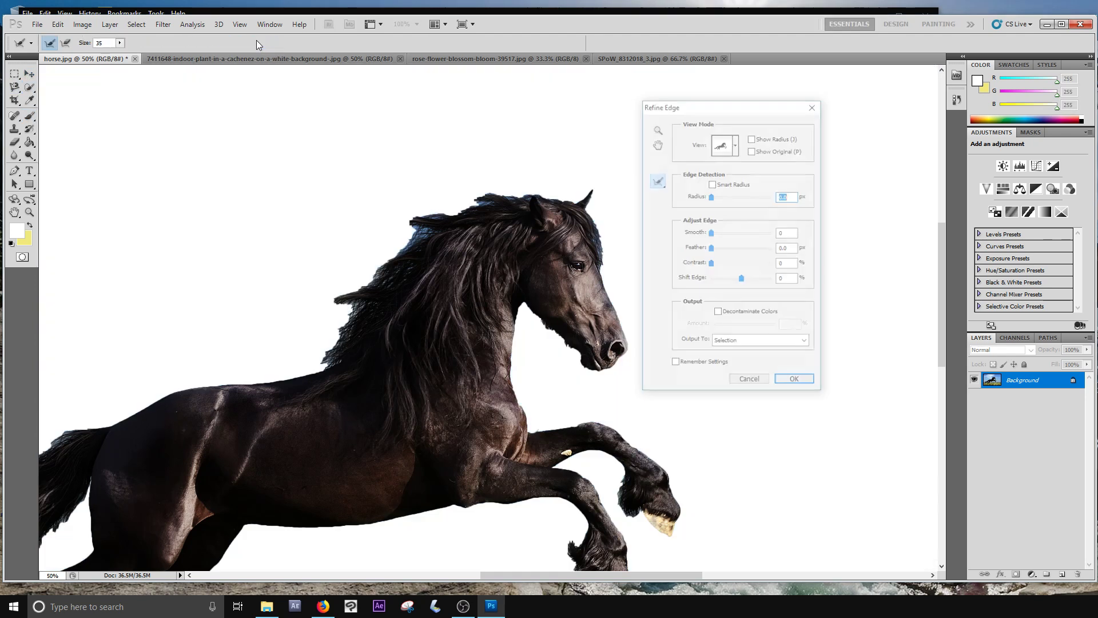
{"action": "left_click_drag", "start_coordinate": [730, 111], "coordinate": [808, 90]}
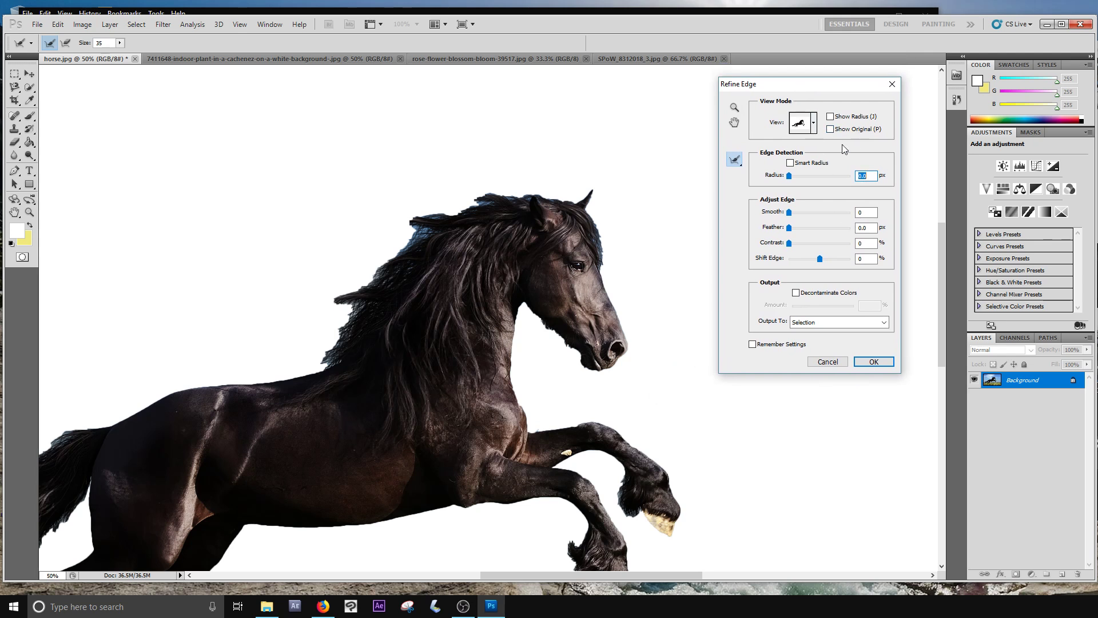
{"action": "left_click", "coordinate": [816, 125]}
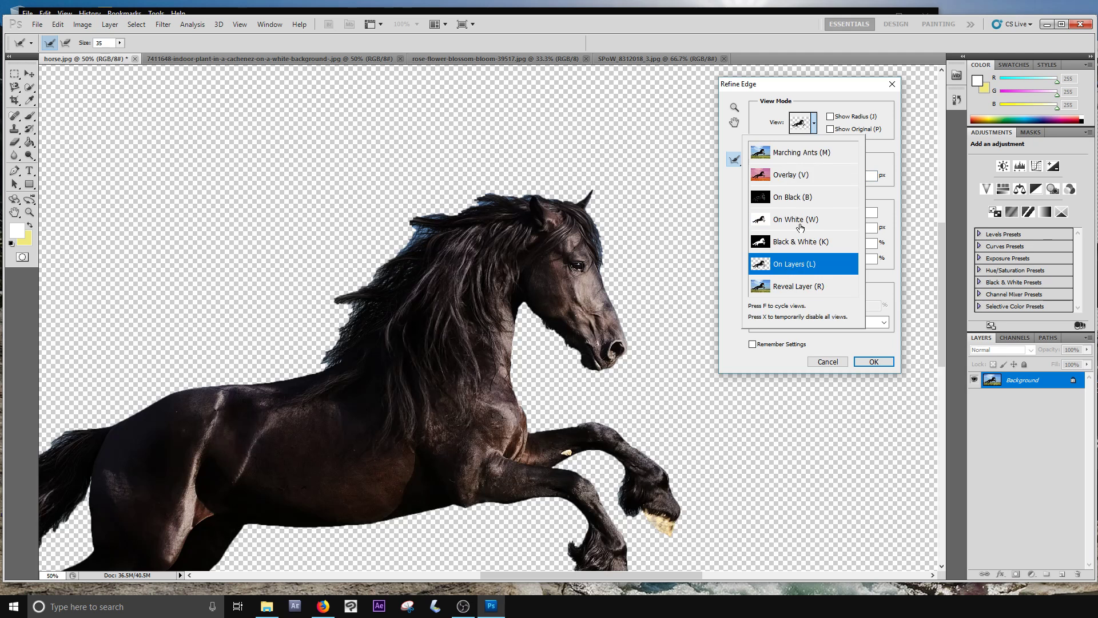
{"action": "left_click", "coordinate": [800, 222]}
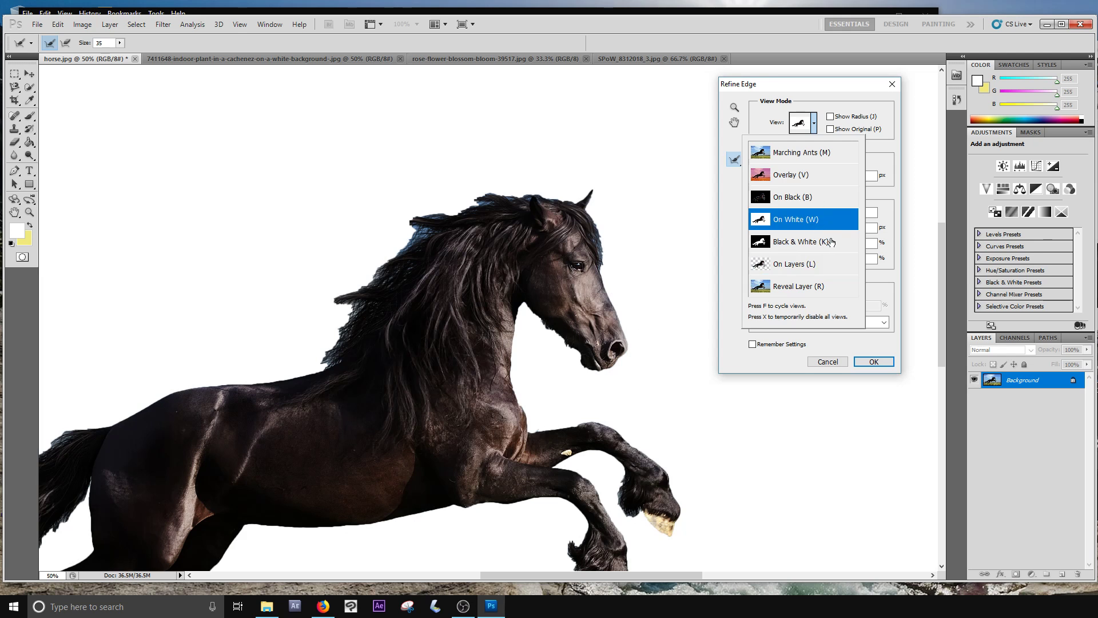
{"action": "left_click", "coordinate": [768, 125]}
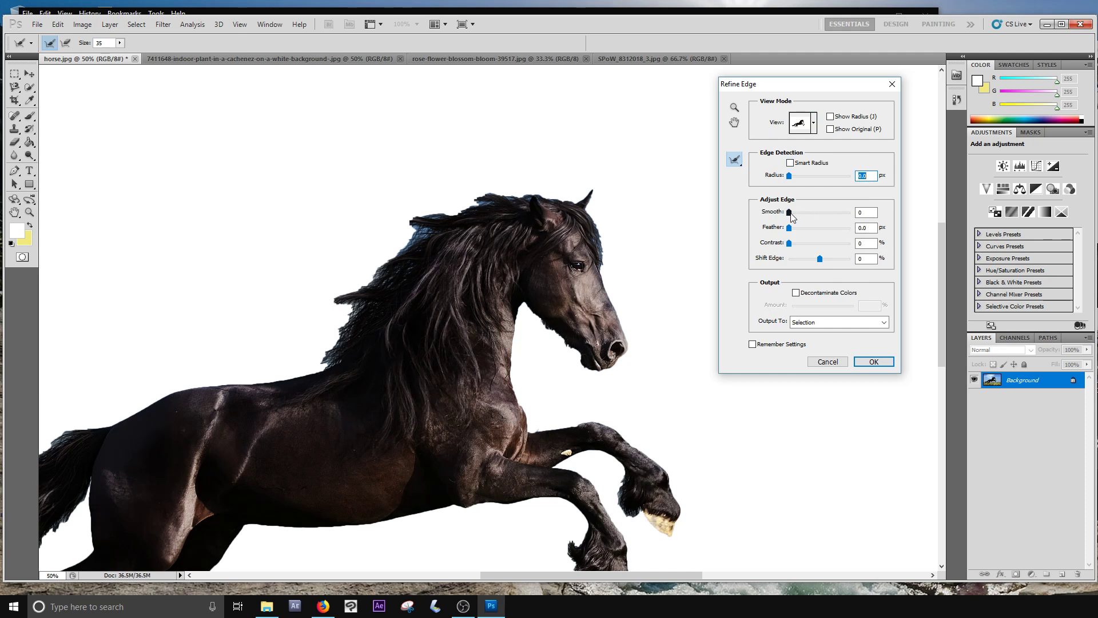
- Try strong smoothing on the horse's selection edge, checking the head and mane up close, and reset Smooth to 0
{"action": "left_click_drag", "start_coordinate": [791, 216], "coordinate": [824, 218]}
{"action": "type", "text": "0"}
{"action": "key", "text": "ctrl+plus"}
{"action": "key", "text": "ctrl+plus"}
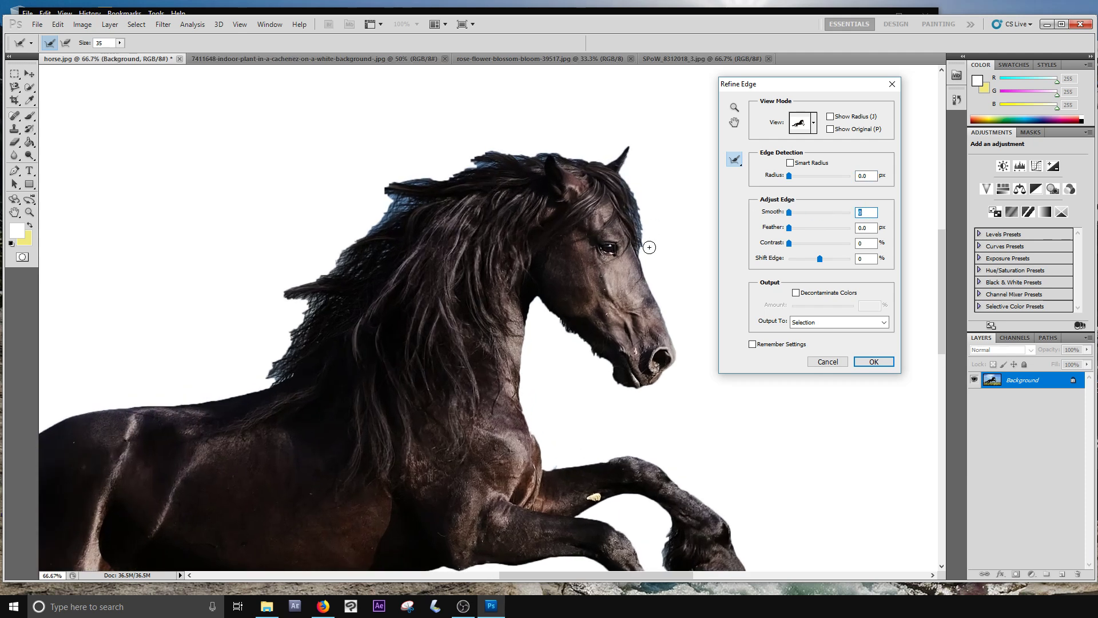
{"action": "left_click_drag", "start_coordinate": [651, 222], "coordinate": [520, 269]}
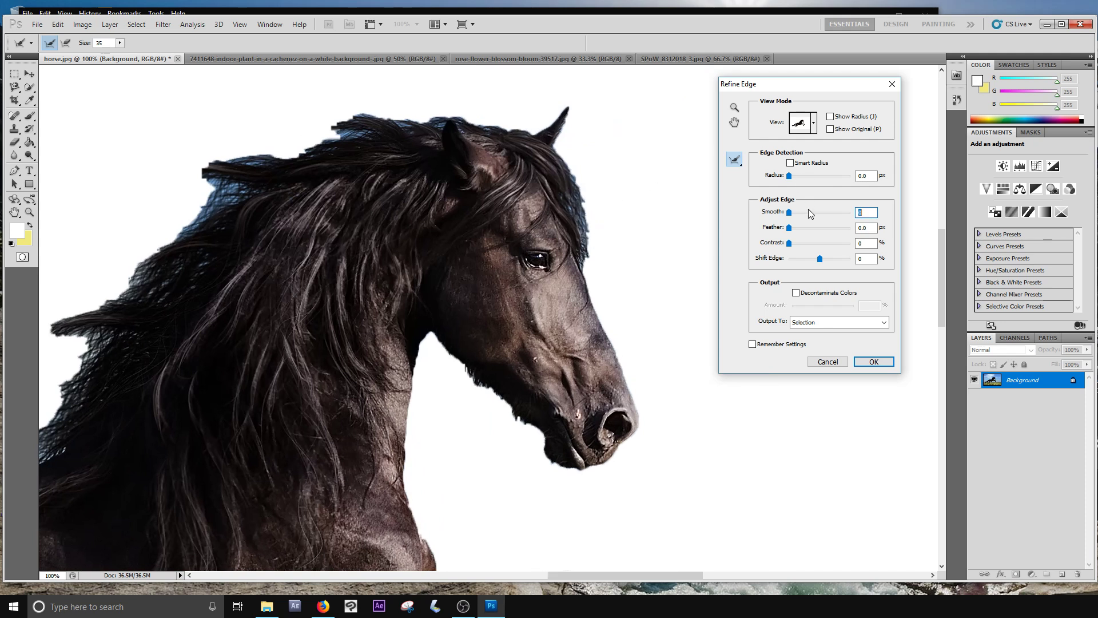
{"action": "left_click_drag", "start_coordinate": [817, 212], "coordinate": [841, 217]}
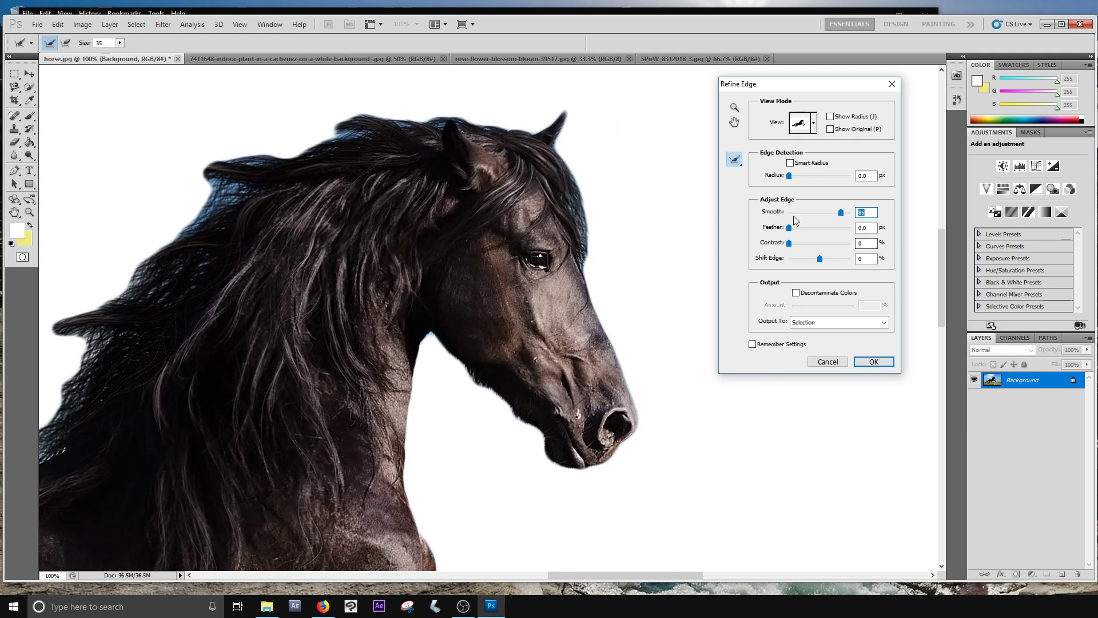
{"action": "left_click_drag", "start_coordinate": [841, 213], "coordinate": [788, 218]}
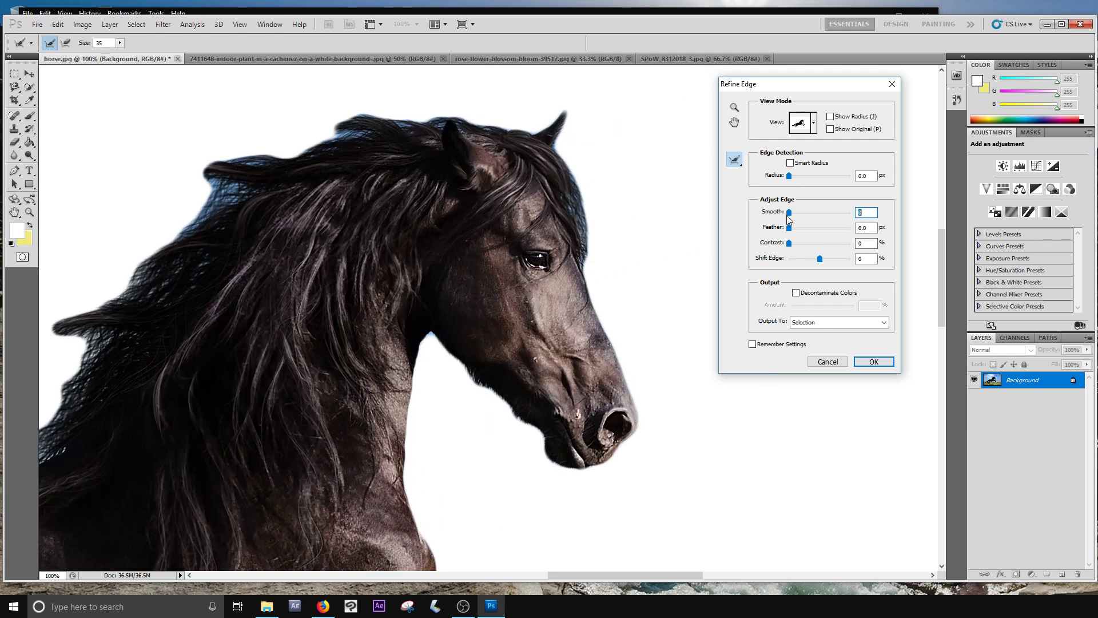
- Try a feather of about 7 px and a contrast of 99% on the selection edge, and reset both to 0
{"action": "left_click", "coordinate": [812, 229]}
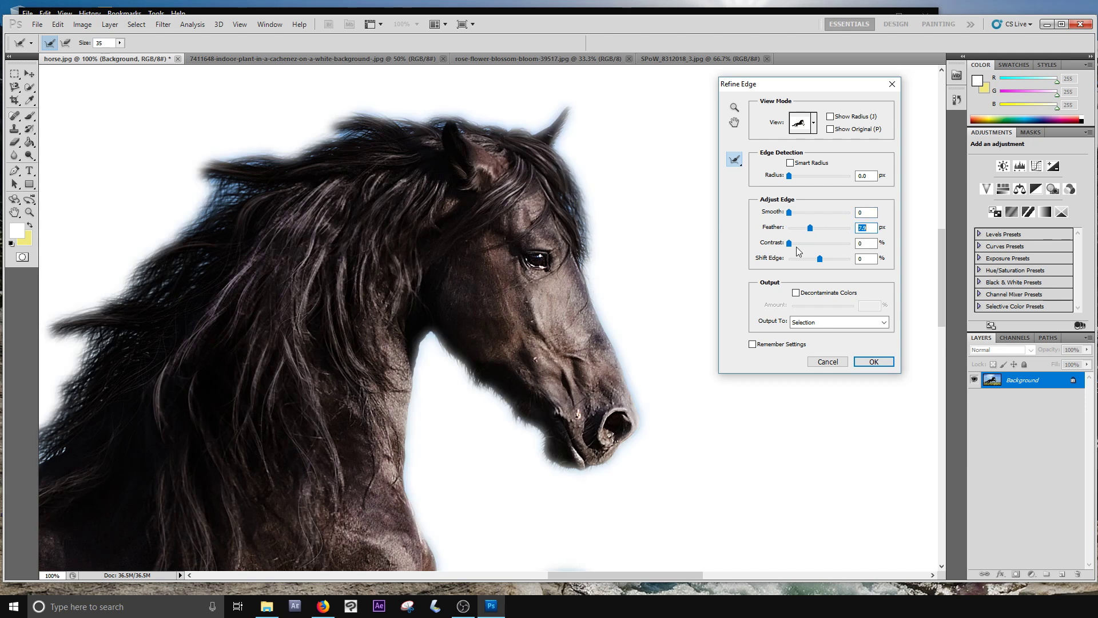
{"action": "left_click_drag", "start_coordinate": [810, 228], "coordinate": [828, 244]}
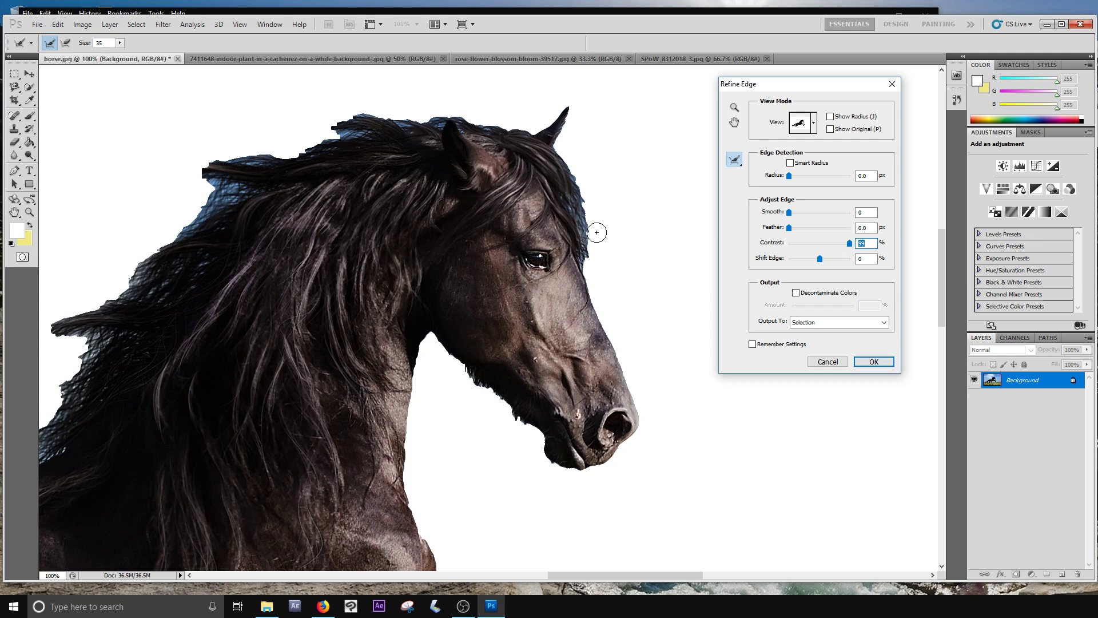
{"action": "left_click", "coordinate": [792, 244]}
- Try shifting the selection edge inward, reset Shift Edge to 0 and cancel Refine Edge
{"action": "left_click", "coordinate": [809, 259]}
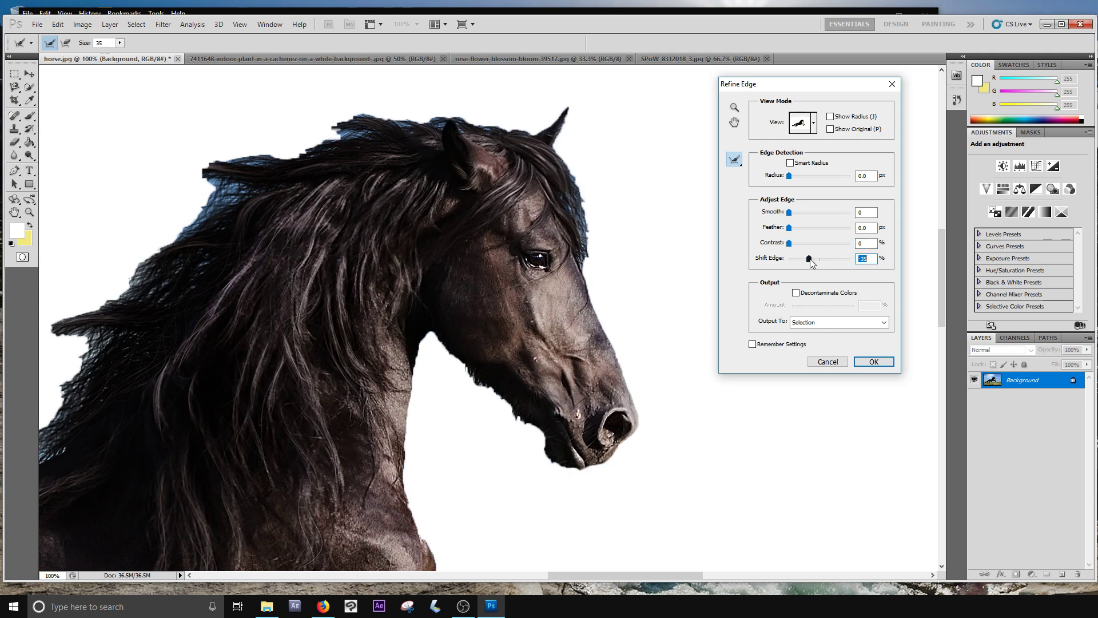
{"action": "mouse_move", "coordinate": [799, 262]}
{"action": "left_mouse_down"}
{"action": "mouse_move", "coordinate": [787, 267]}
{"action": "mouse_move", "coordinate": [852, 261]}
{"action": "mouse_move", "coordinate": [818, 261]}
{"action": "left_mouse_up"}
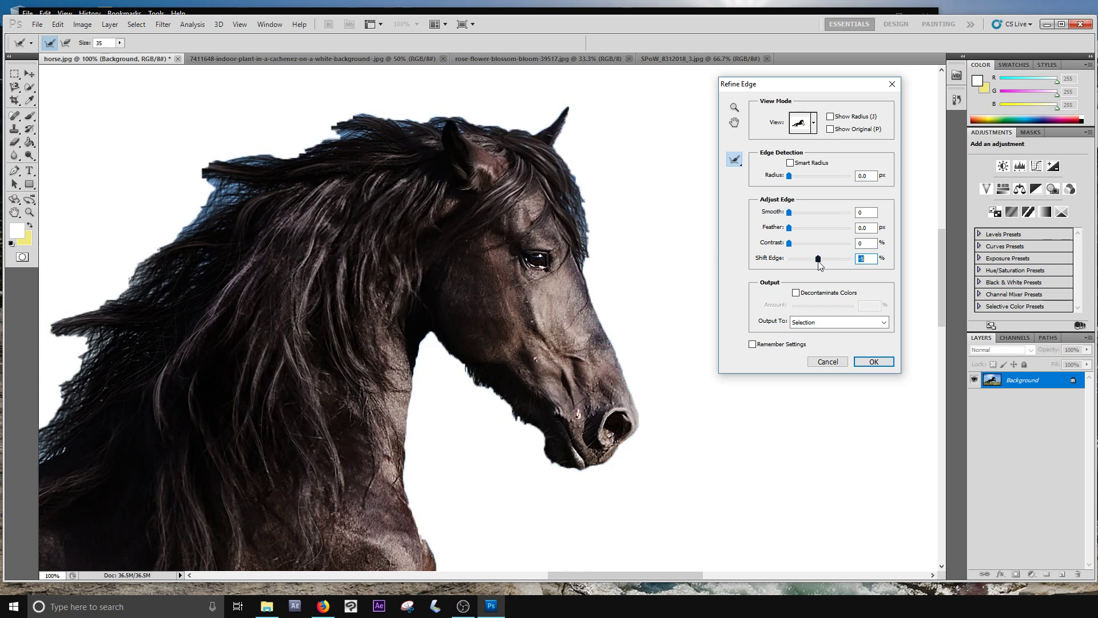
{"action": "type", "text": "0"}
{"action": "left_click", "coordinate": [827, 361]}
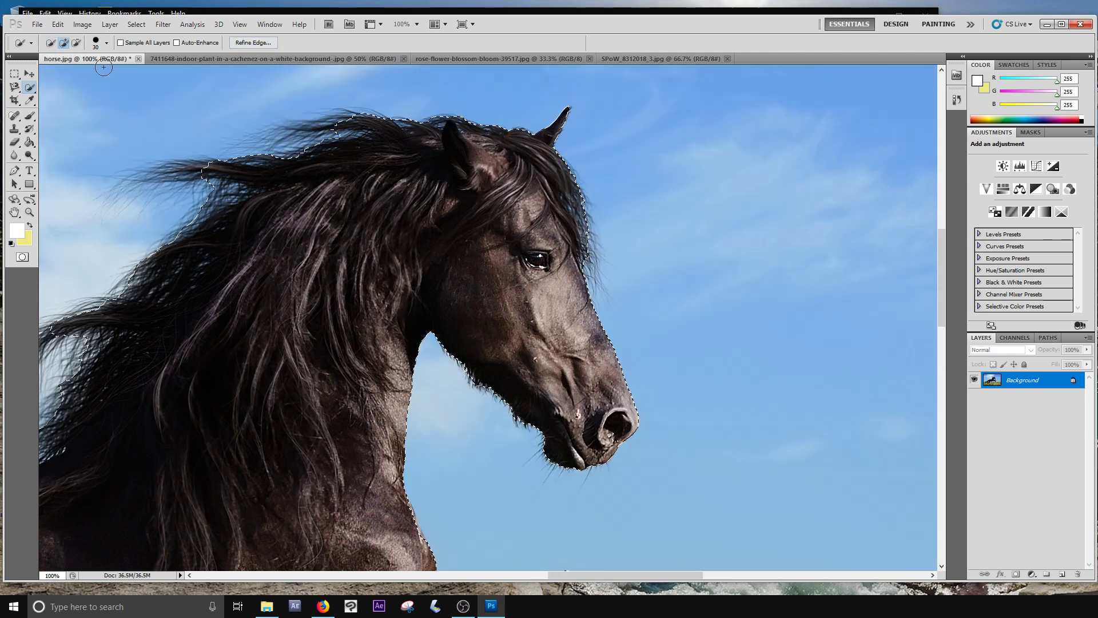
- Turn on Auto-Enhance for Quick Selection, test it at the top of the mane, and deselect the horse
{"action": "left_click", "coordinate": [177, 42]}
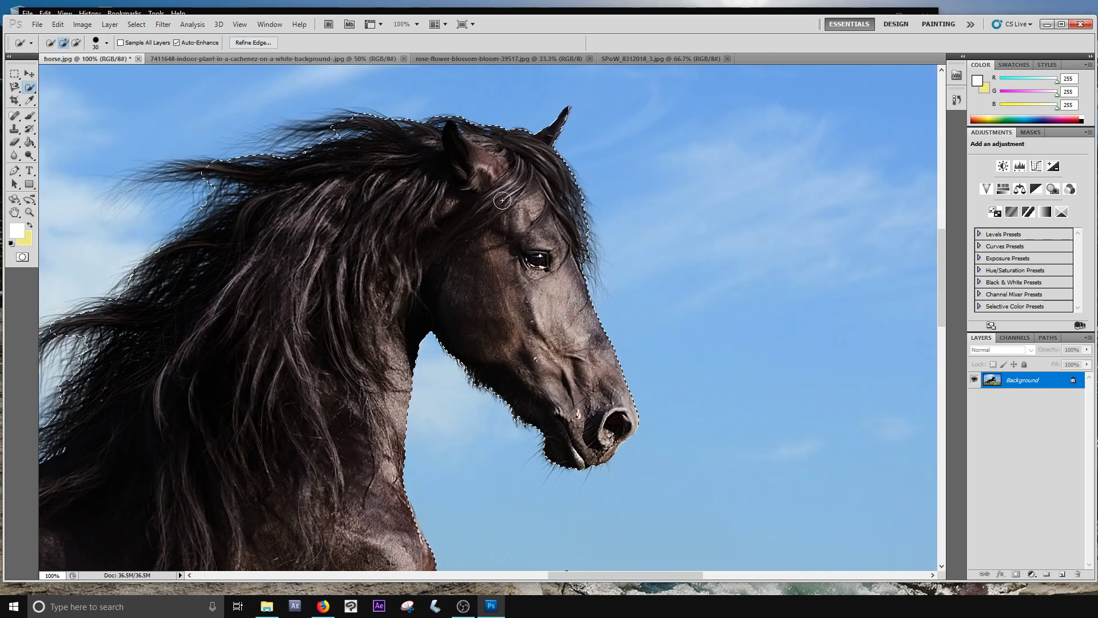
{"action": "left_click", "coordinate": [452, 135]}
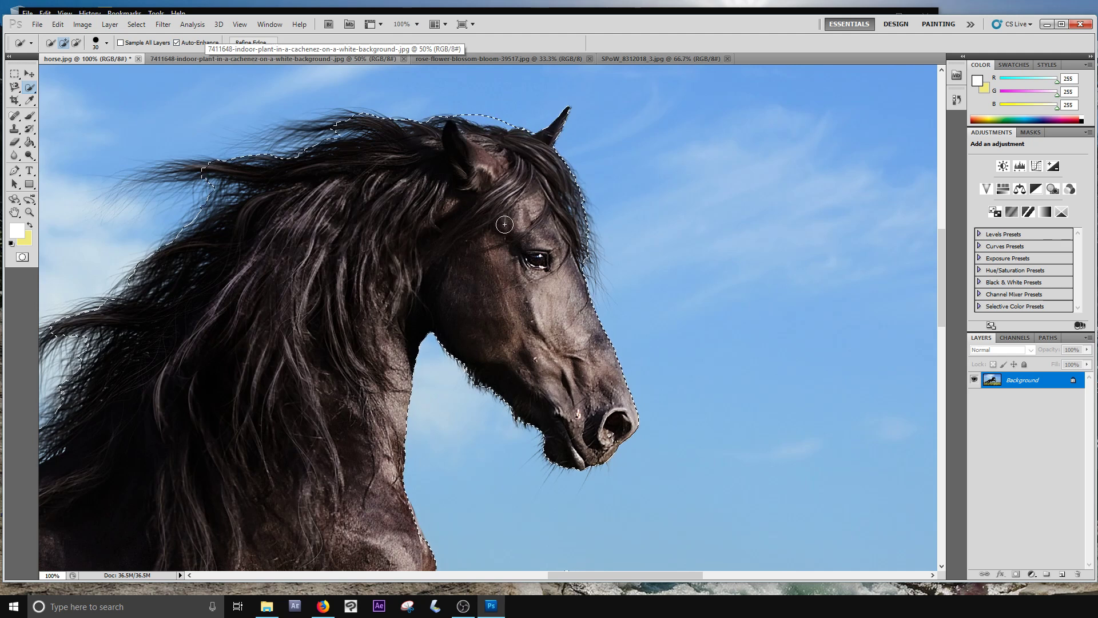
{"action": "key", "text": "ctrl+d"}
- Select the horse's head, mane, neck, chest and upper forelegs with the Quick Selection tool
{"action": "mouse_move", "coordinate": [492, 209]}
{"action": "left_mouse_down"}
{"action": "mouse_move", "coordinate": [333, 185]}
{"action": "mouse_move", "coordinate": [420, 173]}
{"action": "mouse_move", "coordinate": [559, 331]}
{"action": "left_mouse_up"}
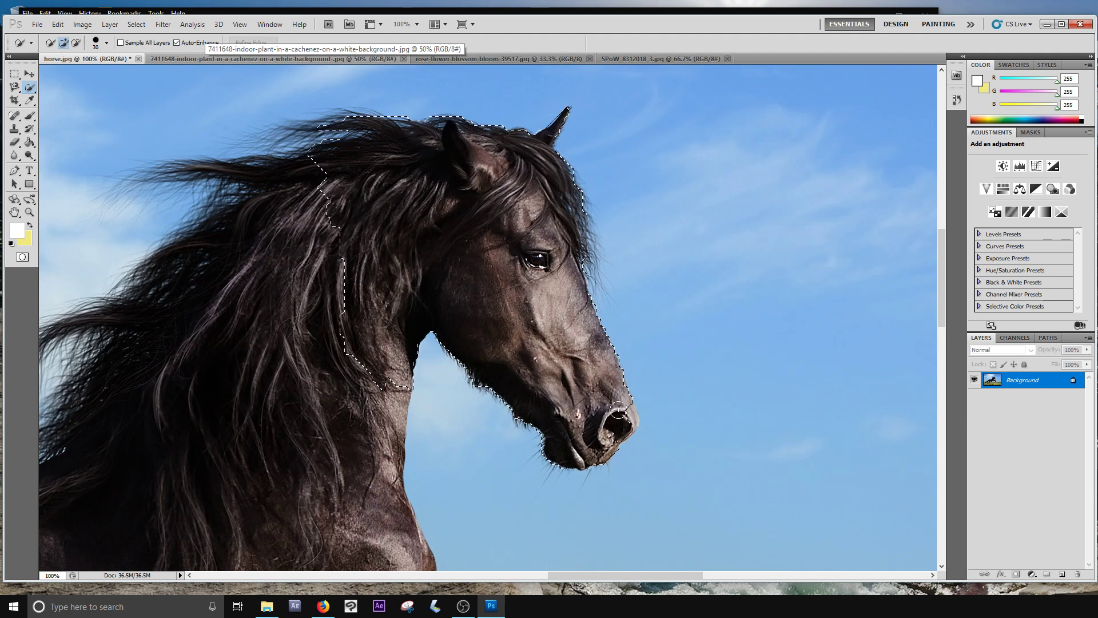
{"action": "left_click_drag", "start_coordinate": [338, 216], "coordinate": [234, 226]}
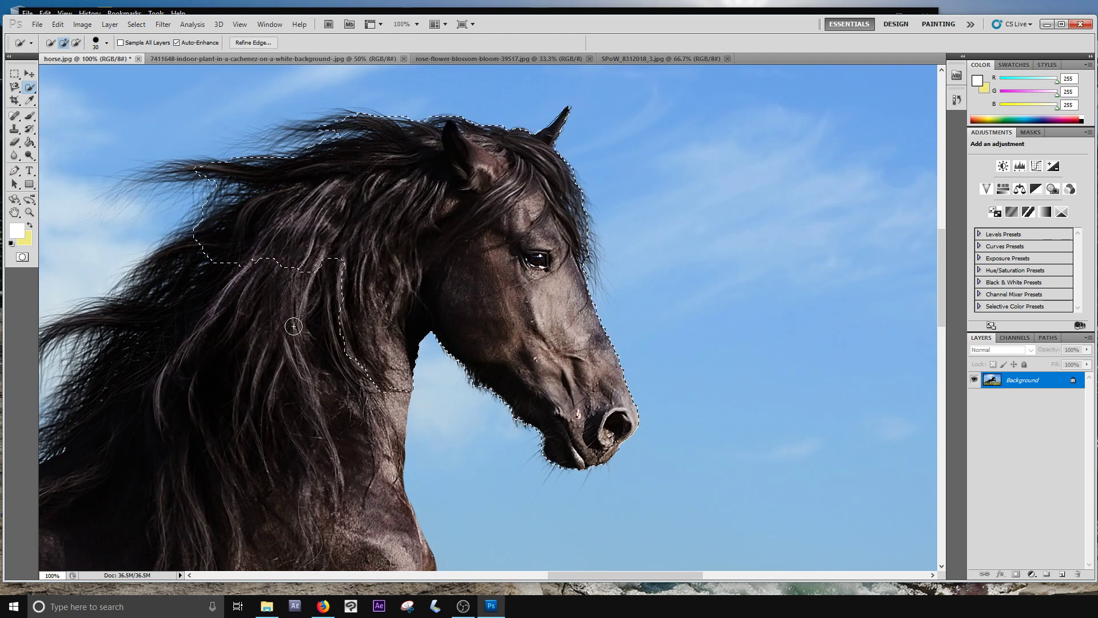
{"action": "mouse_move", "coordinate": [294, 326]}
{"action": "left_mouse_down"}
{"action": "mouse_move", "coordinate": [307, 488]}
{"action": "mouse_move", "coordinate": [268, 470]}
{"action": "mouse_move", "coordinate": [281, 473]}
{"action": "mouse_move", "coordinate": [434, 318]}
{"action": "left_mouse_up"}
{"action": "key", "text": "space"}
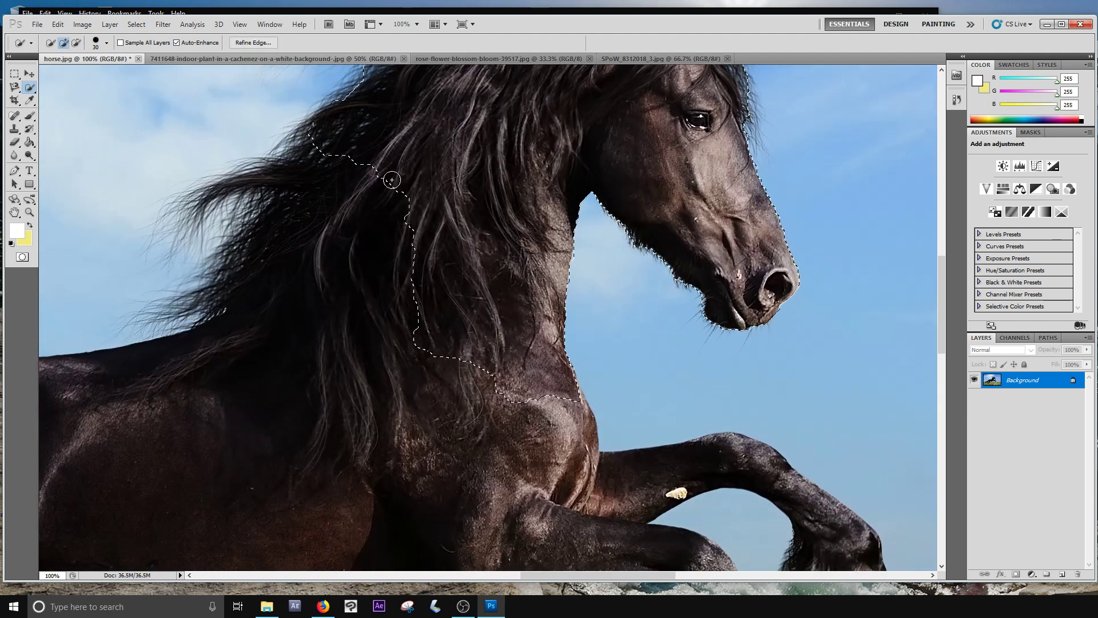
{"action": "mouse_move", "coordinate": [391, 180]}
{"action": "left_mouse_down"}
{"action": "mouse_move", "coordinate": [272, 338]}
{"action": "mouse_move", "coordinate": [269, 327]}
{"action": "mouse_move", "coordinate": [401, 428]}
{"action": "mouse_move", "coordinate": [507, 477]}
{"action": "mouse_move", "coordinate": [567, 486]}
{"action": "mouse_move", "coordinate": [683, 473]}
{"action": "left_mouse_up"}
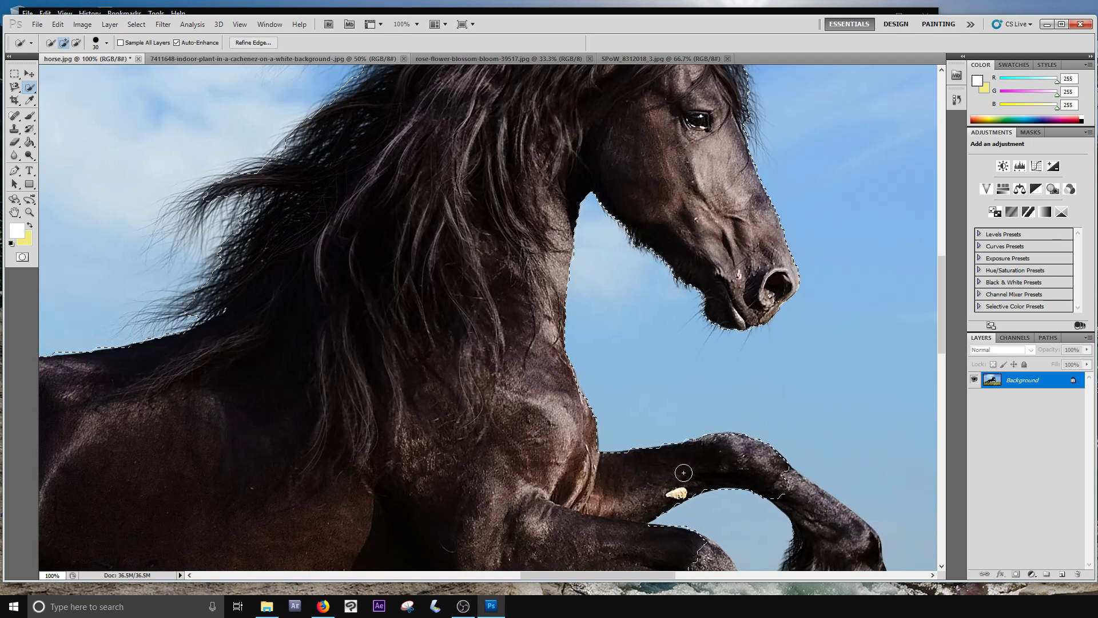
- Extend the quick selection along the belly and down both front legs, including the pale hooves
{"action": "key", "text": "space"}
{"action": "left_click_drag", "start_coordinate": [779, 489], "coordinate": [659, 374]}
{"action": "mouse_move", "coordinate": [583, 454]}
{"action": "left_mouse_down"}
{"action": "mouse_move", "coordinate": [625, 514]}
{"action": "mouse_move", "coordinate": [612, 486]}
{"action": "left_mouse_up"}
{"action": "key", "text": "space"}
{"action": "key", "text": "ctrl+minus"}
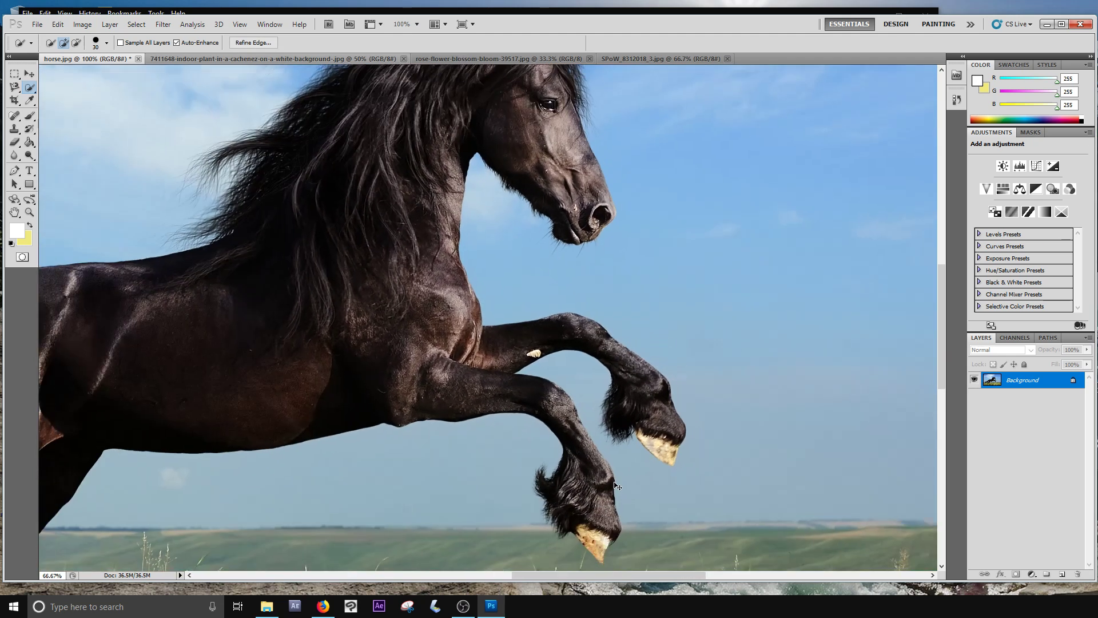
{"action": "key", "text": "ctrl+minus"}
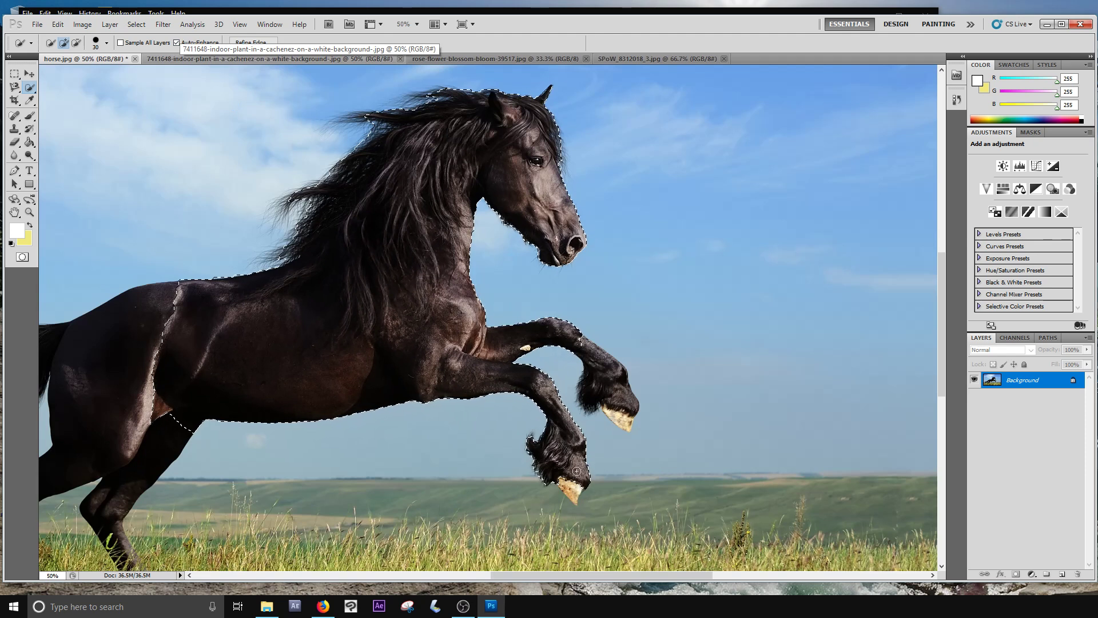
{"action": "left_click", "coordinate": [609, 374]}
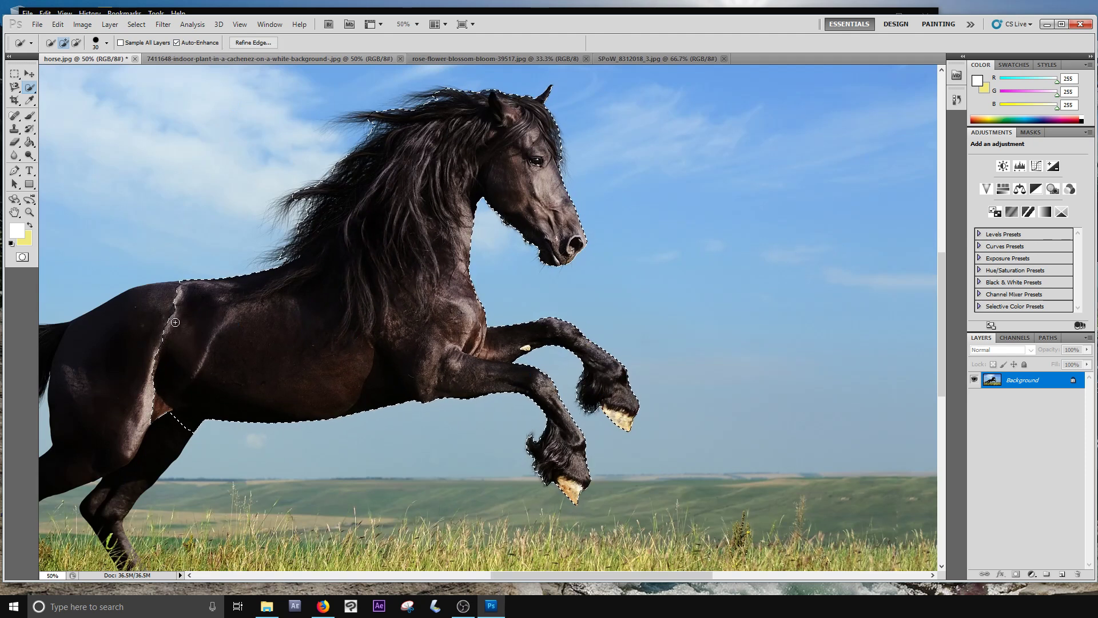
- Add the horse's hindquarters, hind legs and tail to the quick selection
{"action": "mouse_move", "coordinate": [175, 322]}
{"action": "left_mouse_down"}
{"action": "mouse_move", "coordinate": [134, 365]}
{"action": "mouse_move", "coordinate": [123, 402]}
{"action": "left_mouse_up"}
{"action": "left_click_drag", "start_coordinate": [211, 378], "coordinate": [399, 339]}
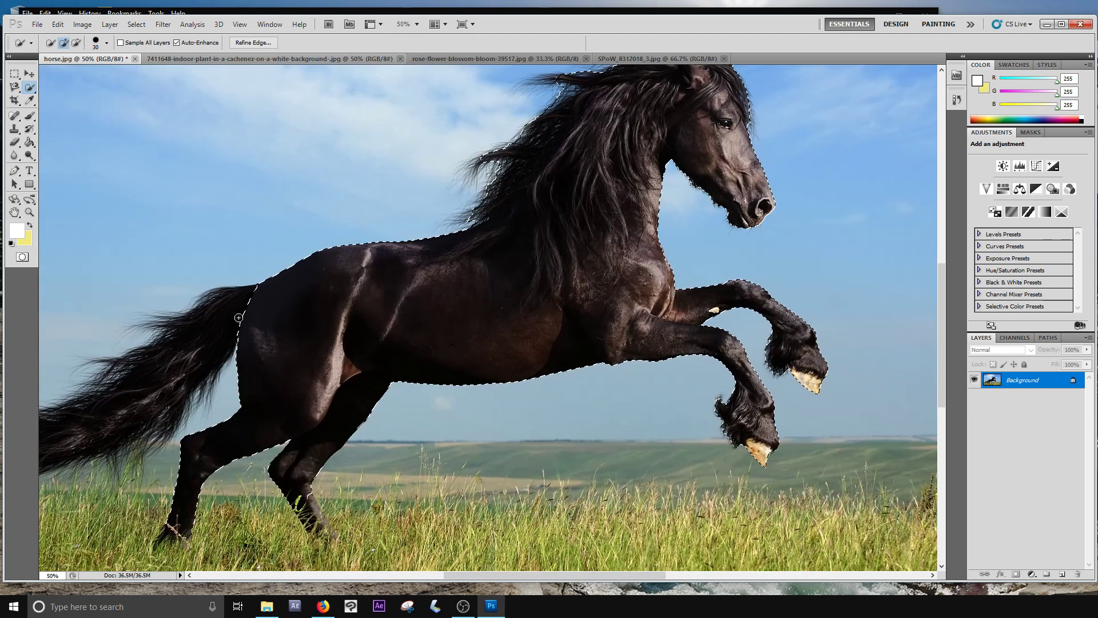
{"action": "mouse_move", "coordinate": [238, 318]}
{"action": "left_mouse_down"}
{"action": "mouse_move", "coordinate": [193, 333]}
{"action": "mouse_move", "coordinate": [86, 435]}
{"action": "left_mouse_up"}
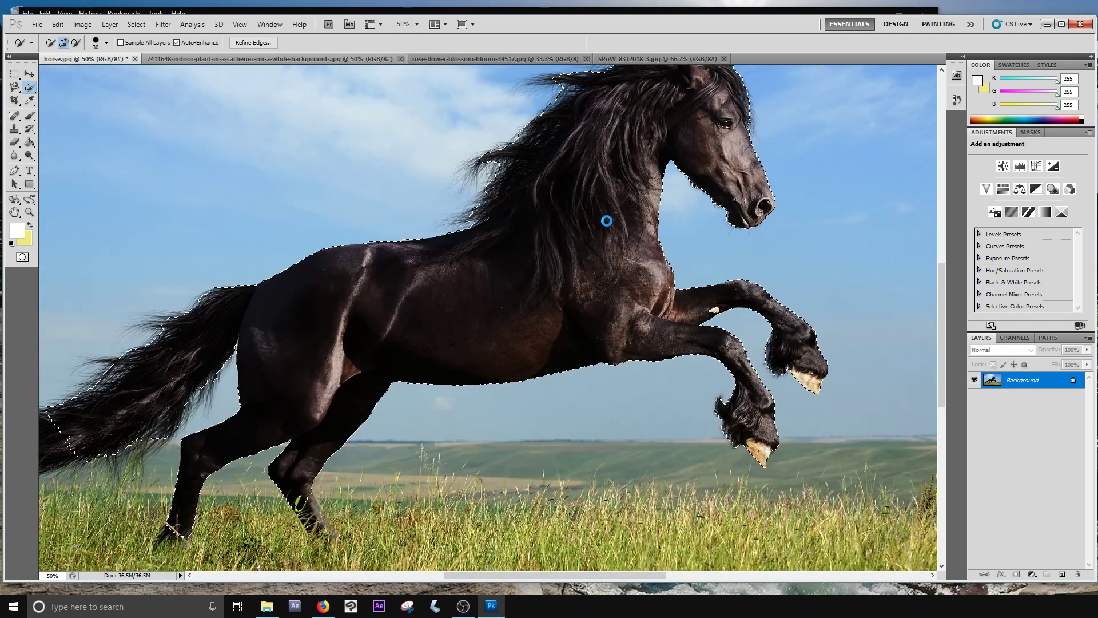
- Open Refine Edge on the horse selection and paint the refinement brush along the mane's outer edge, from the head down to the back
{"action": "key", "text": "ctrl+alt+r"}
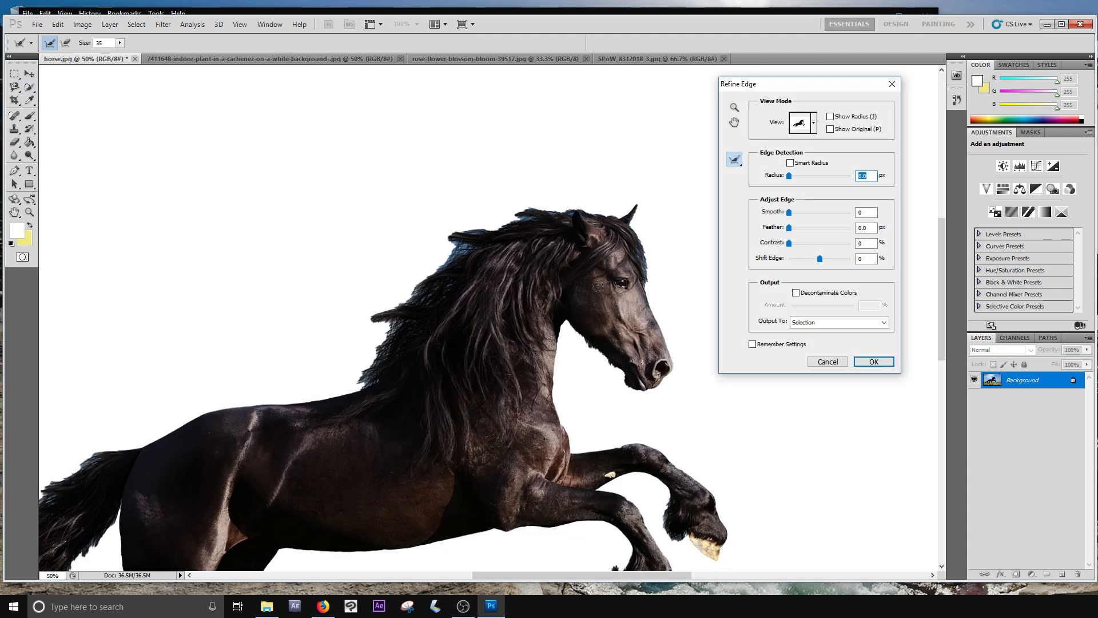
{"action": "key", "text": "ctrl+plus"}
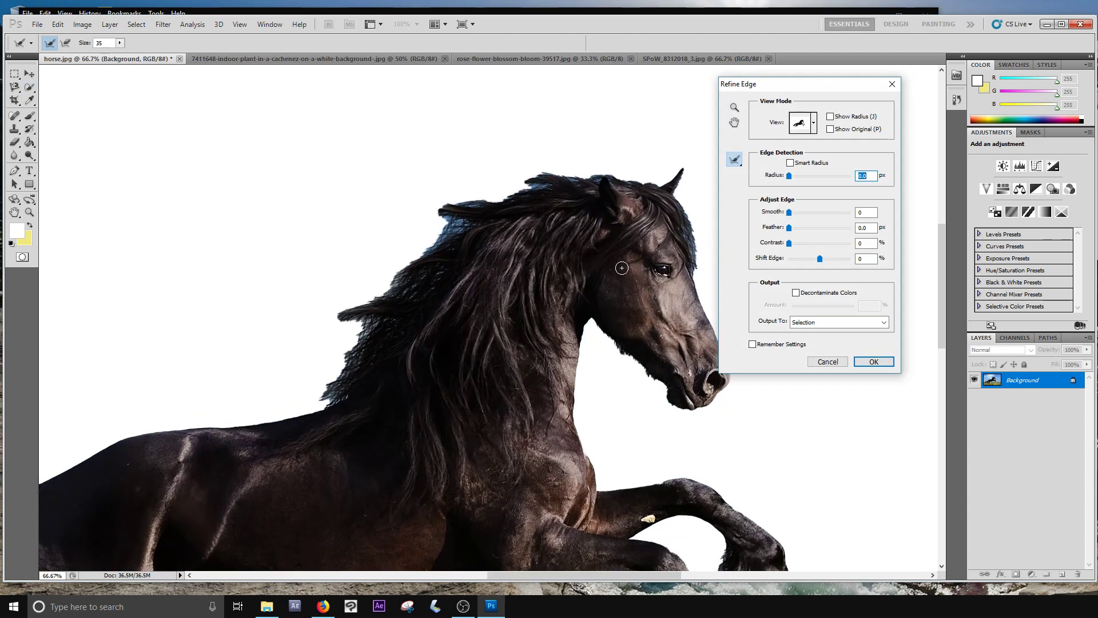
{"action": "left_click_drag", "start_coordinate": [622, 268], "coordinate": [511, 237]}
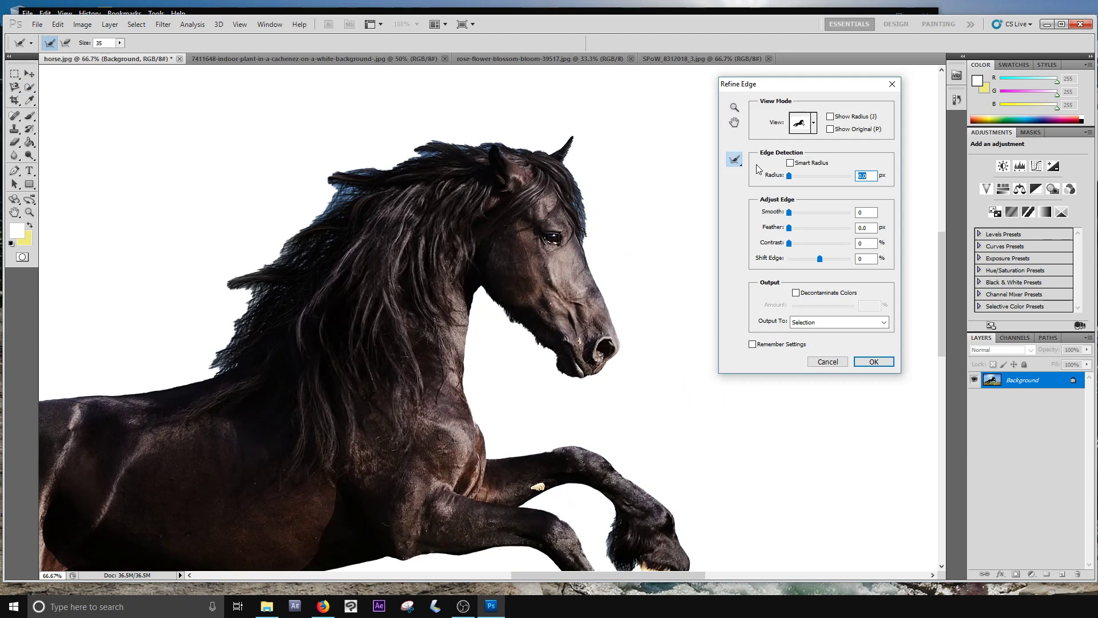
{"action": "left_click_drag", "start_coordinate": [777, 86], "coordinate": [799, 80]}
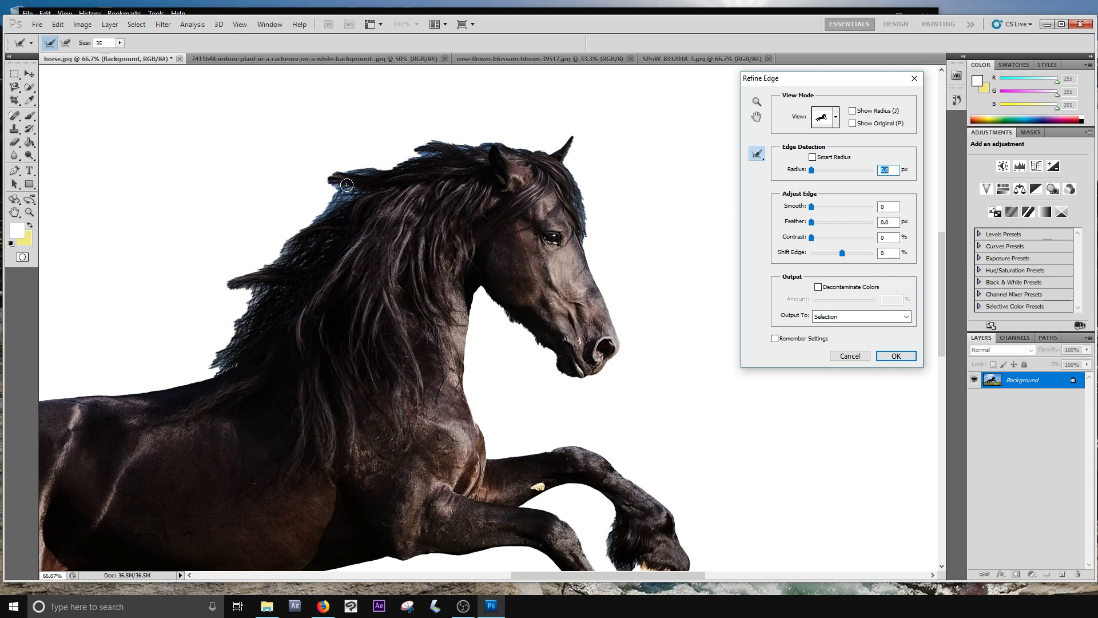
{"action": "mouse_move", "coordinate": [342, 177]}
{"action": "left_mouse_down"}
{"action": "mouse_move", "coordinate": [287, 191]}
{"action": "mouse_move", "coordinate": [320, 170]}
{"action": "mouse_move", "coordinate": [278, 188]}
{"action": "mouse_move", "coordinate": [435, 145]}
{"action": "mouse_move", "coordinate": [376, 151]}
{"action": "mouse_move", "coordinate": [470, 140]}
{"action": "mouse_move", "coordinate": [426, 138]}
{"action": "mouse_move", "coordinate": [536, 146]}
{"action": "mouse_move", "coordinate": [497, 144]}
{"action": "mouse_move", "coordinate": [540, 150]}
{"action": "left_mouse_up"}
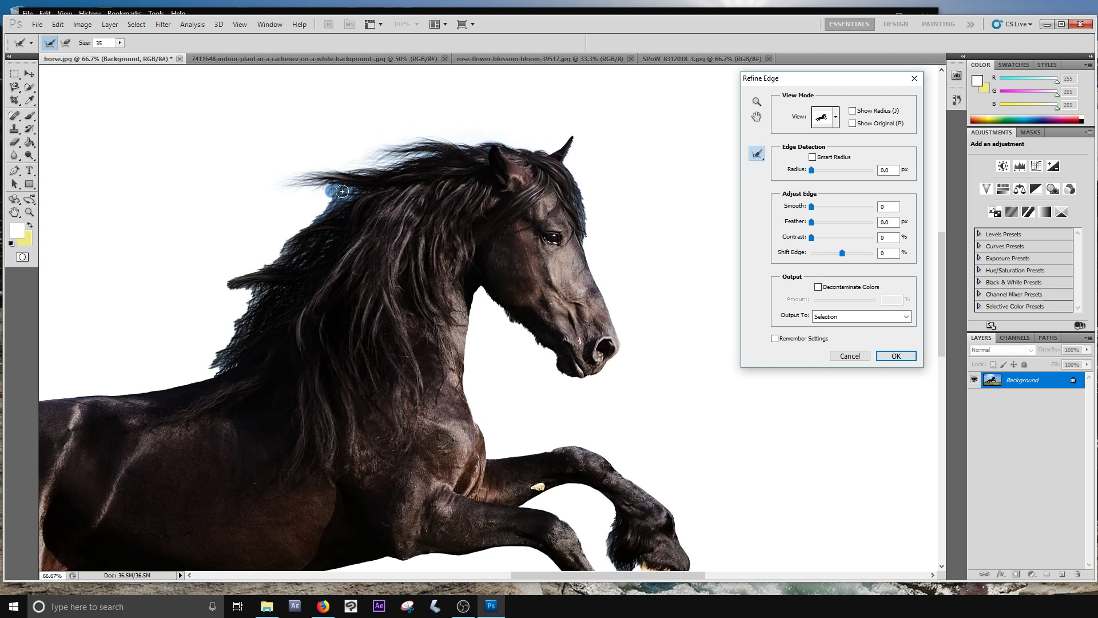
{"action": "mouse_move", "coordinate": [323, 206]}
{"action": "left_mouse_down"}
{"action": "mouse_move", "coordinate": [303, 195]}
{"action": "mouse_move", "coordinate": [336, 186]}
{"action": "mouse_move", "coordinate": [308, 213]}
{"action": "mouse_move", "coordinate": [307, 189]}
{"action": "mouse_move", "coordinate": [294, 190]}
{"action": "mouse_move", "coordinate": [326, 190]}
{"action": "mouse_move", "coordinate": [311, 199]}
{"action": "mouse_move", "coordinate": [351, 187]}
{"action": "mouse_move", "coordinate": [294, 236]}
{"action": "mouse_move", "coordinate": [363, 219]}
{"action": "mouse_move", "coordinate": [335, 214]}
{"action": "mouse_move", "coordinate": [278, 236]}
{"action": "mouse_move", "coordinate": [271, 265]}
{"action": "mouse_move", "coordinate": [301, 223]}
{"action": "mouse_move", "coordinate": [273, 253]}
{"action": "mouse_move", "coordinate": [305, 233]}
{"action": "mouse_move", "coordinate": [324, 240]}
{"action": "mouse_move", "coordinate": [308, 254]}
{"action": "mouse_move", "coordinate": [322, 236]}
{"action": "mouse_move", "coordinate": [300, 261]}
{"action": "mouse_move", "coordinate": [204, 286]}
{"action": "mouse_move", "coordinate": [194, 307]}
{"action": "mouse_move", "coordinate": [237, 283]}
{"action": "mouse_move", "coordinate": [203, 302]}
{"action": "mouse_move", "coordinate": [269, 283]}
{"action": "mouse_move", "coordinate": [221, 307]}
{"action": "mouse_move", "coordinate": [277, 281]}
{"action": "mouse_move", "coordinate": [279, 295]}
{"action": "mouse_move", "coordinate": [207, 336]}
{"action": "mouse_move", "coordinate": [251, 301]}
{"action": "mouse_move", "coordinate": [218, 305]}
{"action": "mouse_move", "coordinate": [218, 315]}
{"action": "mouse_move", "coordinate": [228, 291]}
{"action": "mouse_move", "coordinate": [201, 356]}
{"action": "mouse_move", "coordinate": [232, 330]}
{"action": "mouse_move", "coordinate": [201, 373]}
{"action": "mouse_move", "coordinate": [224, 363]}
{"action": "mouse_move", "coordinate": [182, 376]}
{"action": "mouse_move", "coordinate": [231, 339]}
{"action": "mouse_move", "coordinate": [244, 314]}
{"action": "mouse_move", "coordinate": [177, 370]}
{"action": "mouse_move", "coordinate": [262, 306]}
{"action": "left_mouse_up"}
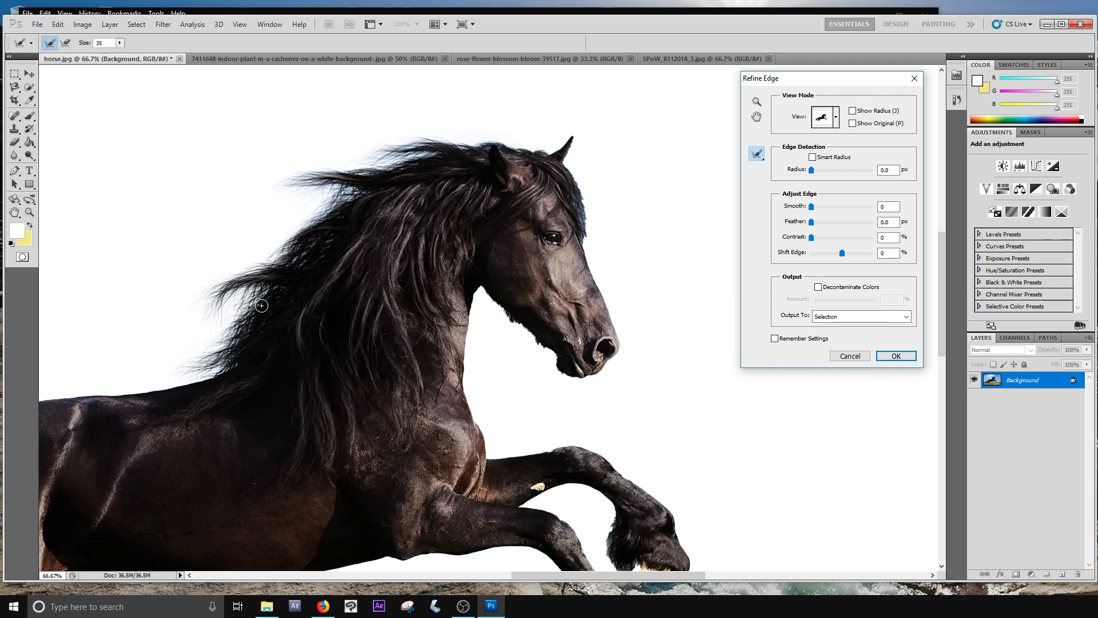
- Paint the refinement brush over the horse's forelock, jaw and nose edges, keeping the On White view
{"action": "left_click_drag", "start_coordinate": [478, 142], "coordinate": [499, 138]}
{"action": "left_click_drag", "start_coordinate": [571, 166], "coordinate": [589, 234]}
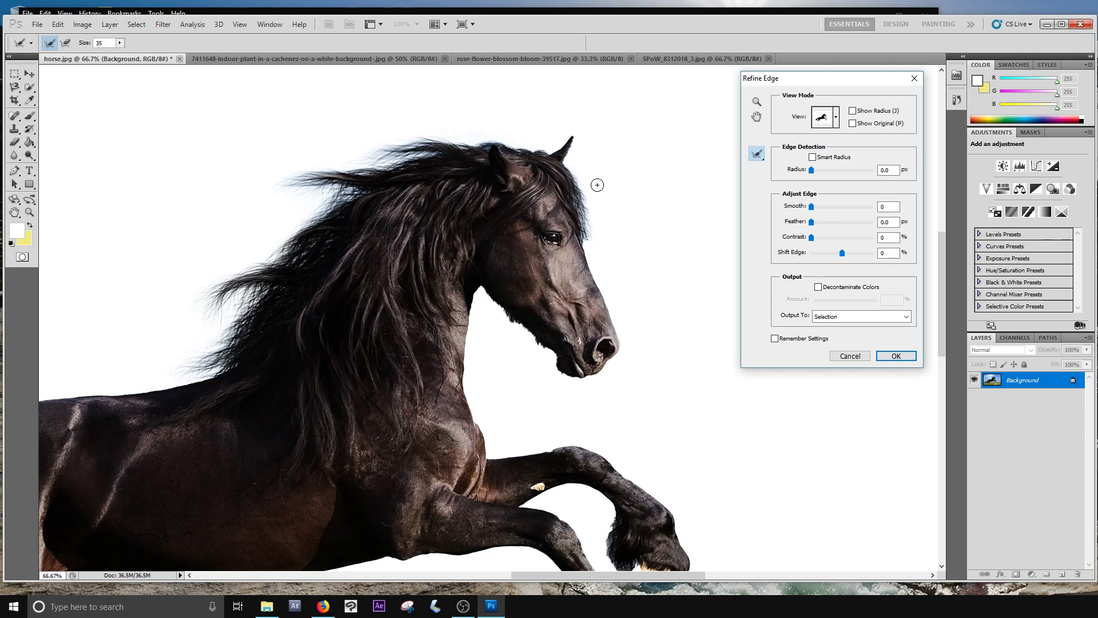
{"action": "mouse_move", "coordinate": [549, 367]}
{"action": "left_mouse_down"}
{"action": "mouse_move", "coordinate": [599, 376]}
{"action": "mouse_move", "coordinate": [546, 352]}
{"action": "mouse_move", "coordinate": [490, 301]}
{"action": "left_mouse_up"}
{"action": "left_click_drag", "start_coordinate": [591, 269], "coordinate": [611, 328]}
{"action": "left_click", "coordinate": [836, 118]}
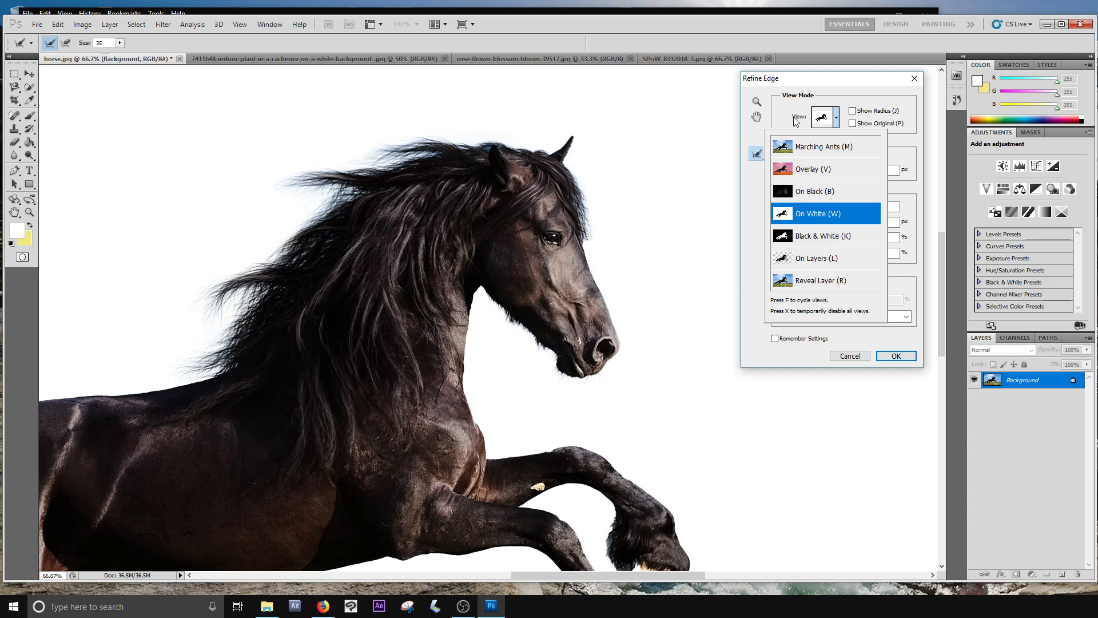
{"action": "left_click", "coordinate": [779, 121]}
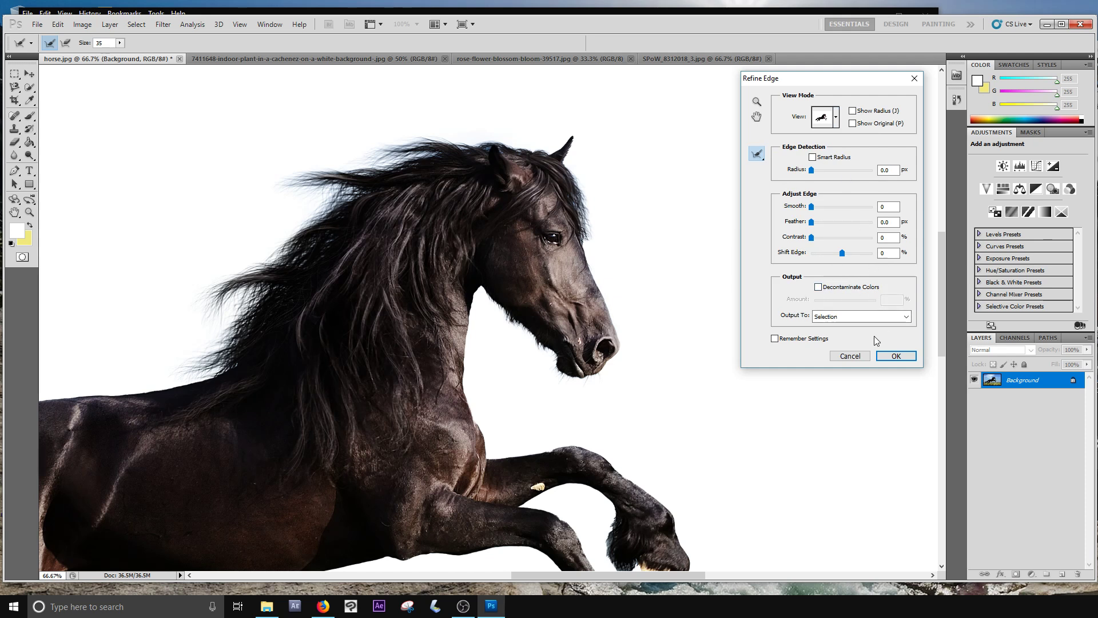
- Output the refined selection to New Layer with Remember Settings enabled, and apply Refine Edge
{"action": "left_click", "coordinate": [834, 316]}
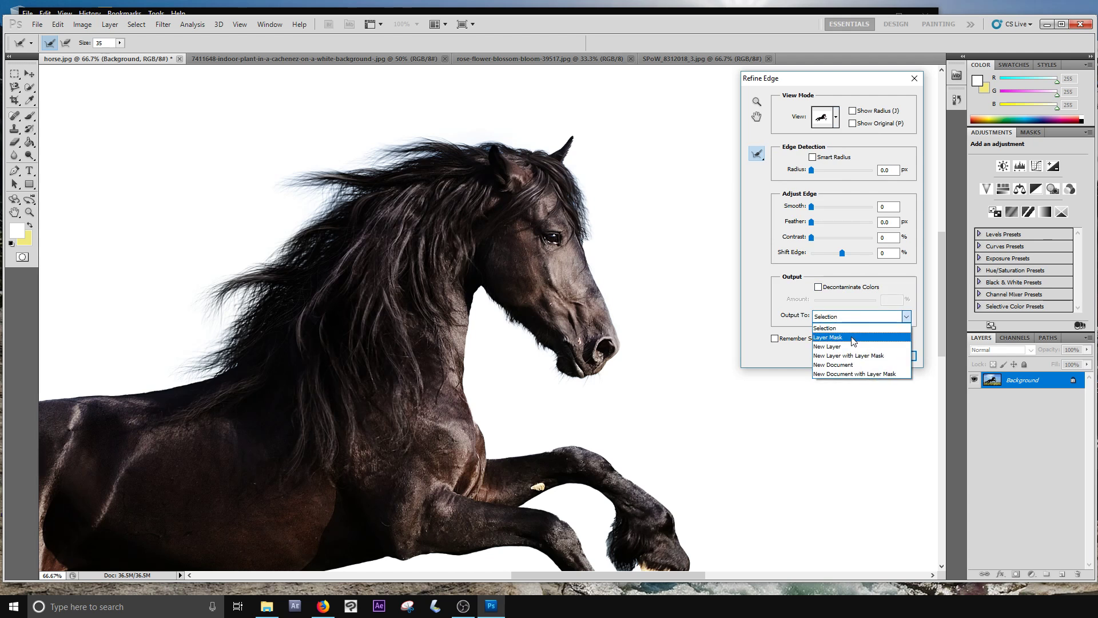
{"action": "left_click", "coordinate": [852, 346]}
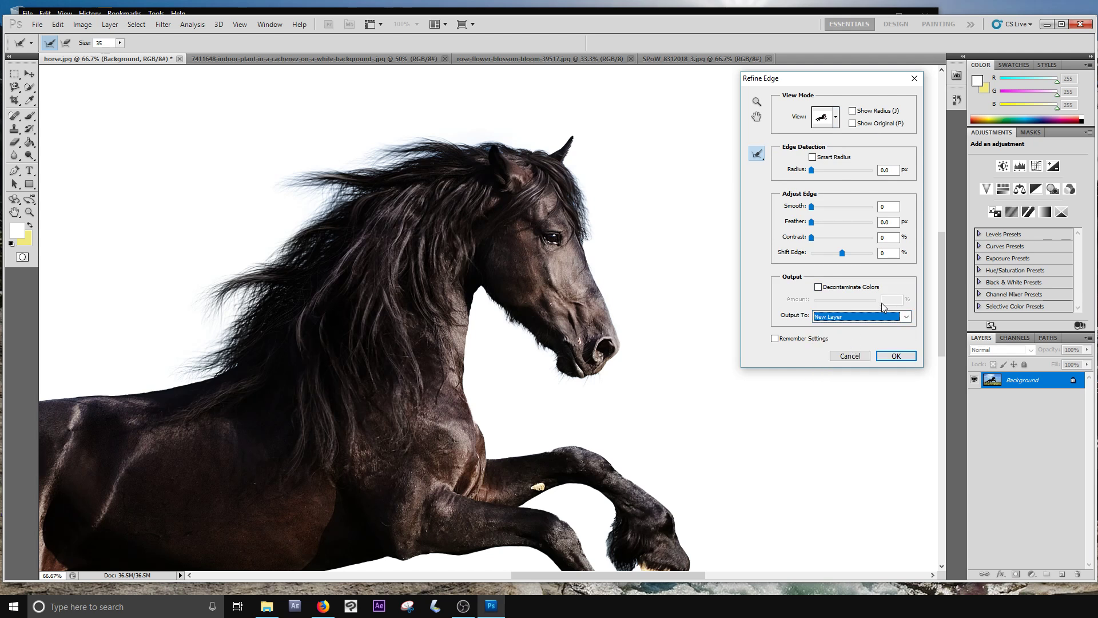
{"action": "left_click", "coordinate": [784, 340]}
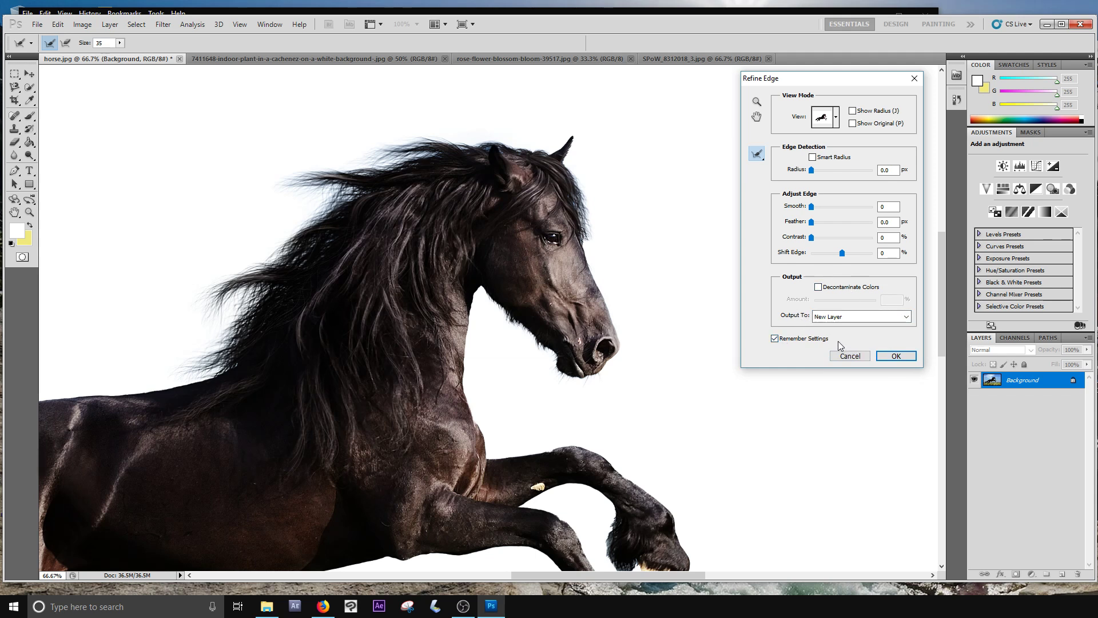
{"action": "left_click", "coordinate": [892, 356]}
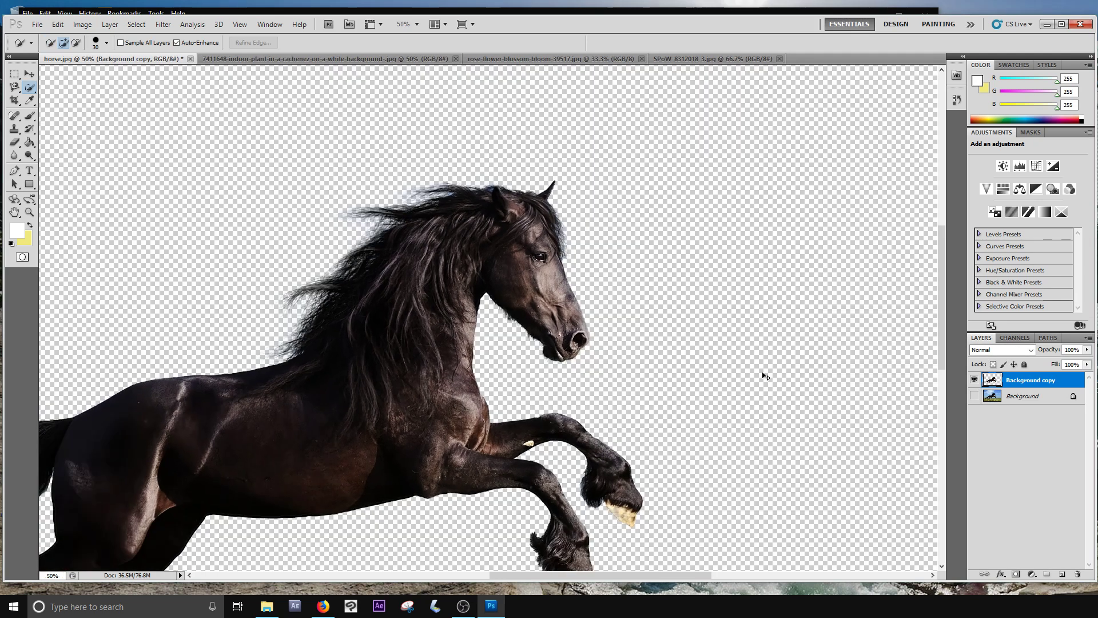
- Compare the cut-out horse with the original by toggling both layers' visibility, leaving only the cut-out layer shown
{"action": "key", "text": "ctrl+minus"}
{"action": "left_click_drag", "start_coordinate": [673, 400], "coordinate": [843, 376]}
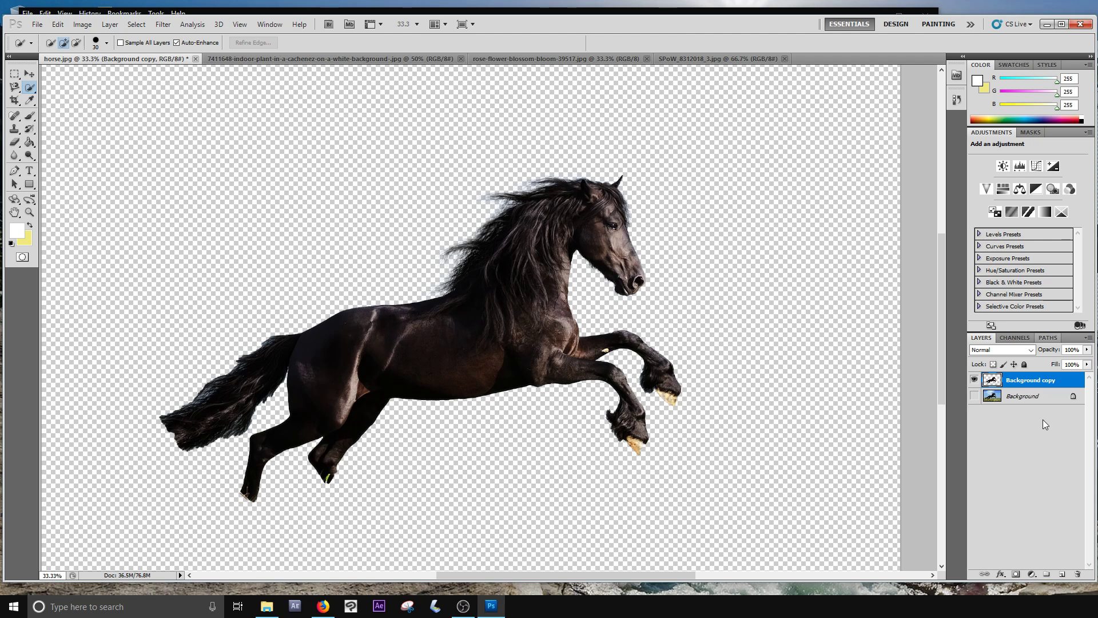
{"action": "left_click", "coordinate": [974, 396]}
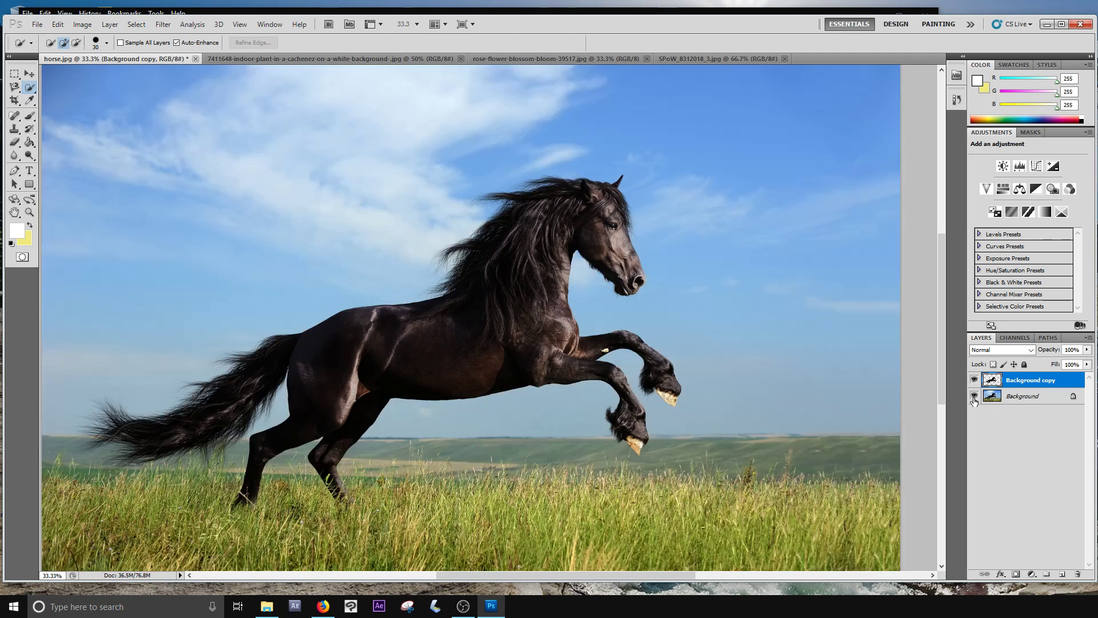
{"action": "left_click", "coordinate": [973, 380]}
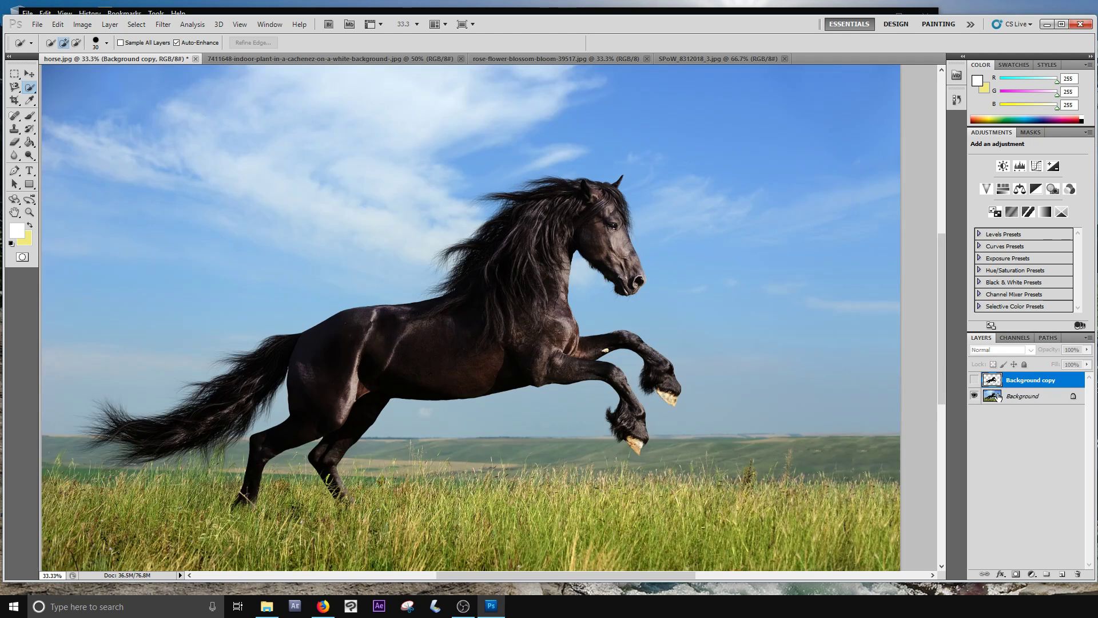
{"action": "left_click", "coordinate": [975, 396]}
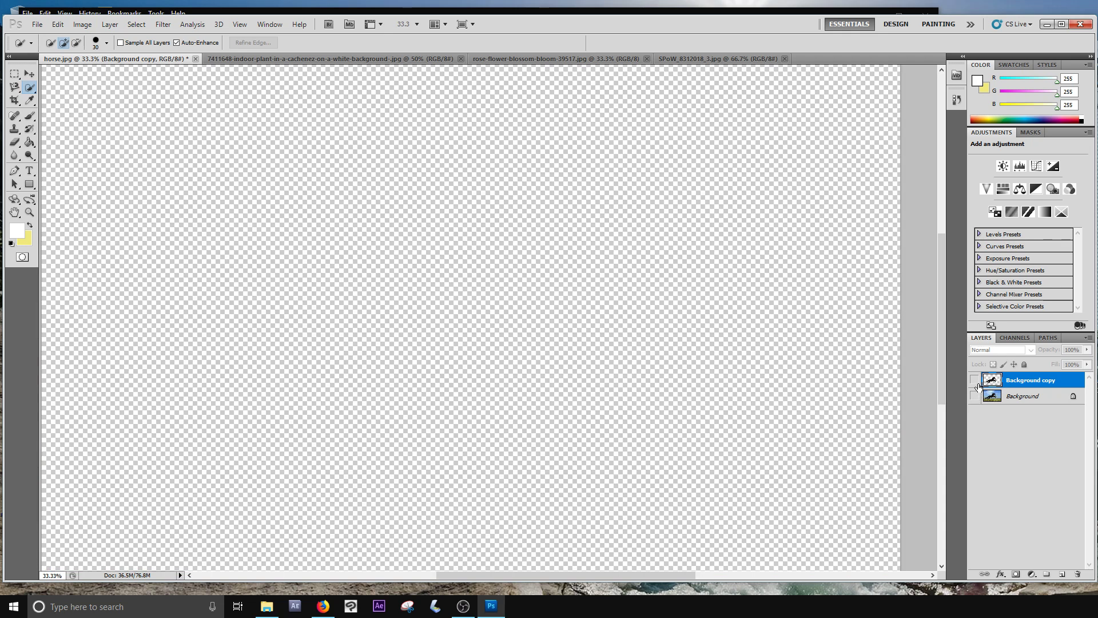
{"action": "left_click", "coordinate": [974, 380]}
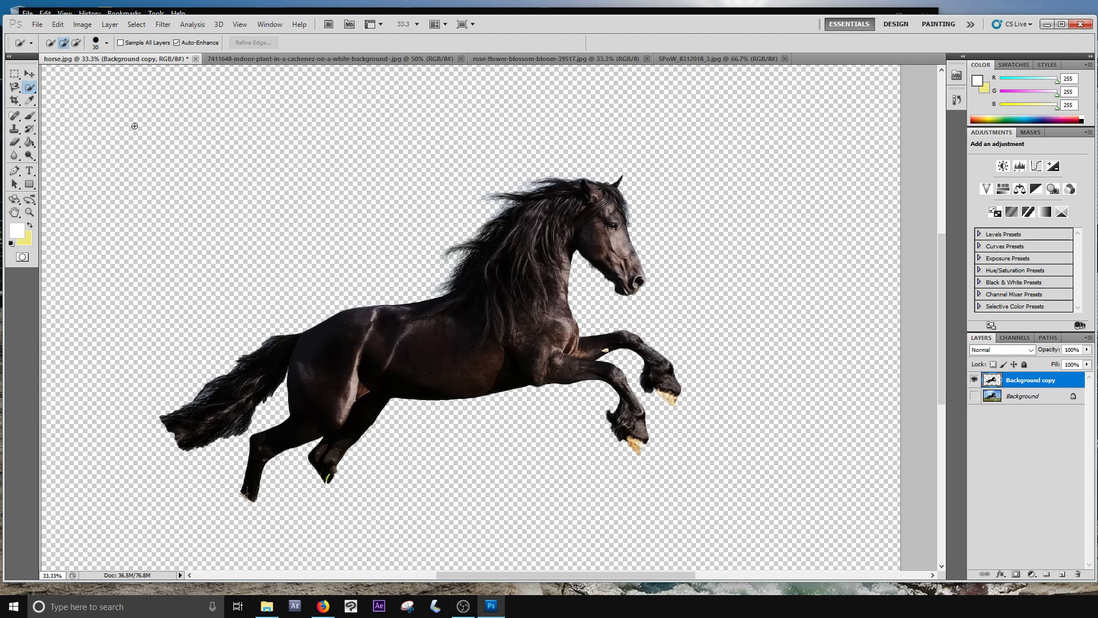
- Move the cut-out horse slightly up and to the right on its transparent canvas
{"action": "left_click", "coordinate": [29, 74]}
{"action": "left_click_drag", "start_coordinate": [511, 355], "coordinate": [543, 334]}
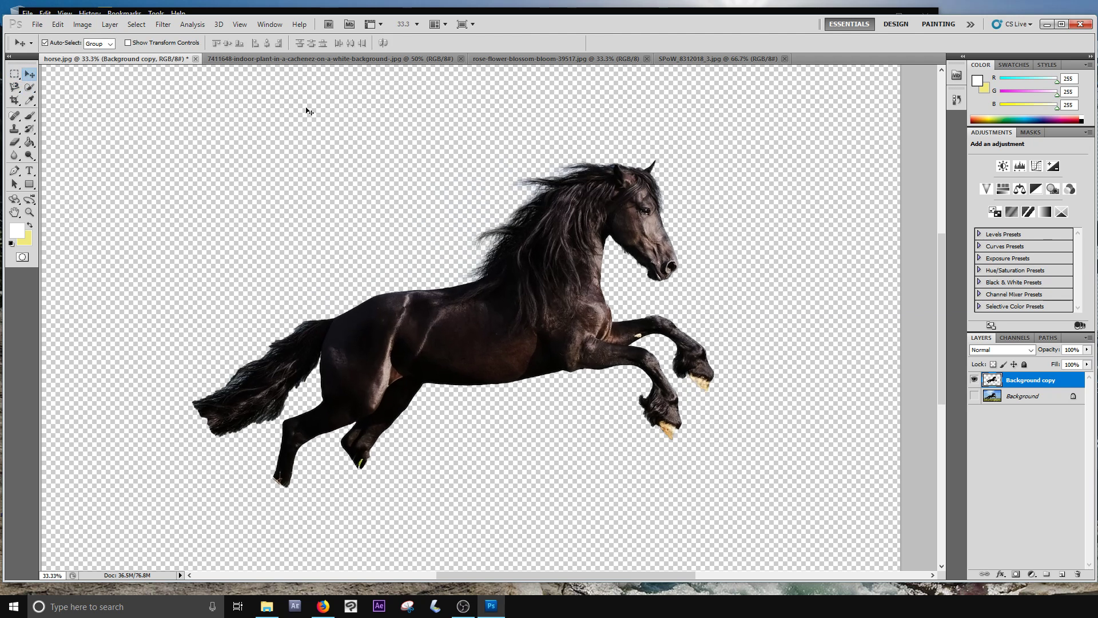
- In the rose-flower-blossom-bloom-39517.jpg image, draw a circular Elliptical Marquee selection around the large rose and copy it to a new layer
{"action": "left_click", "coordinate": [283, 58]}
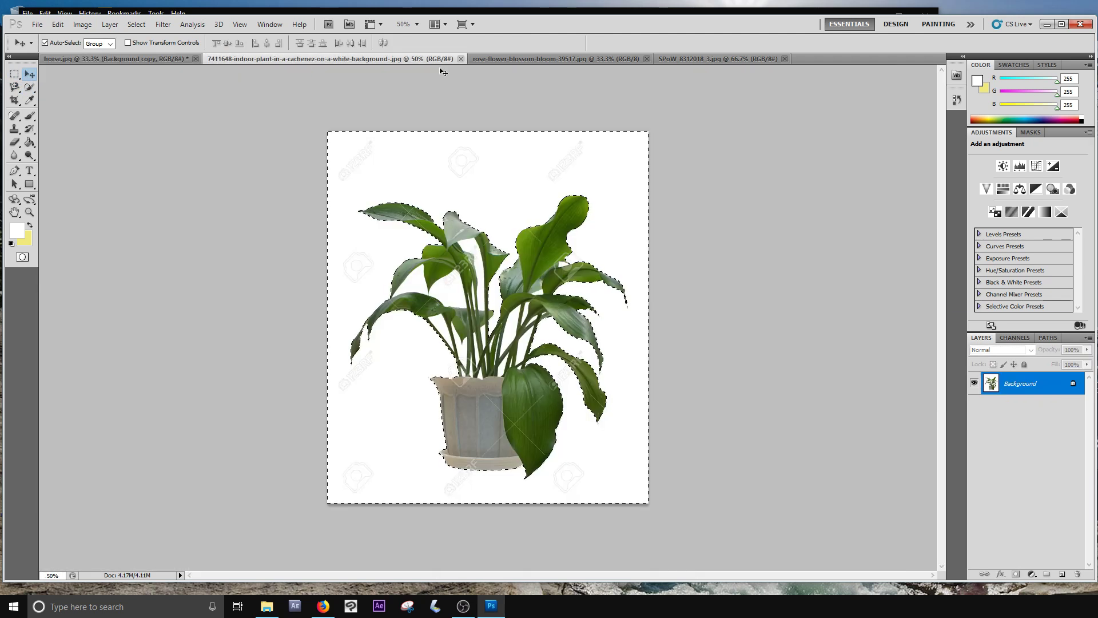
{"action": "left_click", "coordinate": [523, 59]}
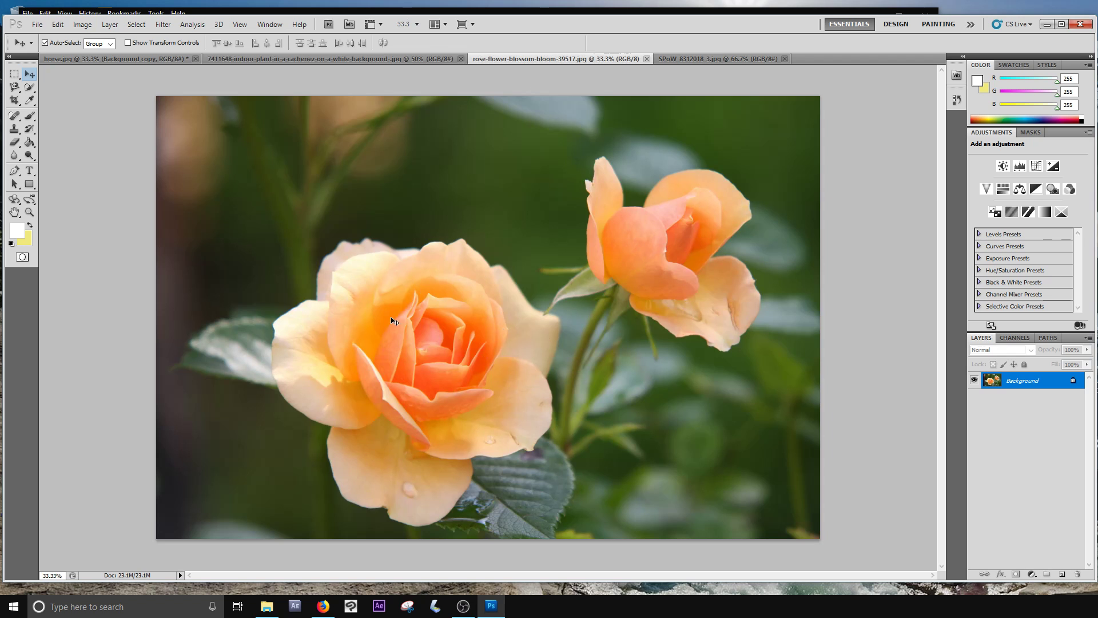
{"action": "left_click", "coordinate": [14, 76]}
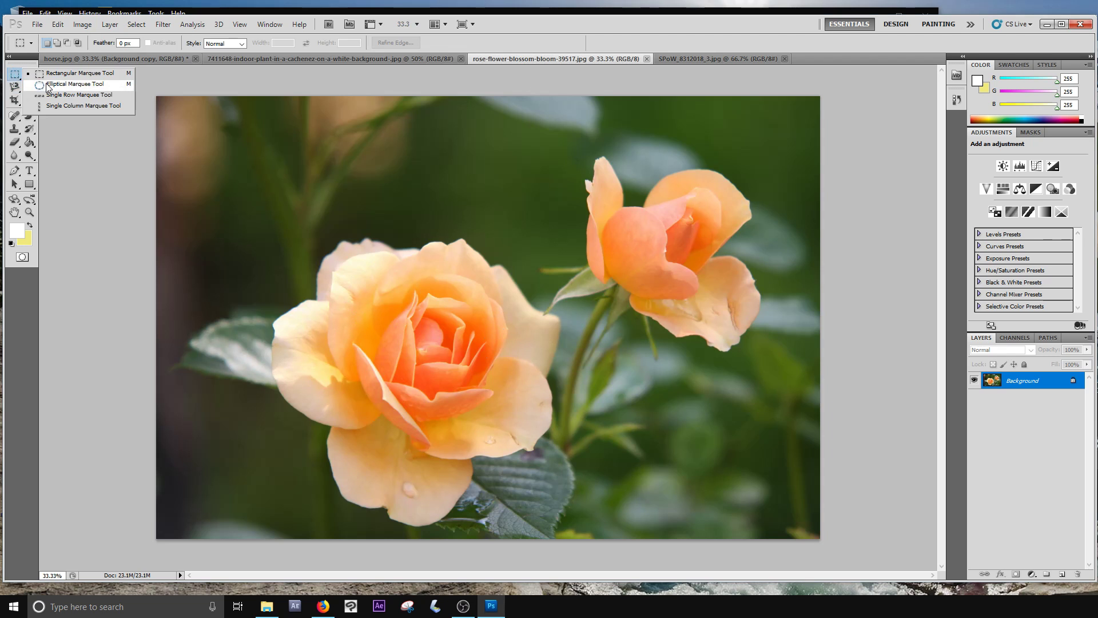
{"action": "left_click", "coordinate": [75, 84]}
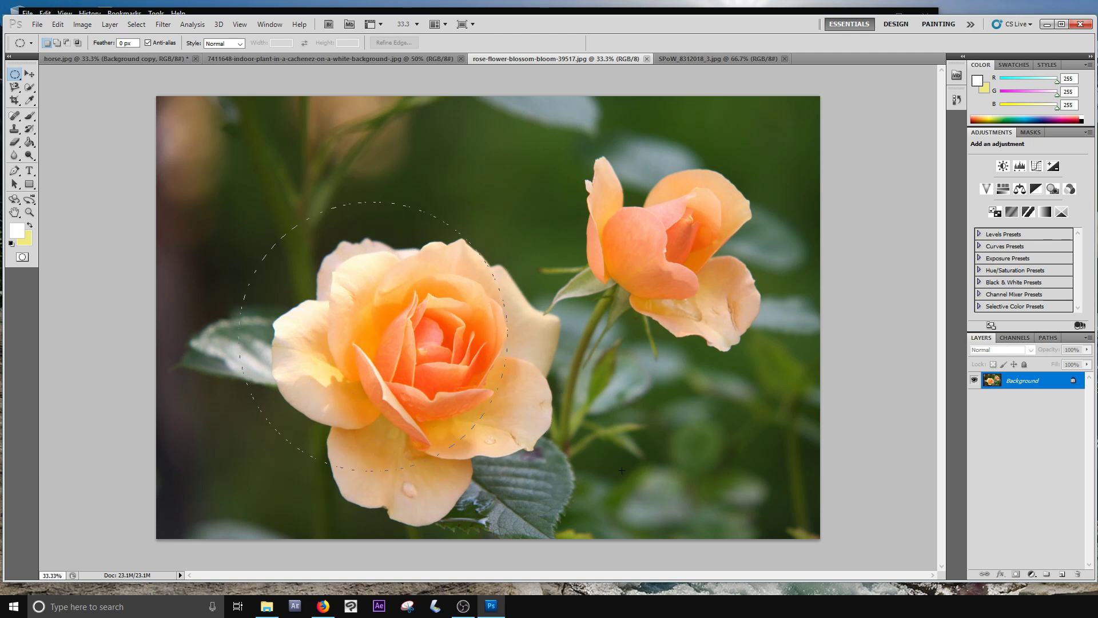
{"action": "left_click_drag", "start_coordinate": [688, 505], "coordinate": [687, 506]}
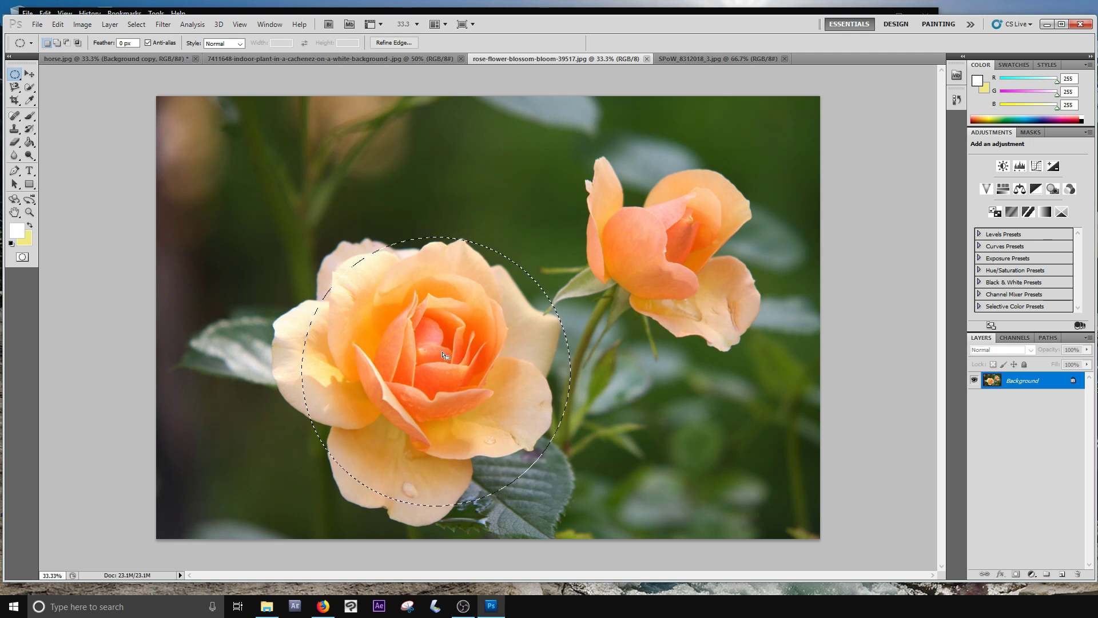
{"action": "right_click", "coordinate": [477, 335]}
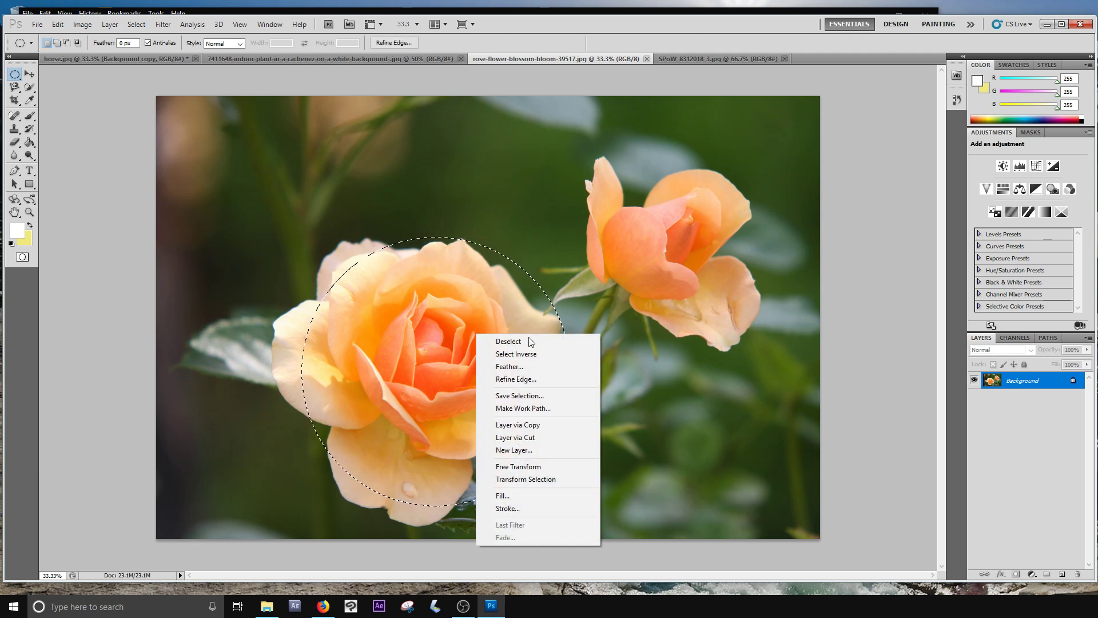
{"action": "left_click", "coordinate": [545, 423]}
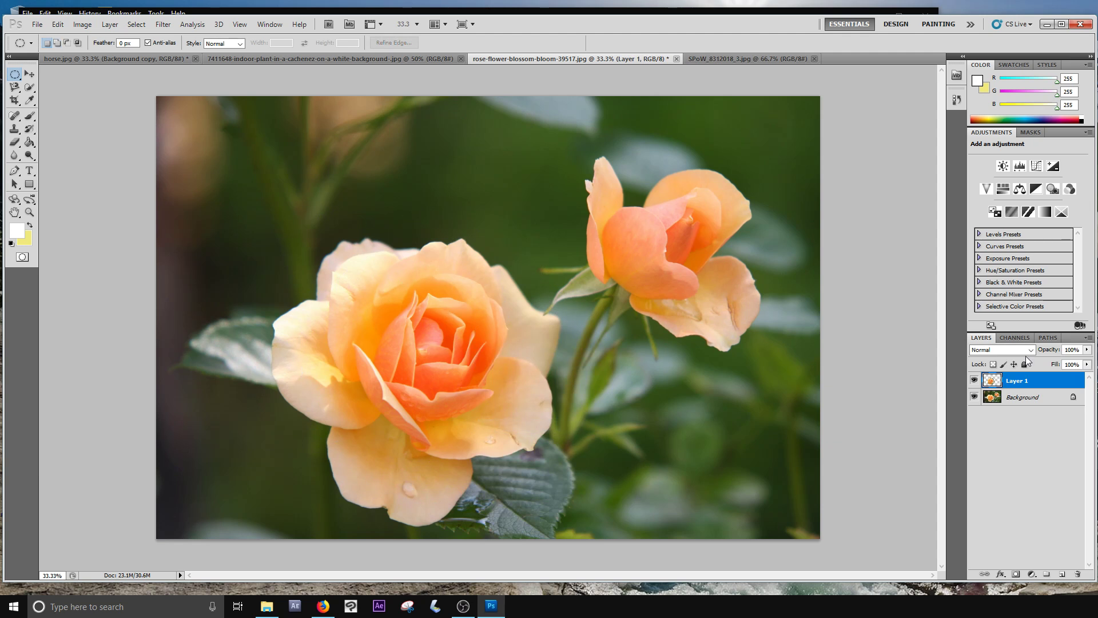
- Compare the circular rose copy with the full image by toggling the Background layer's visibility
{"action": "left_click", "coordinate": [974, 397]}
{"action": "left_click", "coordinate": [974, 396]}
{"action": "left_click", "coordinate": [975, 396]}
{"action": "left_click", "coordinate": [974, 396]}
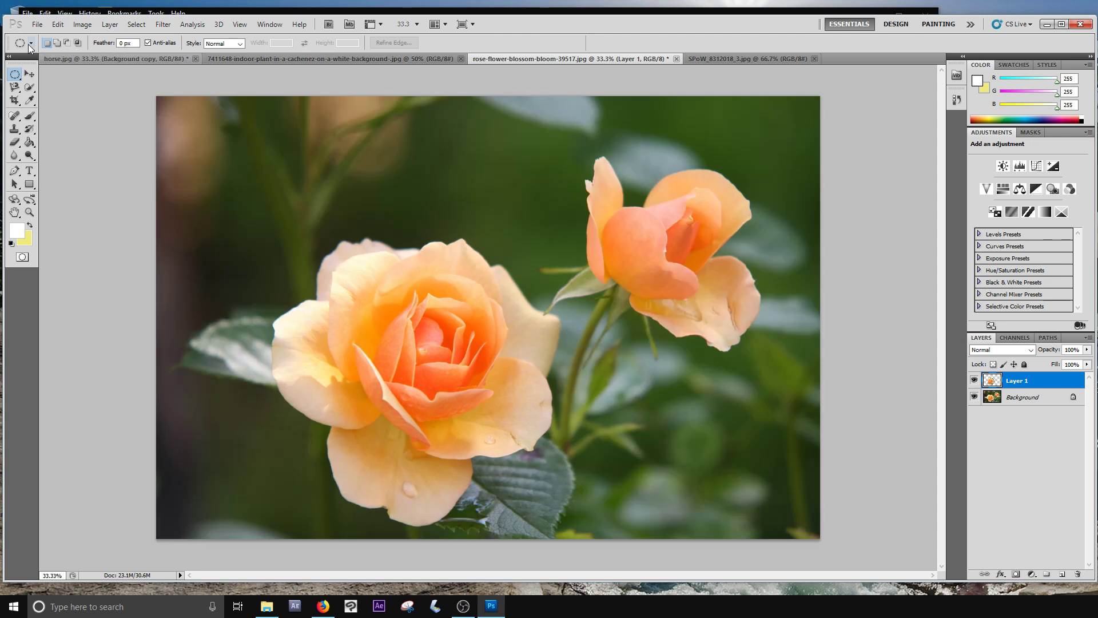
- Rotate the circular rose copy on Layer 1 about -61 degrees with Free Transform
{"action": "left_click", "coordinate": [29, 74]}
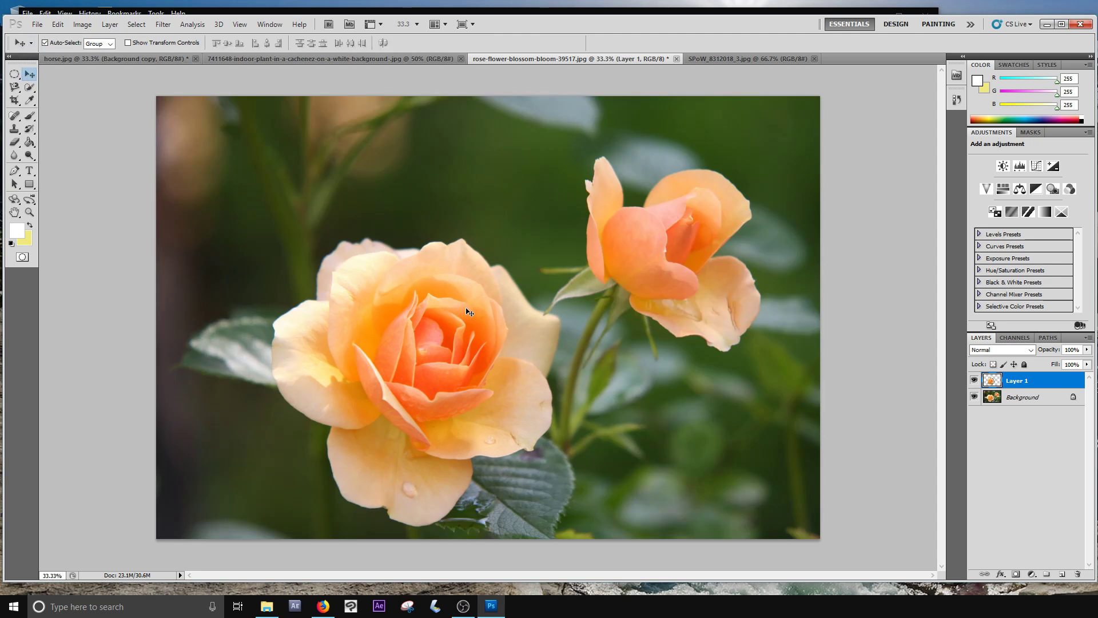
{"action": "key", "text": "ctrl+t"}
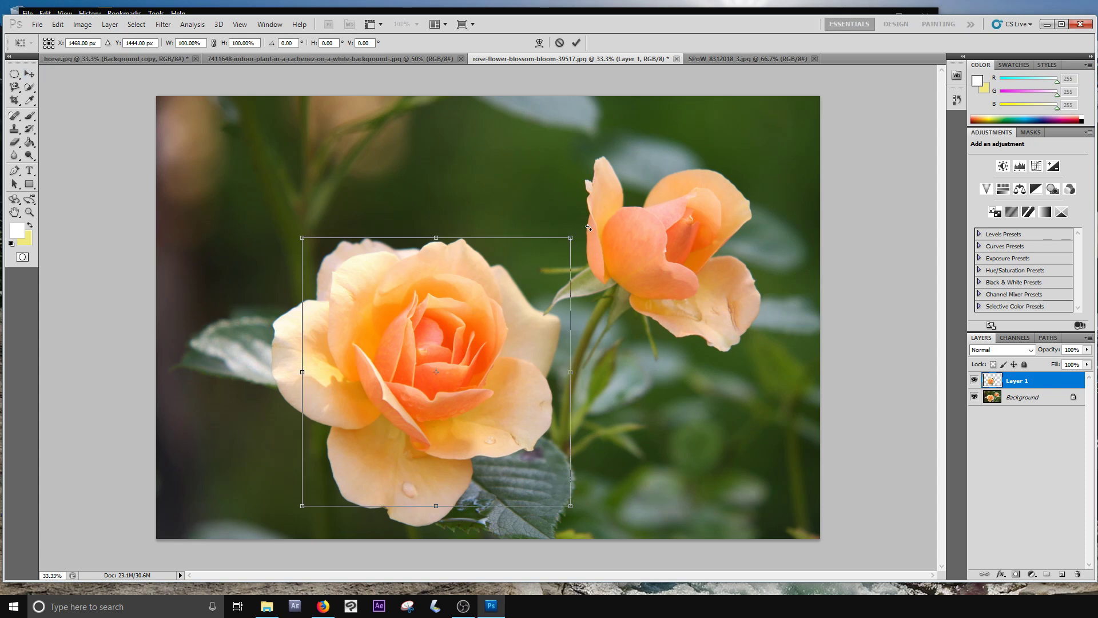
{"action": "left_click_drag", "start_coordinate": [581, 217], "coordinate": [398, 225]}
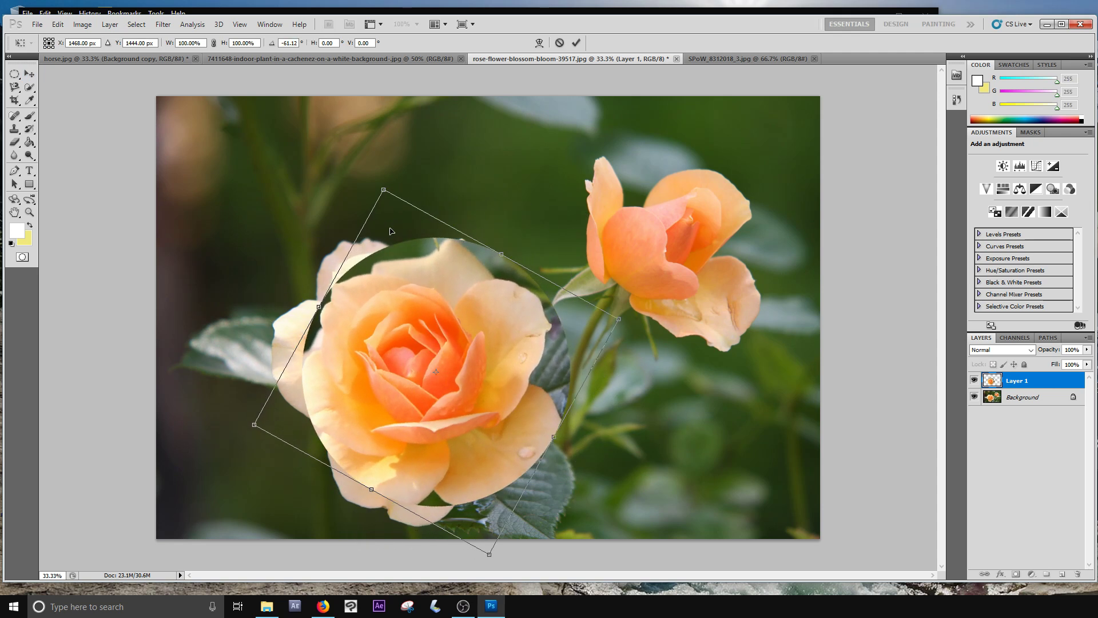
{"action": "key", "text": "Return"}
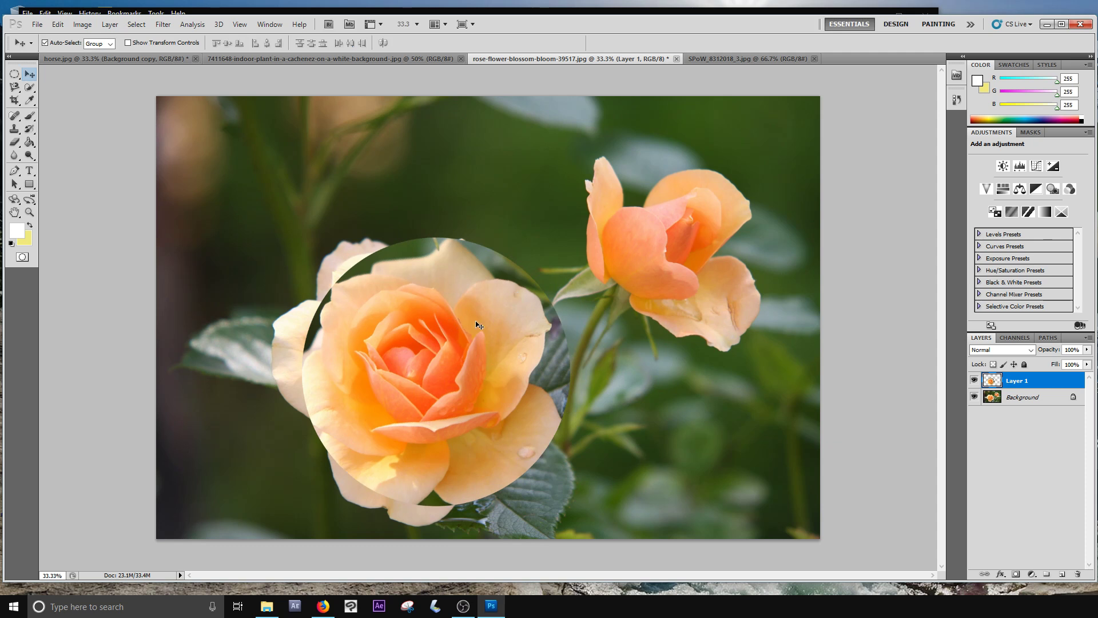
- Hide the Background layer, then load Layer 1's circle as a selection and contract it by 50 pixels
{"action": "left_click", "coordinate": [973, 397]}
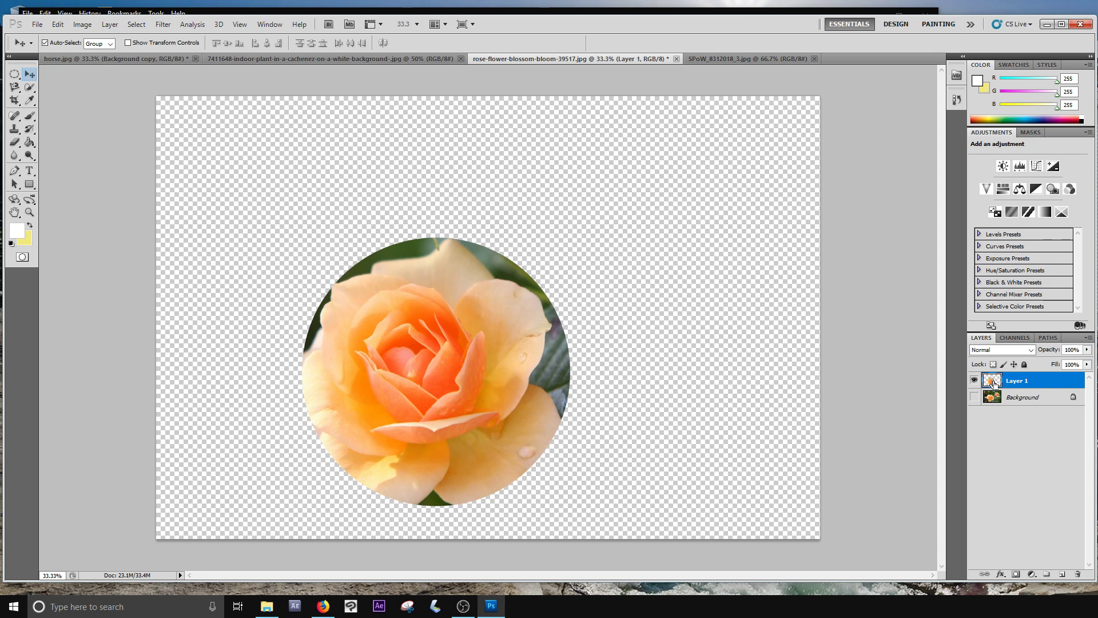
{"action": "left_click", "coordinate": [995, 383], "text": "ctrl"}
{"action": "left_click", "coordinate": [139, 25]}
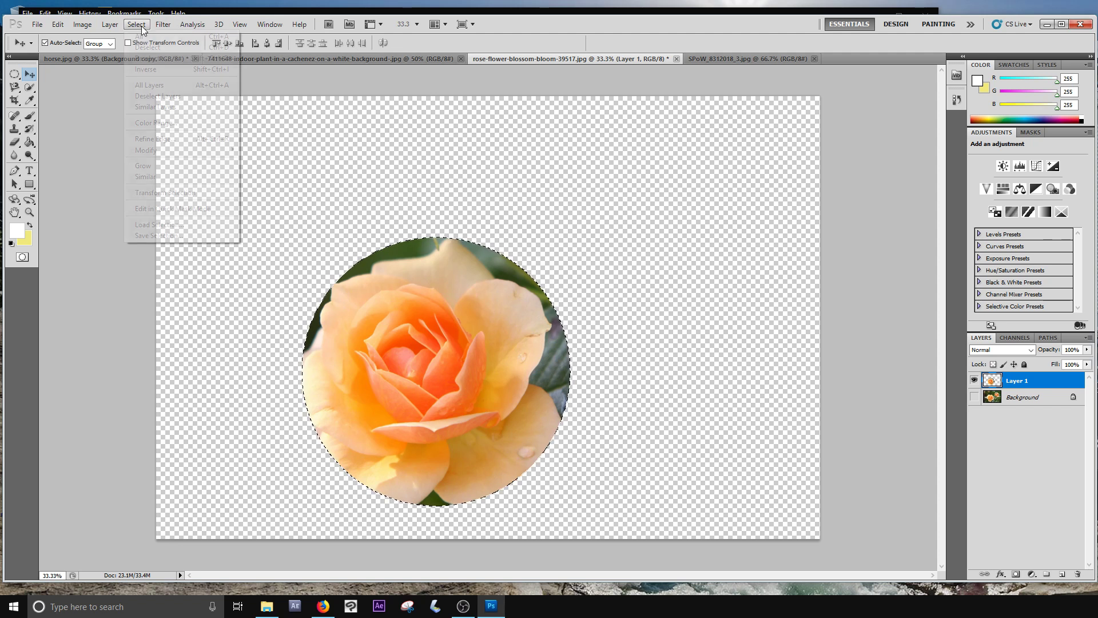
{"action": "mouse_move", "coordinate": [161, 155]}
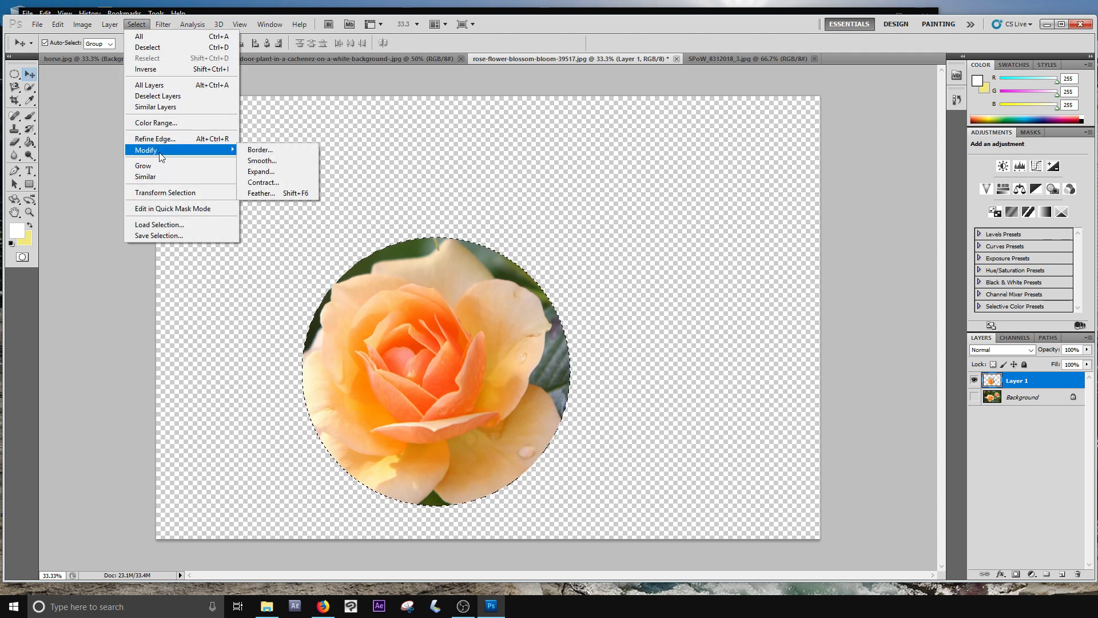
{"action": "left_click", "coordinate": [272, 183]}
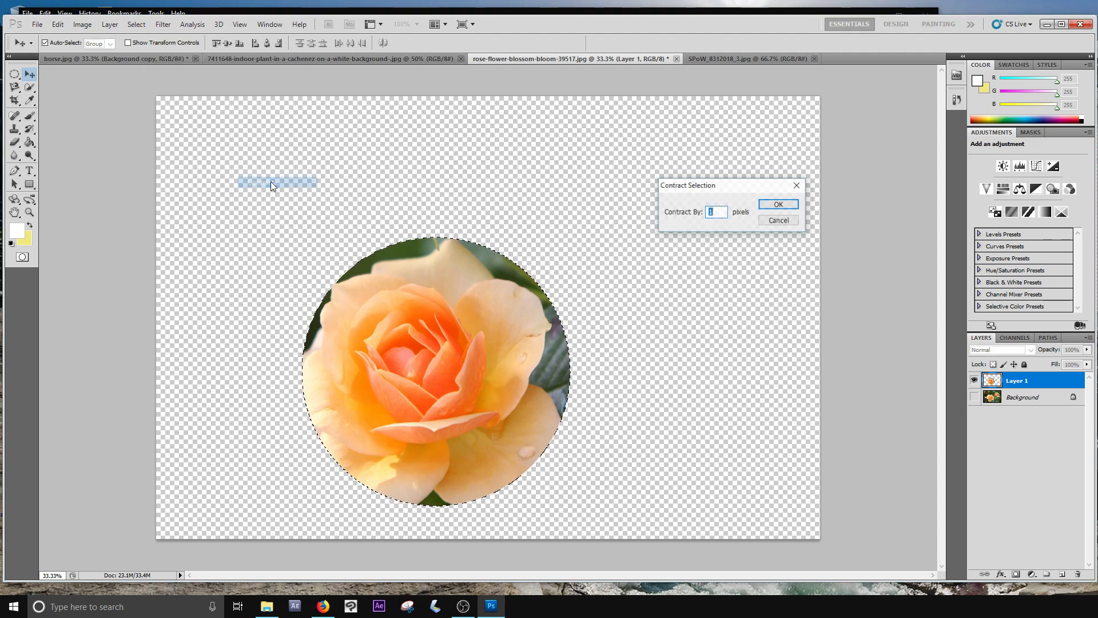
{"action": "type", "text": "50"}
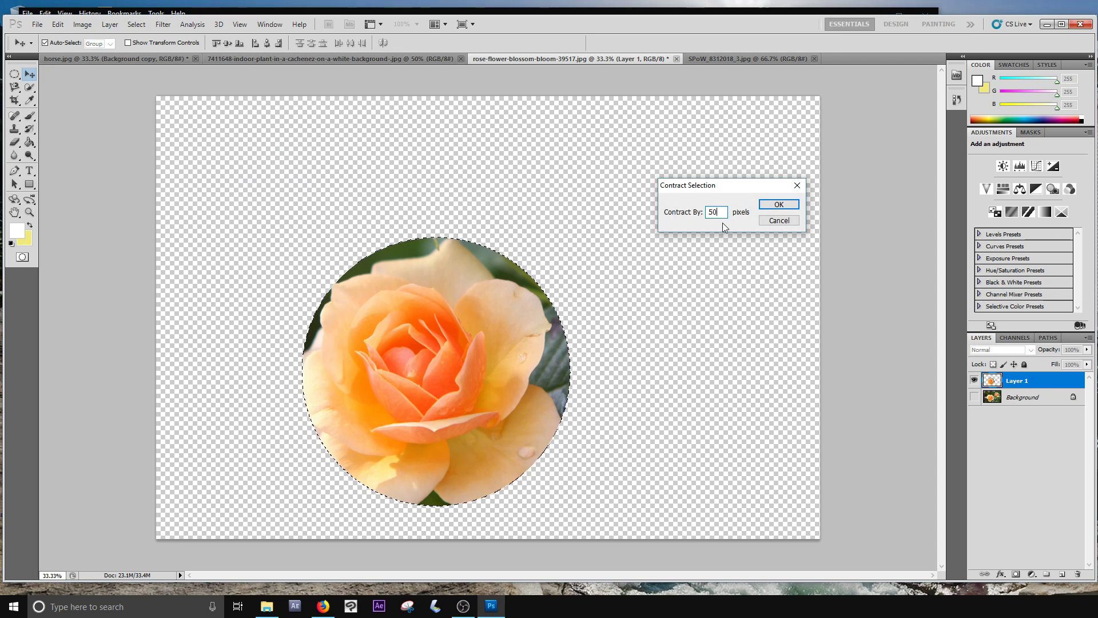
{"action": "left_click", "coordinate": [778, 205]}
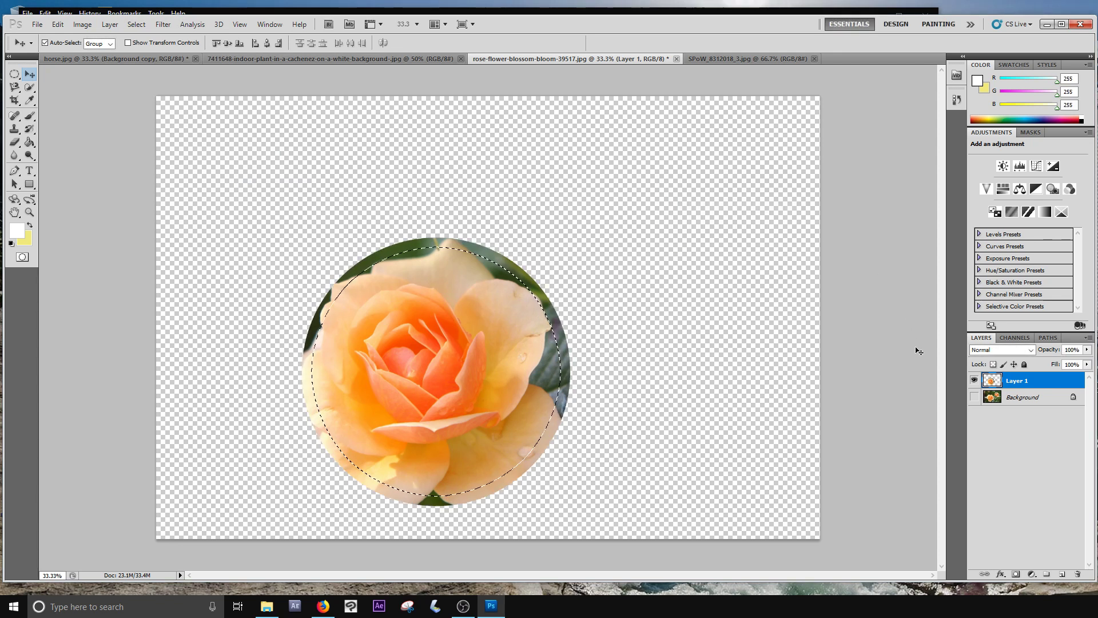
- With the Background layer shown again, copy the contracted selection to a new layer and rotate that copy about 135 degrees
{"action": "left_click", "coordinate": [974, 396]}
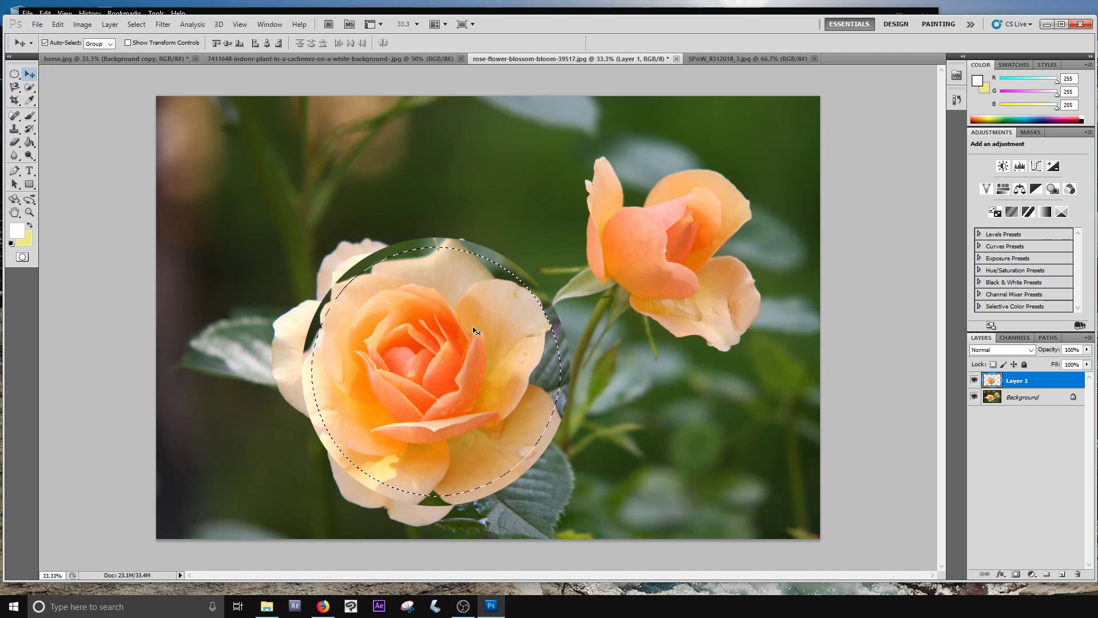
{"action": "left_click", "coordinate": [15, 74]}
{"action": "right_click", "coordinate": [400, 317]}
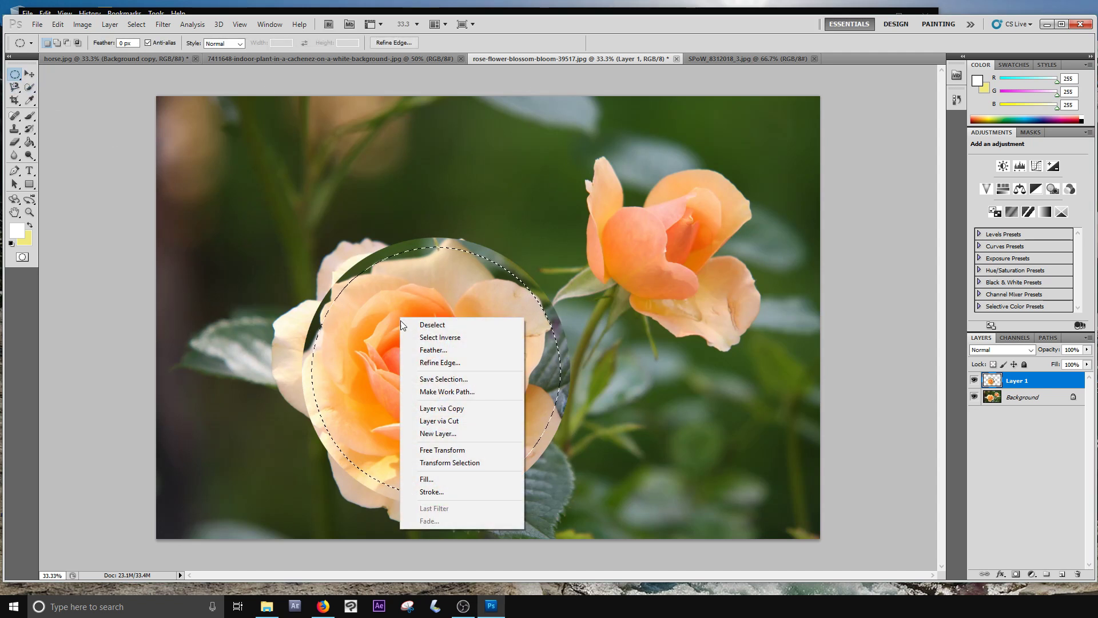
{"action": "left_click", "coordinate": [431, 409]}
{"action": "key", "text": "ctrl+t"}
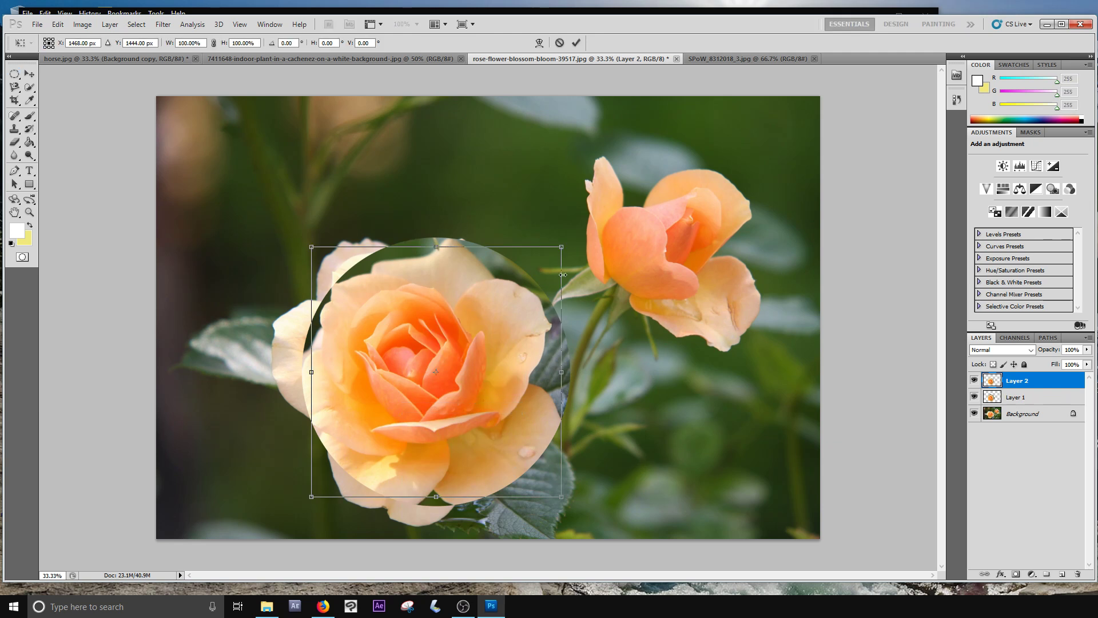
{"action": "left_click_drag", "start_coordinate": [576, 229], "coordinate": [427, 529]}
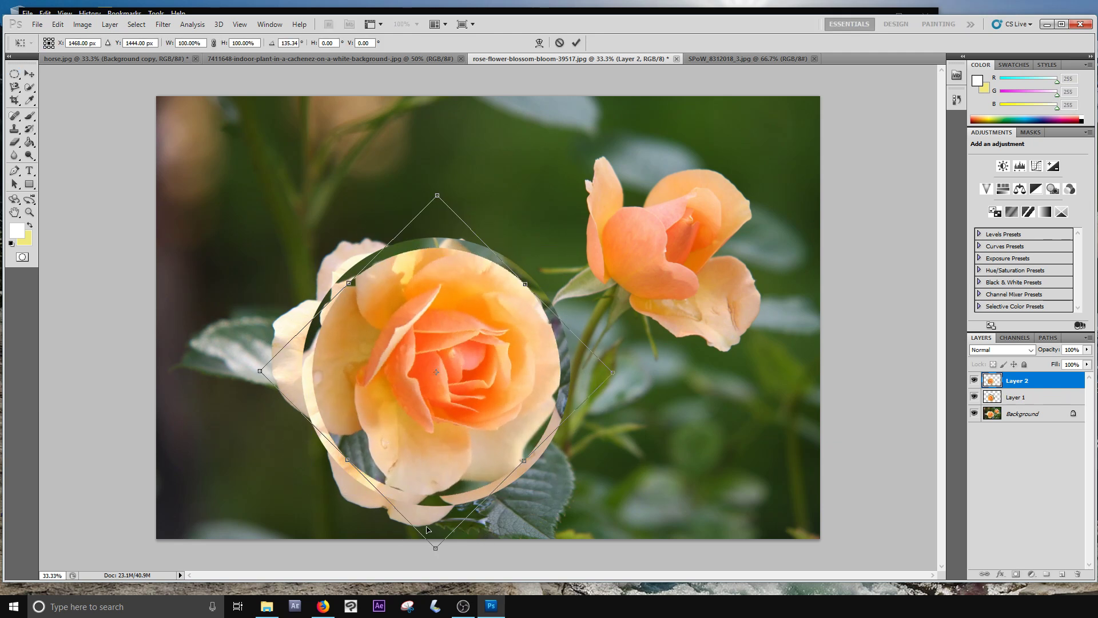
{"action": "key", "text": "Return"}
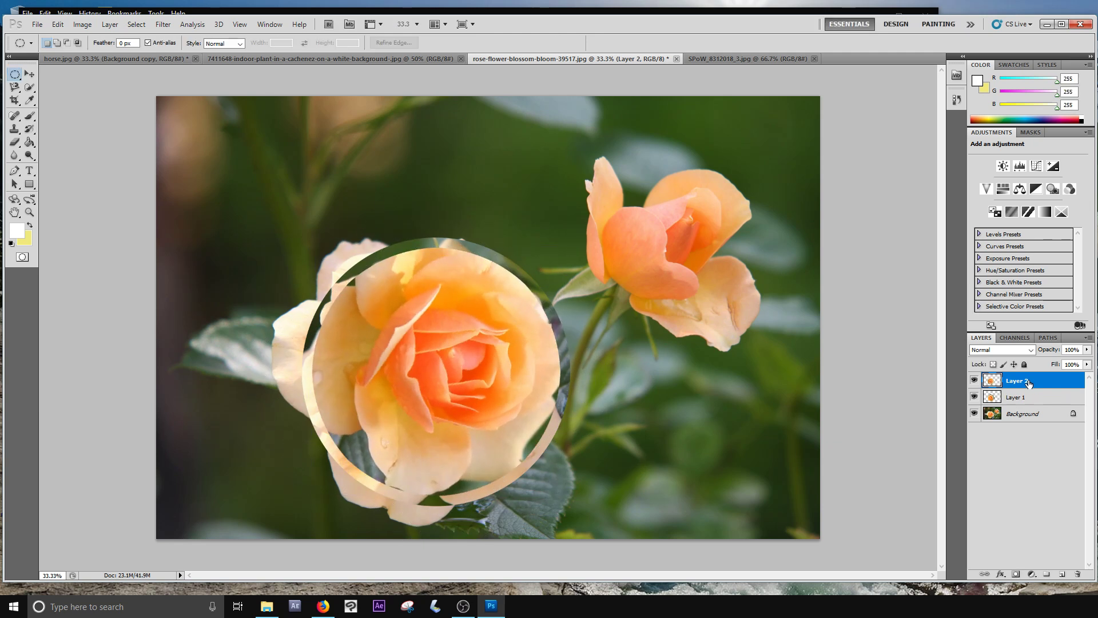
- Load Layer 2's circle as a selection and contract it twice to a smaller circle around the rose's centre
{"action": "left_click", "coordinate": [995, 382], "text": "ctrl"}
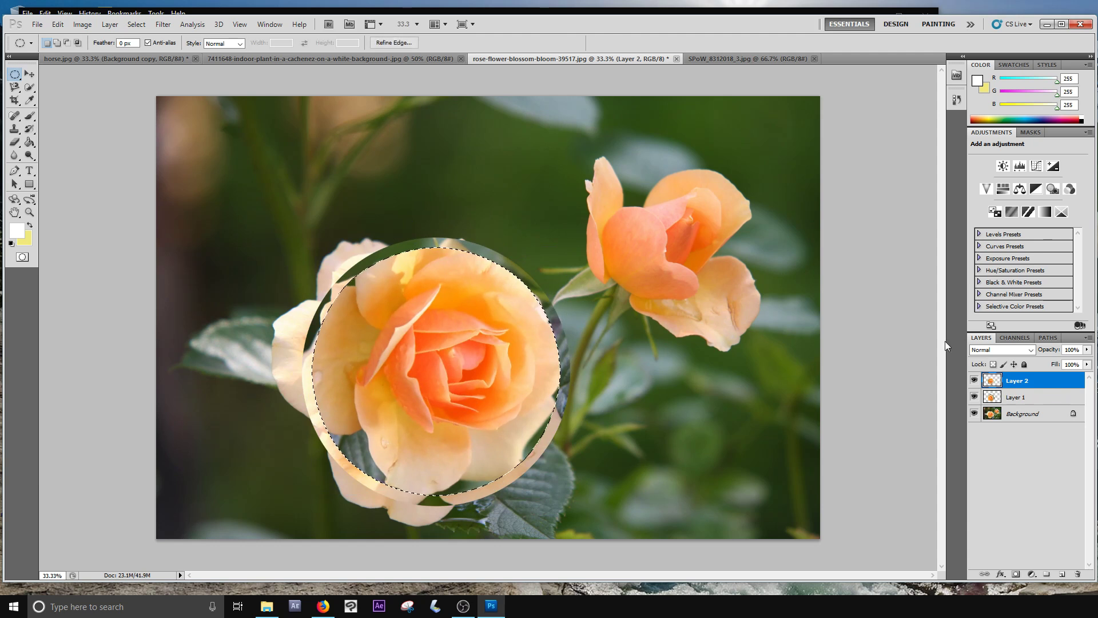
{"action": "left_click", "coordinate": [143, 27]}
{"action": "mouse_move", "coordinate": [172, 150]}
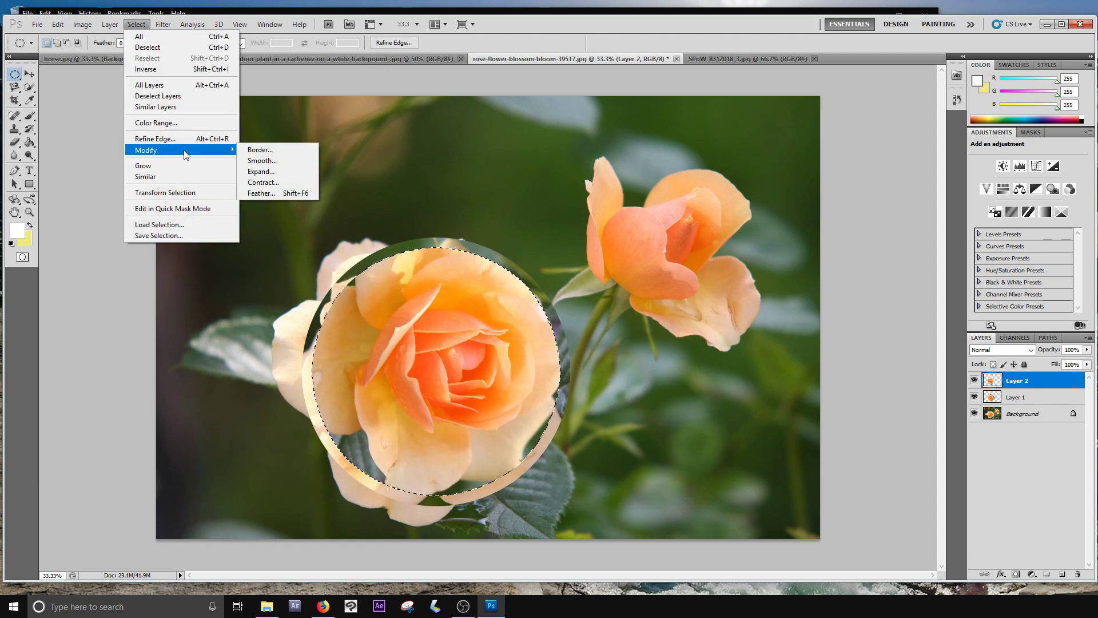
{"action": "left_click", "coordinate": [285, 182]}
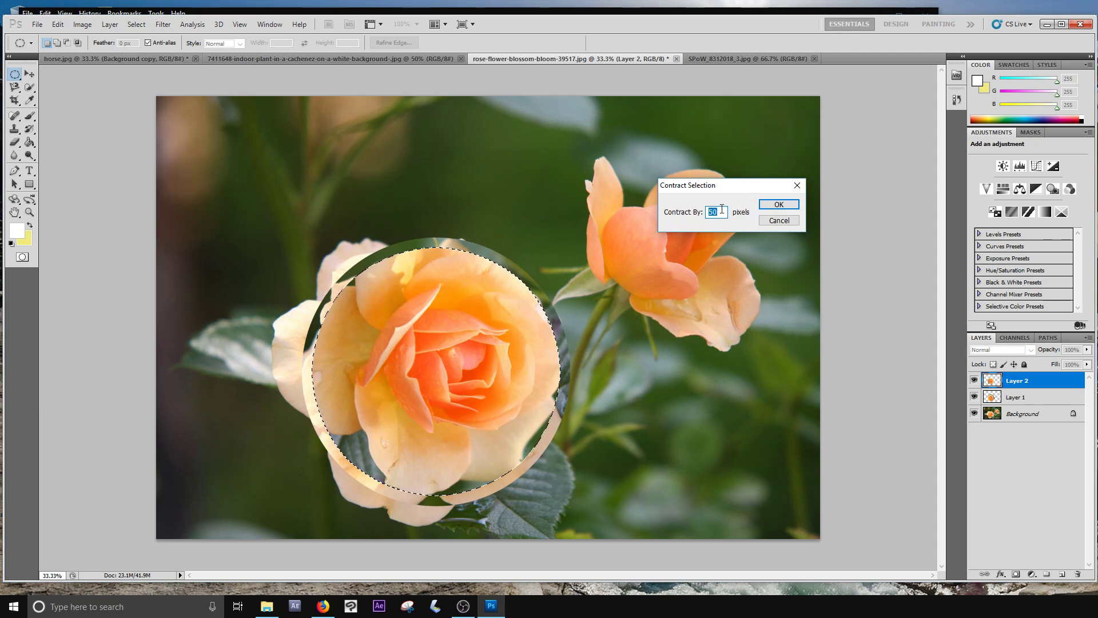
{"action": "type", "text": "150"}
{"action": "left_click", "coordinate": [779, 204]}
{"action": "key", "text": "Return"}
{"action": "left_click", "coordinate": [779, 205]}
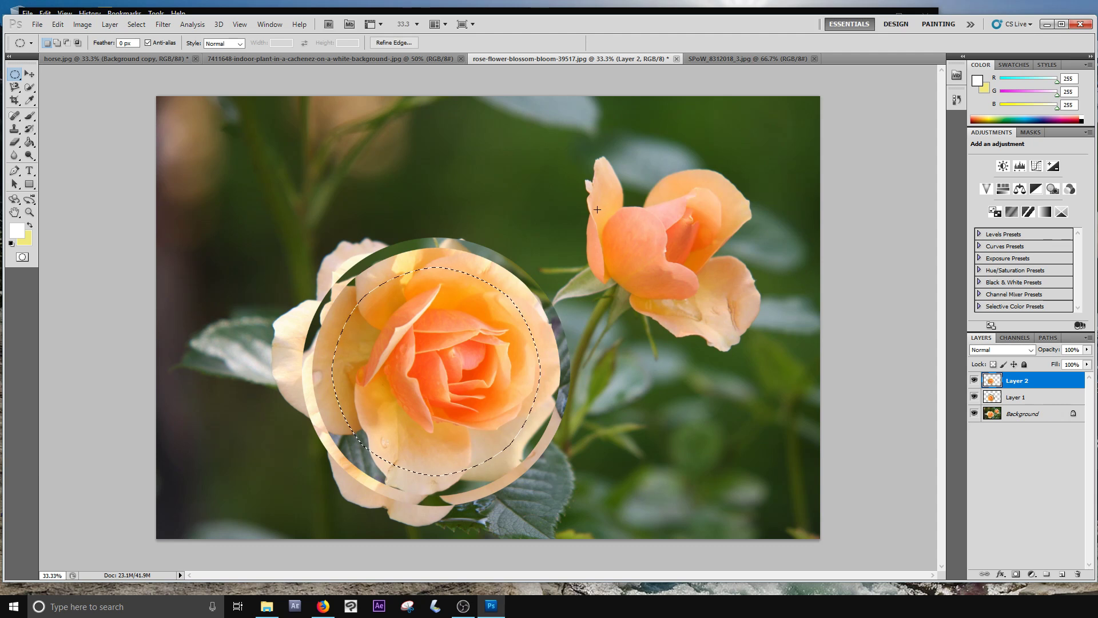
{"action": "left_click", "coordinate": [136, 24]}
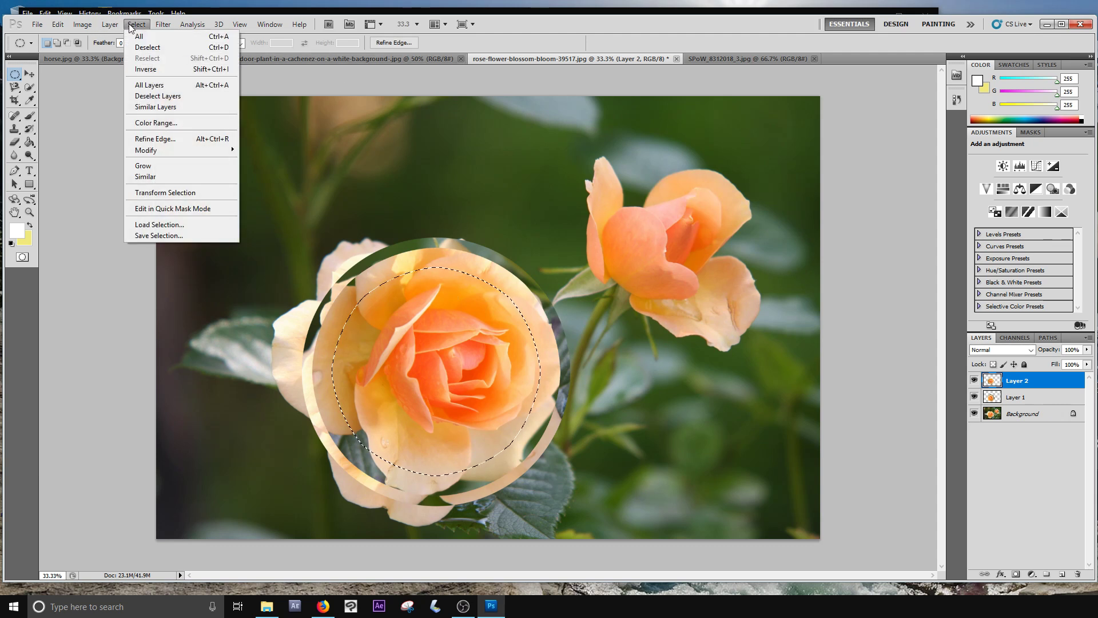
{"action": "mouse_move", "coordinate": [188, 150]}
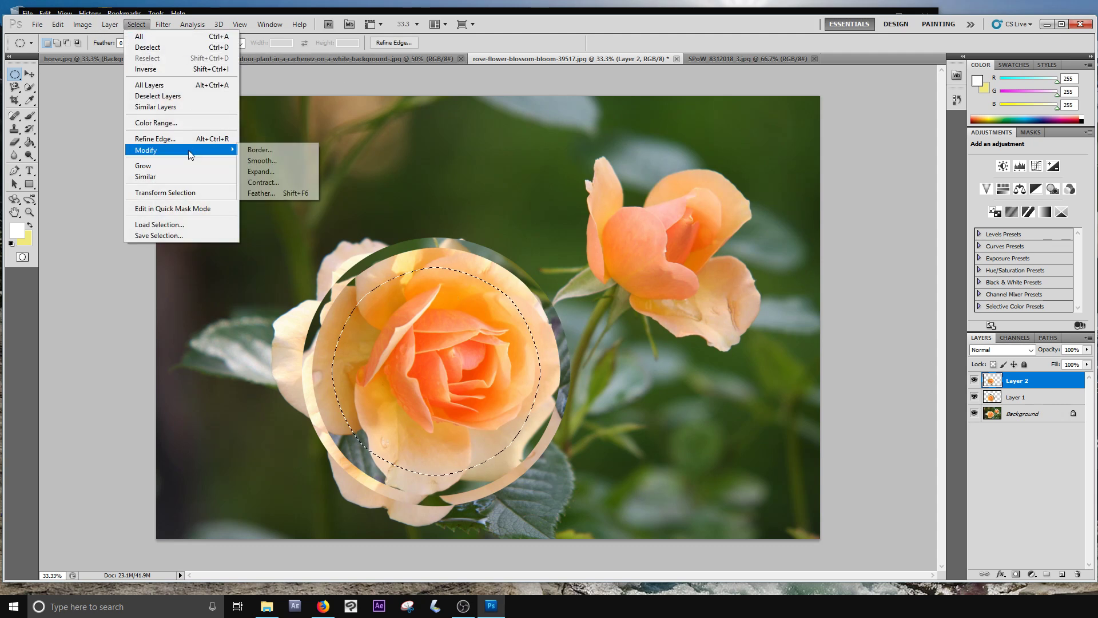
{"action": "left_click", "coordinate": [258, 181]}
{"action": "left_click", "coordinate": [778, 205]}
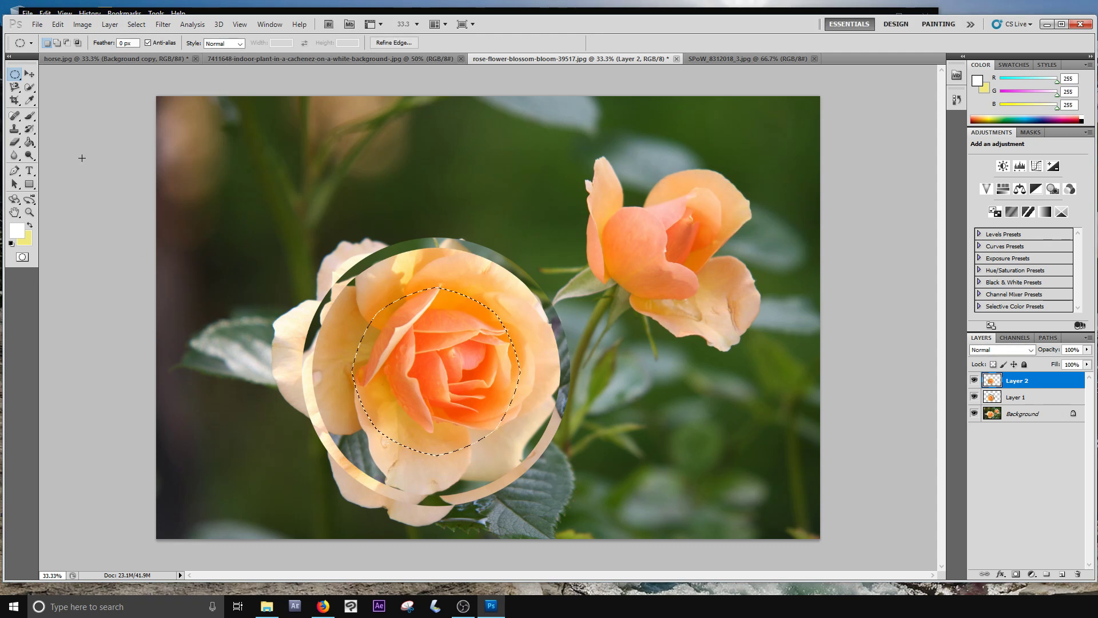
- Copy the small central circle selection to a new layer and rotate the copy about -102 degrees
{"action": "left_click", "coordinate": [16, 87]}
{"action": "right_click", "coordinate": [422, 370]}
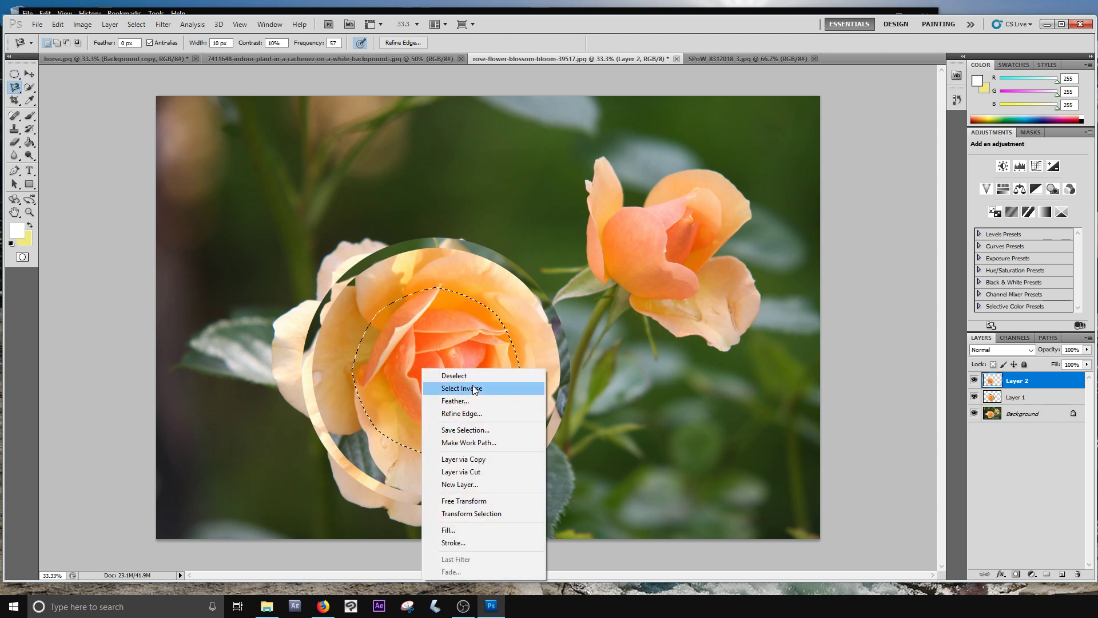
{"action": "left_click", "coordinate": [471, 472]}
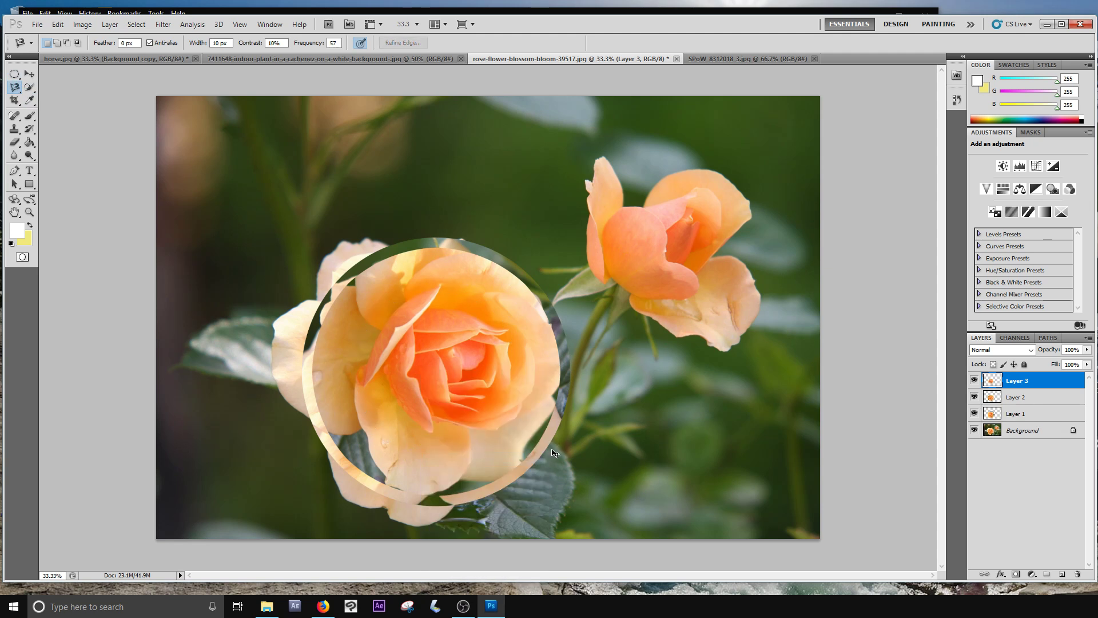
{"action": "key", "text": "ctrl+t"}
{"action": "left_click_drag", "start_coordinate": [529, 277], "coordinate": [326, 304]}
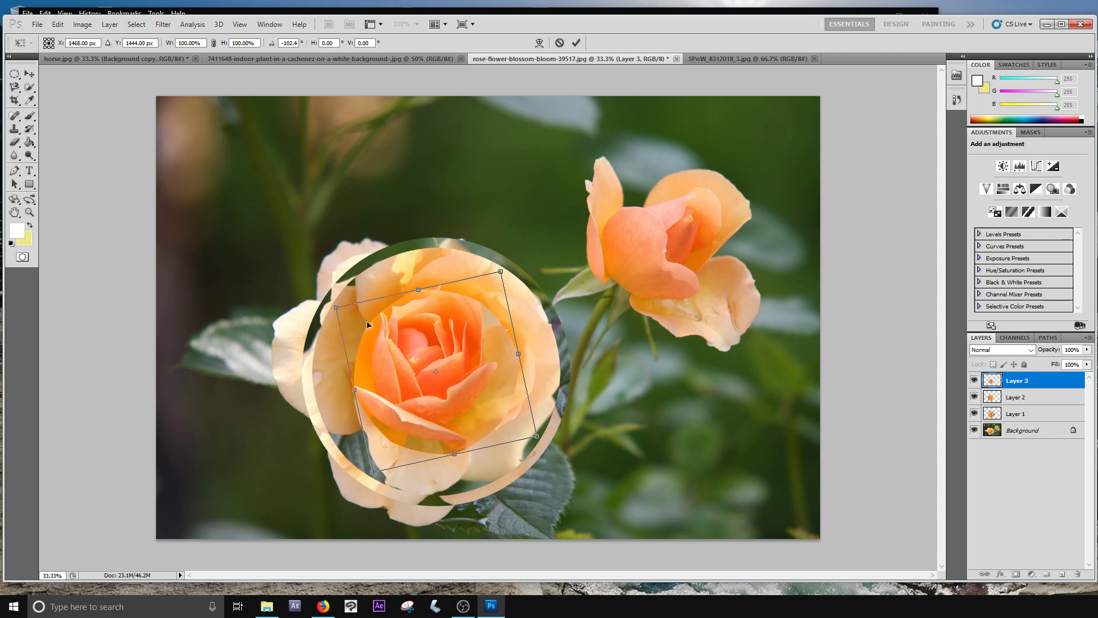
{"action": "key", "text": "Return"}
{"action": "key", "text": "l"}
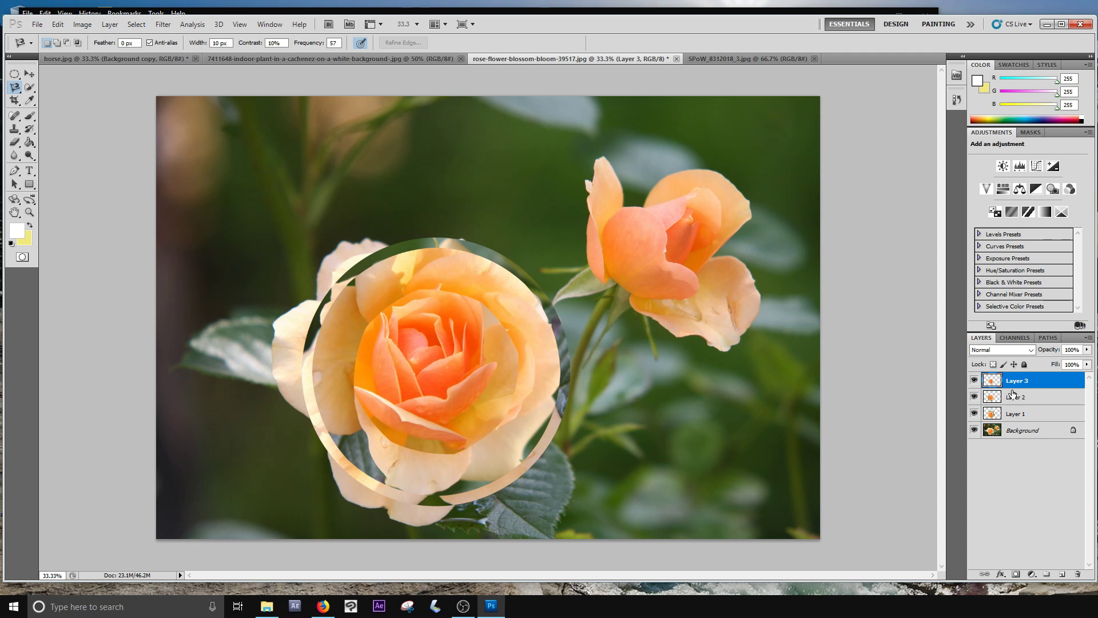
- Revert the rose image to its Open state in the enlarged History list, discarding all circular layers
{"action": "left_click", "coordinate": [955, 101]}
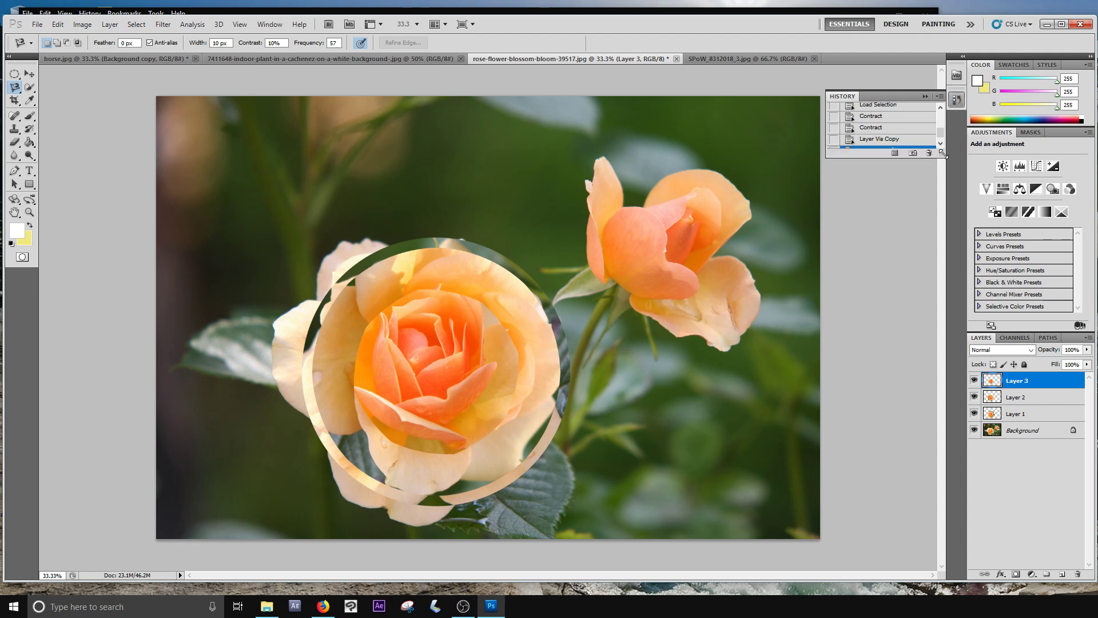
{"action": "left_click_drag", "start_coordinate": [942, 153], "coordinate": [942, 461]}
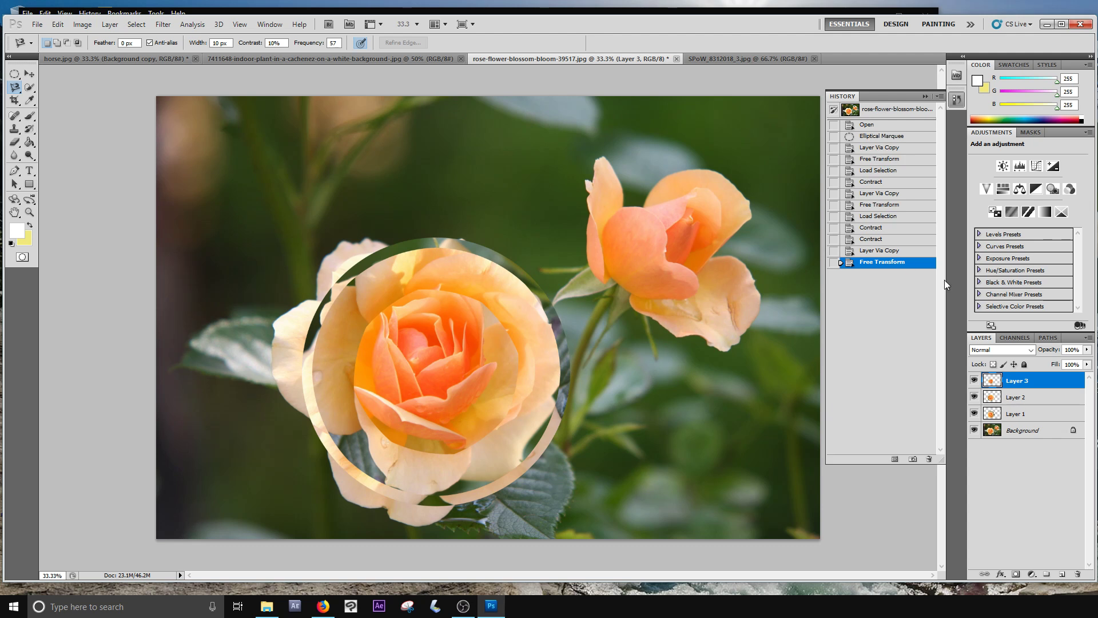
{"action": "left_click", "coordinate": [868, 125]}
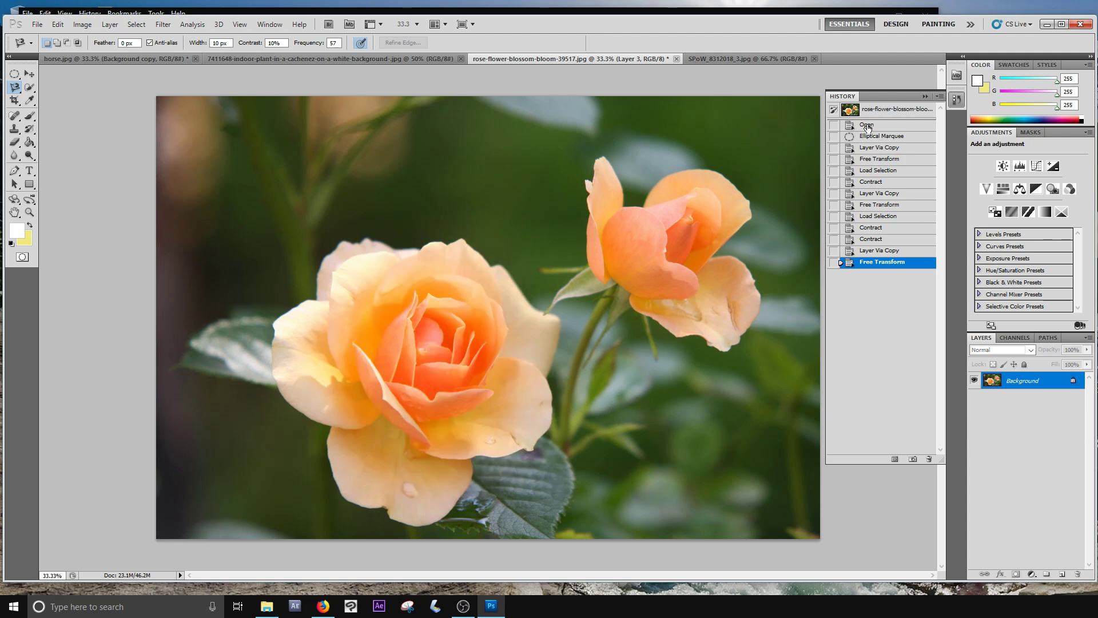
{"action": "left_click", "coordinate": [924, 96]}
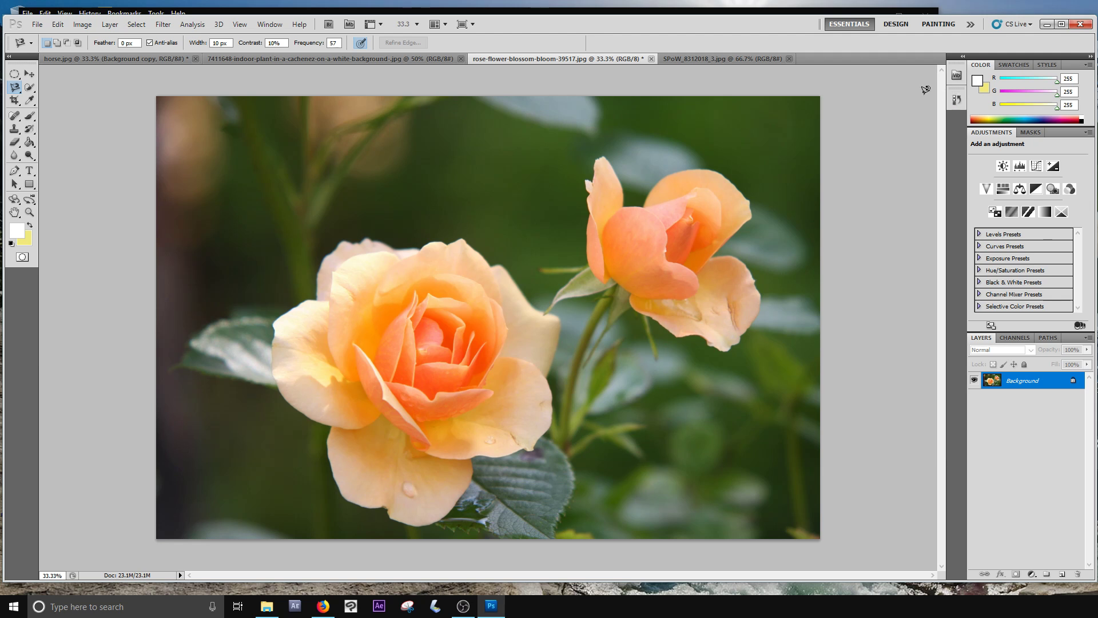
- Select the entire large rose with the Quick Selection tool and copy it to a new layer
{"action": "left_click", "coordinate": [30, 89]}
{"action": "right_click", "coordinate": [31, 89]}
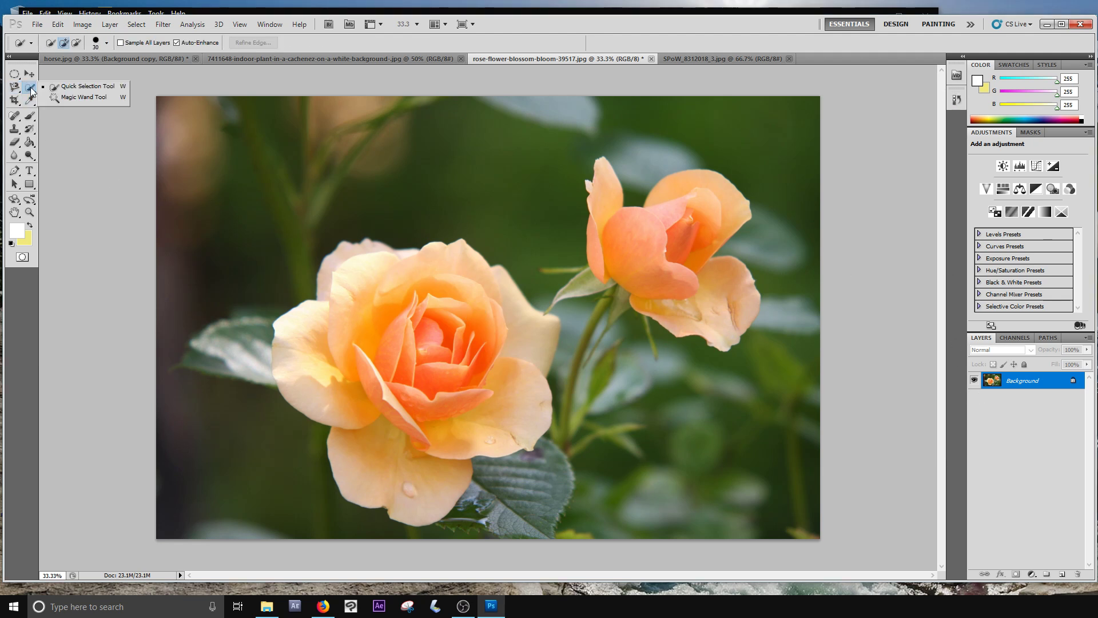
{"action": "left_click", "coordinate": [28, 89]}
{"action": "mouse_move", "coordinate": [391, 328]}
{"action": "left_mouse_down"}
{"action": "mouse_move", "coordinate": [379, 363]}
{"action": "mouse_move", "coordinate": [349, 262]}
{"action": "mouse_move", "coordinate": [418, 289]}
{"action": "mouse_move", "coordinate": [448, 272]}
{"action": "mouse_move", "coordinate": [486, 346]}
{"action": "mouse_move", "coordinate": [514, 331]}
{"action": "mouse_move", "coordinate": [518, 357]}
{"action": "mouse_move", "coordinate": [441, 390]}
{"action": "mouse_move", "coordinate": [421, 412]}
{"action": "mouse_move", "coordinate": [514, 354]}
{"action": "left_mouse_up"}
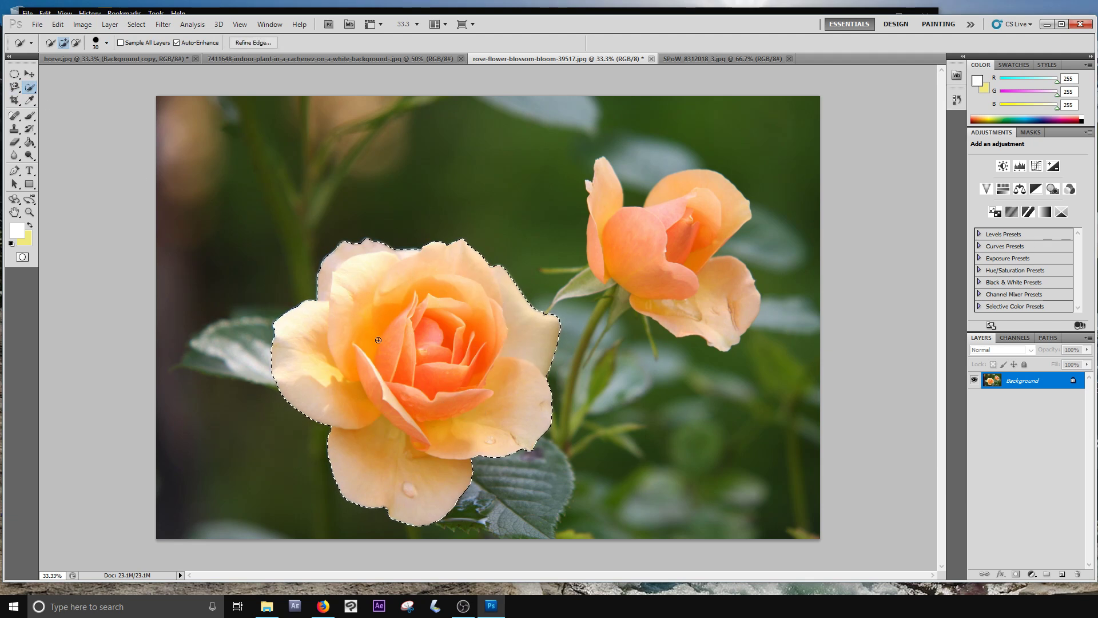
{"action": "right_click", "coordinate": [479, 333]}
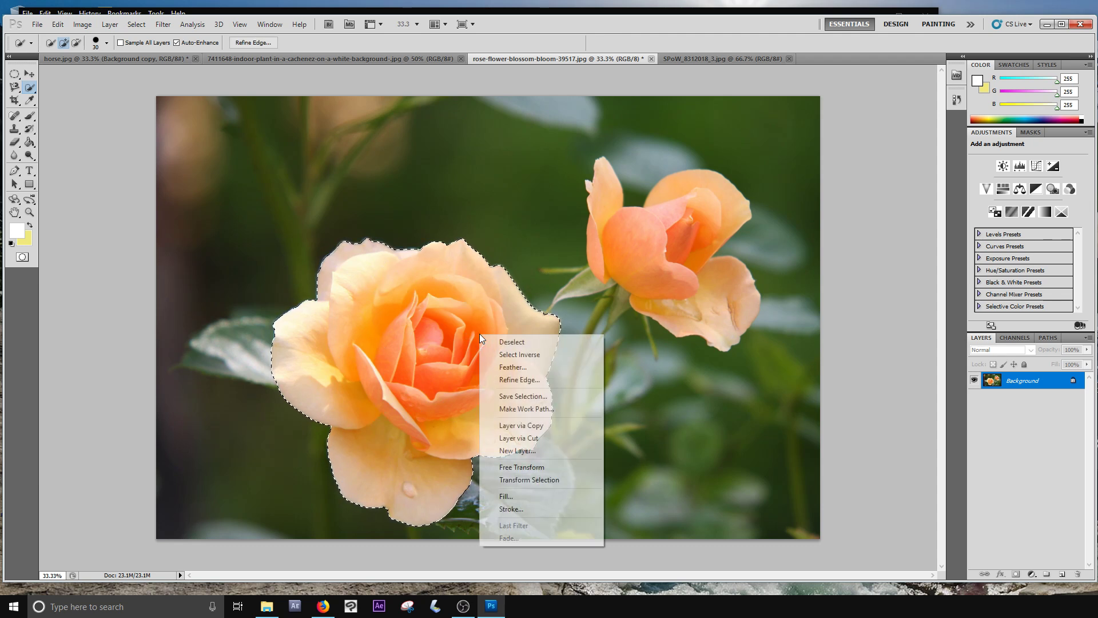
{"action": "left_click", "coordinate": [543, 426]}
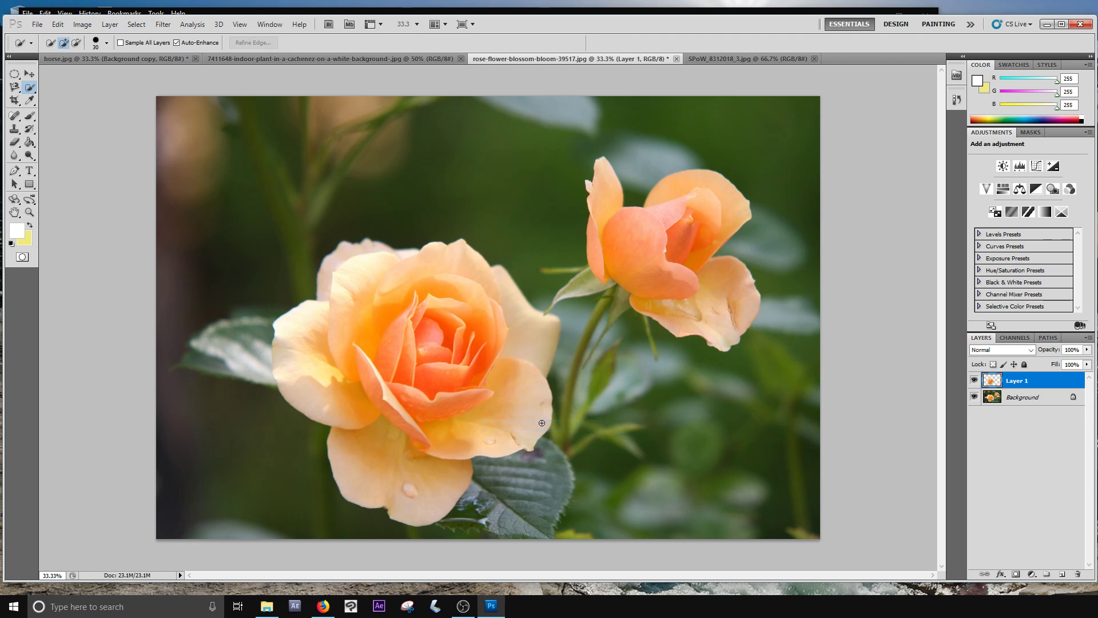
- Reposition the copied large rose up and to the right of the original with the Move tool in the rose image
{"action": "key", "text": "v"}
{"action": "left_click_drag", "start_coordinate": [464, 377], "coordinate": [539, 307]}
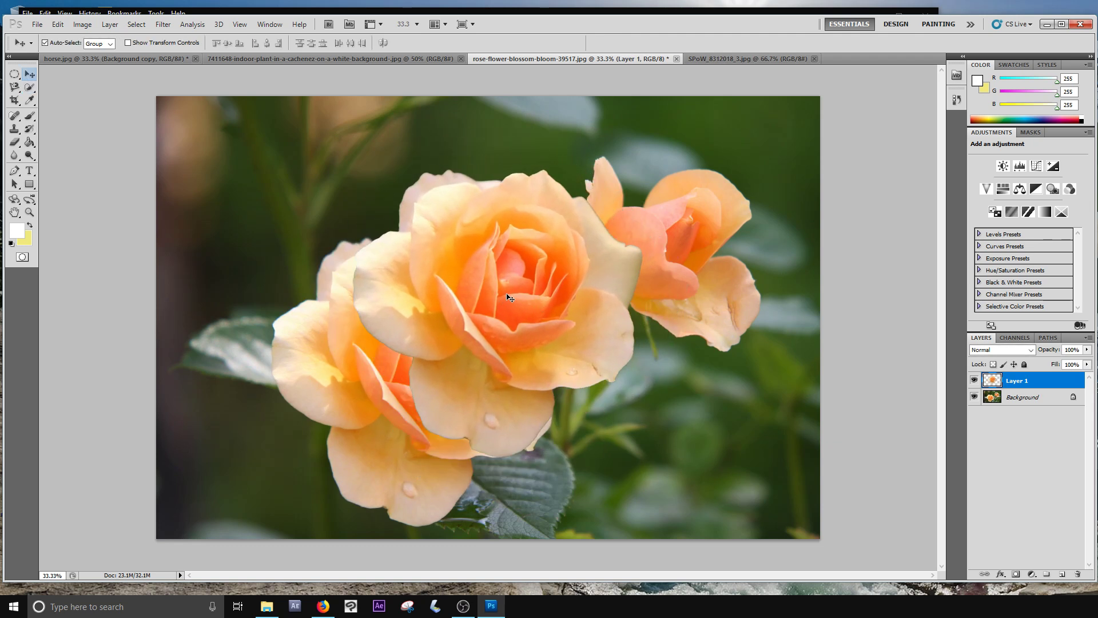
{"action": "left_click", "coordinate": [763, 59]}
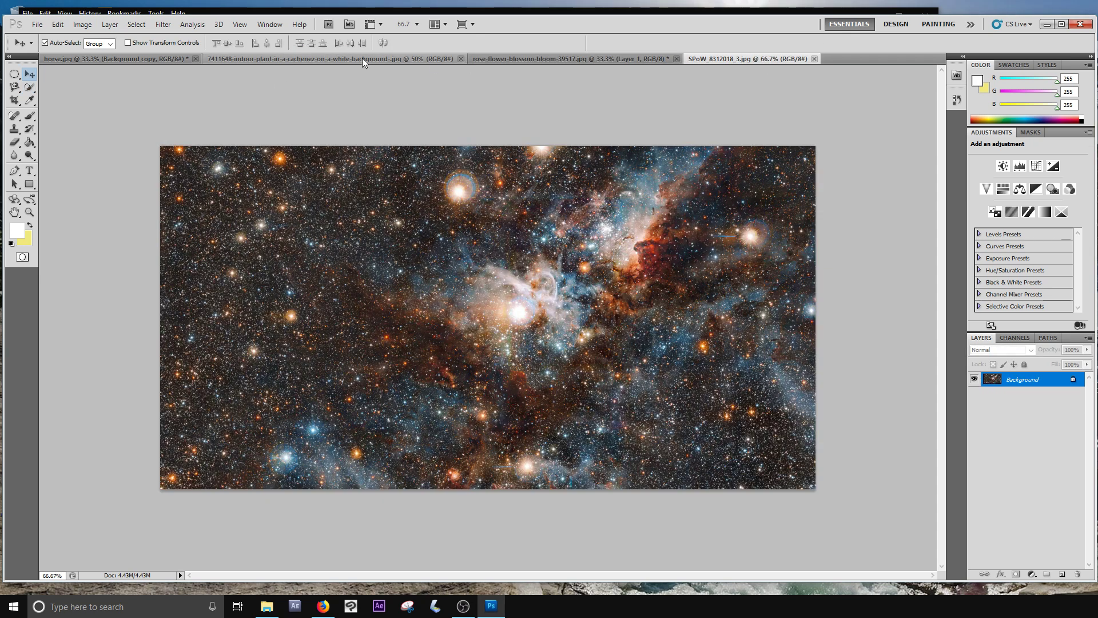
{"action": "left_click", "coordinate": [146, 59]}
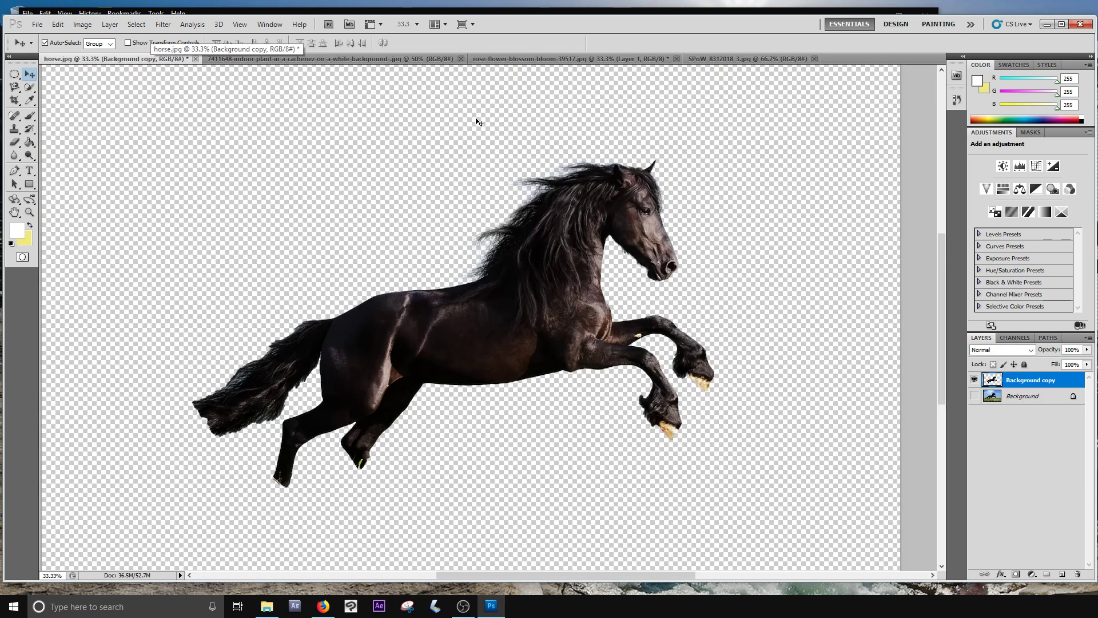
{"action": "left_click", "coordinate": [568, 58]}
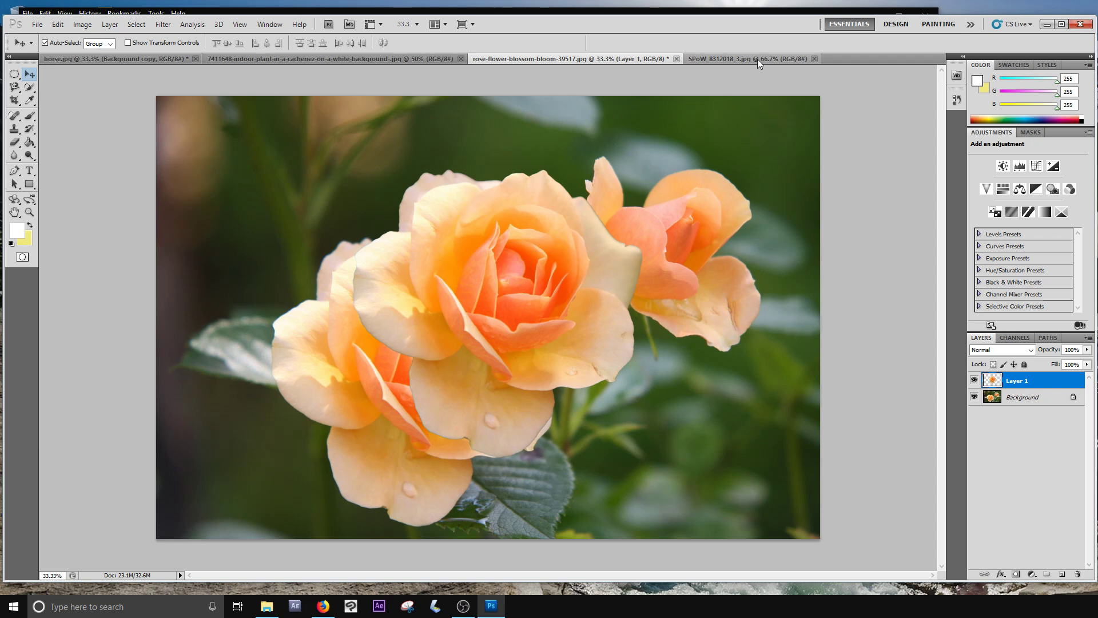
{"action": "left_click_drag", "start_coordinate": [482, 310], "coordinate": [456, 318]}
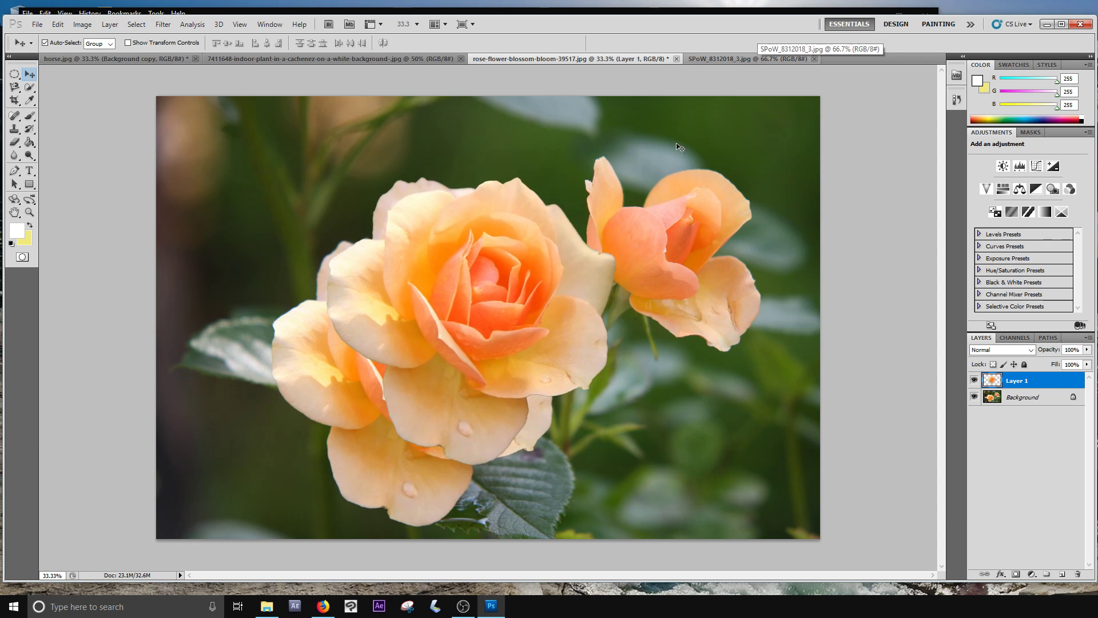
- Draw a wide elliptical marquee selection across the bright nebula in the middle of the SPoW_8312018_3.jpg space image
{"action": "left_click", "coordinate": [712, 58]}
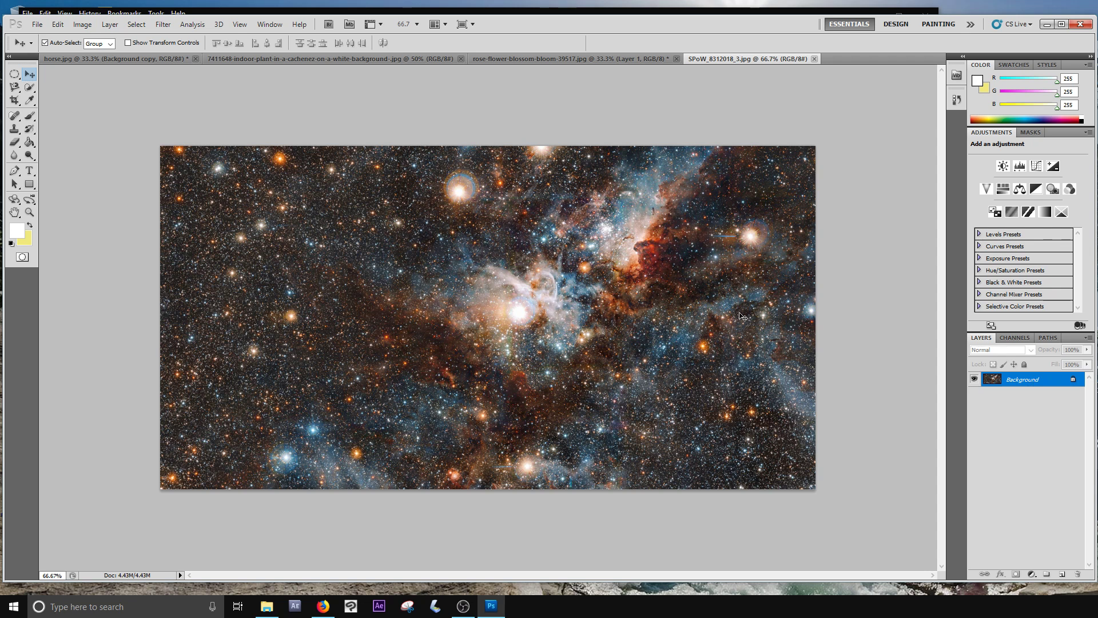
{"action": "key", "text": "m"}
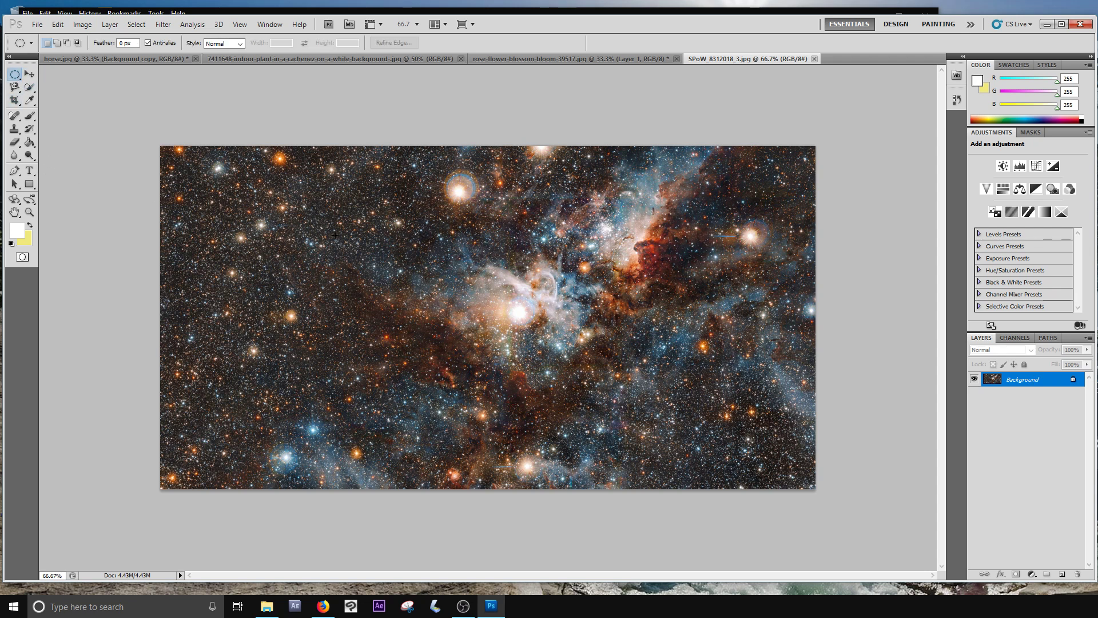
{"action": "left_click_drag", "start_coordinate": [693, 347], "coordinate": [694, 348]}
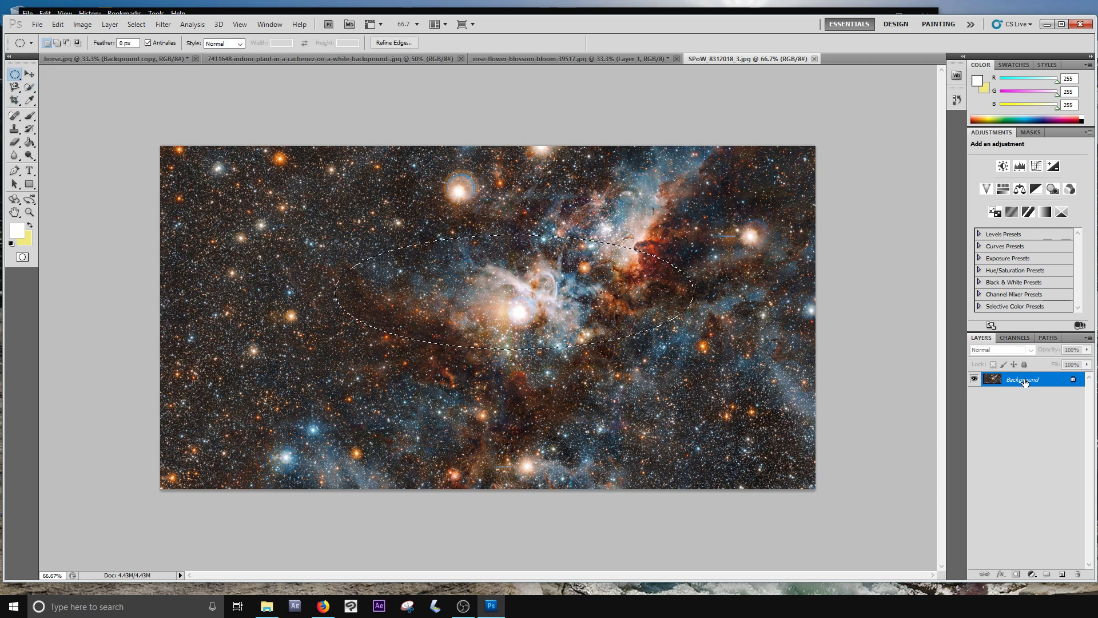
{"action": "key", "text": "shift+BackSpace"}
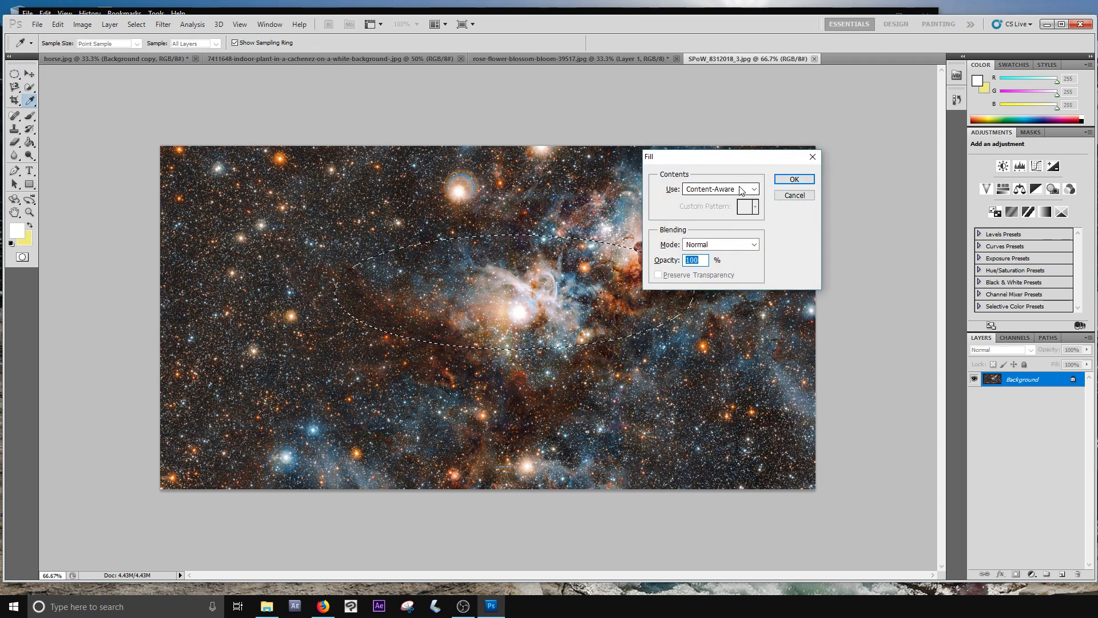
{"action": "left_click", "coordinate": [722, 189]}
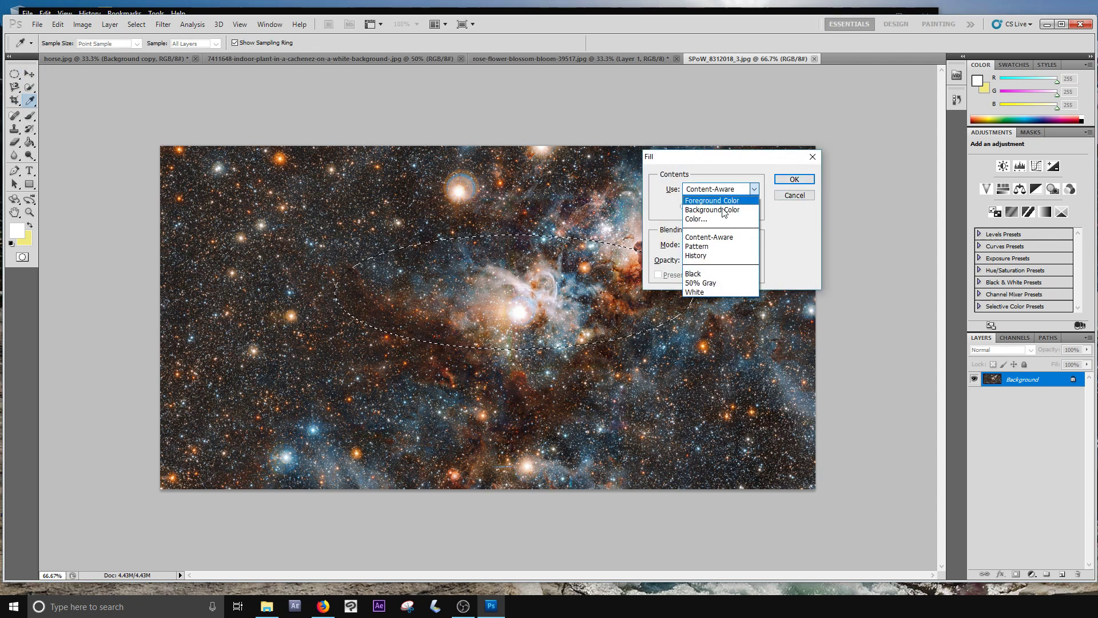
{"action": "left_click", "coordinate": [681, 174]}
{"action": "left_click", "coordinate": [795, 195]}
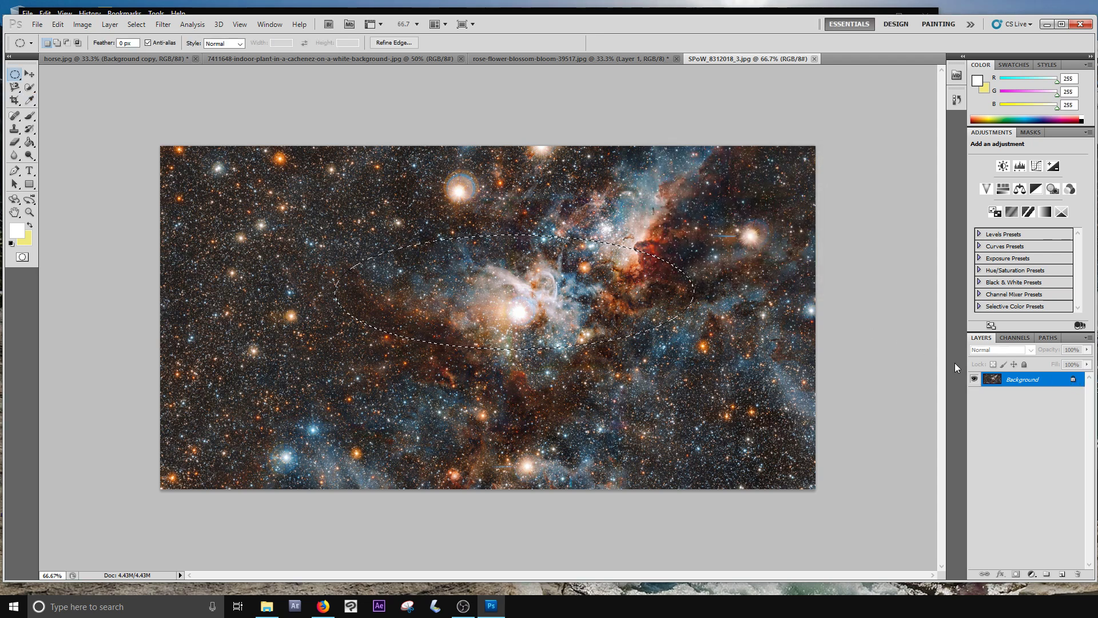
- Cut the elliptical selection to a new layer, hide that layer to inspect the Background, and undo the cut
{"action": "right_click", "coordinate": [638, 272]}
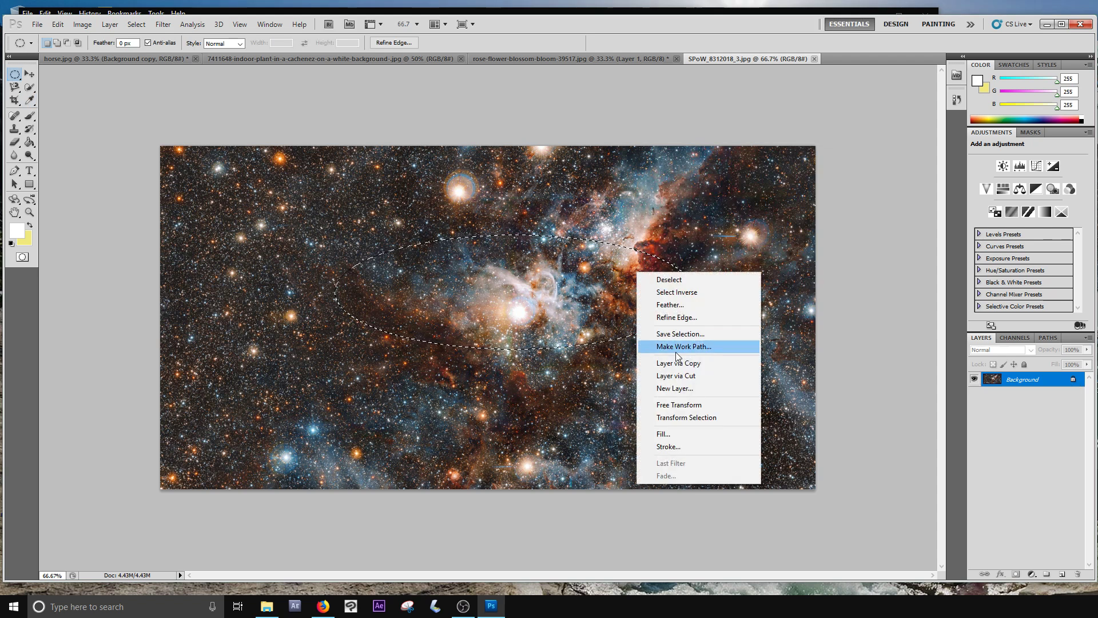
{"action": "left_click", "coordinate": [667, 377]}
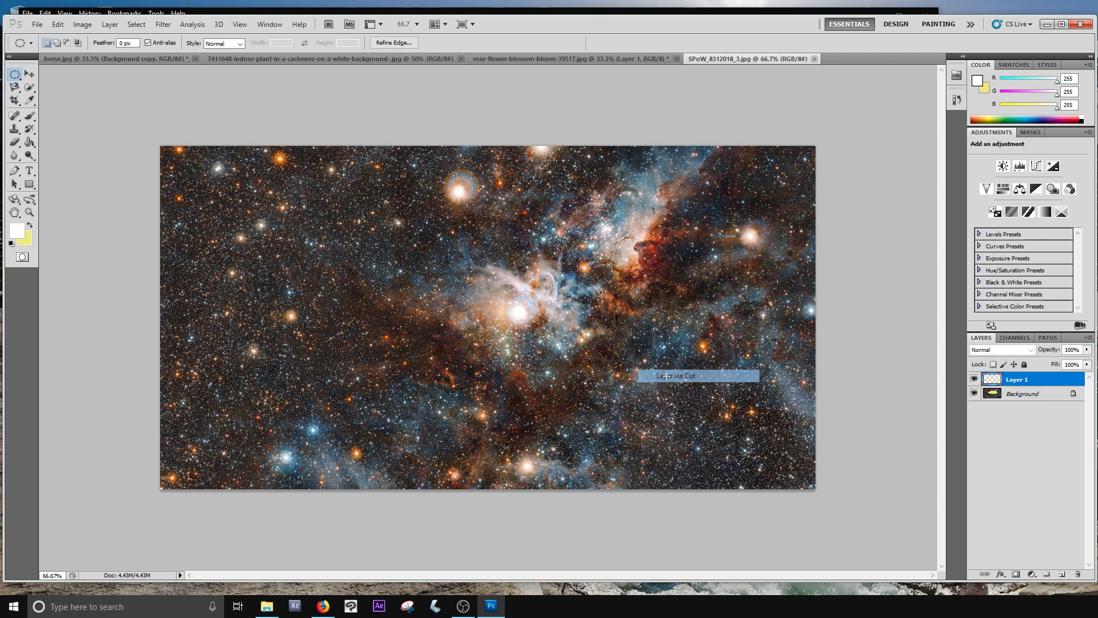
{"action": "left_click", "coordinate": [974, 379]}
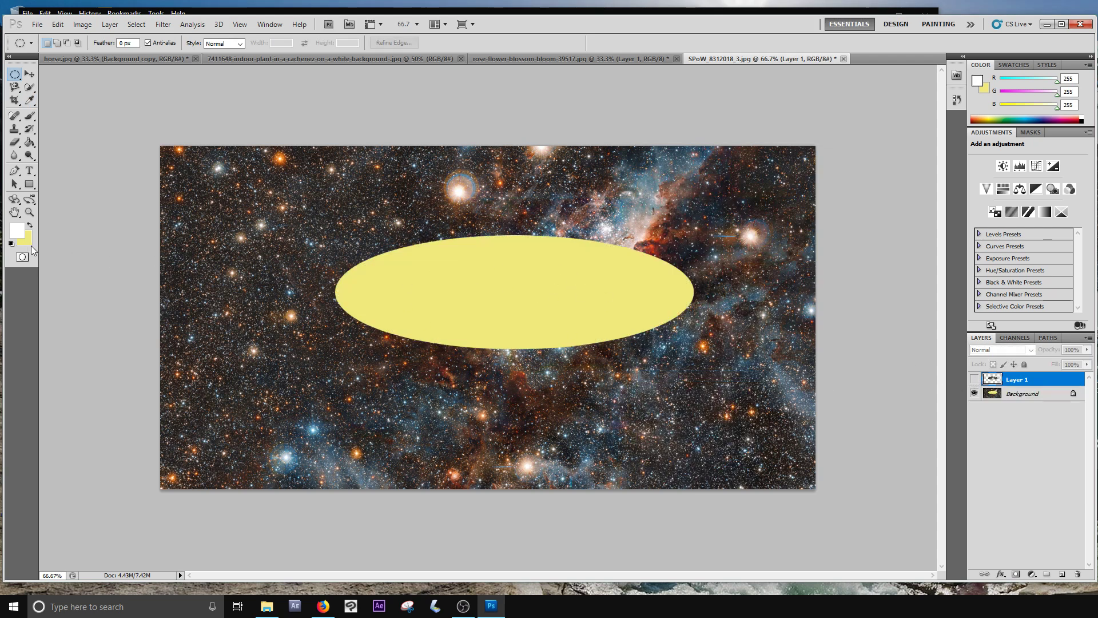
{"action": "key", "text": "ctrl+z"}
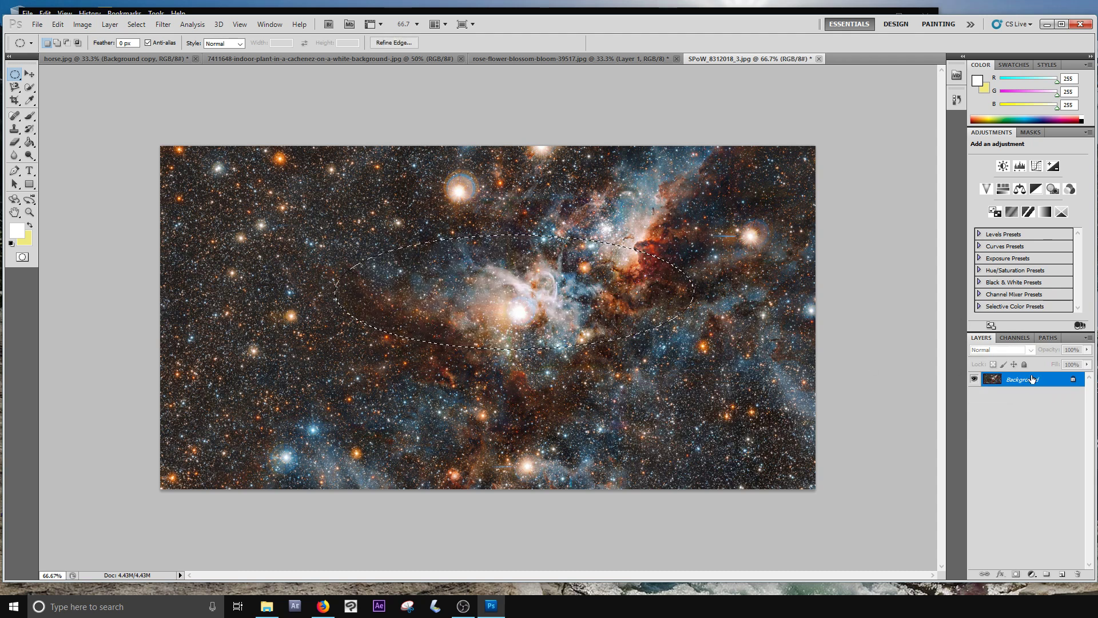
- Convert the space image's locked Background into a regular layer with default settings and clear the elliptical selection
{"action": "double_click", "coordinate": [1053, 384]}
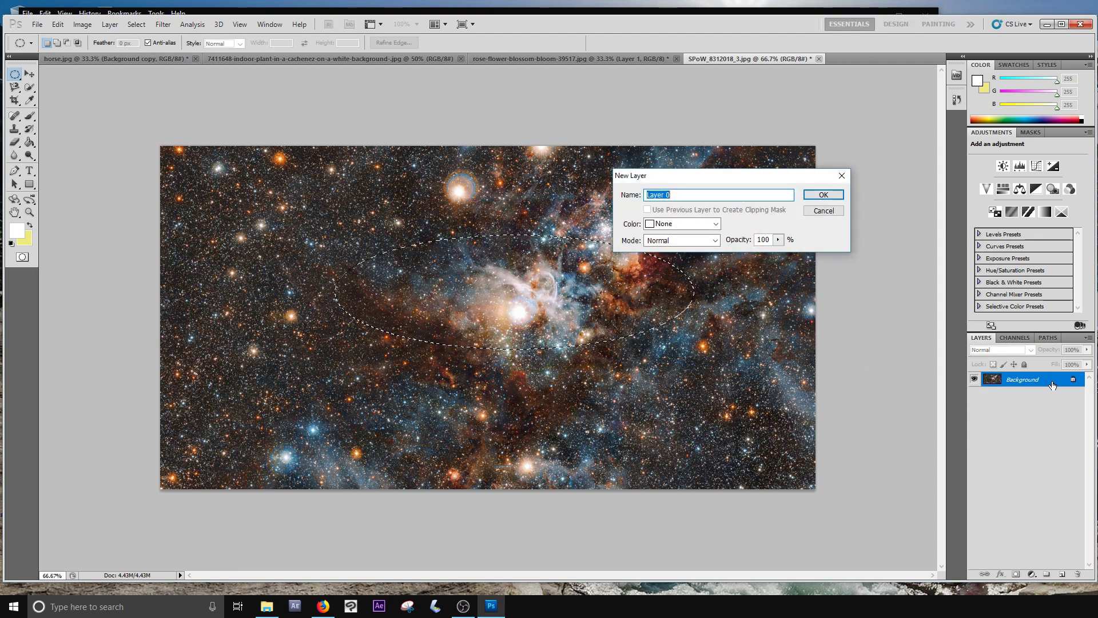
{"action": "left_click", "coordinate": [827, 194]}
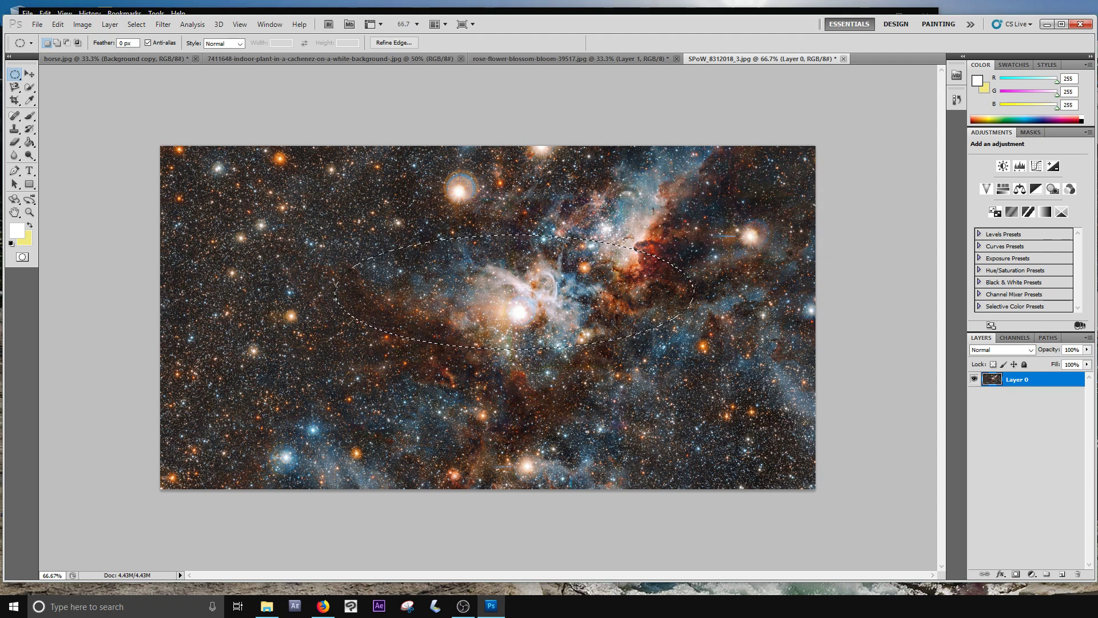
{"action": "left_click", "coordinate": [529, 61]}
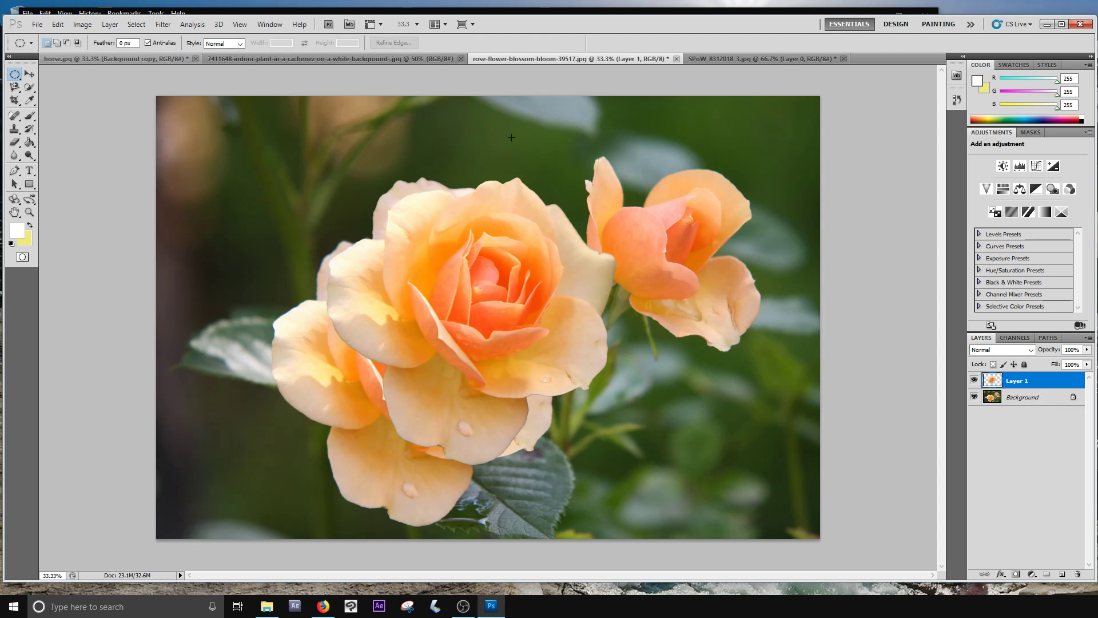
{"action": "left_click", "coordinate": [723, 56]}
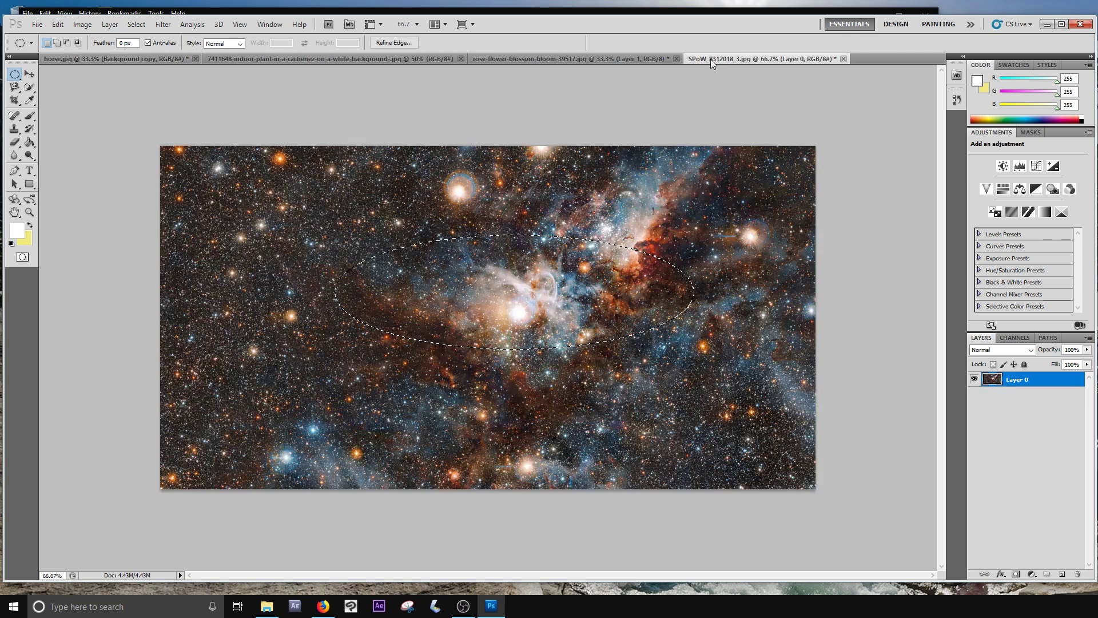
{"action": "left_click", "coordinate": [463, 162]}
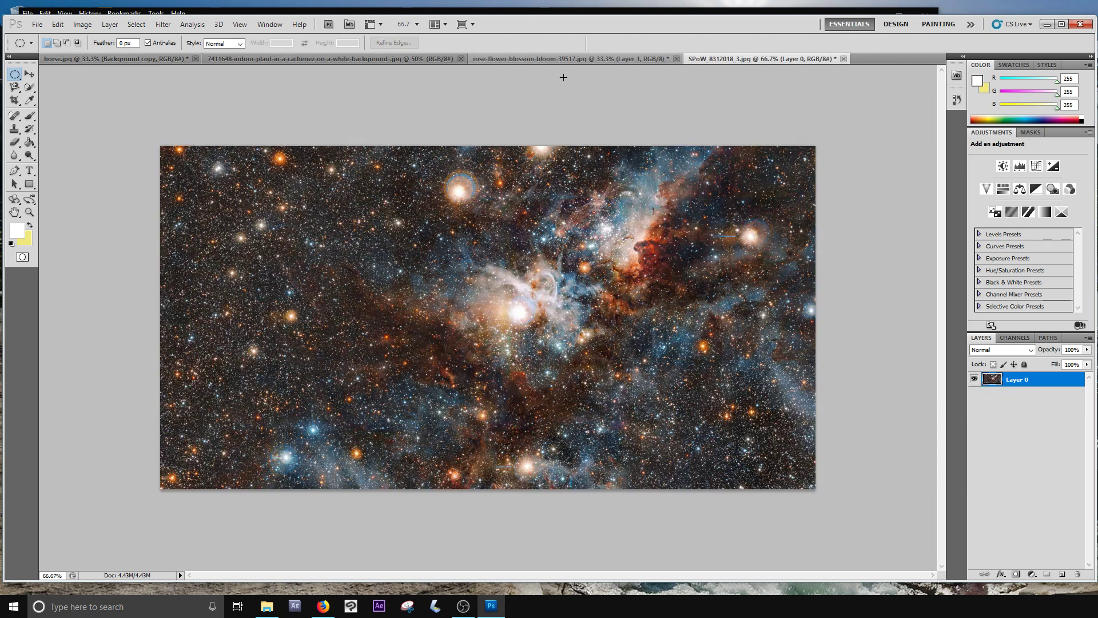
- Return to the rose image and shift the copied rose slightly up and to the left with the Move tool
{"action": "left_click", "coordinate": [512, 61]}
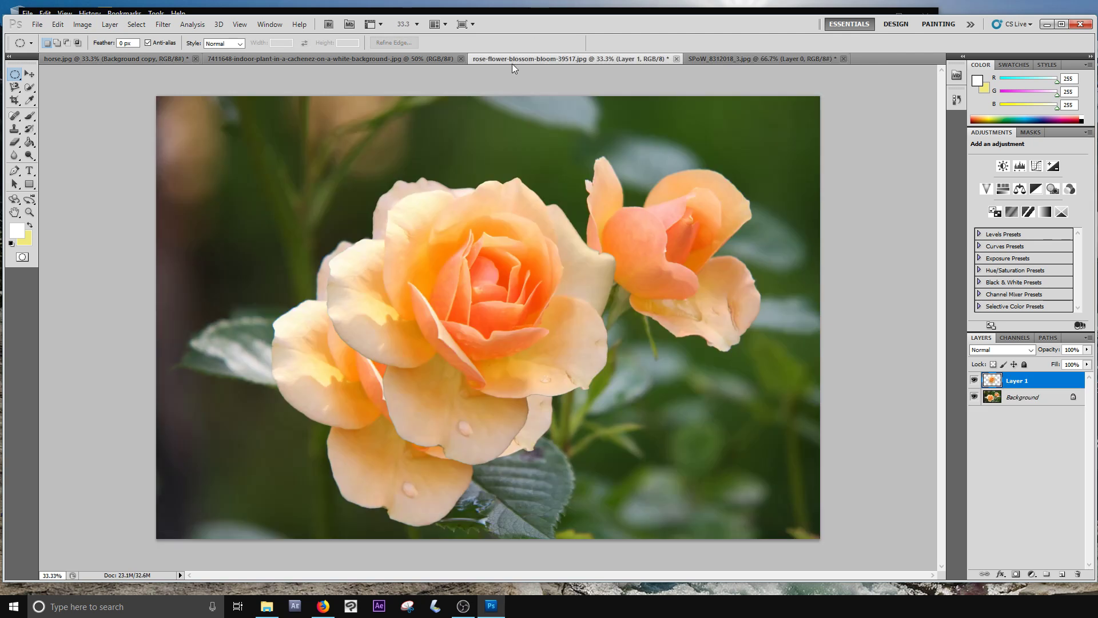
{"action": "left_click", "coordinate": [29, 73]}
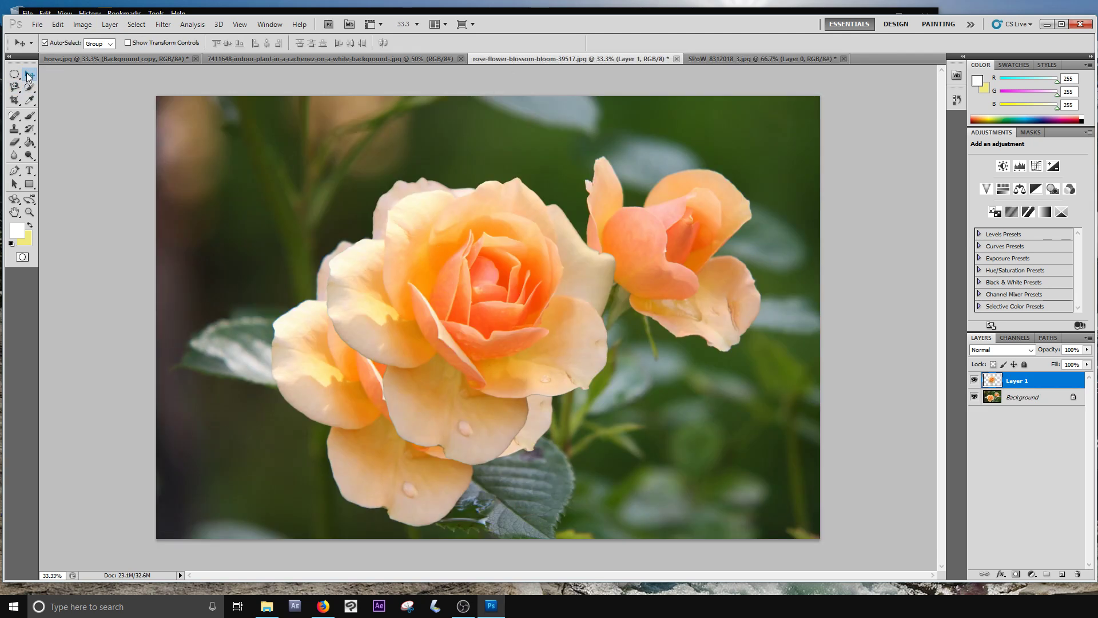
{"action": "left_click_drag", "start_coordinate": [464, 277], "coordinate": [450, 263]}
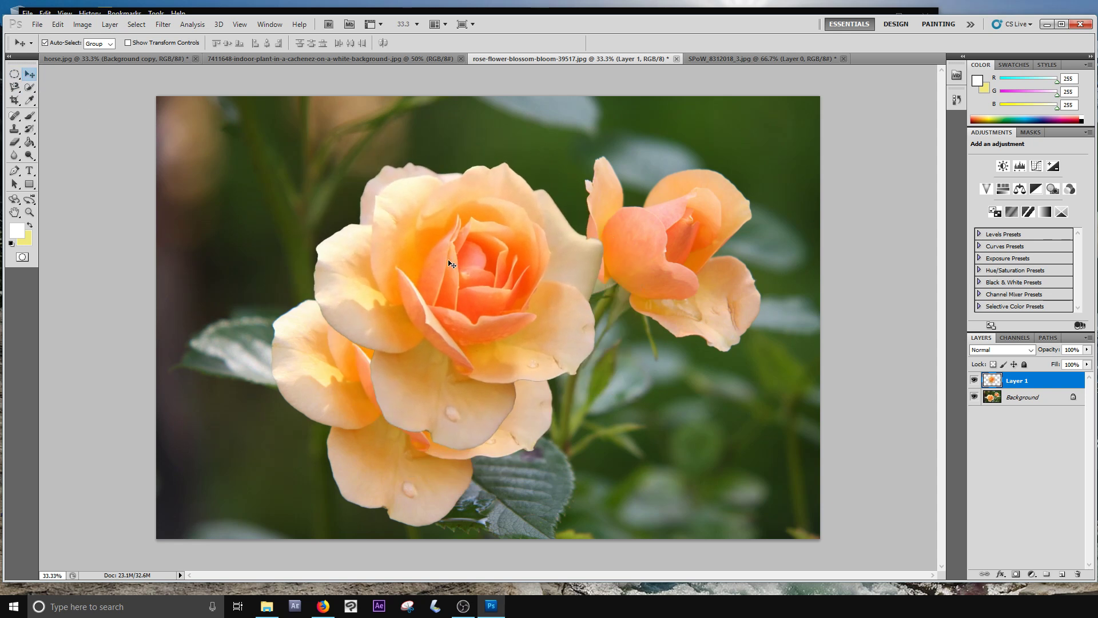
- Turn off the Move tool's Auto-Select and convert the rose image's Background into a regular layer with default settings
{"action": "left_click", "coordinate": [45, 42]}
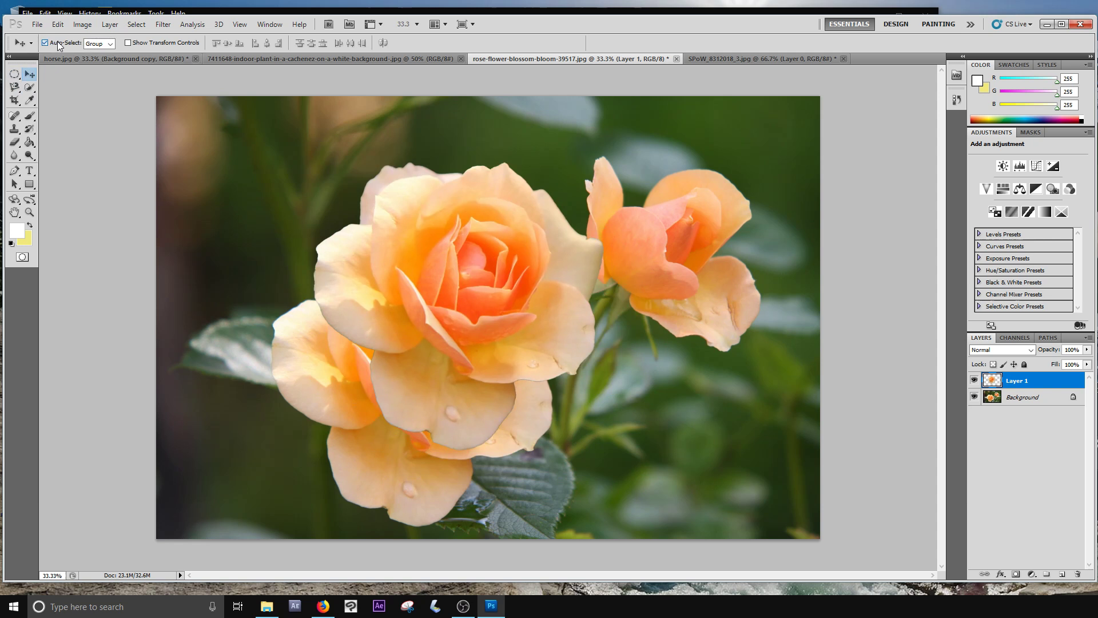
{"action": "left_click", "coordinate": [1012, 399]}
{"action": "double_click", "coordinate": [1043, 397]}
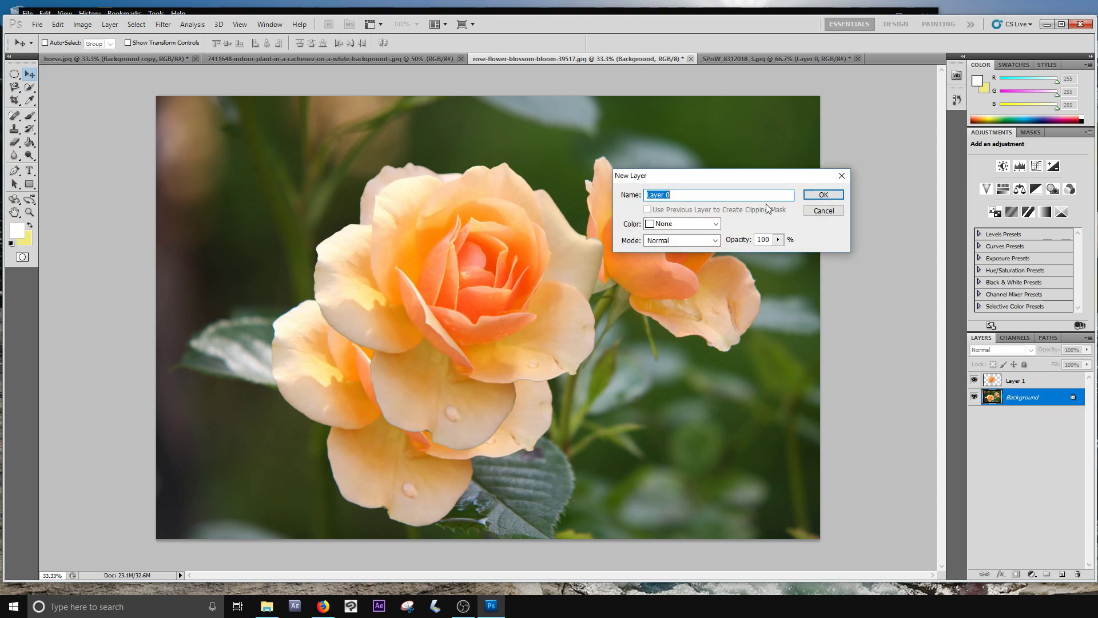
{"action": "left_click", "coordinate": [824, 194]}
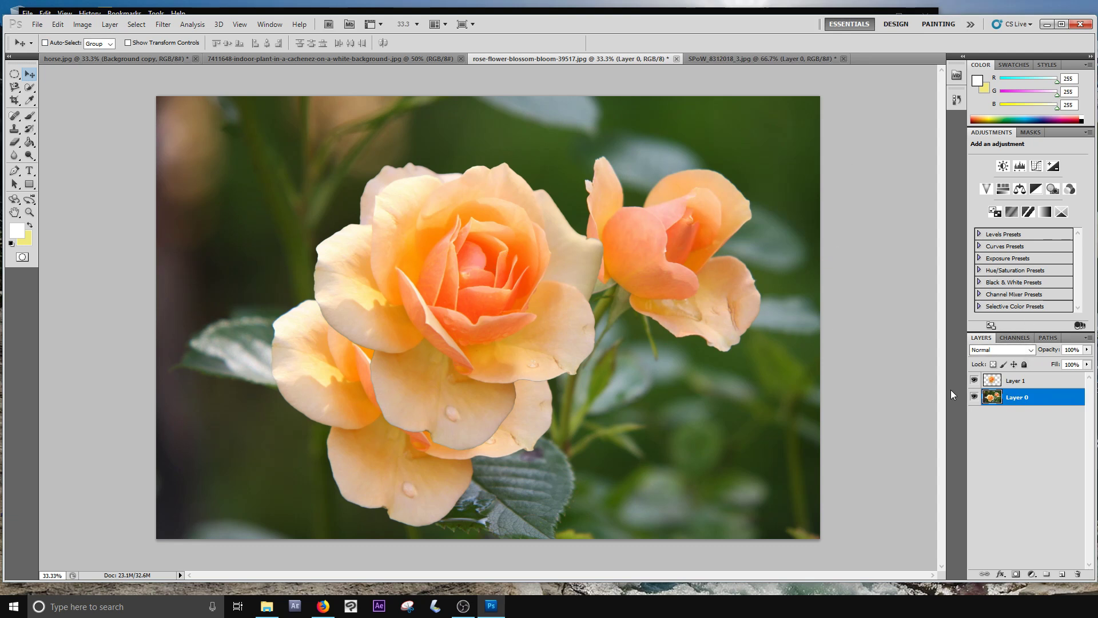
- Try shifting Layer 0 down and left, undo that move, and select and nudge Layer 1's rose copy instead
{"action": "mouse_move", "coordinate": [653, 312]}
{"action": "left_mouse_down"}
{"action": "mouse_move", "coordinate": [670, 259]}
{"action": "mouse_move", "coordinate": [639, 281]}
{"action": "mouse_move", "coordinate": [643, 325]}
{"action": "left_mouse_up"}
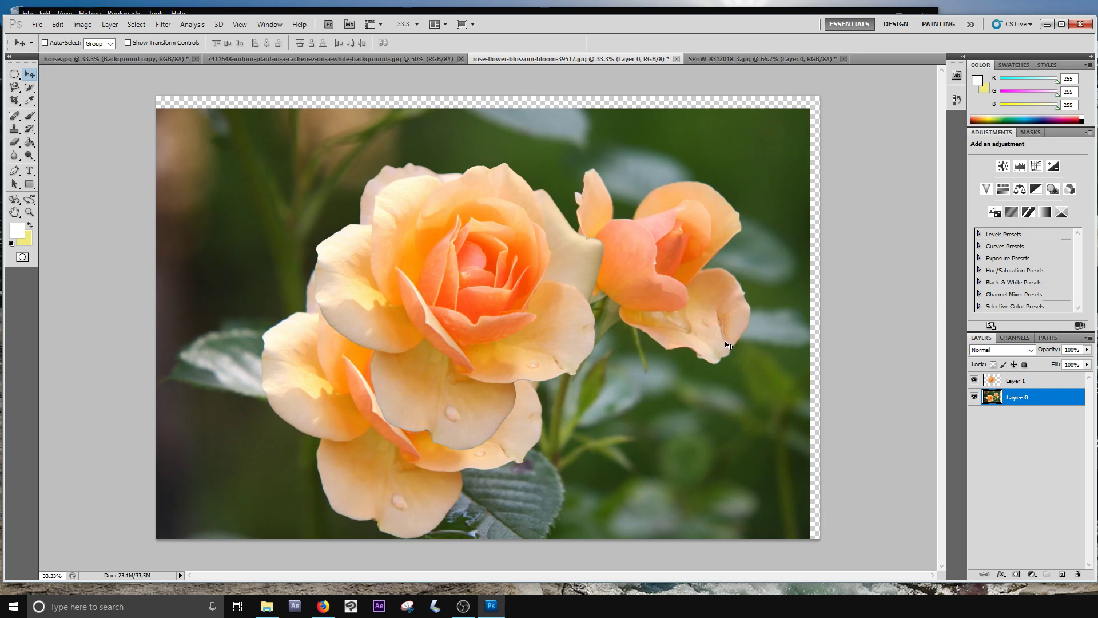
{"action": "key", "text": "ctrl+z"}
{"action": "left_click", "coordinate": [1017, 382]}
{"action": "mouse_move", "coordinate": [519, 242]}
{"action": "left_mouse_down"}
{"action": "mouse_move", "coordinate": [583, 280]}
{"action": "mouse_move", "coordinate": [527, 251]}
{"action": "left_mouse_up"}
- With Auto-Select on, alternately reposition the full rose photo and the rose copy by picking each directly on the canvas
{"action": "left_click_drag", "start_coordinate": [742, 317], "coordinate": [724, 295]}
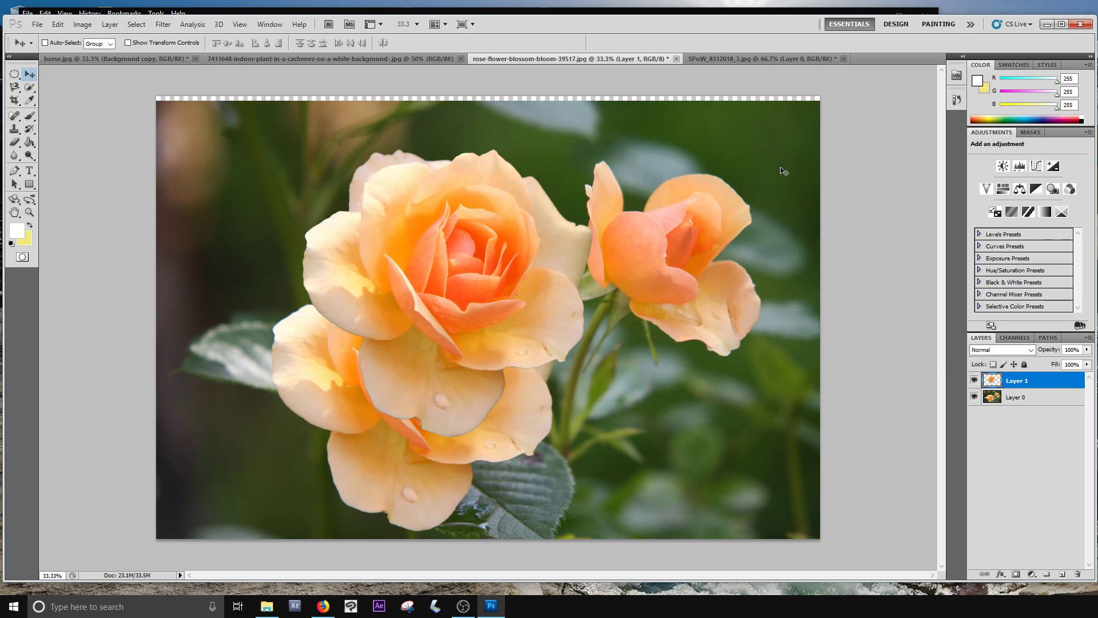
{"action": "left_click_drag", "start_coordinate": [771, 166], "coordinate": [707, 156]}
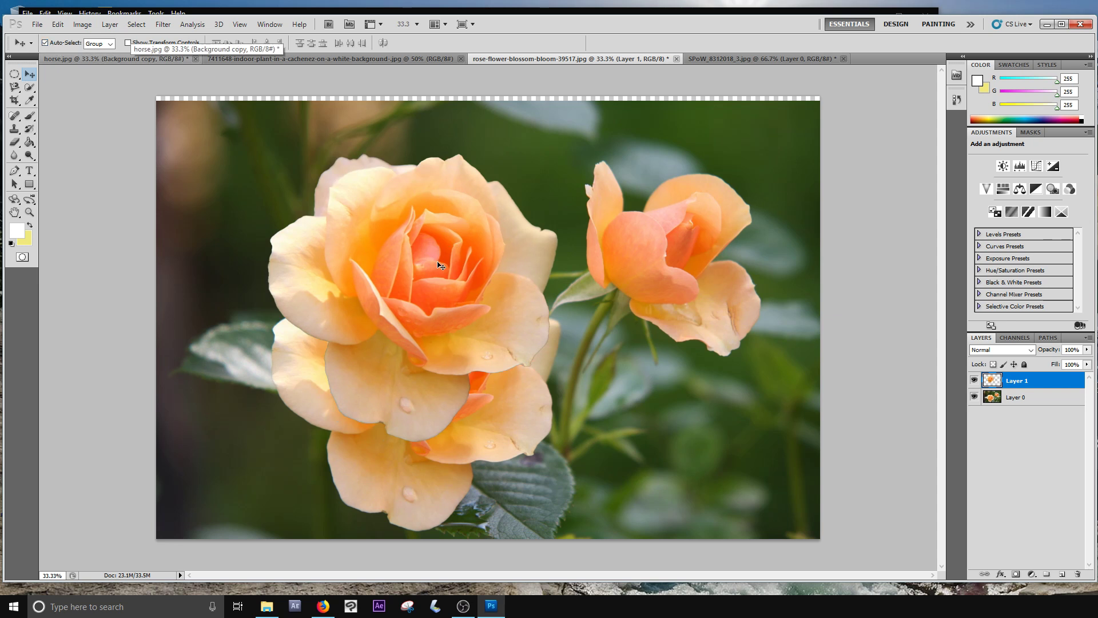
{"action": "left_click_drag", "start_coordinate": [428, 258], "coordinate": [456, 231]}
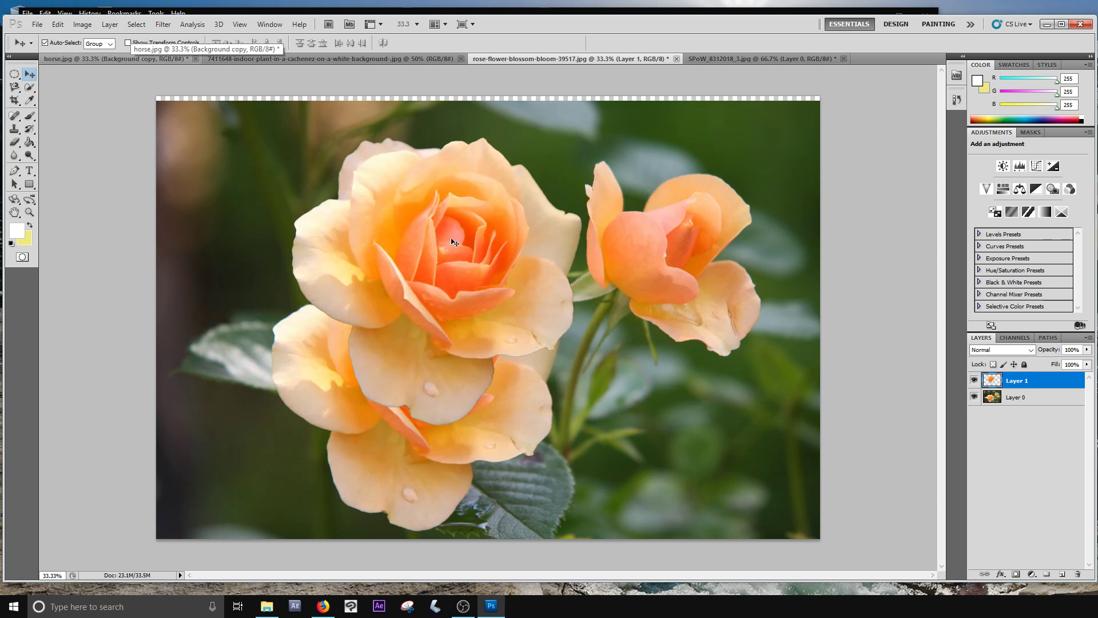
{"action": "left_click", "coordinate": [755, 212]}
{"action": "mouse_move", "coordinate": [753, 210]}
{"action": "left_mouse_down"}
{"action": "mouse_move", "coordinate": [793, 200]}
{"action": "mouse_move", "coordinate": [767, 205]}
{"action": "left_mouse_up"}
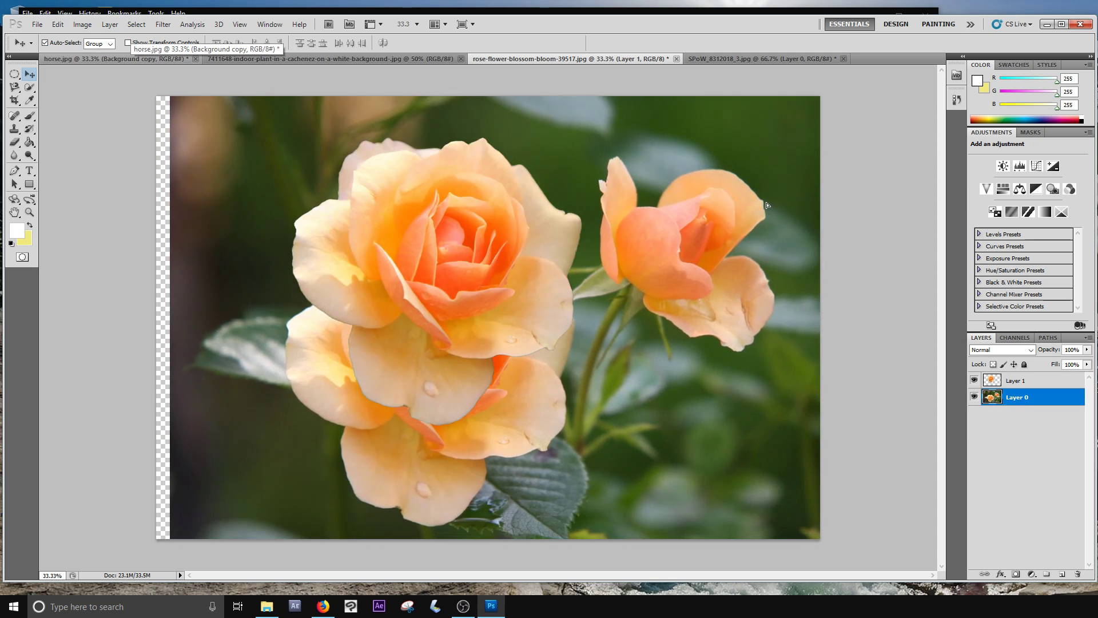
{"action": "left_click_drag", "start_coordinate": [513, 253], "coordinate": [519, 263]}
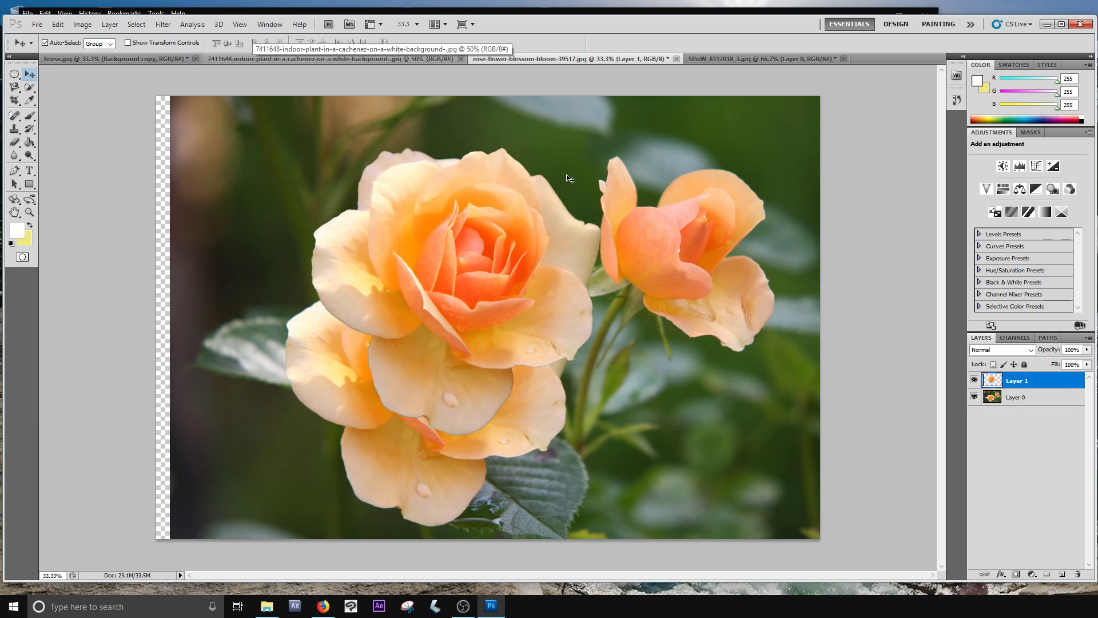
- Copy the cut-out large rose layer into the SPoW_8312018_3.jpg space image and place it over the right part of the starfield
{"action": "left_click_drag", "start_coordinate": [424, 237], "coordinate": [689, 155]}
{"action": "left_click_drag", "start_coordinate": [581, 284], "coordinate": [582, 284]}
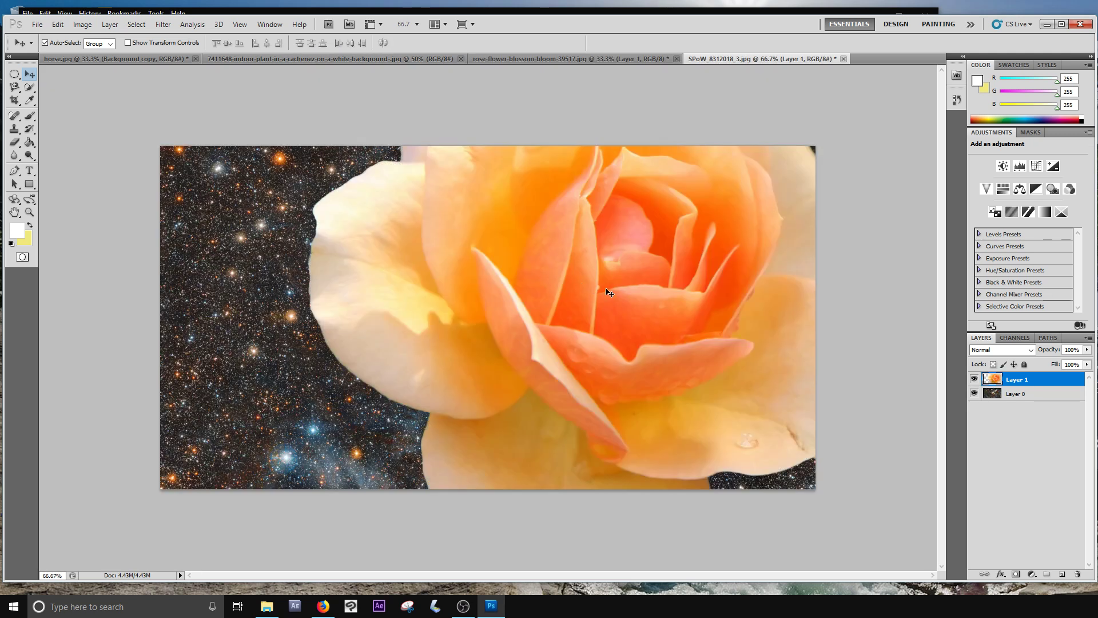
- Copy the cut-out horse from horse.jpg into the space image and position it in front of the rose
{"action": "left_click", "coordinate": [149, 57]}
{"action": "left_click_drag", "start_coordinate": [529, 291], "coordinate": [607, 282]}
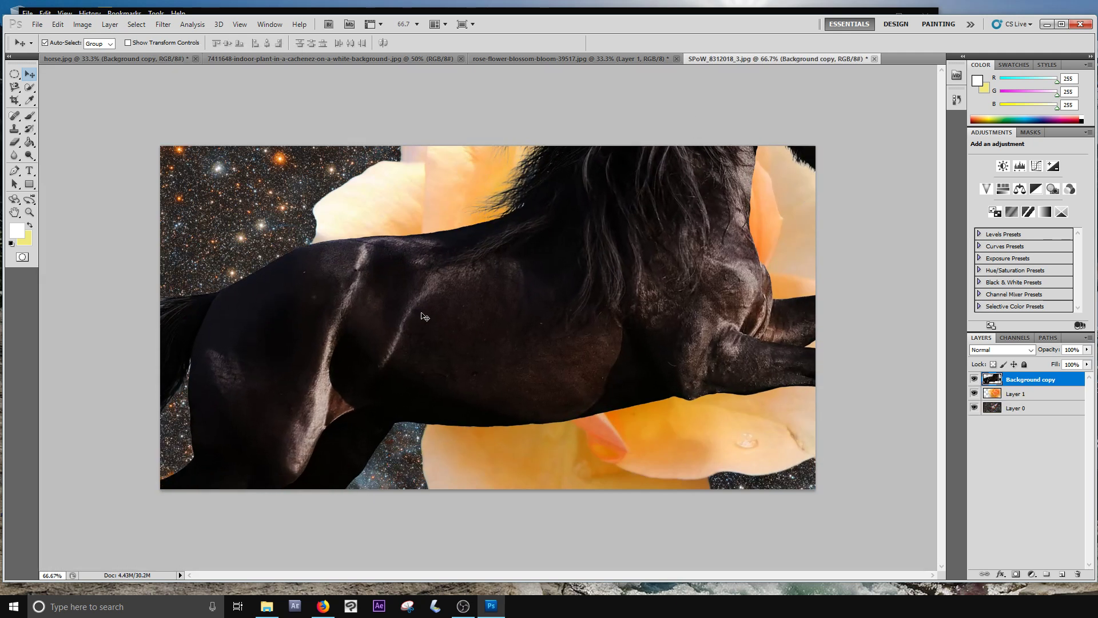
{"action": "left_click_drag", "start_coordinate": [422, 314], "coordinate": [495, 275]}
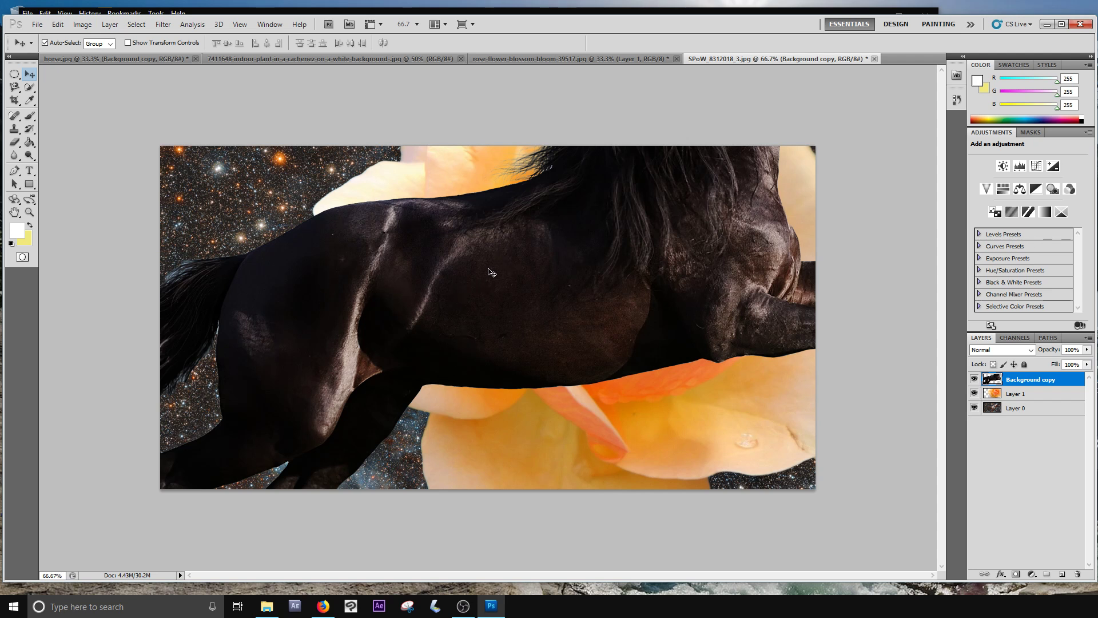
{"action": "left_click_drag", "start_coordinate": [492, 272], "coordinate": [549, 290]}
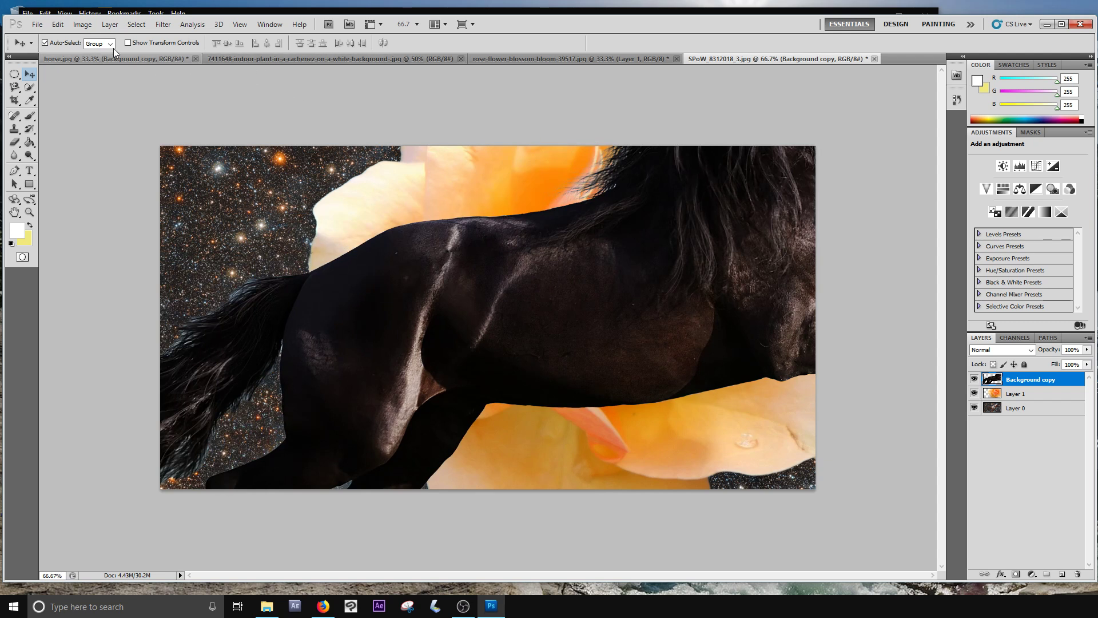
- Review the document's pixel dimensions and document size in the Image Size settings
{"action": "left_click", "coordinate": [82, 25]}
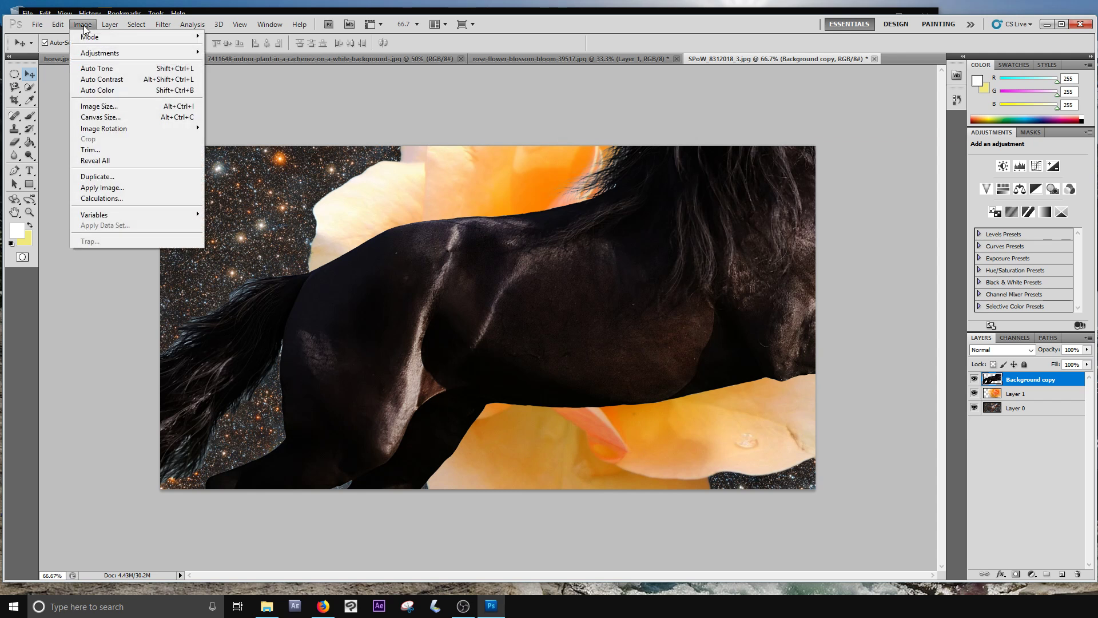
{"action": "left_click", "coordinate": [113, 109]}
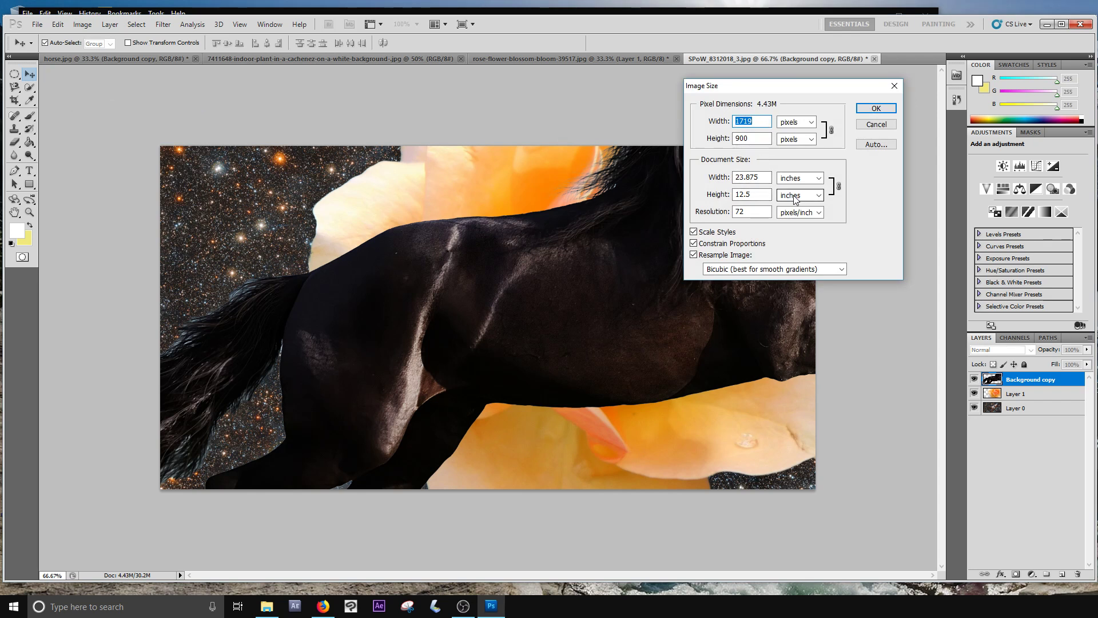
{"action": "left_click", "coordinate": [876, 124]}
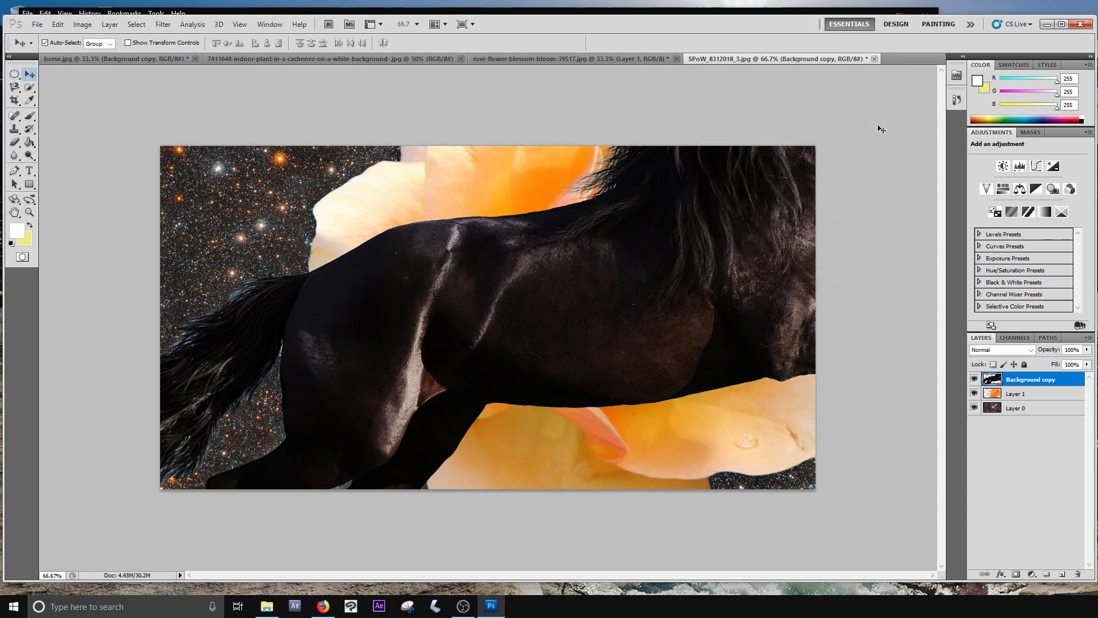
- Switch the new canvas size units to percent and set the canvas width to 200
{"action": "left_click", "coordinate": [83, 24]}
{"action": "left_click", "coordinate": [100, 117]}
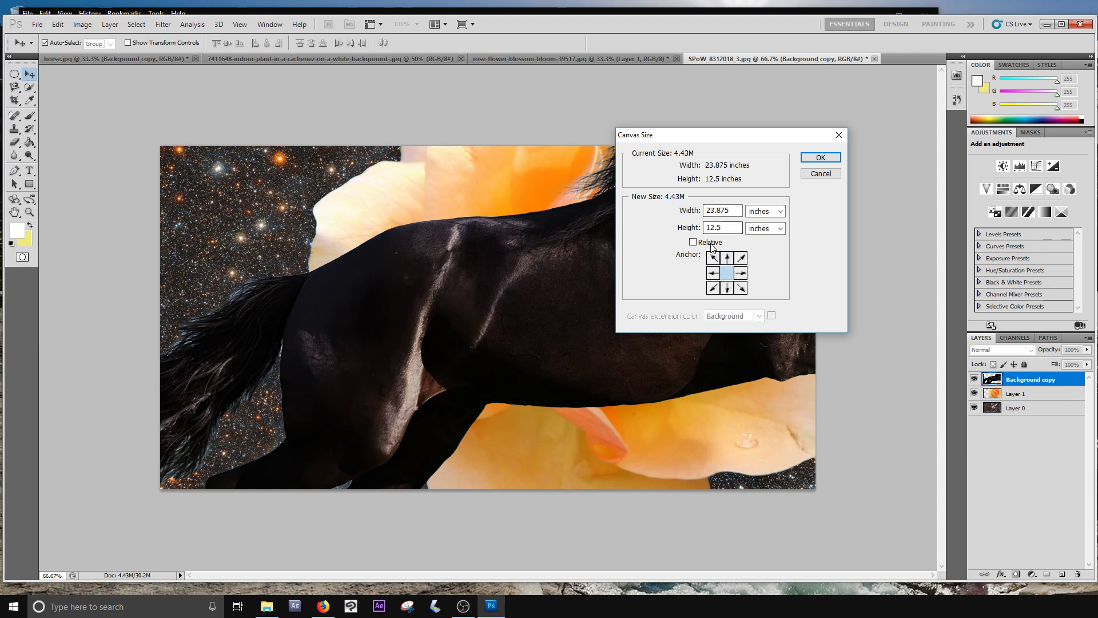
{"action": "left_click", "coordinate": [773, 212]}
{"action": "left_click", "coordinate": [770, 224]}
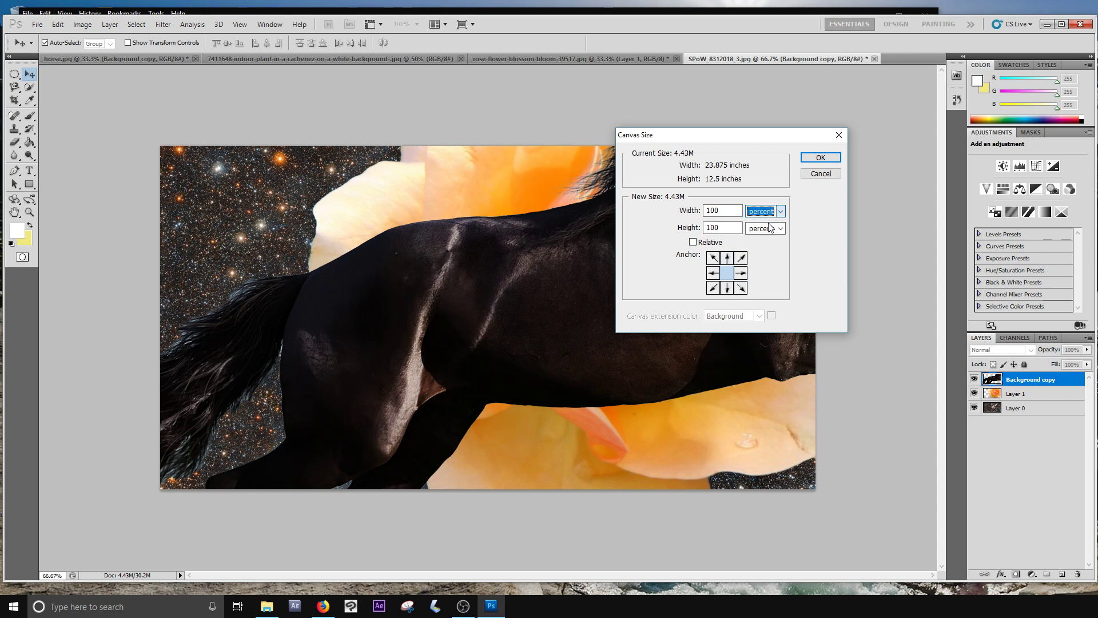
{"action": "double_click", "coordinate": [725, 211]}
{"action": "type", "text": "200"}
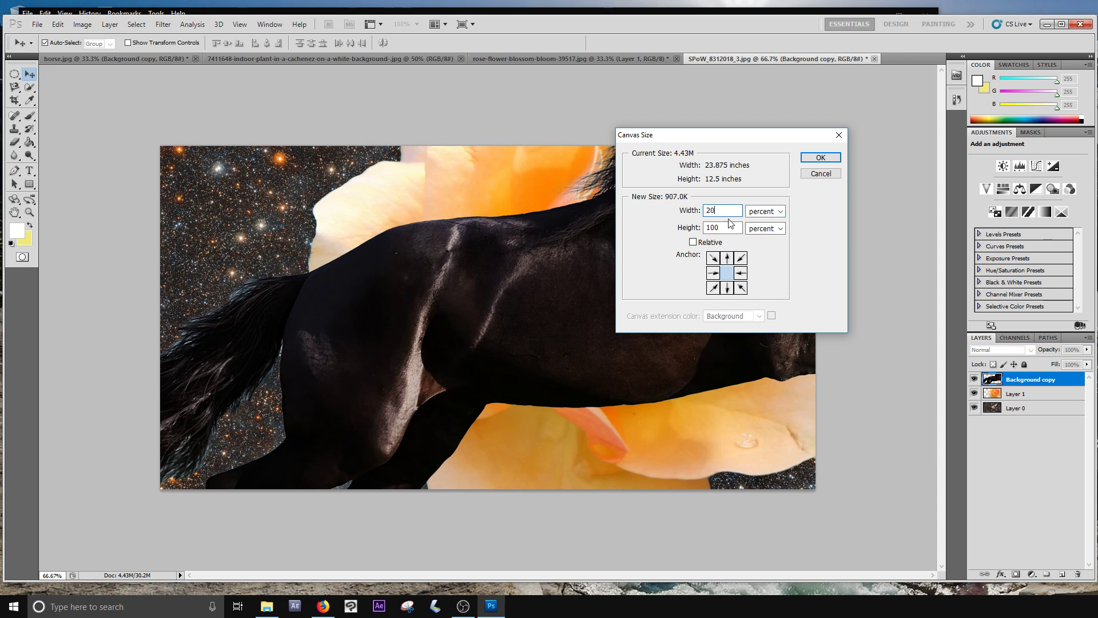
- Apply a canvas height of 200 percent together with the doubled width, and undo the canvas enlargement
{"action": "double_click", "coordinate": [729, 226]}
{"action": "type", "text": "2"}
{"action": "left_click", "coordinate": [709, 242]}
{"action": "double_click", "coordinate": [726, 225]}
{"action": "type", "text": "200"}
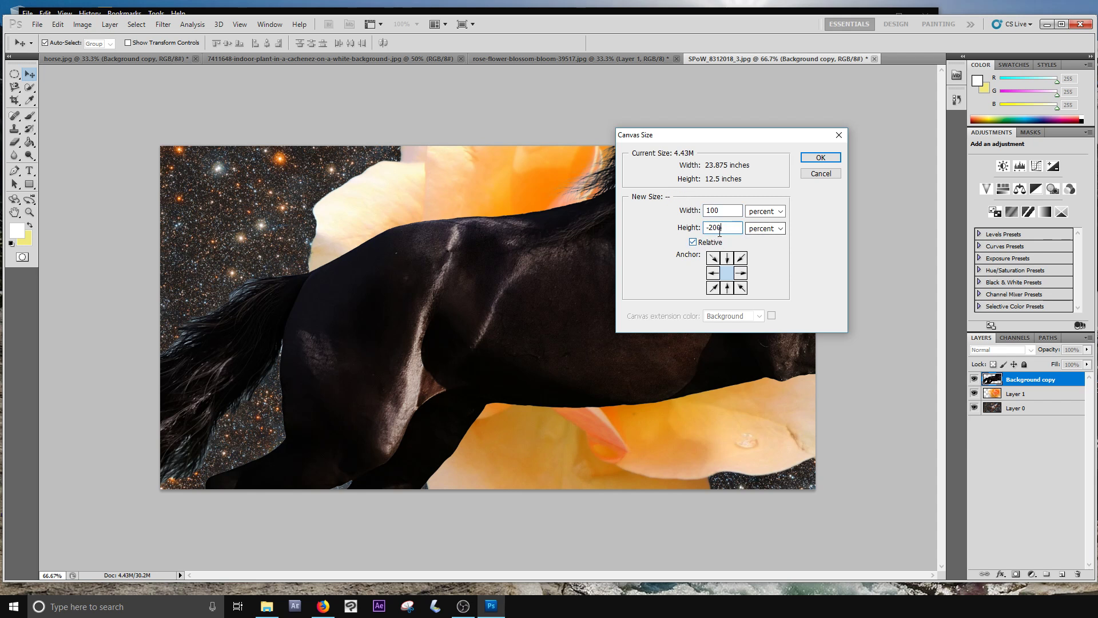
{"action": "left_click", "coordinate": [704, 242]}
{"action": "left_click", "coordinate": [561, 237]}
{"action": "left_click", "coordinate": [693, 242]}
{"action": "type", "text": "200"}
{"action": "left_click", "coordinate": [820, 157]}
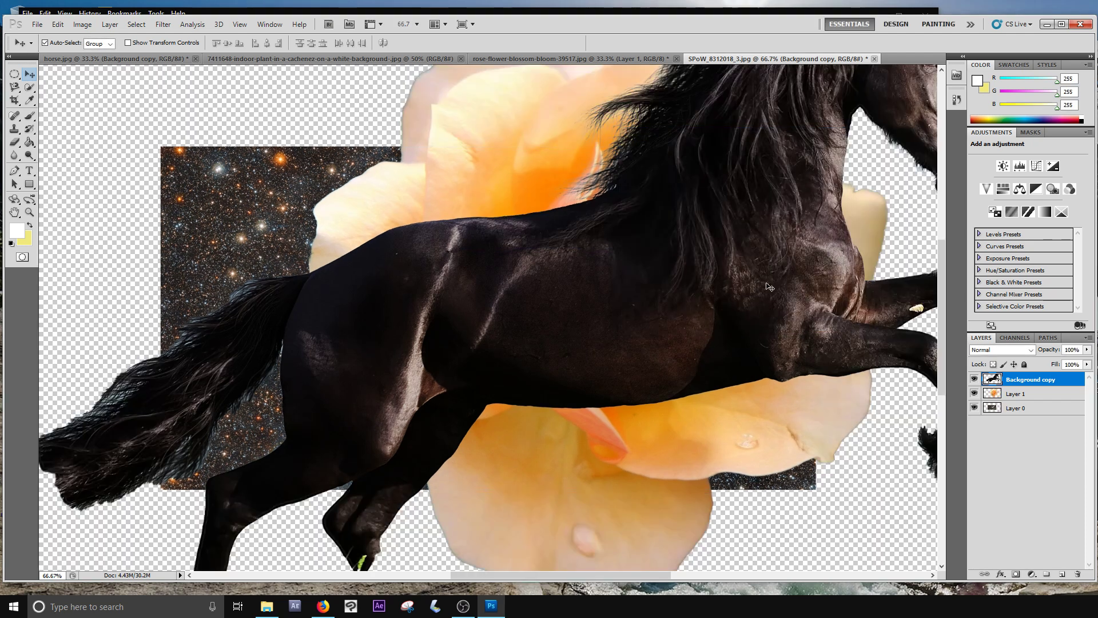
{"action": "key", "text": "ctrl+minus"}
{"action": "key", "text": "ctrl+minus"}
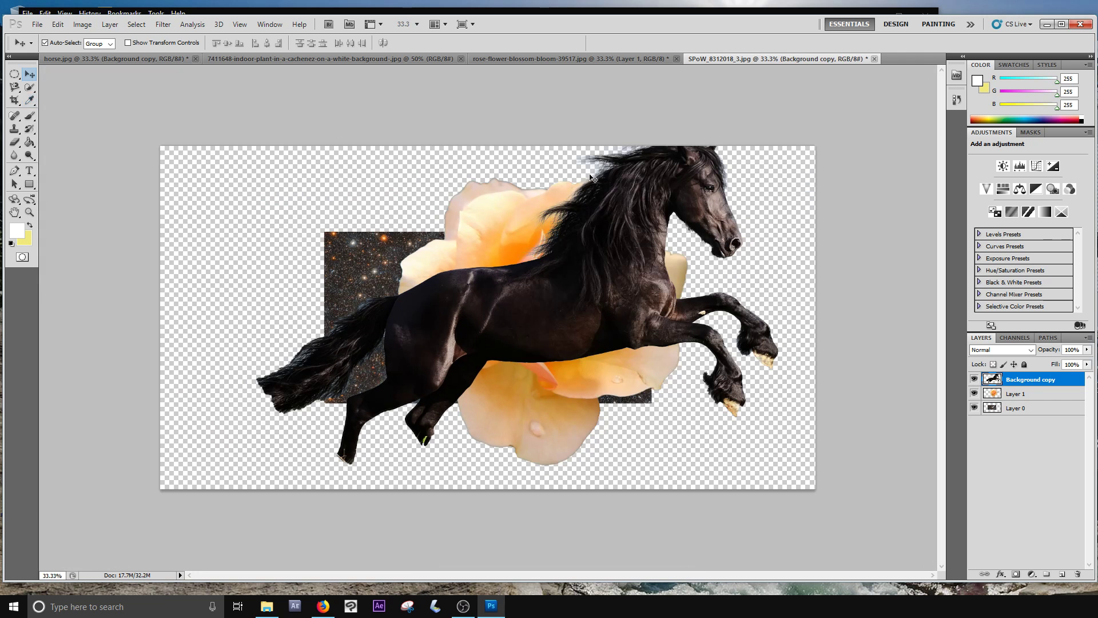
{"action": "key", "text": "ctrl+z"}
- Move the horse to the right so its head and front legs extend past the canvas edge
{"action": "left_click_drag", "start_coordinate": [583, 310], "coordinate": [608, 312]}
{"action": "left_click", "coordinate": [163, 43]}
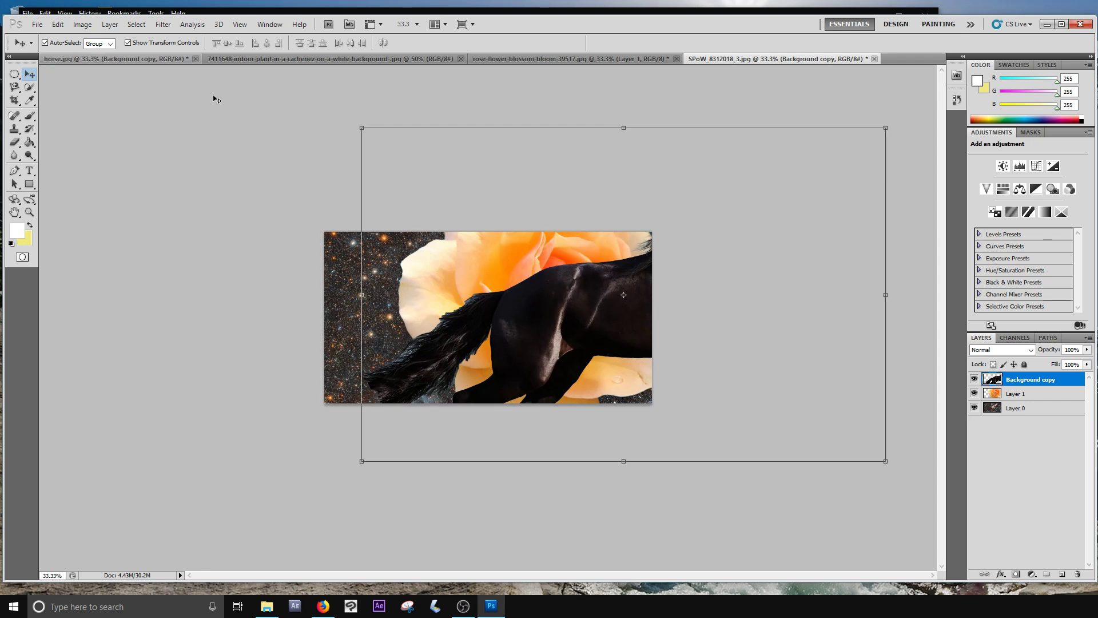
{"action": "left_click", "coordinate": [144, 42]}
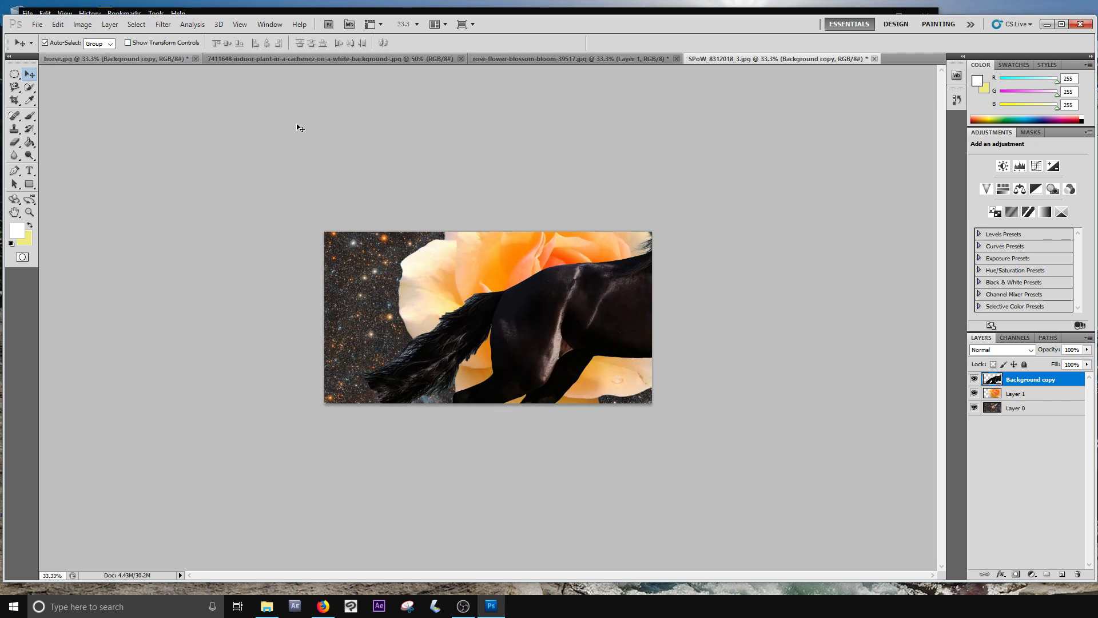
- Try squeezing the horse horizontally to about 82% of its width with Free Transform
{"action": "key", "text": "ctrl+t"}
{"action": "mouse_move", "coordinate": [585, 319]}
{"action": "left_mouse_down"}
{"action": "mouse_move", "coordinate": [606, 331]}
{"action": "mouse_move", "coordinate": [569, 326]}
{"action": "mouse_move", "coordinate": [578, 323]}
{"action": "left_mouse_up"}
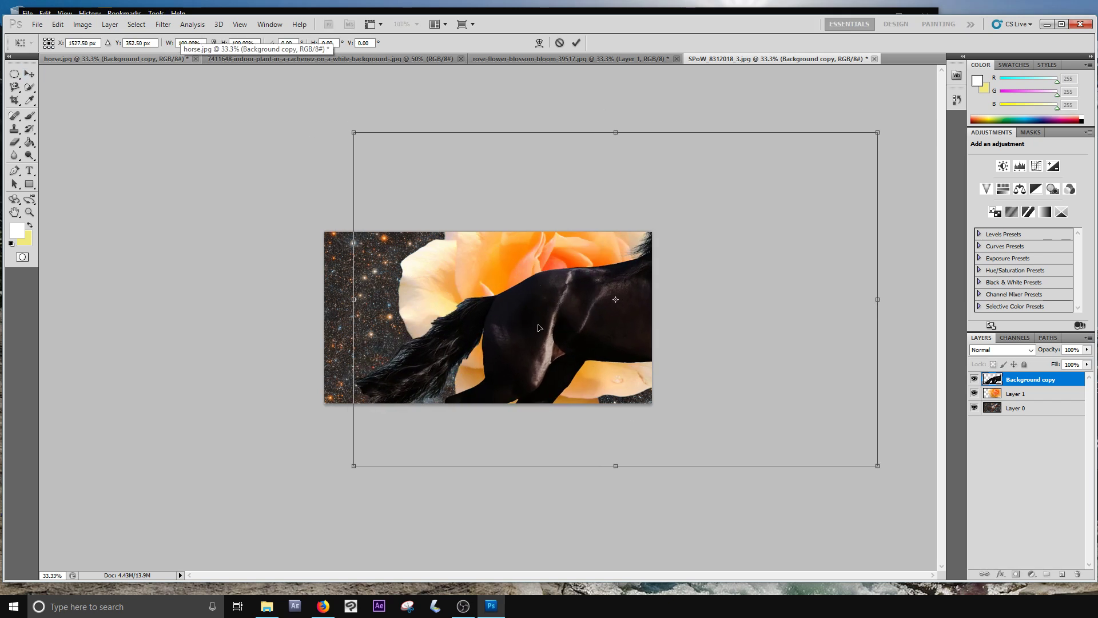
{"action": "key", "text": "ctrl+plus"}
{"action": "key", "text": "ctrl+plus"}
{"action": "key", "text": "ctrl+plus"}
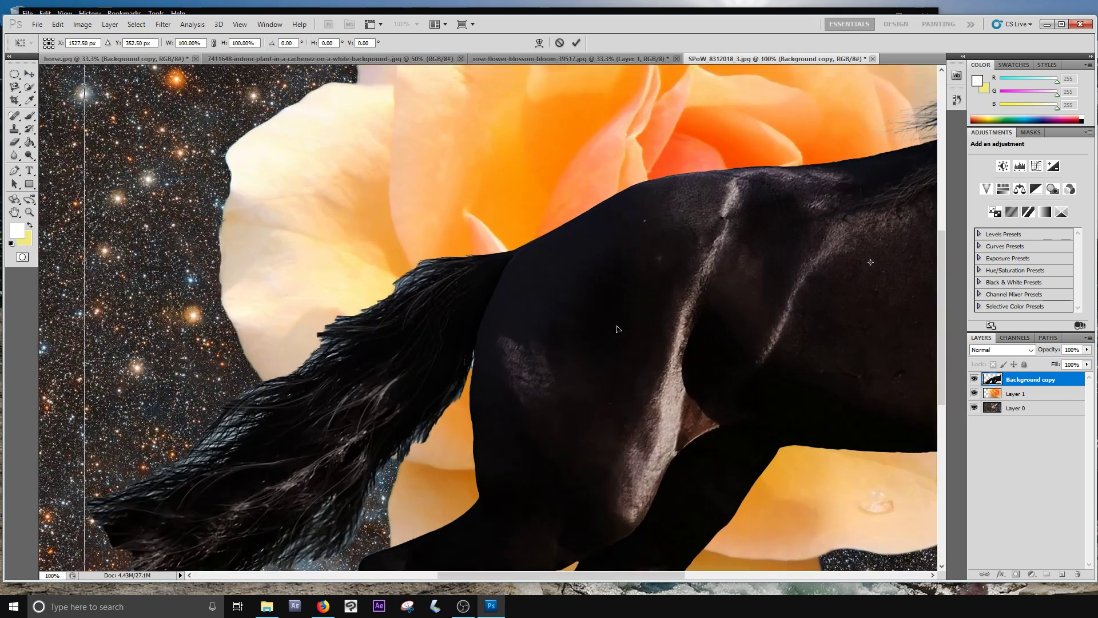
{"action": "left_click_drag", "start_coordinate": [86, 262], "coordinate": [365, 326]}
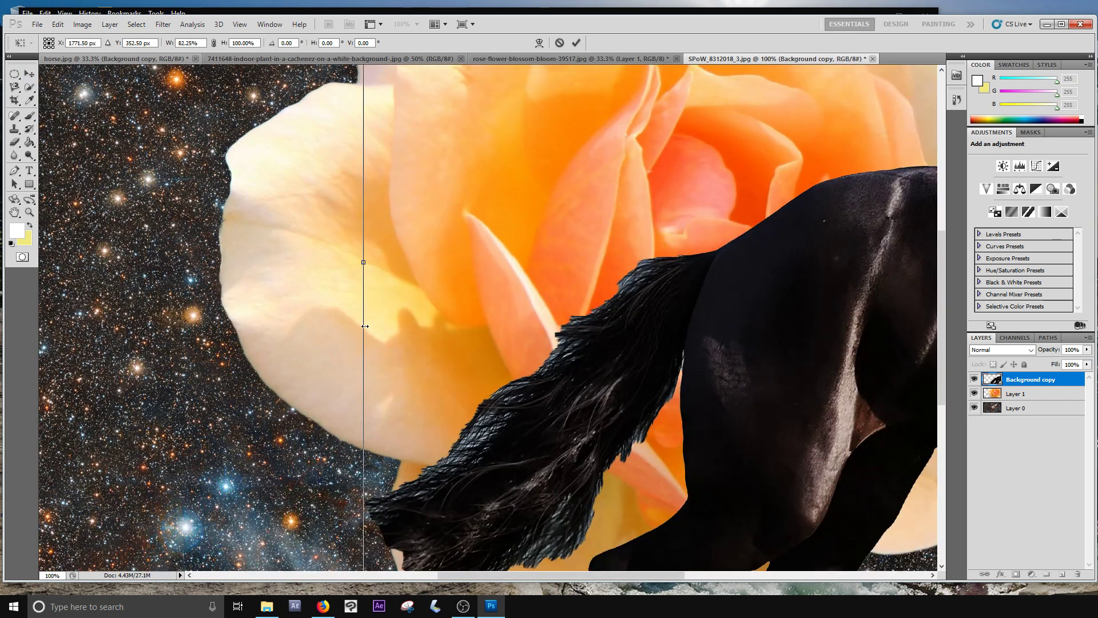
{"action": "key", "text": "Escape"}
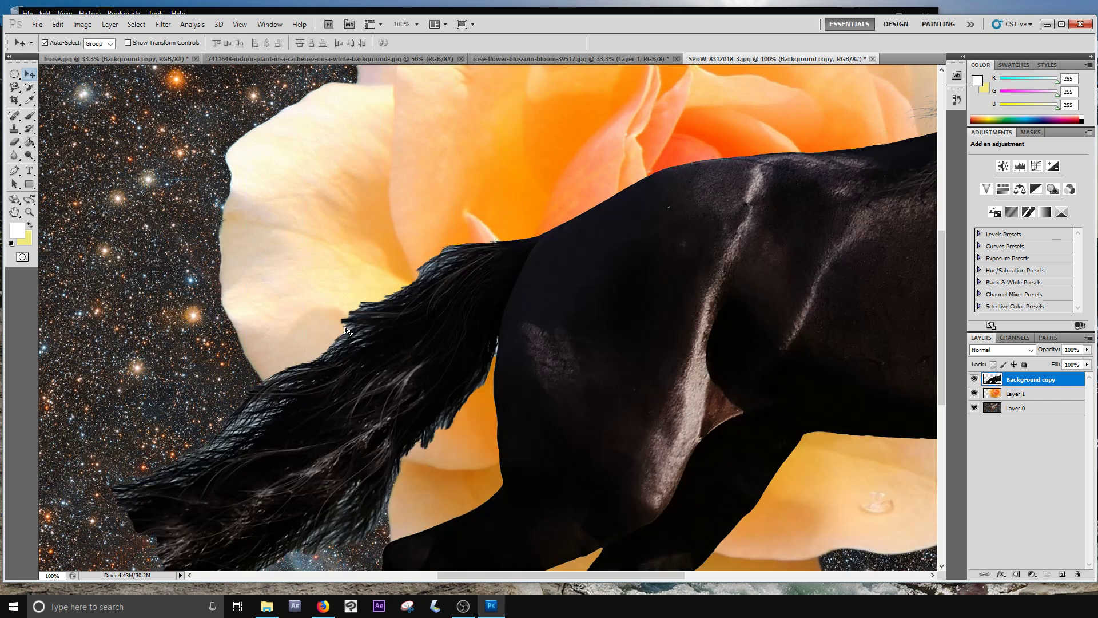
{"action": "key", "text": "ctrl+minus"}
{"action": "key", "text": "ctrl+minus"}
{"action": "key", "text": "ctrl+minus"}
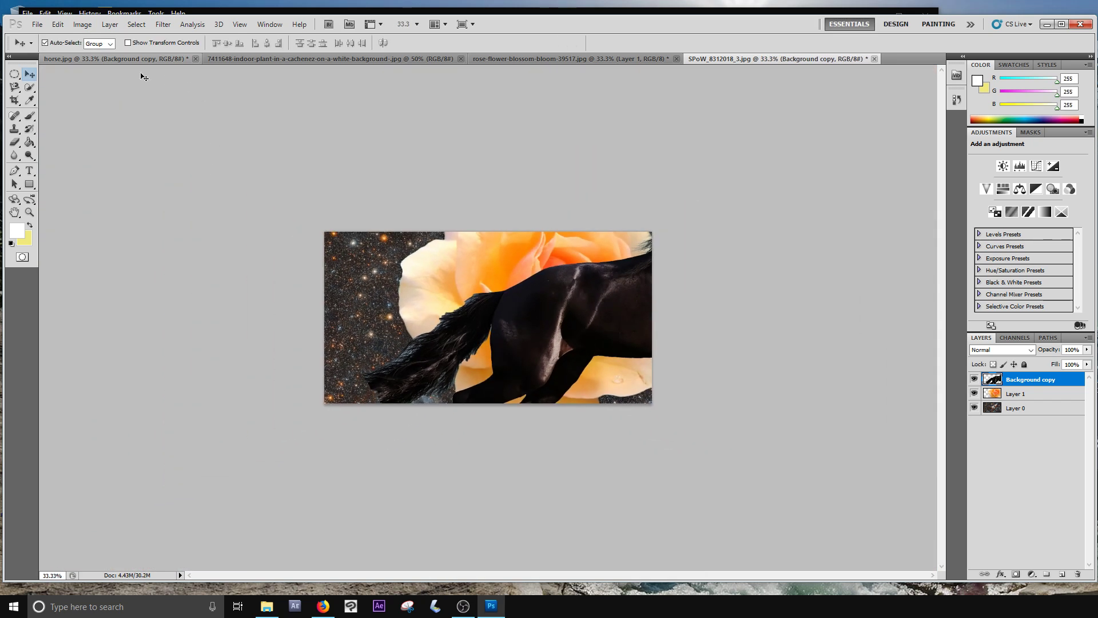
- Try scaling the horse proportionally to about 44% and positioning it over the flower
{"action": "left_click", "coordinate": [135, 42]}
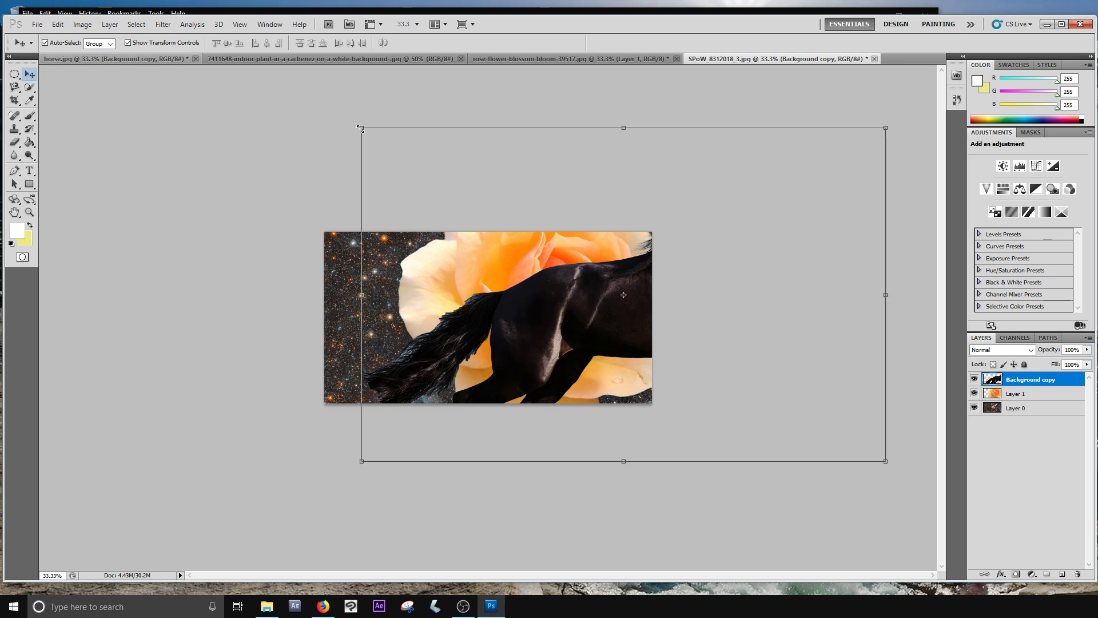
{"action": "left_click_drag", "start_coordinate": [360, 129], "coordinate": [592, 275]}
{"action": "left_click_drag", "start_coordinate": [672, 345], "coordinate": [446, 287]}
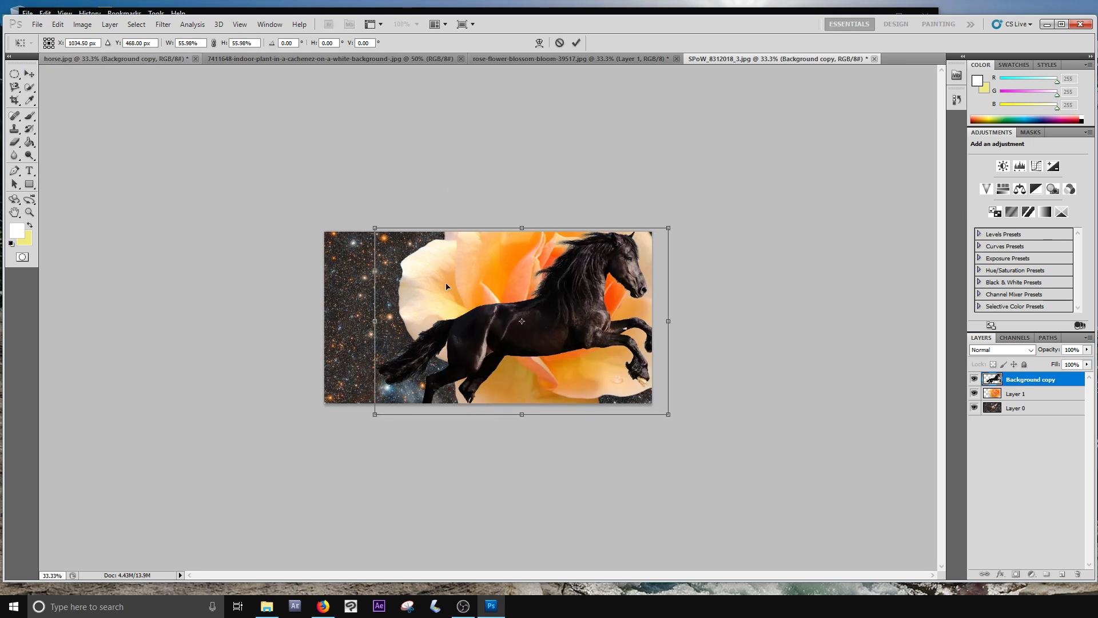
{"action": "left_click_drag", "start_coordinate": [375, 223], "coordinate": [415, 257]}
{"action": "left_click_drag", "start_coordinate": [565, 343], "coordinate": [541, 331]}
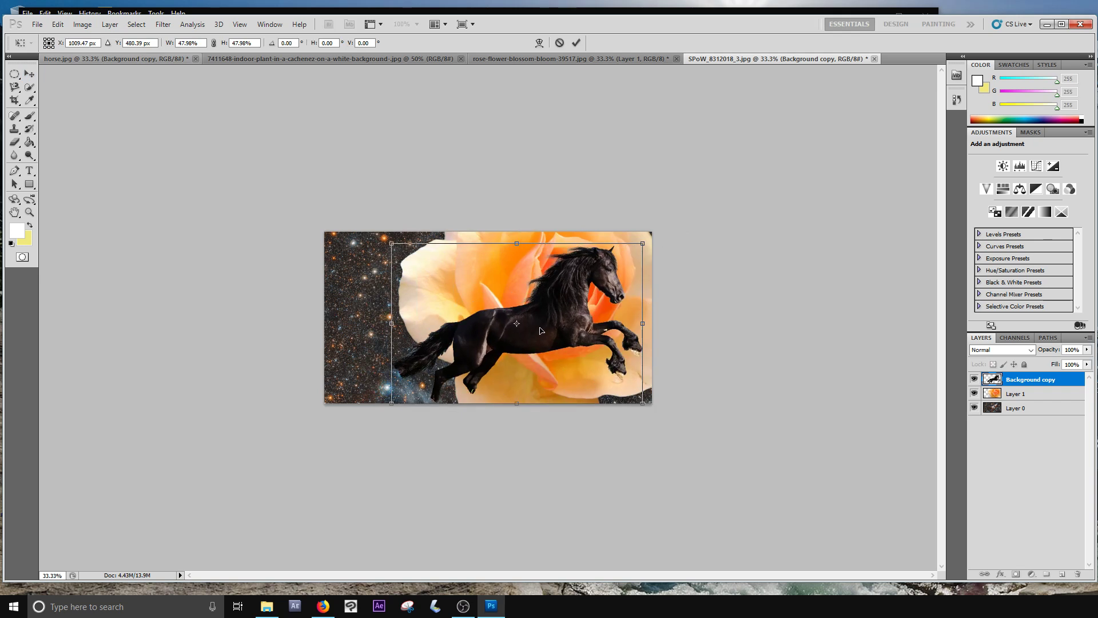
{"action": "left_click_drag", "start_coordinate": [393, 255], "coordinate": [389, 292]}
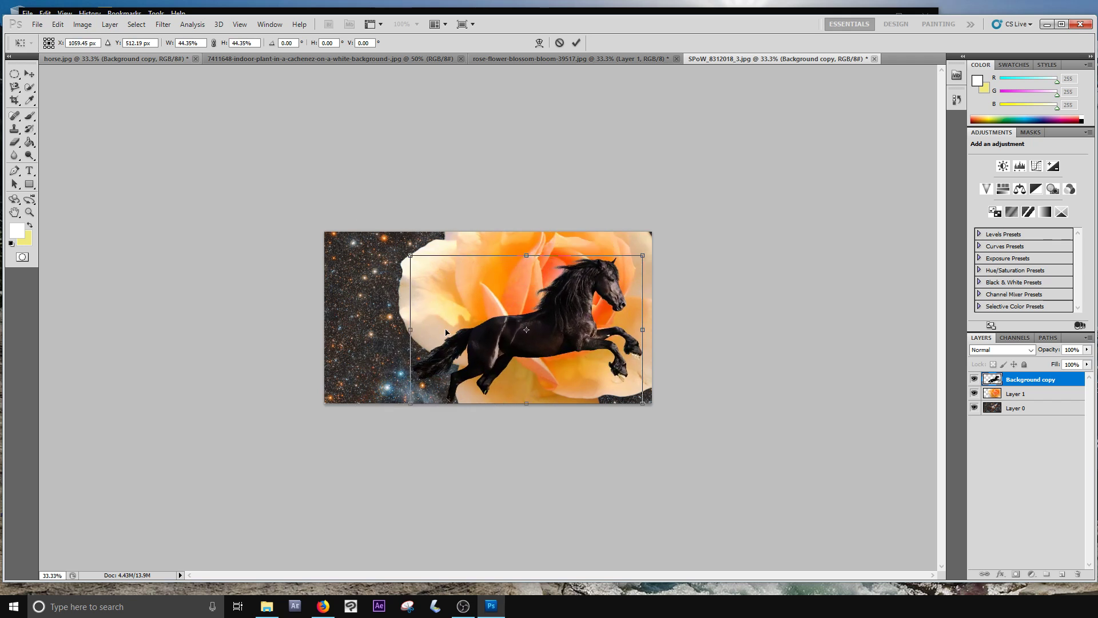
{"action": "key", "text": "Escape"}
{"action": "left_click", "coordinate": [267, 171]}
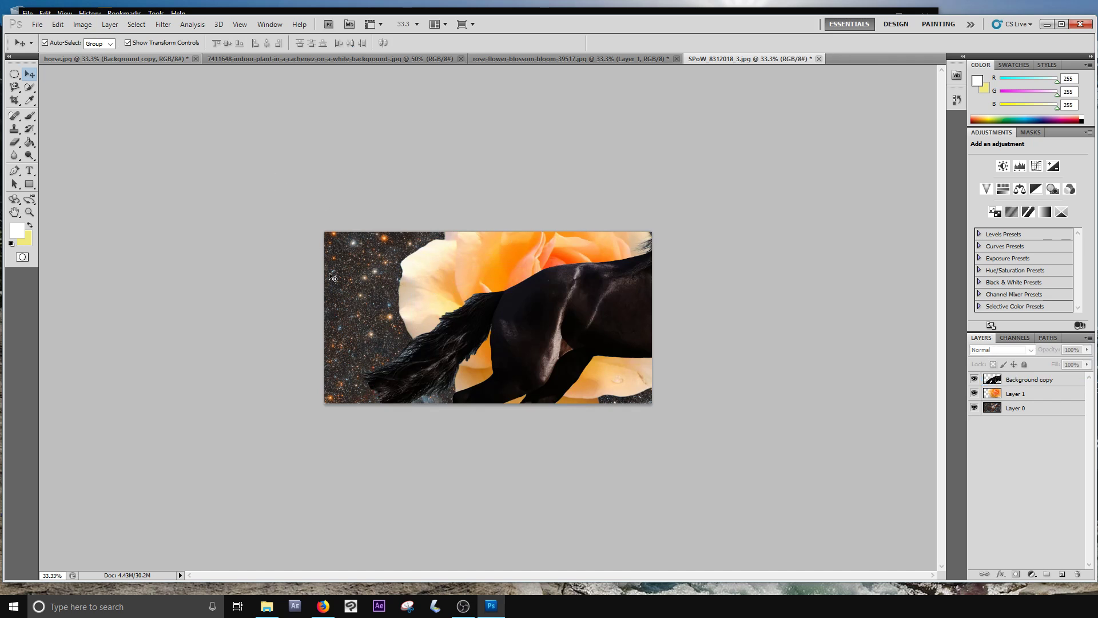
- Enlarge the canvas to 200 percent in both width and height, keeping the anchor in the centre
{"action": "left_click", "coordinate": [83, 25]}
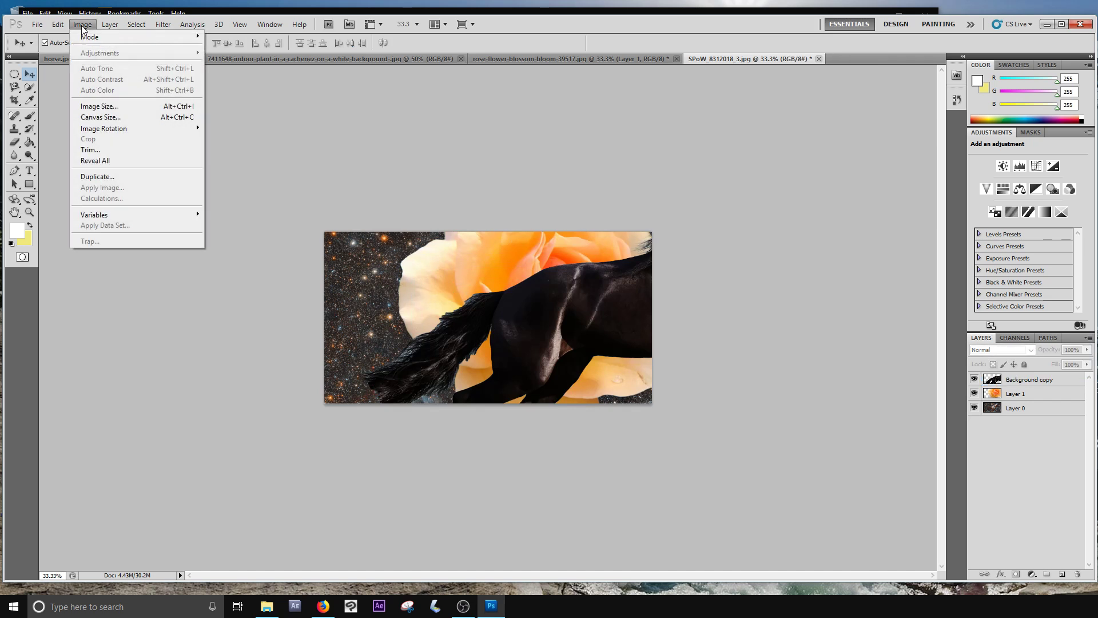
{"action": "left_click", "coordinate": [102, 115]}
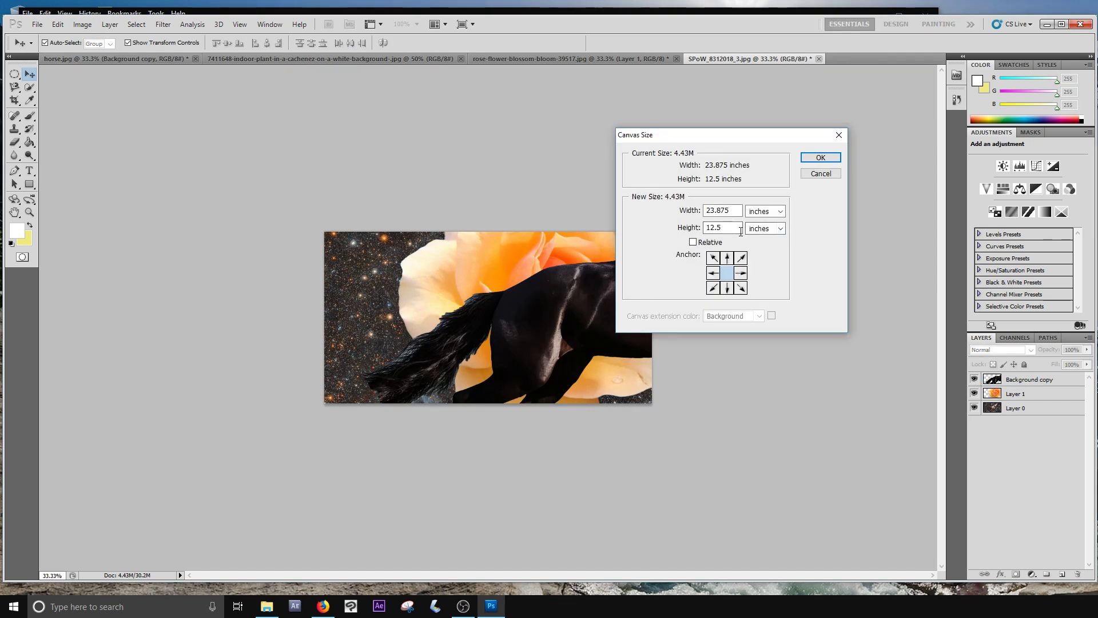
{"action": "left_click", "coordinate": [769, 211]}
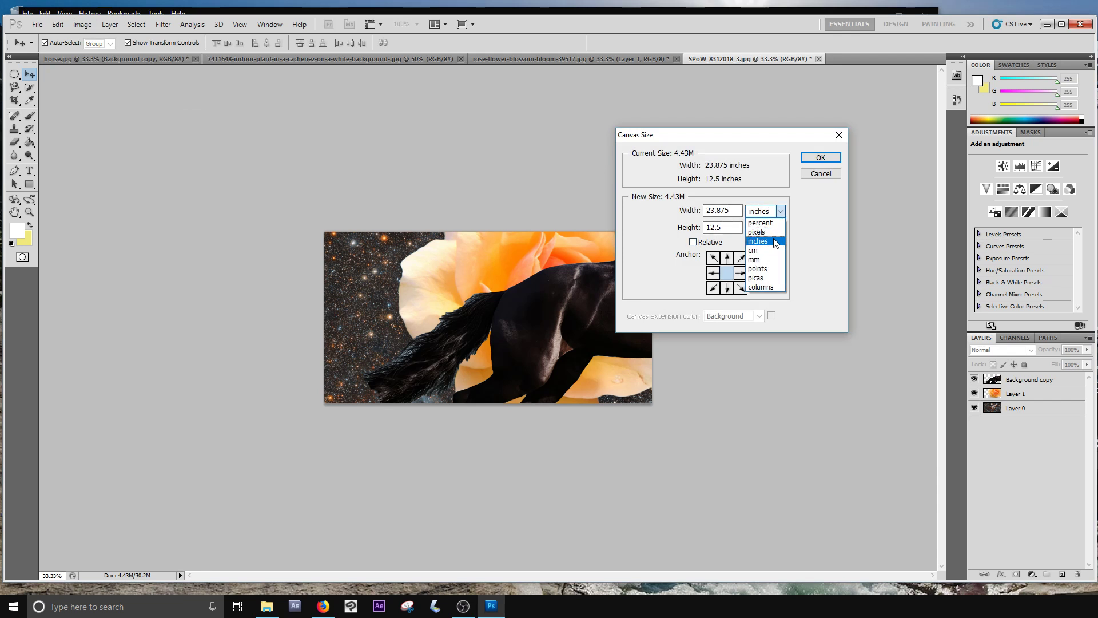
{"action": "left_click", "coordinate": [761, 223]}
{"action": "double_click", "coordinate": [730, 210]}
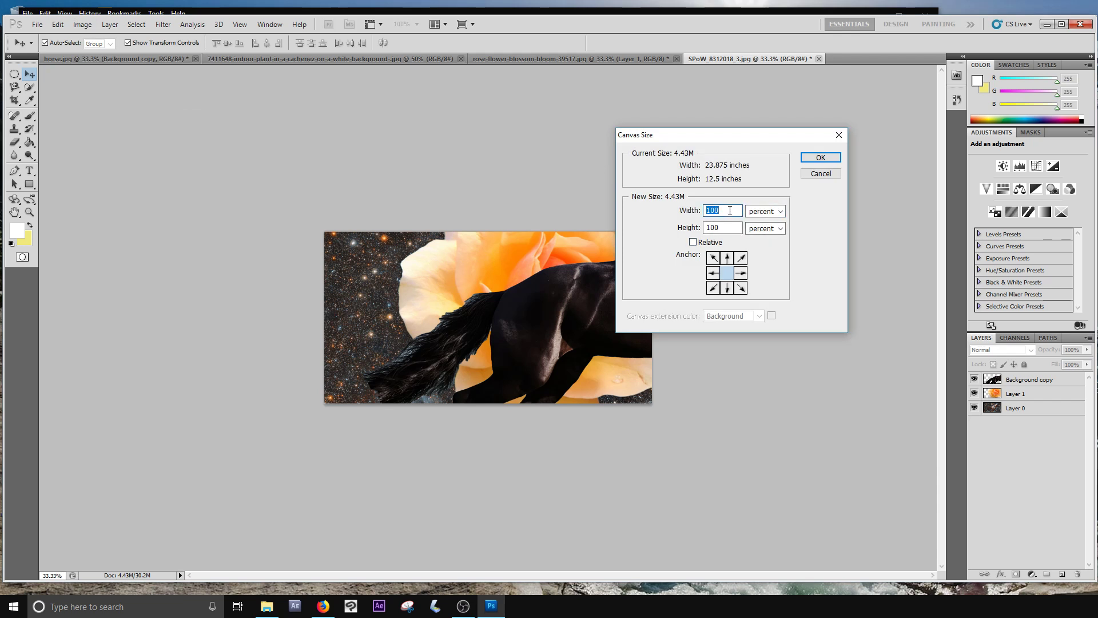
{"action": "type", "text": "200"}
{"action": "double_click", "coordinate": [725, 229]}
{"action": "type", "text": "200"}
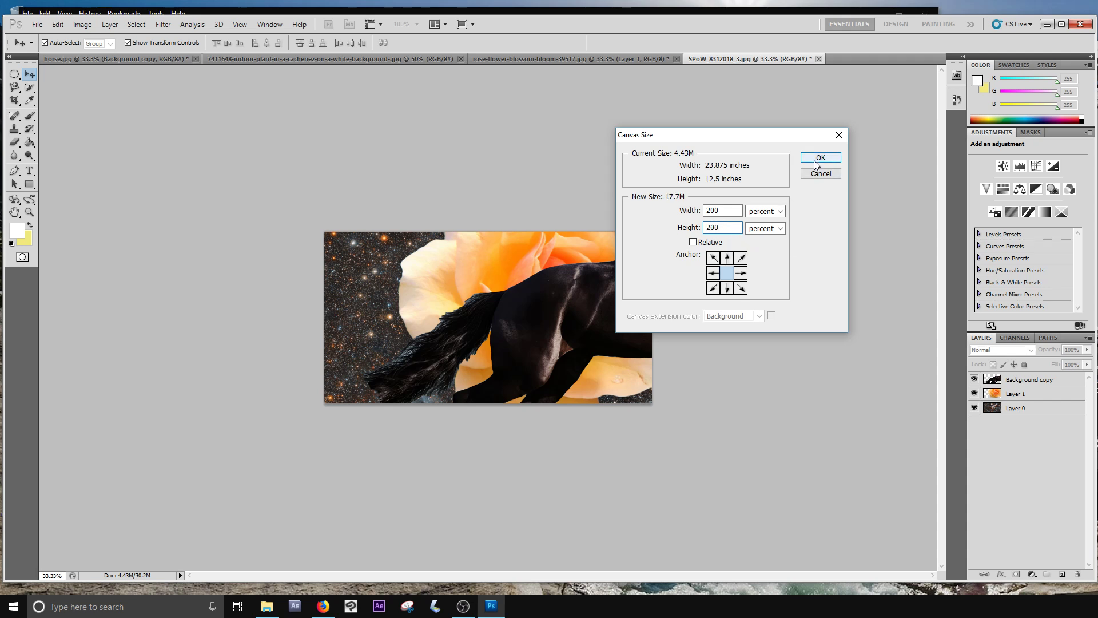
{"action": "left_click", "coordinate": [820, 158]}
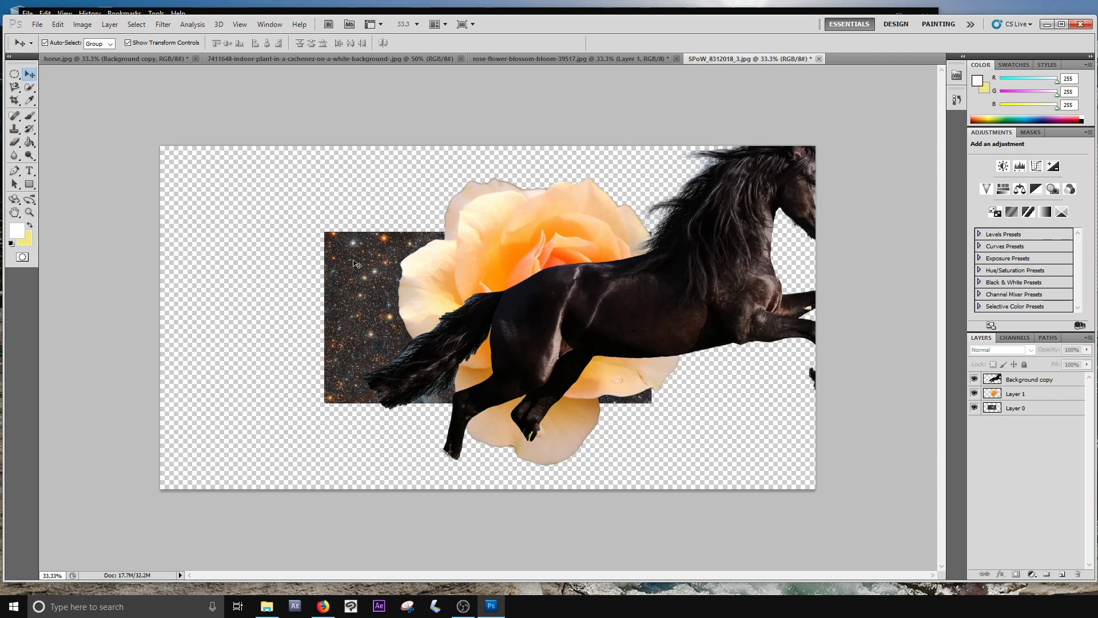
- Move the starry background layer flush into the upper-left corner of the enlarged canvas
{"action": "left_click_drag", "start_coordinate": [359, 260], "coordinate": [178, 195]}
{"action": "left_click", "coordinate": [129, 43]}
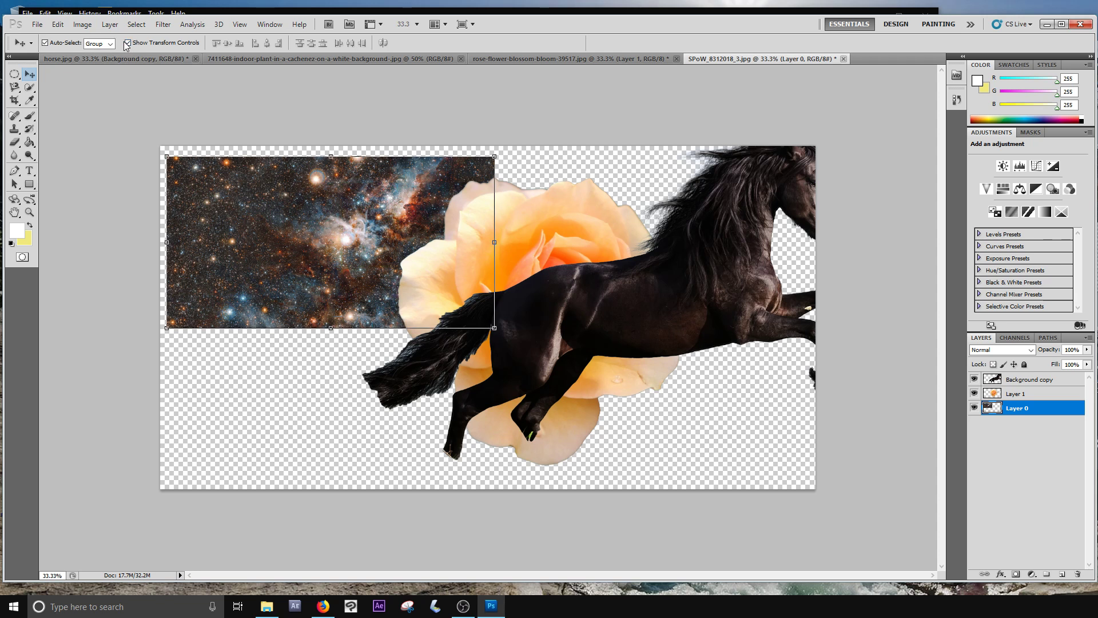
{"action": "left_click", "coordinate": [127, 43]}
{"action": "left_click_drag", "start_coordinate": [269, 265], "coordinate": [262, 254]}
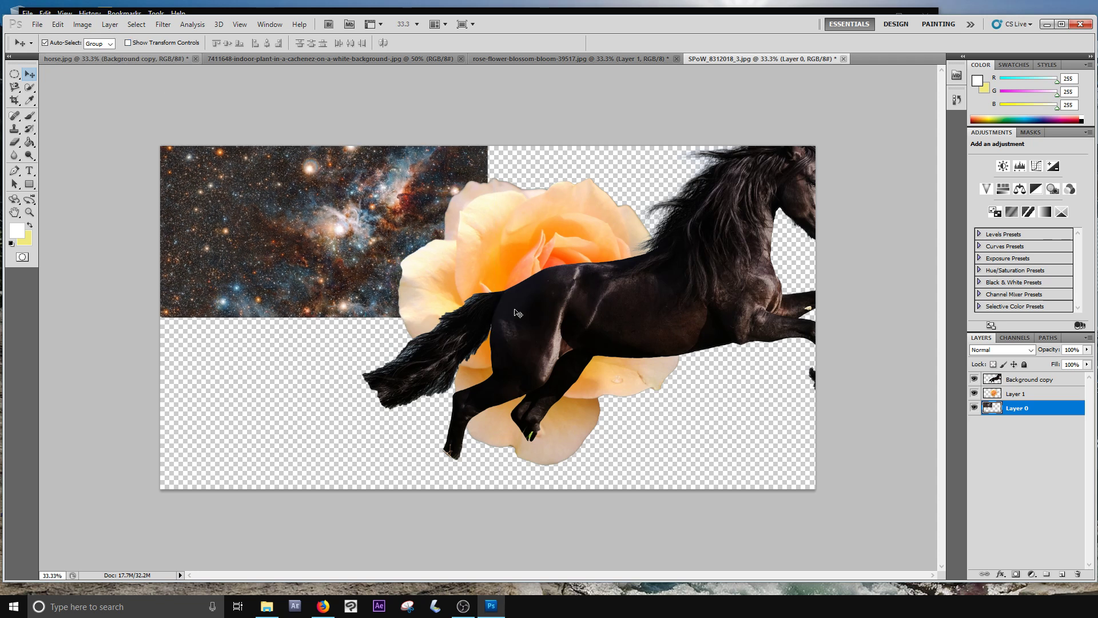
{"action": "mouse_move", "coordinate": [441, 239]}
{"action": "left_mouse_down"}
{"action": "mouse_move", "coordinate": [596, 259]}
{"action": "mouse_move", "coordinate": [481, 257]}
{"action": "mouse_move", "coordinate": [435, 242]}
{"action": "left_mouse_up"}
{"action": "left_click", "coordinate": [127, 43]}
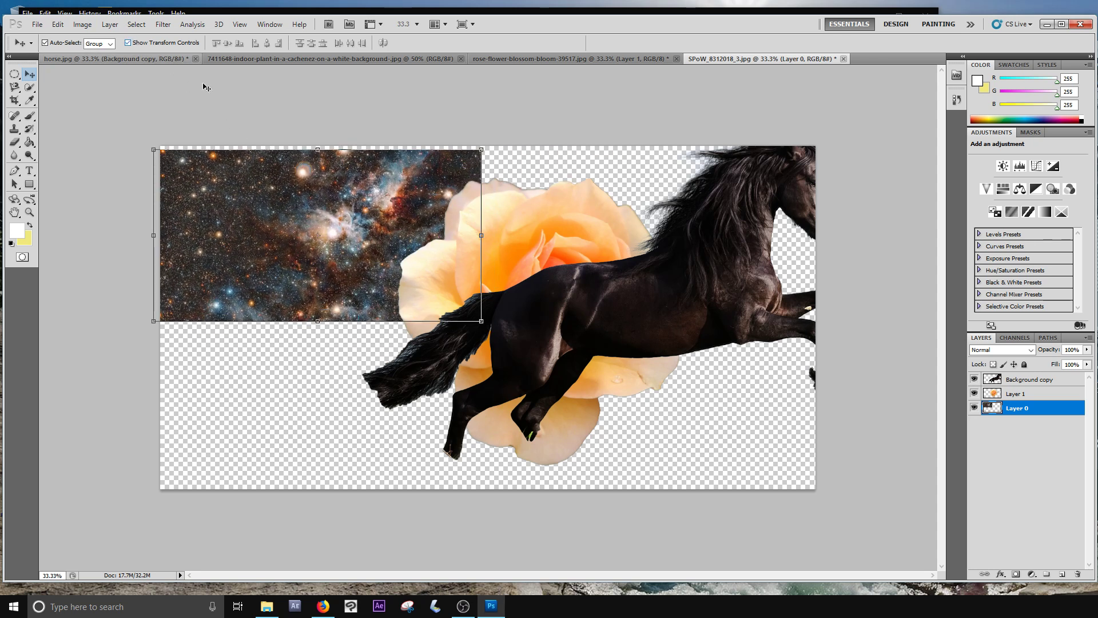
{"action": "left_click", "coordinate": [557, 231]}
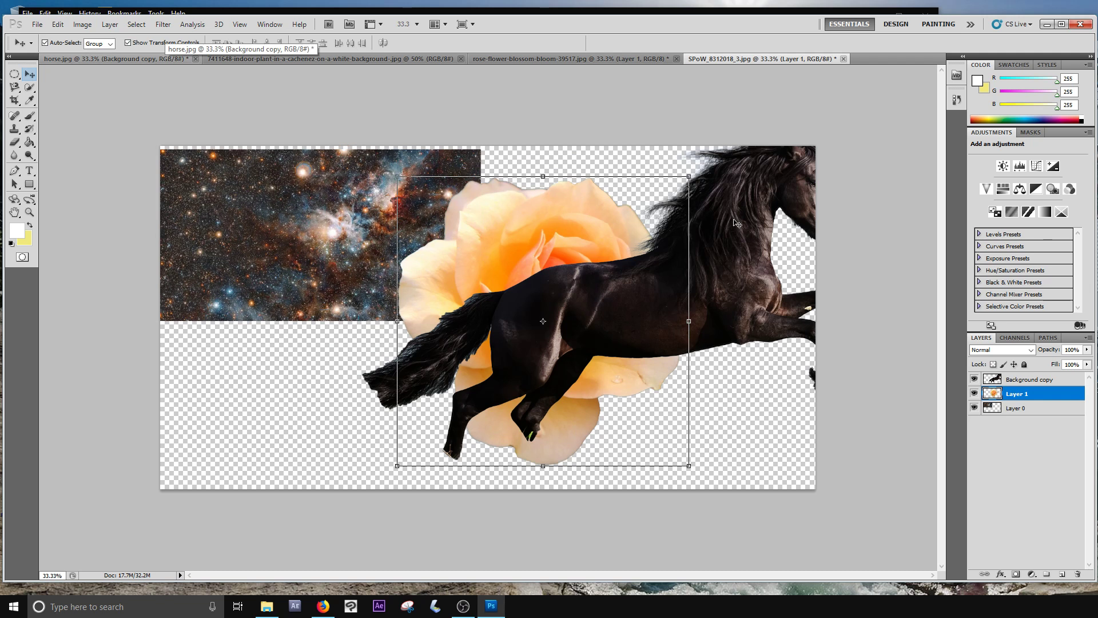
{"action": "left_click", "coordinate": [127, 43]}
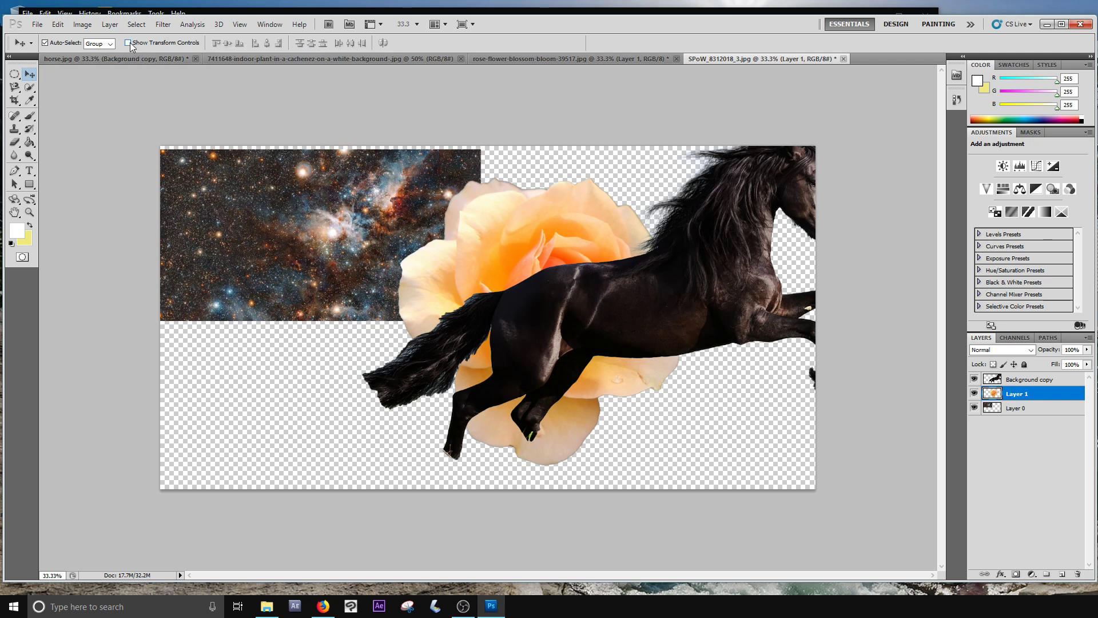
{"action": "left_click", "coordinate": [289, 249]}
{"action": "left_click_drag", "start_coordinate": [290, 249], "coordinate": [294, 247]}
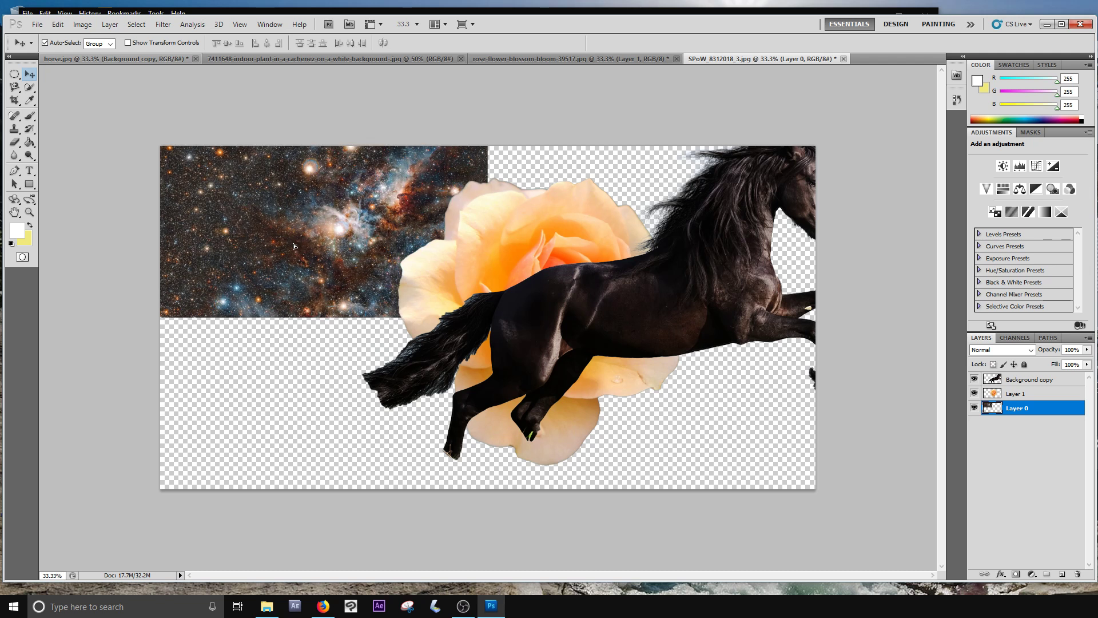
- Scale the starry background layer to about 201% so it fills the canvas, and move the horse left until it sits fully inside
{"action": "key", "text": "ctrl+t"}
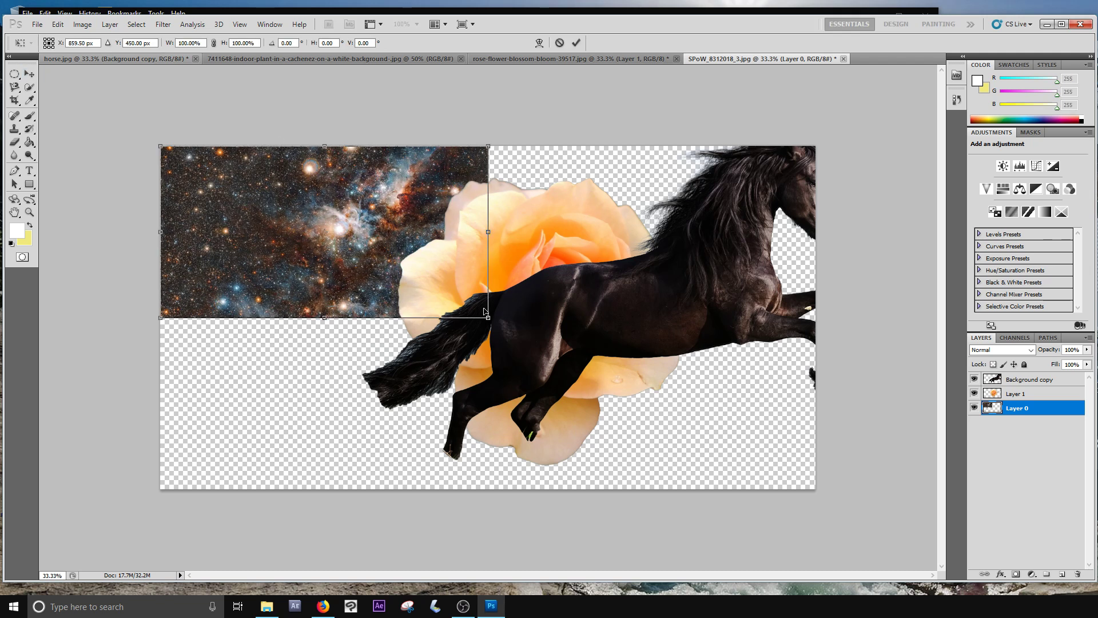
{"action": "left_click_drag", "start_coordinate": [489, 320], "coordinate": [817, 493]}
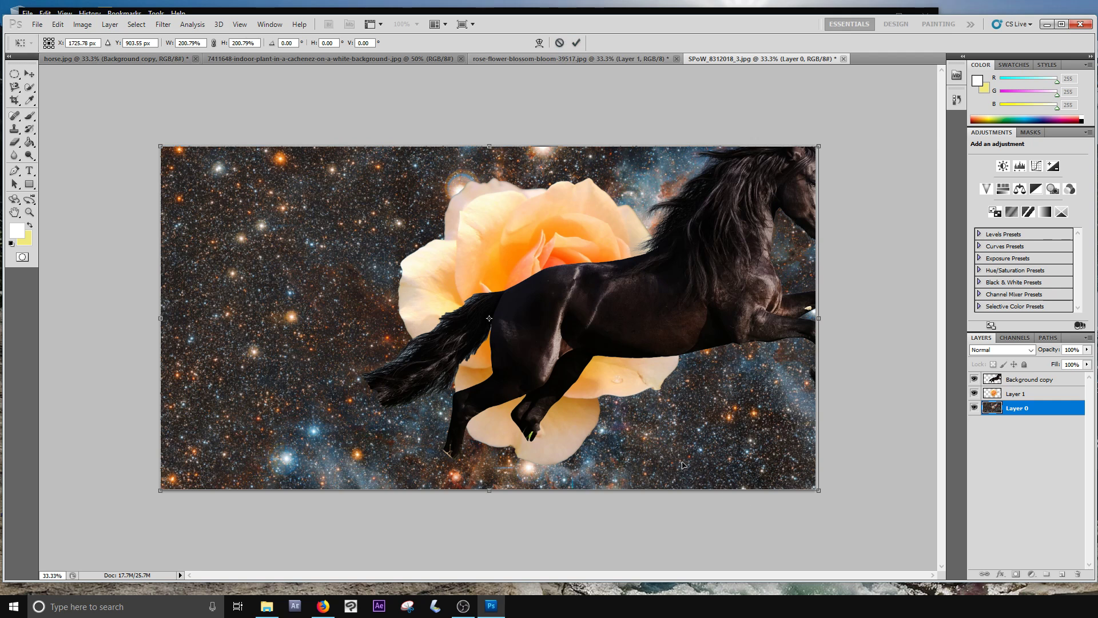
{"action": "key", "text": "Return"}
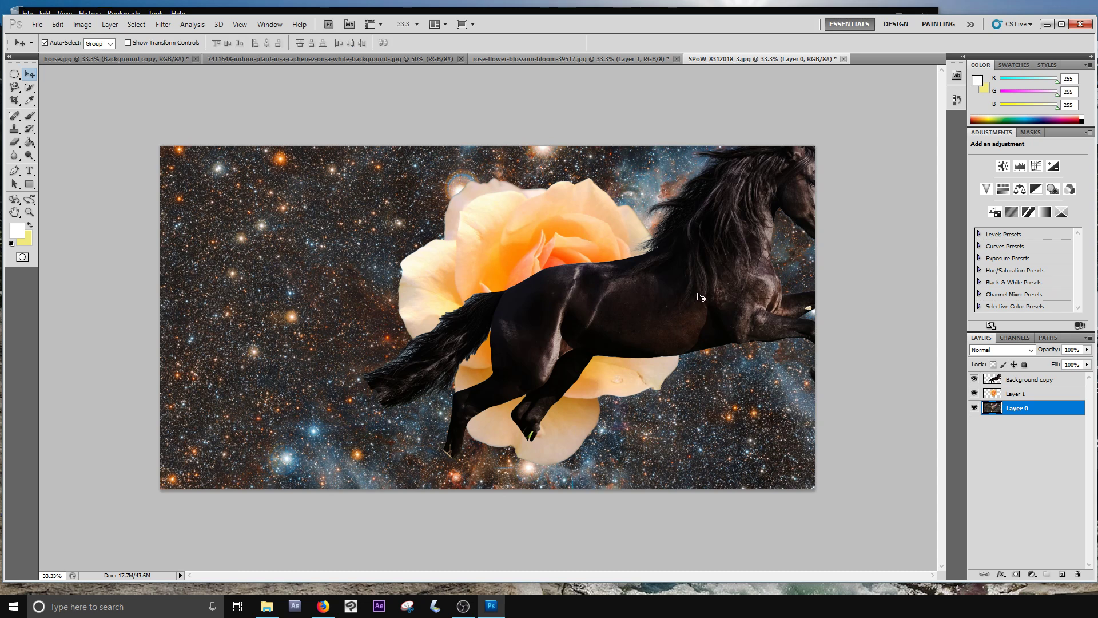
{"action": "left_click_drag", "start_coordinate": [700, 296], "coordinate": [627, 298]}
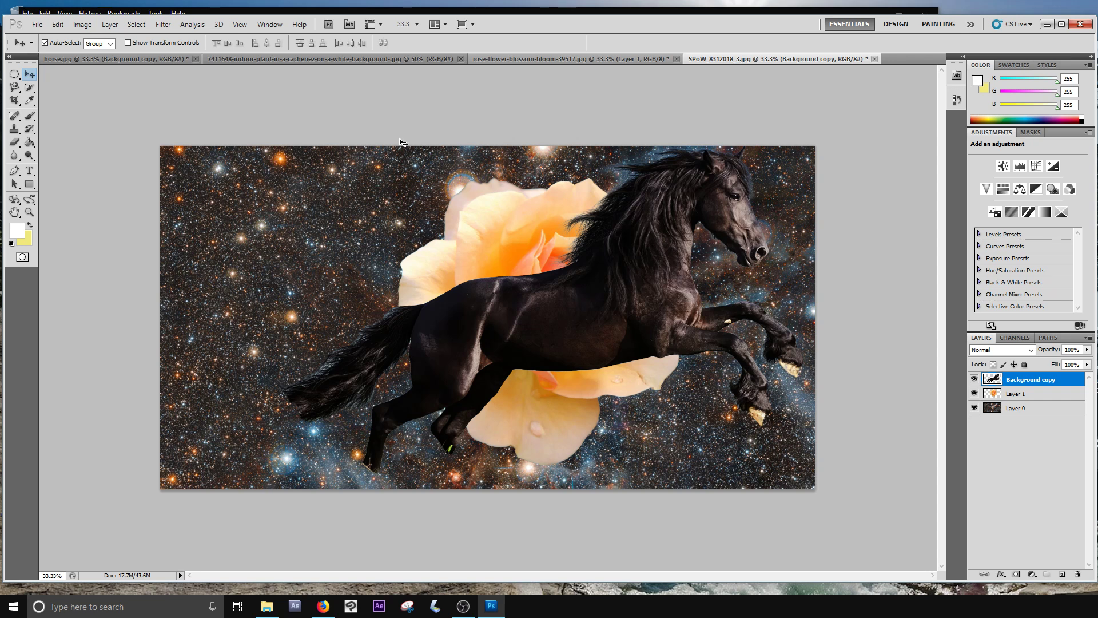
- Try rotating the horse by about 1° and distorting it by pulling three of its corners with Free Transform
{"action": "key", "text": "ctrl+t"}
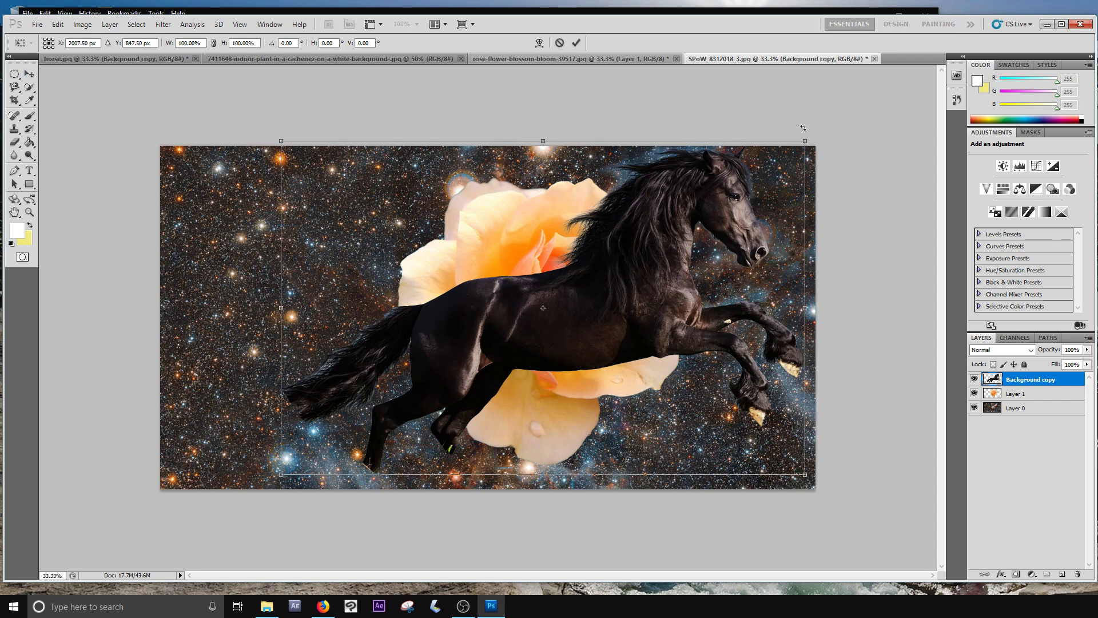
{"action": "left_click_drag", "start_coordinate": [804, 128], "coordinate": [812, 150]}
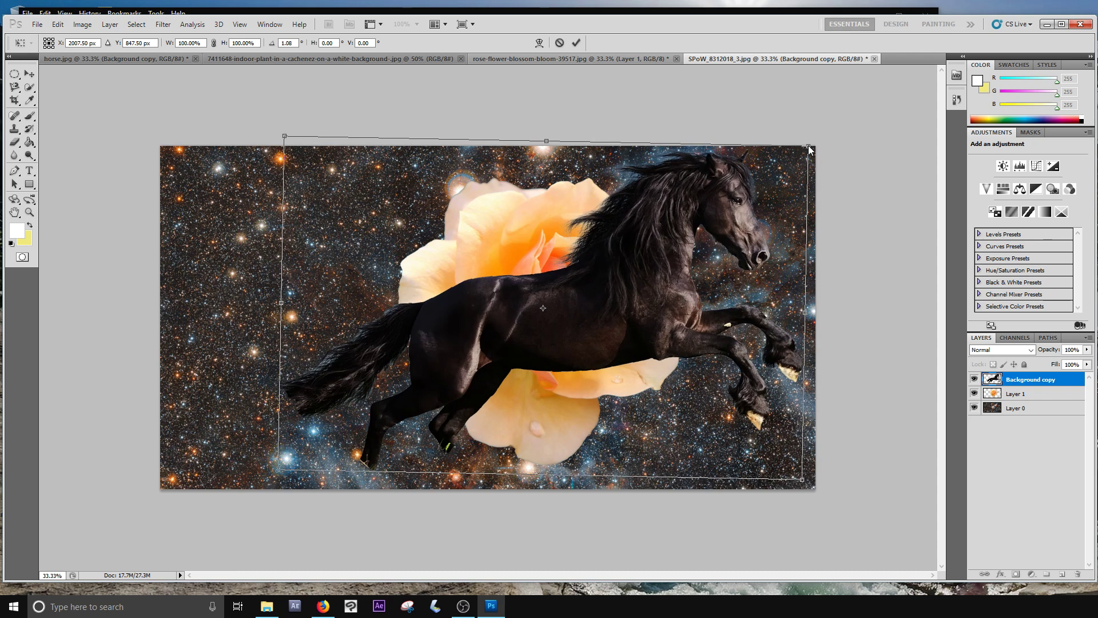
{"action": "left_click_drag", "start_coordinate": [808, 145], "coordinate": [655, 216]}
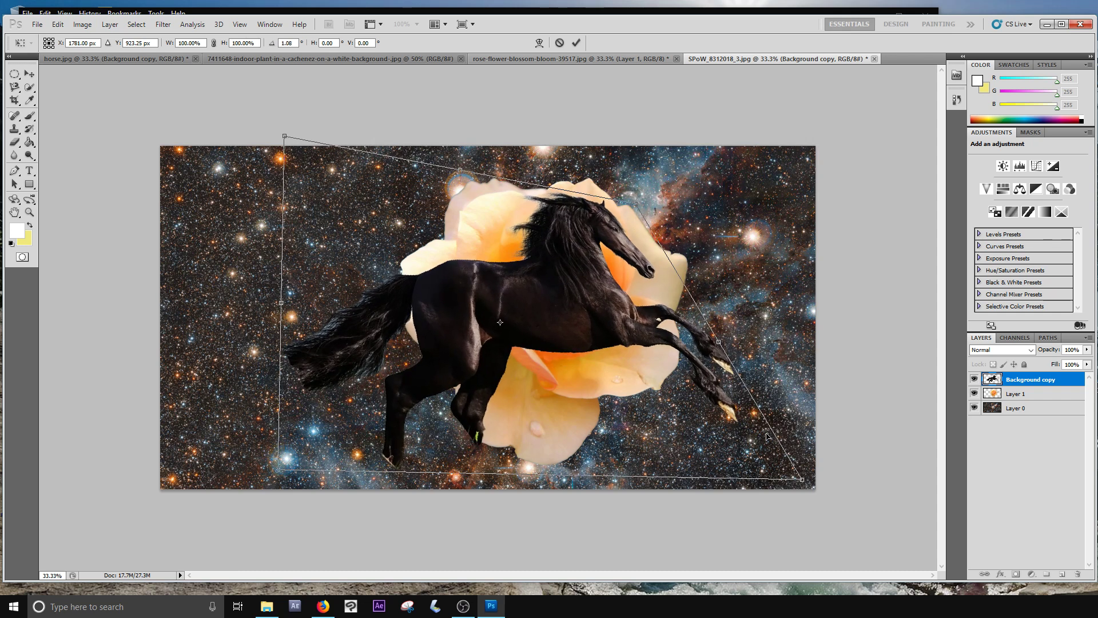
{"action": "left_click_drag", "start_coordinate": [802, 481], "coordinate": [758, 380]}
{"action": "left_click_drag", "start_coordinate": [280, 472], "coordinate": [326, 504]}
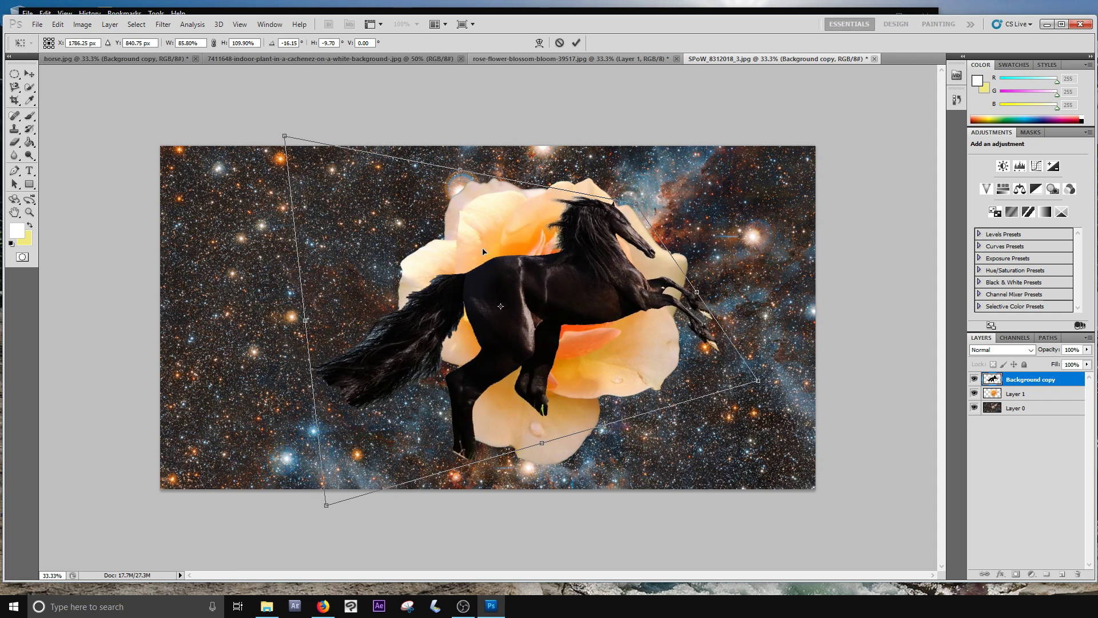
{"action": "key", "text": "Escape"}
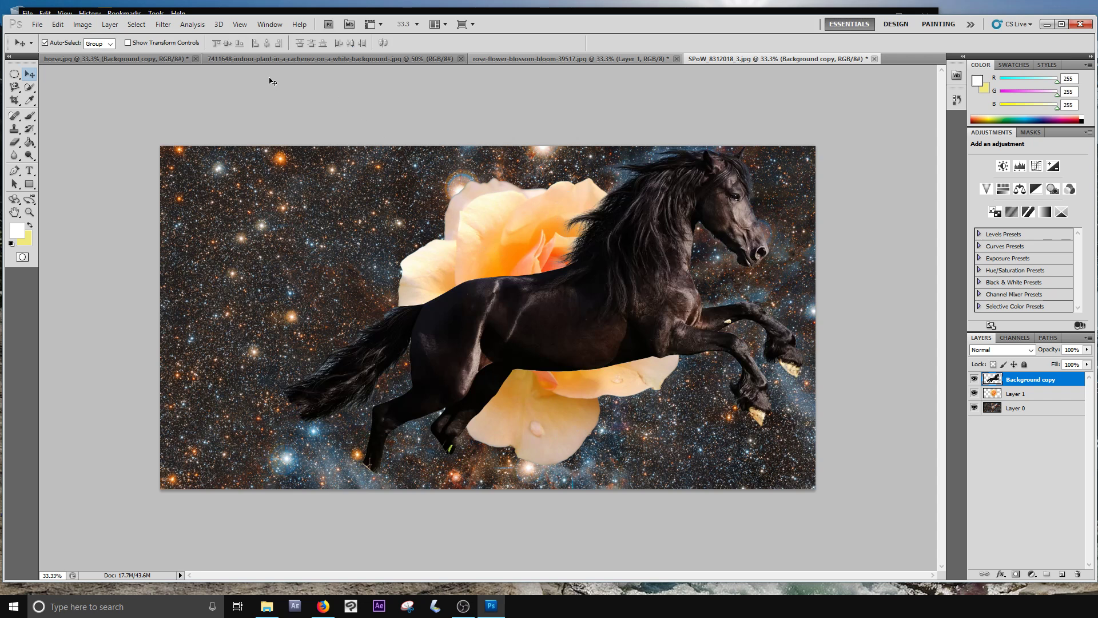
- Start Puppet Warp on the horse, shift it left over the flower, and place pins on its body, neck, muzzle, front legs and tail
{"action": "left_click", "coordinate": [61, 26]}
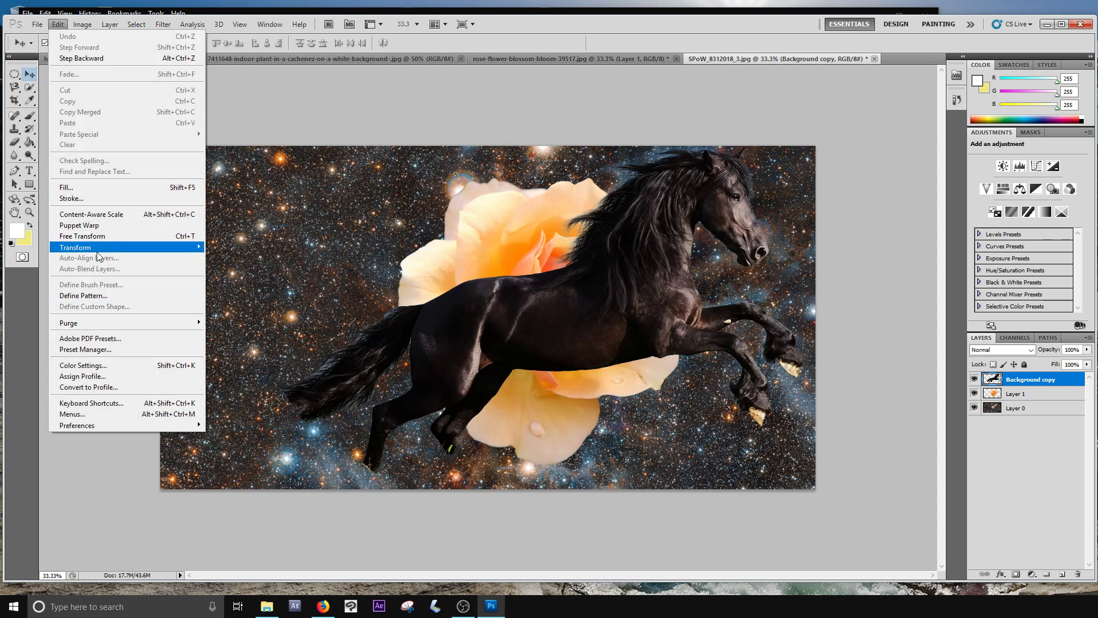
{"action": "mouse_move", "coordinate": [99, 255]}
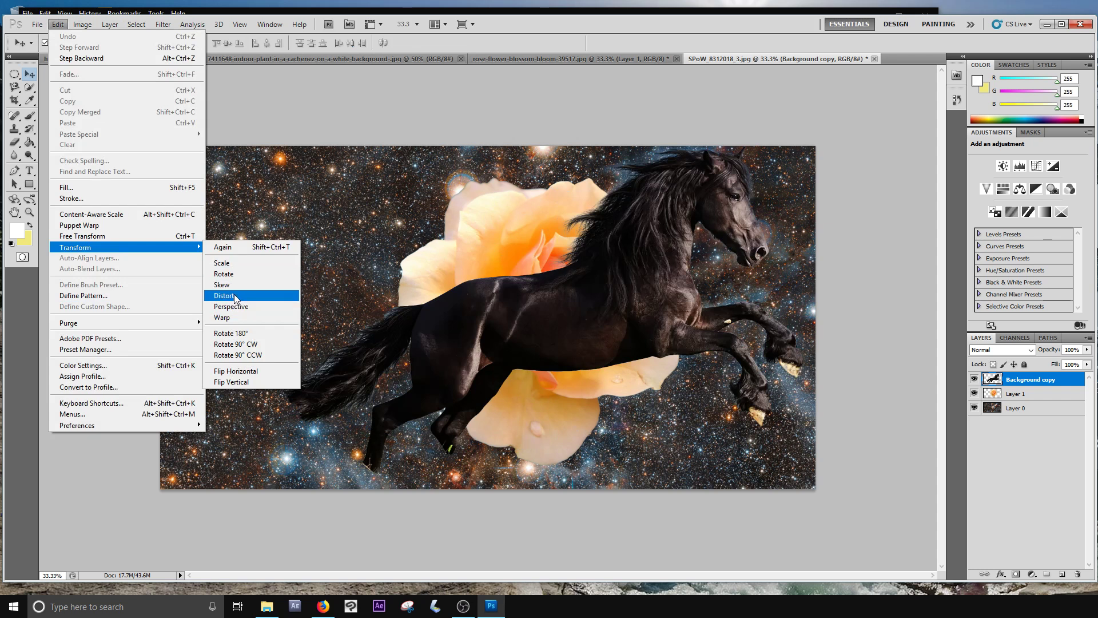
{"action": "left_click", "coordinate": [91, 227]}
{"action": "left_click_drag", "start_coordinate": [599, 308], "coordinate": [518, 314]}
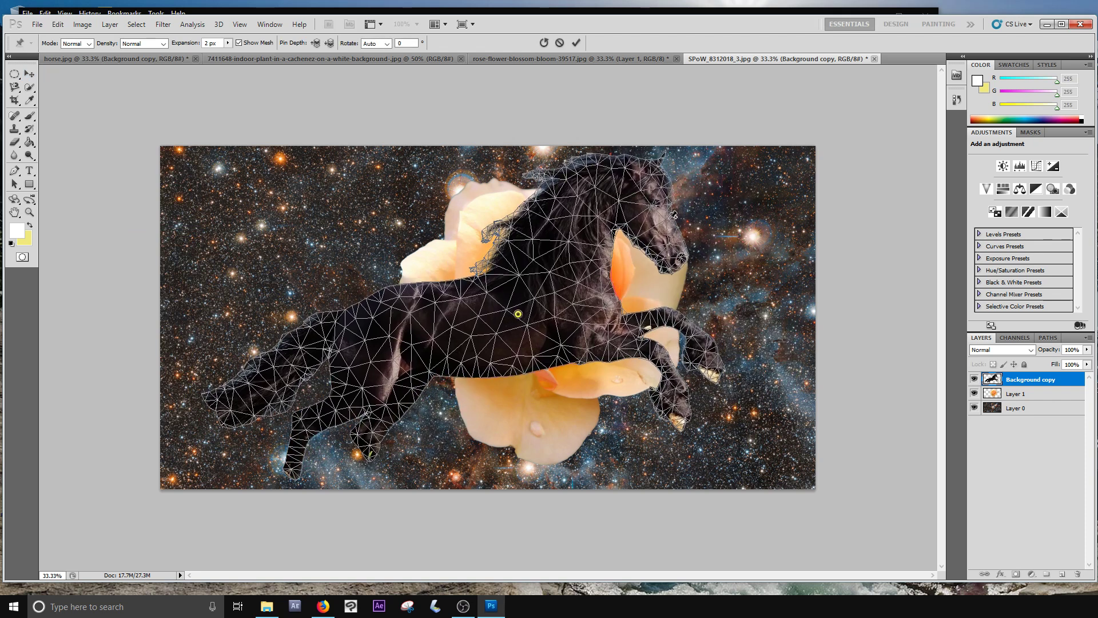
{"action": "left_click", "coordinate": [619, 187]}
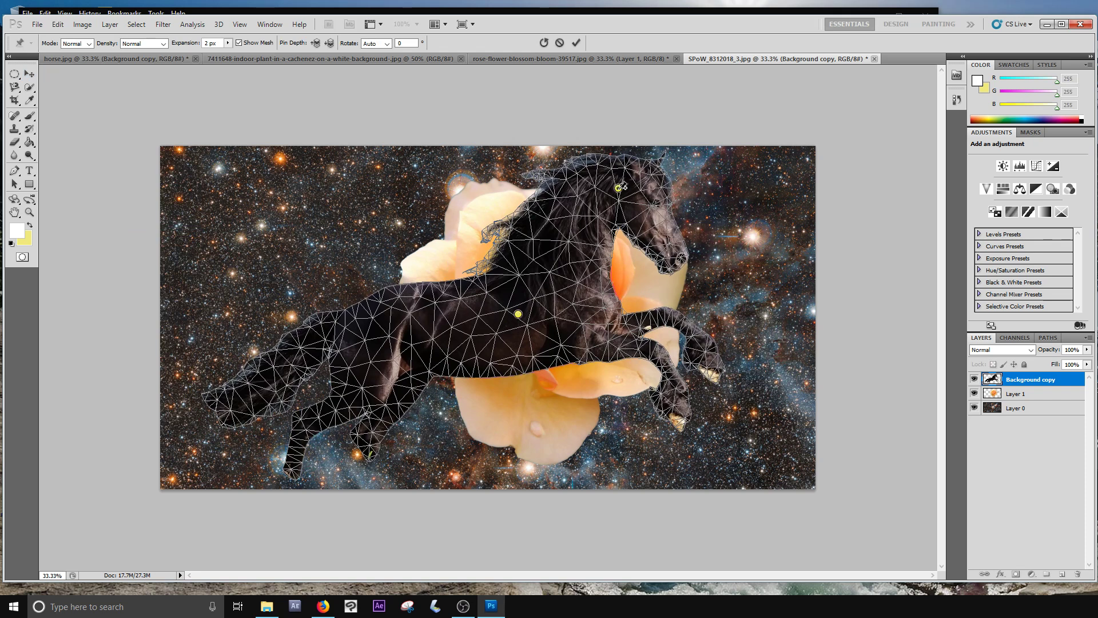
{"action": "left_click", "coordinate": [675, 253]}
{"action": "left_click", "coordinate": [675, 316]}
{"action": "left_click", "coordinate": [676, 405]}
{"action": "left_click", "coordinate": [651, 348]}
{"action": "left_click", "coordinate": [328, 336]}
{"action": "left_click", "coordinate": [229, 404]}
- Pose the horse with the warp pins: raise the muzzle and tail and pull one front hoof inward, with both hind legs pinned
{"action": "left_click_drag", "start_coordinate": [676, 253], "coordinate": [695, 235]}
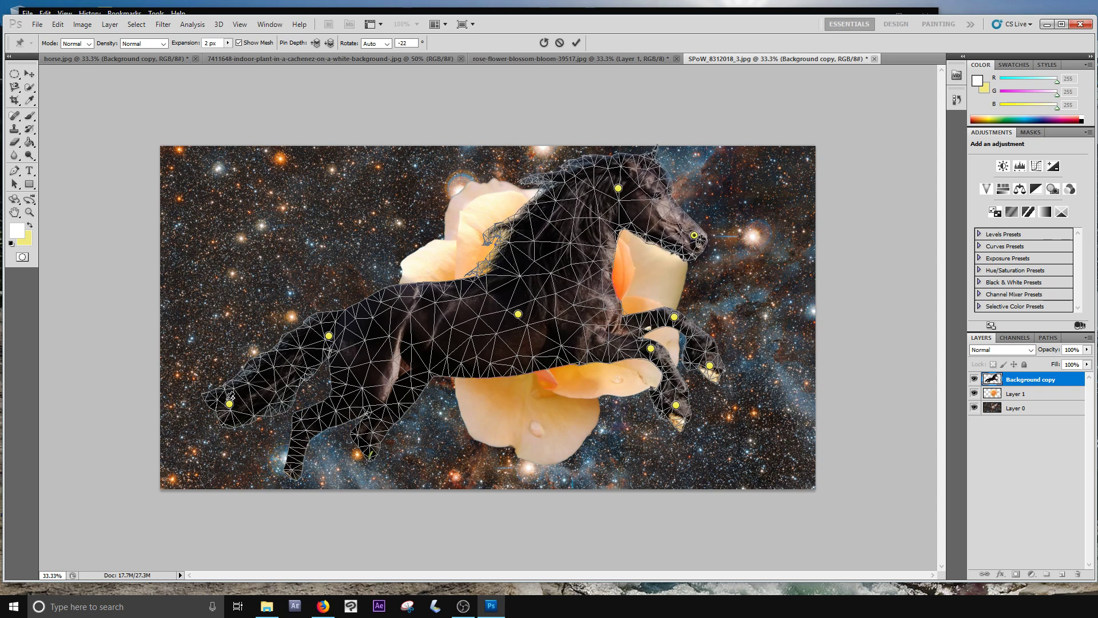
{"action": "left_click_drag", "start_coordinate": [228, 404], "coordinate": [211, 354]}
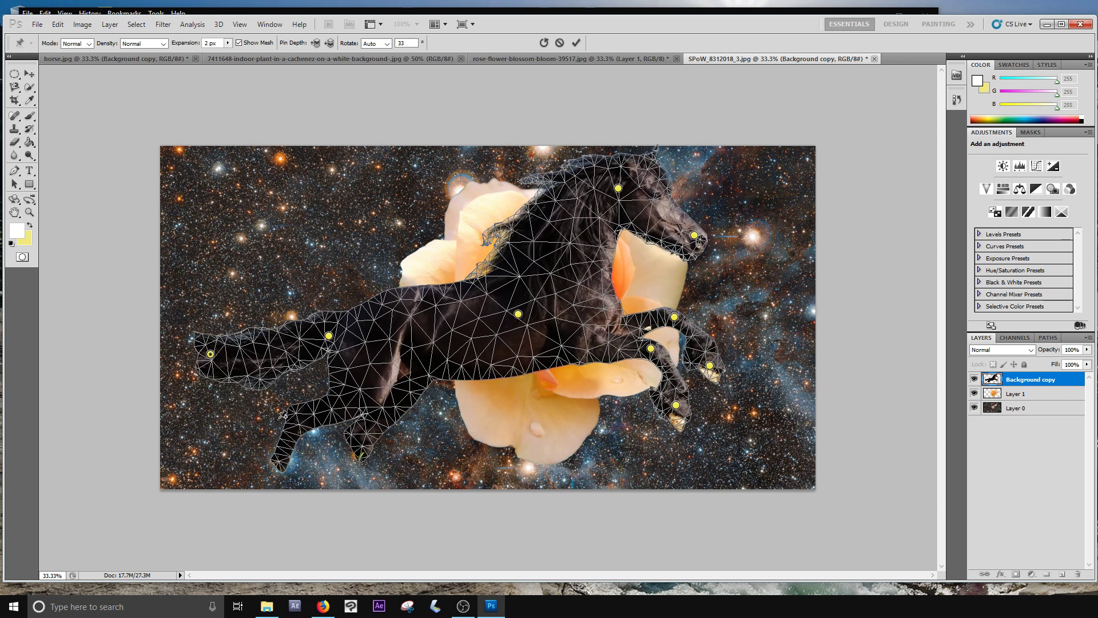
{"action": "key", "text": "ctrl+z"}
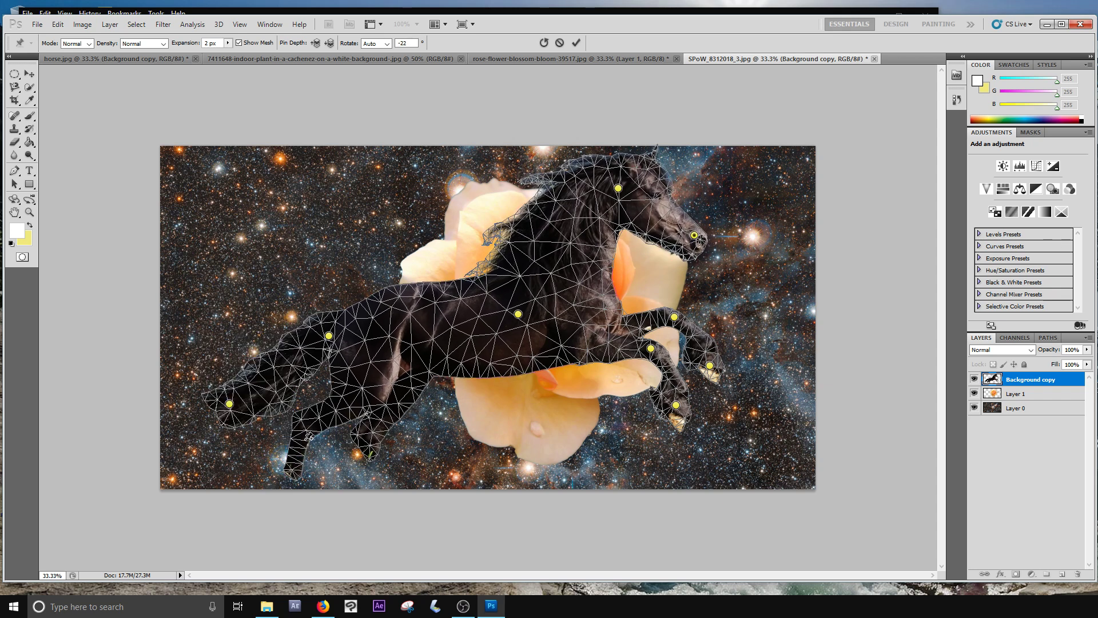
{"action": "left_click", "coordinate": [298, 450]}
{"action": "left_click", "coordinate": [375, 430]}
{"action": "left_click_drag", "start_coordinate": [229, 404], "coordinate": [218, 326]}
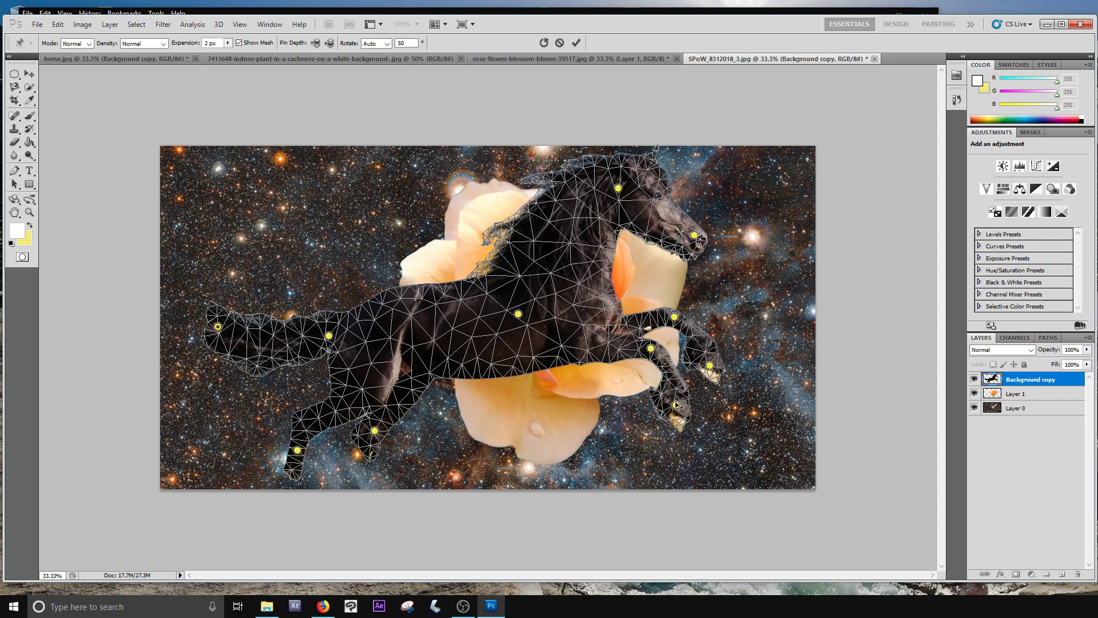
{"action": "left_click_drag", "start_coordinate": [676, 405], "coordinate": [650, 409]}
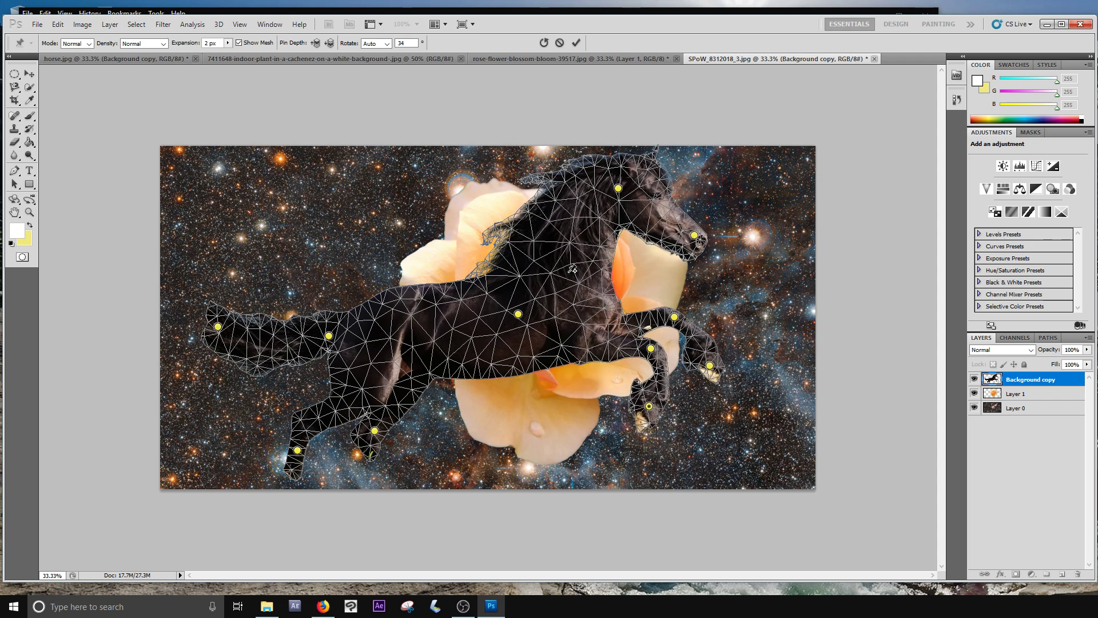
- Hide the Puppet Warp mesh on the horse and apply the warp
{"action": "left_click", "coordinate": [239, 43]}
{"action": "left_click", "coordinate": [239, 43]}
{"action": "left_click", "coordinate": [240, 43]}
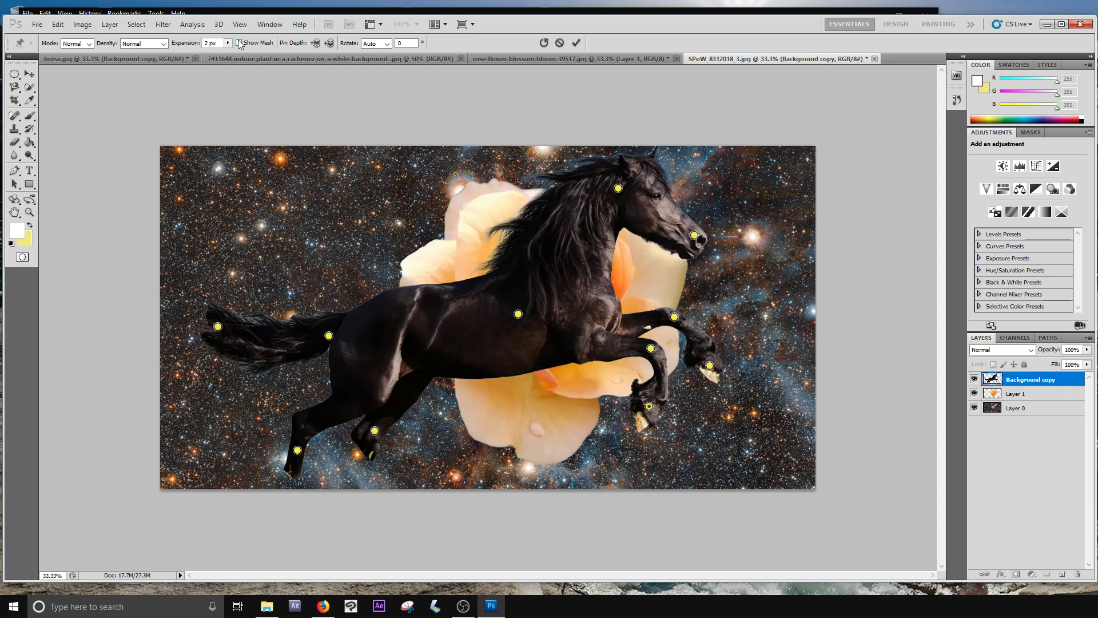
{"action": "key", "text": "Return"}
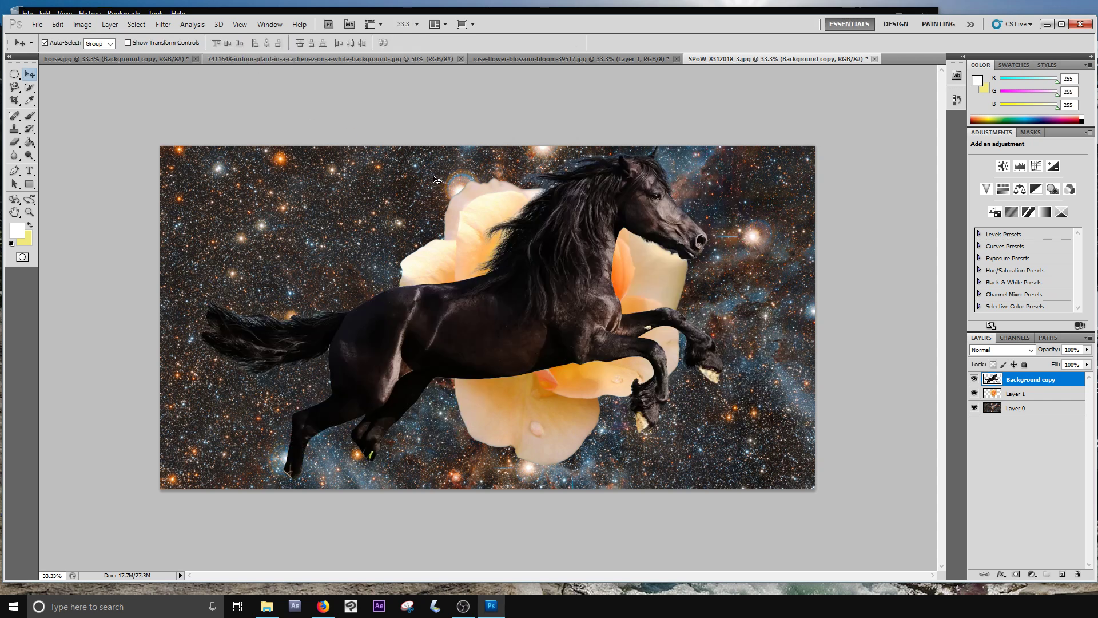
- Try moving the warped horse to the right, undo the move and the Puppet Warp, and check the document's history states
{"action": "left_click_drag", "start_coordinate": [564, 269], "coordinate": [602, 272]}
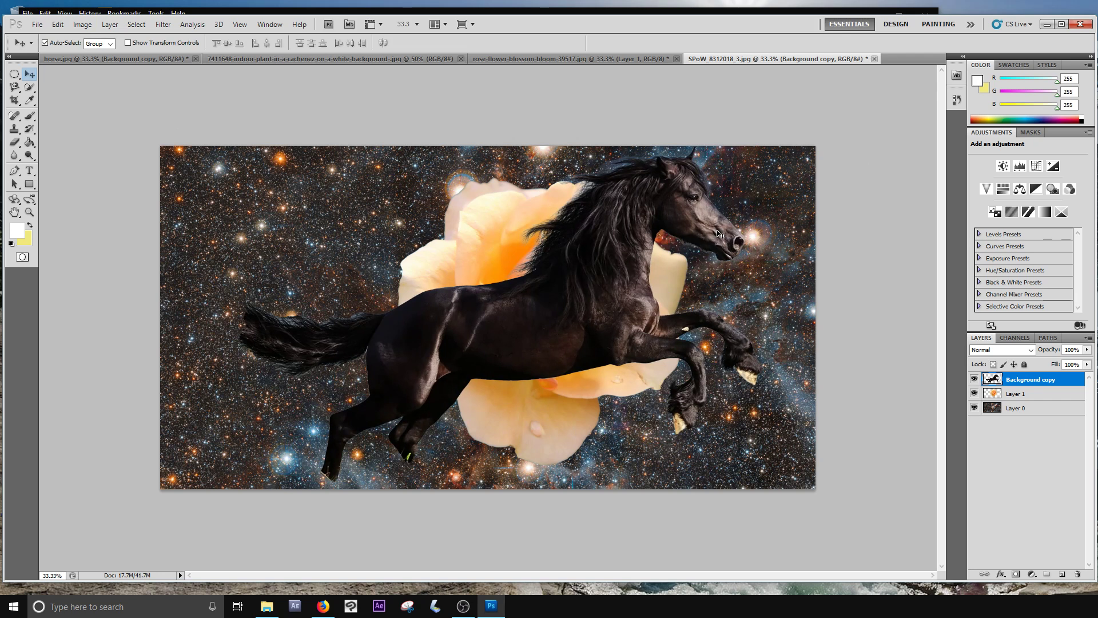
{"action": "key", "text": "ctrl+z"}
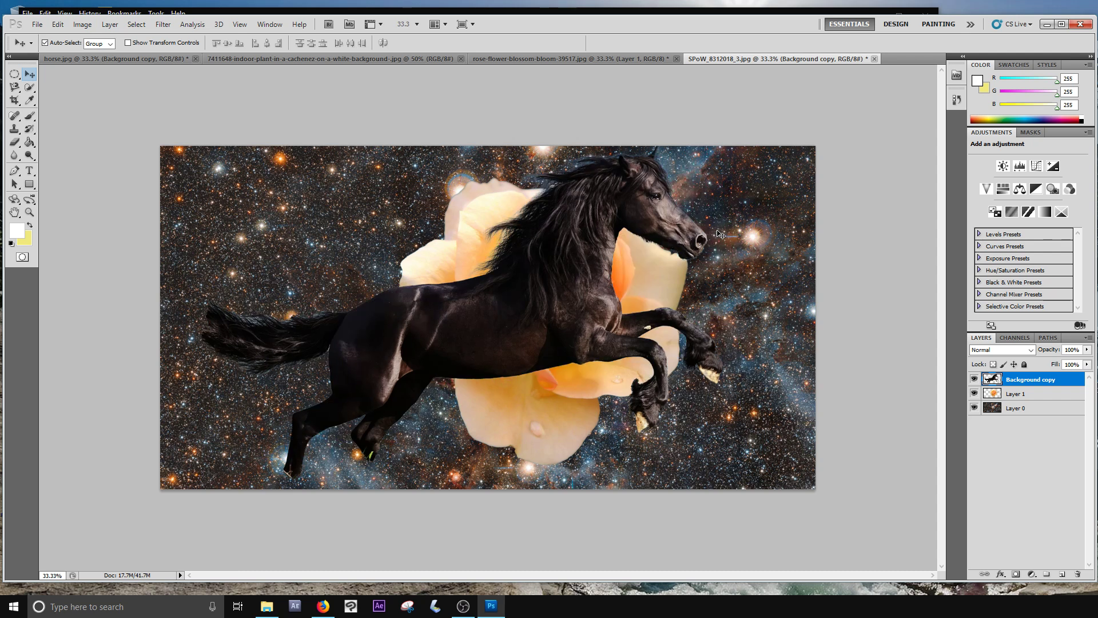
{"action": "key", "text": "ctrl+z"}
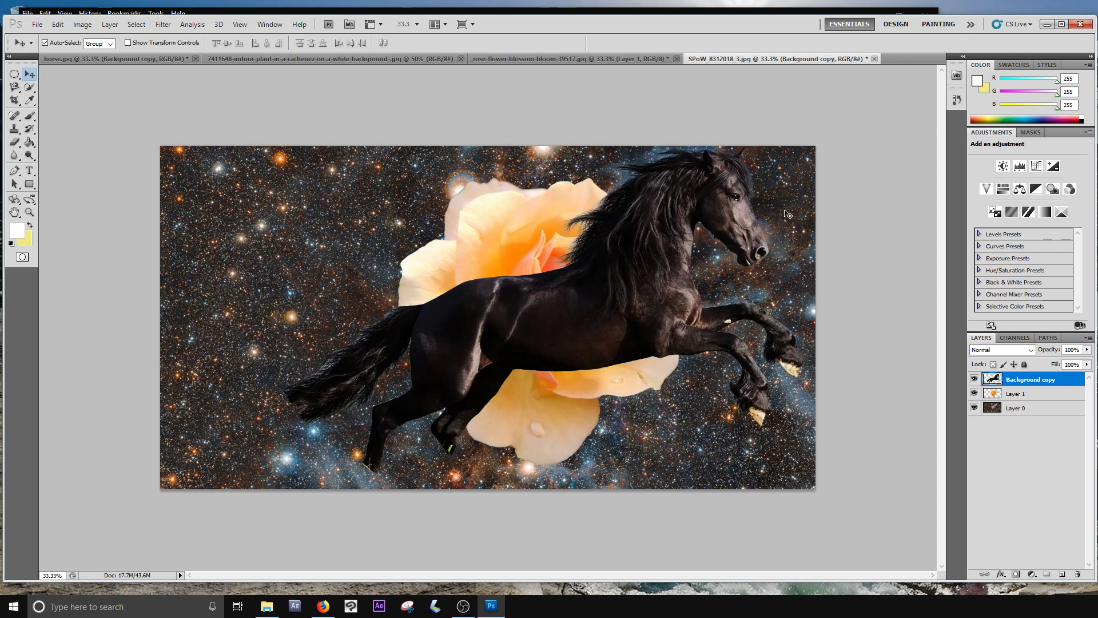
{"action": "left_click", "coordinate": [956, 100]}
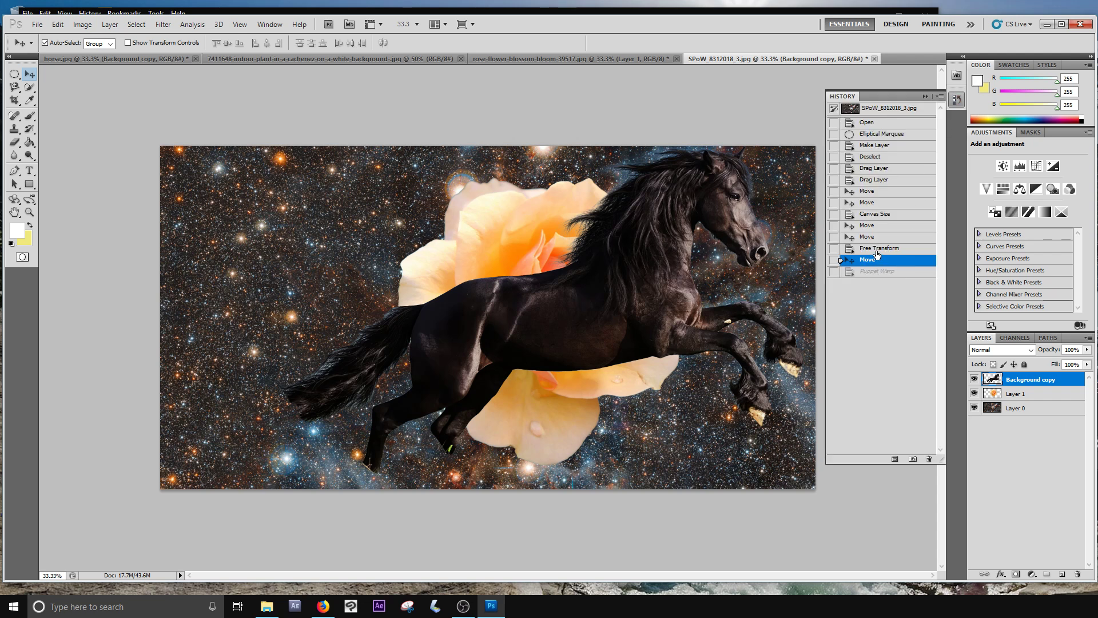
{"action": "left_click", "coordinate": [786, 116]}
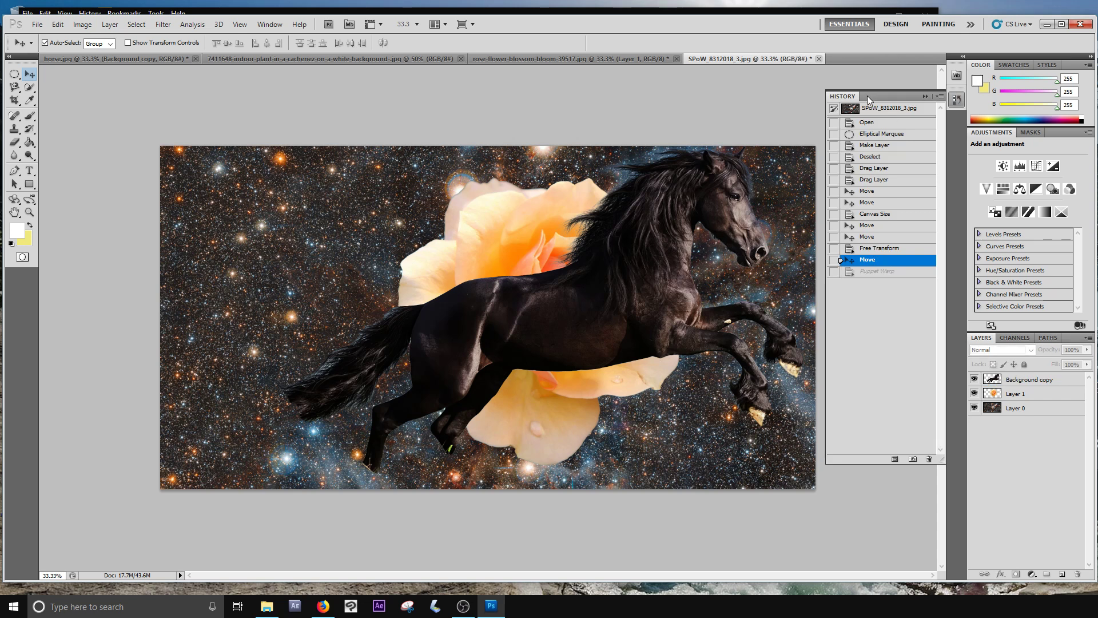
{"action": "left_click", "coordinate": [926, 97]}
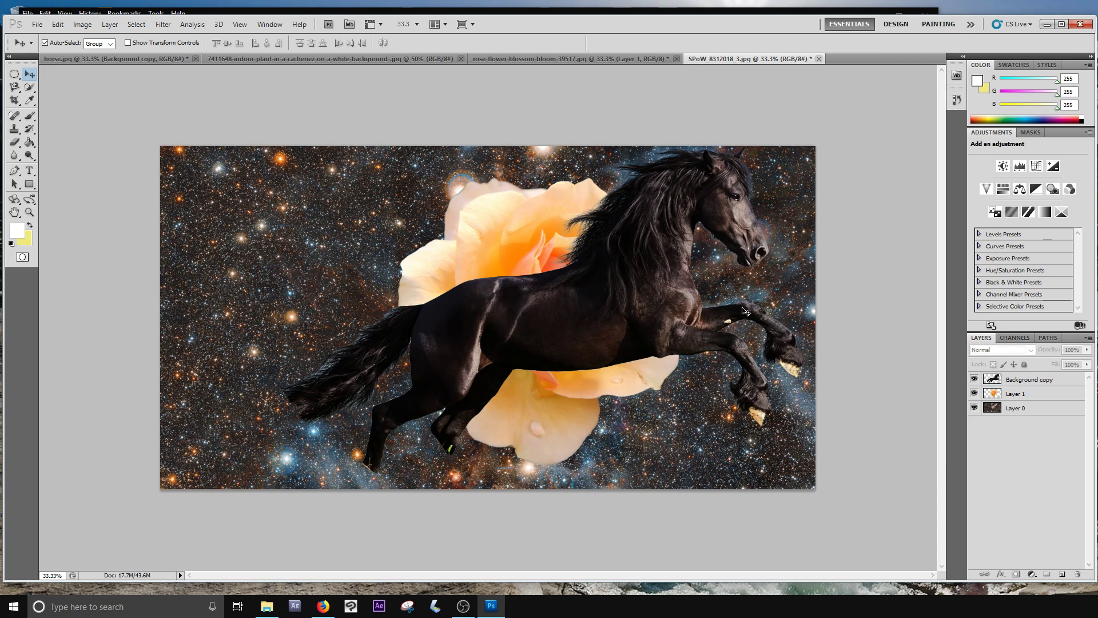
- Move the horse left and scale it down to roughly three quarters of its size with Free Transform
{"action": "left_click_drag", "start_coordinate": [609, 289], "coordinate": [550, 294]}
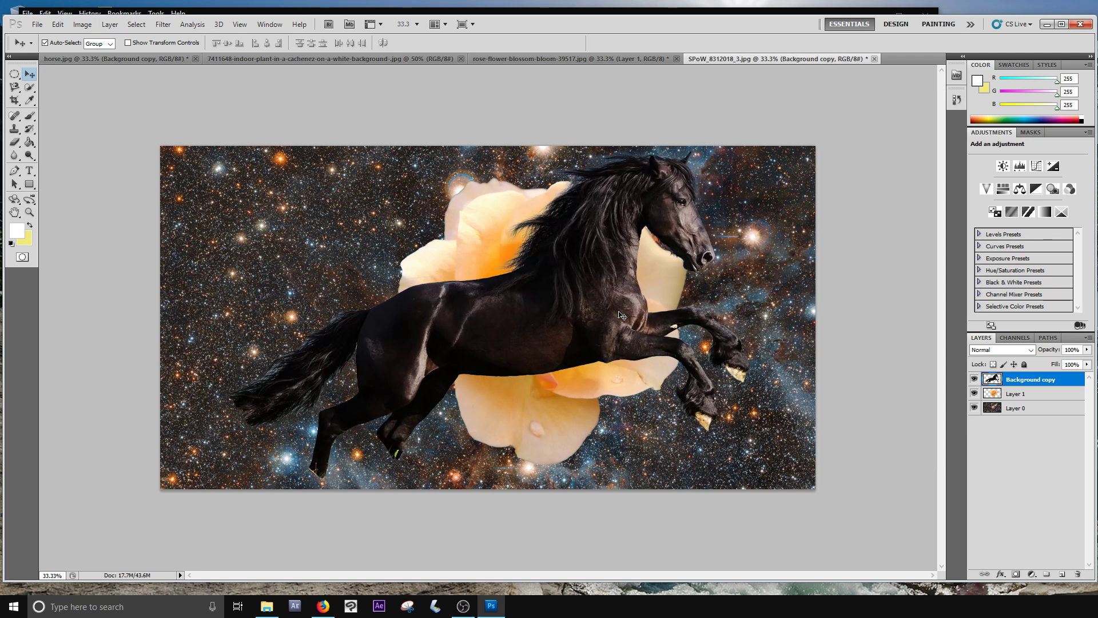
{"action": "key", "text": "ctrl+t"}
{"action": "left_click_drag", "start_coordinate": [751, 481], "coordinate": [615, 393]}
{"action": "left_click_drag", "start_coordinate": [491, 265], "coordinate": [635, 295]}
{"action": "key", "text": "Return"}
- Move the flower into the left half of the canvas and reposition the horse over it
{"action": "left_click_drag", "start_coordinate": [498, 238], "coordinate": [342, 237]}
{"action": "left_click_drag", "start_coordinate": [661, 333], "coordinate": [589, 321]}
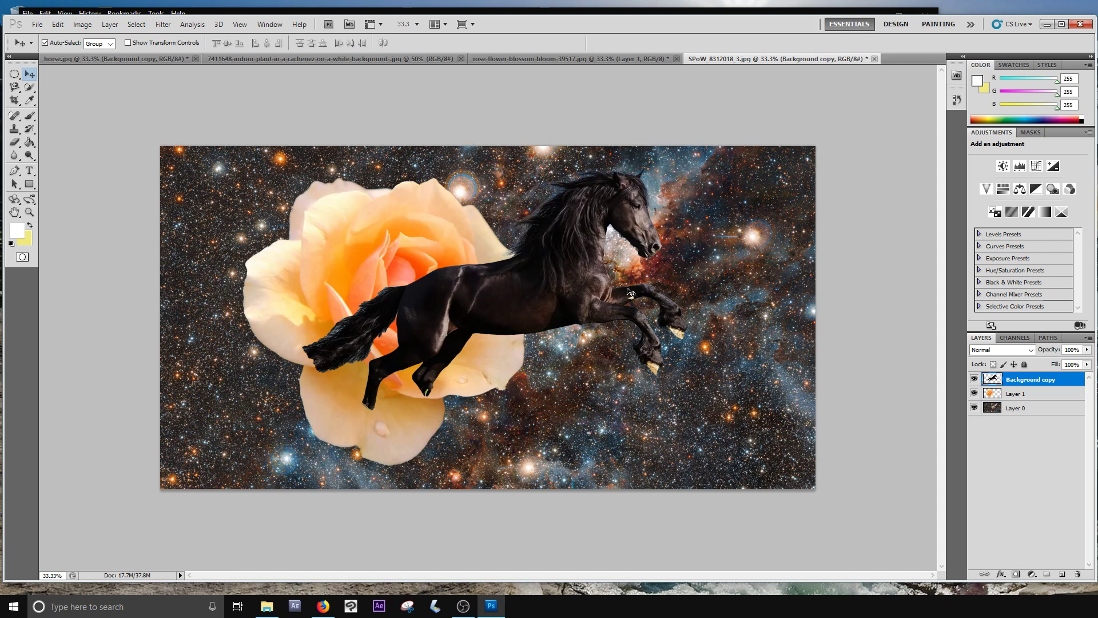
{"action": "left_click_drag", "start_coordinate": [544, 276], "coordinate": [481, 284]}
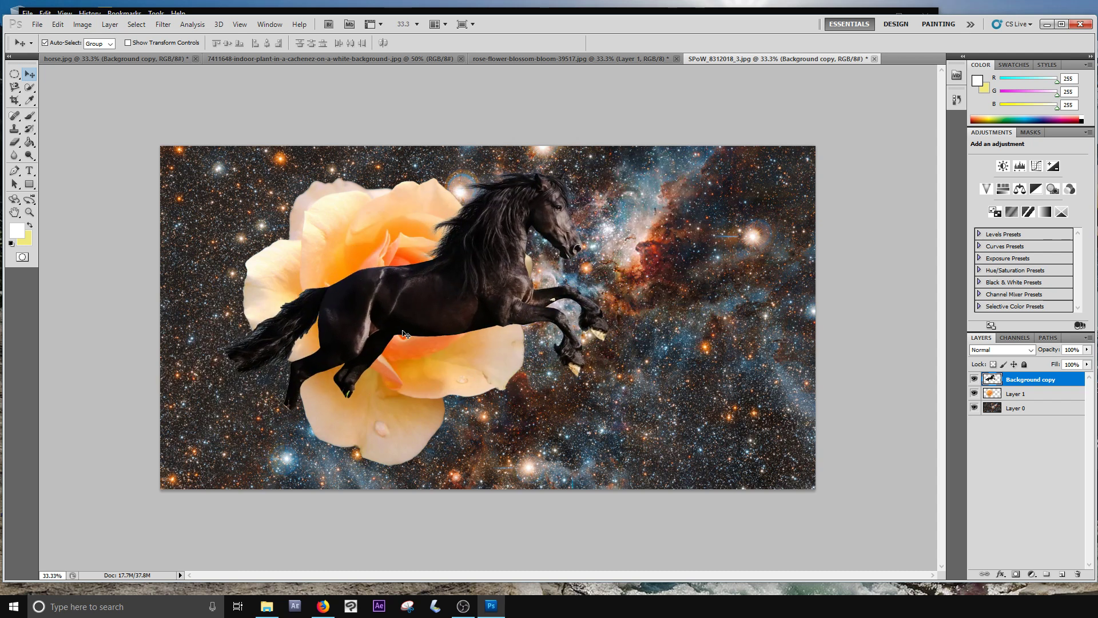
- Lower the horse layer's opacity to 46% and nudge the horse slightly left over the flower
{"action": "left_click", "coordinate": [1087, 349]}
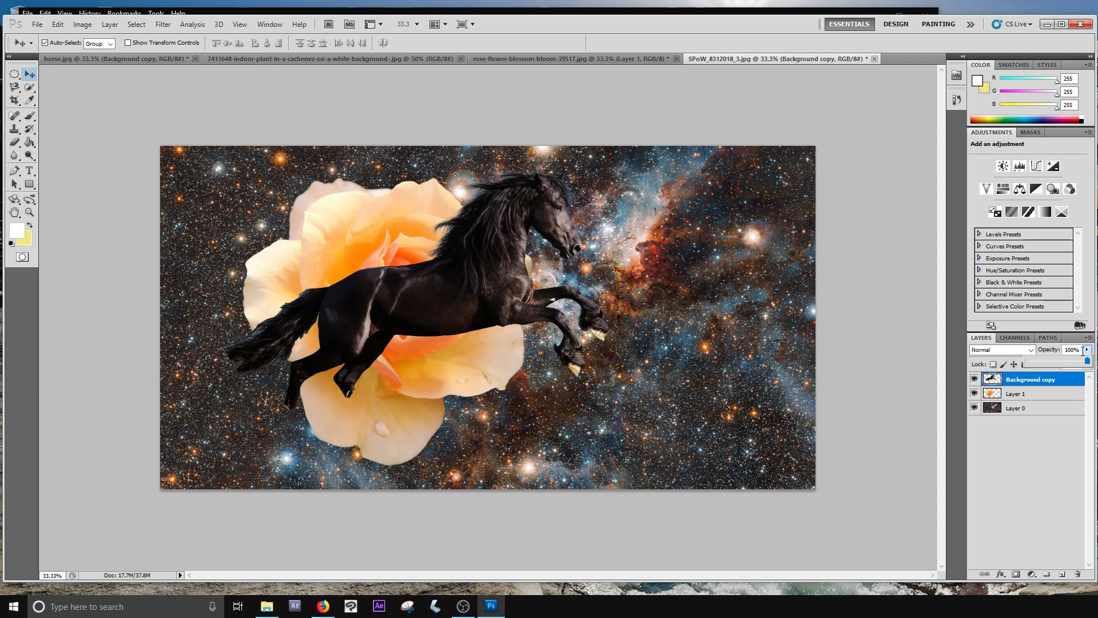
{"action": "left_click_drag", "start_coordinate": [1084, 360], "coordinate": [1055, 359]}
{"action": "left_click_drag", "start_coordinate": [413, 290], "coordinate": [397, 284]}
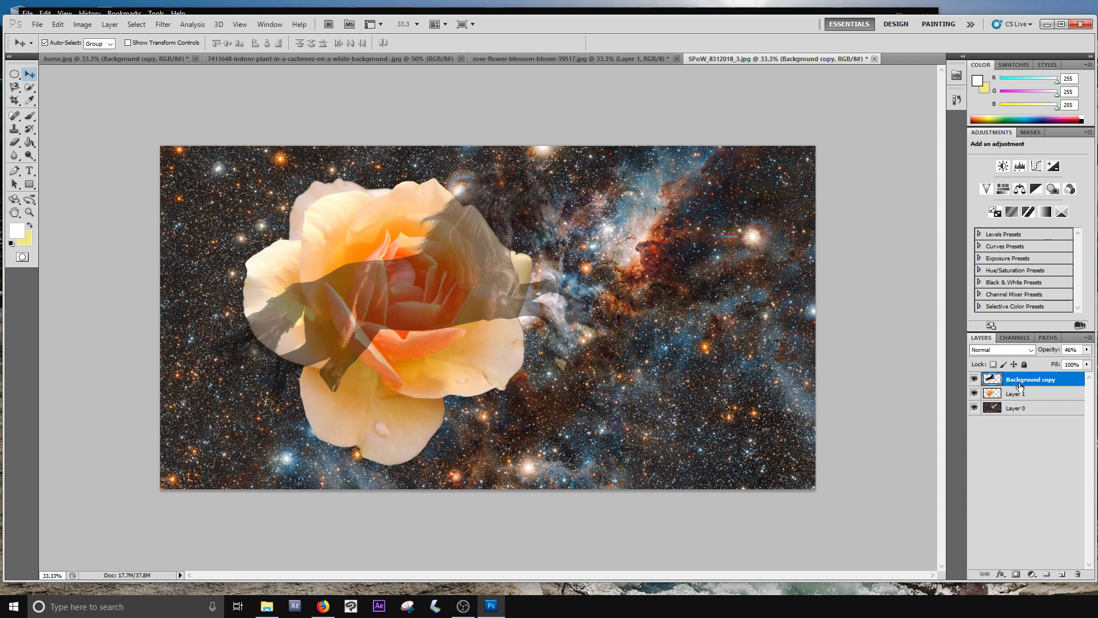
- Restore the horse layer's opacity to 100% and keep the horse placed across the flower
{"action": "left_click_drag", "start_coordinate": [1087, 349], "coordinate": [1087, 362]}
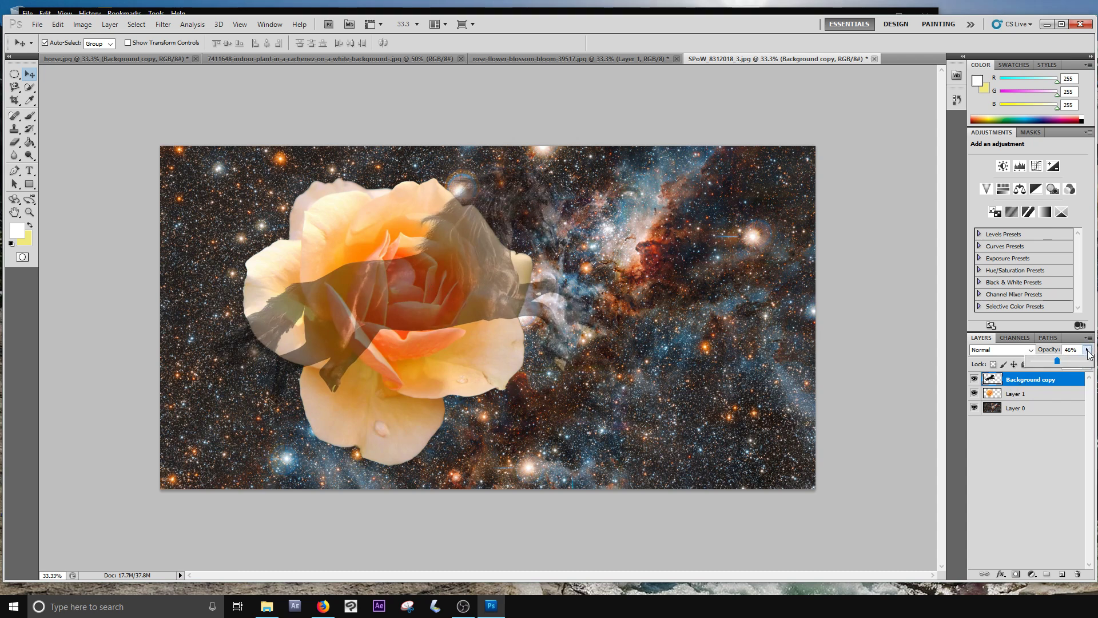
{"action": "left_click", "coordinate": [1009, 394]}
{"action": "left_click_drag", "start_coordinate": [456, 271], "coordinate": [433, 298]}
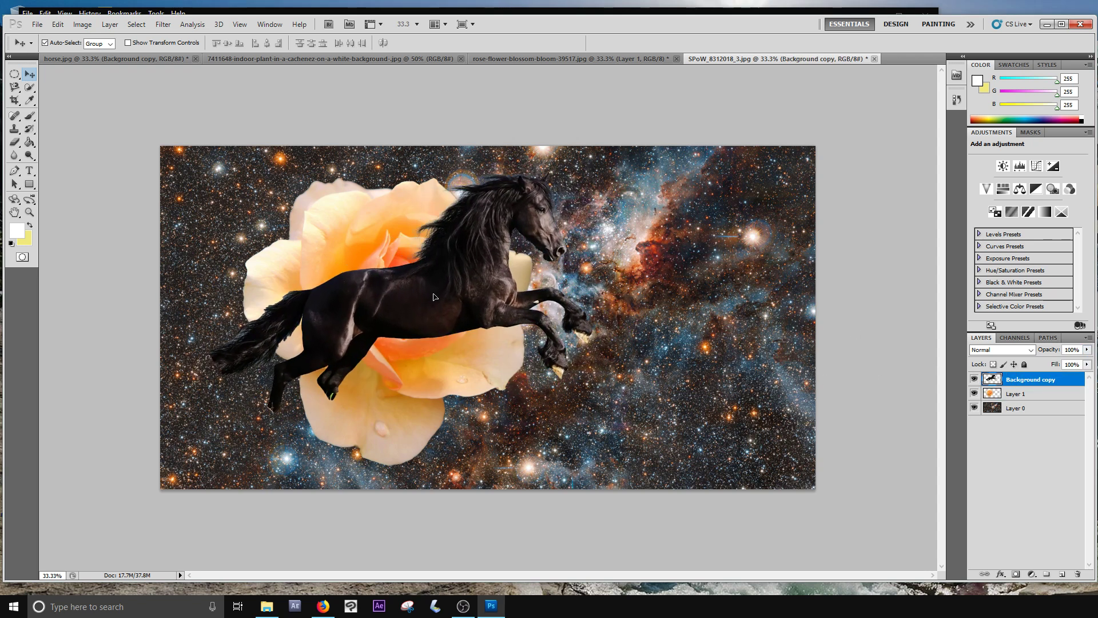
- Bring the flower layer, Layer 1, above the horse layer in the stacking order
{"action": "left_click", "coordinate": [1017, 395]}
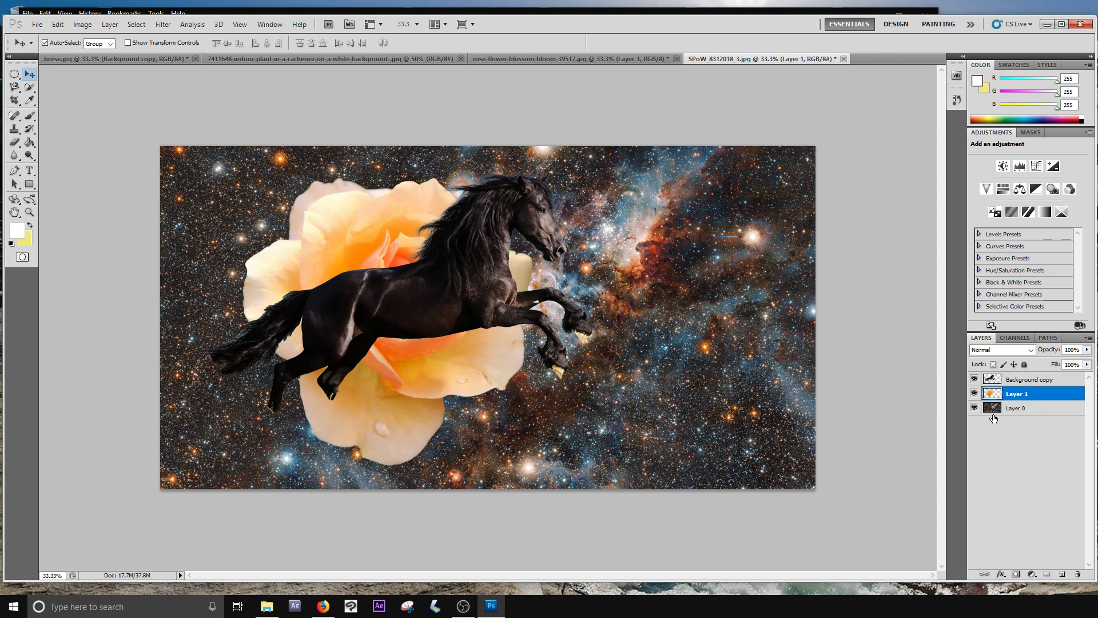
{"action": "left_click_drag", "start_coordinate": [1017, 399], "coordinate": [1018, 381]}
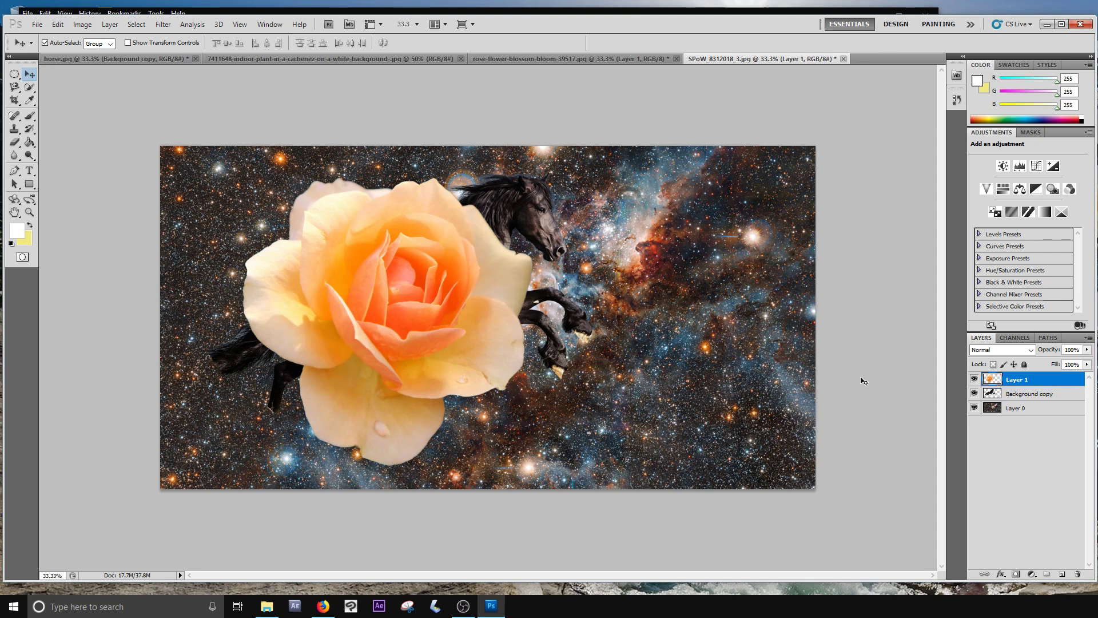
- Move Layer 1 back below the horse layer, then lower the horse's opacity to 53% while repositioning it over the flower
{"action": "left_click_drag", "start_coordinate": [1023, 381], "coordinate": [1023, 399]}
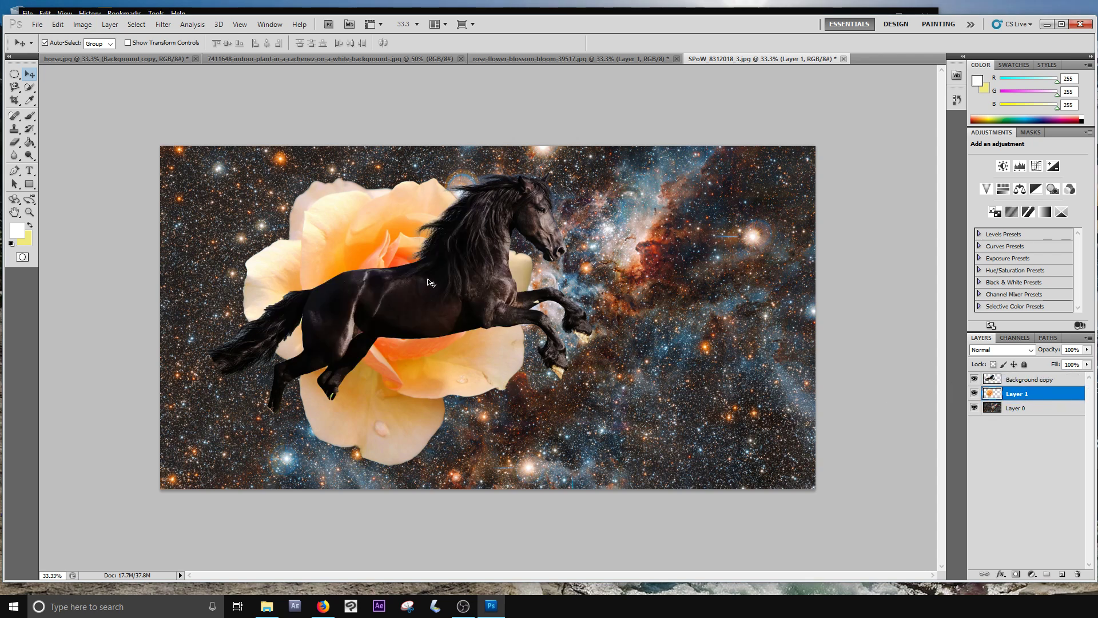
{"action": "left_click_drag", "start_coordinate": [430, 285], "coordinate": [473, 291]}
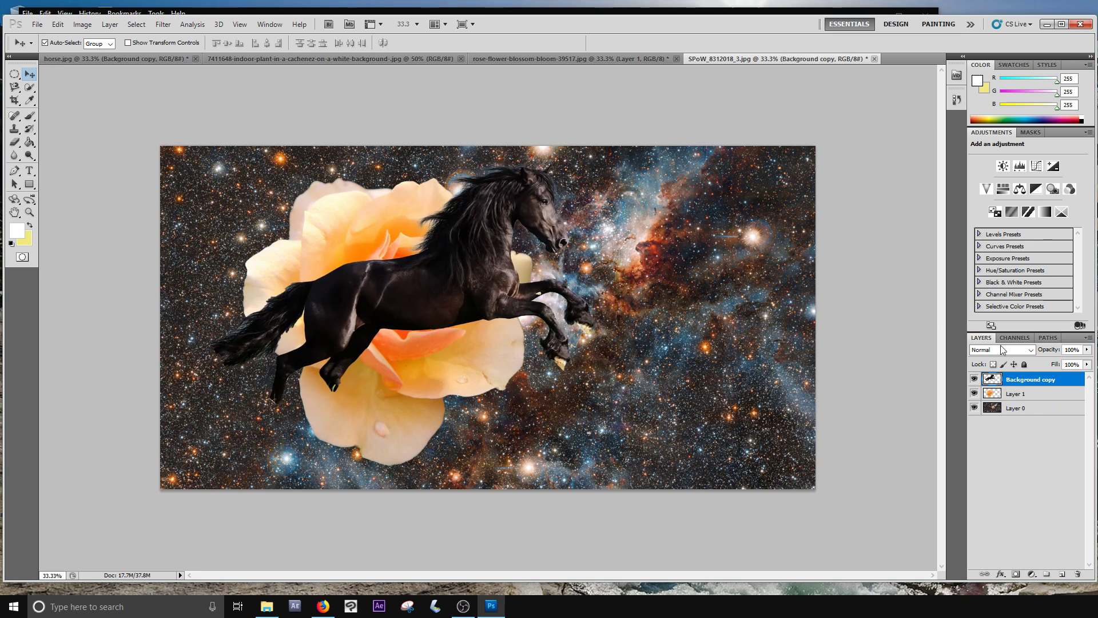
{"action": "left_click", "coordinate": [1087, 351]}
{"action": "left_click_drag", "start_coordinate": [1072, 368], "coordinate": [1061, 365]}
{"action": "left_click_drag", "start_coordinate": [427, 284], "coordinate": [417, 282]}
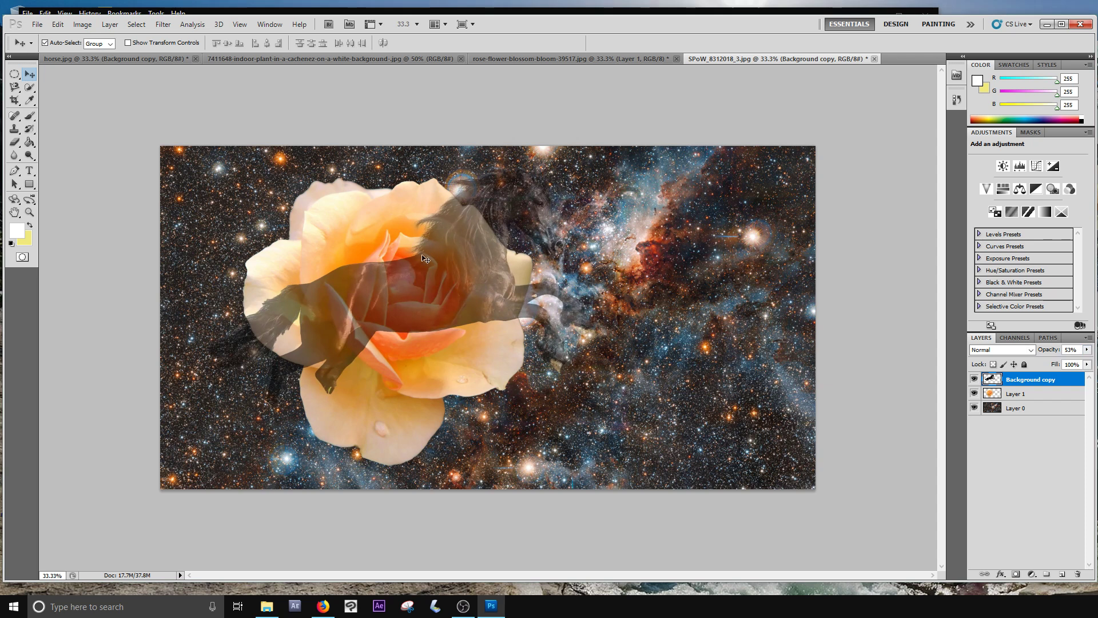
- Rotate the horse about 7.5° counterclockwise with Free Transform and reposition it across the flower's centre
{"action": "key", "text": "ctrl+t"}
{"action": "left_click_drag", "start_coordinate": [600, 165], "coordinate": [580, 138]}
{"action": "left_click_drag", "start_coordinate": [479, 239], "coordinate": [496, 241]}
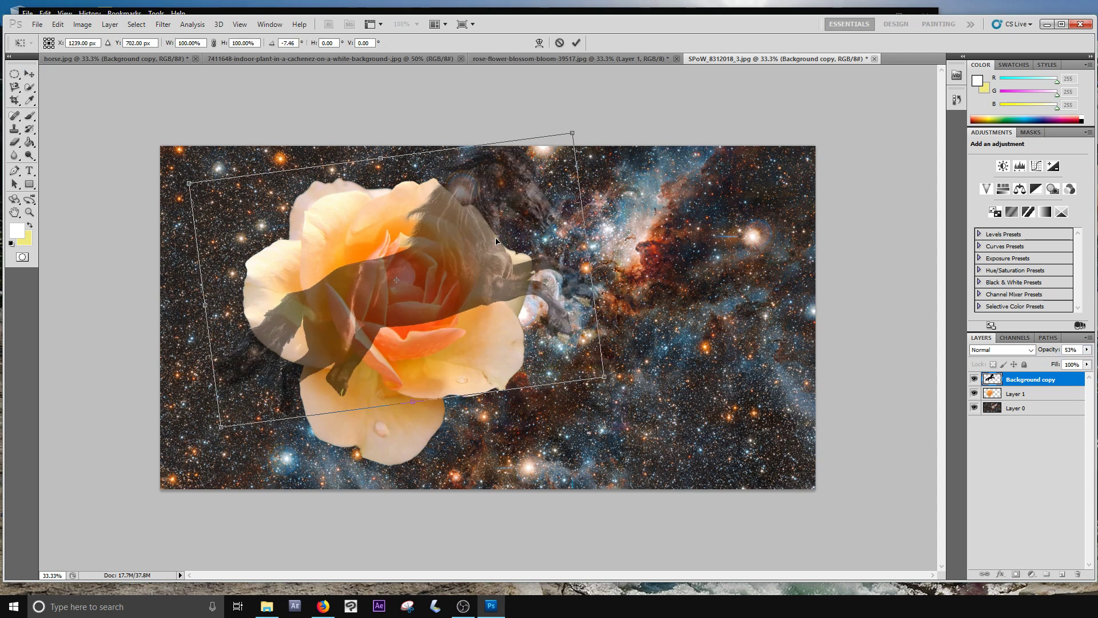
{"action": "key", "text": "Return"}
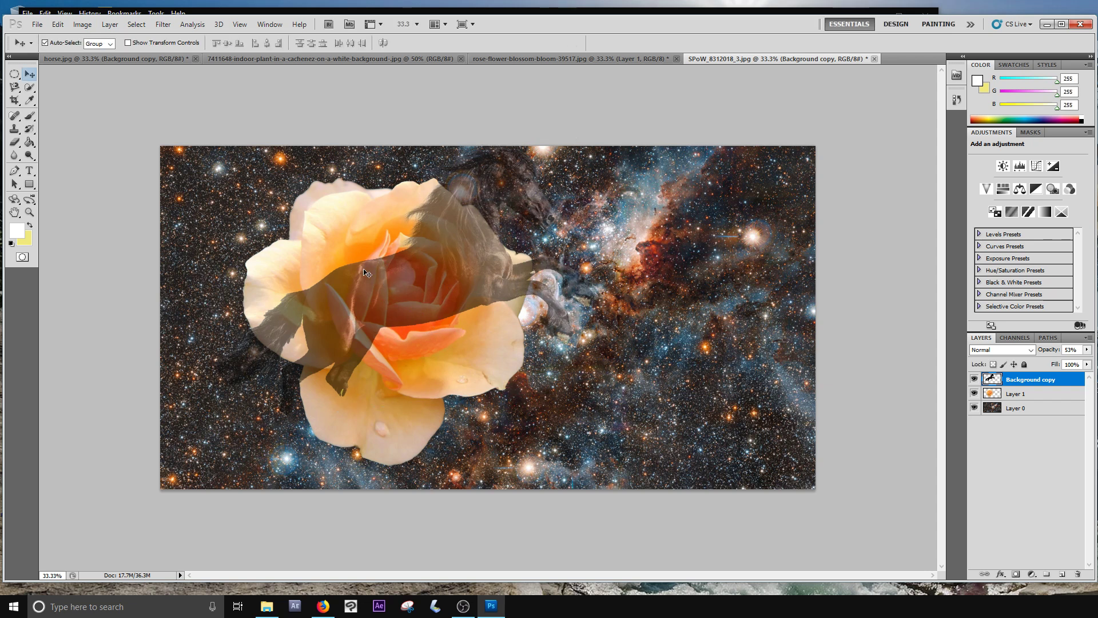
{"action": "left_click_drag", "start_coordinate": [463, 279], "coordinate": [431, 286]}
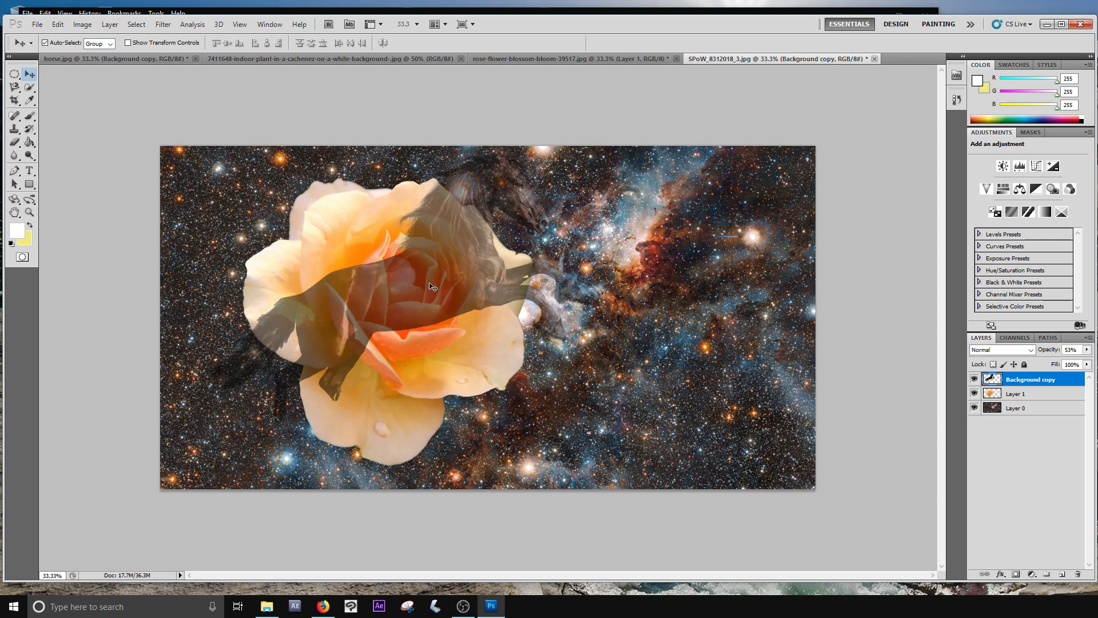
- Scale the horse up to about 111%, rotate it -1.2° and reposition it over the flower
{"action": "key", "text": "ctrl+t"}
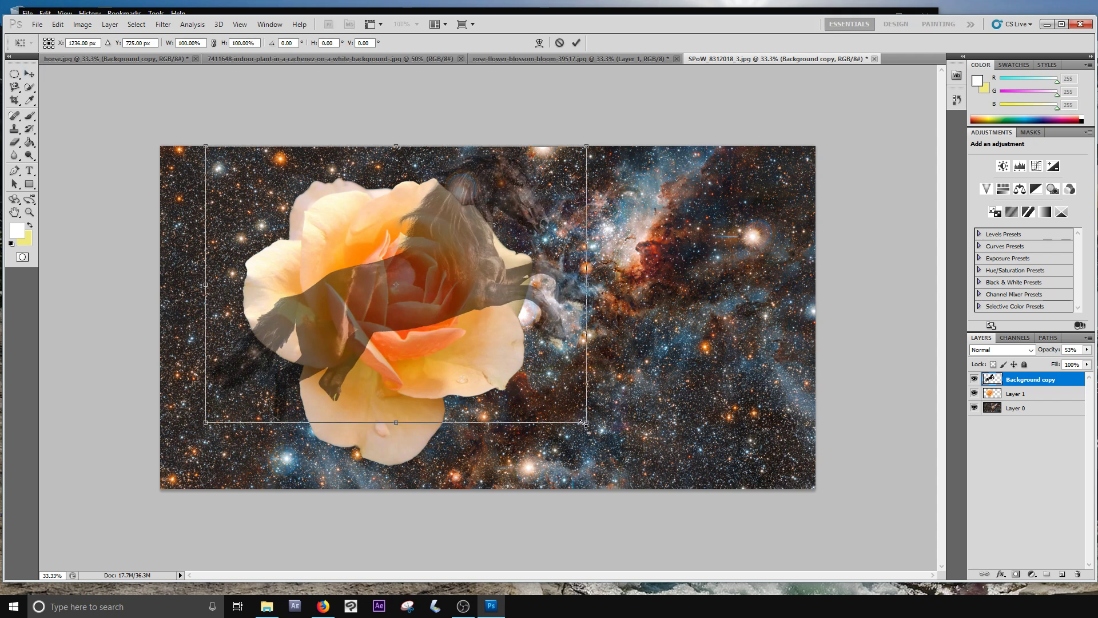
{"action": "left_click_drag", "start_coordinate": [584, 423], "coordinate": [612, 441]}
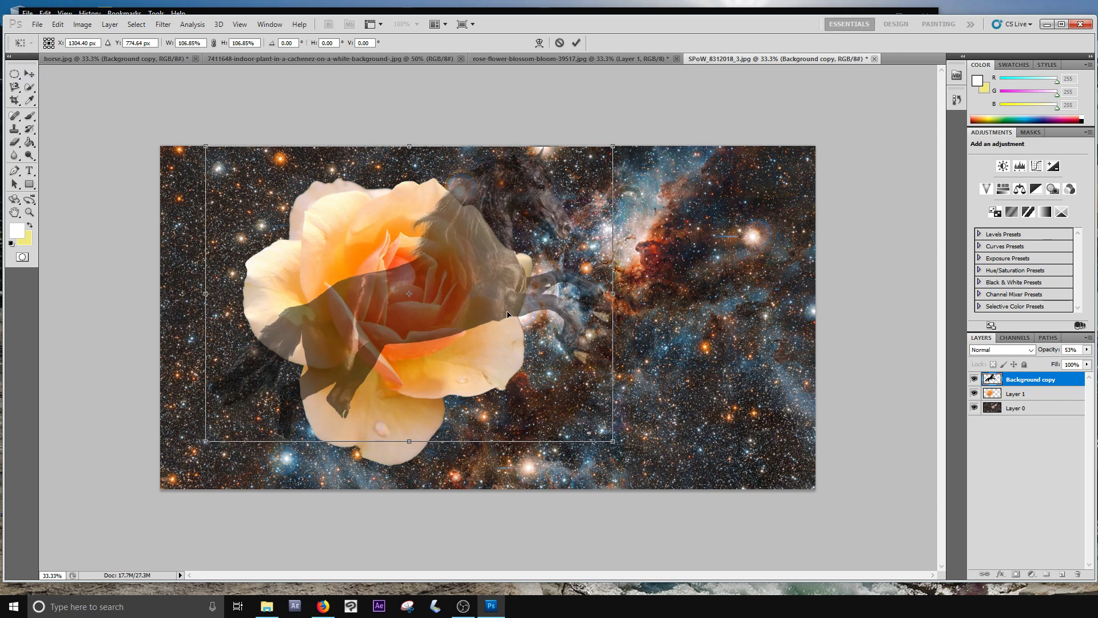
{"action": "left_click_drag", "start_coordinate": [507, 313], "coordinate": [494, 309]}
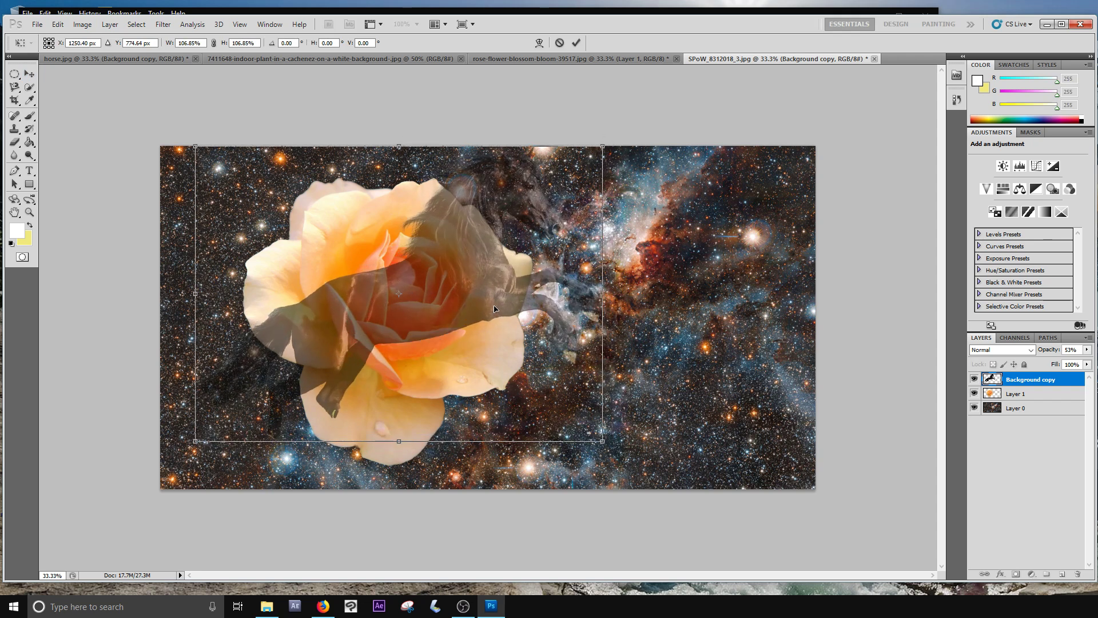
{"action": "left_click_drag", "start_coordinate": [601, 440], "coordinate": [618, 453]}
{"action": "left_click_drag", "start_coordinate": [522, 288], "coordinate": [503, 277]}
{"action": "left_click_drag", "start_coordinate": [626, 311], "coordinate": [637, 301]}
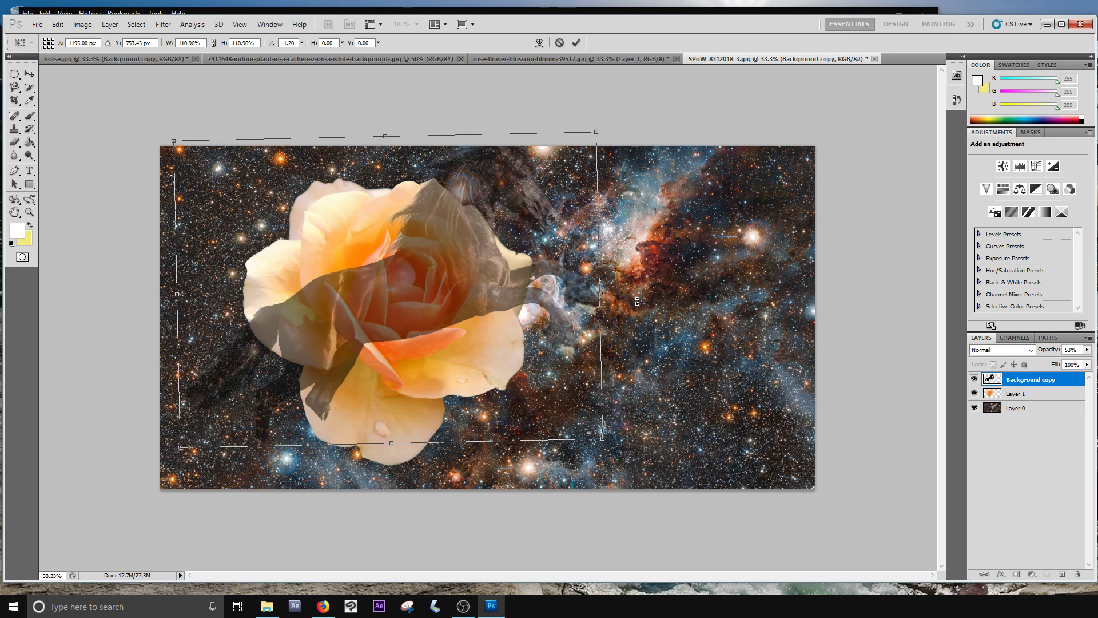
{"action": "key", "text": "Return"}
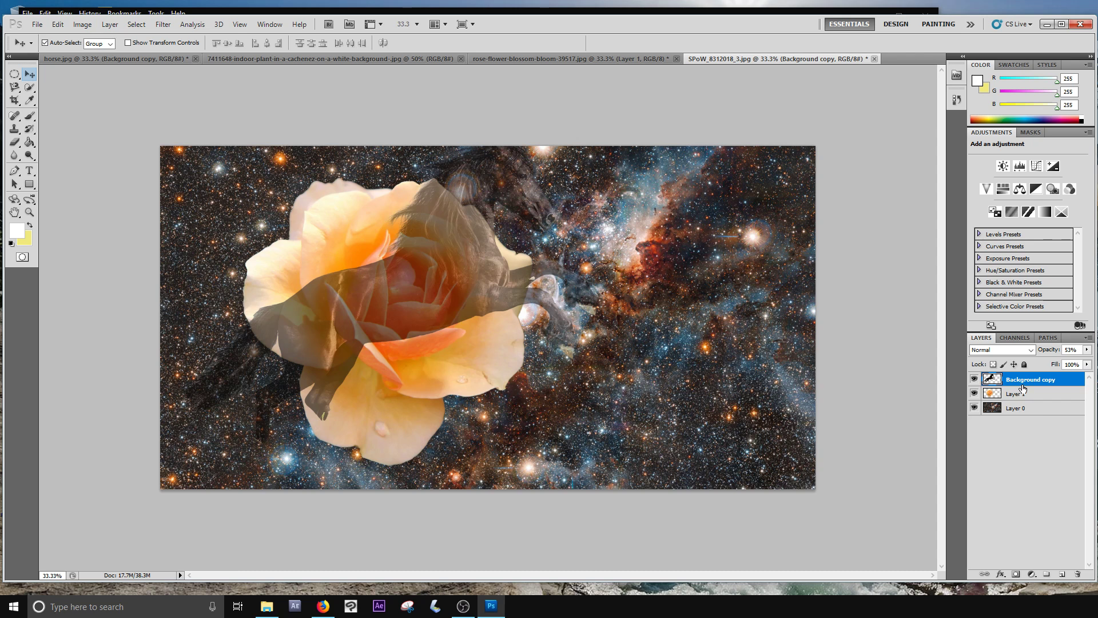
- Select the flower's inner front petals on Layer 1 with Quick Selection, hiding the horse layer meanwhile and showing it again
{"action": "left_click", "coordinate": [975, 380]}
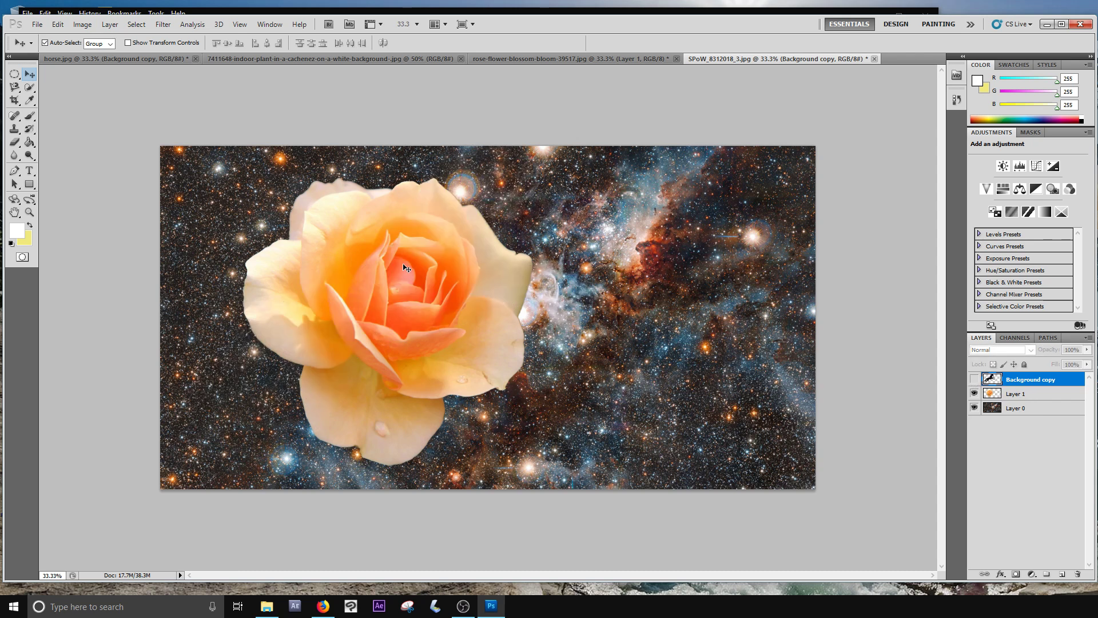
{"action": "left_click", "coordinate": [1020, 394]}
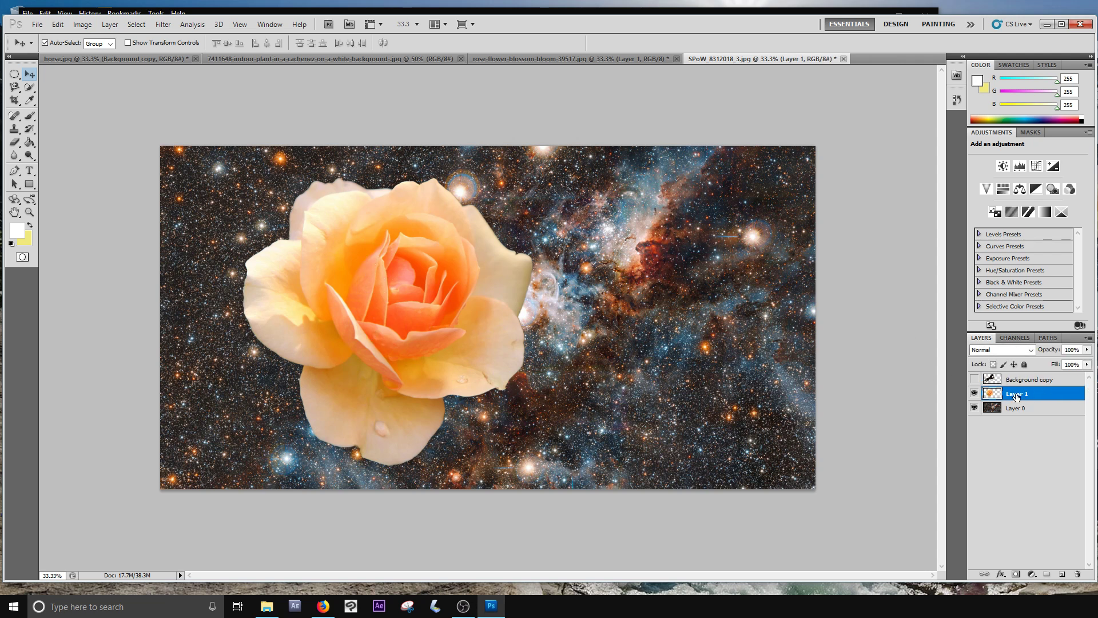
{"action": "left_click", "coordinate": [29, 91]}
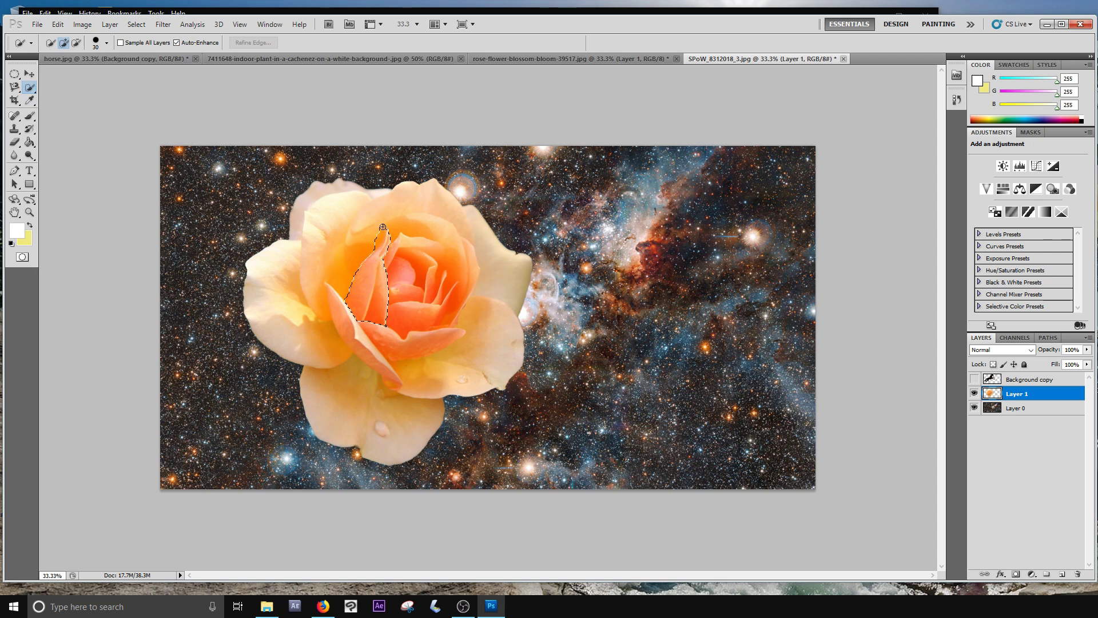
{"action": "left_click_drag", "start_coordinate": [383, 227], "coordinate": [376, 329]}
{"action": "left_click", "coordinate": [974, 380]}
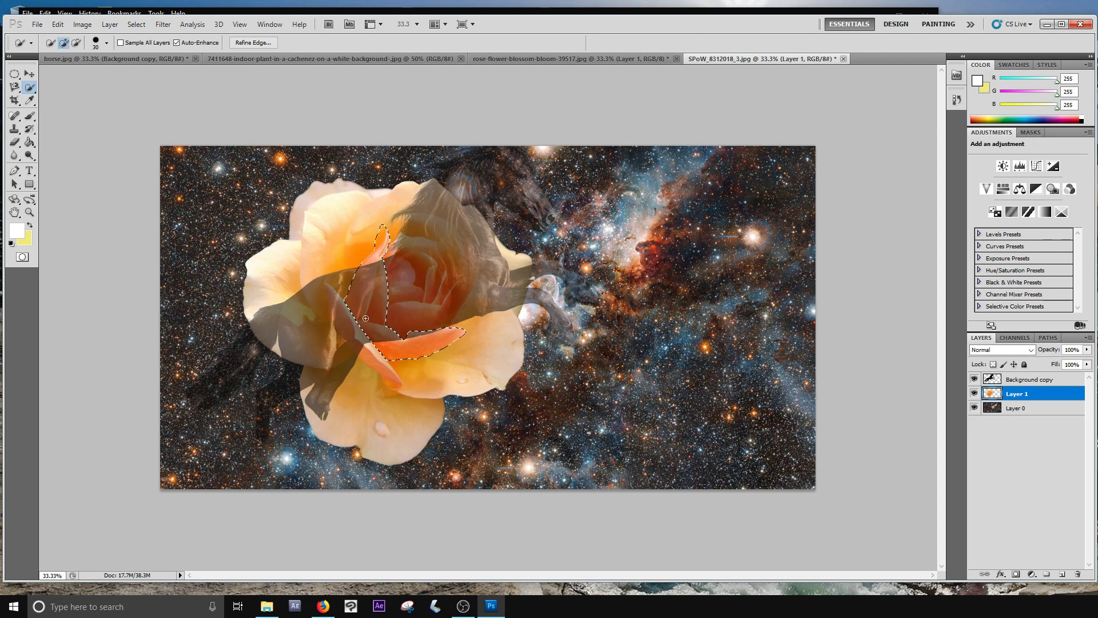
- Add the flower's outer left and lower petals to the existing petal selection with the Lasso tool
{"action": "left_click", "coordinate": [15, 87]}
{"action": "left_click", "coordinate": [32, 87]}
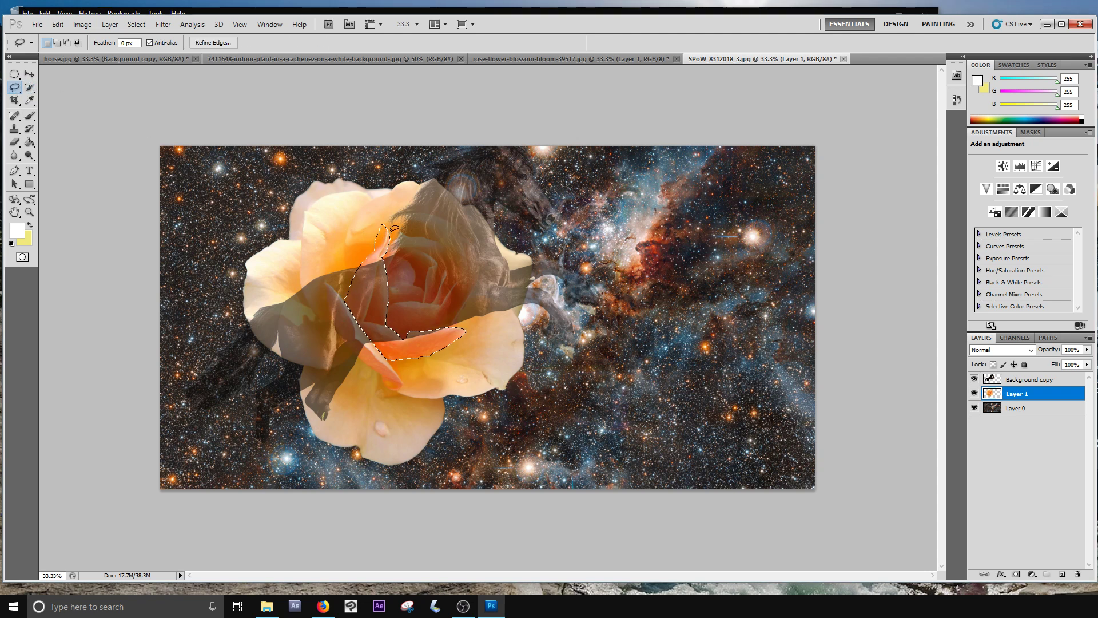
{"action": "mouse_move", "coordinate": [383, 227]}
{"action": "left_mouse_down"}
{"action": "mouse_move", "coordinate": [305, 162]}
{"action": "mouse_move", "coordinate": [225, 227]}
{"action": "mouse_move", "coordinate": [234, 380]}
{"action": "mouse_move", "coordinate": [368, 488]}
{"action": "mouse_move", "coordinate": [490, 430]}
{"action": "mouse_move", "coordinate": [516, 344]}
{"action": "mouse_move", "coordinate": [461, 332]}
{"action": "left_mouse_up"}
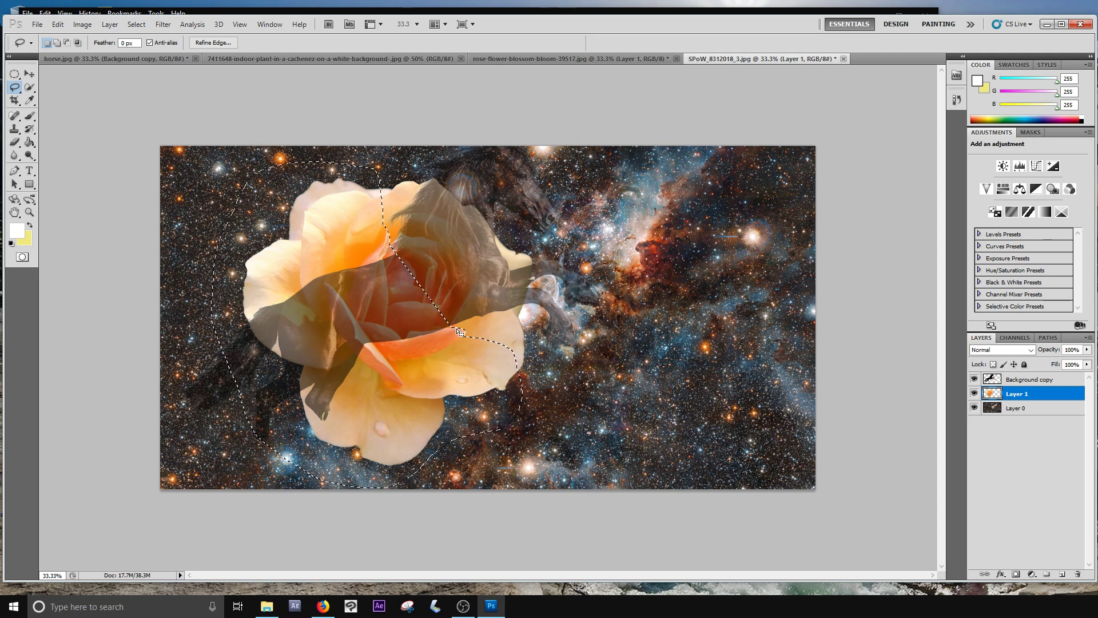
{"action": "key", "text": "ctrl+z"}
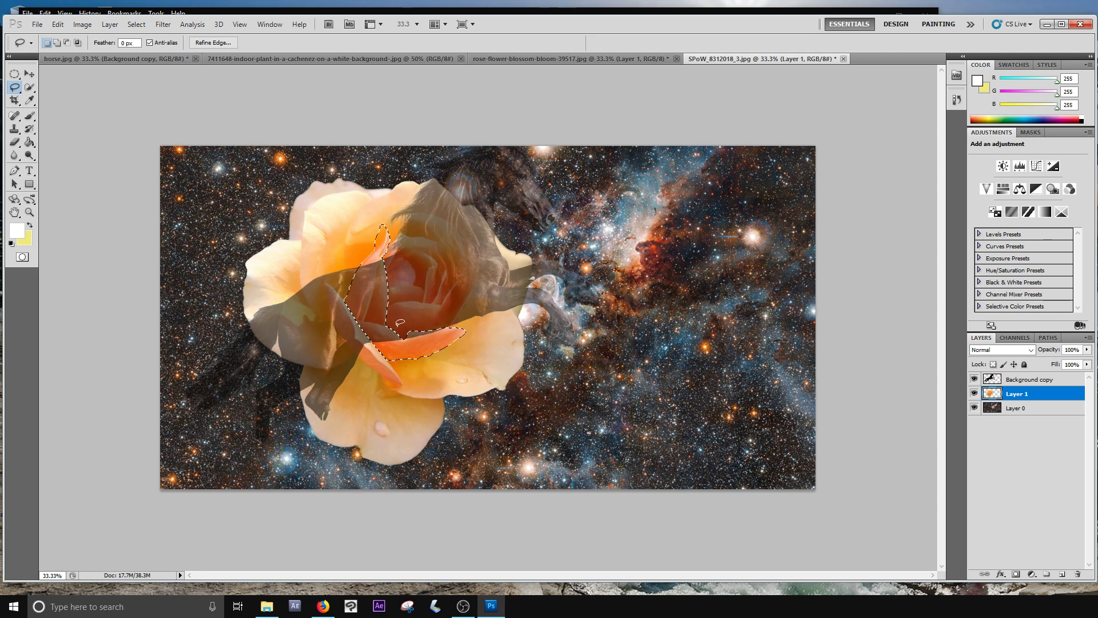
{"action": "key", "text": "shift"}
{"action": "mouse_move", "coordinate": [352, 180]}
{"action": "left_mouse_down"}
{"action": "mouse_move", "coordinate": [314, 165]}
{"action": "mouse_move", "coordinate": [253, 185]}
{"action": "mouse_move", "coordinate": [211, 326]}
{"action": "mouse_move", "coordinate": [228, 373]}
{"action": "left_mouse_up"}
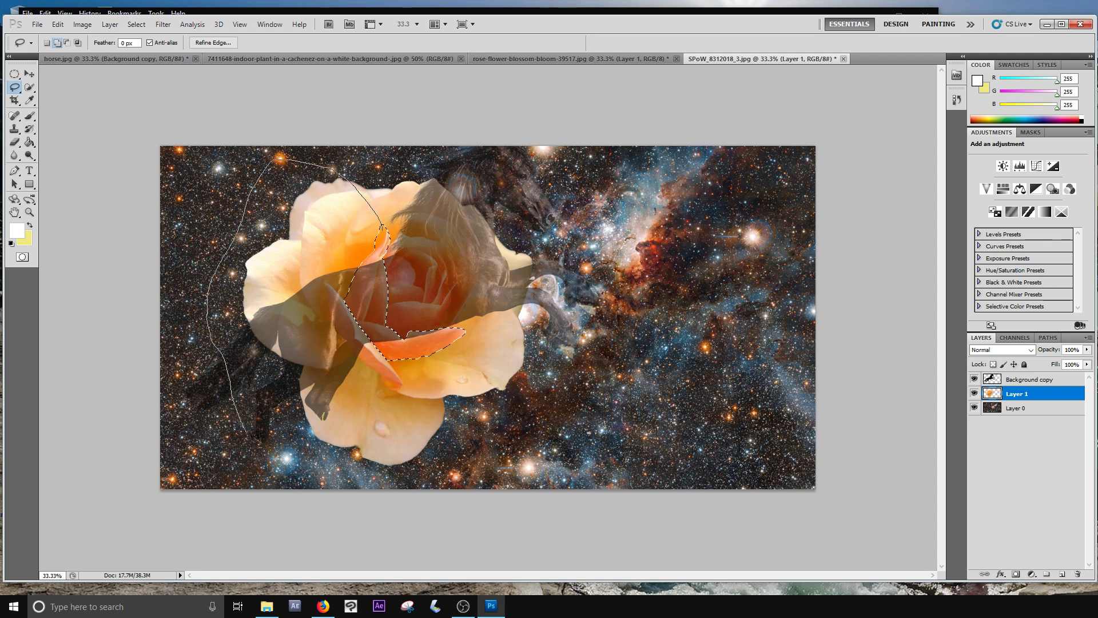
{"action": "mouse_move", "coordinate": [245, 430]}
{"action": "left_mouse_down"}
{"action": "mouse_move", "coordinate": [392, 484]}
{"action": "mouse_move", "coordinate": [484, 456]}
{"action": "mouse_move", "coordinate": [506, 436]}
{"action": "left_mouse_up"}
{"action": "mouse_move", "coordinate": [399, 346]}
{"action": "left_mouse_down"}
{"action": "mouse_move", "coordinate": [378, 303]}
{"action": "mouse_move", "coordinate": [385, 235]}
{"action": "left_mouse_up"}
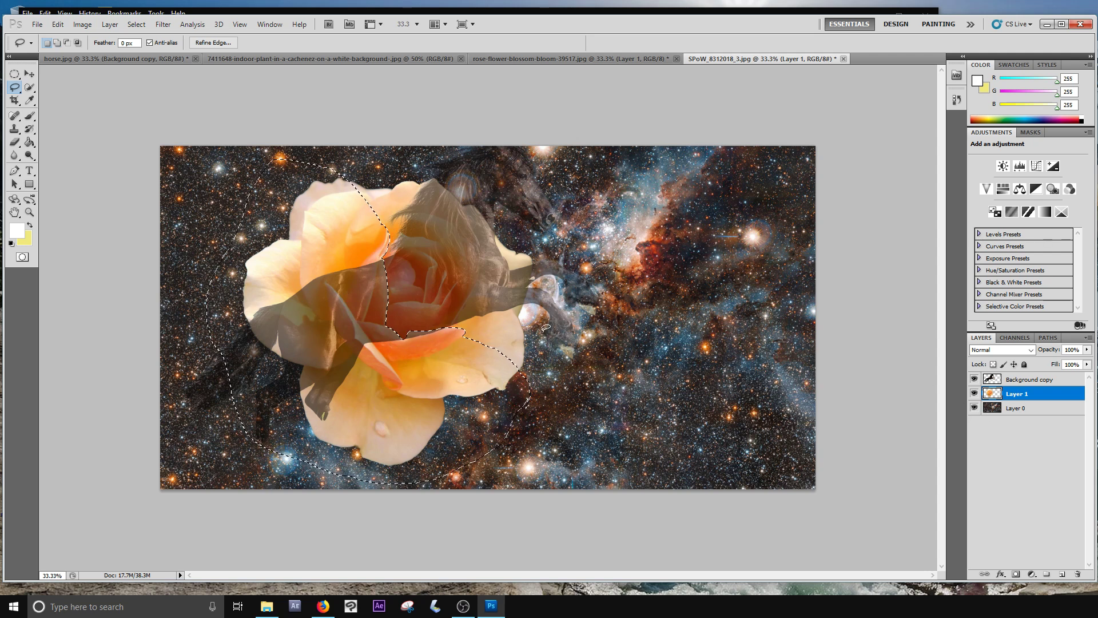
- Copy the selected petals from Layer 1 to a new layer with Layer via Copy
{"action": "right_click", "coordinate": [443, 368]}
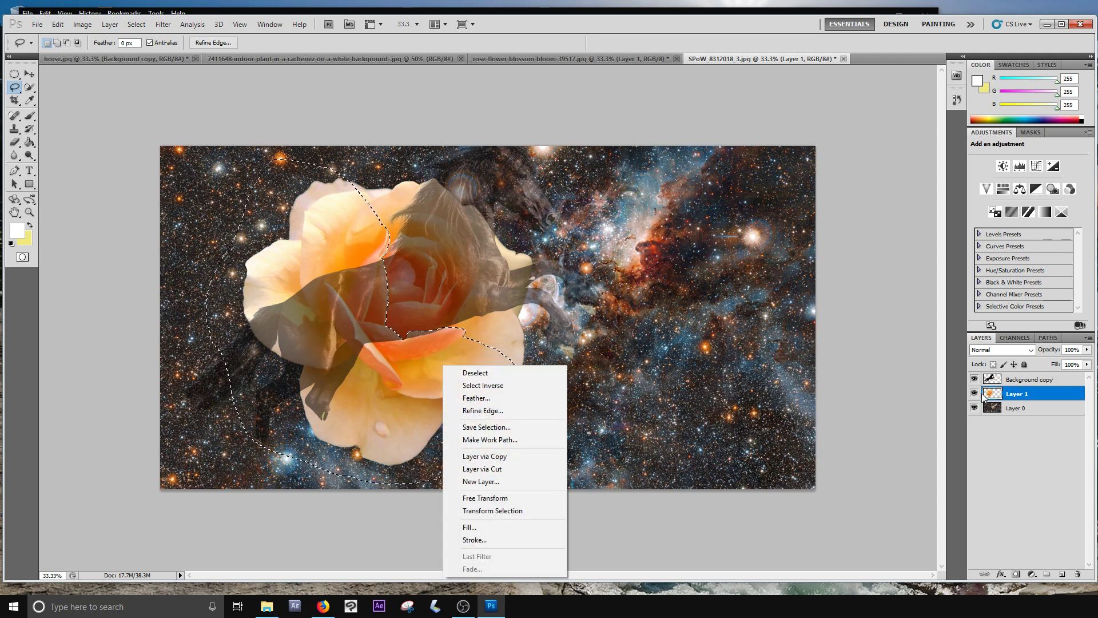
{"action": "key", "text": "Escape"}
{"action": "left_click", "coordinate": [998, 407]}
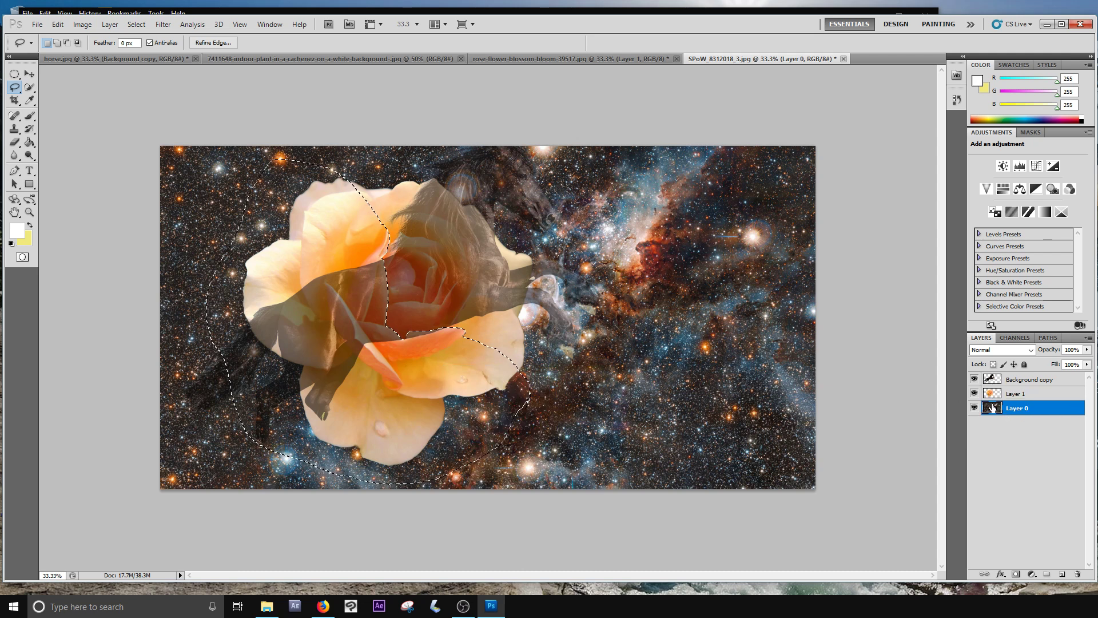
{"action": "left_click", "coordinate": [1008, 383]}
{"action": "left_click", "coordinate": [1013, 393]}
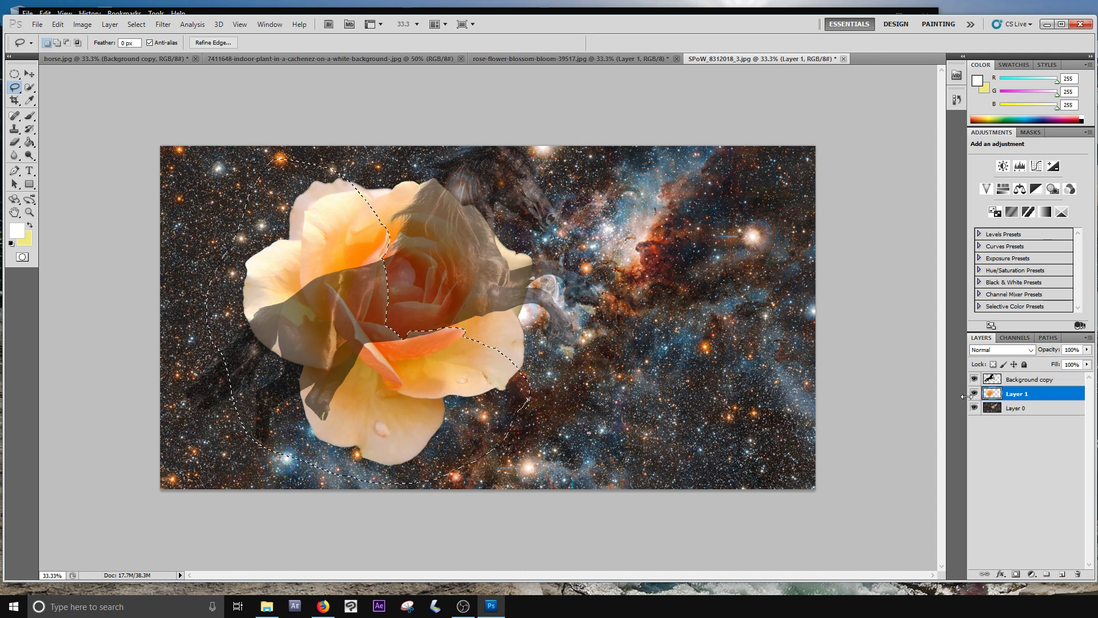
{"action": "right_click", "coordinate": [435, 368]}
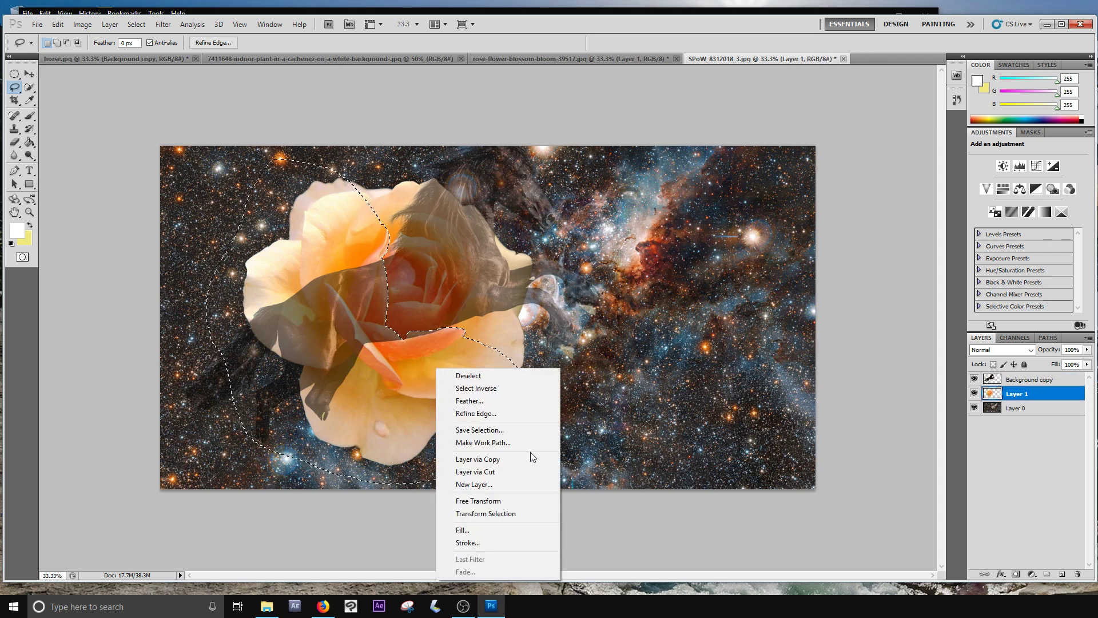
{"action": "left_click", "coordinate": [501, 462]}
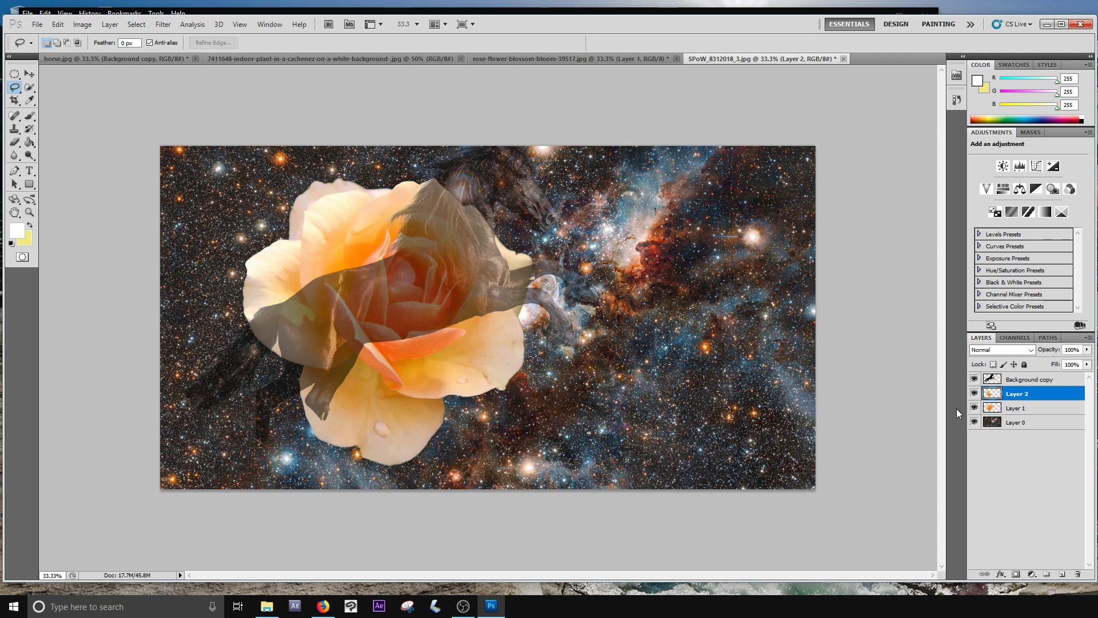
- Hide the horse and space layers, test-move the copied petals, and undo that move
{"action": "left_click", "coordinate": [974, 380]}
{"action": "left_click", "coordinate": [974, 423]}
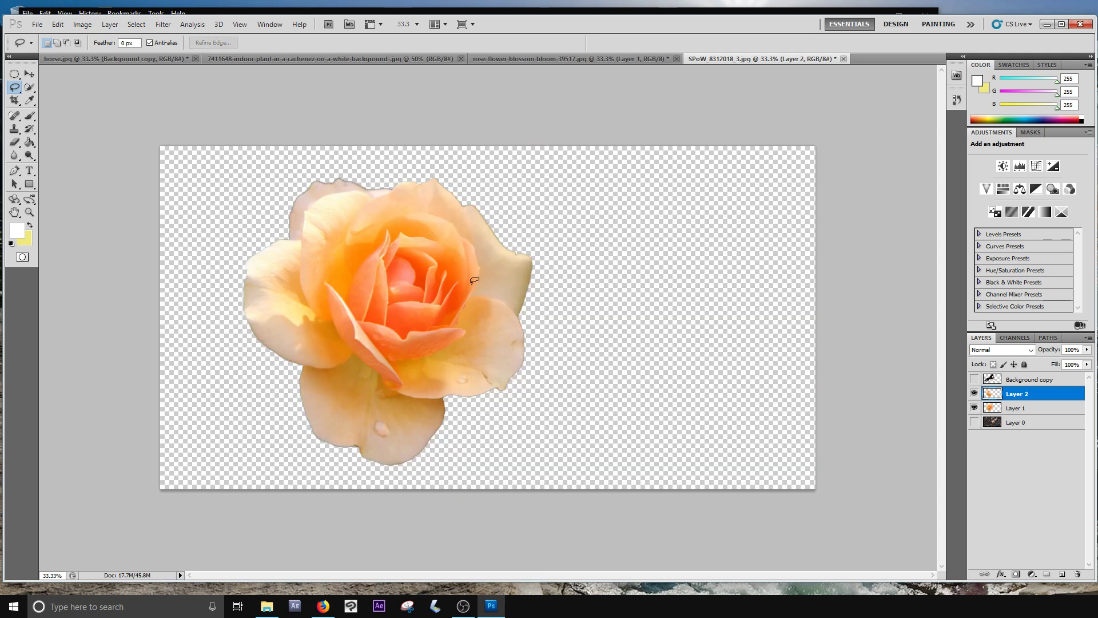
{"action": "left_click", "coordinate": [29, 74]}
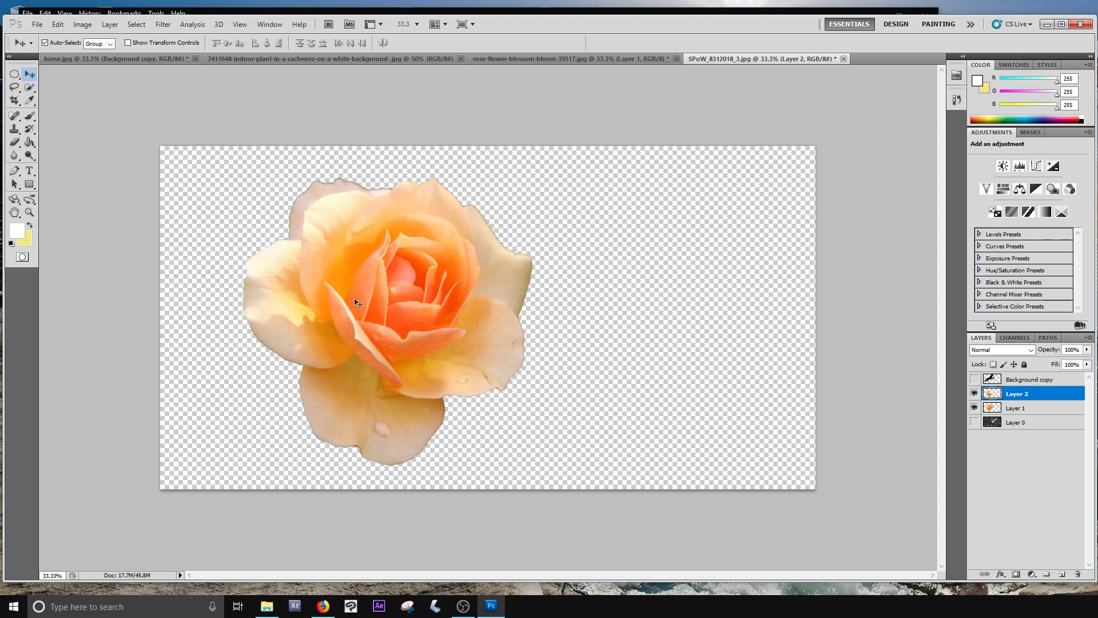
{"action": "mouse_move", "coordinate": [356, 314]}
{"action": "left_mouse_down"}
{"action": "mouse_move", "coordinate": [309, 318]}
{"action": "mouse_move", "coordinate": [341, 320]}
{"action": "left_mouse_up"}
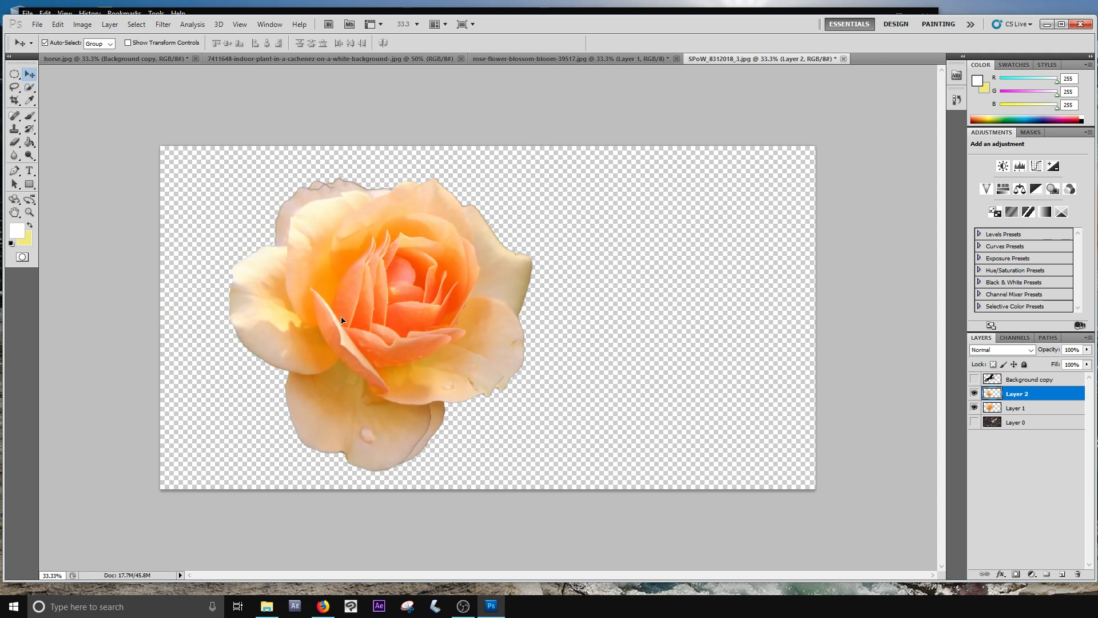
{"action": "key", "text": "ctrl+z"}
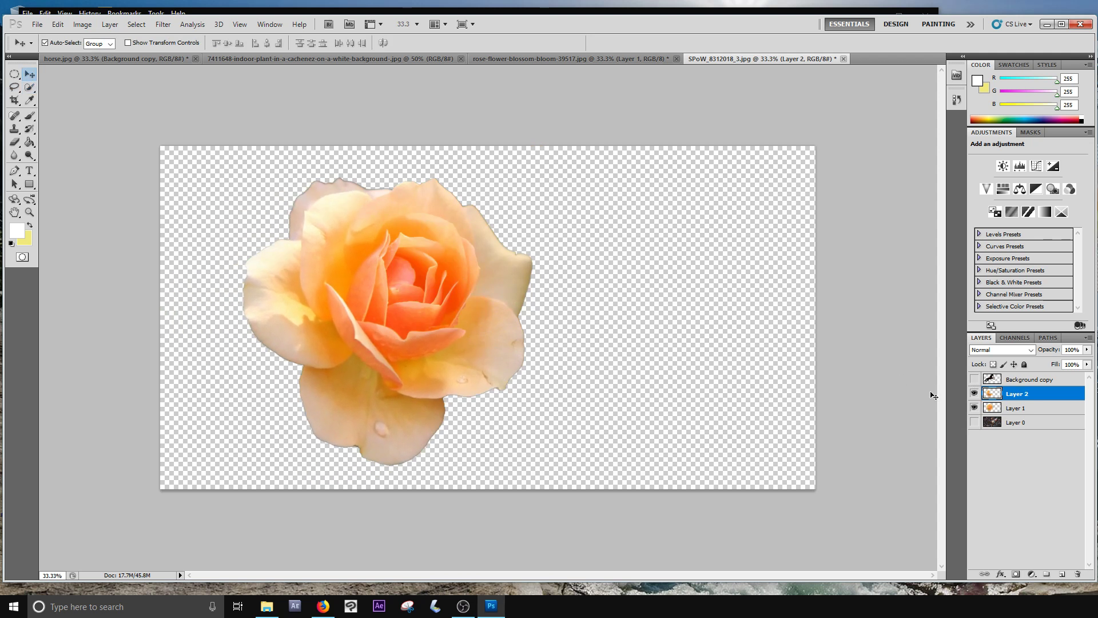
- Show the horse layer at 100% opacity and move it between Layer 2 and Layer 1 in the stacking order
{"action": "left_click", "coordinate": [974, 379]}
{"action": "left_click", "coordinate": [1017, 379]}
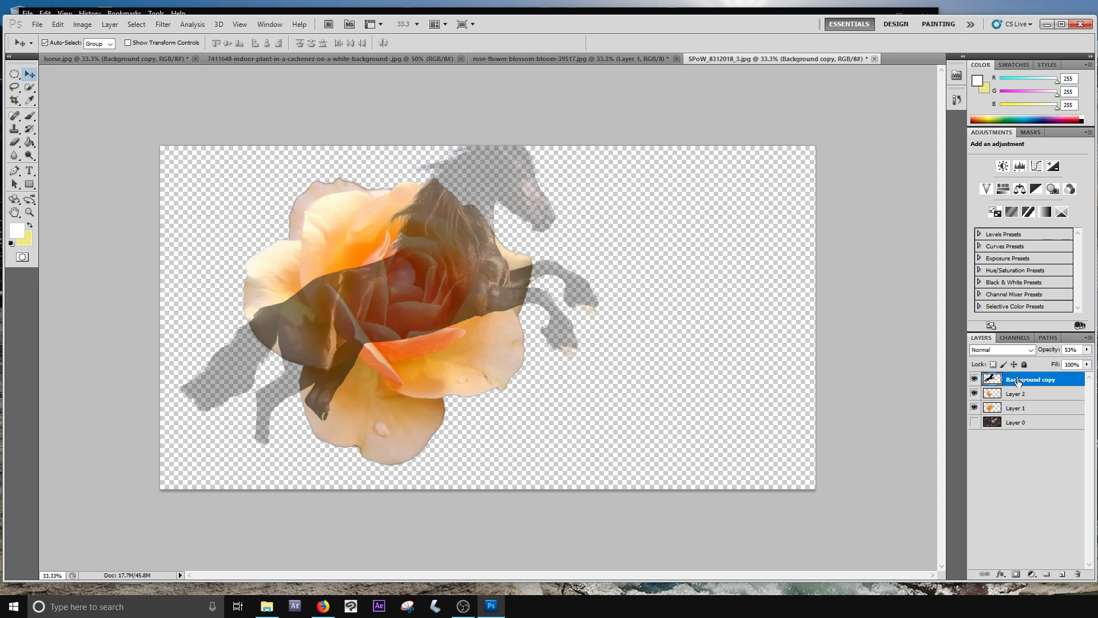
{"action": "left_click", "coordinate": [1088, 349]}
{"action": "left_click_drag", "start_coordinate": [1074, 361], "coordinate": [1090, 361]}
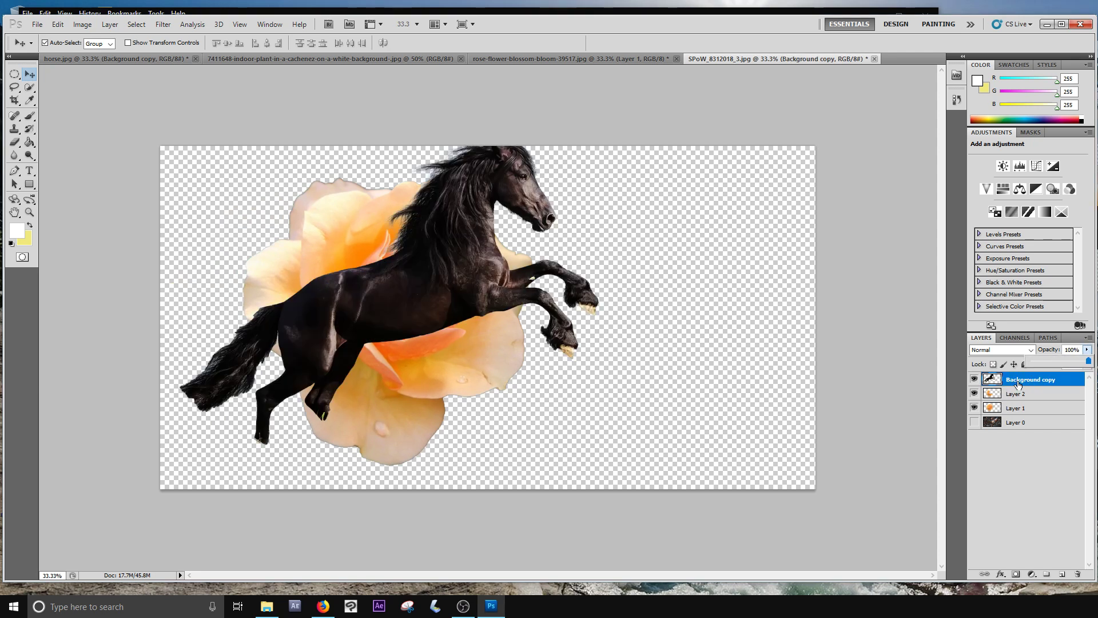
{"action": "left_click_drag", "start_coordinate": [1014, 380], "coordinate": [1016, 400]}
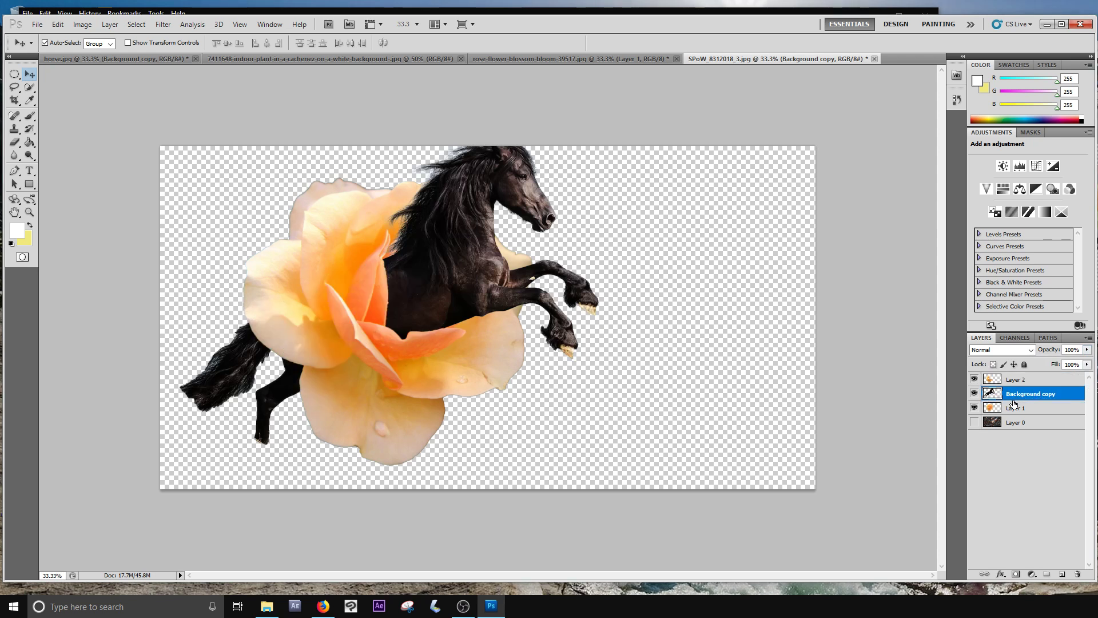
- Show the space background, Layer 0, and shift the horse slightly right between the flower's petals
{"action": "left_click", "coordinate": [974, 422]}
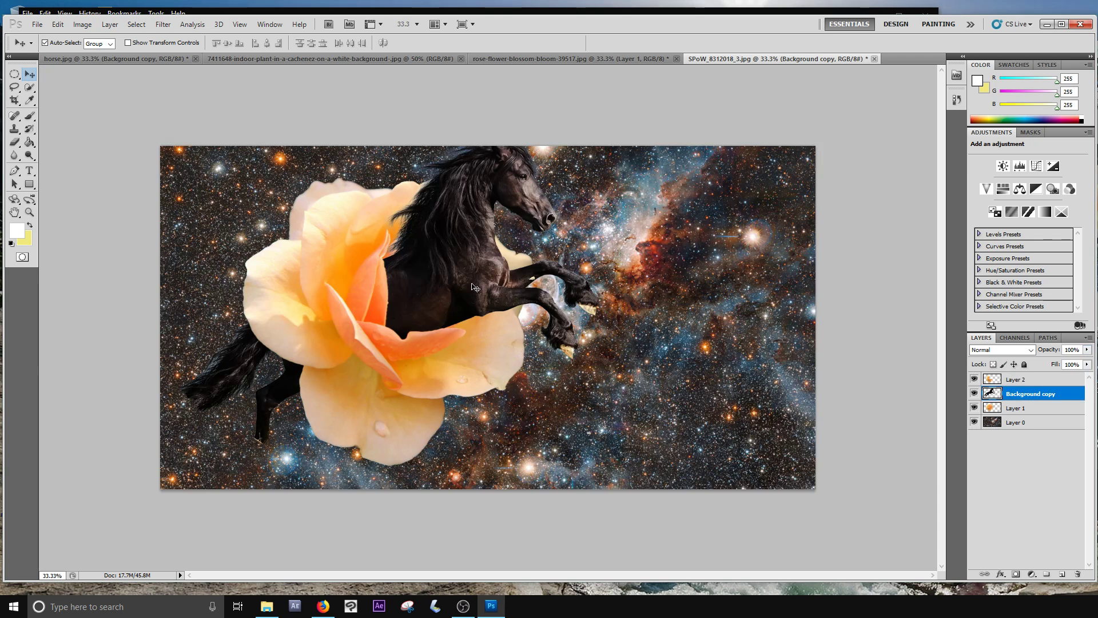
{"action": "mouse_move", "coordinate": [468, 286]}
{"action": "left_mouse_down"}
{"action": "mouse_move", "coordinate": [444, 289]}
{"action": "mouse_move", "coordinate": [472, 289]}
{"action": "left_mouse_up"}
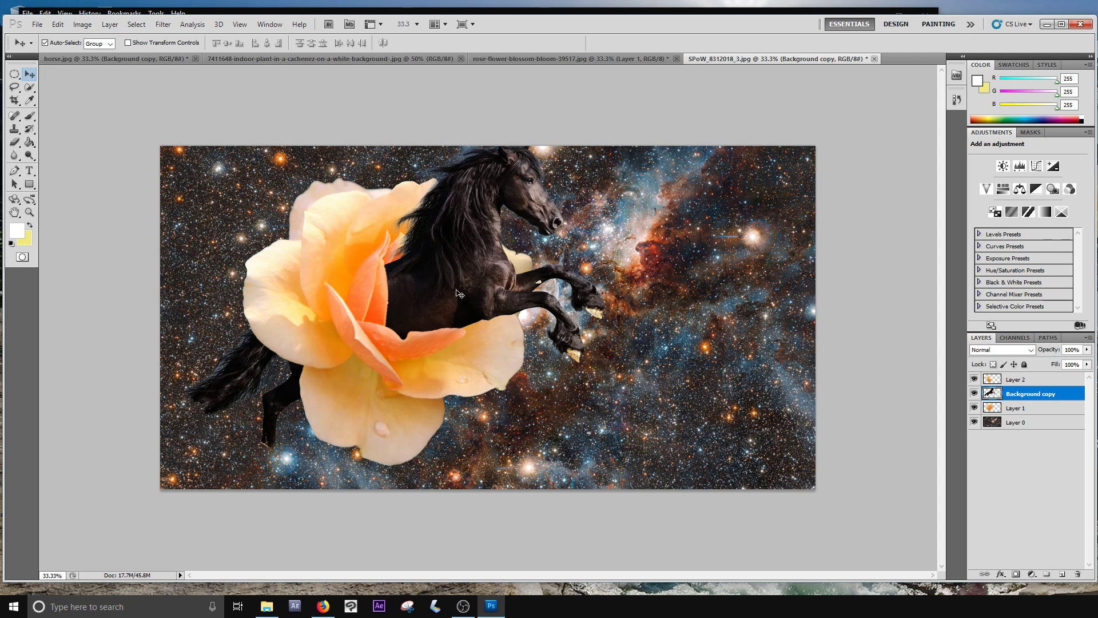
{"action": "mouse_move", "coordinate": [460, 293]}
{"action": "left_mouse_down"}
{"action": "mouse_move", "coordinate": [449, 288]}
{"action": "mouse_move", "coordinate": [492, 272]}
{"action": "mouse_move", "coordinate": [457, 286]}
{"action": "mouse_move", "coordinate": [470, 284]}
{"action": "left_mouse_up"}
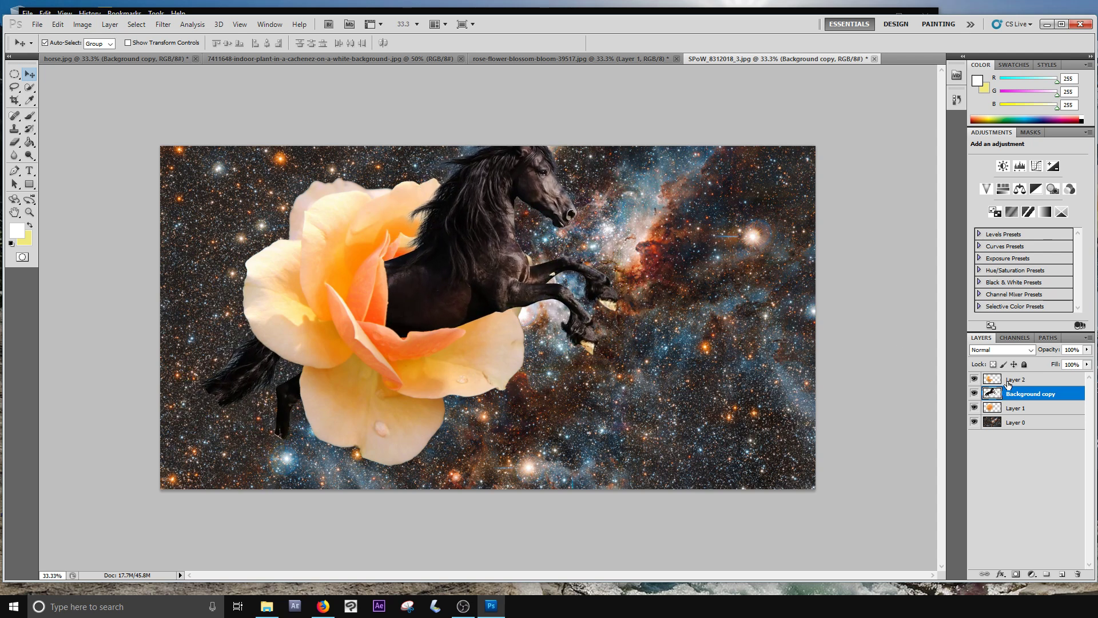
- Try moving the copied petals on Layer 2 slightly left on their own, and undo that move
{"action": "left_click", "coordinate": [1008, 382]}
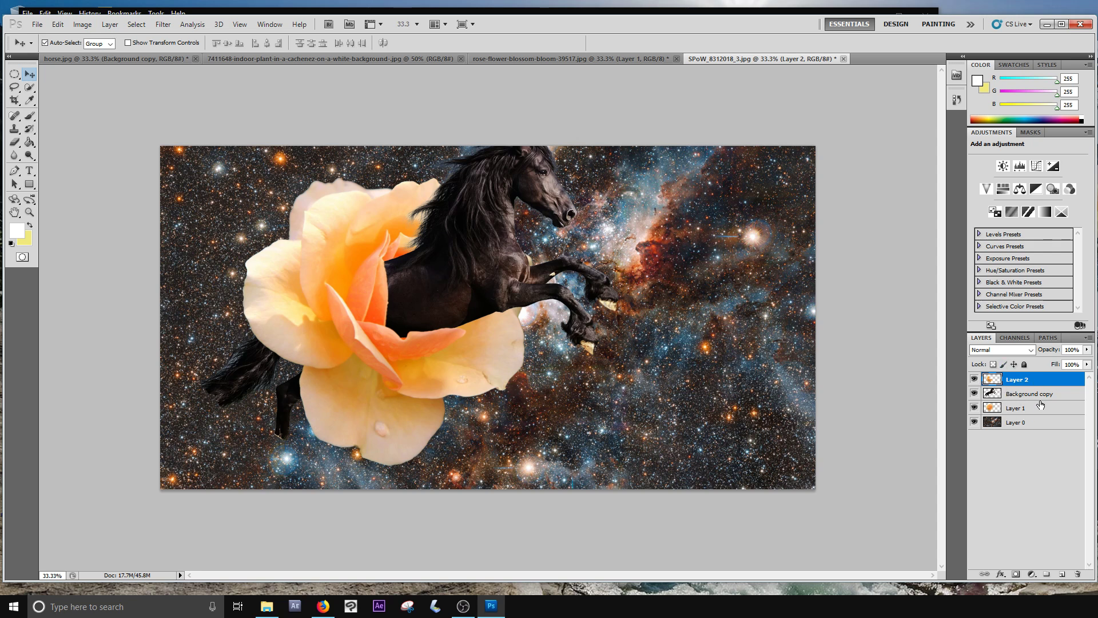
{"action": "left_click_drag", "start_coordinate": [364, 321], "coordinate": [357, 321]}
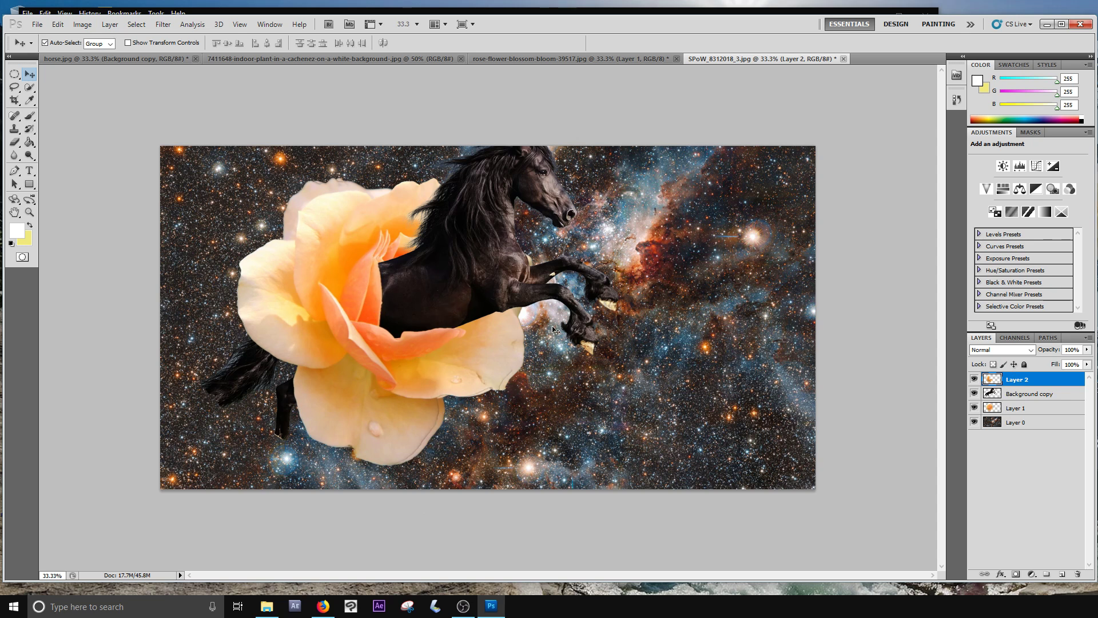
{"action": "key", "text": "ctrl+z"}
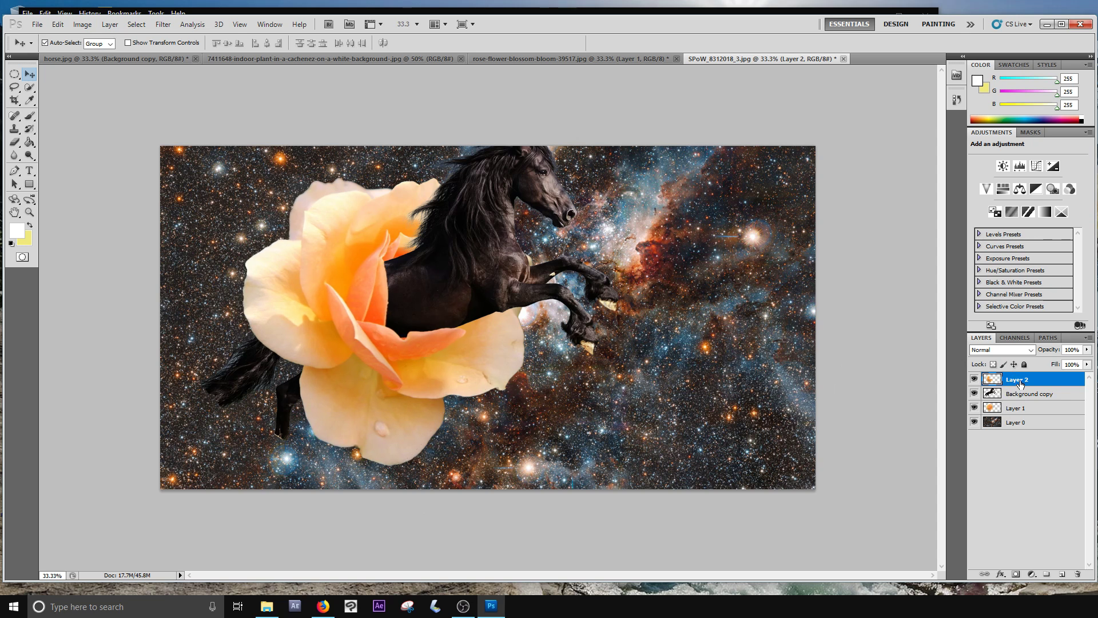
- Link Layer 2 and Layer 1, and move the whole flower slightly right and down
{"action": "left_click", "coordinate": [1021, 411], "text": "ctrl"}
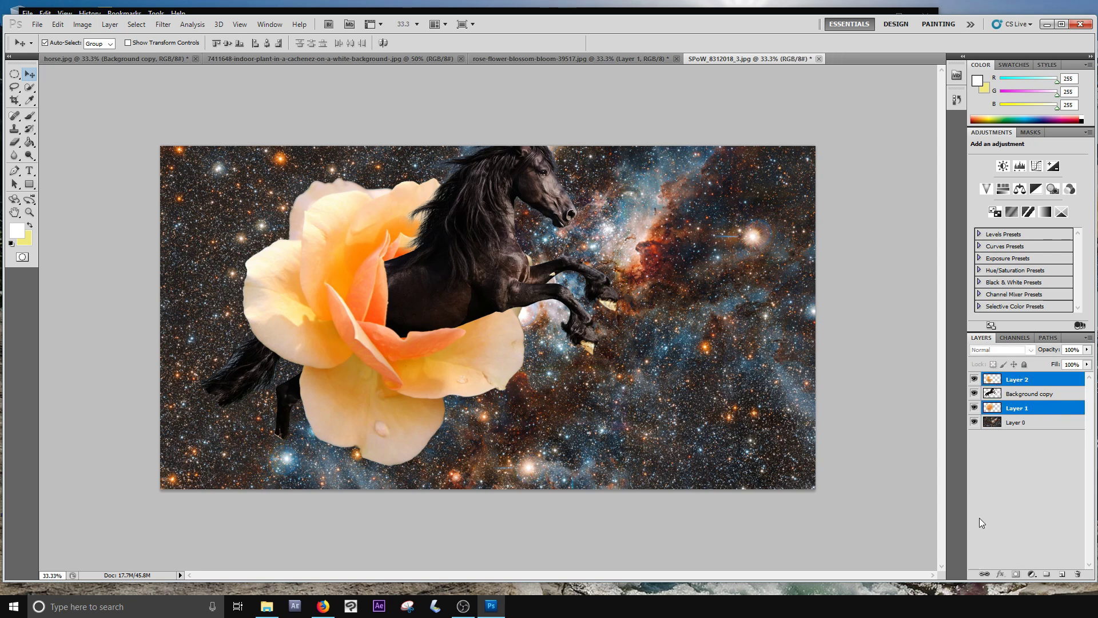
{"action": "left_click", "coordinate": [984, 575]}
{"action": "left_click", "coordinate": [1054, 462]}
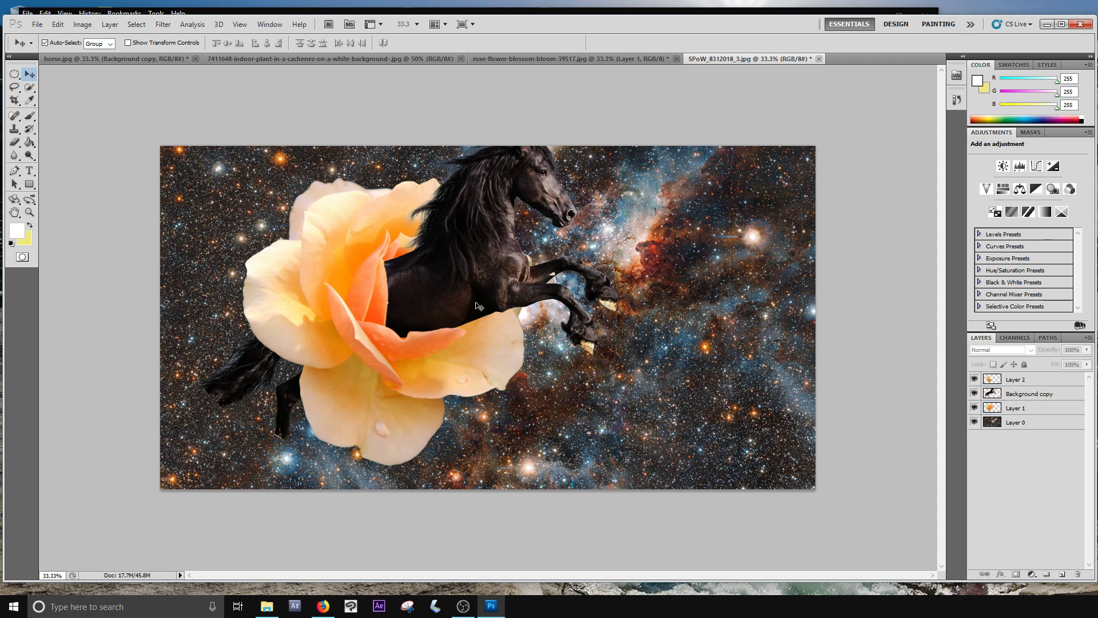
{"action": "left_click_drag", "start_coordinate": [485, 358], "coordinate": [499, 356]}
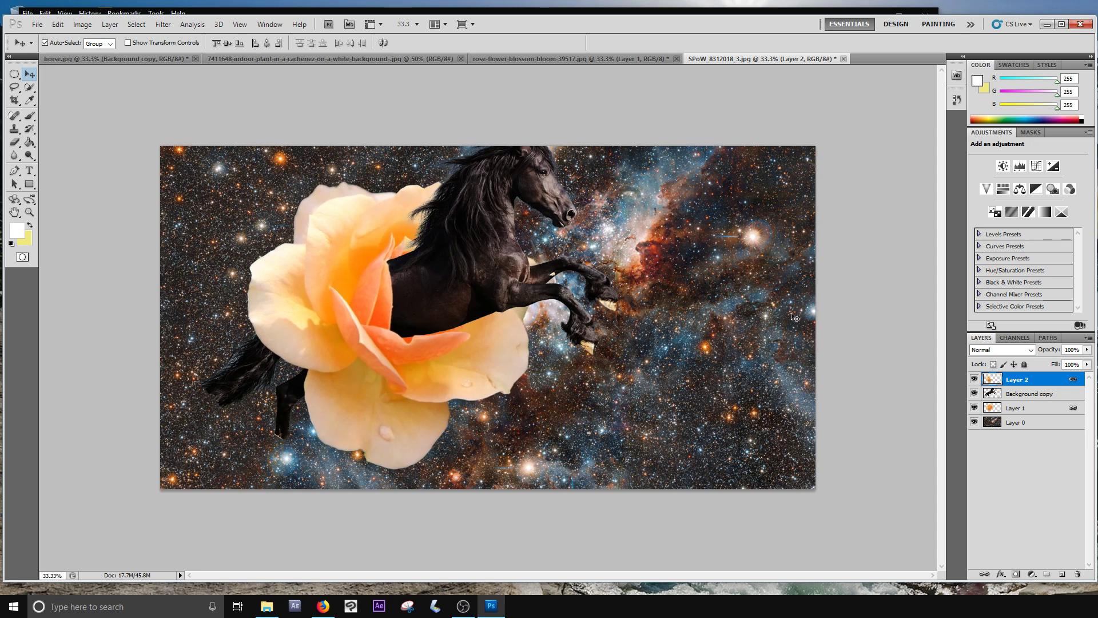
- Move the horse slightly down and left between the petals, and check its placement by hiding and showing Layer 2
{"action": "left_click", "coordinate": [1012, 392]}
{"action": "left_click_drag", "start_coordinate": [454, 263], "coordinate": [448, 268]}
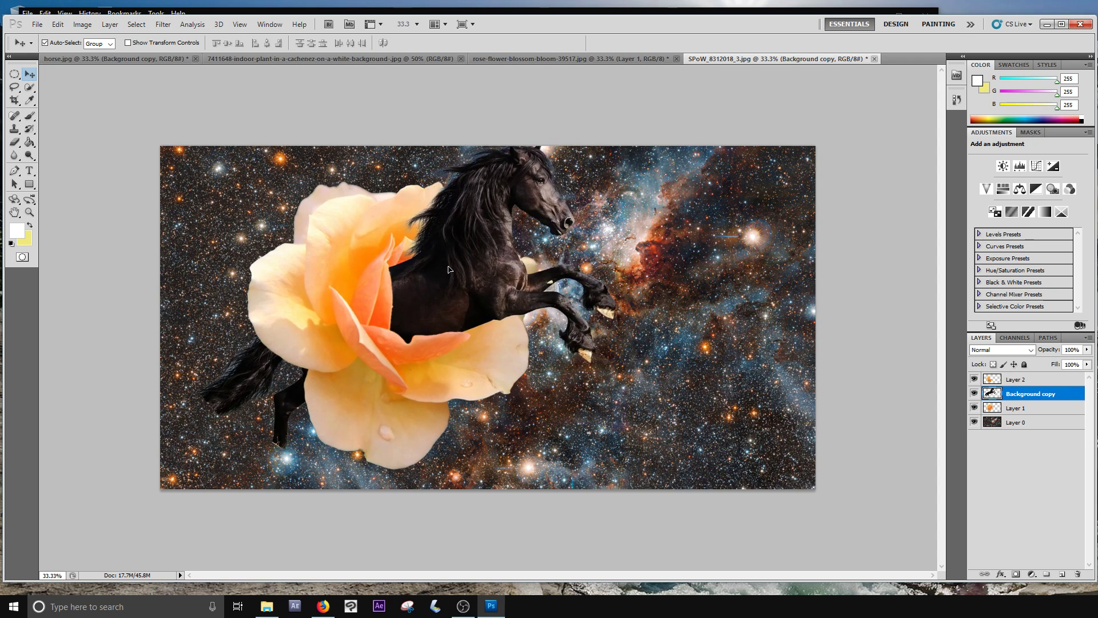
{"action": "left_click", "coordinate": [974, 380]}
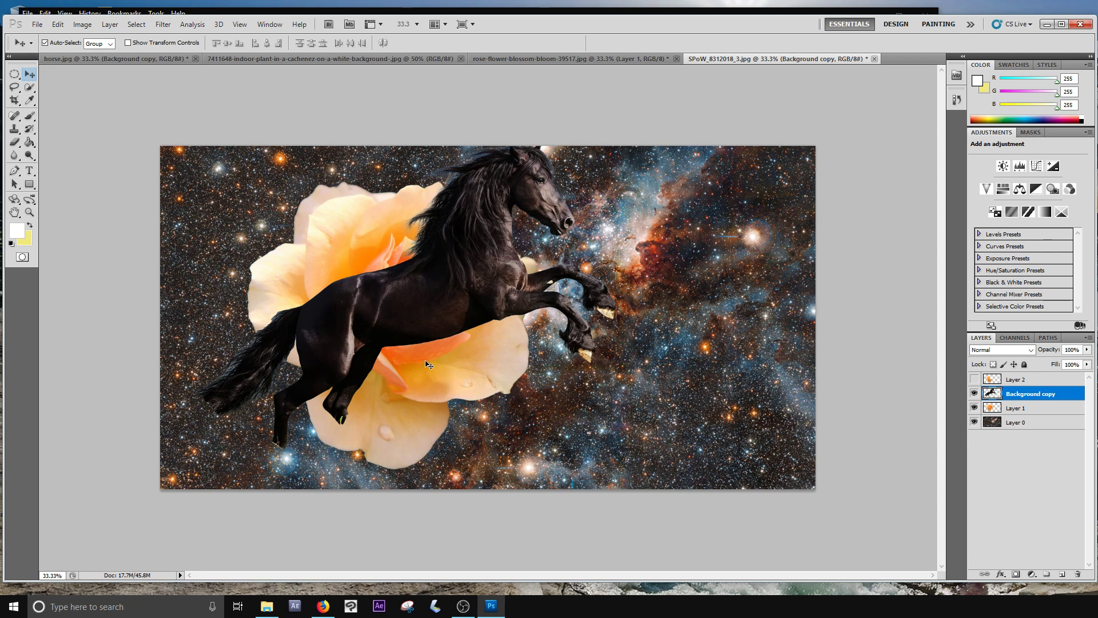
{"action": "left_click", "coordinate": [973, 379]}
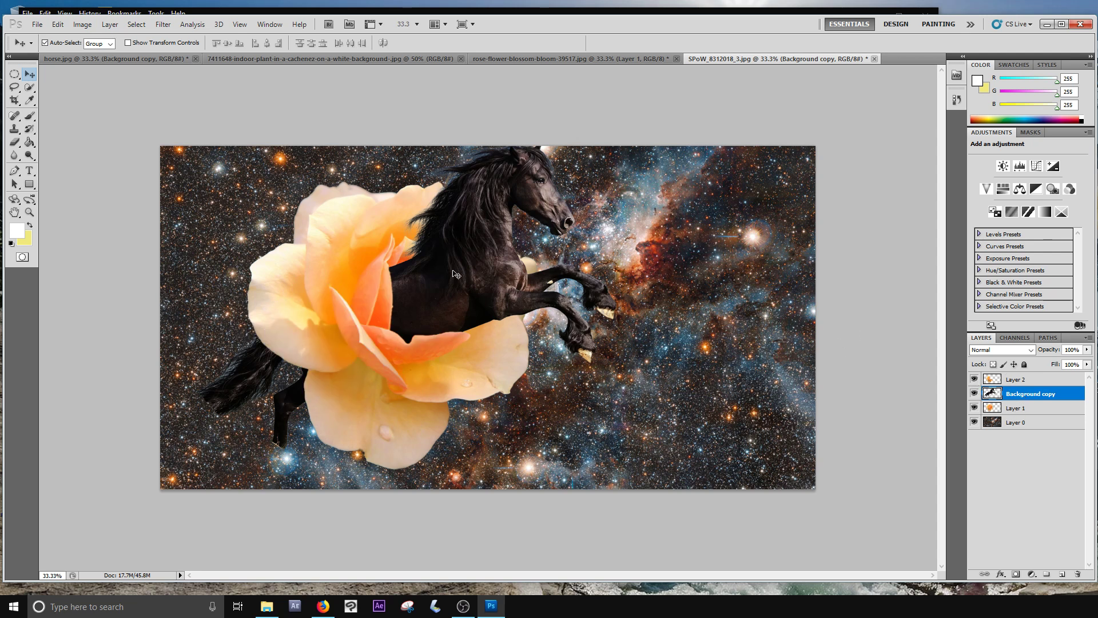
{"action": "left_click_drag", "start_coordinate": [457, 284], "coordinate": [534, 306]}
- Lasso the horse's body and front legs, leaving out the tail and rear leg, and copy them with Layer via Copy
{"action": "left_click", "coordinate": [14, 87]}
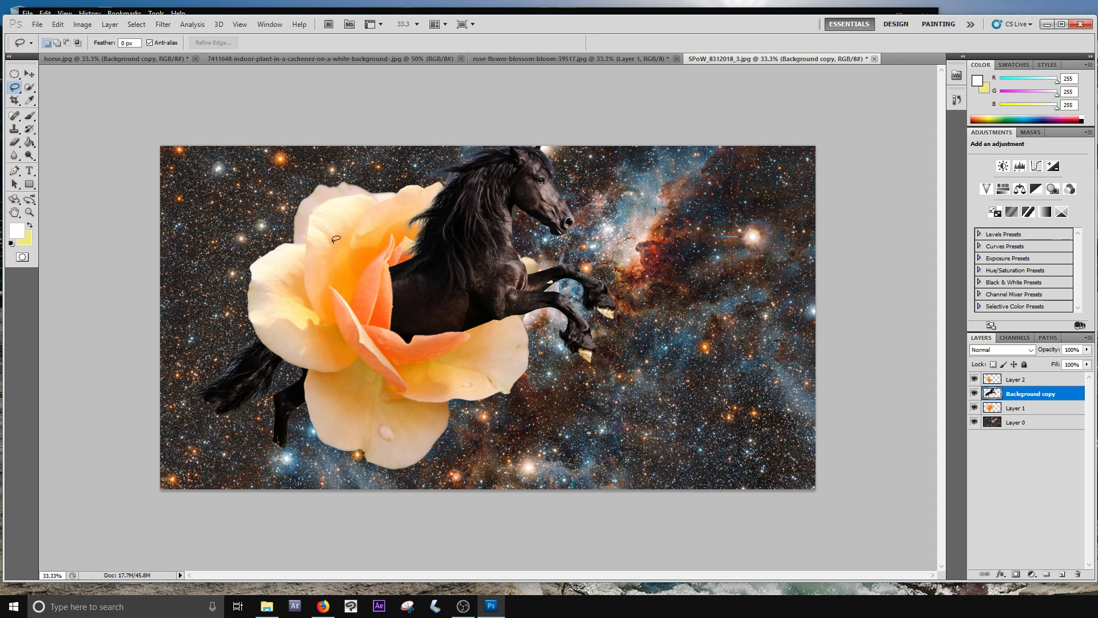
{"action": "mouse_move", "coordinate": [309, 276]}
{"action": "left_mouse_down"}
{"action": "mouse_move", "coordinate": [352, 386]}
{"action": "mouse_move", "coordinate": [426, 437]}
{"action": "mouse_move", "coordinate": [563, 443]}
{"action": "mouse_move", "coordinate": [682, 294]}
{"action": "mouse_move", "coordinate": [617, 97]}
{"action": "mouse_move", "coordinate": [430, 72]}
{"action": "mouse_move", "coordinate": [318, 175]}
{"action": "mouse_move", "coordinate": [307, 278]}
{"action": "left_mouse_up"}
{"action": "right_click", "coordinate": [478, 278]}
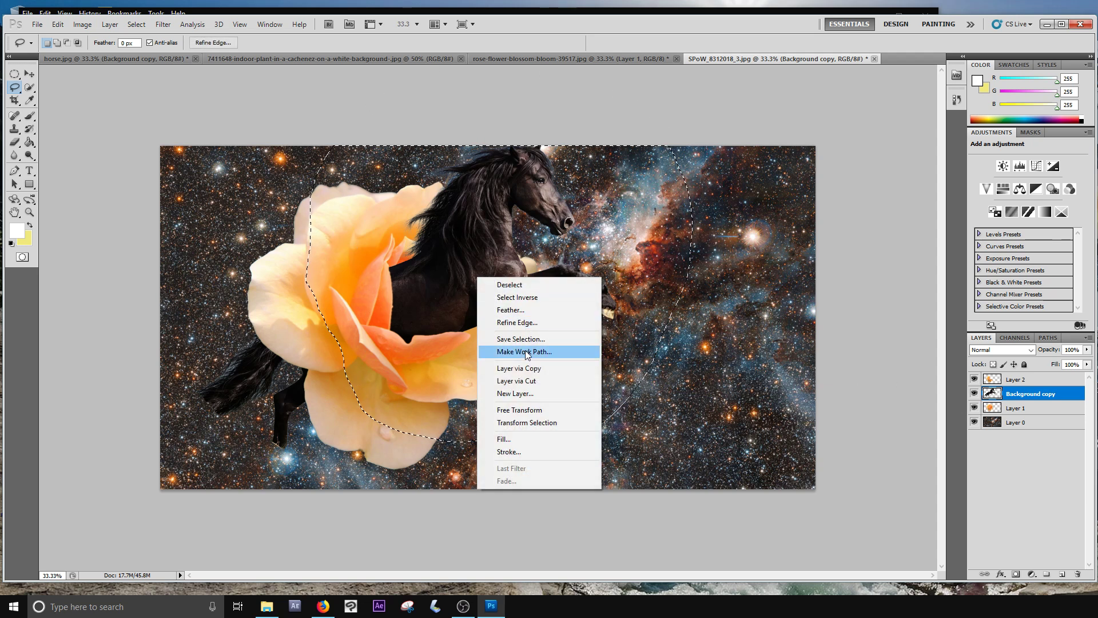
{"action": "left_click", "coordinate": [527, 372]}
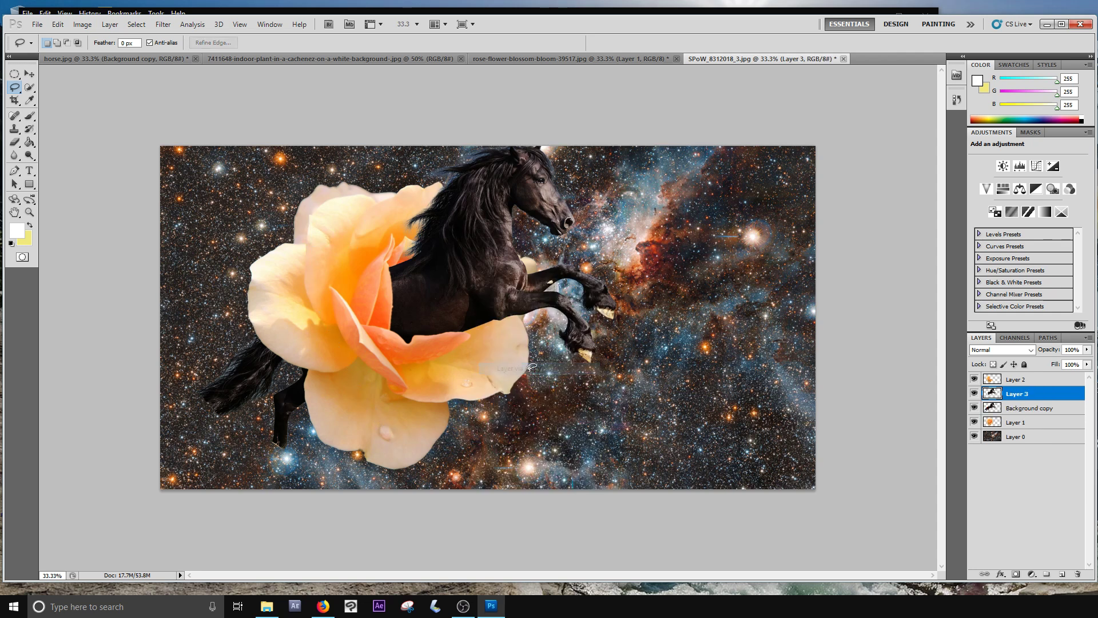
- Hide the full horse layer, move it below Layer 0, and shift the copied horse part slightly left
{"action": "left_click", "coordinate": [974, 407]}
{"action": "left_click_drag", "start_coordinate": [1028, 410], "coordinate": [1000, 450]}
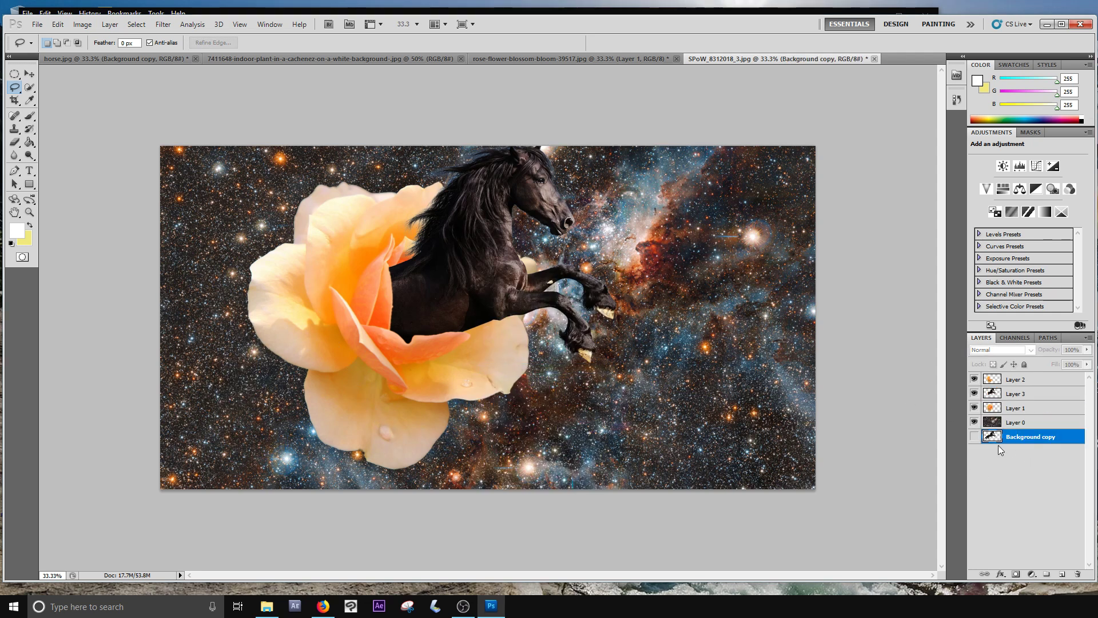
{"action": "left_click", "coordinate": [29, 75]}
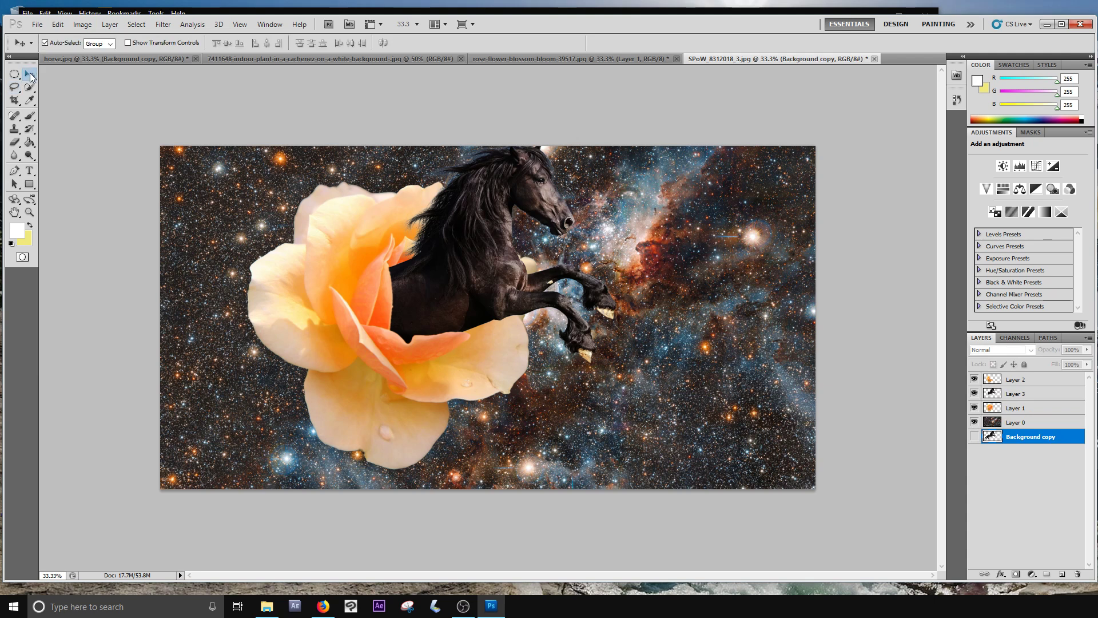
{"action": "left_click", "coordinate": [469, 257]}
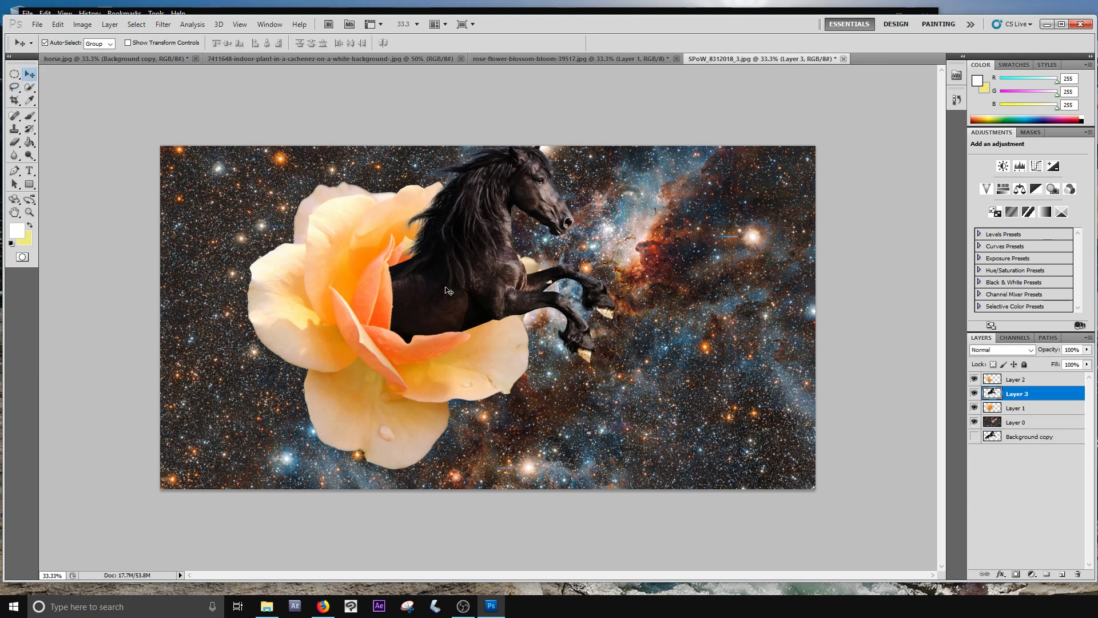
{"action": "left_click_drag", "start_coordinate": [445, 291], "coordinate": [422, 295]}
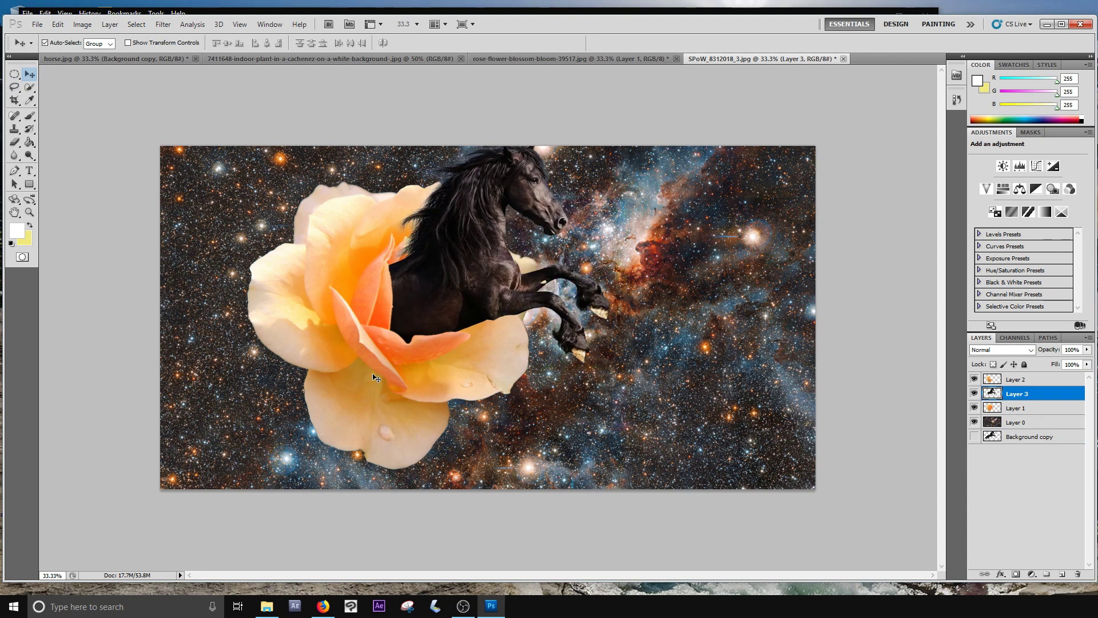
- Undo the horse part's move and copy, restoring the original horse layer, and clear the selection
{"action": "left_click", "coordinate": [996, 435]}
{"action": "key", "text": "ctrl+alt+z"}
{"action": "key", "text": "ctrl+alt+z"}
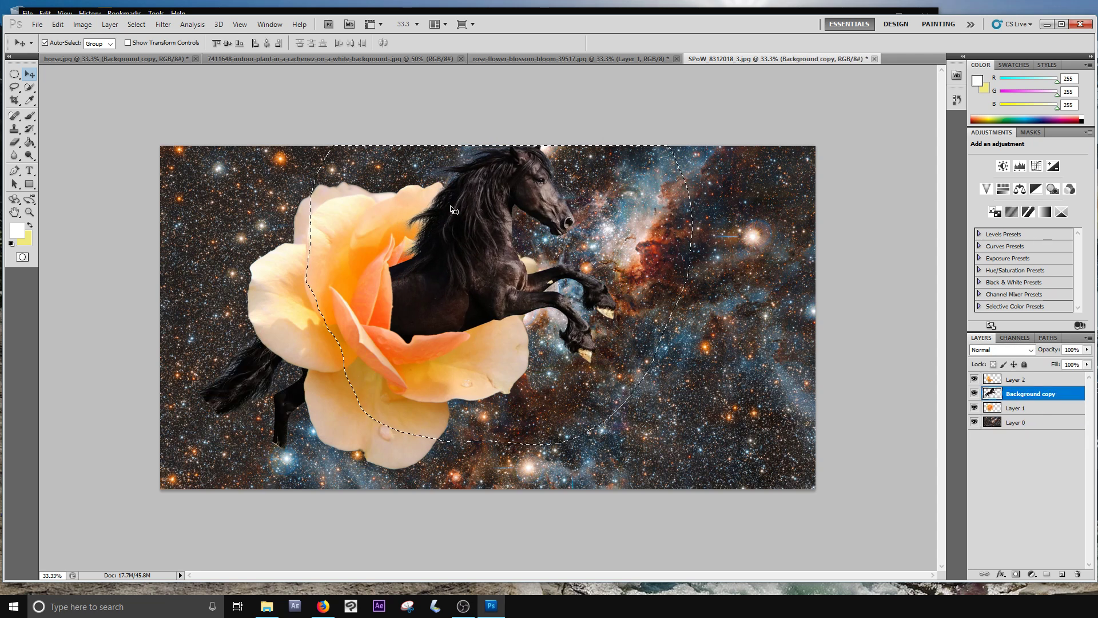
{"action": "left_click", "coordinate": [974, 393]}
{"action": "left_click", "coordinate": [973, 395]}
{"action": "key", "text": "ctrl+d"}
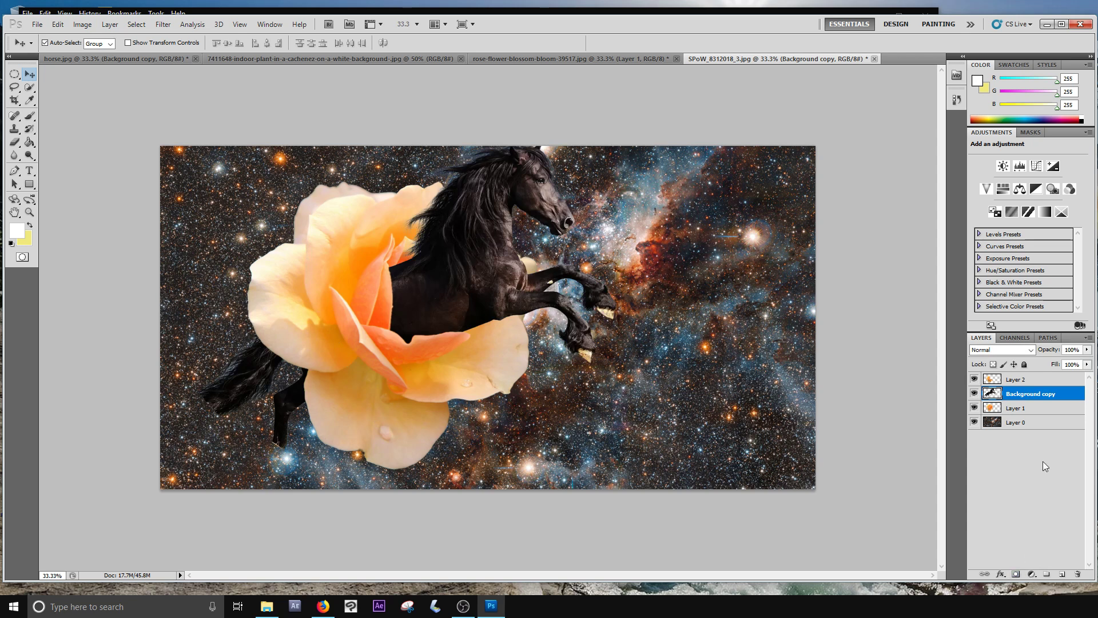
- Add a layer mask to the horse layer and paint out the tail and hind legs in black with a 500 px brush
{"action": "left_click", "coordinate": [1015, 575]}
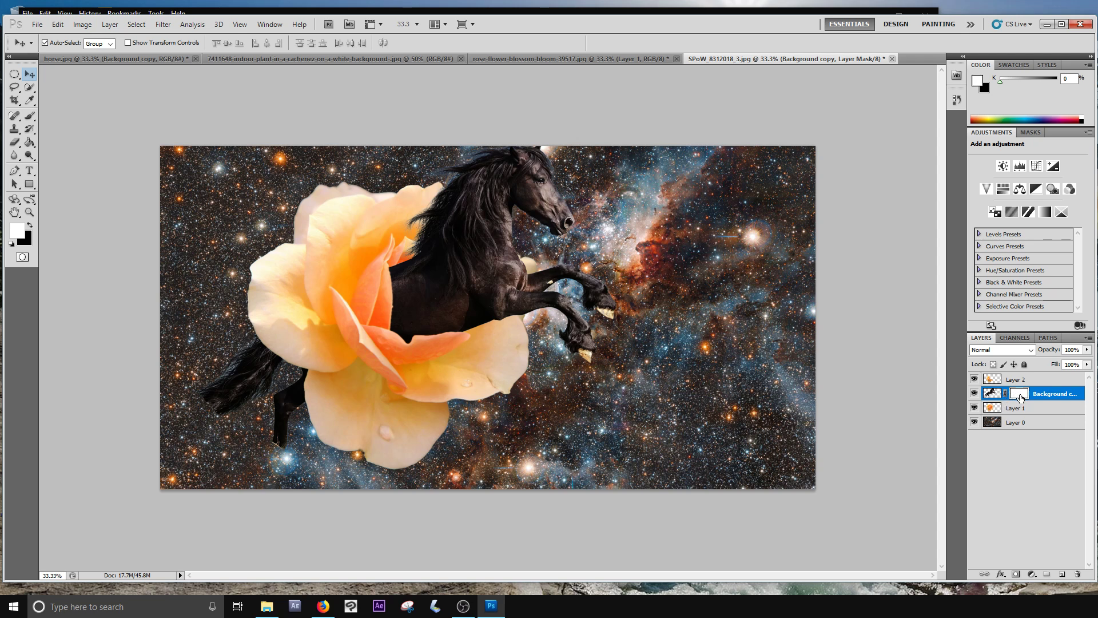
{"action": "left_click", "coordinate": [29, 116]}
{"action": "left_click", "coordinate": [29, 225]}
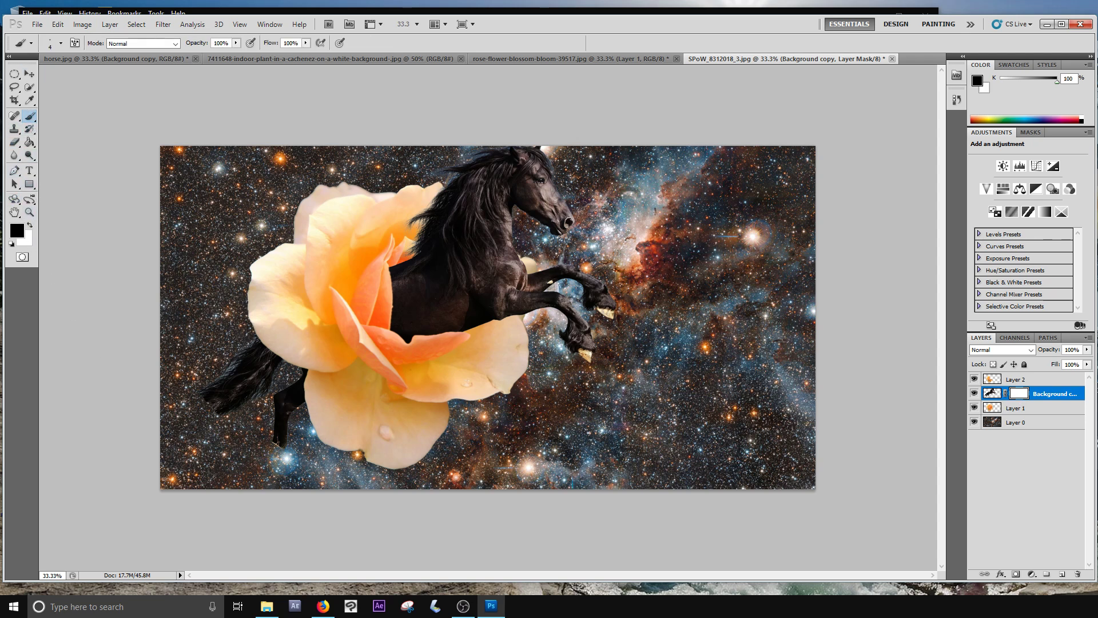
{"action": "key", "text": "bracketright"}
{"action": "key", "text": "bracketright"}
{"action": "key", "text": "bracketright"}
{"action": "key", "text": "bracketright"}
{"action": "key", "text": "bracketright"}
{"action": "key", "text": "bracketright"}
{"action": "key", "text": "bracketright"}
{"action": "key", "text": "bracketright"}
{"action": "key", "text": "bracketright"}
{"action": "key", "text": "bracketright"}
{"action": "key", "text": "bracketright"}
{"action": "key", "text": "bracketright"}
{"action": "mouse_move", "coordinate": [241, 354]}
{"action": "left_mouse_down"}
{"action": "mouse_move", "coordinate": [265, 378]}
{"action": "mouse_move", "coordinate": [252, 355]}
{"action": "mouse_move", "coordinate": [264, 411]}
{"action": "mouse_move", "coordinate": [281, 360]}
{"action": "mouse_move", "coordinate": [268, 427]}
{"action": "mouse_move", "coordinate": [304, 367]}
{"action": "mouse_move", "coordinate": [308, 406]}
{"action": "mouse_move", "coordinate": [273, 273]}
{"action": "left_mouse_up"}
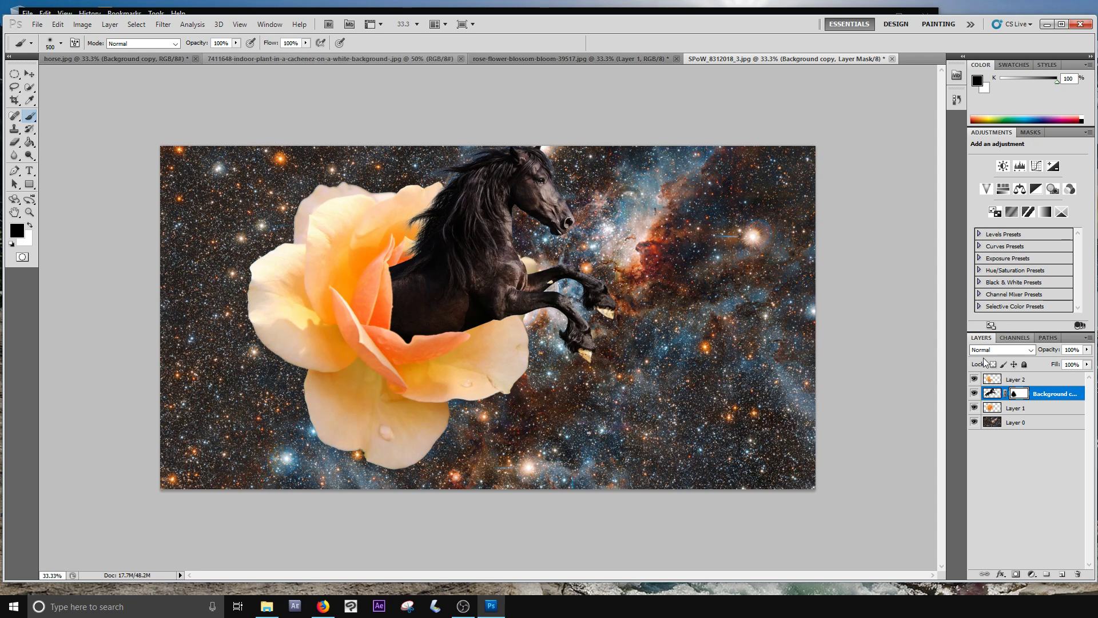
- Disable the horse's layer mask to compare the result, and enable it again
{"action": "right_click", "coordinate": [1023, 395]}
{"action": "left_click", "coordinate": [1028, 400]}
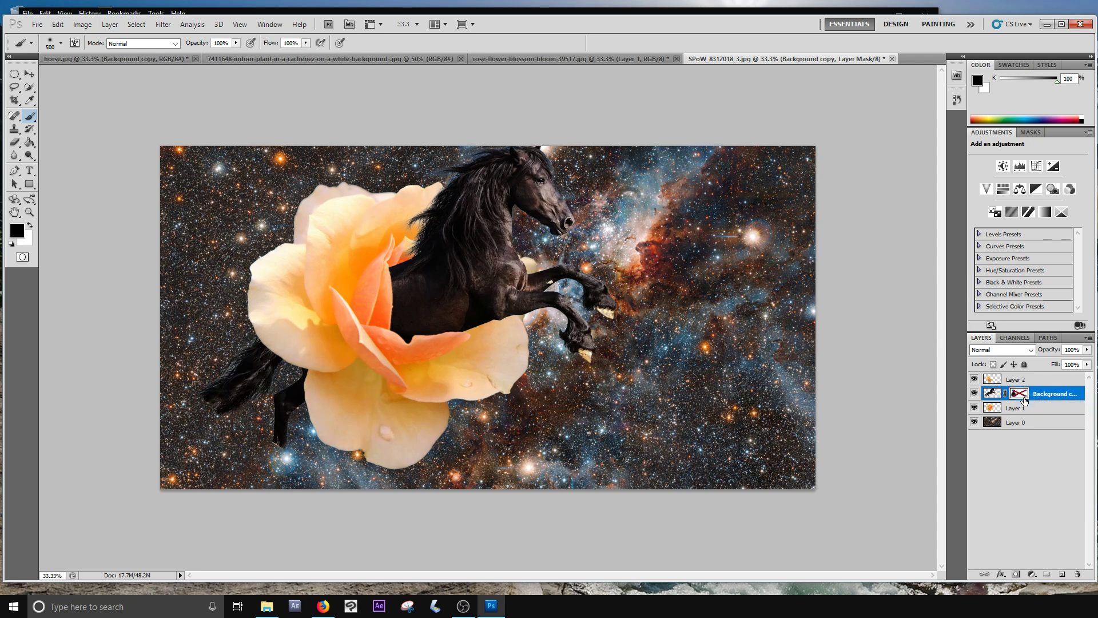
{"action": "right_click", "coordinate": [1024, 398]}
{"action": "left_click", "coordinate": [1027, 400]}
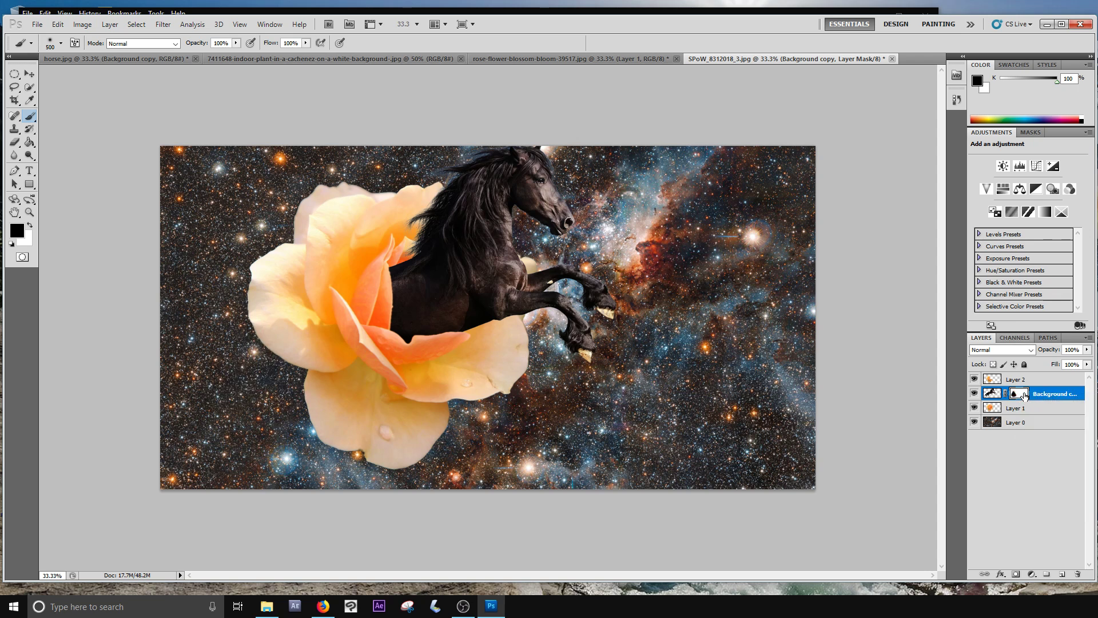
- Unlink the horse from its layer mask, hide Layer 2, and move the horse left independently of the mask
{"action": "left_click", "coordinate": [26, 74]}
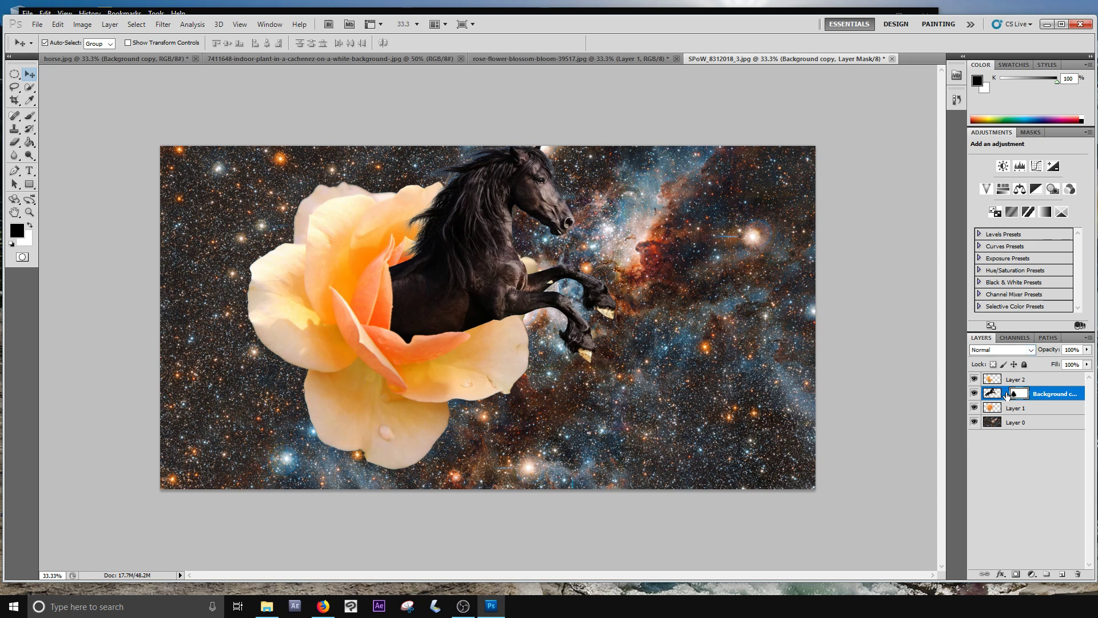
{"action": "left_click_drag", "start_coordinate": [474, 242], "coordinate": [483, 270]}
{"action": "left_click", "coordinate": [1005, 394]}
{"action": "left_click", "coordinate": [993, 394]}
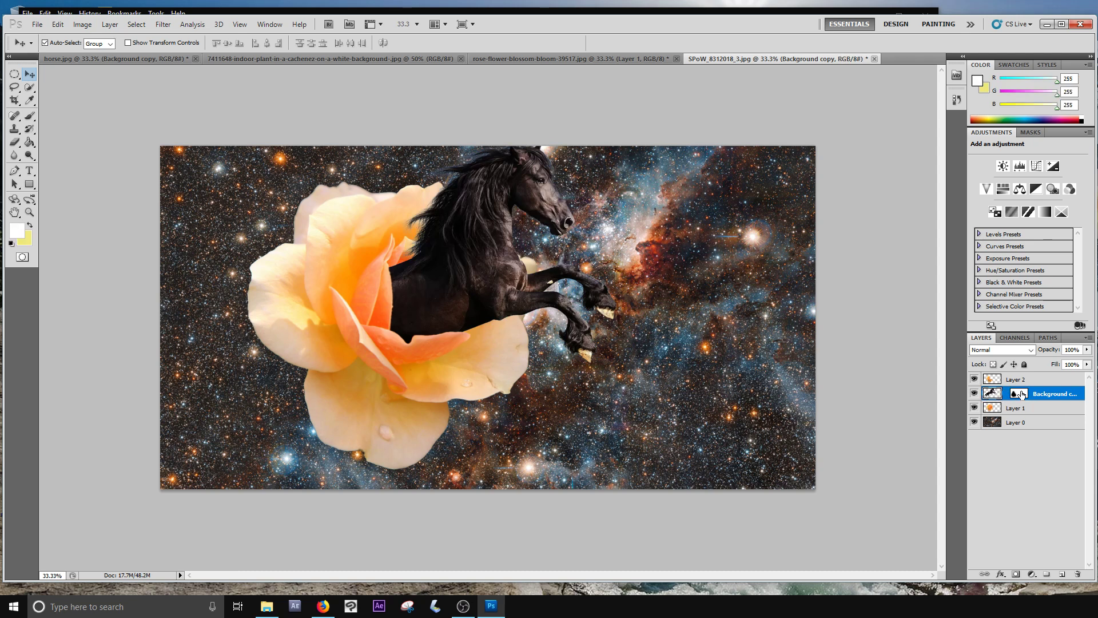
{"action": "left_click", "coordinate": [1020, 393]}
{"action": "left_click", "coordinate": [990, 395]}
{"action": "left_click_drag", "start_coordinate": [468, 264], "coordinate": [450, 285]}
{"action": "left_click", "coordinate": [974, 381]}
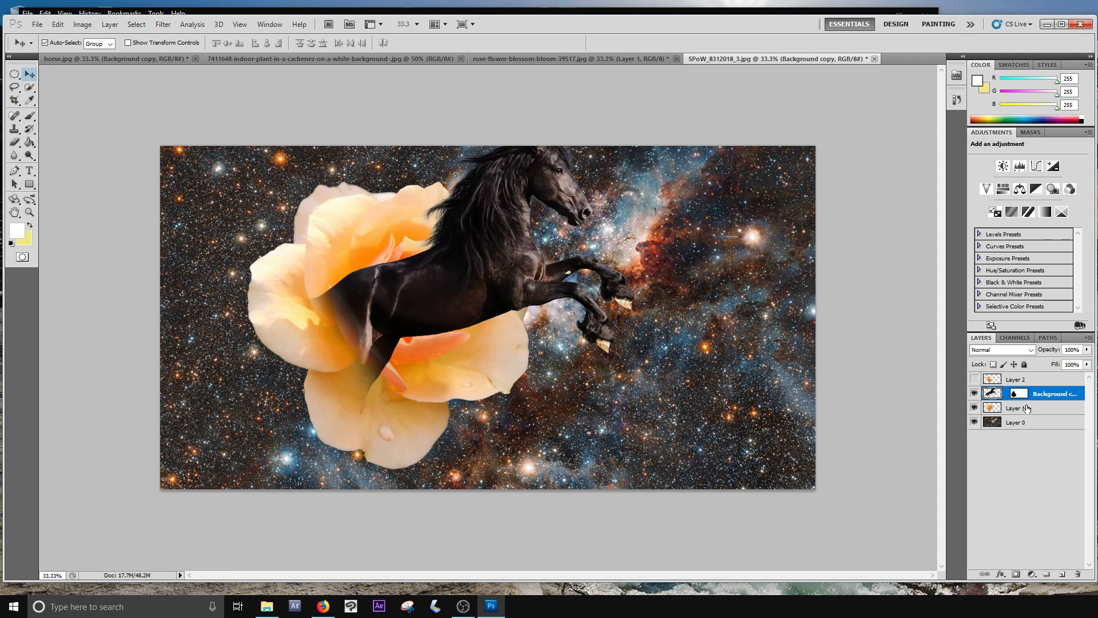
{"action": "left_click_drag", "start_coordinate": [501, 257], "coordinate": [435, 277]}
- Move the layer mask on its own across the horse, and show Layer 2 again
{"action": "left_click", "coordinate": [1018, 394]}
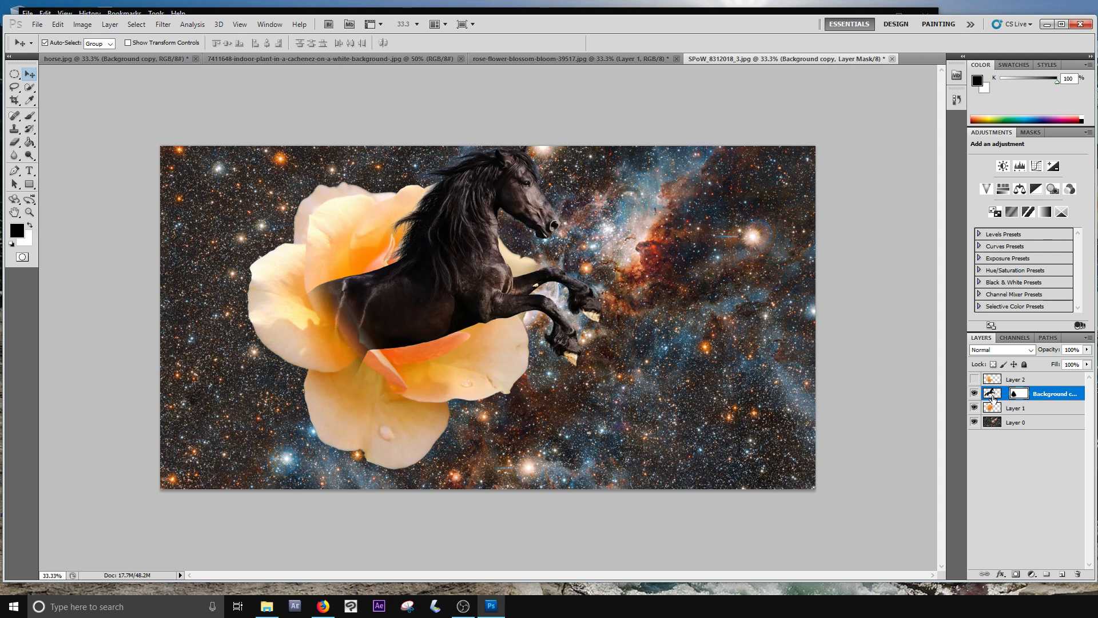
{"action": "left_click_drag", "start_coordinate": [311, 360], "coordinate": [531, 322]}
{"action": "left_click", "coordinate": [974, 379]}
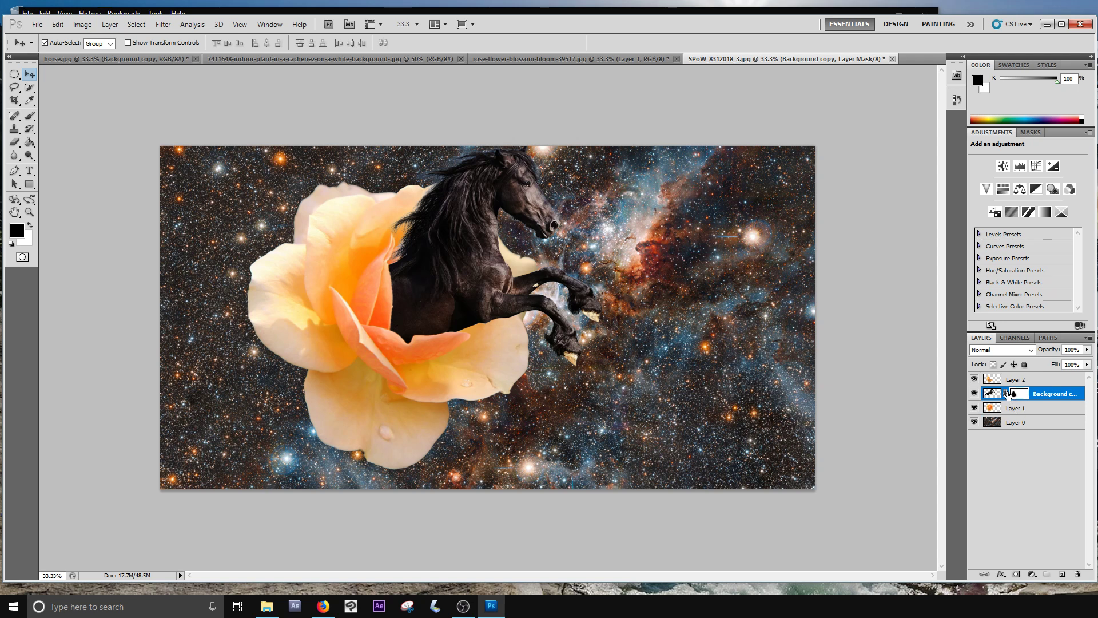
- Disable the horse's layer mask and hide the space background, Layer 0
{"action": "right_click", "coordinate": [1006, 393]}
{"action": "left_click", "coordinate": [1024, 398]}
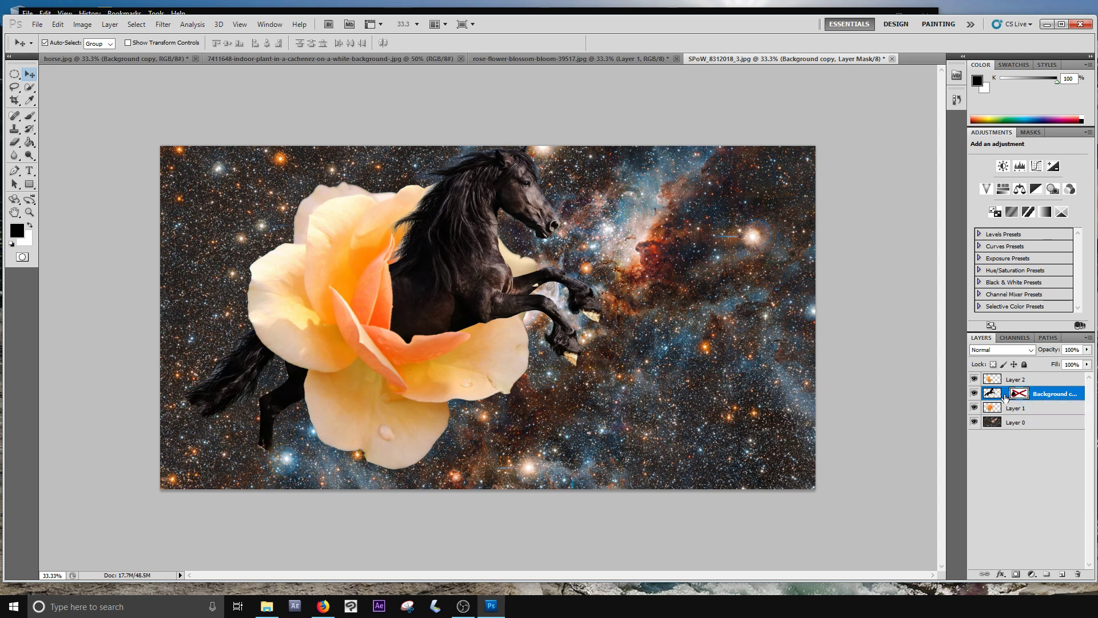
{"action": "left_click", "coordinate": [974, 422]}
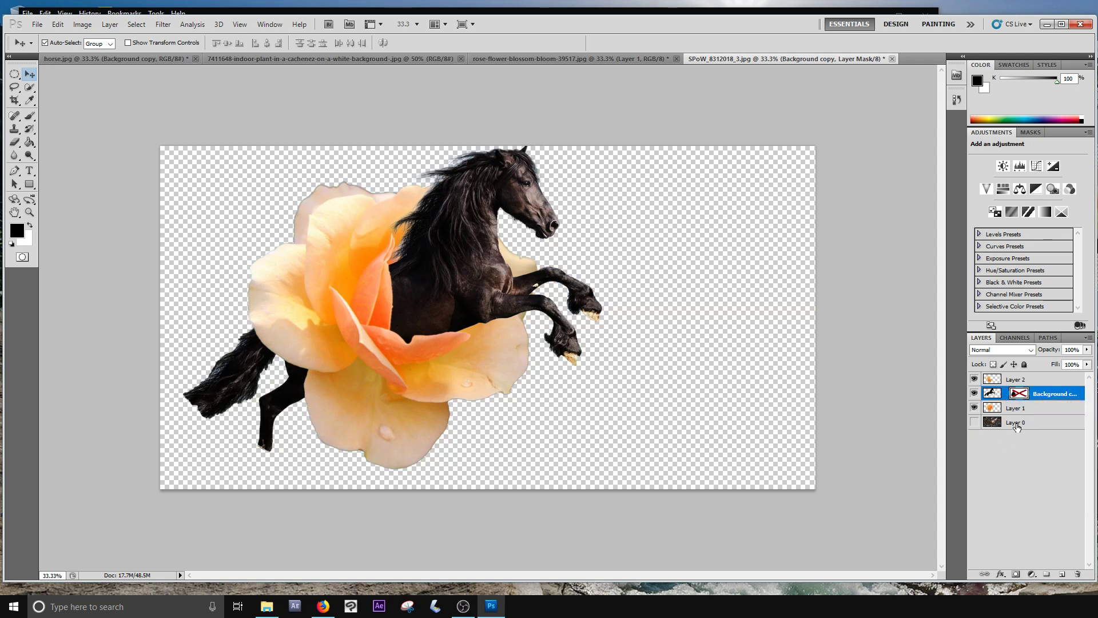
- Add a new layer directly above Layer 0 and fill it with yellow f0e87b using the Paint Bucket
{"action": "left_click", "coordinate": [1062, 574]}
{"action": "left_click_drag", "start_coordinate": [1023, 393], "coordinate": [1021, 429]}
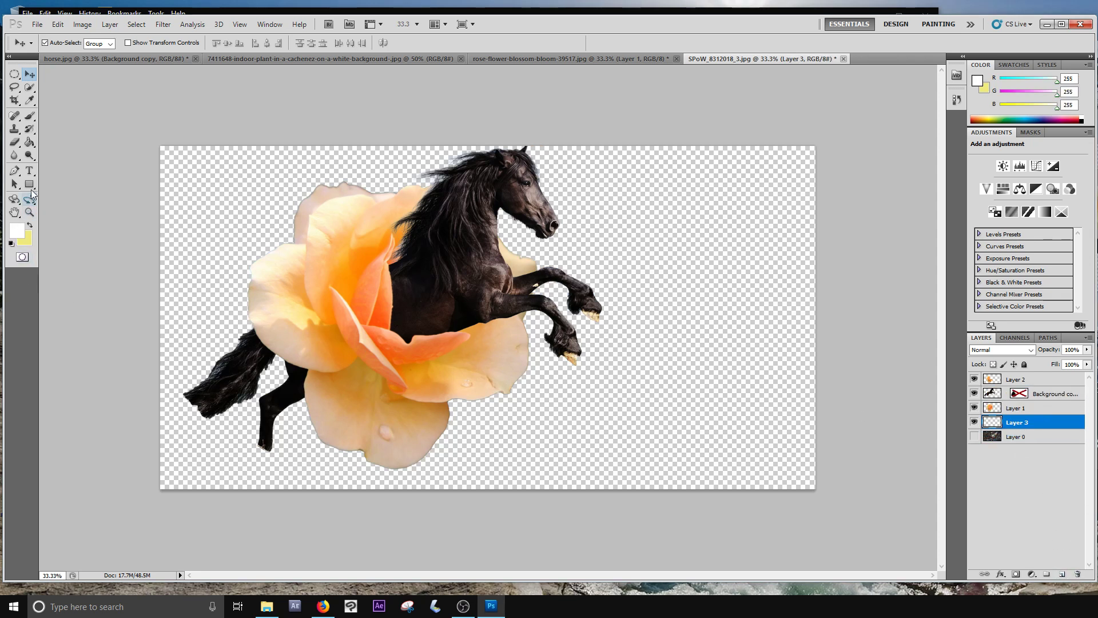
{"action": "left_click", "coordinate": [29, 142]}
{"action": "left_click", "coordinate": [27, 238]}
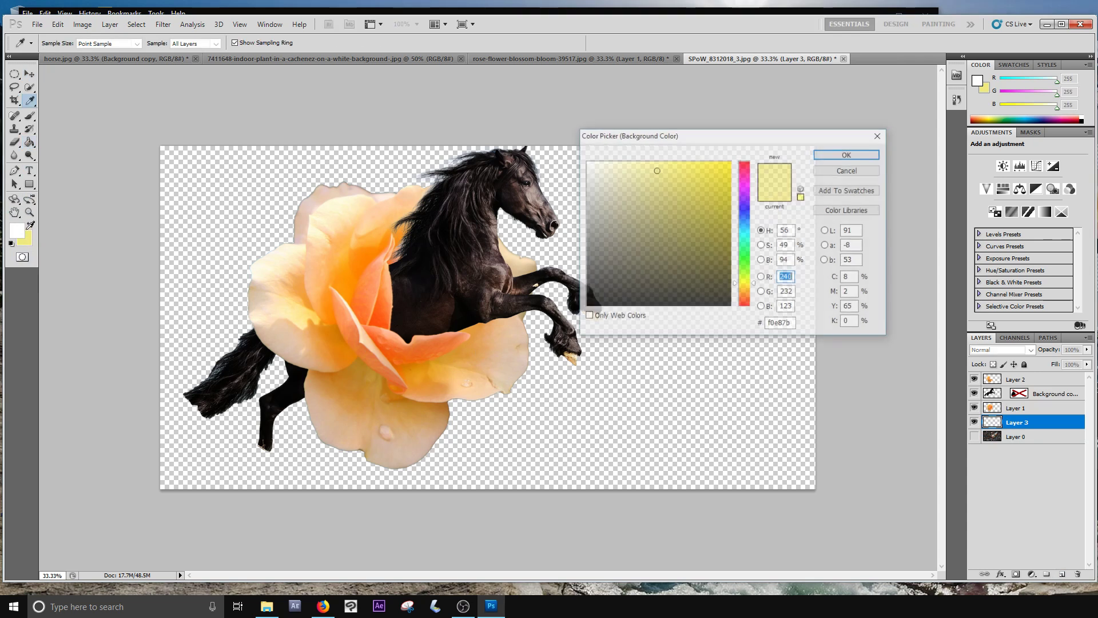
{"action": "left_click", "coordinate": [849, 154]}
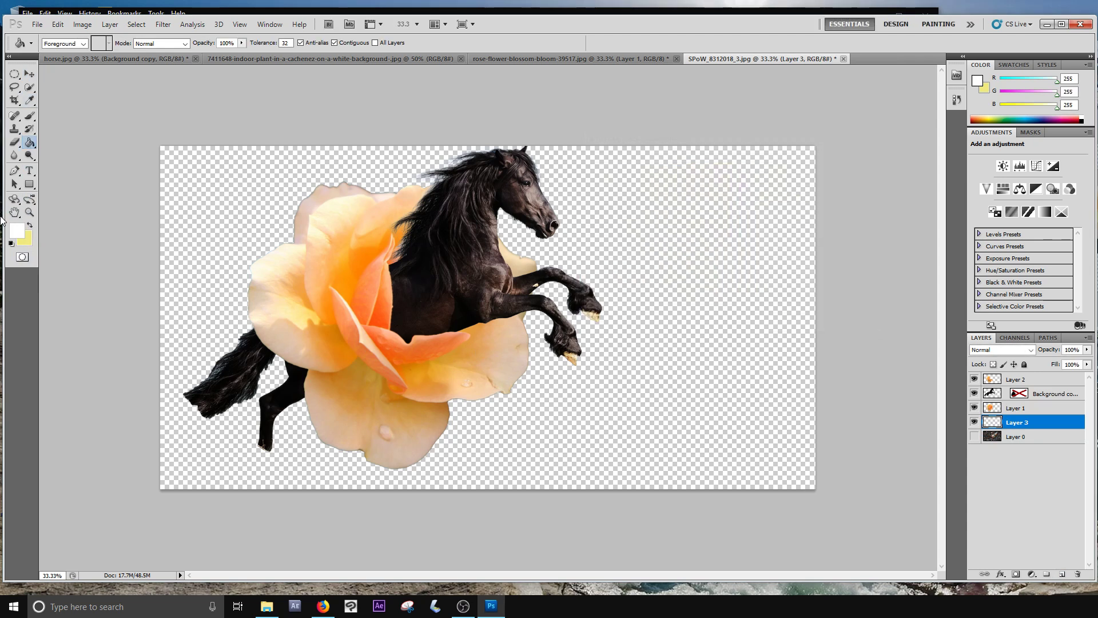
{"action": "left_click", "coordinate": [32, 226]}
{"action": "left_click", "coordinate": [173, 207]}
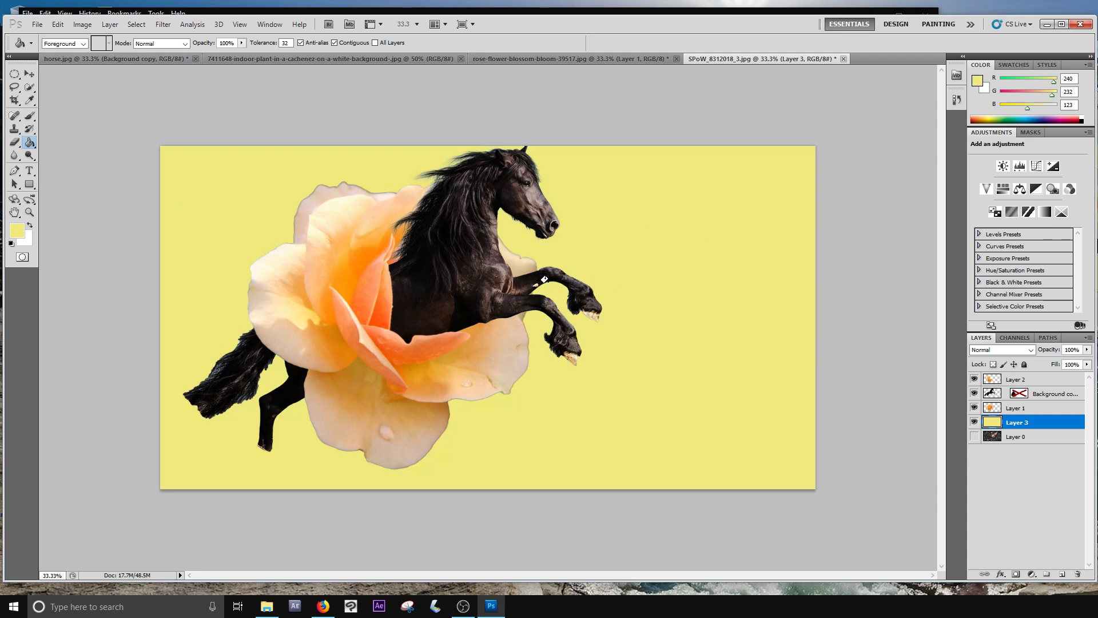
- Move the horse slightly up and hide the flower's back layer, Layer 1
{"action": "left_click", "coordinate": [28, 78]}
{"action": "left_click_drag", "start_coordinate": [470, 235], "coordinate": [470, 228]}
{"action": "left_click", "coordinate": [974, 408]}
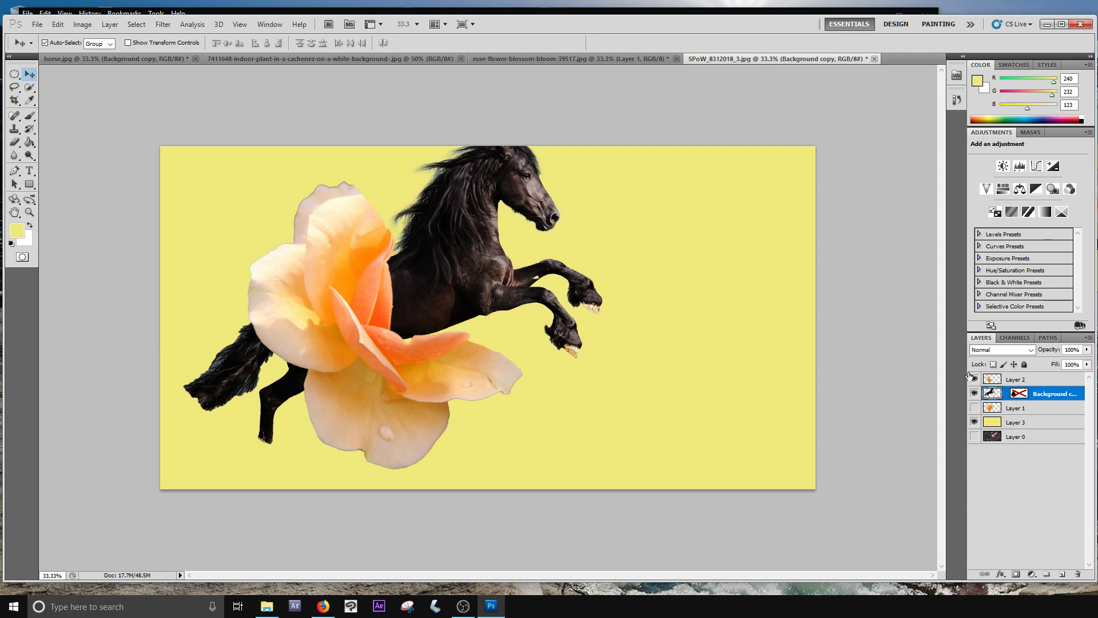
- Hide Layer 2, and scale the whole horse down proportionally to under two thirds of its size at the canvas's left side
{"action": "left_click", "coordinate": [974, 378]}
{"action": "left_click_drag", "start_coordinate": [453, 273], "coordinate": [422, 278]}
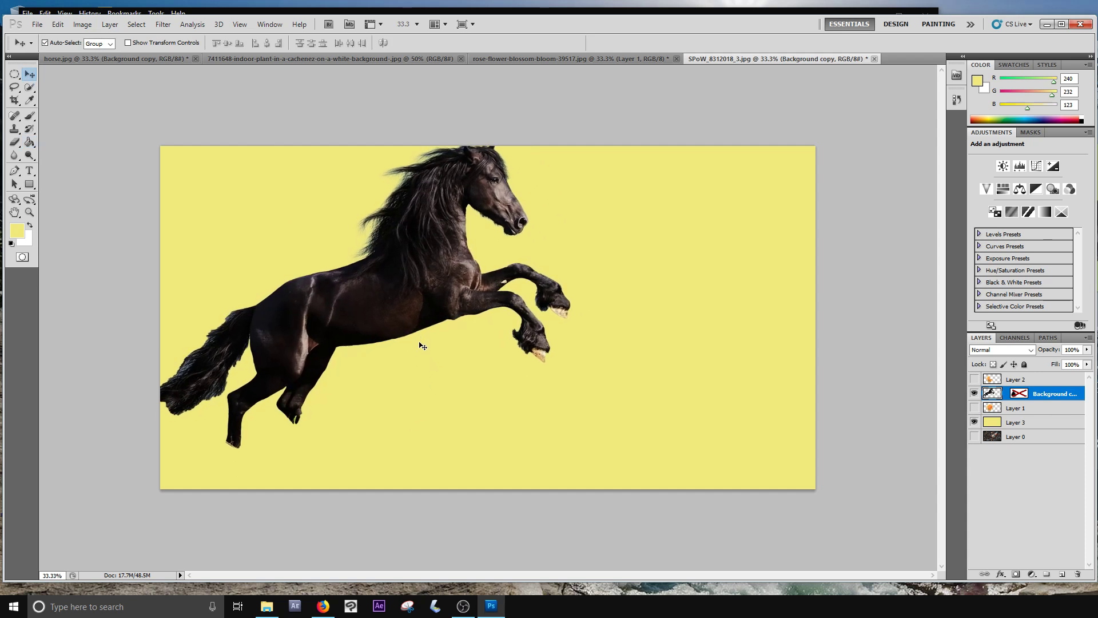
{"action": "key", "text": "ctrl+t"}
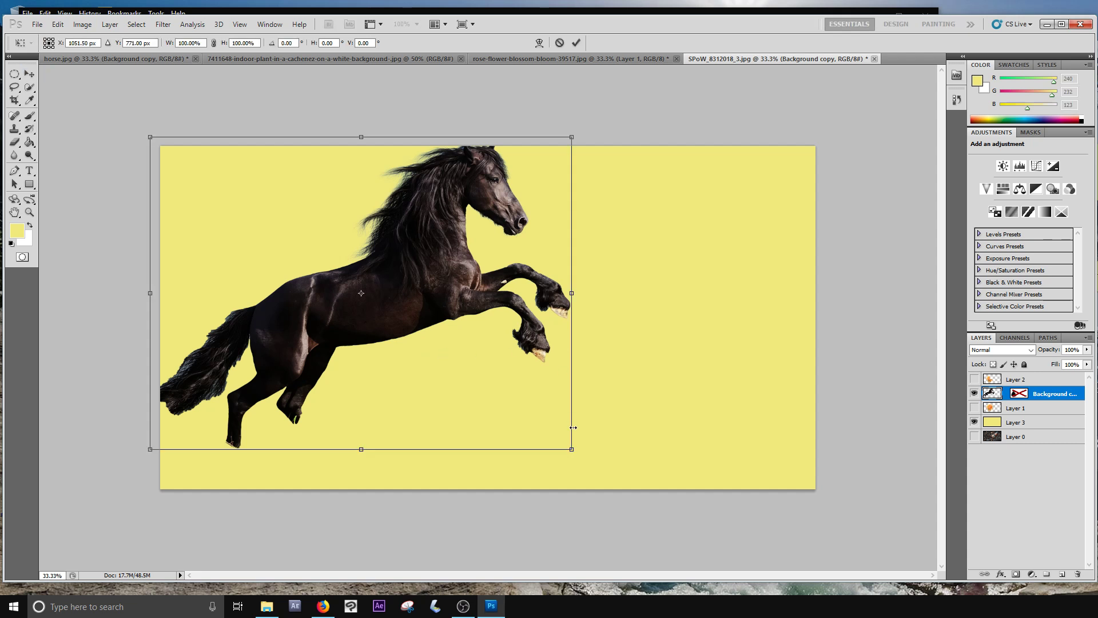
{"action": "left_click_drag", "start_coordinate": [567, 444], "coordinate": [417, 328]}
{"action": "left_click_drag", "start_coordinate": [327, 214], "coordinate": [329, 250]}
{"action": "key", "text": "Return"}
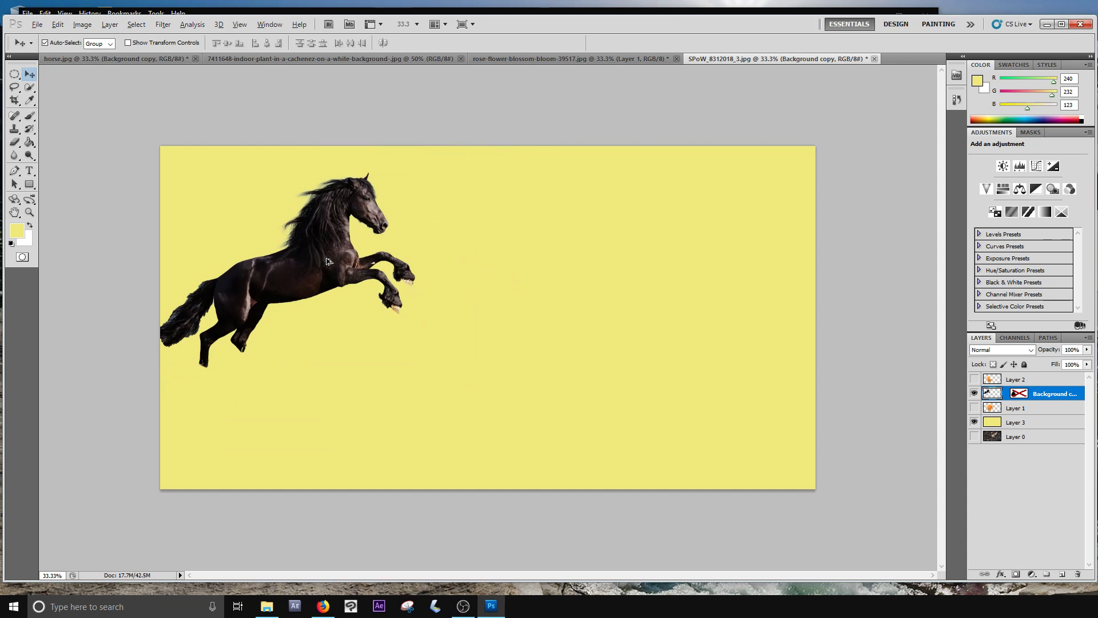
- Duplicate the small horse four times, placing the copies in an overlapping diagonal row down towards the canvas's lower middle
{"action": "key", "text": "alt"}
{"action": "key", "text": "alt"}
{"action": "key", "text": "alt"}
{"action": "key", "text": "alt"}
{"action": "left_click_drag", "start_coordinate": [314, 276], "coordinate": [502, 377]}
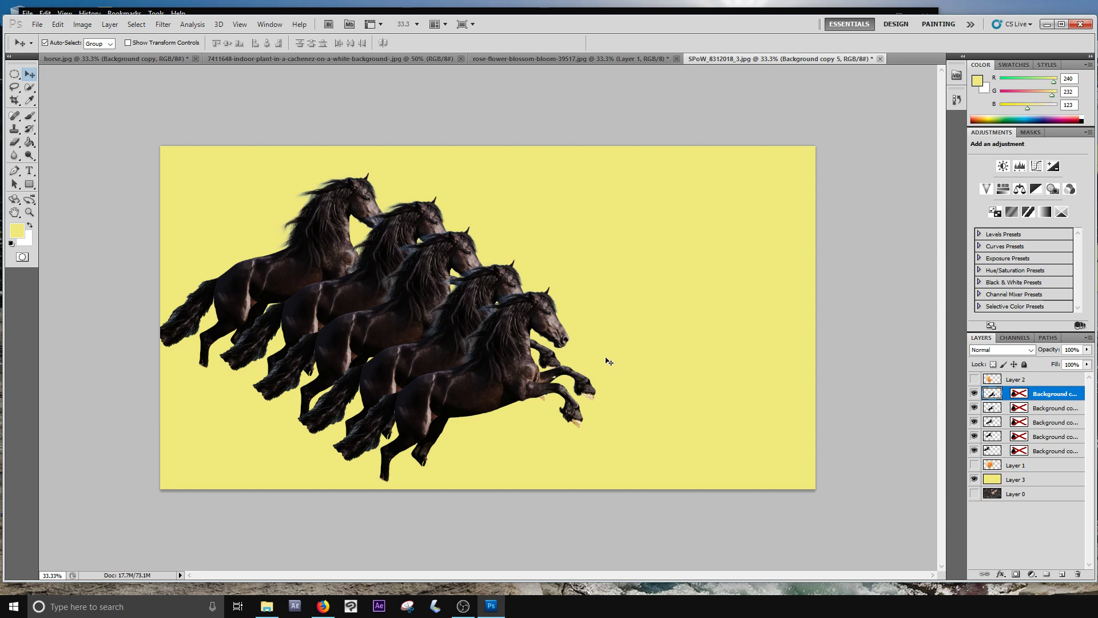
- Shift the frontmost horse slightly right and up, and rotate it about 21° clockwise
{"action": "left_click_drag", "start_coordinate": [525, 364], "coordinate": [551, 356]}
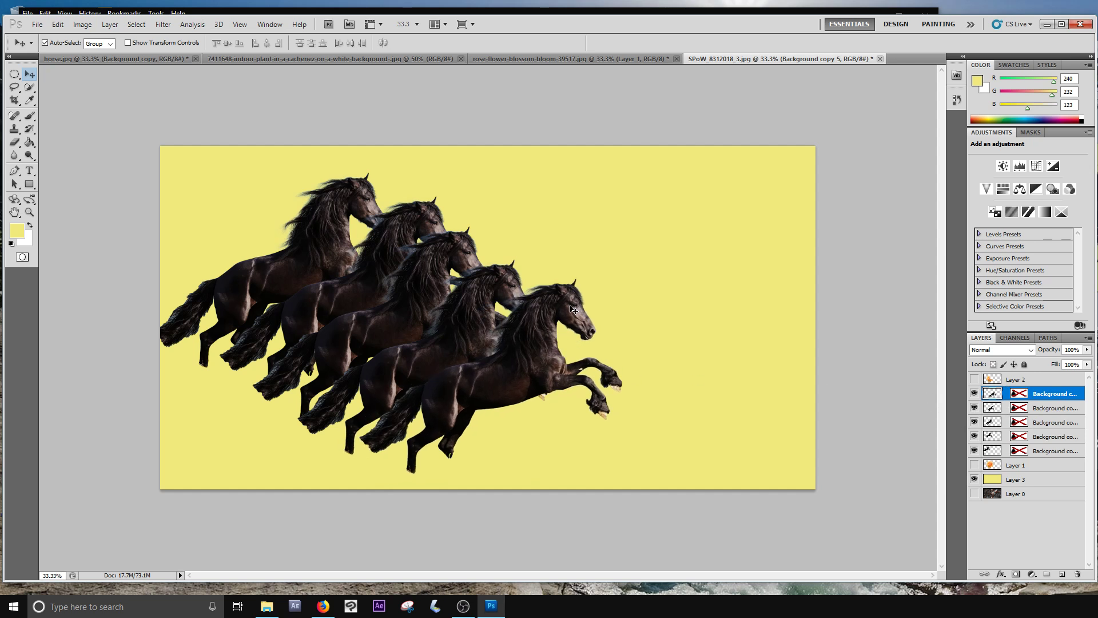
{"action": "key", "text": "ctrl+t"}
{"action": "left_click_drag", "start_coordinate": [631, 276], "coordinate": [661, 332]}
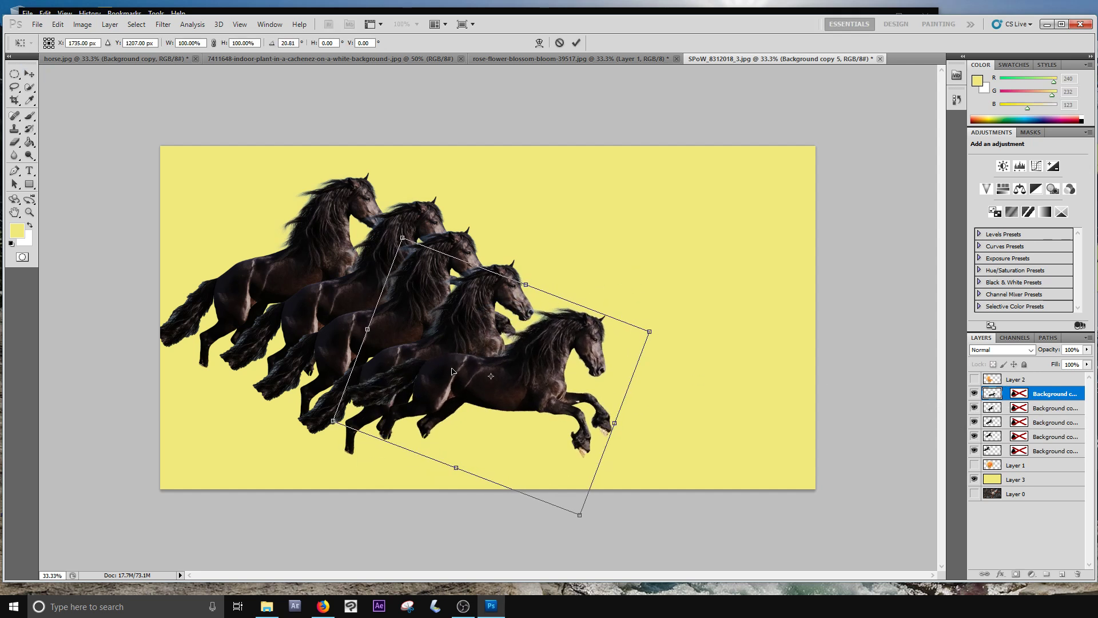
{"action": "key", "text": "Escape"}
- Rotate the horse just behind the frontmost one about 7.6° clockwise and move it slightly right
{"action": "left_click", "coordinate": [515, 293]}
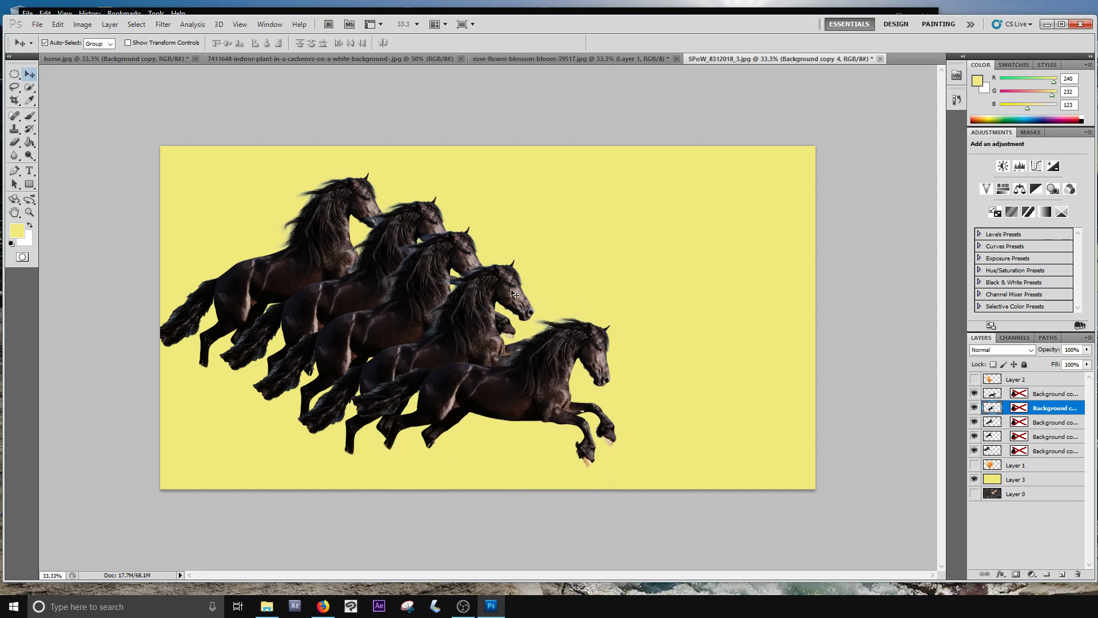
{"action": "key", "text": "ctrl+t"}
{"action": "left_click_drag", "start_coordinate": [563, 255], "coordinate": [583, 269]}
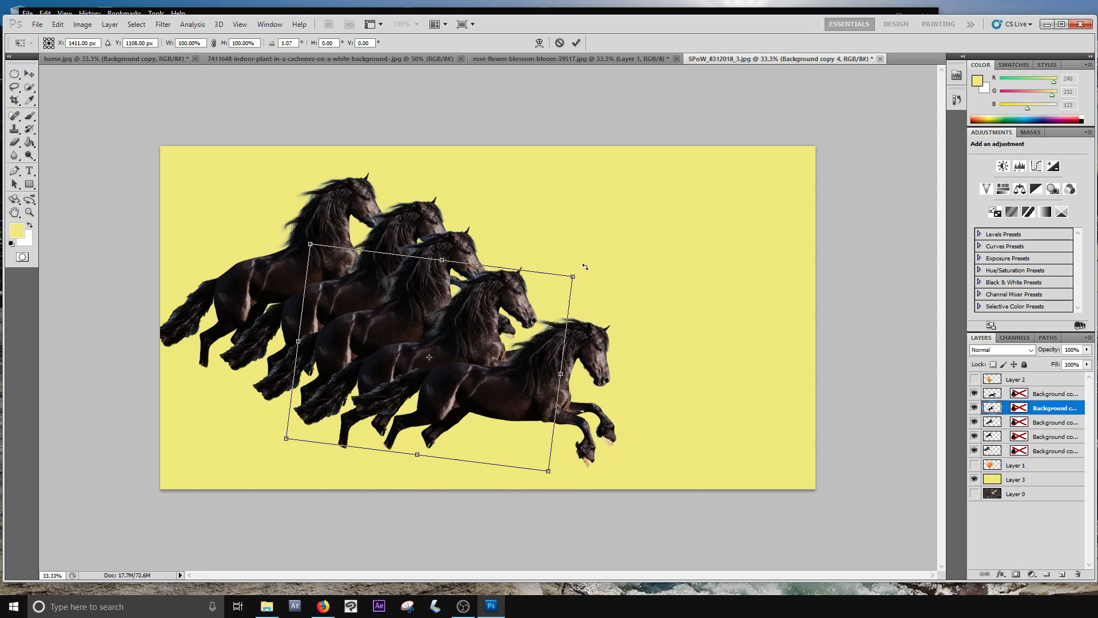
{"action": "left_click_drag", "start_coordinate": [447, 352], "coordinate": [480, 338]}
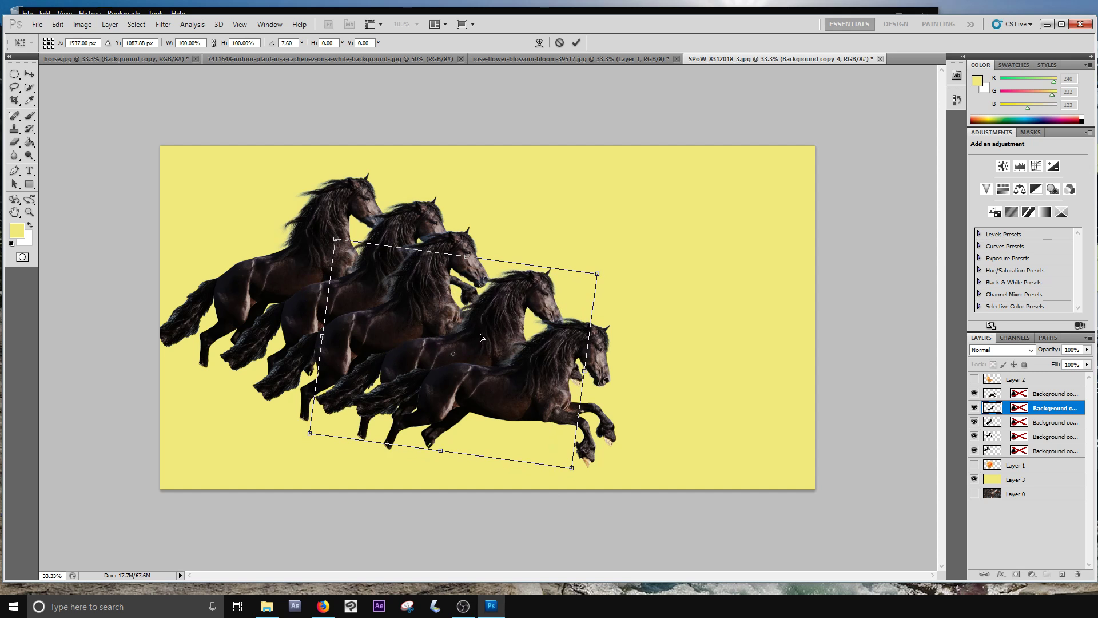
{"action": "key", "text": "Return"}
- Nudge the middle horse of the row up and right, and rotate it about 3.5° clockwise
{"action": "left_click_drag", "start_coordinate": [448, 273], "coordinate": [460, 260]}
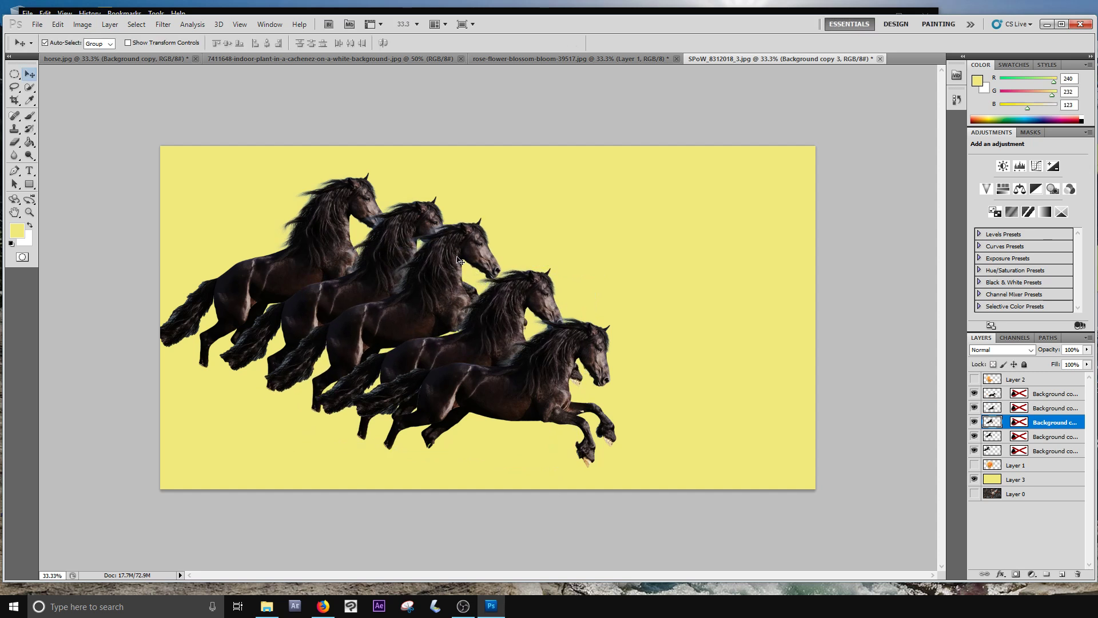
{"action": "key", "text": "ctrl+t"}
{"action": "left_click_drag", "start_coordinate": [535, 210], "coordinate": [541, 218]}
{"action": "left_click_drag", "start_coordinate": [448, 273], "coordinate": [452, 272]}
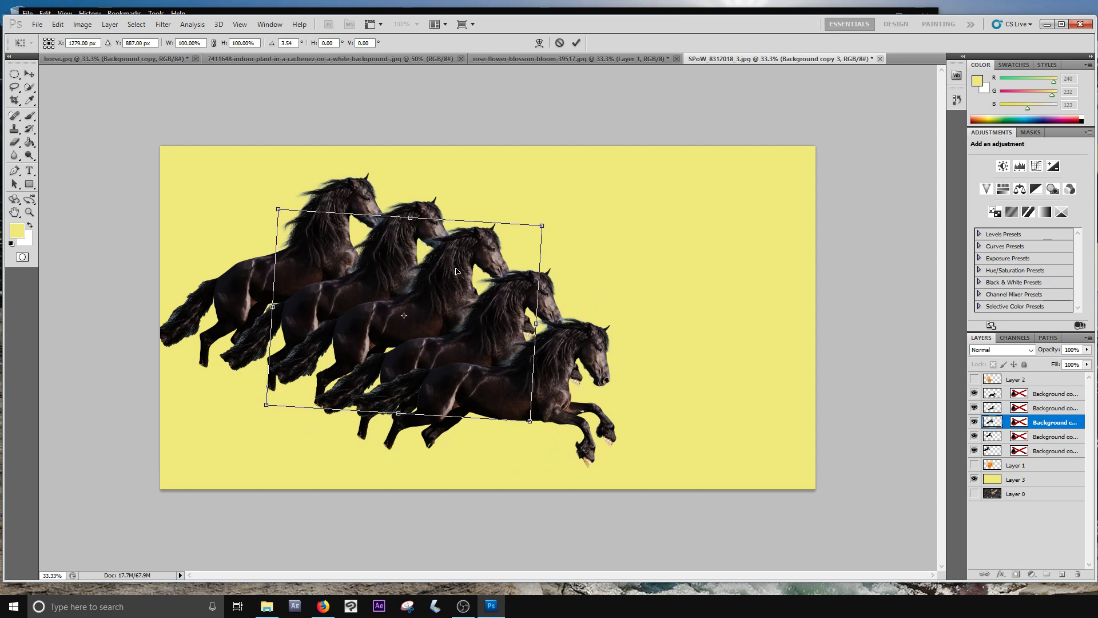
{"action": "key", "text": "Return"}
- Rotate the second horse from the back of the row 1° clockwise
{"action": "left_click", "coordinate": [403, 215]}
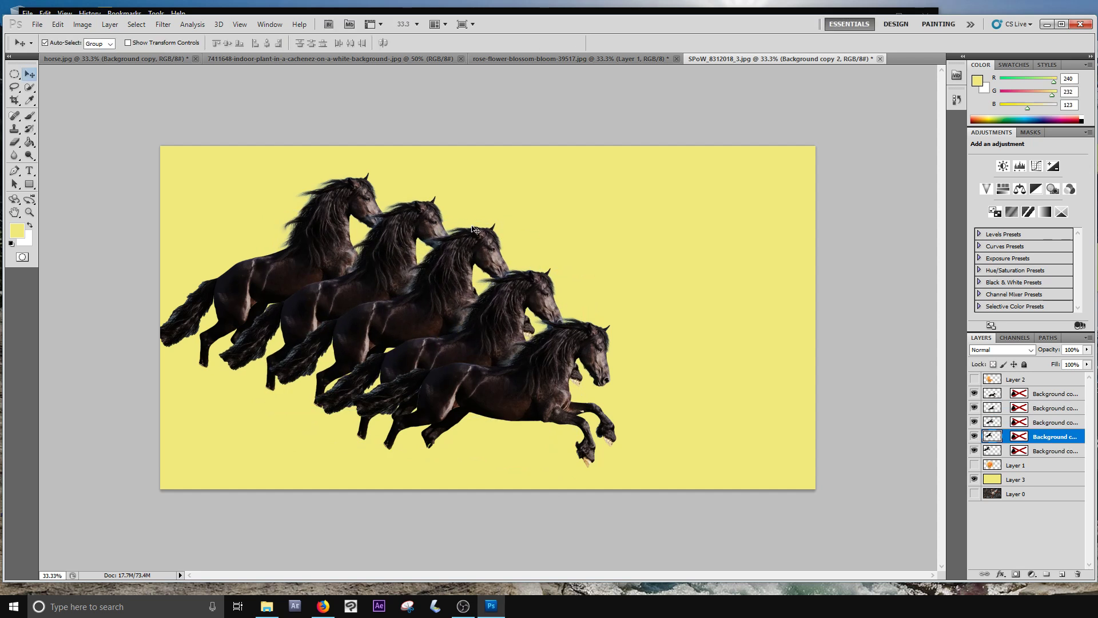
{"action": "key", "text": "ctrl+t"}
{"action": "left_click_drag", "start_coordinate": [484, 184], "coordinate": [486, 184]}
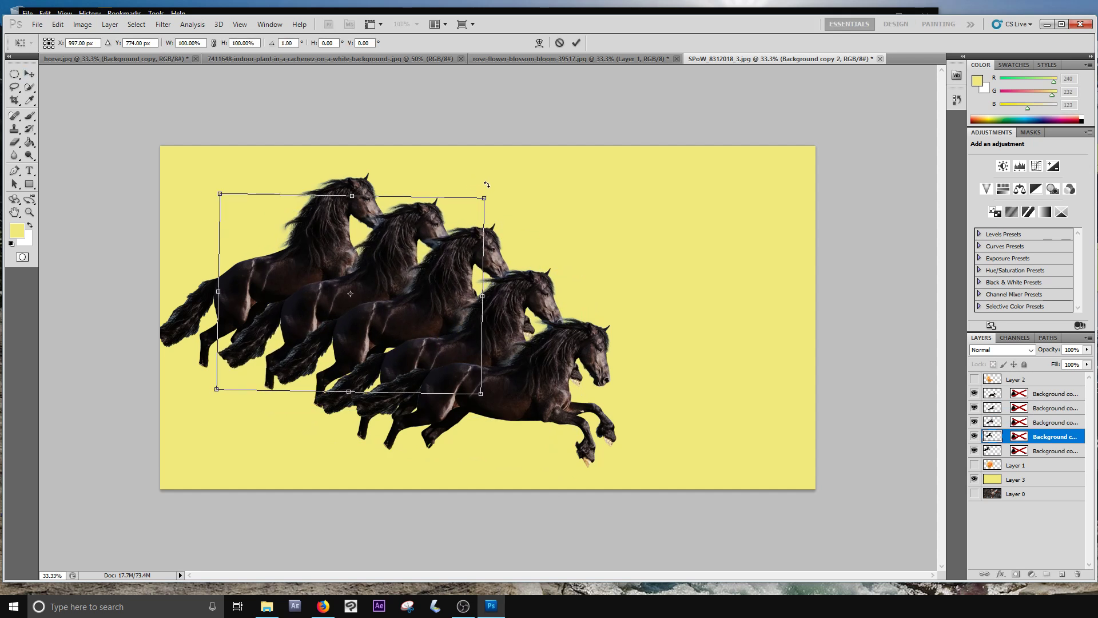
{"action": "key", "text": "Return"}
- Rotate the rearmost horse about 9.7° counterclockwise and shift it right, closer to the row
{"action": "left_click", "coordinate": [345, 226]}
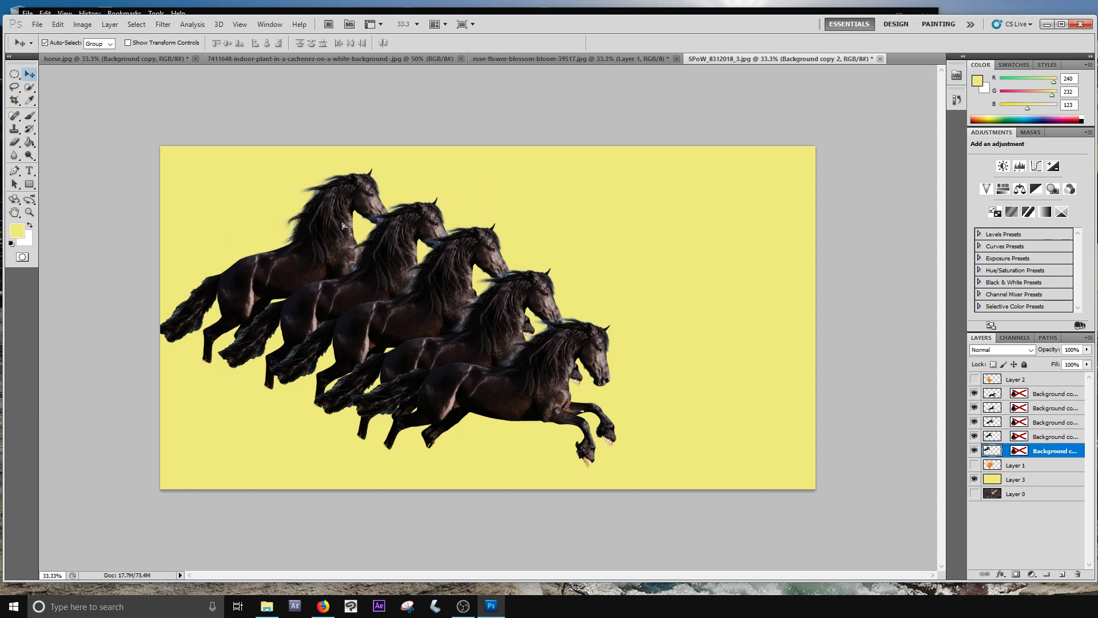
{"action": "key", "text": "ctrl+t"}
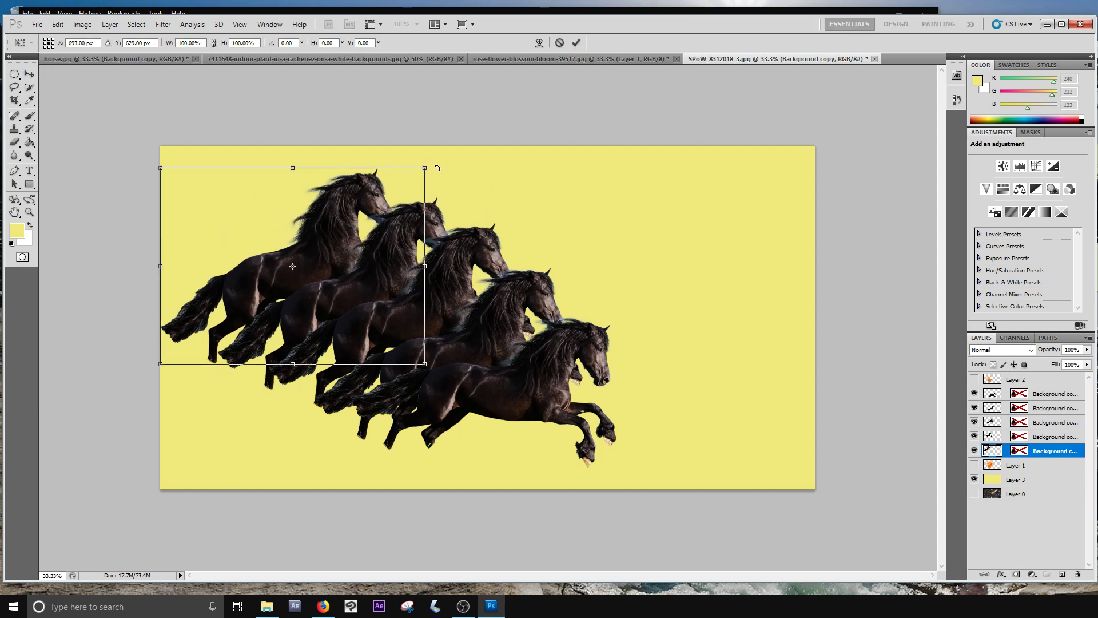
{"action": "left_click_drag", "start_coordinate": [438, 167], "coordinate": [416, 143]}
{"action": "left_click_drag", "start_coordinate": [341, 226], "coordinate": [355, 232]}
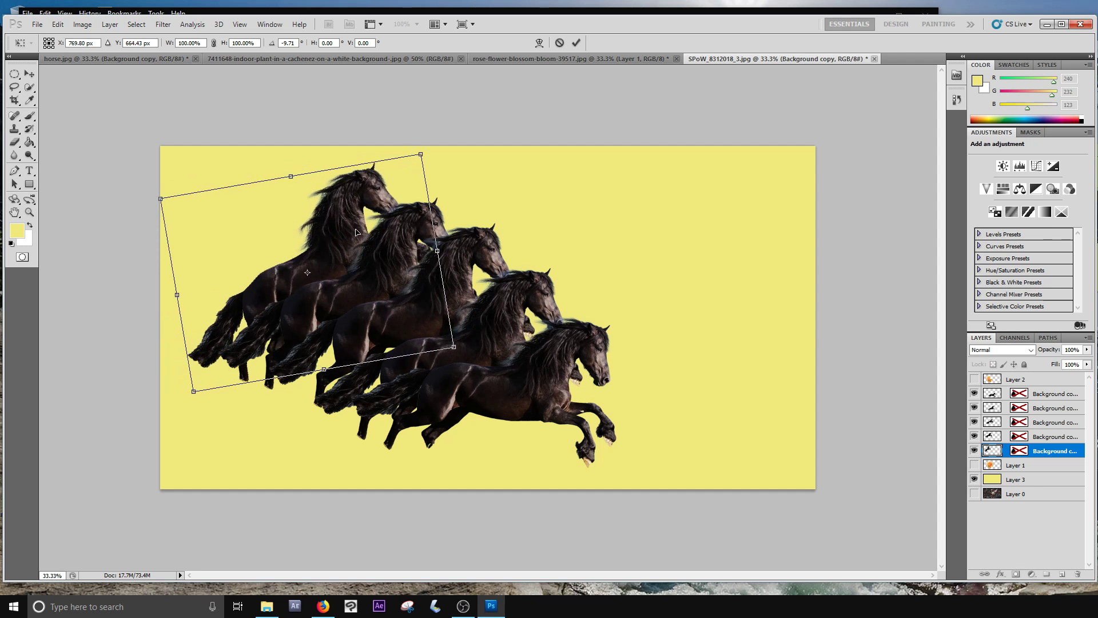
{"action": "key", "text": "Return"}
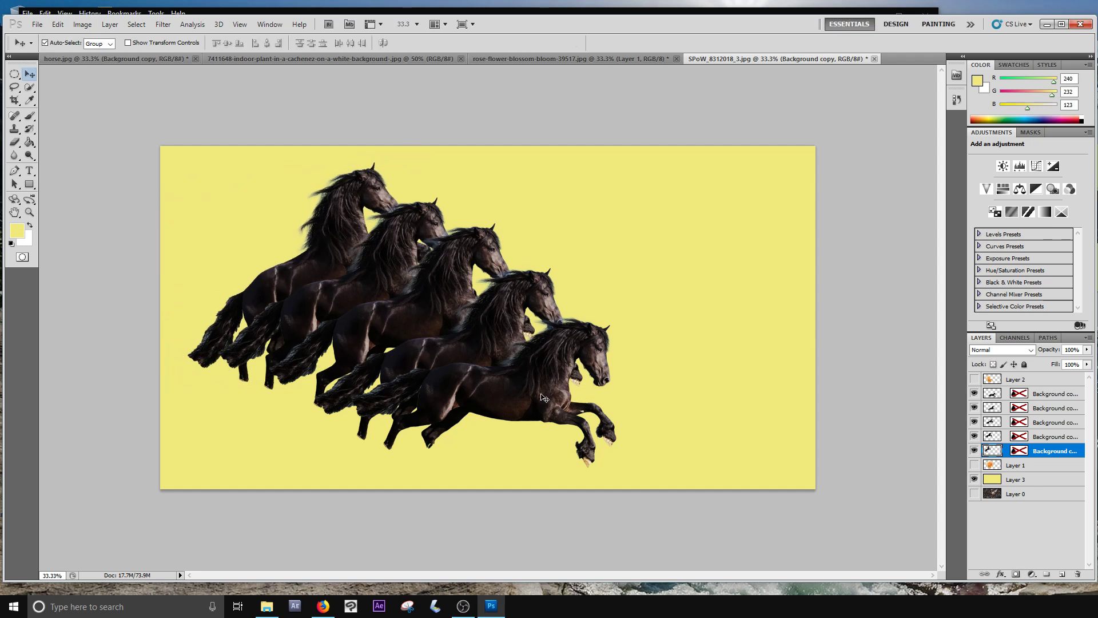
- Move the frontmost horse out to the right of the group, flip it horizontally, and place it head to head with the next horse
{"action": "left_click_drag", "start_coordinate": [544, 397], "coordinate": [591, 356]}
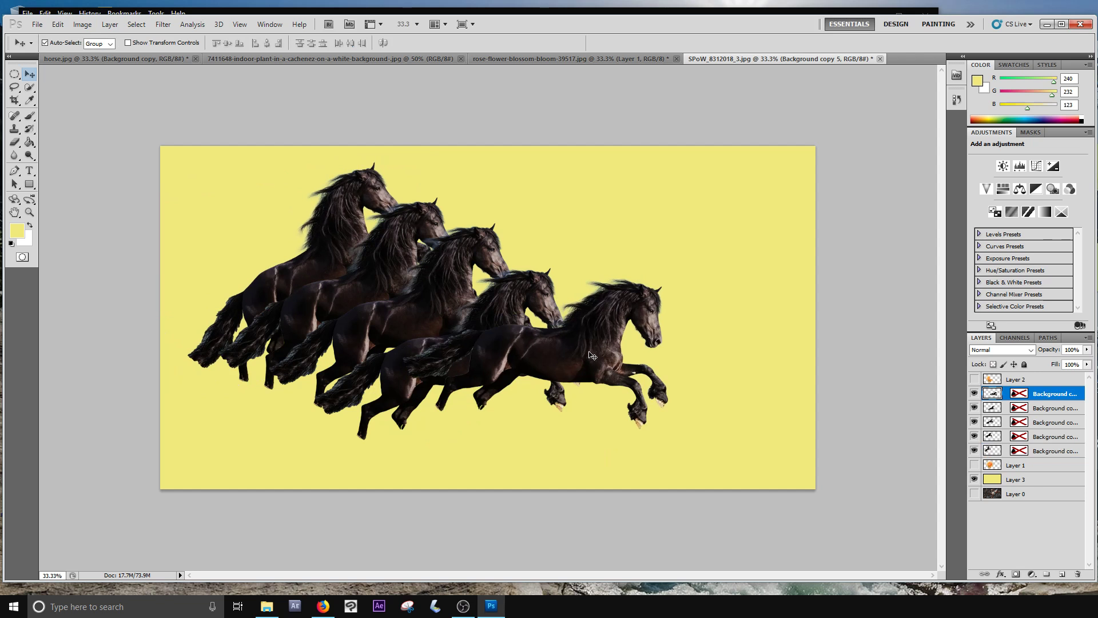
{"action": "left_click_drag", "start_coordinate": [596, 350], "coordinate": [657, 289]}
{"action": "left_click", "coordinate": [85, 27]}
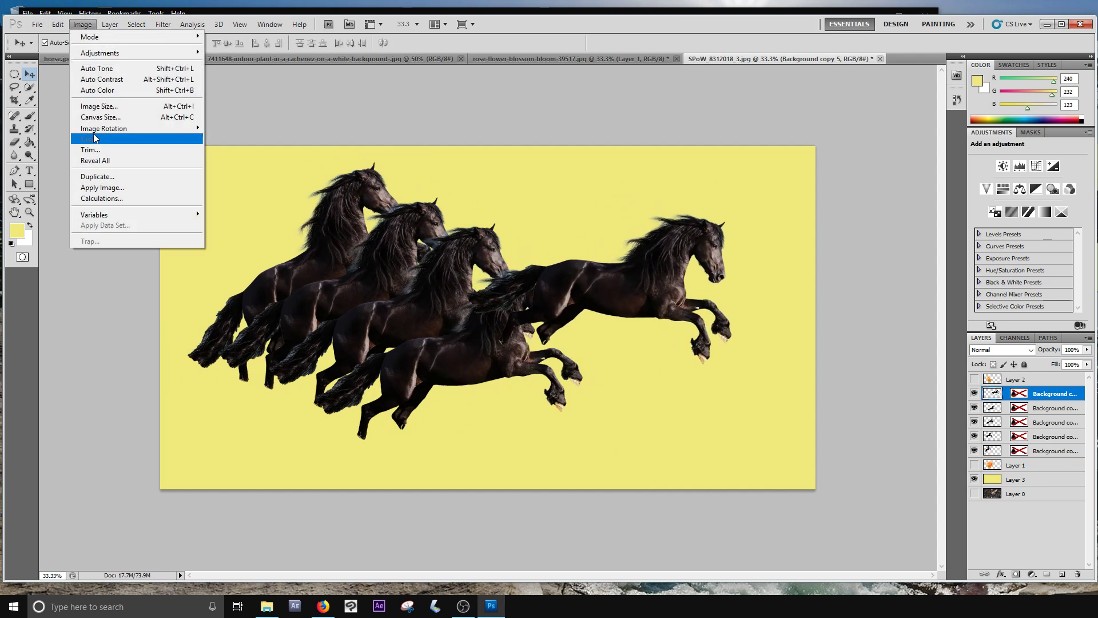
{"action": "mouse_move", "coordinate": [56, 27]}
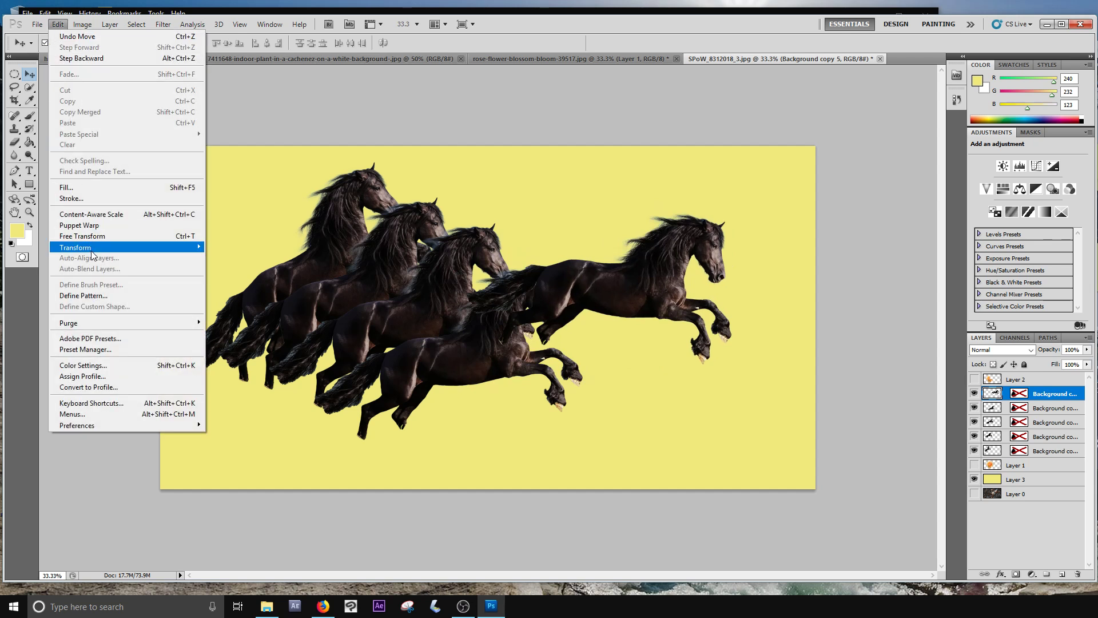
{"action": "mouse_move", "coordinate": [93, 252]}
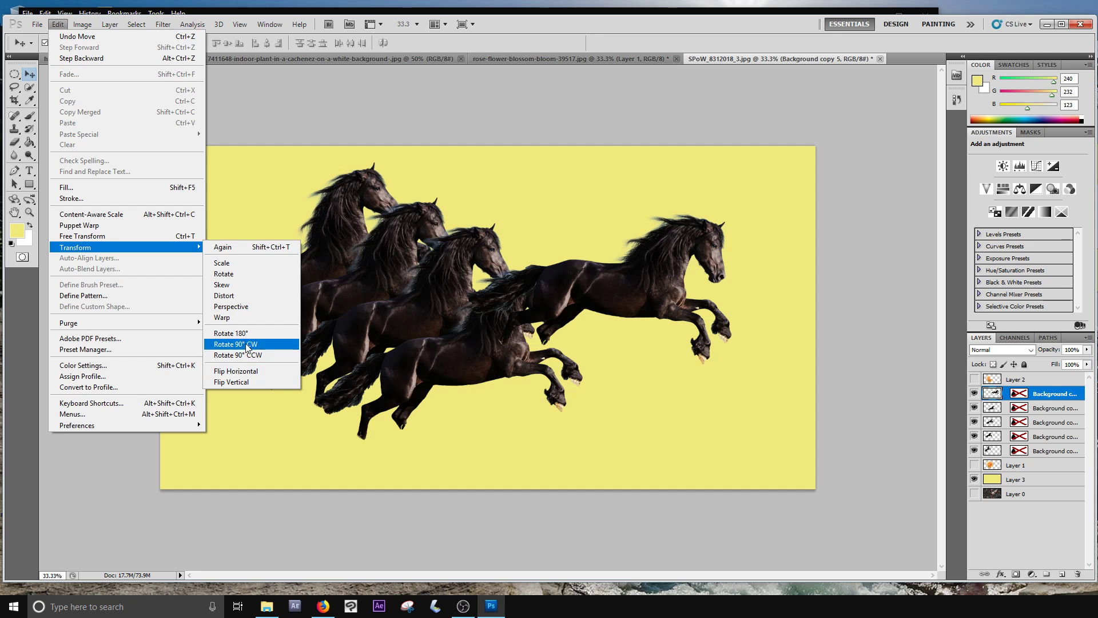
{"action": "left_click", "coordinate": [249, 372]}
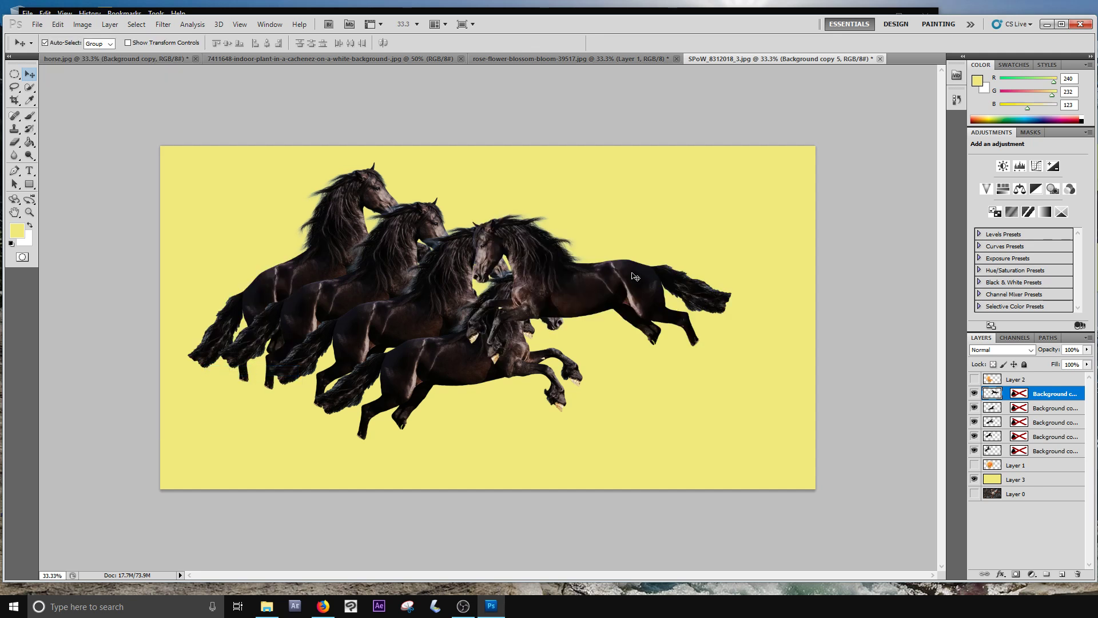
{"action": "left_click_drag", "start_coordinate": [637, 276], "coordinate": [669, 355]}
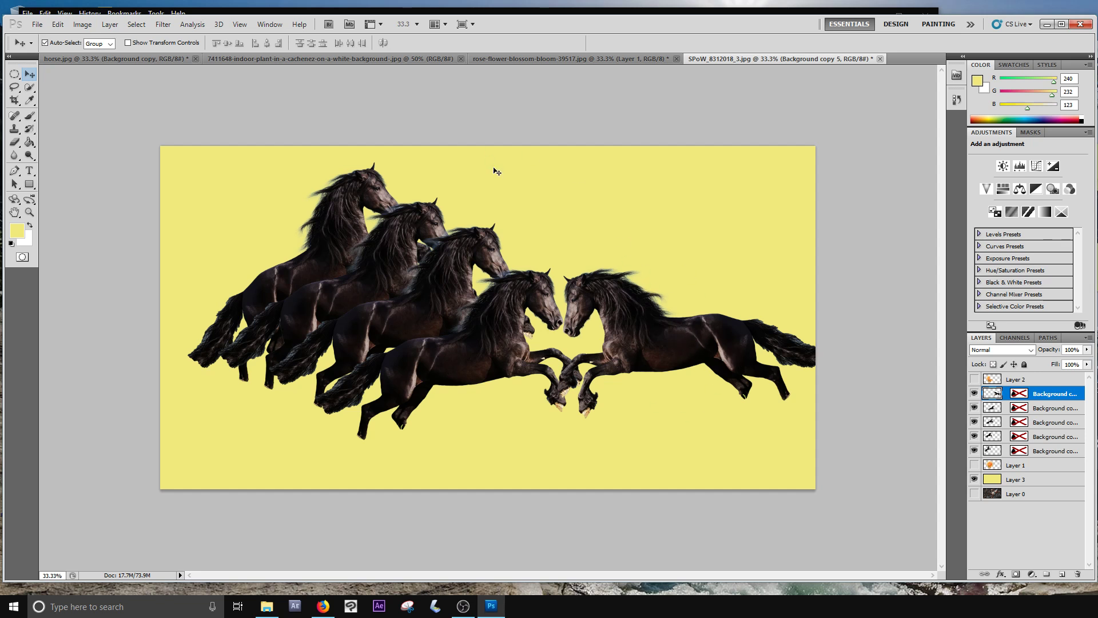
- Try a Hue/Saturation adjustment layer with saturation at -6, and revert the history to the state before it was added
{"action": "left_click", "coordinate": [1004, 189]}
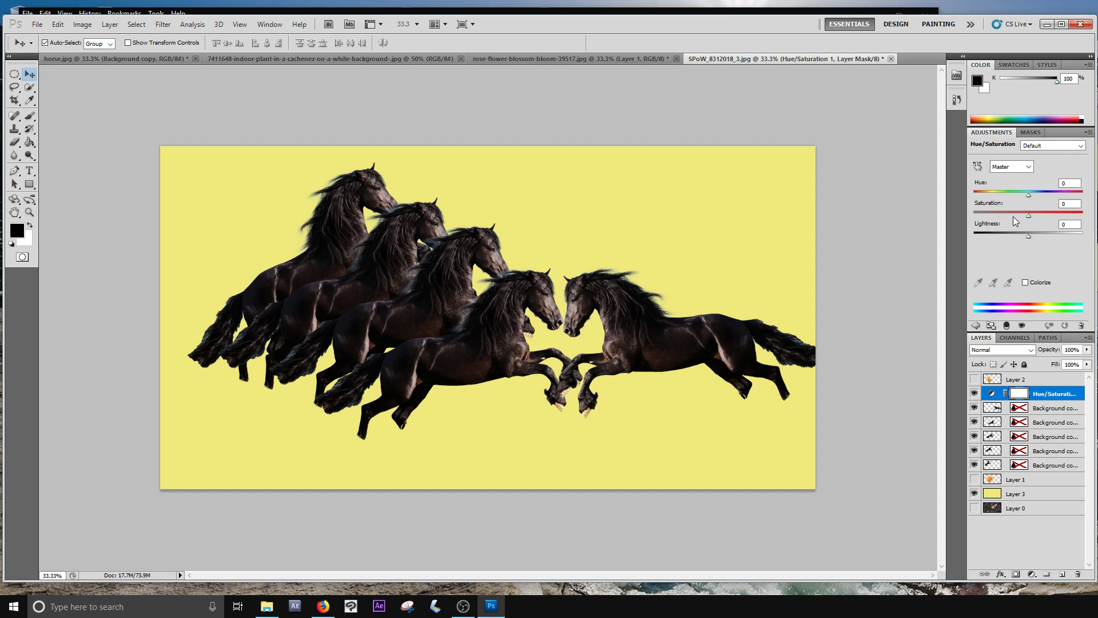
{"action": "mouse_move", "coordinate": [1014, 216]}
{"action": "left_mouse_down"}
{"action": "mouse_move", "coordinate": [1004, 217]}
{"action": "mouse_move", "coordinate": [1042, 218]}
{"action": "mouse_move", "coordinate": [1014, 224]}
{"action": "mouse_move", "coordinate": [1025, 225]}
{"action": "left_mouse_up"}
{"action": "left_click", "coordinate": [957, 101]}
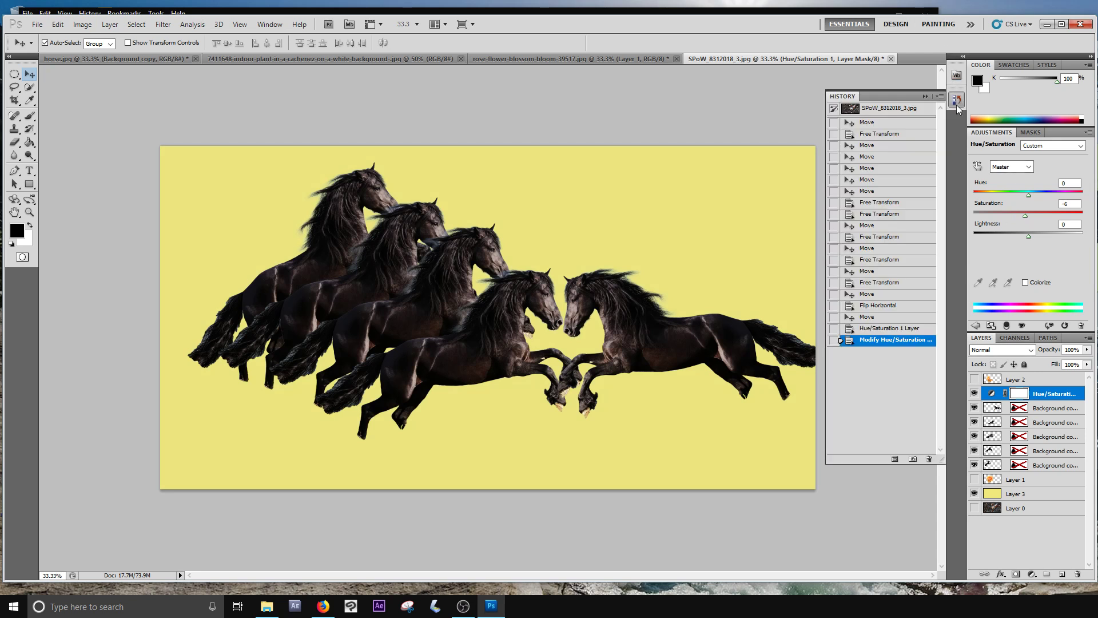
{"action": "left_click", "coordinate": [863, 330]}
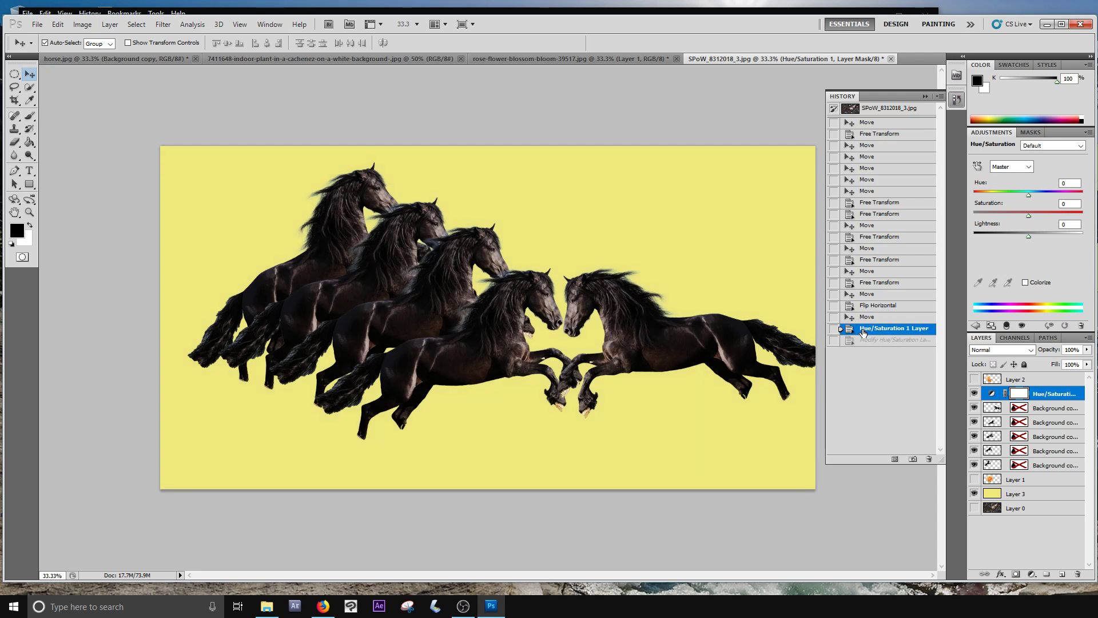
{"action": "left_click", "coordinate": [881, 319]}
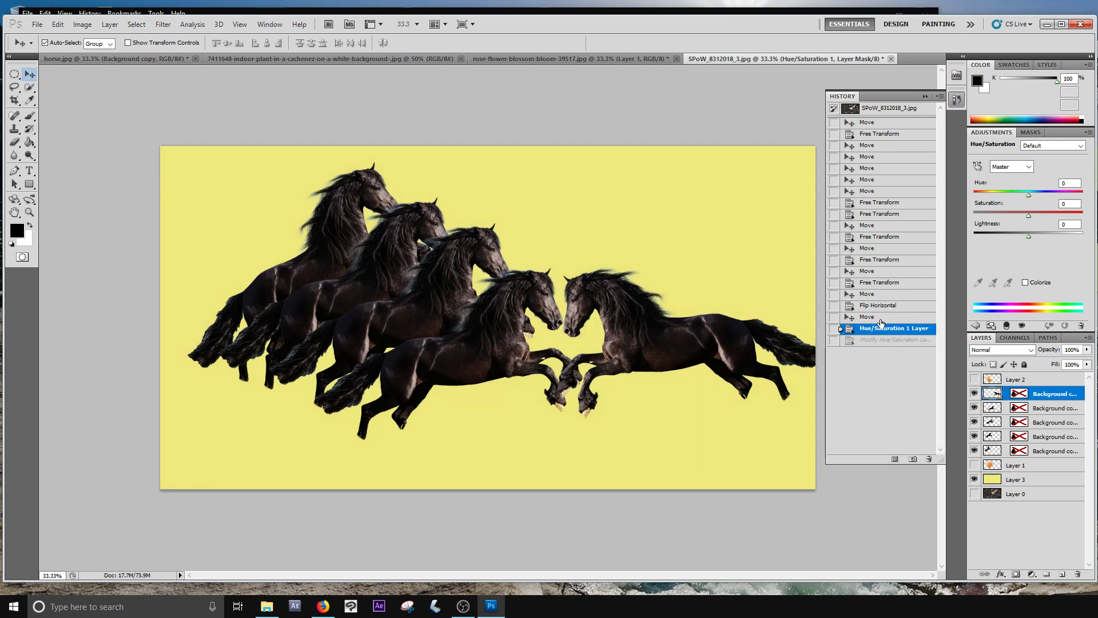
- Move the flipped horse up, slightly away from the group of four
{"action": "left_click", "coordinate": [925, 97]}
{"action": "left_click_drag", "start_coordinate": [672, 330], "coordinate": [682, 286]}
- Try inverting the colors of the flipped horse, and undo the inversion
{"action": "left_click", "coordinate": [83, 24]}
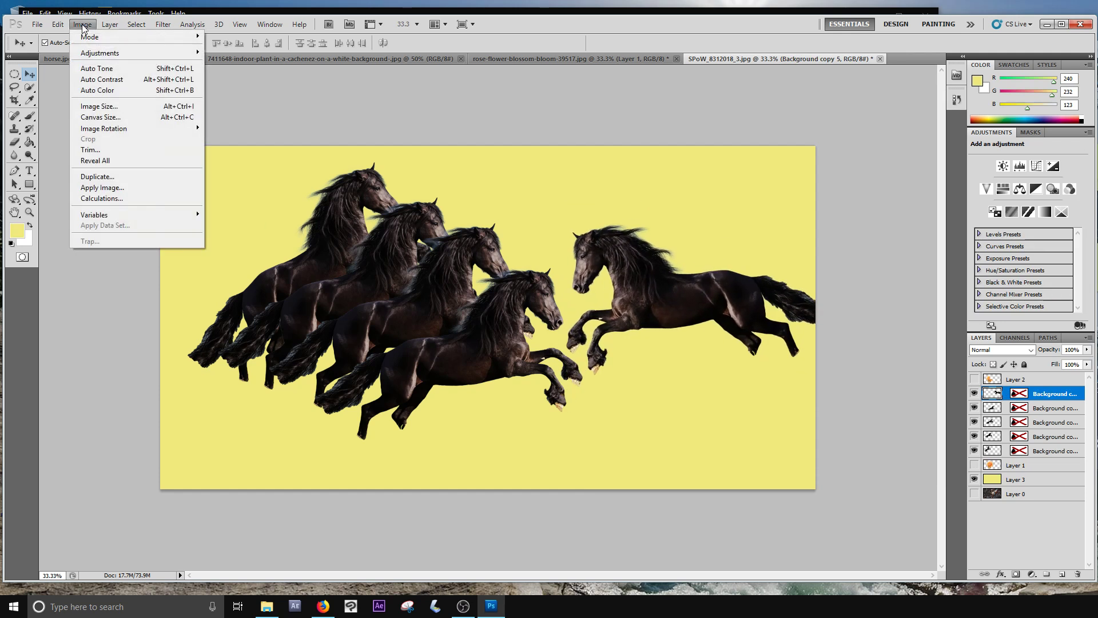
{"action": "mouse_move", "coordinate": [100, 55]}
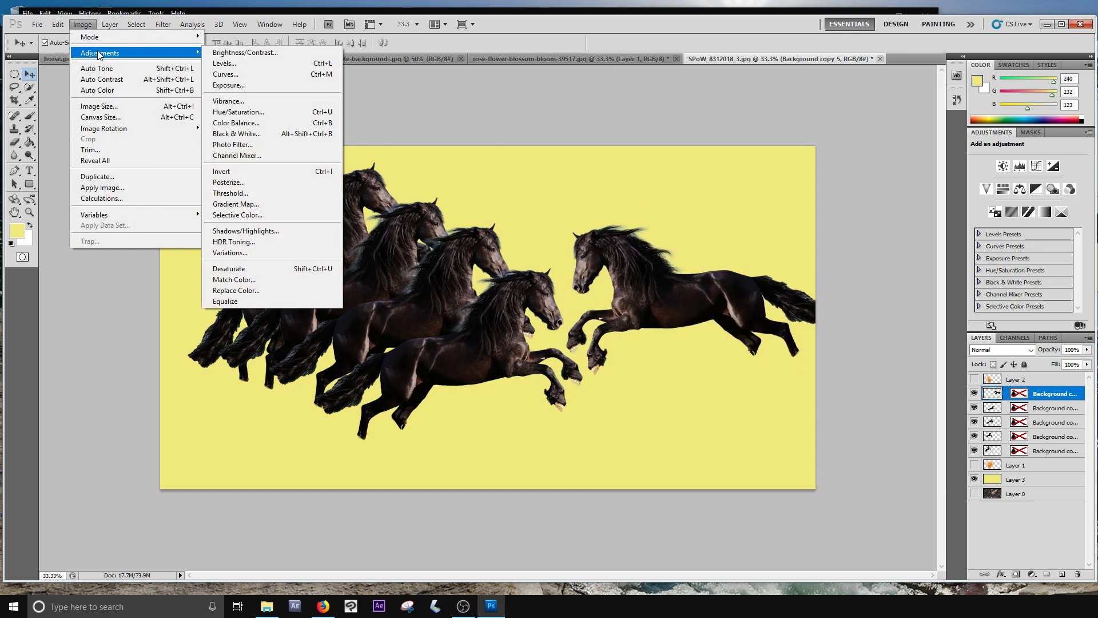
{"action": "left_click", "coordinate": [230, 172]}
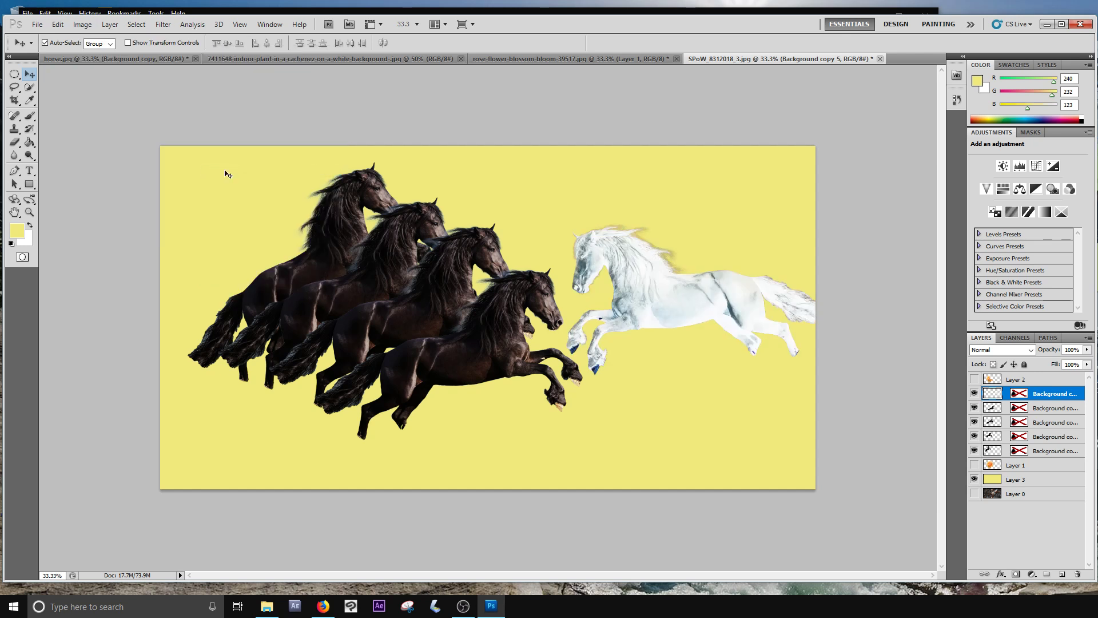
{"action": "key", "text": "ctrl+z"}
- Preview the Posterize adjustment on the flipped horse at 2 levels, and cancel it
{"action": "left_click", "coordinate": [80, 25]}
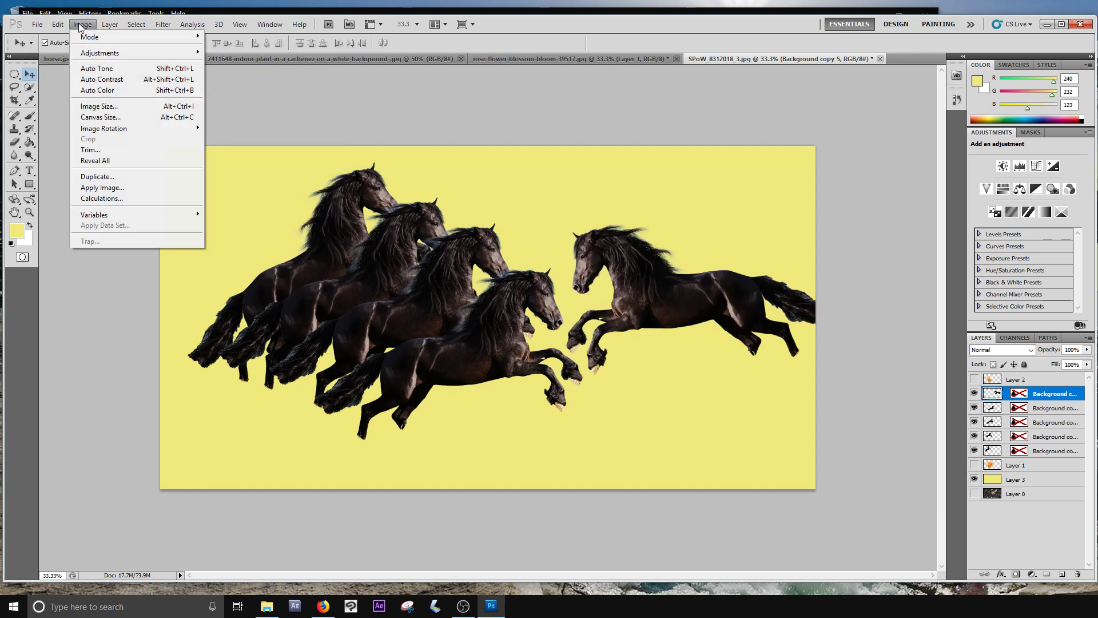
{"action": "mouse_move", "coordinate": [121, 59]}
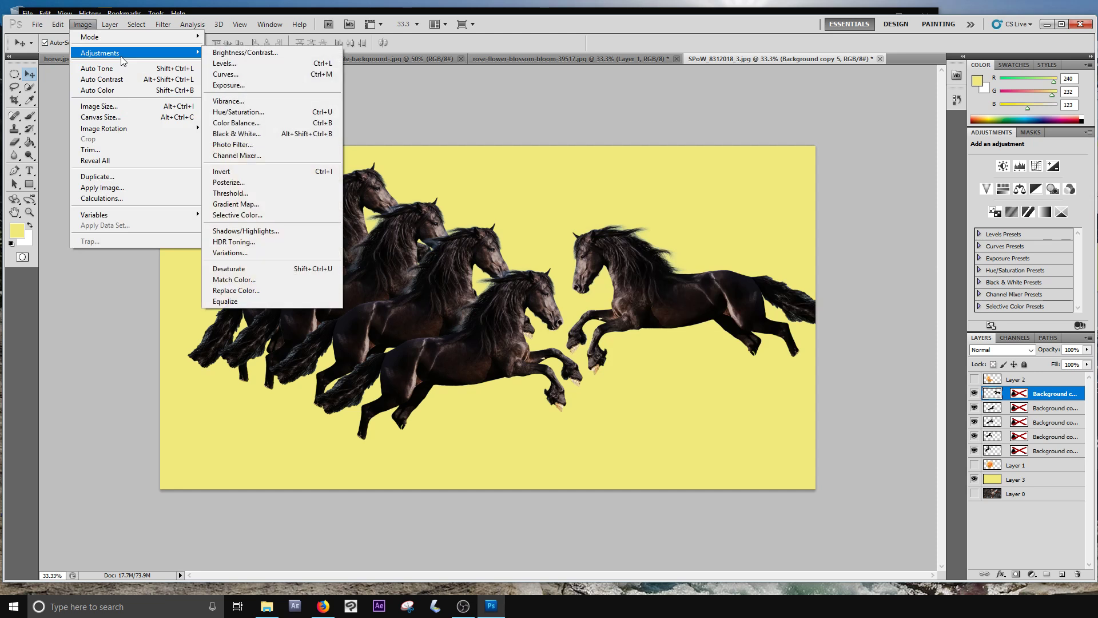
{"action": "left_click", "coordinate": [265, 180]}
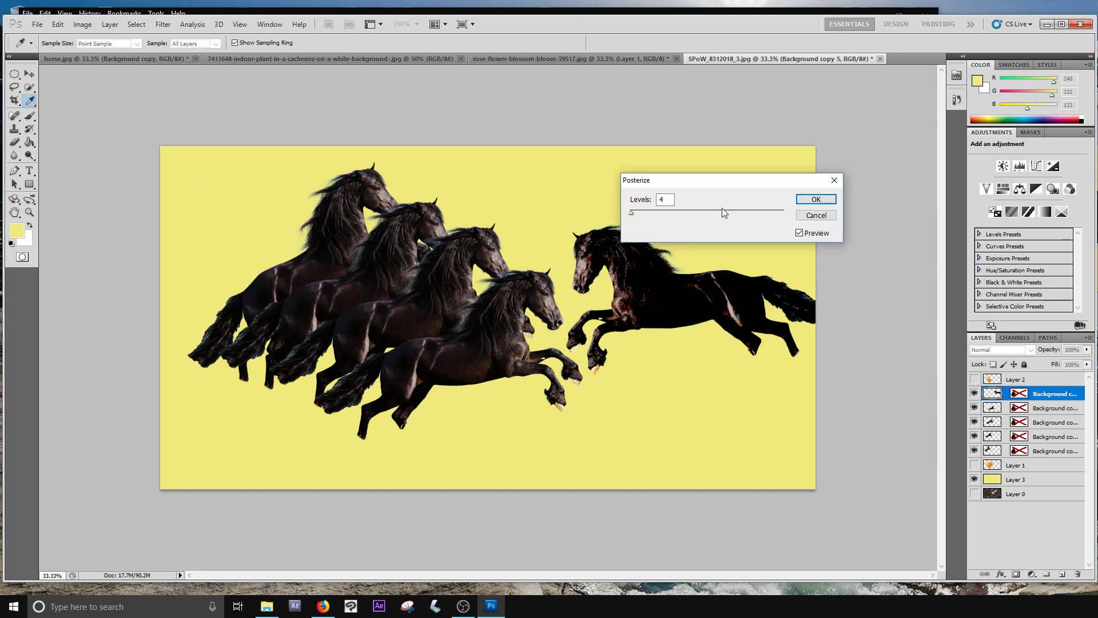
{"action": "left_click_drag", "start_coordinate": [674, 218], "coordinate": [624, 221]}
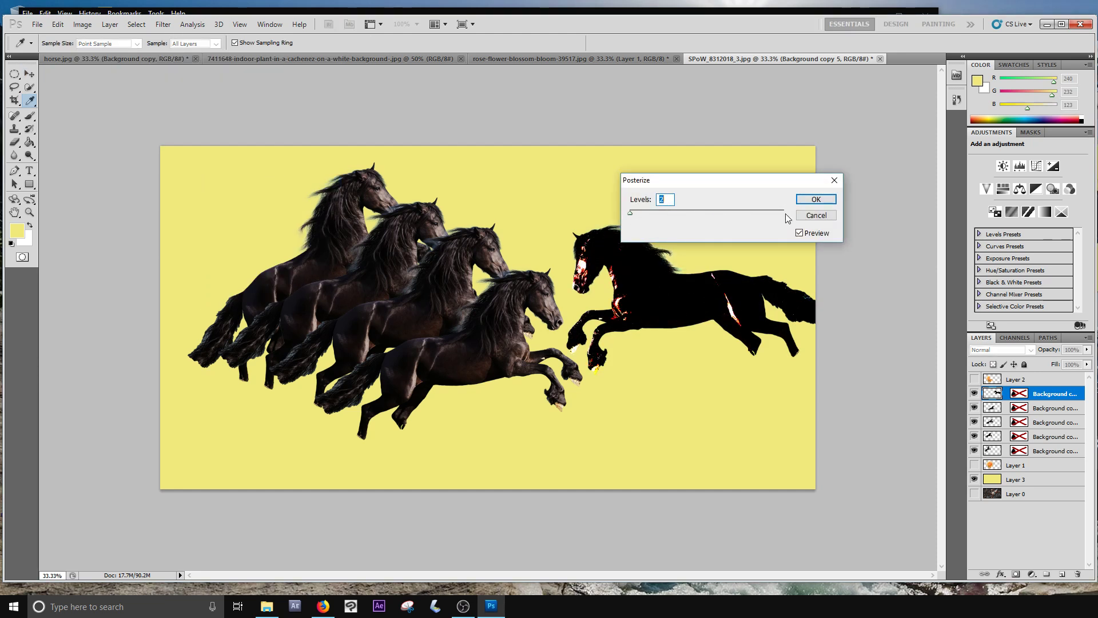
{"action": "left_click", "coordinate": [813, 216]}
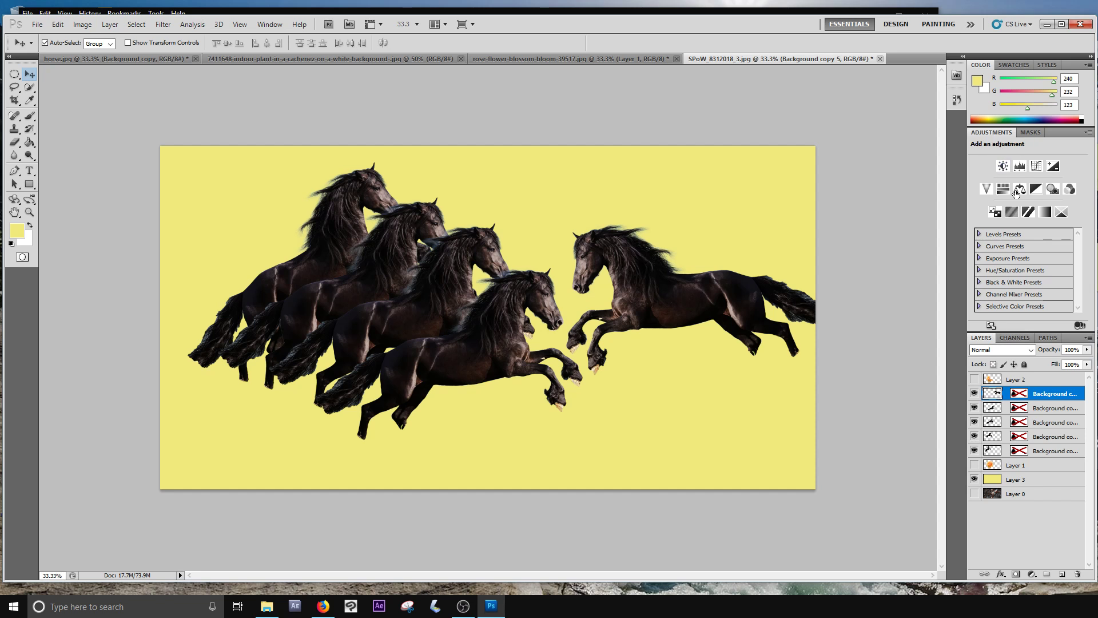
- Load the flipped horse's outline as a selection, and clear it again
{"action": "left_click", "coordinate": [996, 398], "text": "ctrl"}
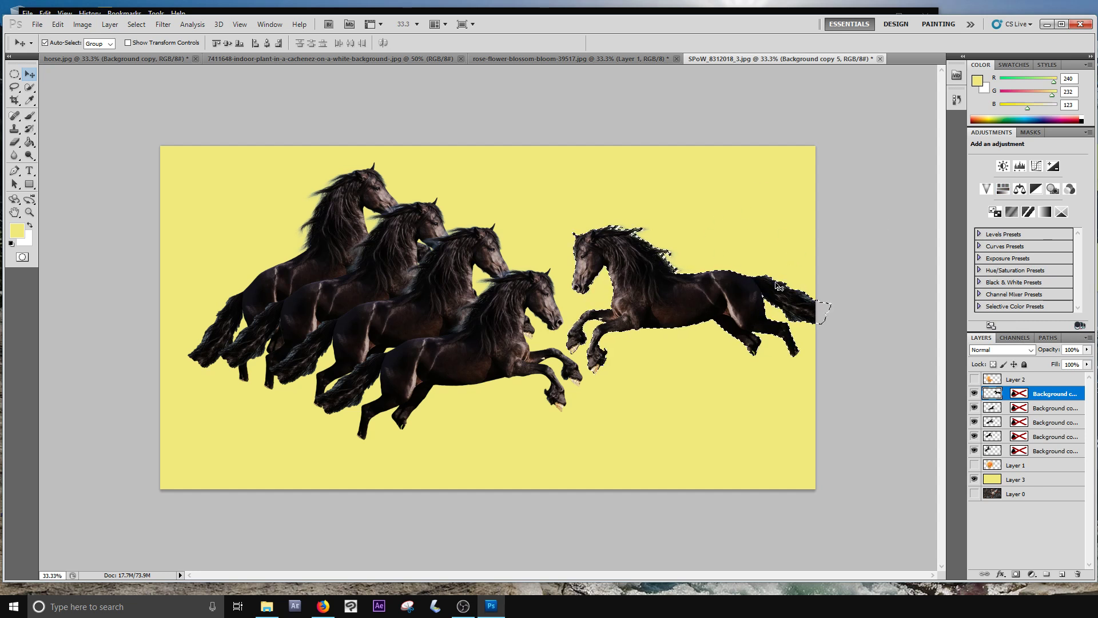
{"action": "key", "text": "ctrl+d"}
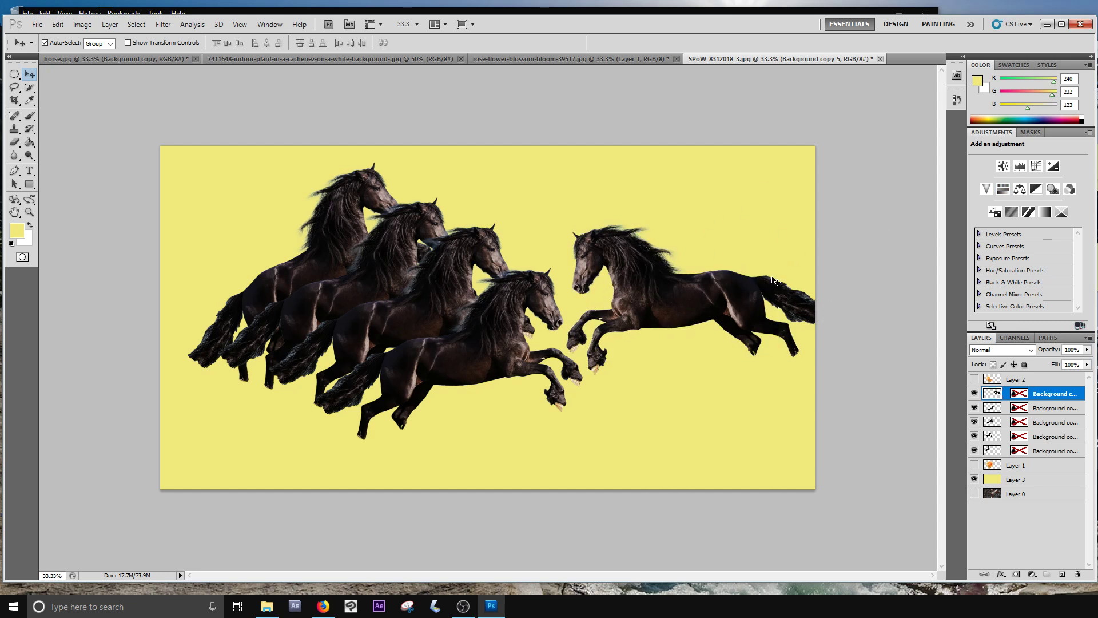
{"action": "left_click", "coordinate": [83, 24]}
{"action": "mouse_move", "coordinate": [115, 53]}
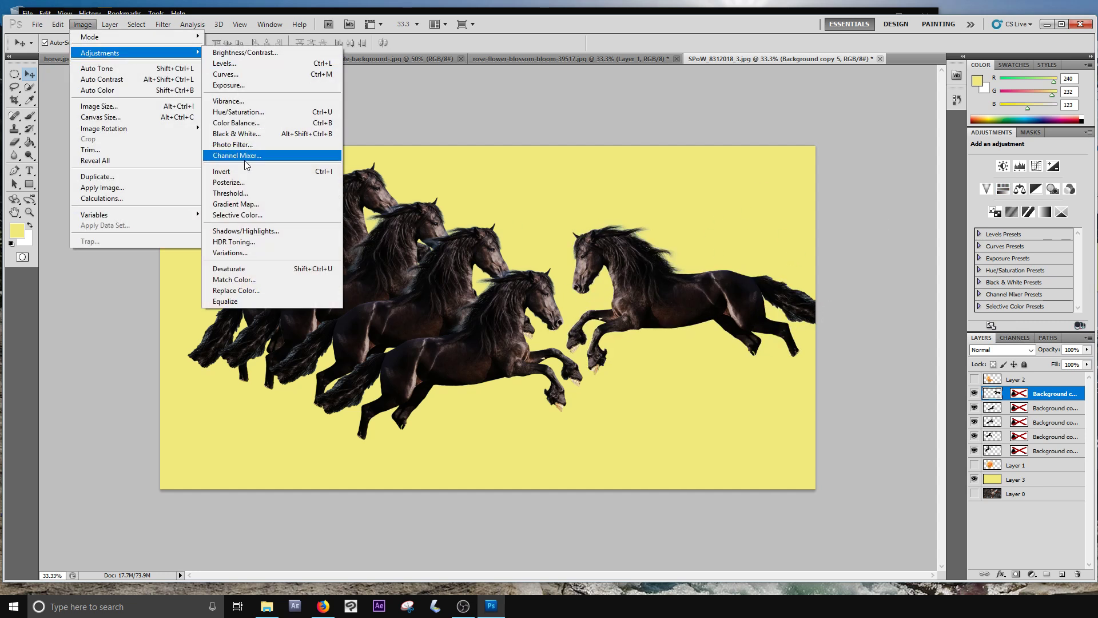
- In the rose image, preview Hue/Saturation on the Layer 1 rose with hue -173 and saturation -26
{"action": "left_click", "coordinate": [512, 58]}
{"action": "left_click_drag", "start_coordinate": [470, 269], "coordinate": [550, 266]}
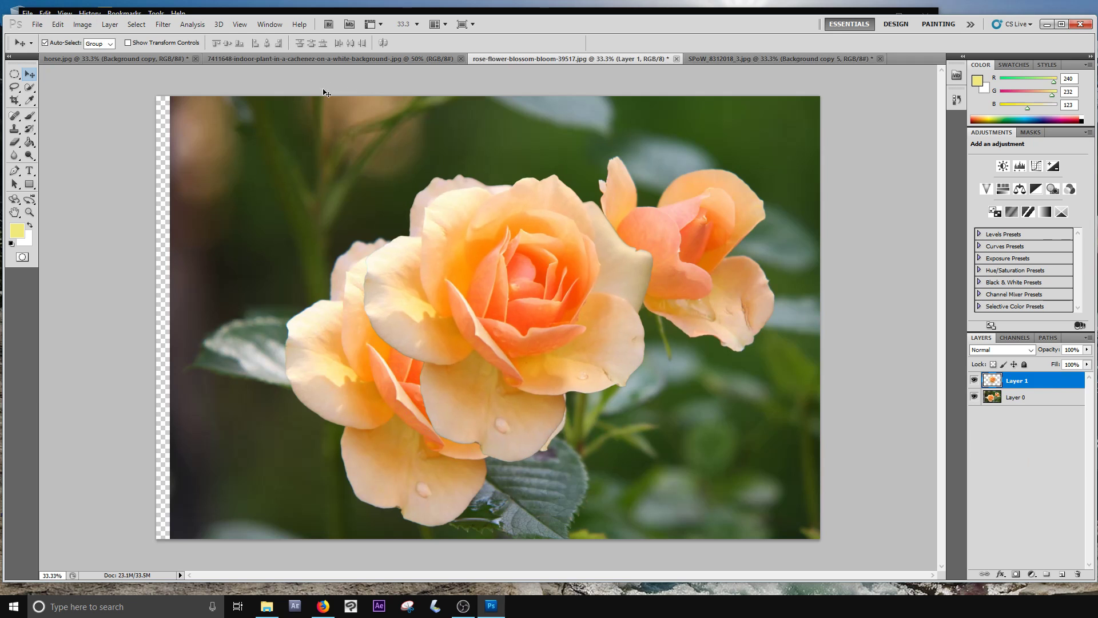
{"action": "left_click", "coordinate": [82, 24]}
{"action": "mouse_move", "coordinate": [102, 53]}
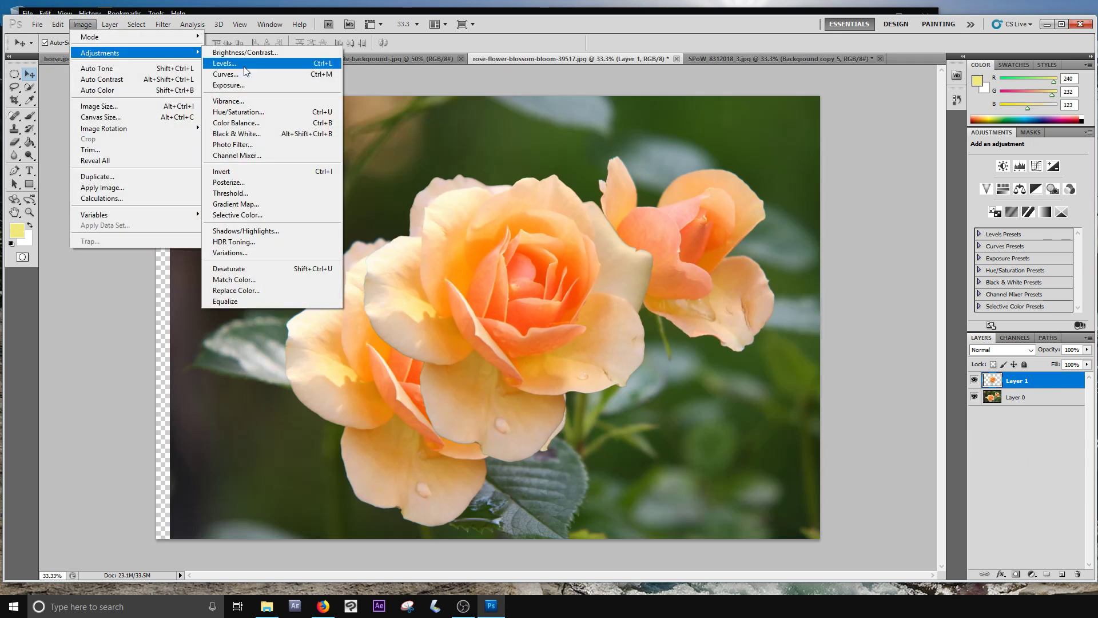
{"action": "left_click", "coordinate": [228, 117]}
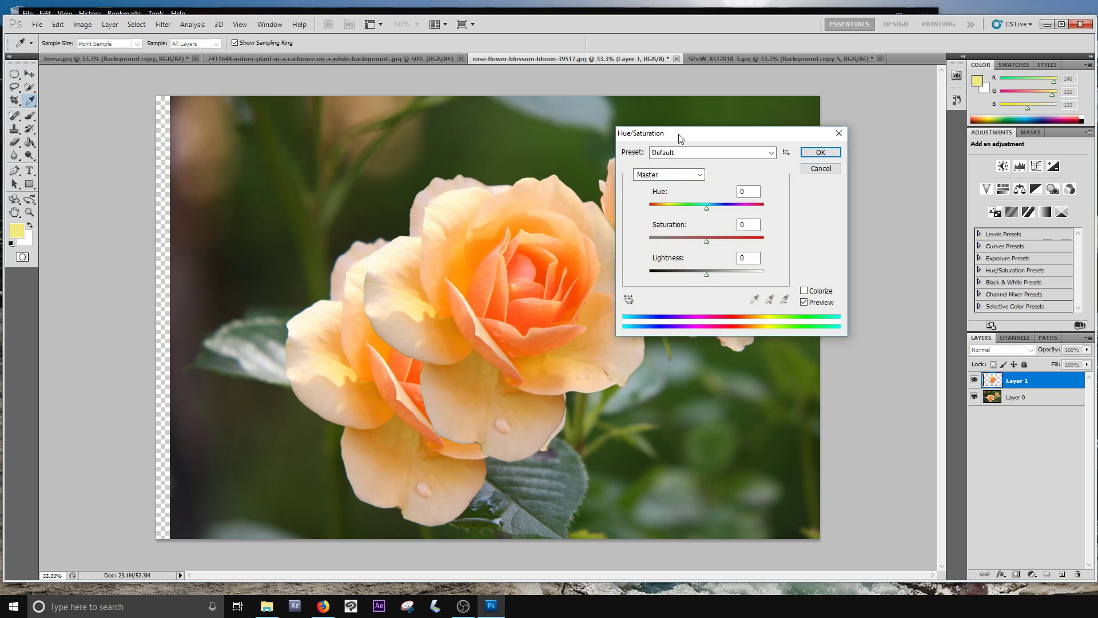
{"action": "left_click_drag", "start_coordinate": [679, 139], "coordinate": [777, 110]}
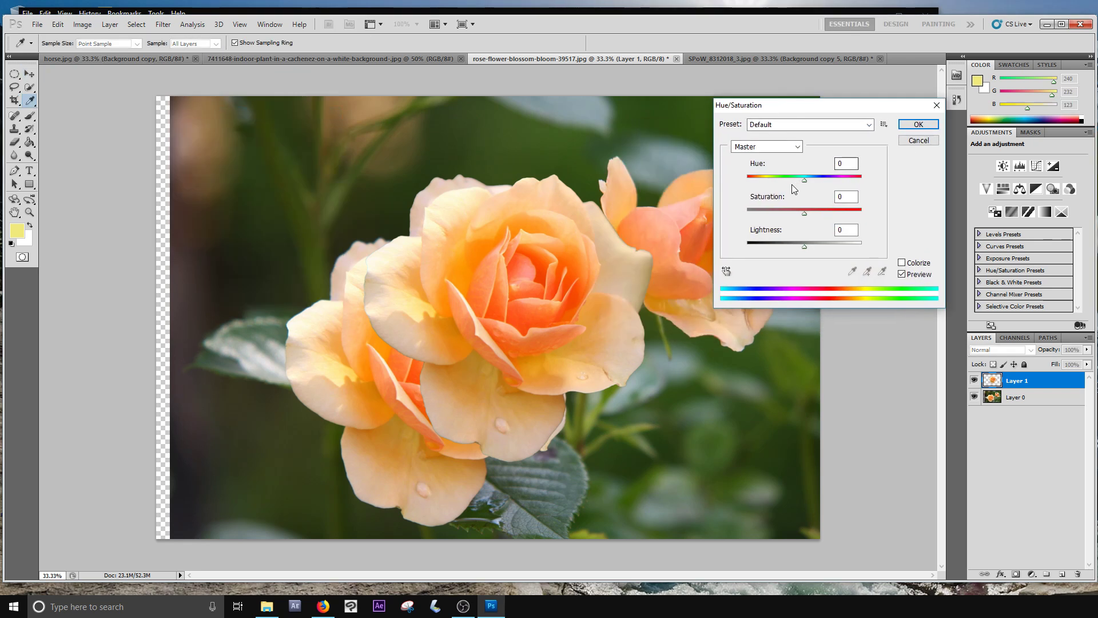
{"action": "left_click_drag", "start_coordinate": [794, 179], "coordinate": [804, 245]}
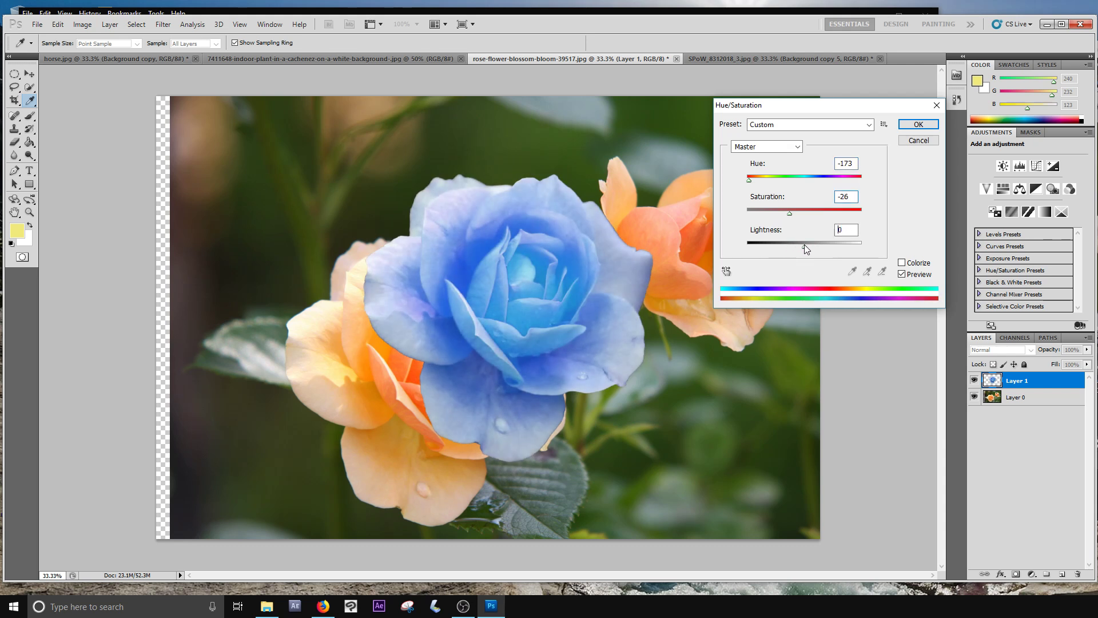
- Preview colorizing the rose with hue 250 and saturation 25, and cancel the Hue/Saturation adjustment
{"action": "left_click", "coordinate": [902, 263]}
{"action": "left_click_drag", "start_coordinate": [767, 180], "coordinate": [828, 188]}
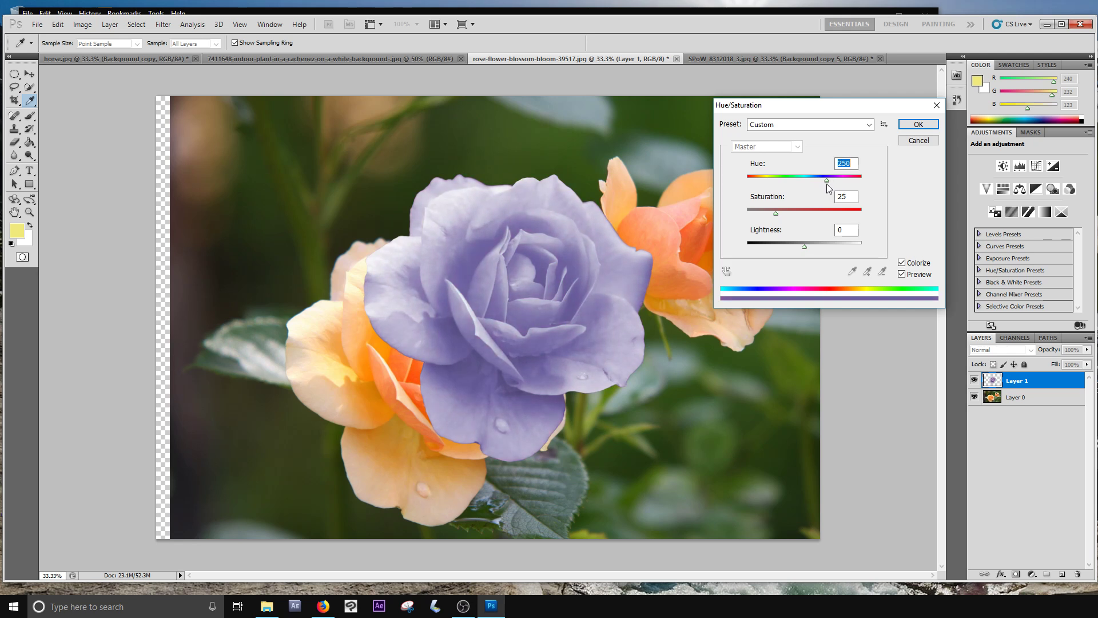
{"action": "left_click", "coordinate": [919, 141]}
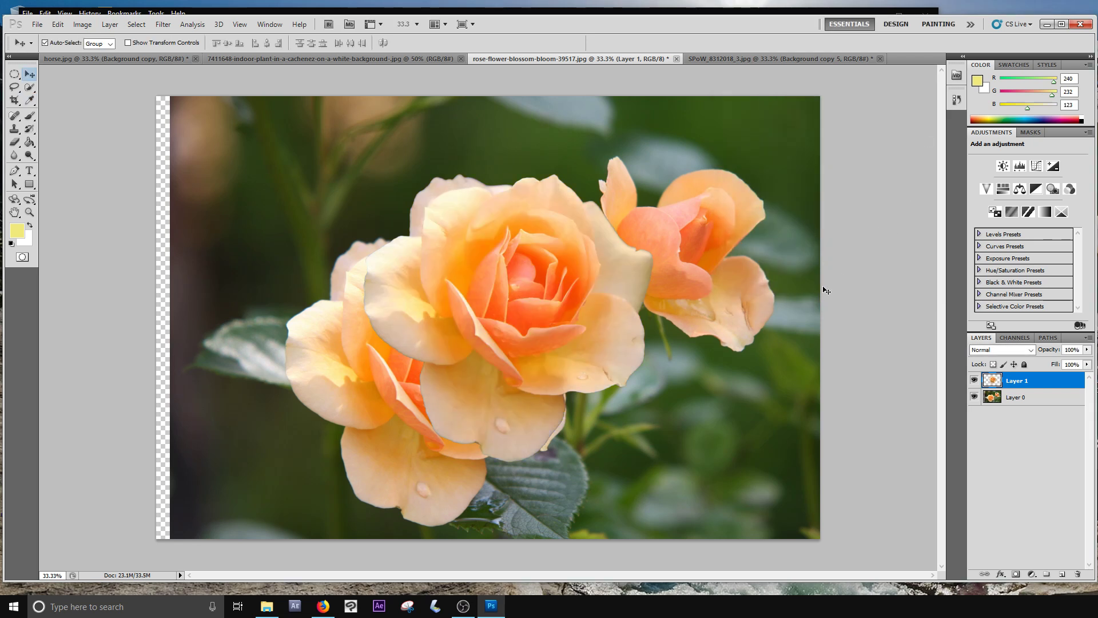
- In the indoor plant image, clear the existing selection and activate the Magic Wand tool
{"action": "left_click", "coordinate": [277, 60]}
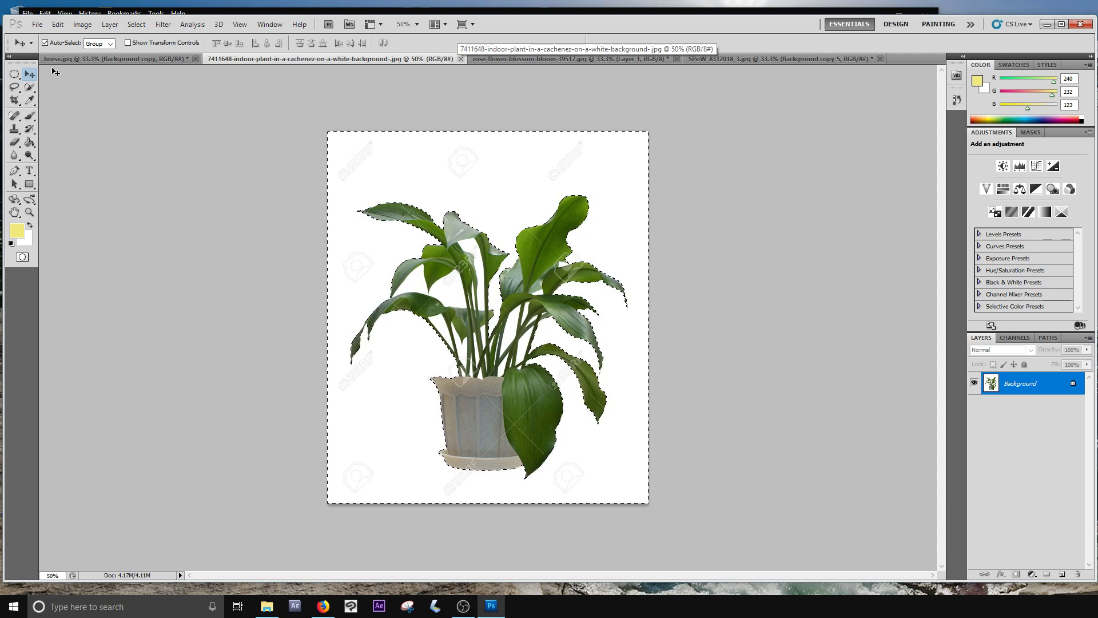
{"action": "key", "text": "w"}
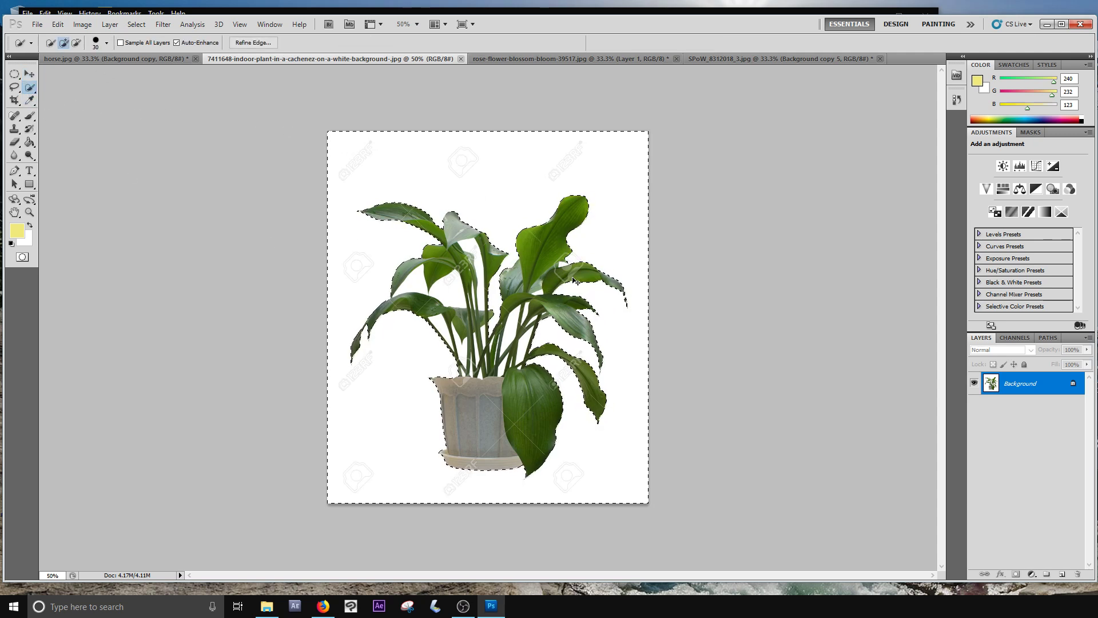
{"action": "key", "text": "ctrl+d"}
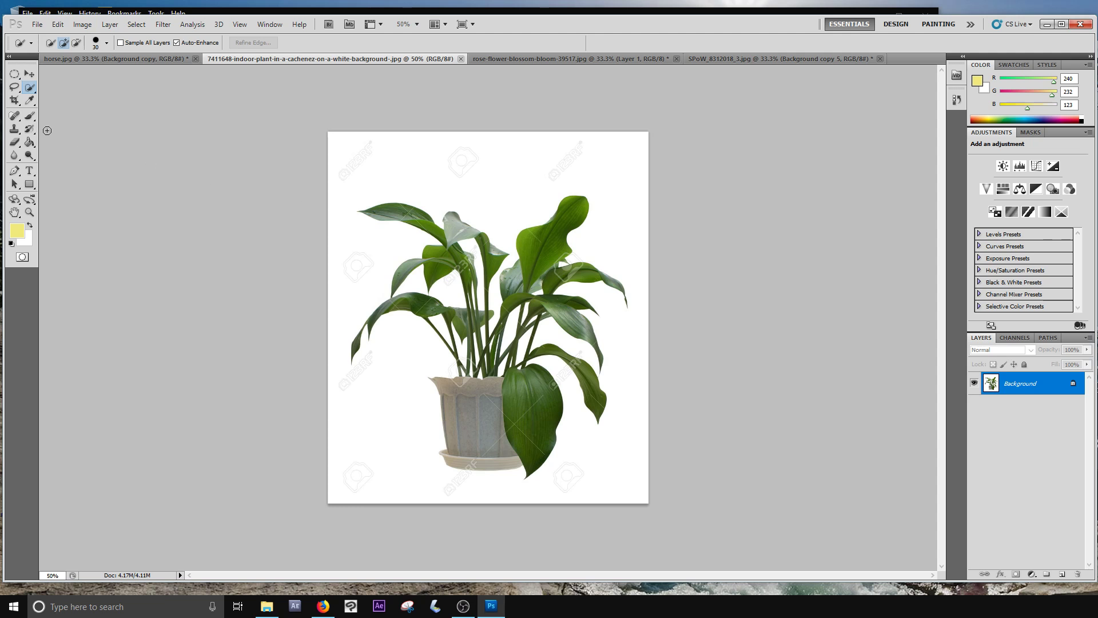
{"action": "right_click", "coordinate": [29, 87]}
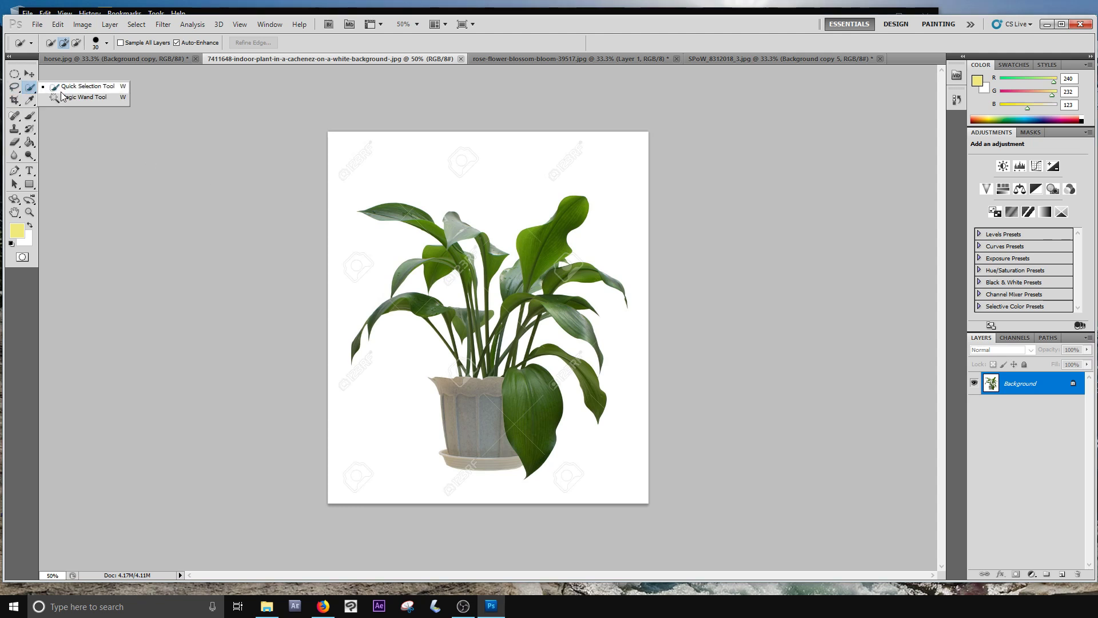
{"action": "left_click", "coordinate": [64, 99]}
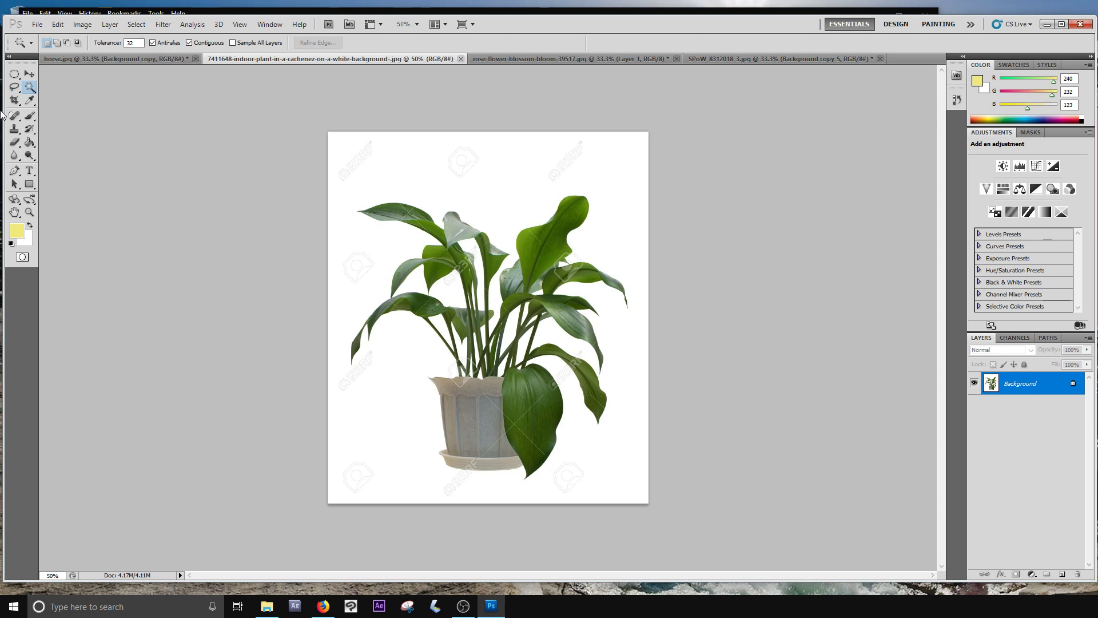
- Start a Color Range selection, sample the plant image's white background and set the fuzziness to 89
{"action": "left_click", "coordinate": [135, 24]}
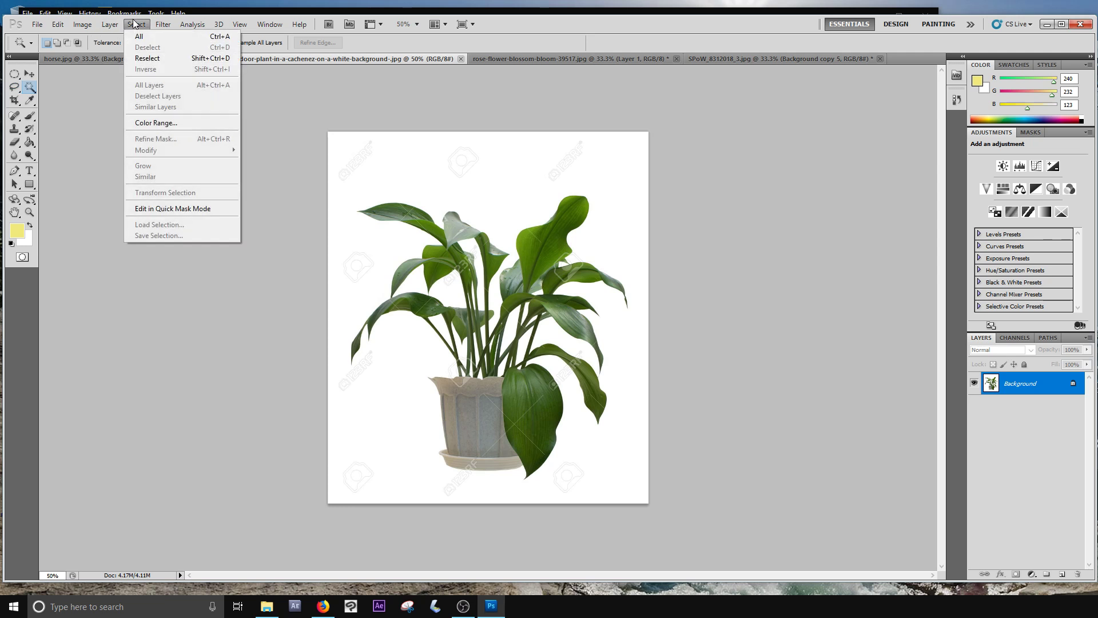
{"action": "left_click", "coordinate": [185, 125]}
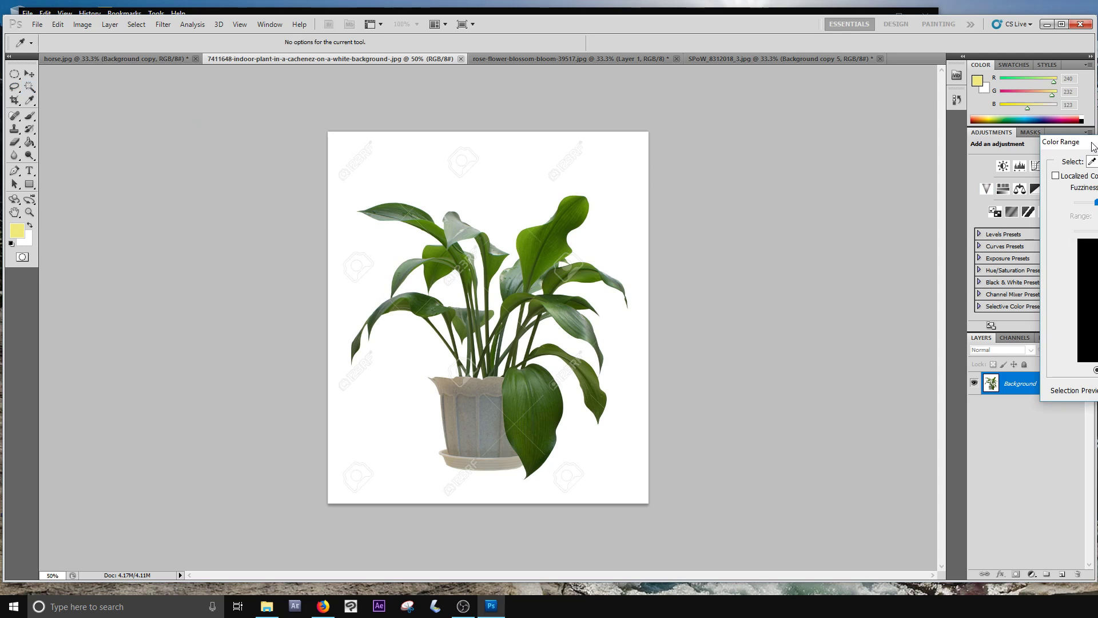
{"action": "left_click_drag", "start_coordinate": [1092, 147], "coordinate": [830, 149]}
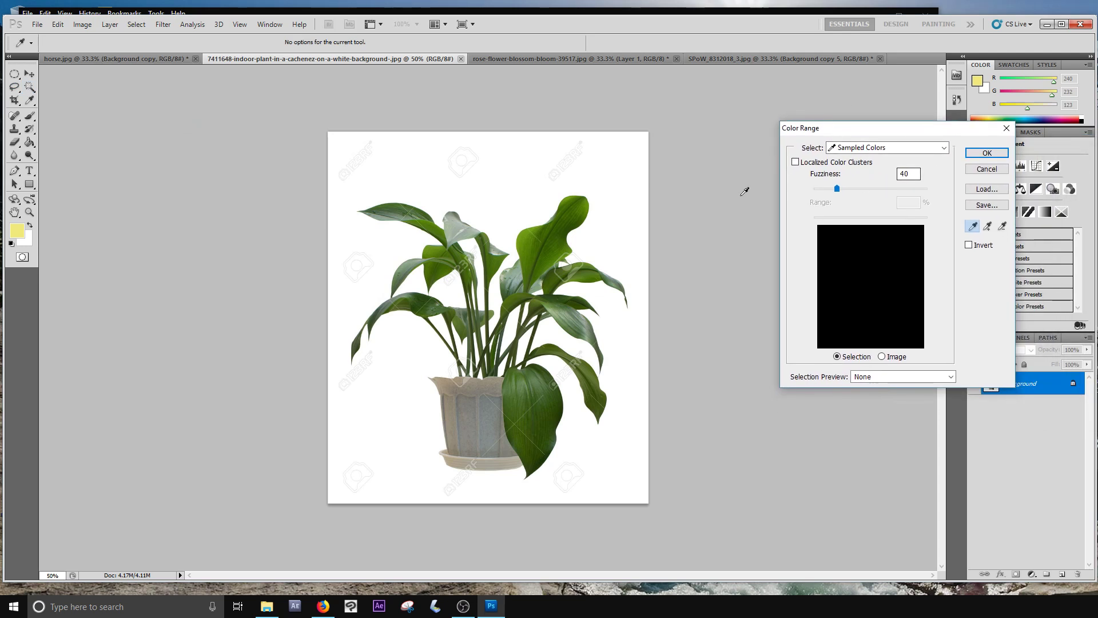
{"action": "left_click", "coordinate": [522, 186]}
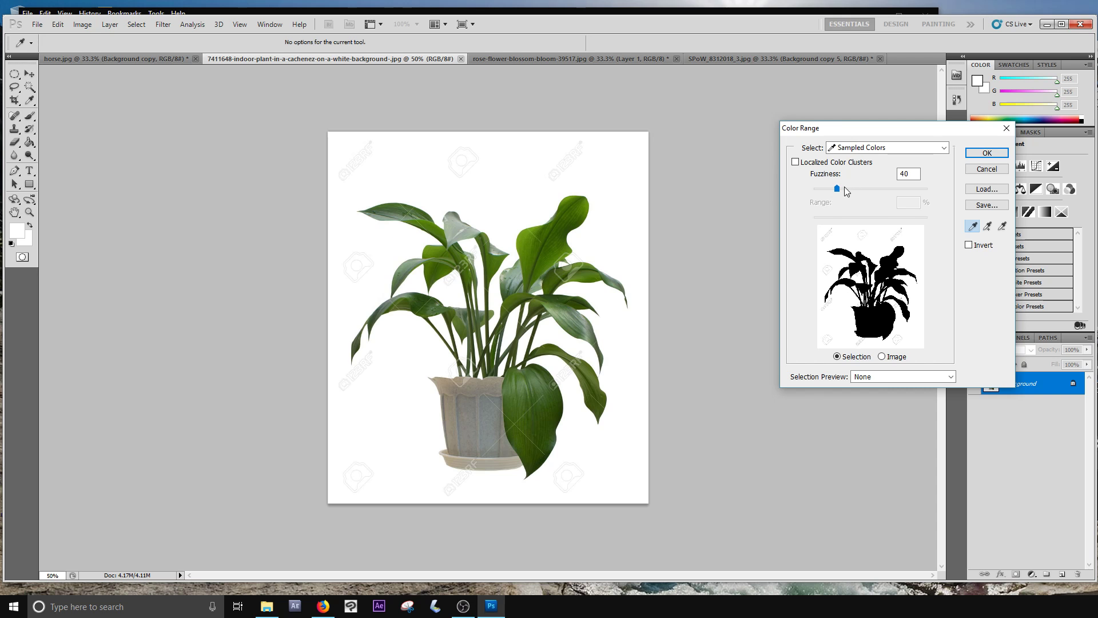
{"action": "mouse_move", "coordinate": [847, 189]}
{"action": "left_mouse_down"}
{"action": "mouse_move", "coordinate": [863, 190]}
{"action": "mouse_move", "coordinate": [841, 190]}
{"action": "left_mouse_up"}
{"action": "left_click_drag", "start_coordinate": [838, 193], "coordinate": [867, 194]}
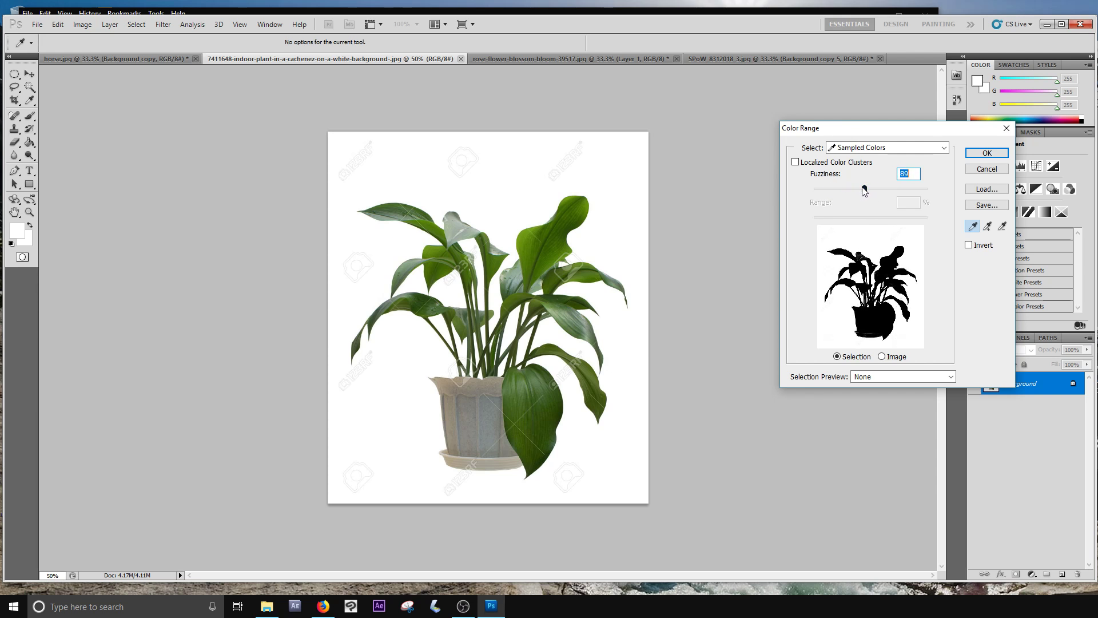
- Subtract the pot and leaf colors from the sampled color range, and apply the selection
{"action": "left_click", "coordinate": [1001, 228]}
{"action": "left_click", "coordinate": [459, 454]}
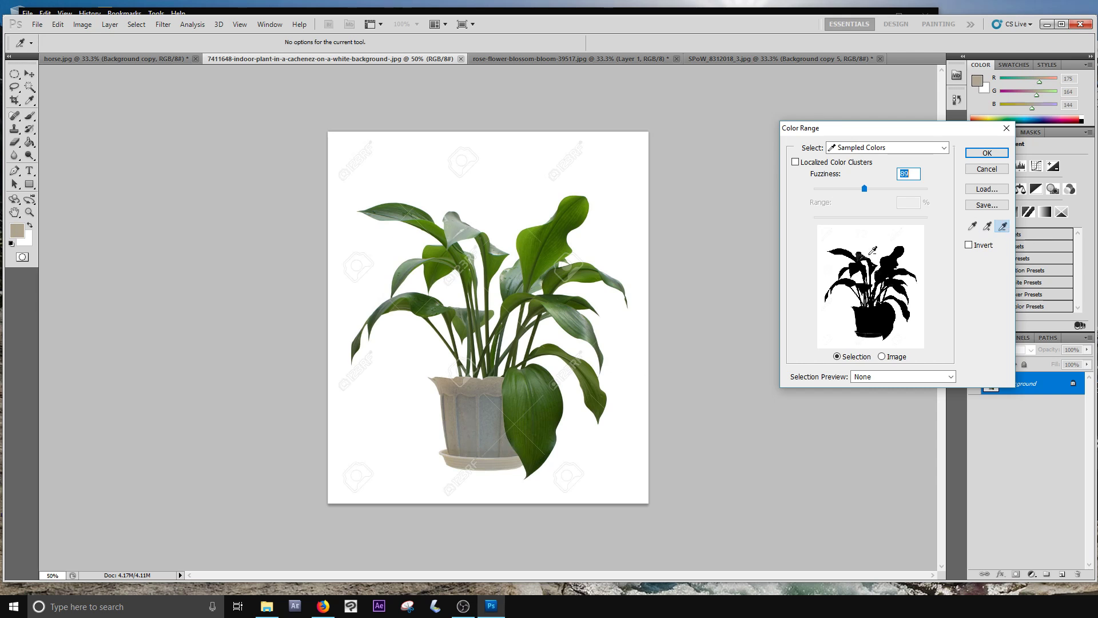
{"action": "left_click", "coordinate": [464, 228]}
{"action": "left_click", "coordinate": [559, 237]}
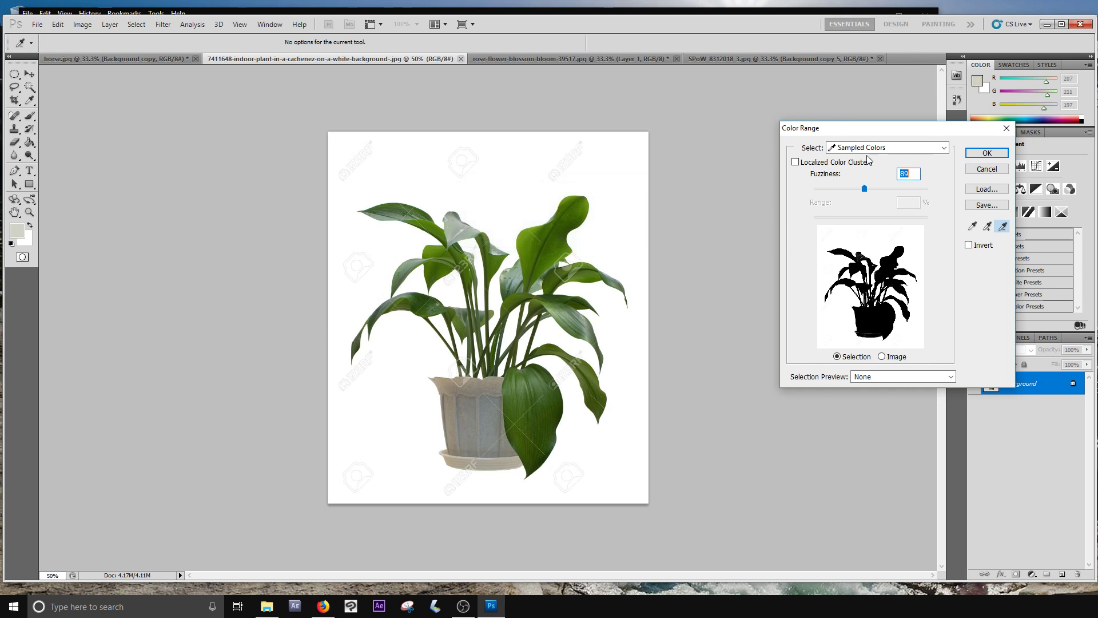
{"action": "left_click_drag", "start_coordinate": [862, 186], "coordinate": [862, 190]}
{"action": "left_click", "coordinate": [986, 152]}
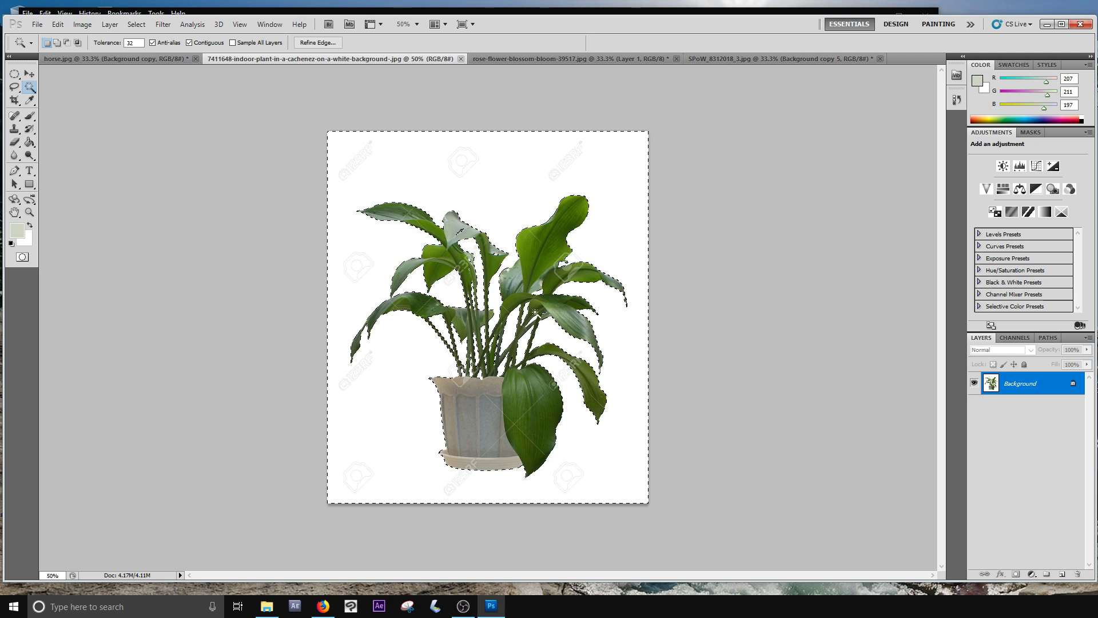
- Invert the background selection so that it covers the plant and its pot
{"action": "left_click", "coordinate": [143, 25]}
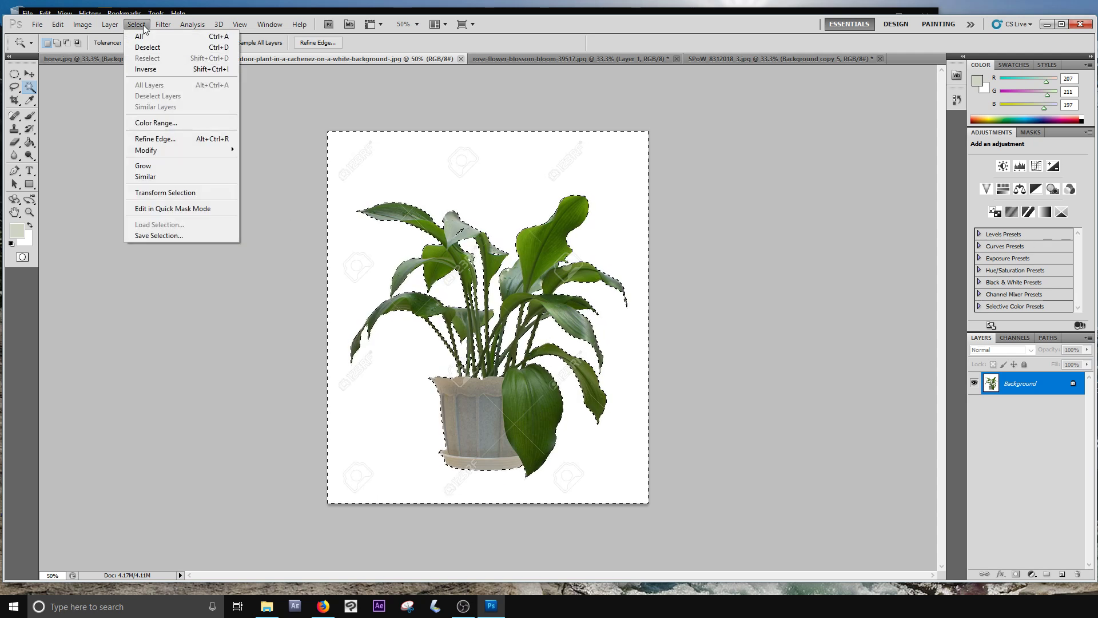
{"action": "mouse_move", "coordinate": [159, 25]}
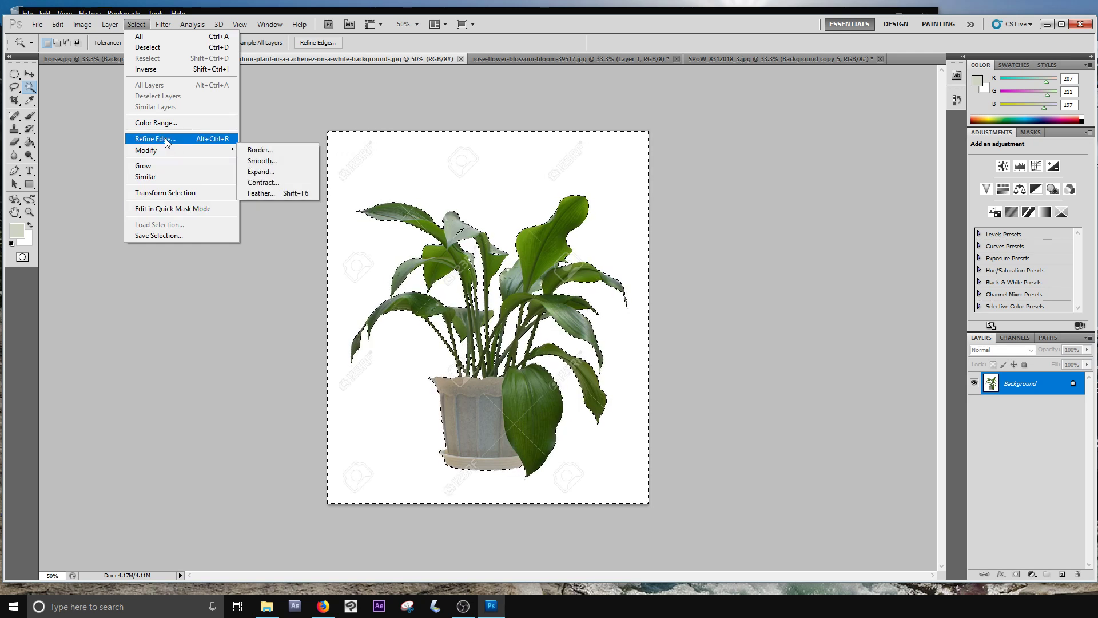
{"action": "left_click", "coordinate": [158, 69]}
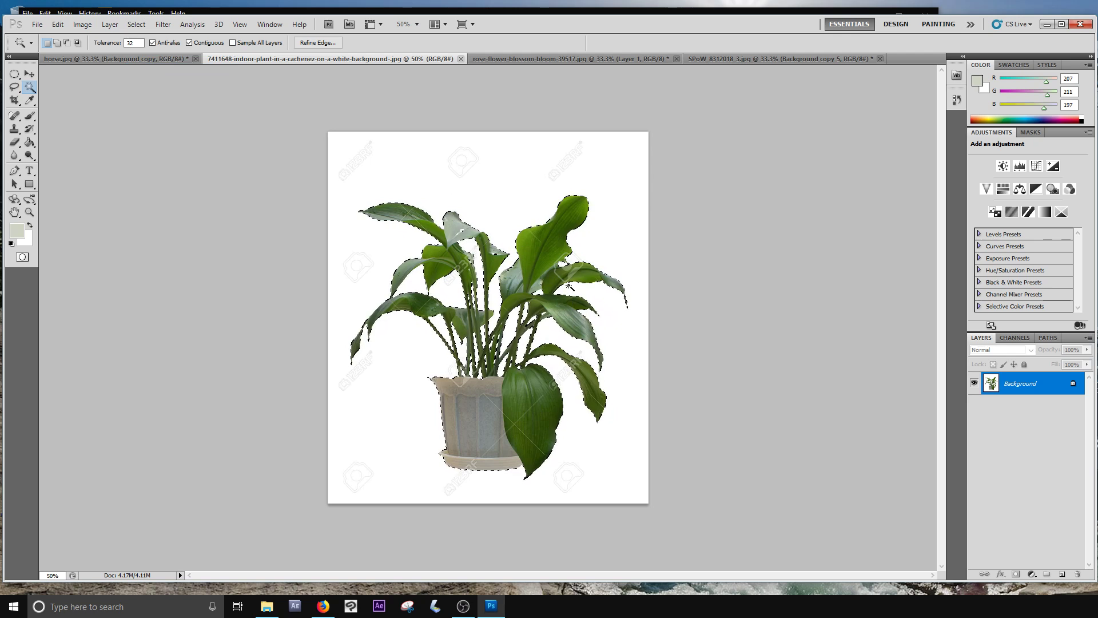
- Open Refine Edge for the plant selection and preview it with the On Black view
{"action": "left_click", "coordinate": [317, 43]}
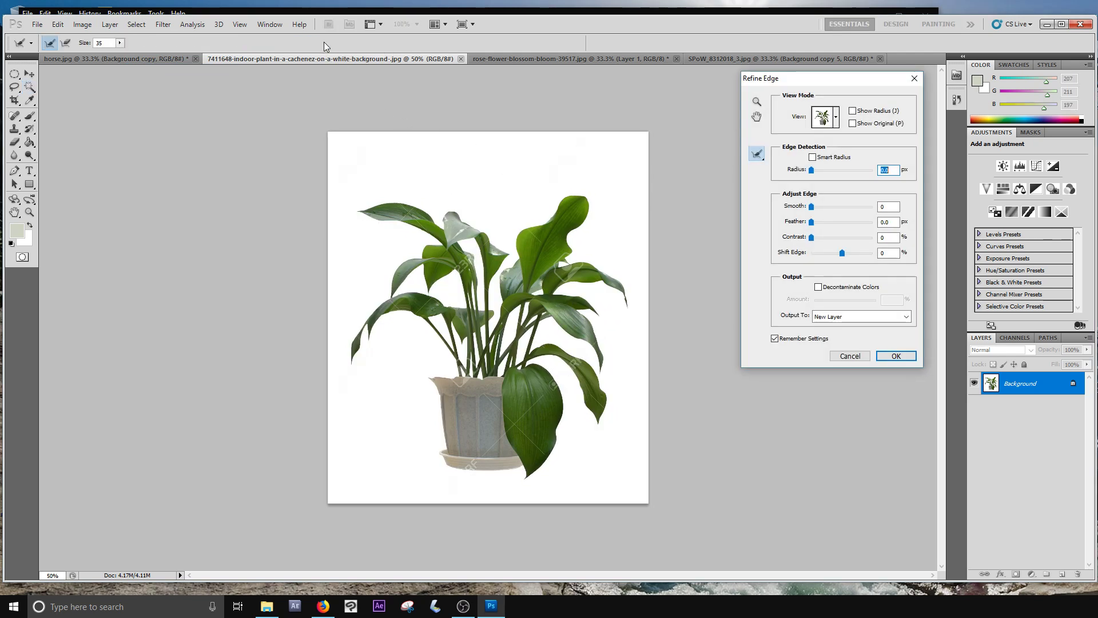
{"action": "left_click", "coordinate": [837, 117]}
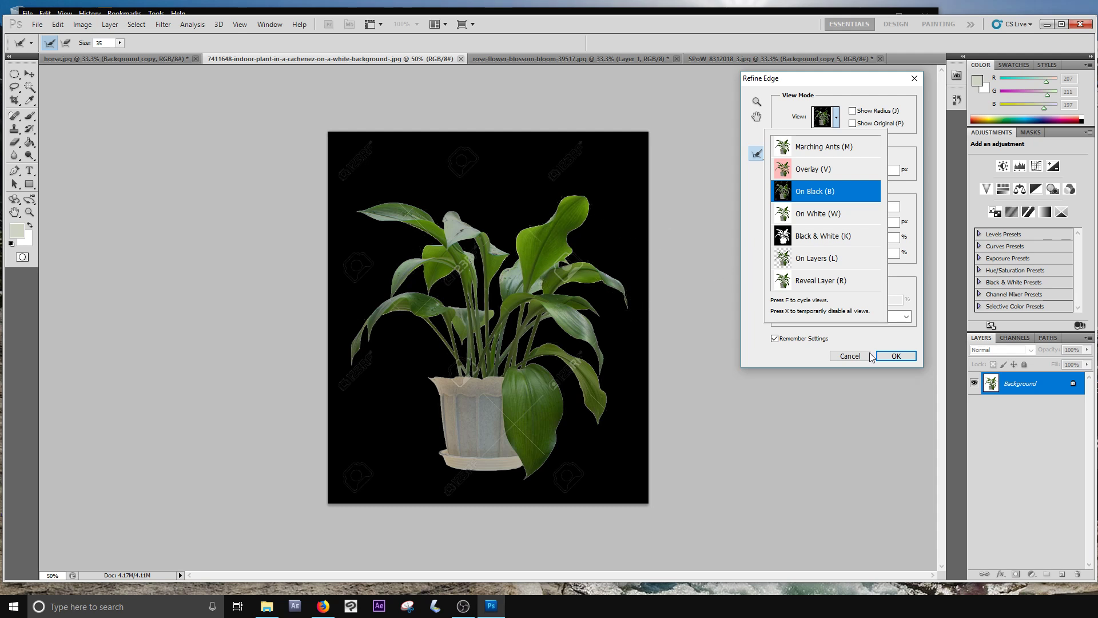
{"action": "left_click", "coordinate": [751, 321]}
- Inspect the leaf edges up close, and set the selection's feather to 1.2 px and shift edge to -8%
{"action": "key", "text": "ctrl+plus"}
{"action": "key", "text": "ctrl+plus"}
{"action": "key", "text": "ctrl+plus"}
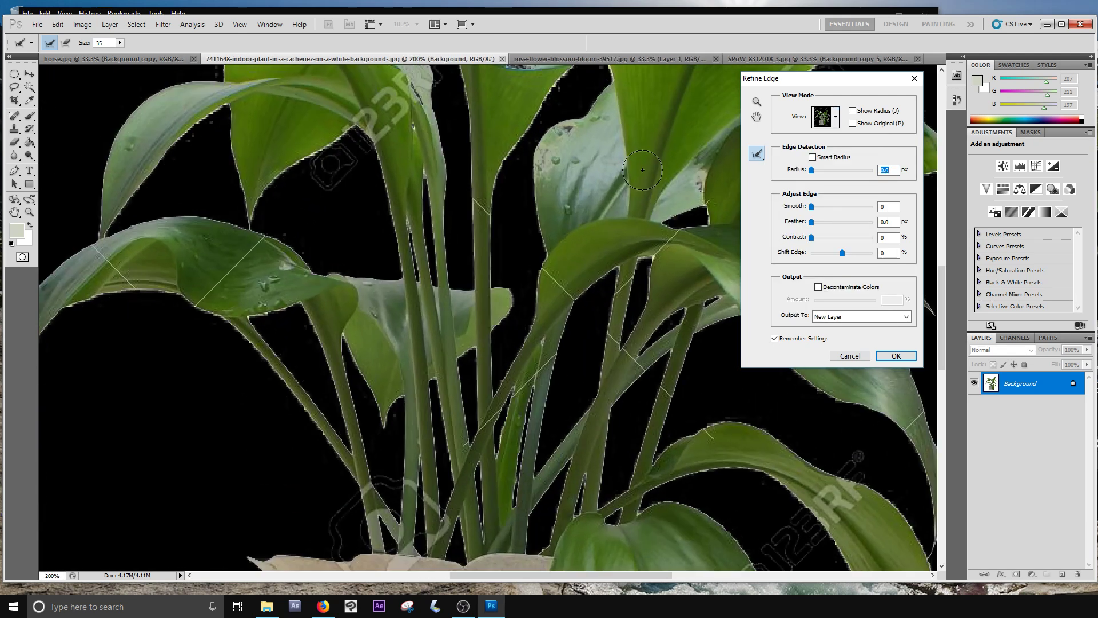
{"action": "left_click_drag", "start_coordinate": [655, 205], "coordinate": [404, 419]}
{"action": "left_click_drag", "start_coordinate": [649, 142], "coordinate": [595, 240]}
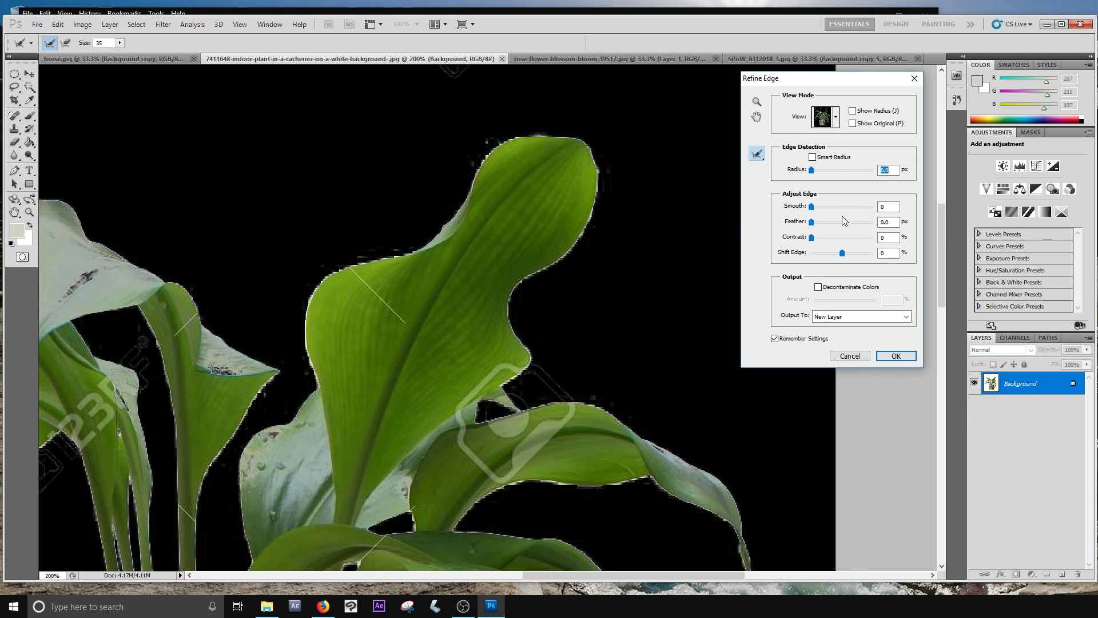
{"action": "left_click_drag", "start_coordinate": [816, 227], "coordinate": [818, 228]}
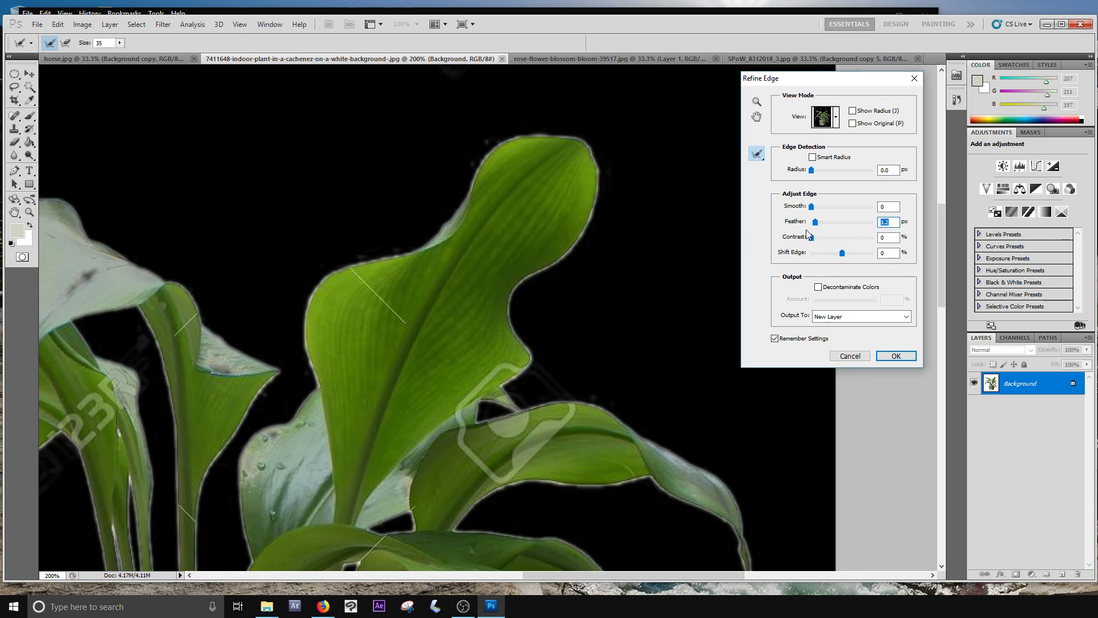
{"action": "left_click", "coordinate": [835, 254]}
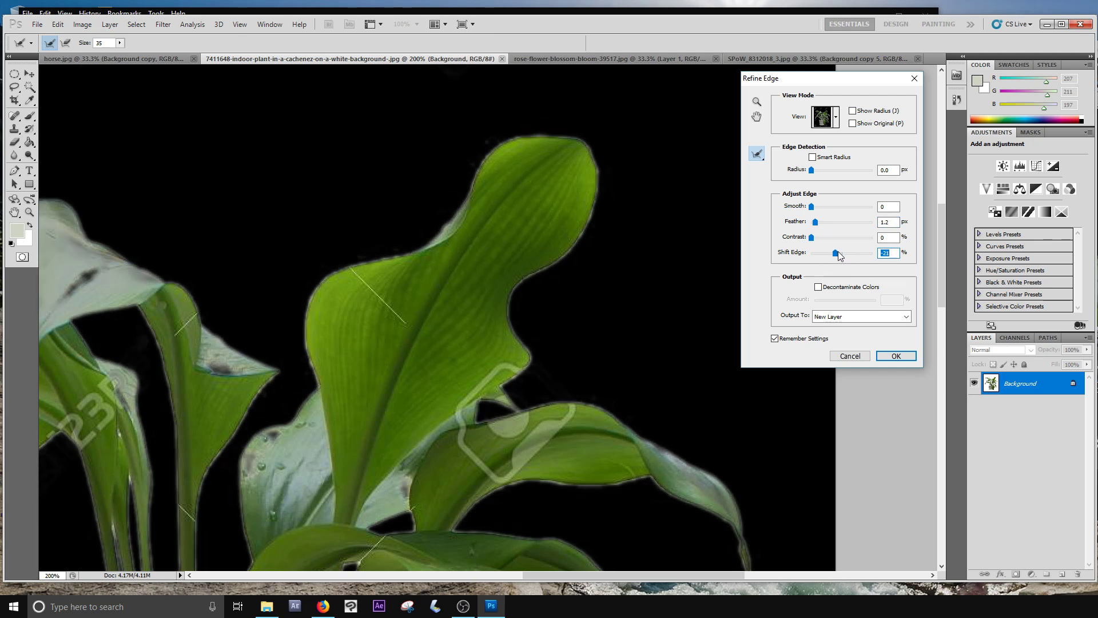
{"action": "left_click_drag", "start_coordinate": [840, 256], "coordinate": [840, 257]}
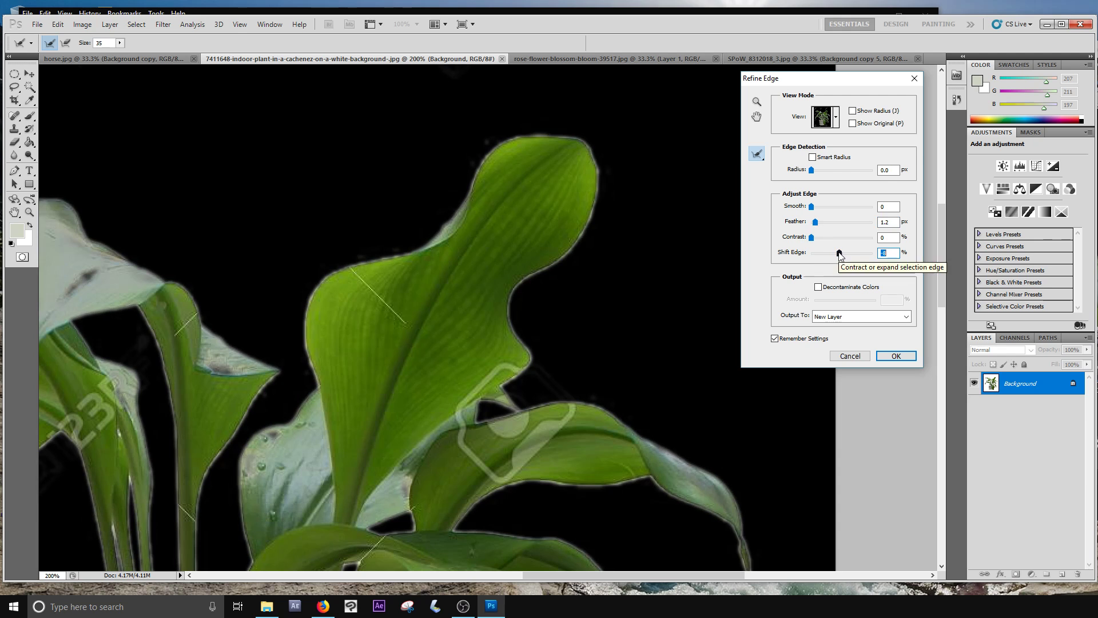
- Brush the Refine Radius tool along the edges of the drooping leaf beside the large upright leaf
{"action": "mouse_move", "coordinate": [590, 406]}
{"action": "left_mouse_down"}
{"action": "mouse_move", "coordinate": [659, 429]}
{"action": "mouse_move", "coordinate": [716, 472]}
{"action": "left_mouse_up"}
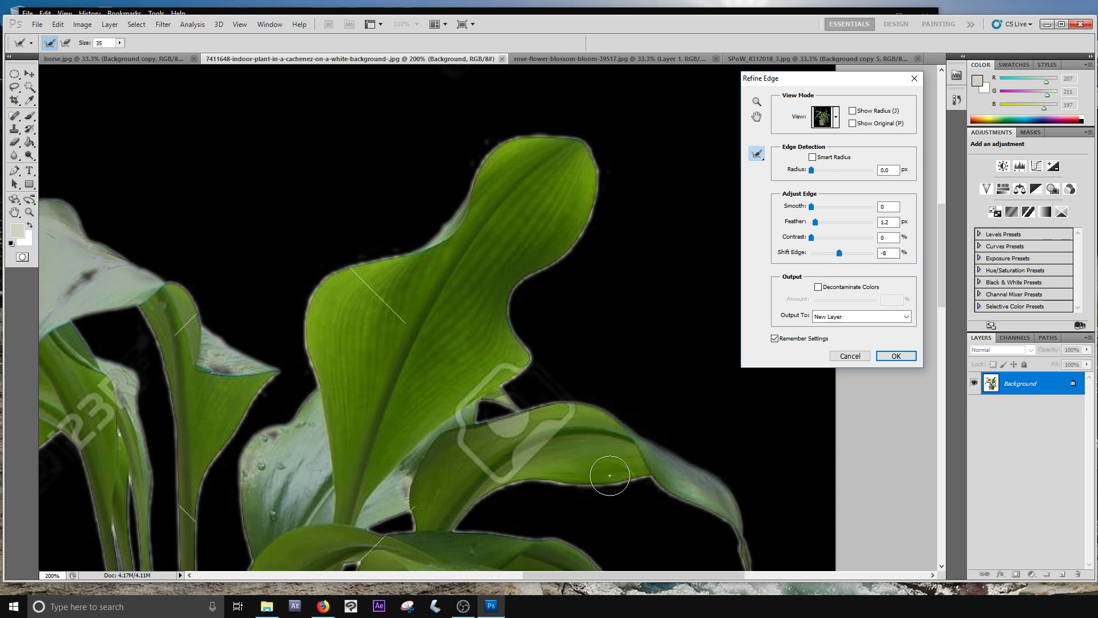
{"action": "mouse_move", "coordinate": [610, 476]}
{"action": "left_mouse_down"}
{"action": "mouse_move", "coordinate": [650, 470]}
{"action": "mouse_move", "coordinate": [656, 490]}
{"action": "mouse_move", "coordinate": [693, 511]}
{"action": "left_mouse_up"}
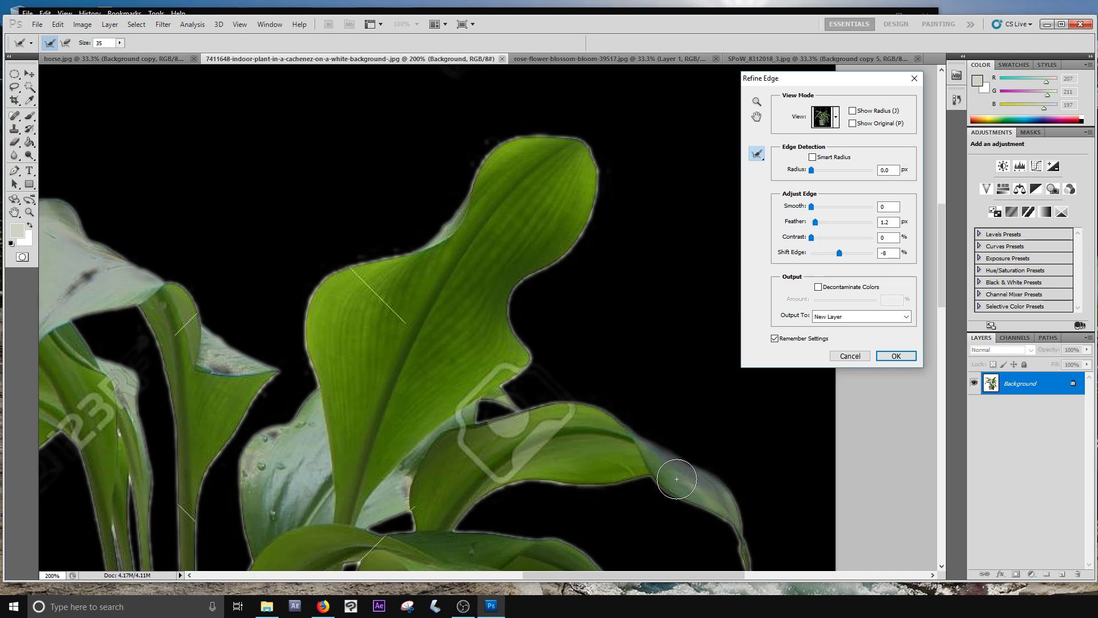
{"action": "left_click_drag", "start_coordinate": [680, 476], "coordinate": [722, 491]}
- Restore the drooping leaf's original edge by painting over the brushed areas with the Erase Refinements tool
{"action": "left_click_drag", "start_coordinate": [763, 152], "coordinate": [800, 165]}
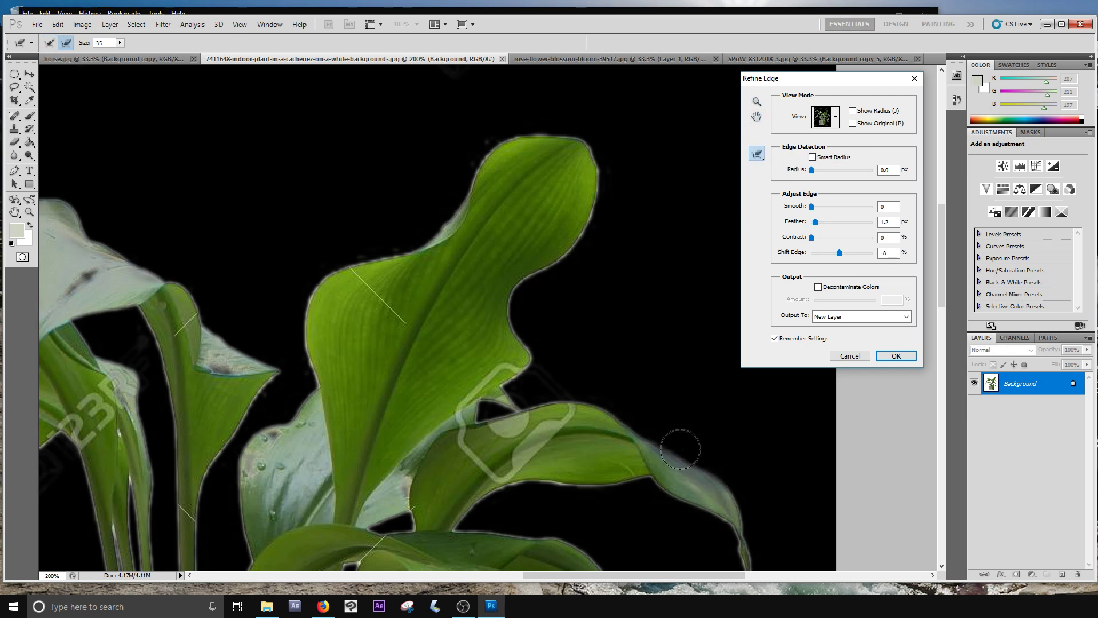
{"action": "left_click_drag", "start_coordinate": [634, 452], "coordinate": [703, 478]}
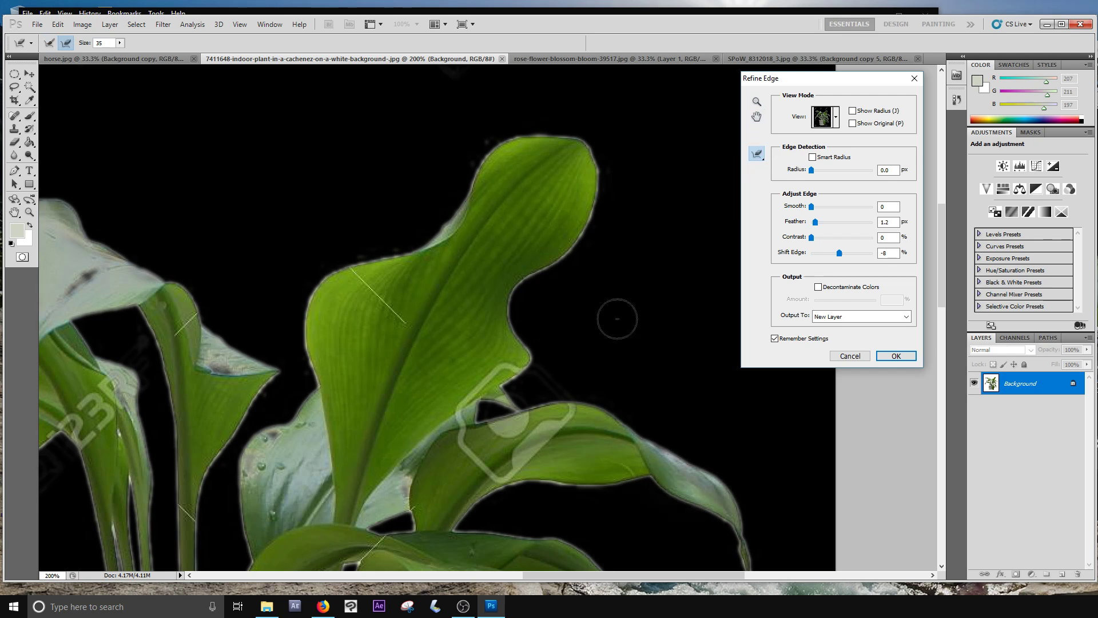
{"action": "left_click_drag", "start_coordinate": [618, 430], "coordinate": [576, 408]}
{"action": "left_click_drag", "start_coordinate": [571, 479], "coordinate": [652, 477]}
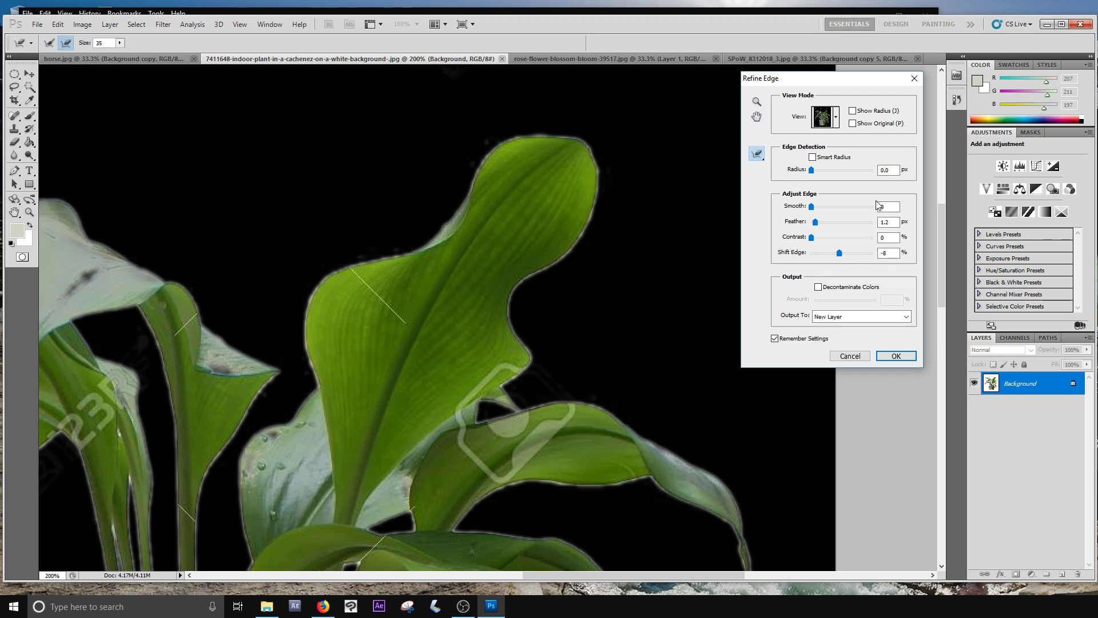
- Fine-tune the shift edge and output the refined plant selection to a new layer
{"action": "left_click", "coordinate": [839, 253]}
{"action": "left_click_drag", "start_coordinate": [835, 256], "coordinate": [843, 257]}
{"action": "left_click", "coordinate": [895, 361]}
- Move the plant cut-out into the SPoW_8312018_3.jpg collage, placing it in front of the left horse group
{"action": "key", "text": "ctrl+0"}
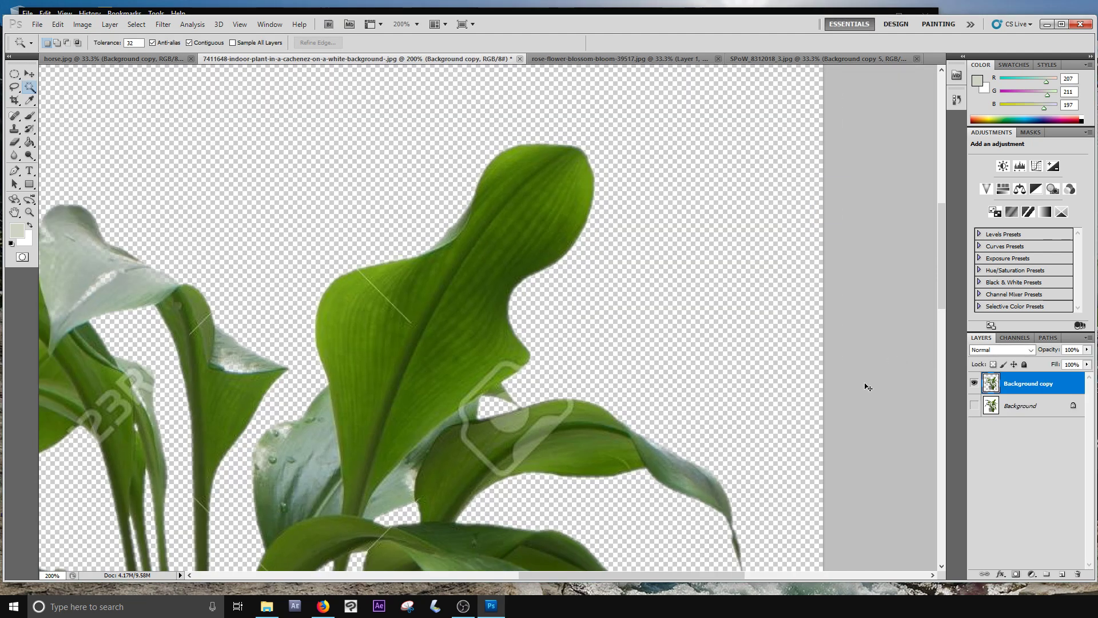
{"action": "left_click", "coordinate": [29, 73]}
{"action": "left_click_drag", "start_coordinate": [562, 240], "coordinate": [422, 370]}
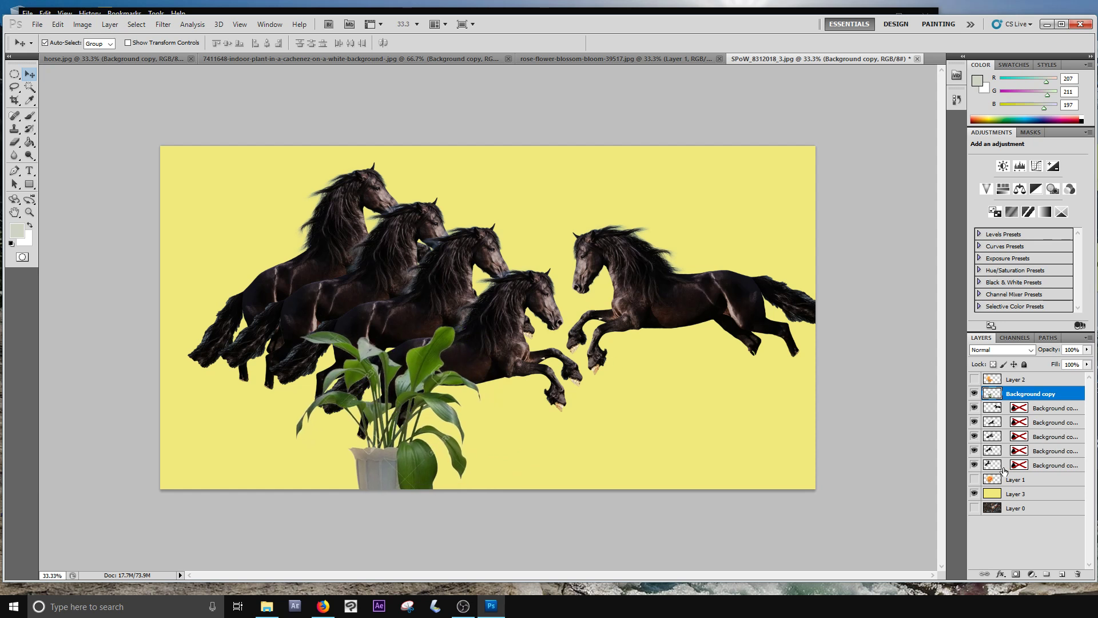
- Show the flower layers Layer 1 and Layer 2, and hide the four upper horse layers
{"action": "left_click", "coordinate": [974, 479]}
{"action": "left_click", "coordinate": [974, 380]}
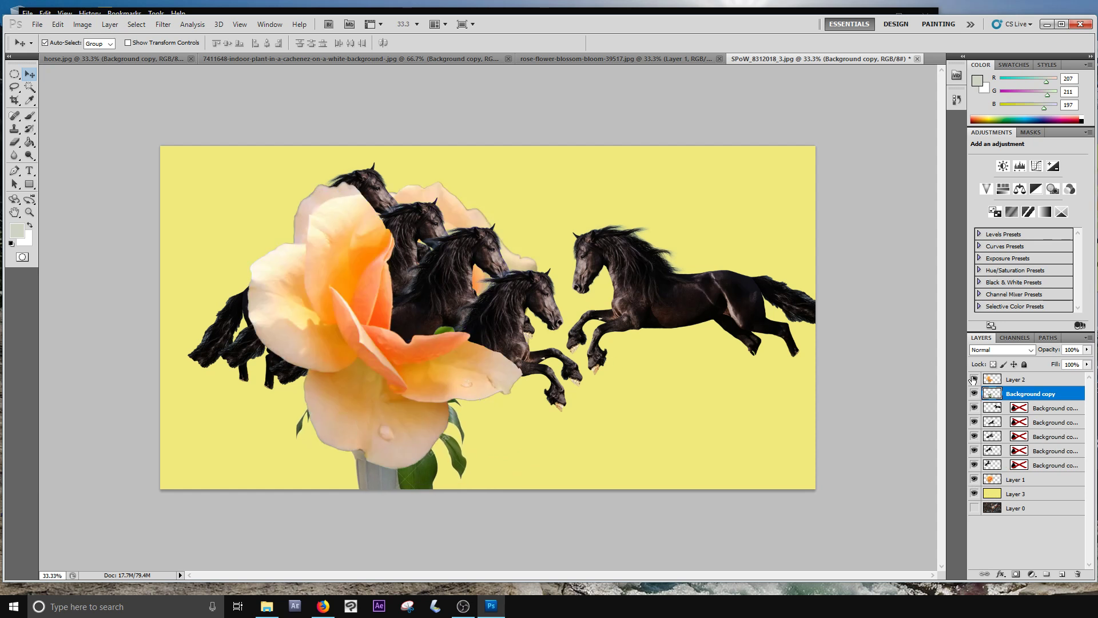
{"action": "left_click", "coordinate": [974, 408]}
{"action": "left_click", "coordinate": [974, 422]}
{"action": "left_click", "coordinate": [974, 437]}
{"action": "left_click", "coordinate": [974, 451]}
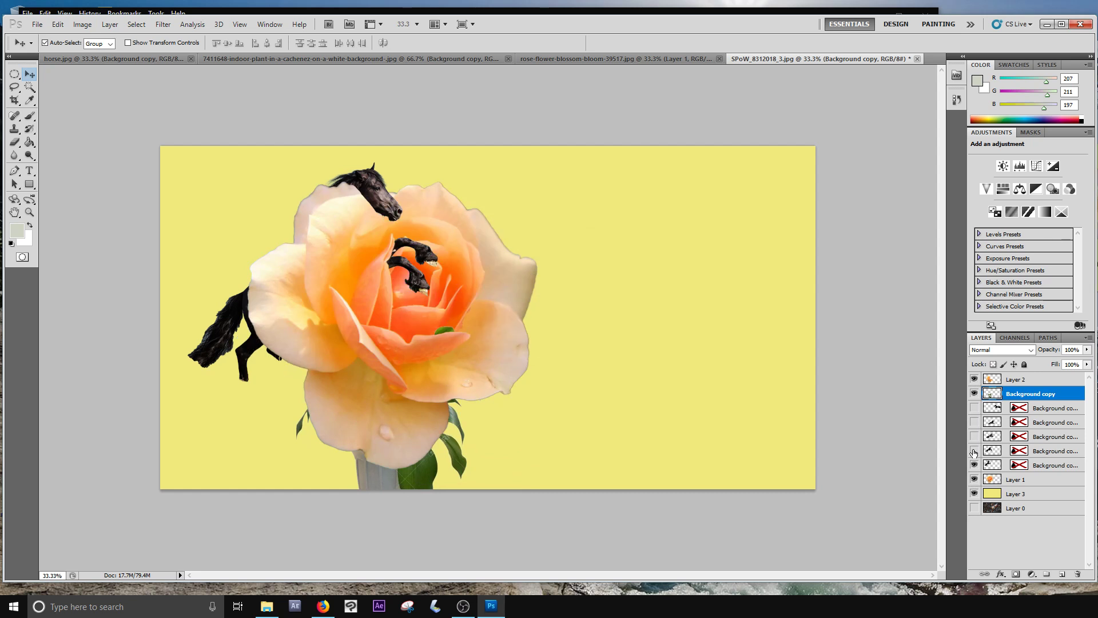
- Enable the layer mask on the remaining horse and move the horse so it rises from the flower's center
{"action": "left_click", "coordinate": [1004, 465]}
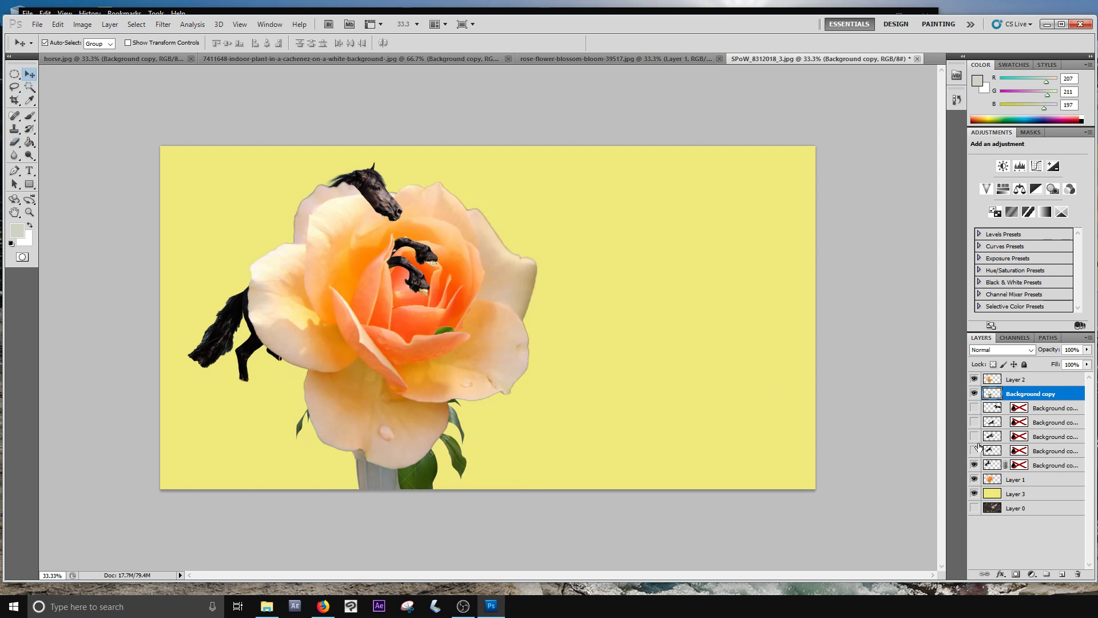
{"action": "right_click", "coordinate": [1019, 465]}
{"action": "left_click", "coordinate": [1064, 471]}
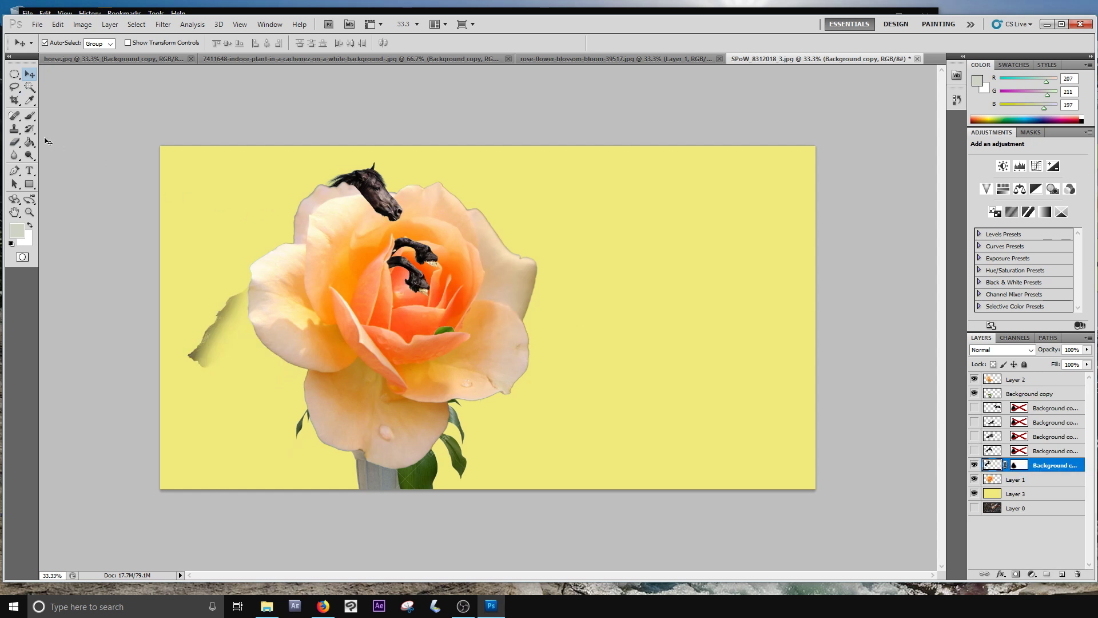
{"action": "left_click_drag", "start_coordinate": [389, 191], "coordinate": [470, 239]}
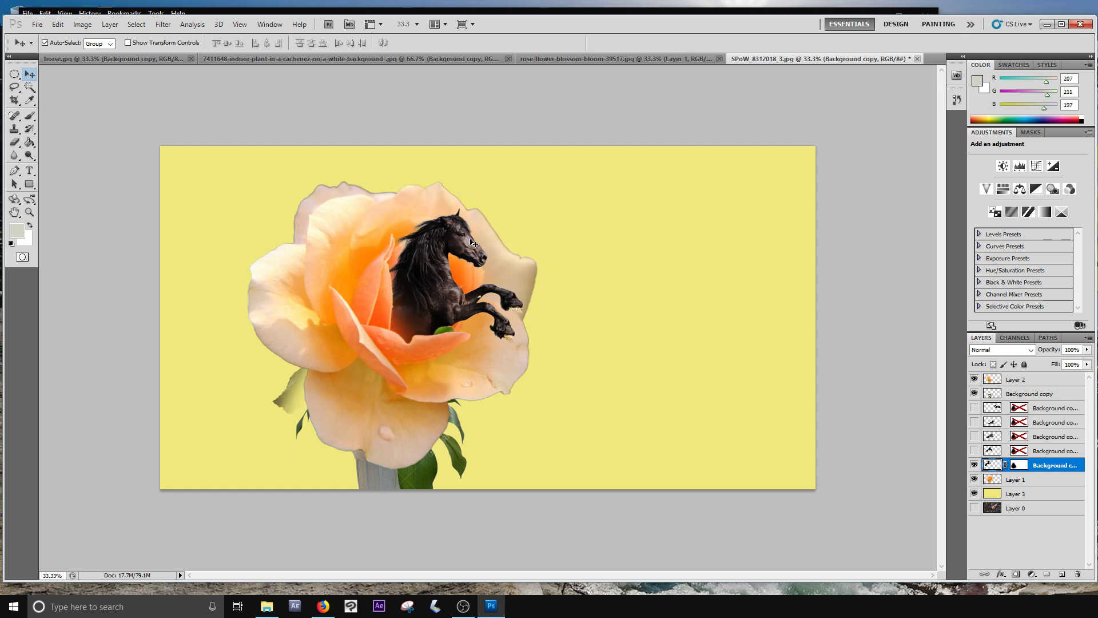
- Move the plant layer above Layer 2 and place the plant in front of the flower's lower-left petals
{"action": "left_click_drag", "start_coordinate": [1018, 396], "coordinate": [1018, 379]}
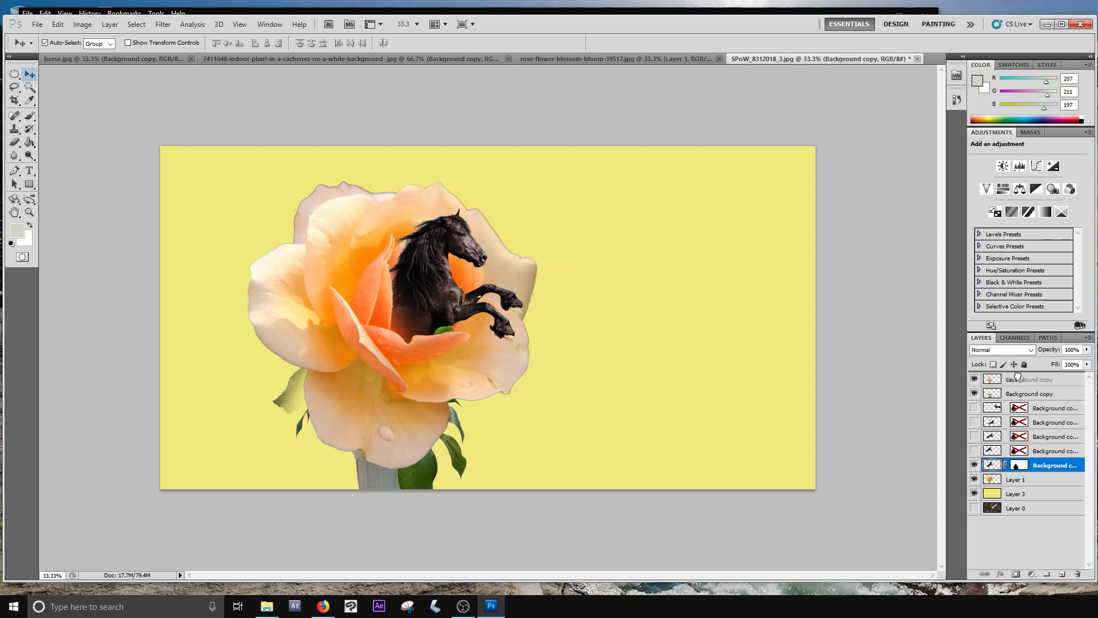
{"action": "left_click_drag", "start_coordinate": [422, 367], "coordinate": [350, 376]}
{"action": "left_click", "coordinate": [1020, 466]}
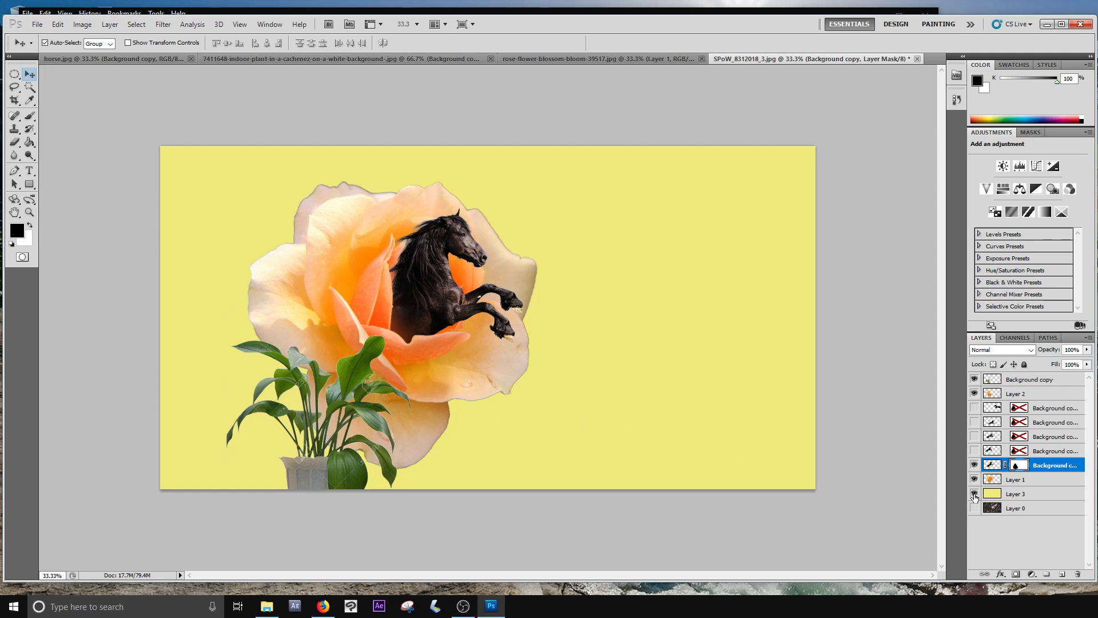
- Show the starfield Layer 0 and move it above the yellow Layer 3
{"action": "left_click", "coordinate": [974, 507]}
{"action": "left_click_drag", "start_coordinate": [995, 508], "coordinate": [998, 492]}
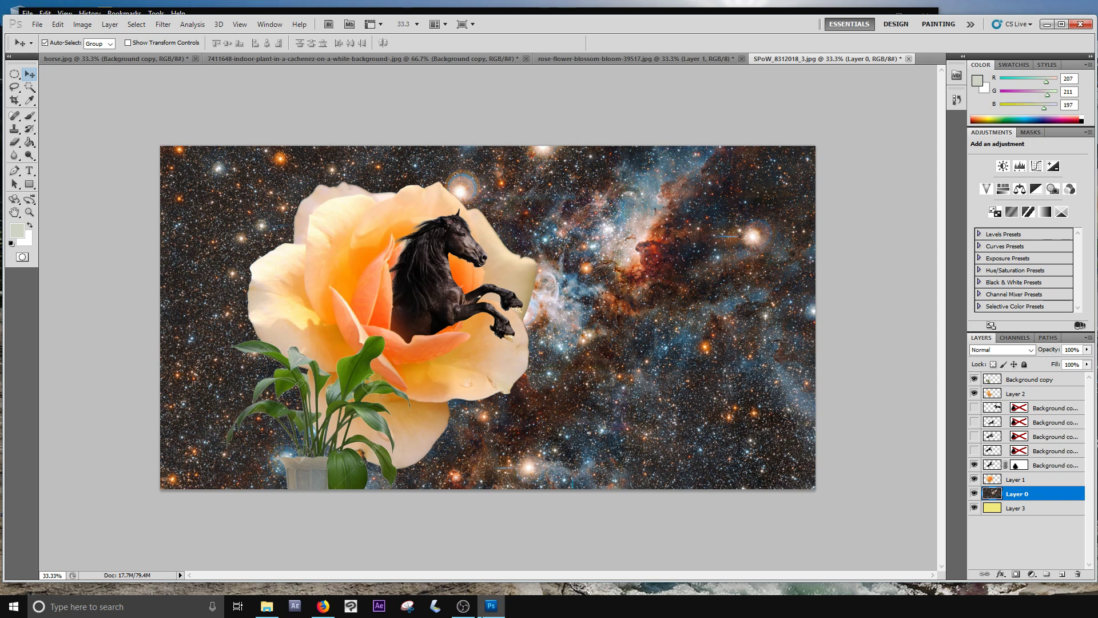
- Switch to Firefox and run a Google image search for "silhouette"
{"action": "left_click", "coordinate": [324, 606]}
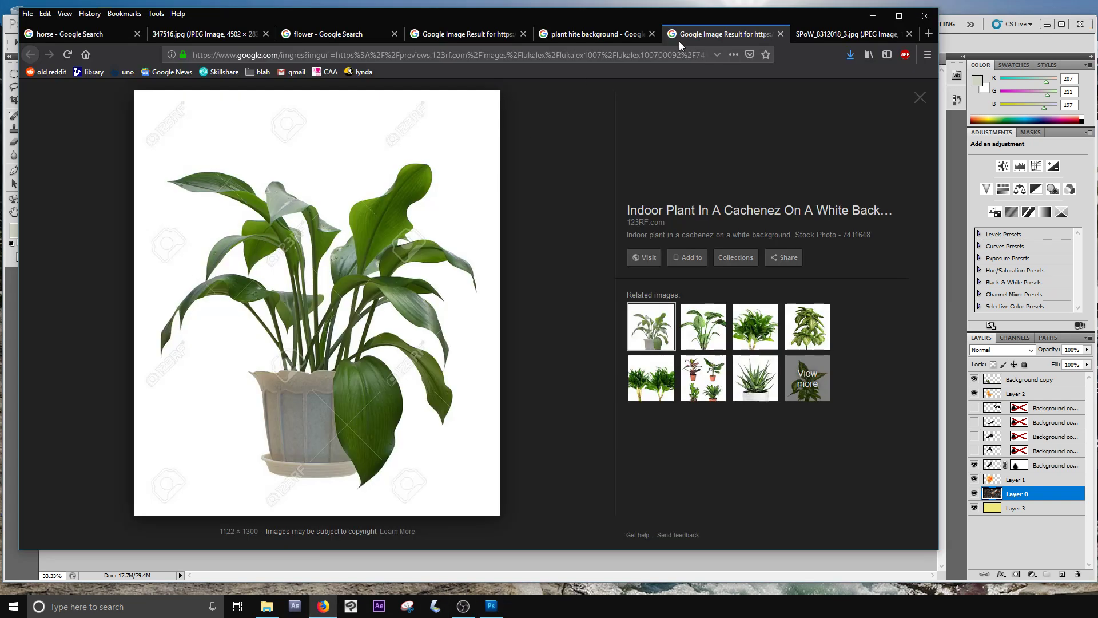
{"action": "left_click", "coordinate": [803, 36]}
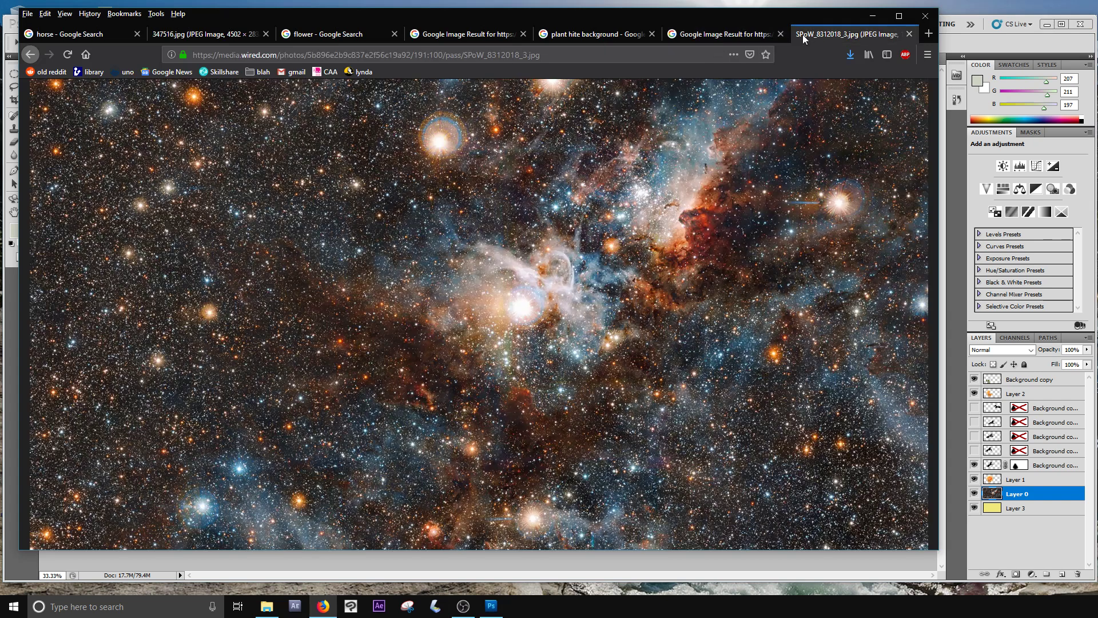
{"action": "left_click", "coordinate": [547, 57]}
{"action": "type", "text": "s"}
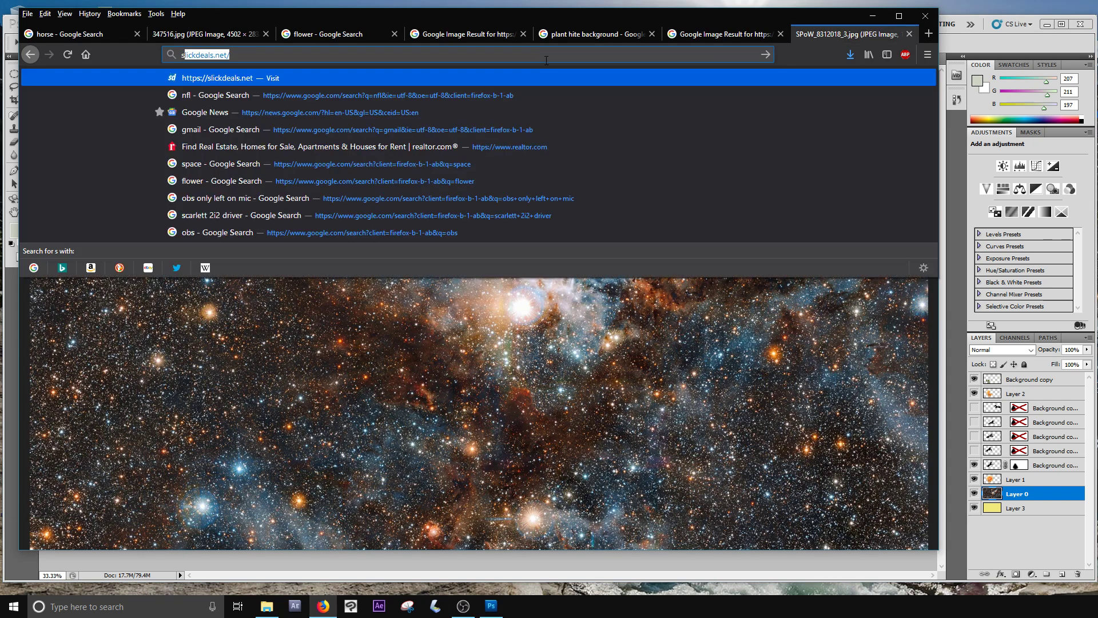
{"action": "type", "text": "il"}
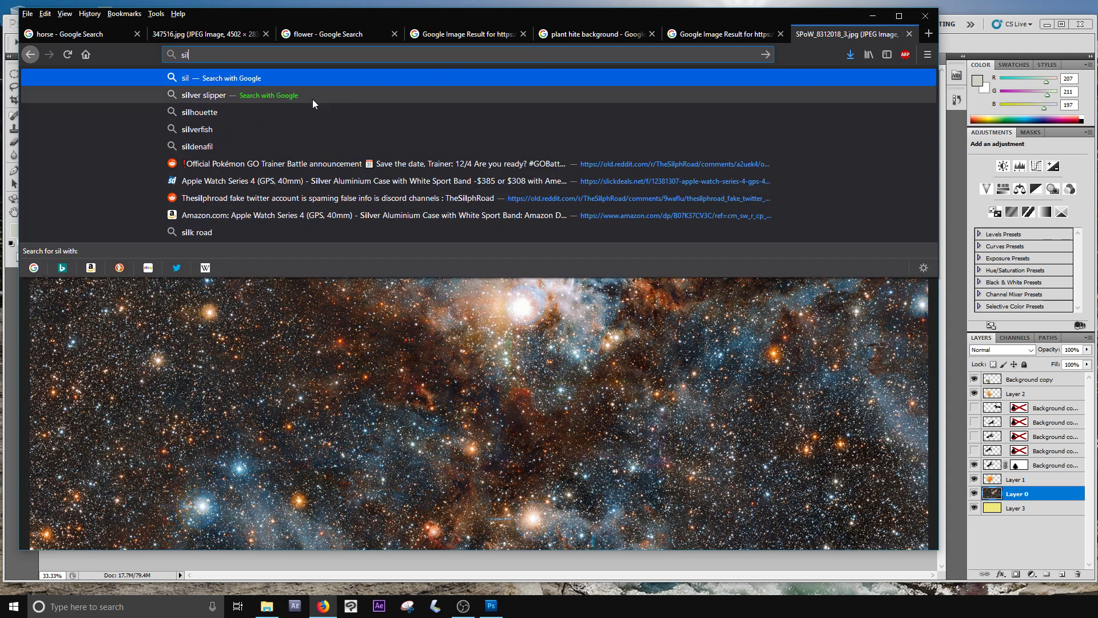
{"action": "left_click", "coordinate": [204, 117]}
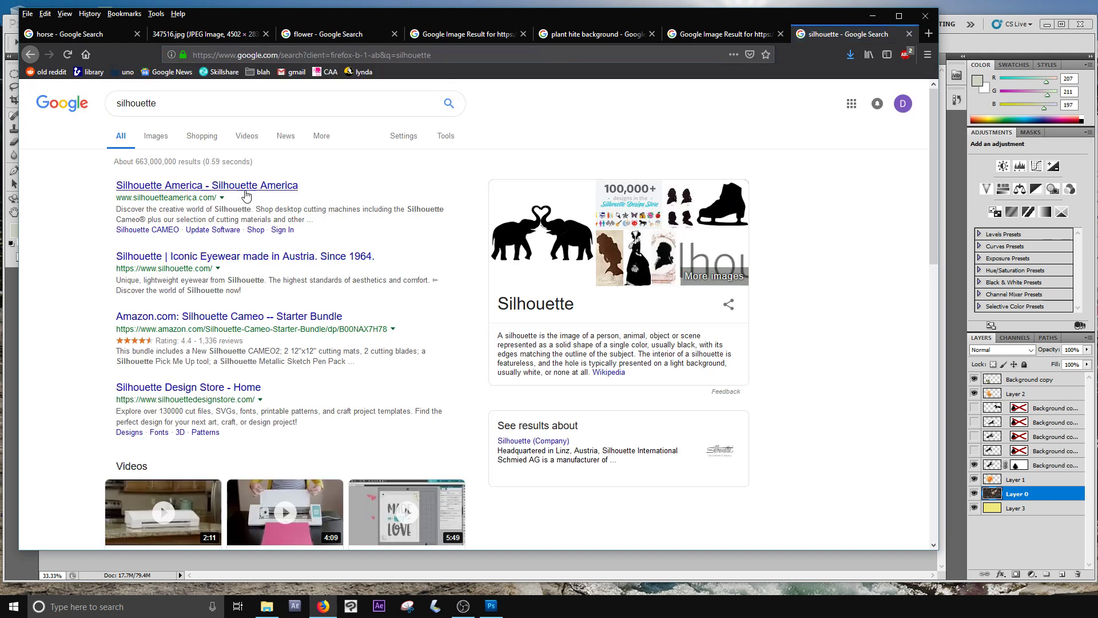
{"action": "left_click", "coordinate": [156, 136]}
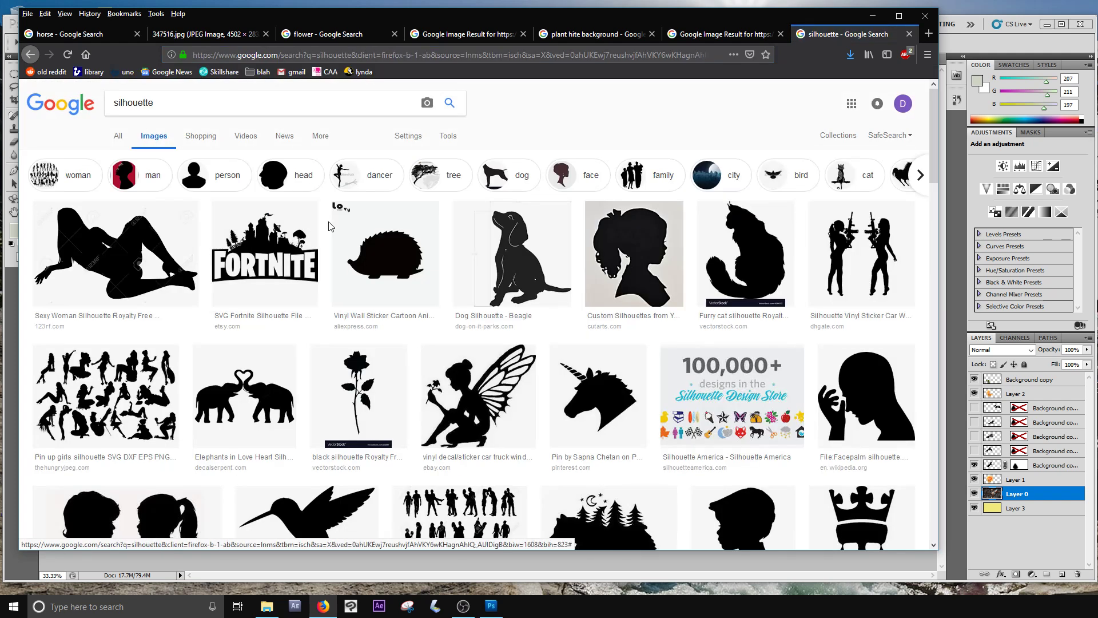
- Browse the silhouette results, open the profile of the boy in a cap in a new tab, and view its image alone
{"action": "scroll", "coordinate": [642, 301], "scroll_direction": "down", "scroll_amount": 1}
{"action": "scroll", "coordinate": [643, 302], "scroll_direction": "down", "scroll_amount": 2}
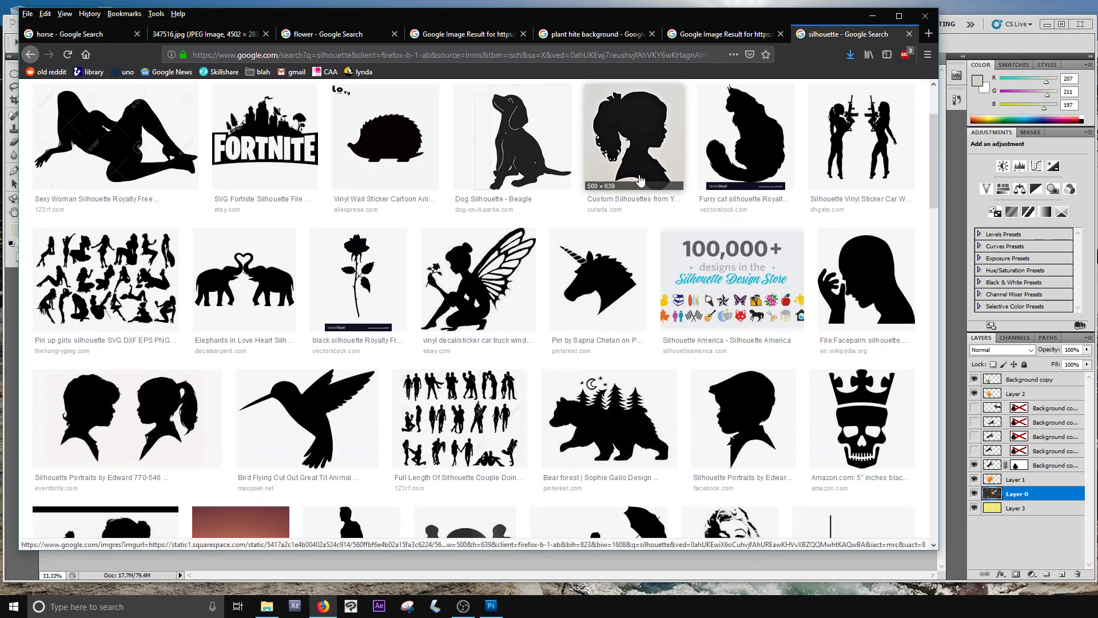
{"action": "scroll", "coordinate": [652, 320], "scroll_direction": "down", "scroll_amount": 2}
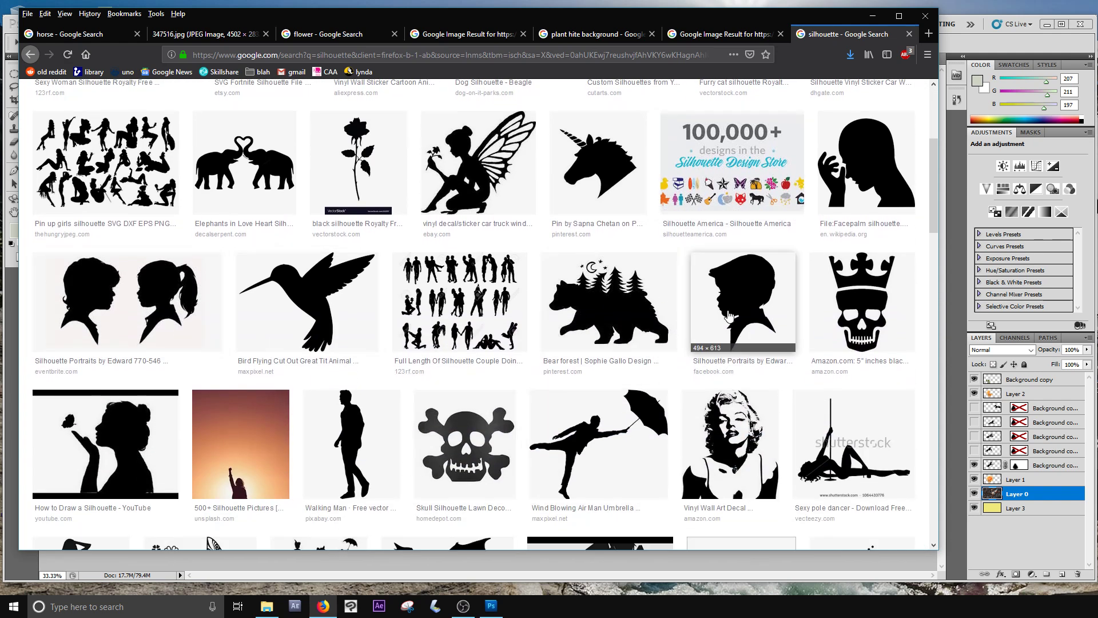
{"action": "right_click", "coordinate": [729, 316]}
{"action": "left_click", "coordinate": [738, 313]}
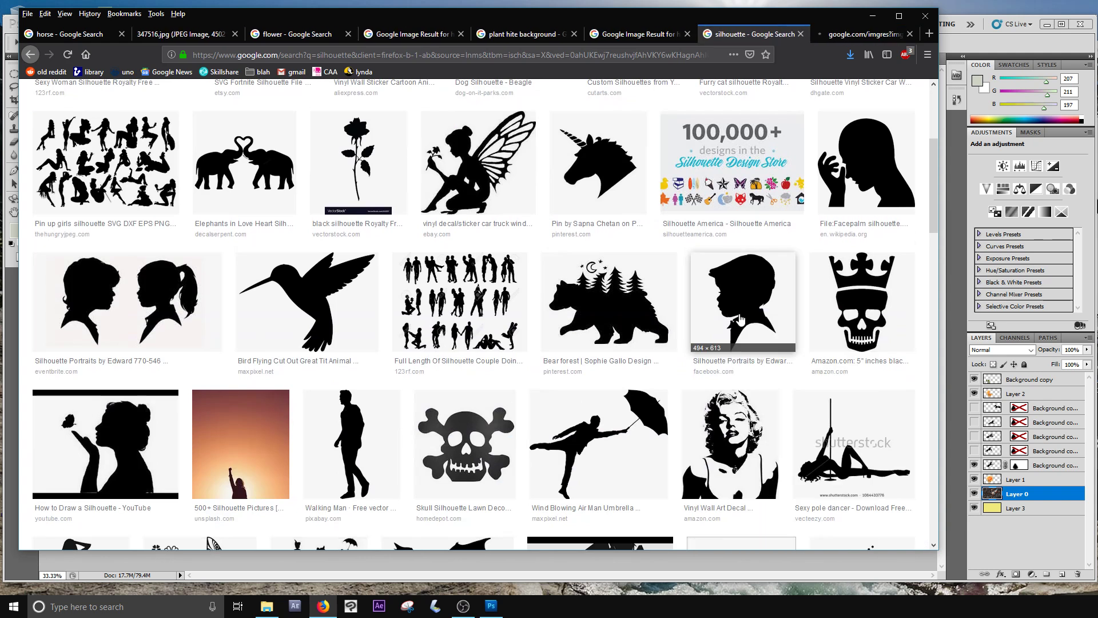
{"action": "scroll", "coordinate": [740, 318], "scroll_direction": "down", "scroll_amount": 4}
{"action": "scroll", "coordinate": [657, 315], "scroll_direction": "down", "scroll_amount": 1}
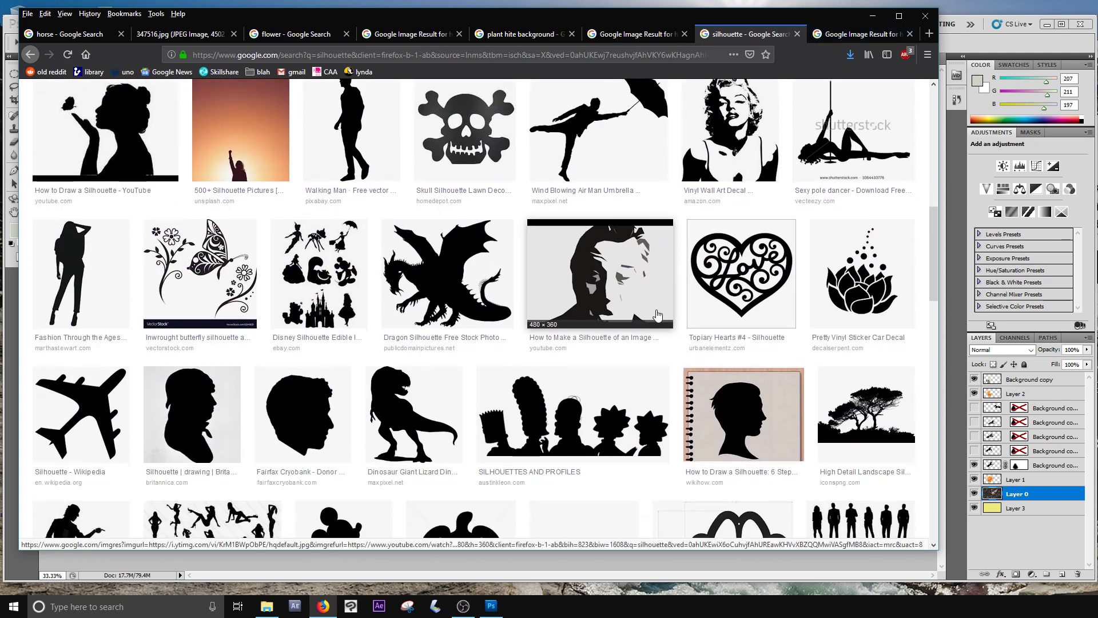
{"action": "scroll", "coordinate": [658, 315], "scroll_direction": "down", "scroll_amount": 1}
{"action": "left_click", "coordinate": [852, 33]}
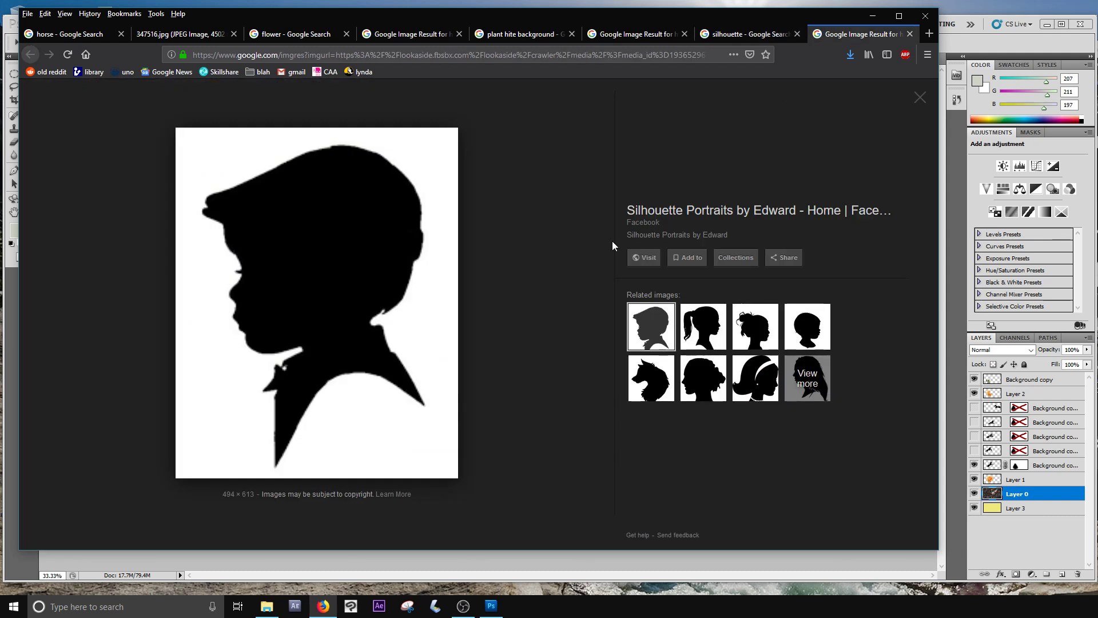
{"action": "right_click", "coordinate": [359, 305]}
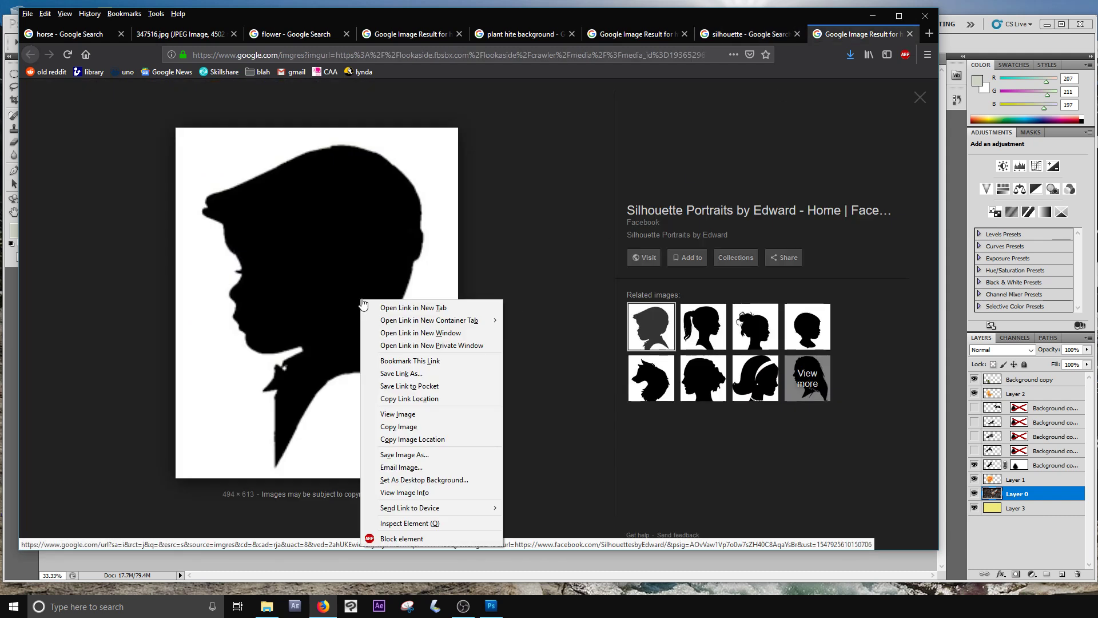
{"action": "left_click", "coordinate": [400, 414]}
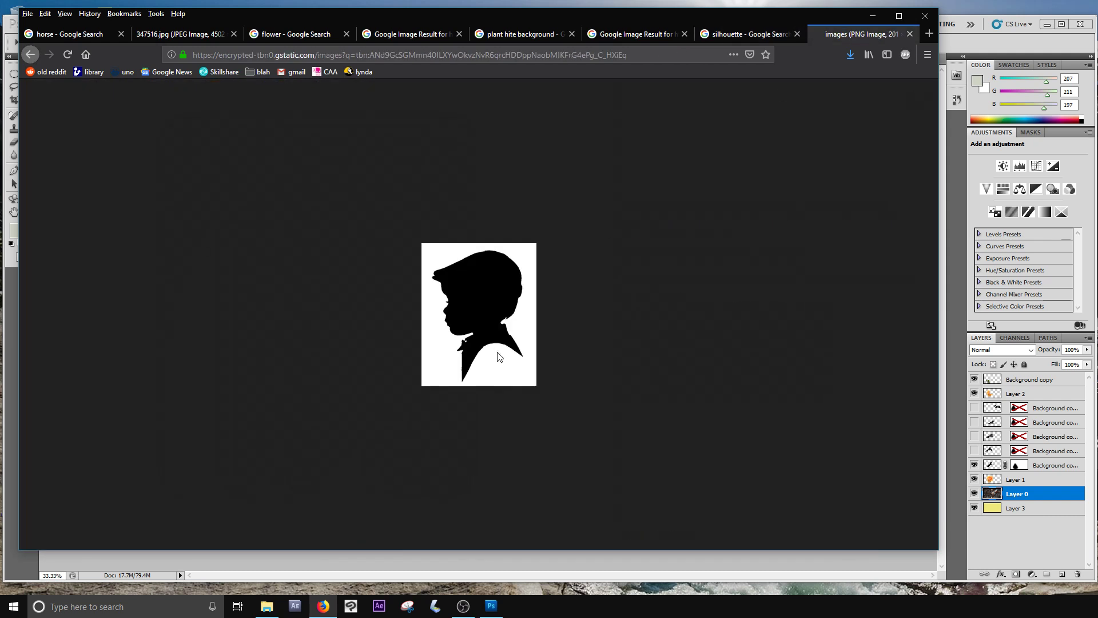
- Return to the silhouette image results and filter them to the Large size
{"action": "left_click", "coordinate": [728, 33]}
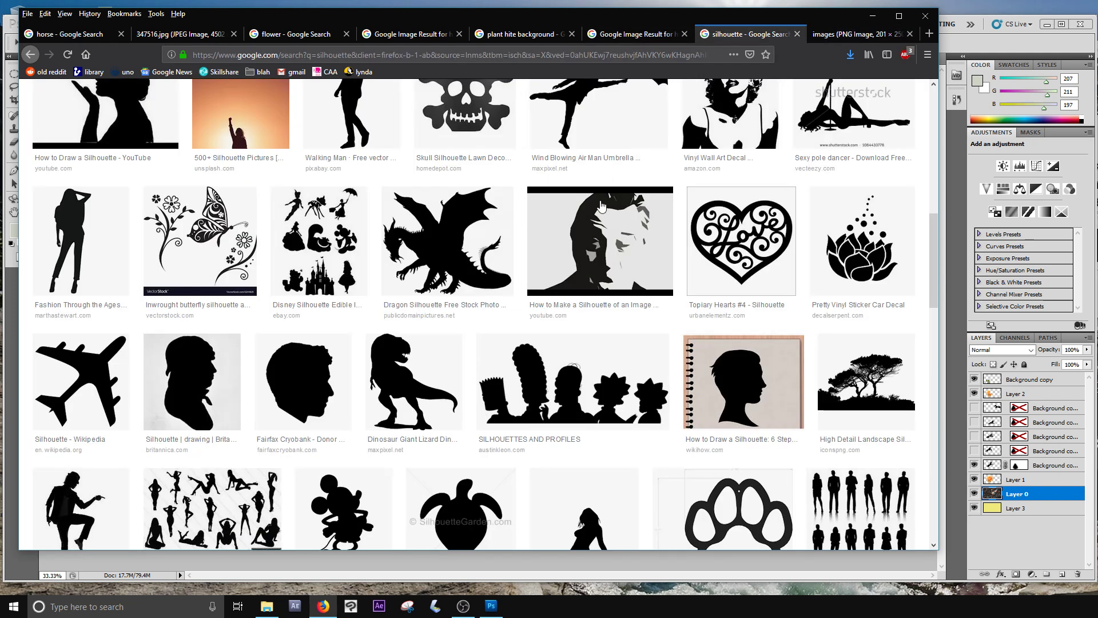
{"action": "scroll", "coordinate": [514, 286], "scroll_direction": "up", "scroll_amount": 5}
{"action": "left_click", "coordinate": [449, 136]}
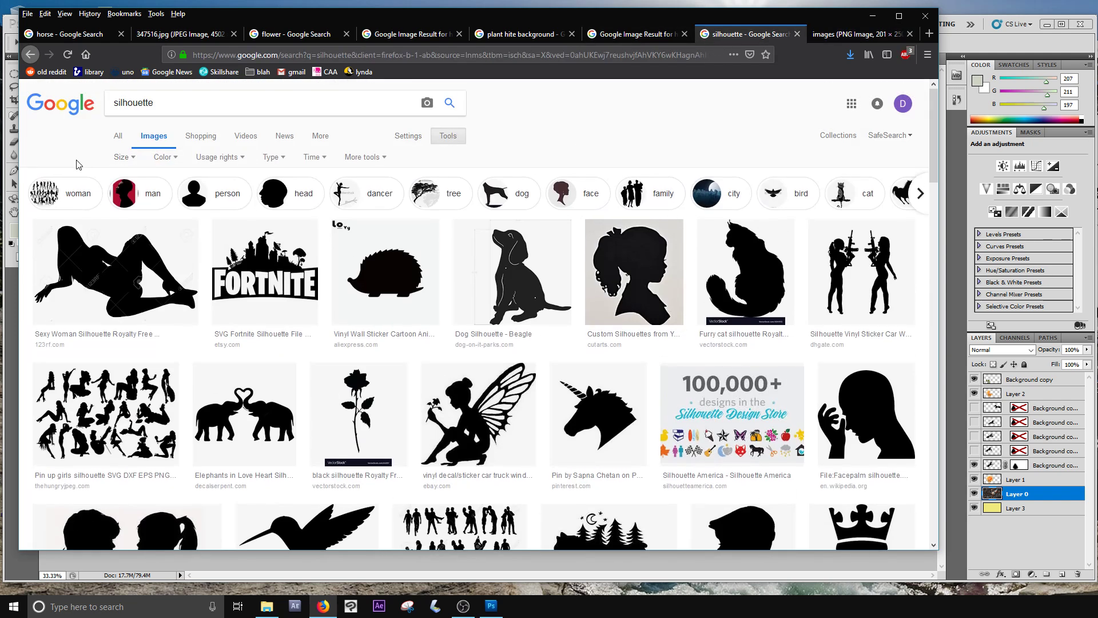
{"action": "left_click", "coordinate": [122, 157]}
{"action": "left_click", "coordinate": [129, 191]}
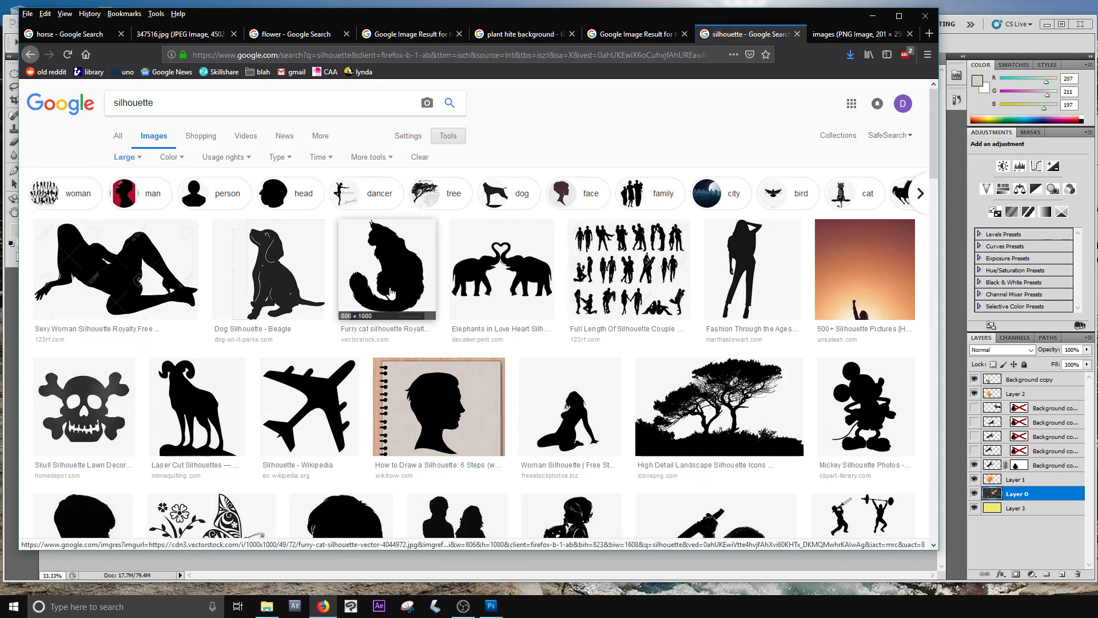
- Find the boy's head profile from Wikimedia Commons among the large silhouette results, open it in a new tab, and view its image alone
{"action": "scroll", "coordinate": [391, 293], "scroll_direction": "down", "scroll_amount": 3}
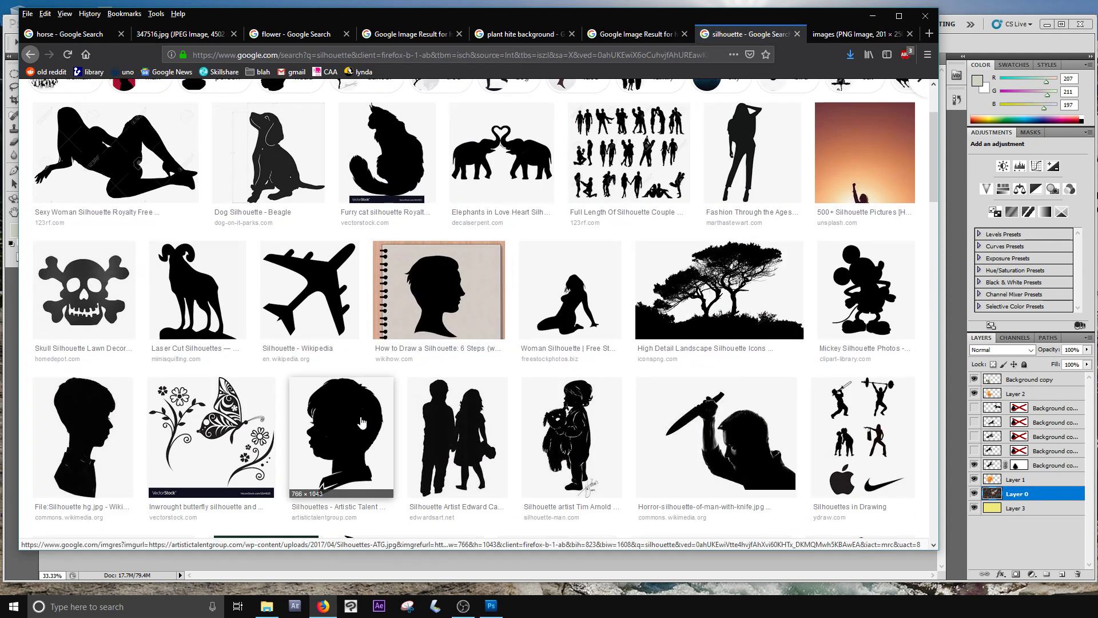
{"action": "right_click", "coordinate": [98, 420]}
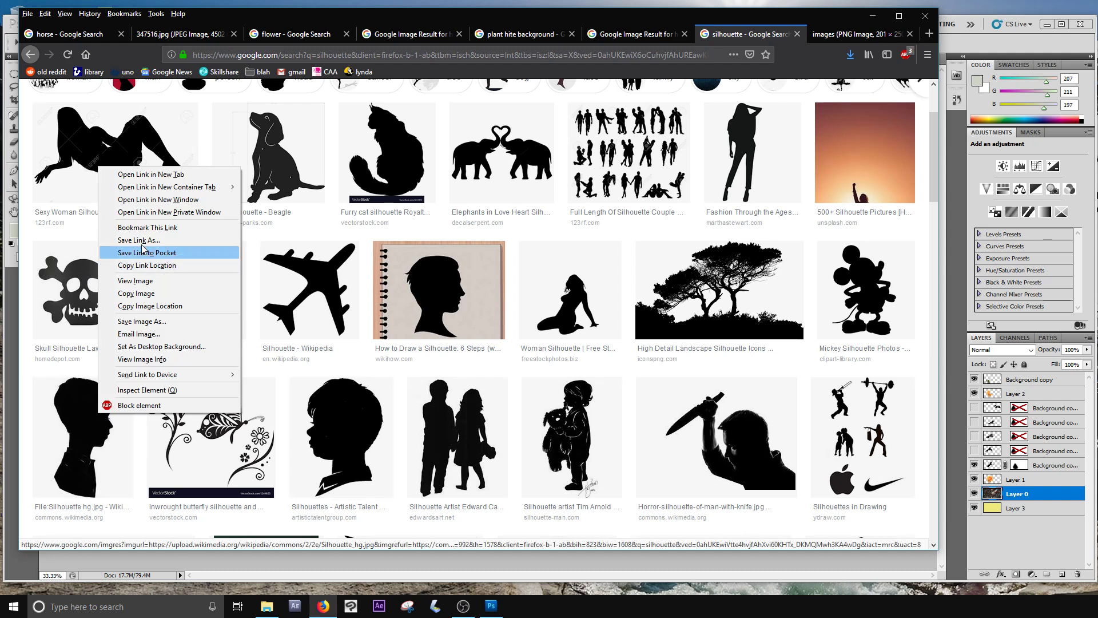
{"action": "left_click", "coordinate": [125, 172]}
{"action": "left_click", "coordinate": [746, 35]}
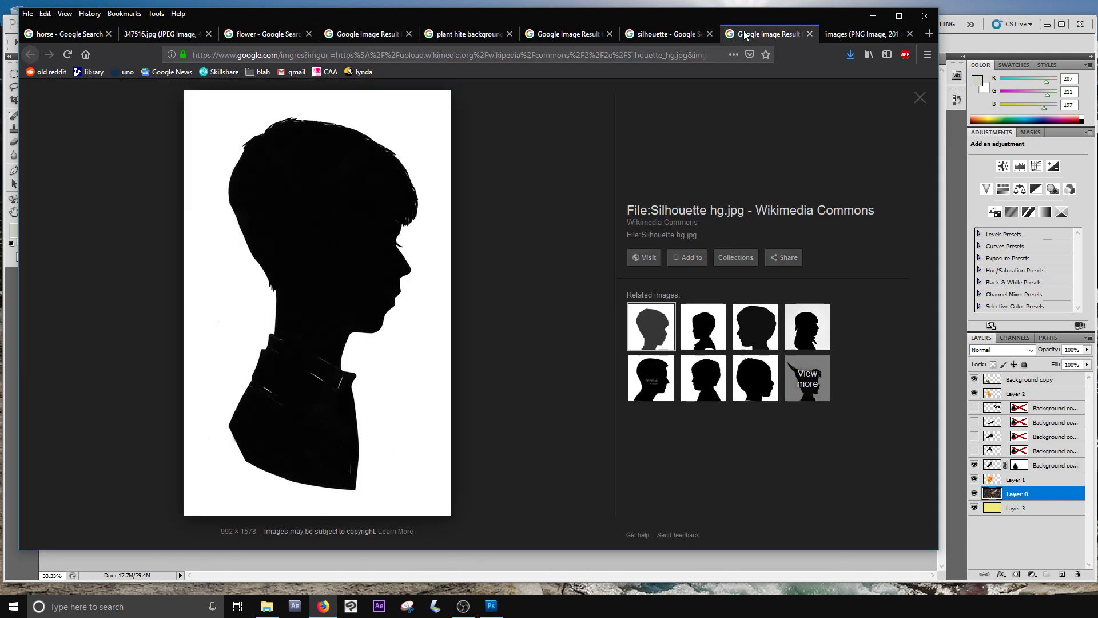
{"action": "right_click", "coordinate": [401, 322]}
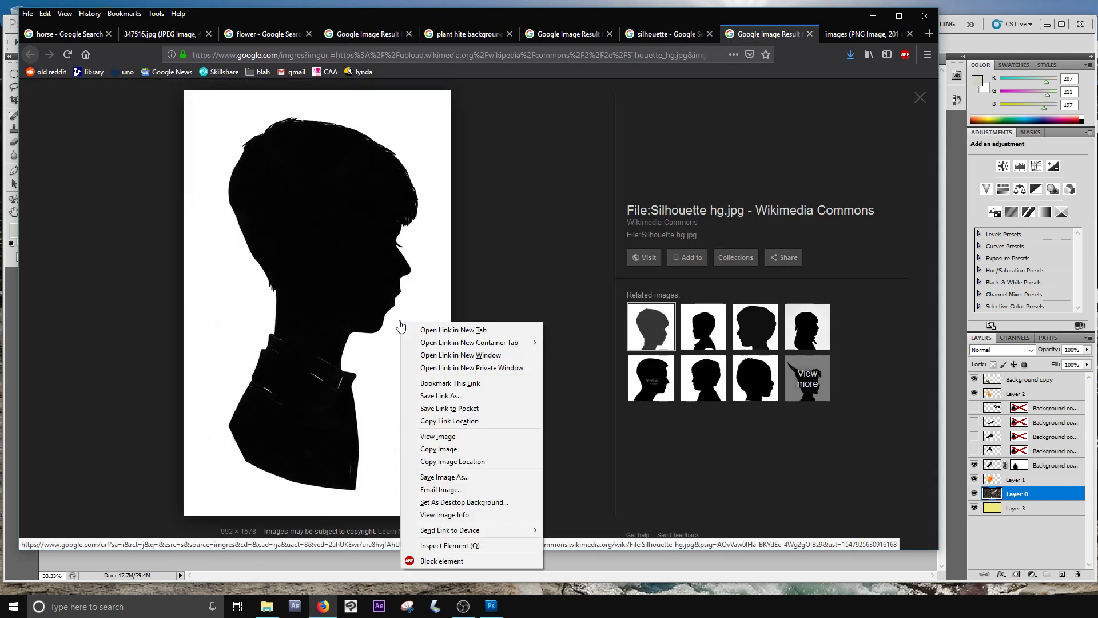
{"action": "left_click", "coordinate": [444, 435]}
- Save the boy's silhouette image to the Desktop as Silhouette_hg
{"action": "right_click", "coordinate": [544, 259]}
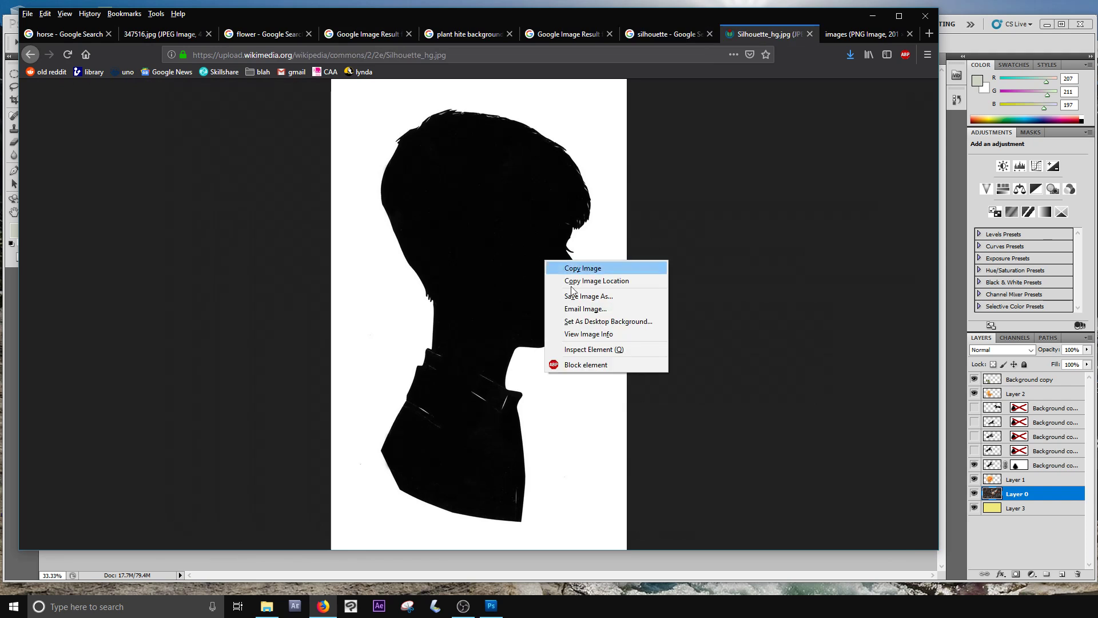
{"action": "left_click", "coordinate": [588, 295]}
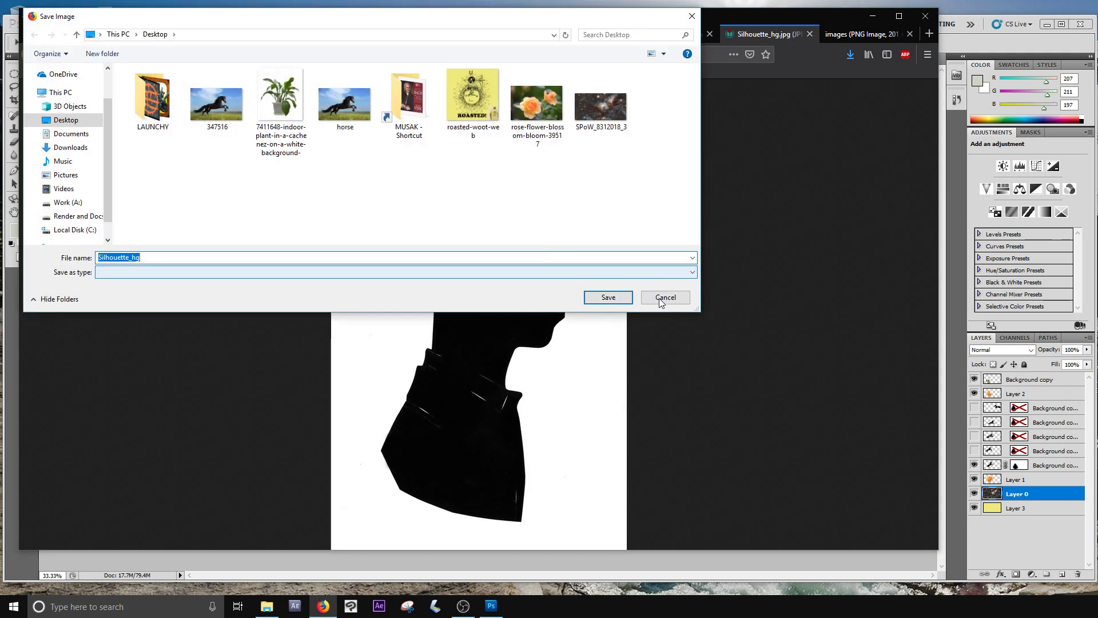
{"action": "left_click", "coordinate": [645, 298]}
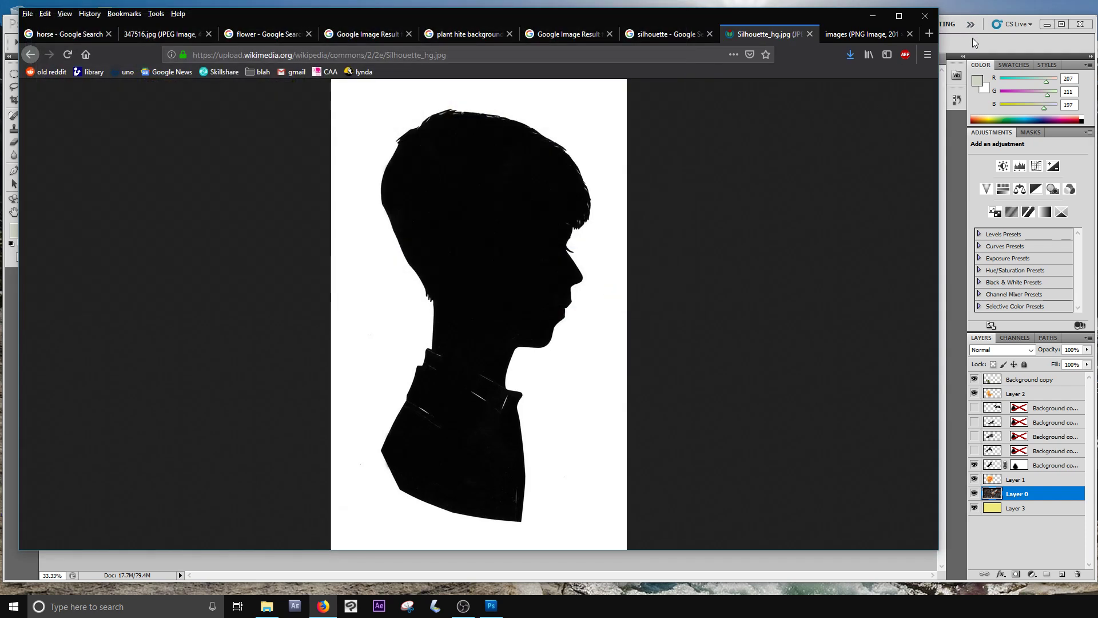
- Switch to Photoshop and hide every layer above the starfield Layer 0
{"action": "left_click", "coordinate": [972, 37]}
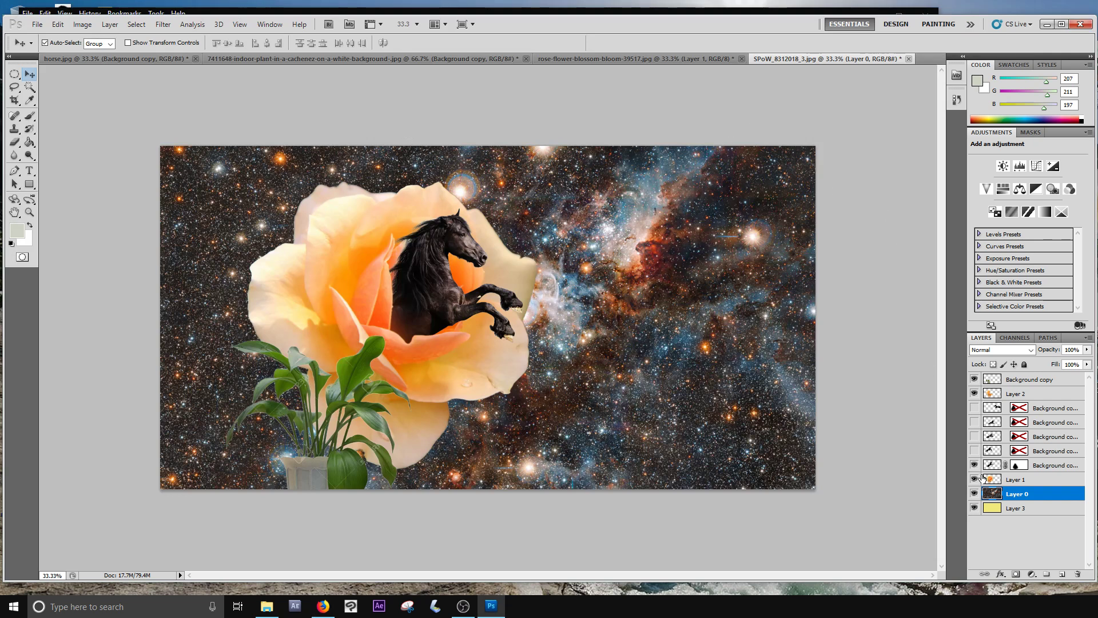
{"action": "left_click_drag", "start_coordinate": [977, 481], "coordinate": [974, 379]}
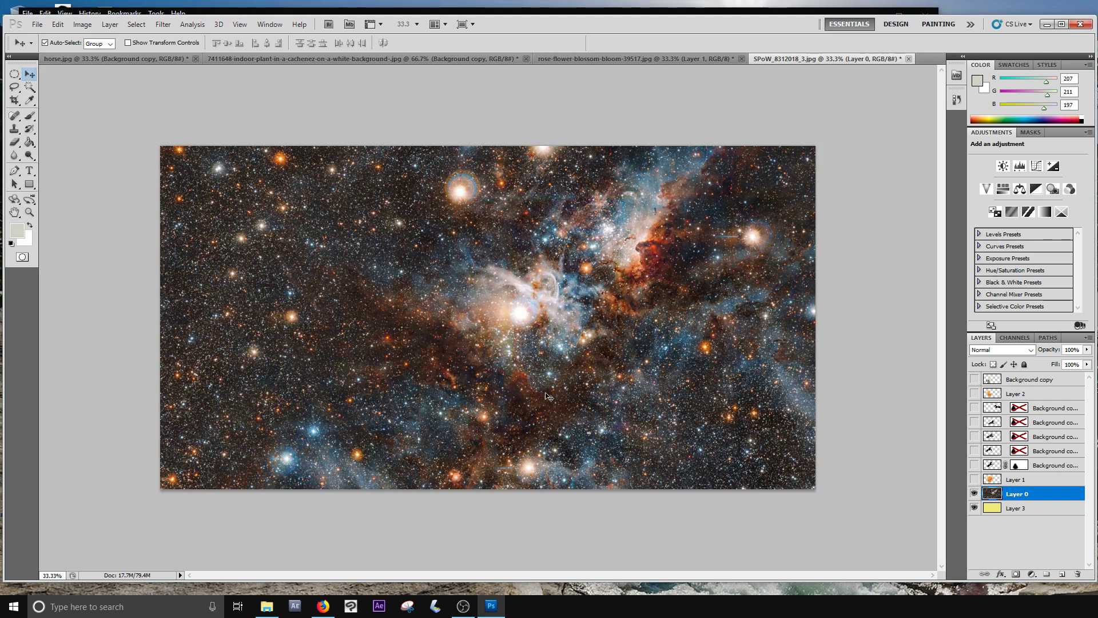
- Open the Silhouette_hg image from the Desktop
{"action": "left_click", "coordinate": [42, 25]}
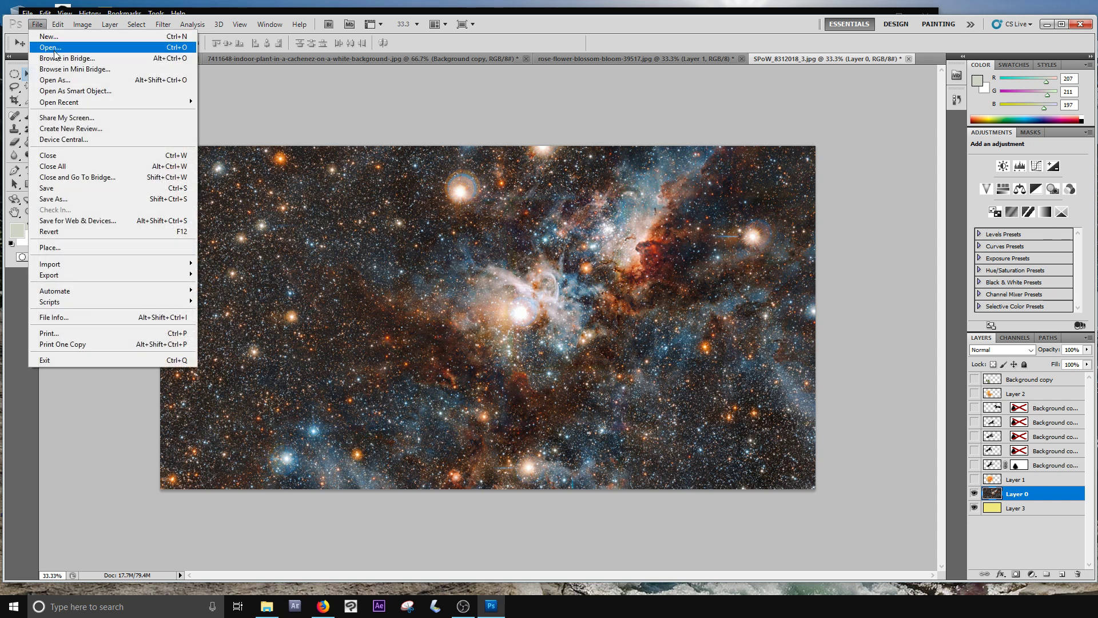
{"action": "left_click", "coordinate": [55, 49]}
{"action": "scroll", "coordinate": [550, 228], "scroll_direction": "down", "scroll_amount": 1}
{"action": "left_click", "coordinate": [597, 255]}
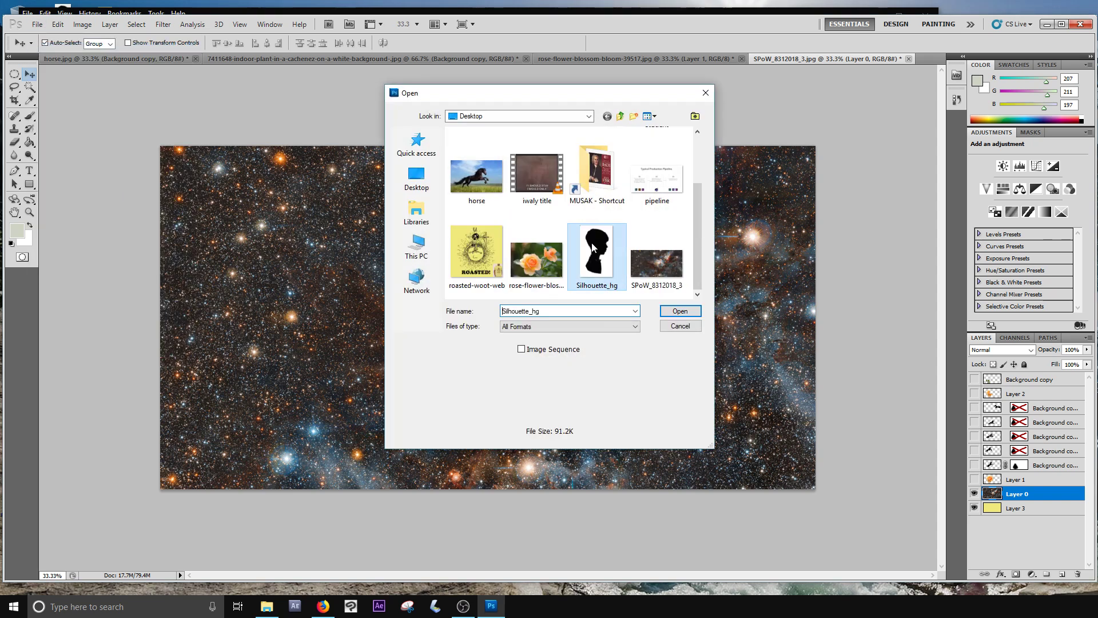
{"action": "left_click", "coordinate": [673, 311]}
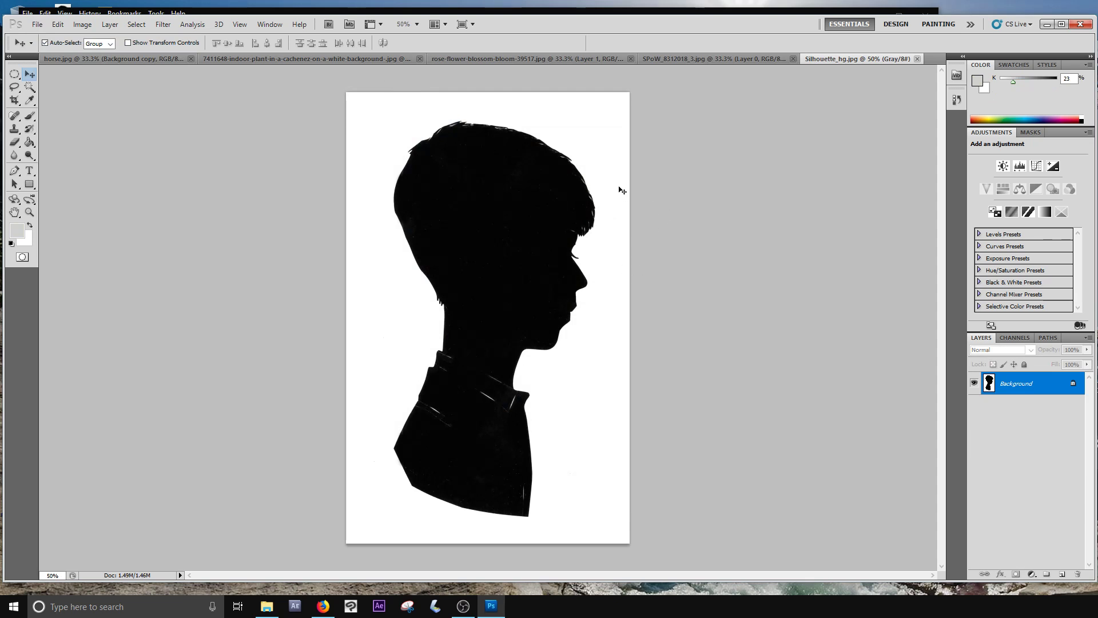
- Select the white background around the silhouette with Color Range, sampling the white area
{"action": "left_click", "coordinate": [142, 27]}
{"action": "left_click", "coordinate": [170, 123]}
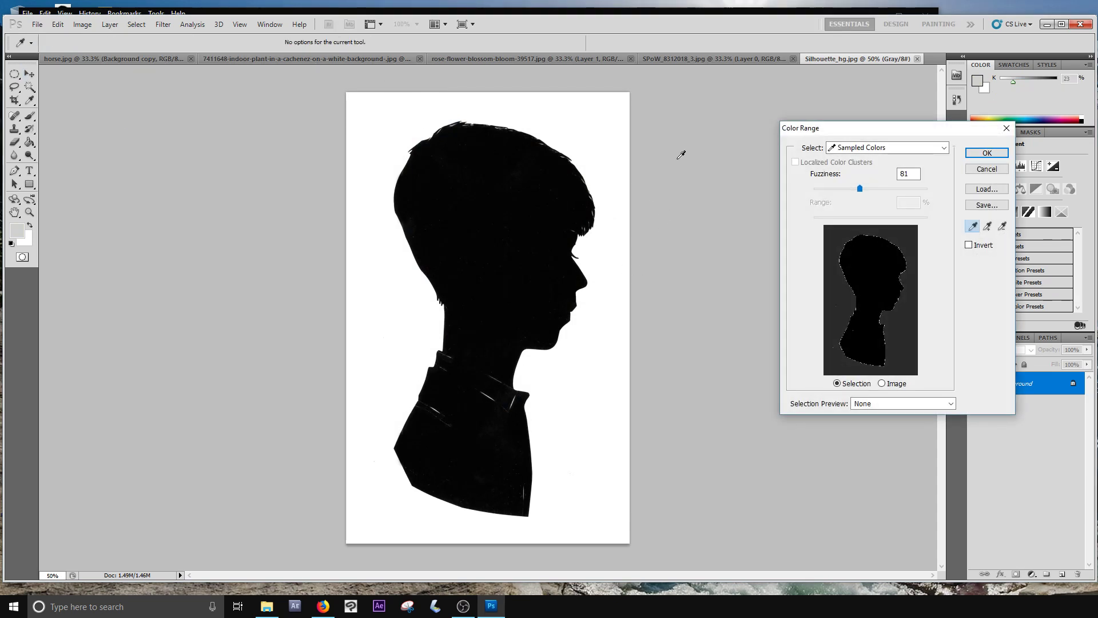
{"action": "left_click", "coordinate": [582, 116]}
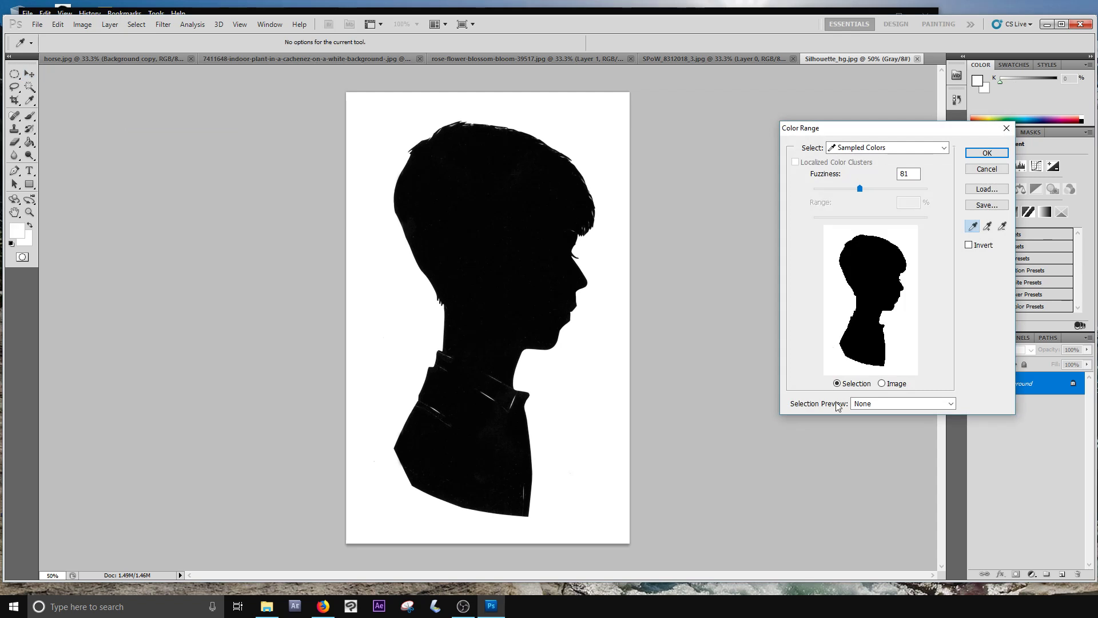
{"action": "left_click", "coordinate": [986, 154]}
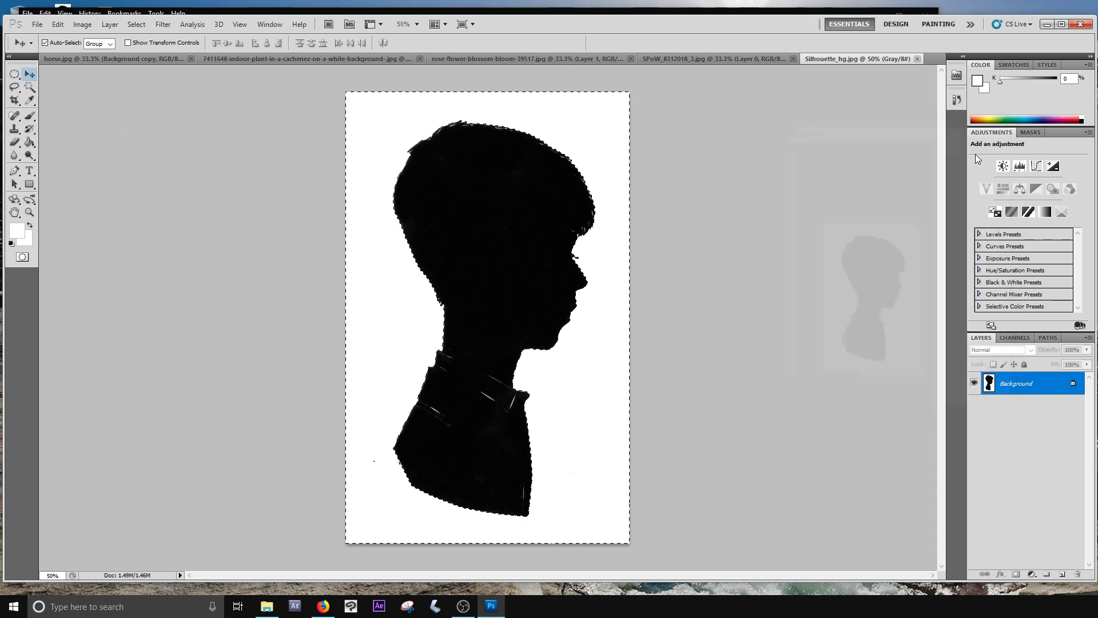
- Convert the locked Background to Layer 0, delete the selected white area, and deselect
{"action": "double_click", "coordinate": [1016, 383]}
{"action": "left_click", "coordinate": [823, 195]}
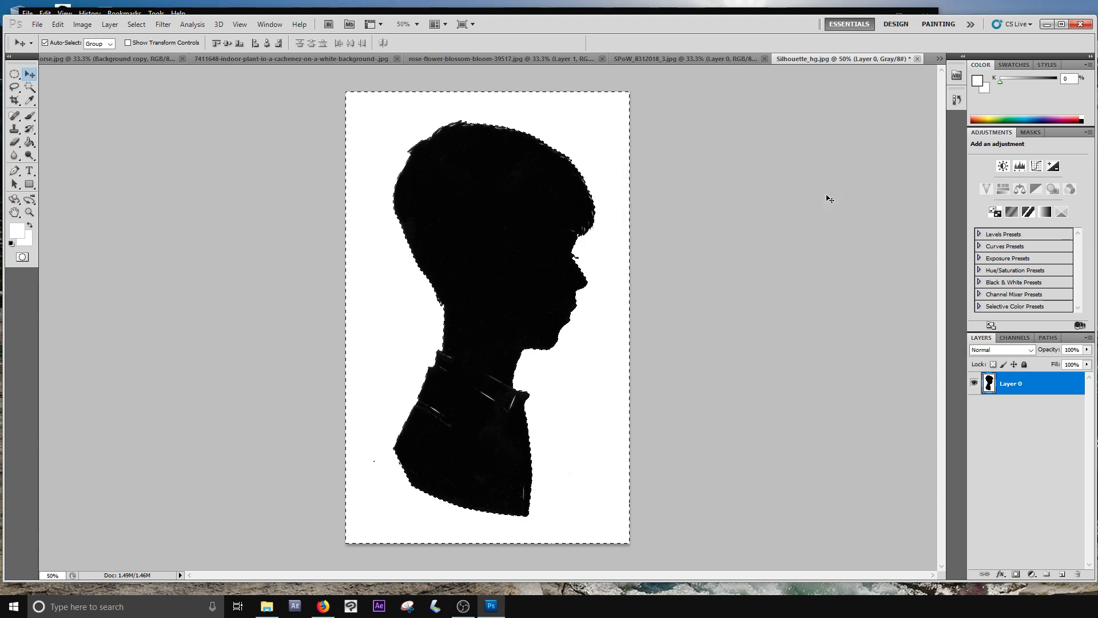
{"action": "key", "text": "Delete"}
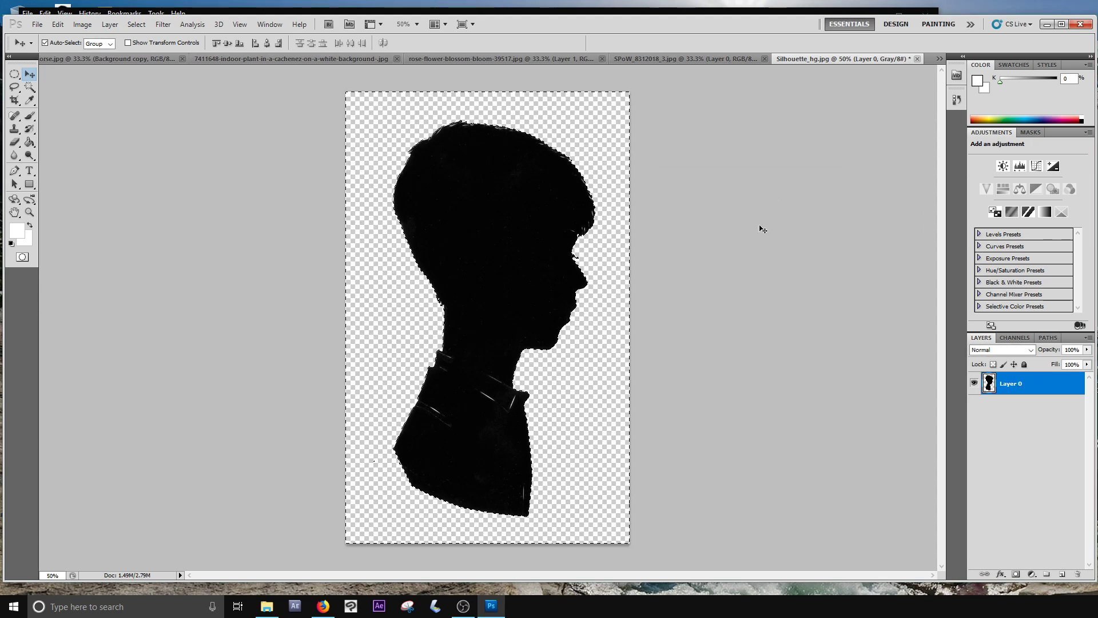
{"action": "key", "text": "ctrl+d"}
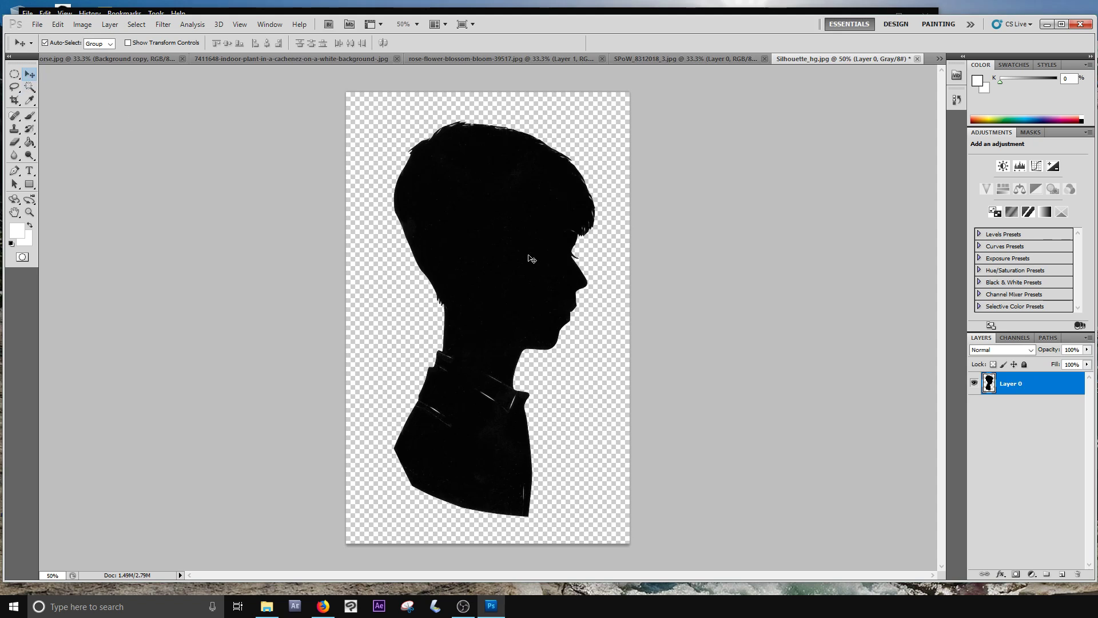
- Move the silhouette into the SPoW_8312018_3.jpg document and place it near the middle of the starfield
{"action": "left_click_drag", "start_coordinate": [531, 259], "coordinate": [475, 303]}
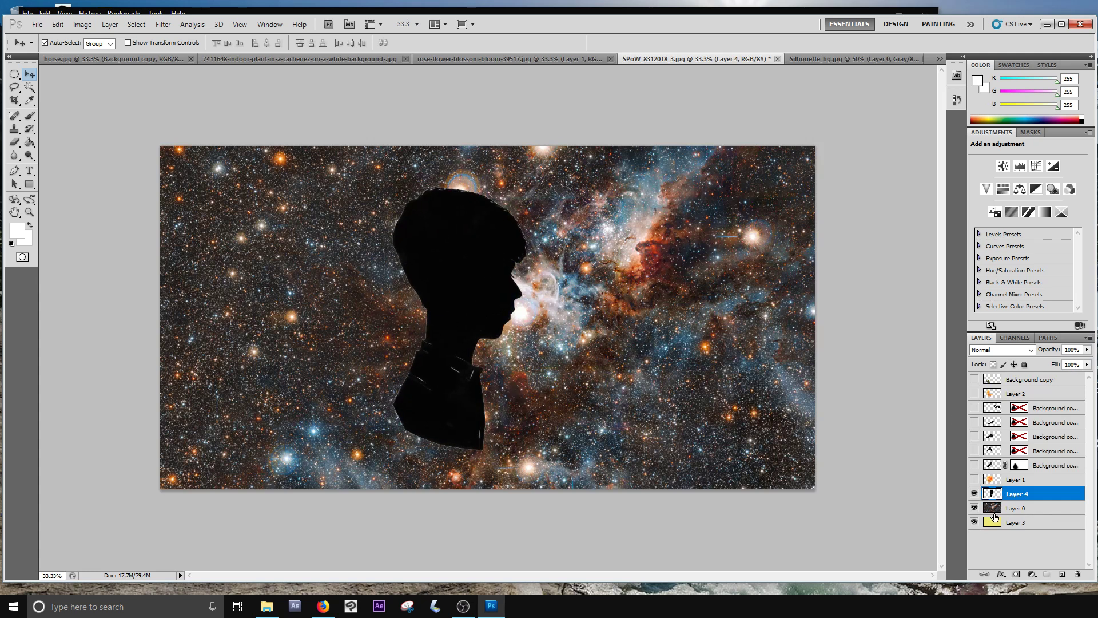
{"action": "left_click_drag", "start_coordinate": [540, 312], "coordinate": [584, 310]}
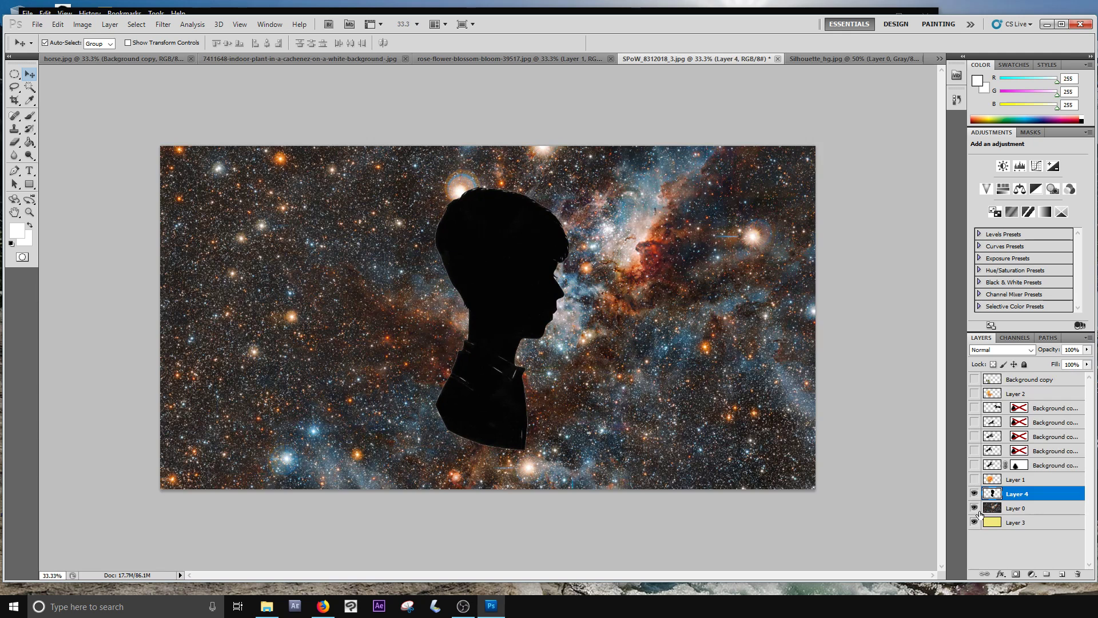
- Toggle the starfield Layer 0 and yellow Layer 3 off and on to view the silhouette against each background
{"action": "left_click", "coordinate": [974, 508]}
{"action": "left_click", "coordinate": [975, 522]}
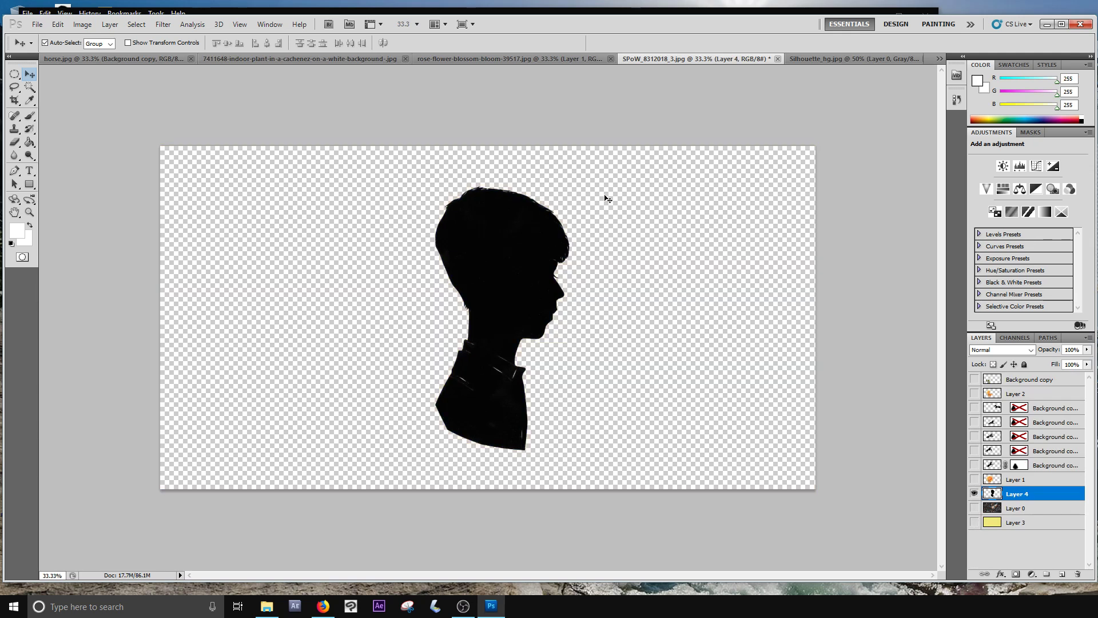
{"action": "left_click", "coordinate": [975, 511]}
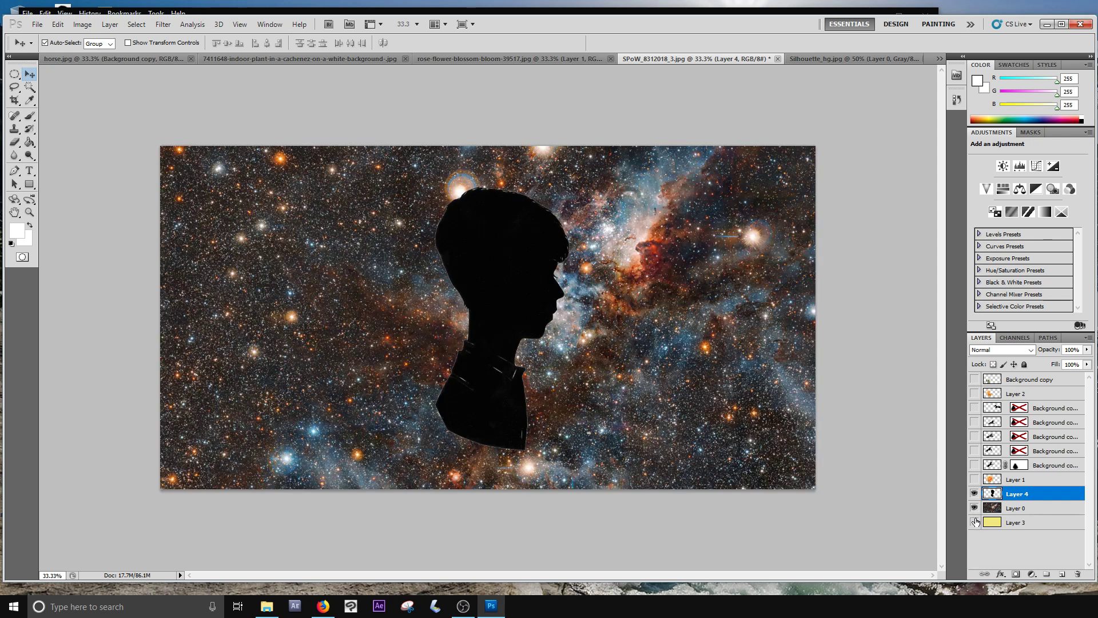
{"action": "left_click", "coordinate": [974, 507]}
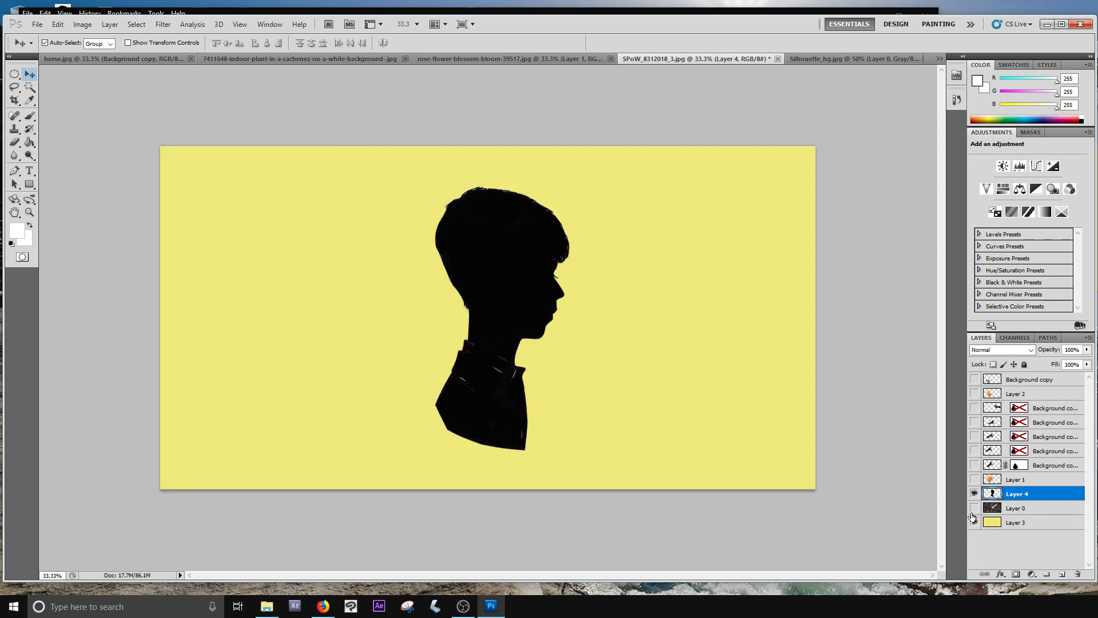
{"action": "left_click", "coordinate": [974, 508]}
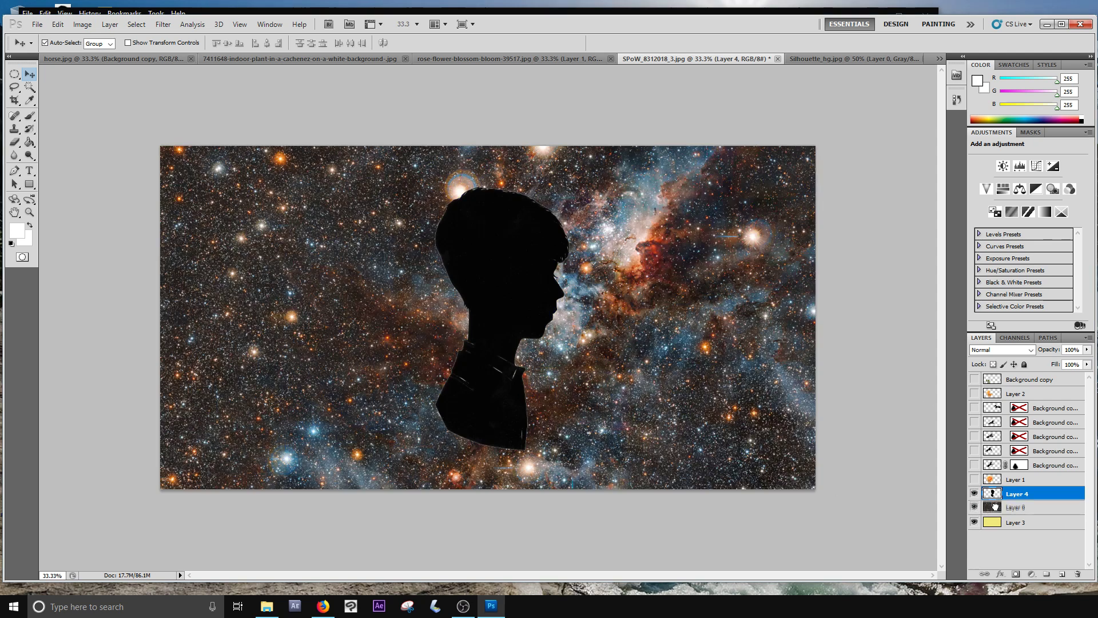
- Move the starfield Layer 0 above the silhouette Layer 4 and nudge the starfield slightly left and up
{"action": "left_click_drag", "start_coordinate": [991, 511], "coordinate": [998, 489]}
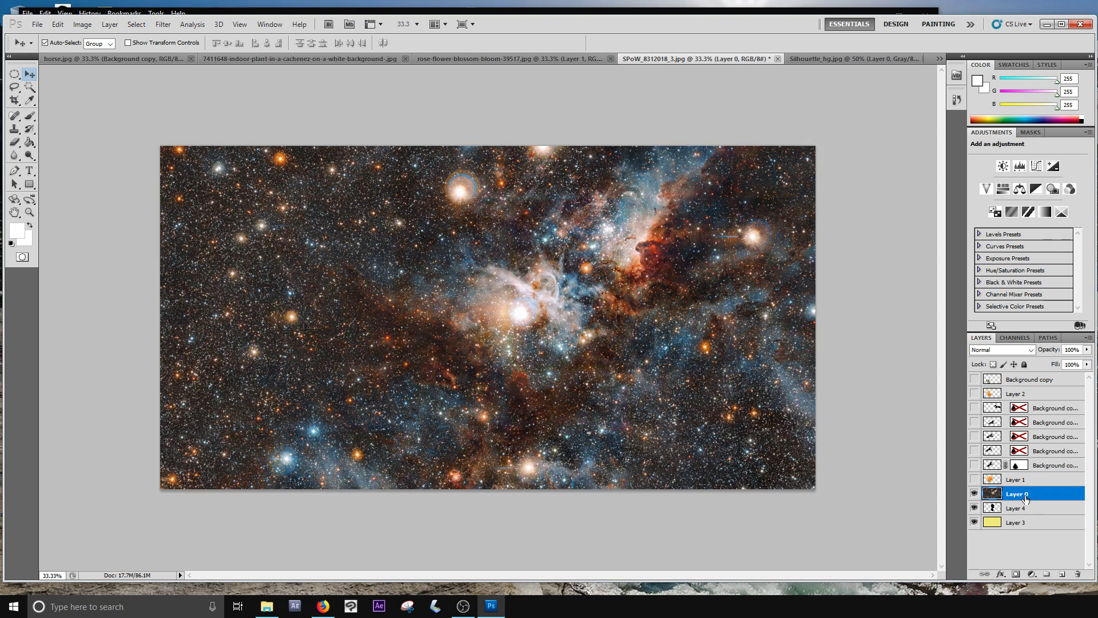
{"action": "mouse_move", "coordinate": [729, 389]}
{"action": "left_mouse_down"}
{"action": "mouse_move", "coordinate": [729, 364]}
{"action": "mouse_move", "coordinate": [747, 392]}
{"action": "mouse_move", "coordinate": [924, 390]}
{"action": "mouse_move", "coordinate": [755, 388]}
{"action": "mouse_move", "coordinate": [733, 402]}
{"action": "mouse_move", "coordinate": [736, 385]}
{"action": "left_mouse_up"}
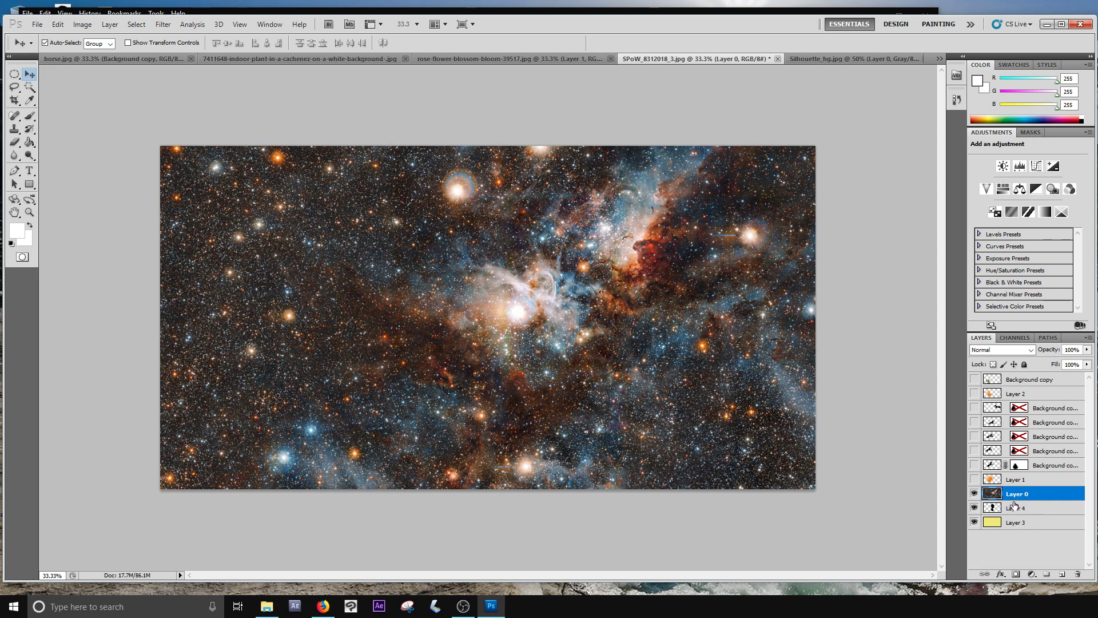
- Clip the starfield Layer 0 to the silhouette Layer 4 with the yellow Layer 3 hidden, and show Layer 3 again
{"action": "key", "text": "alt"}
{"action": "key", "text": "alt"}
{"action": "left_click", "coordinate": [974, 493]}
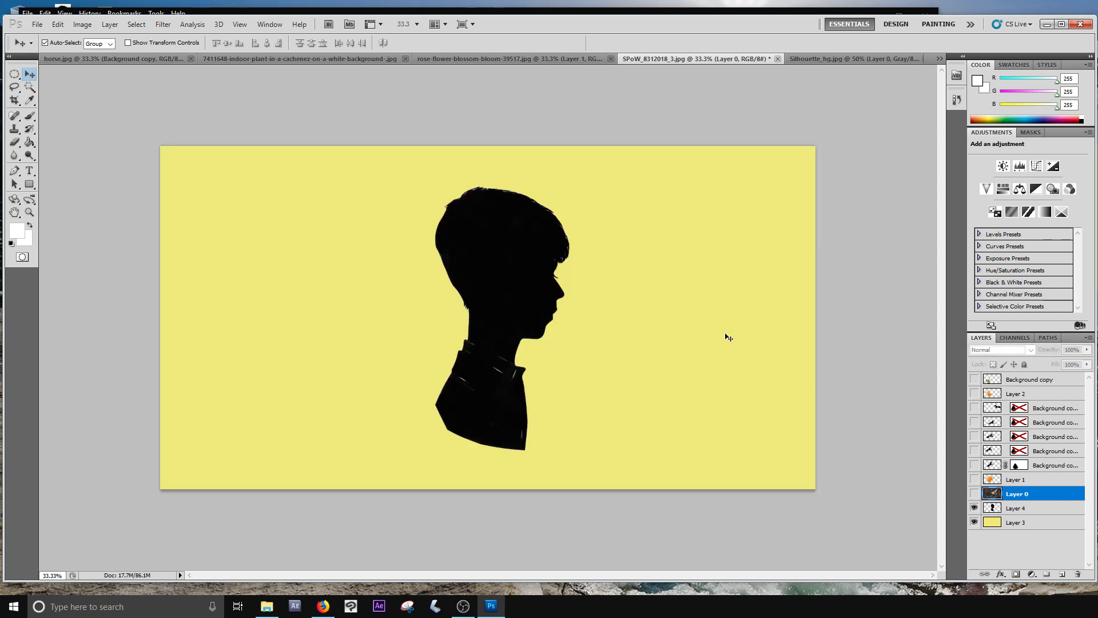
{"action": "left_click", "coordinate": [974, 522]}
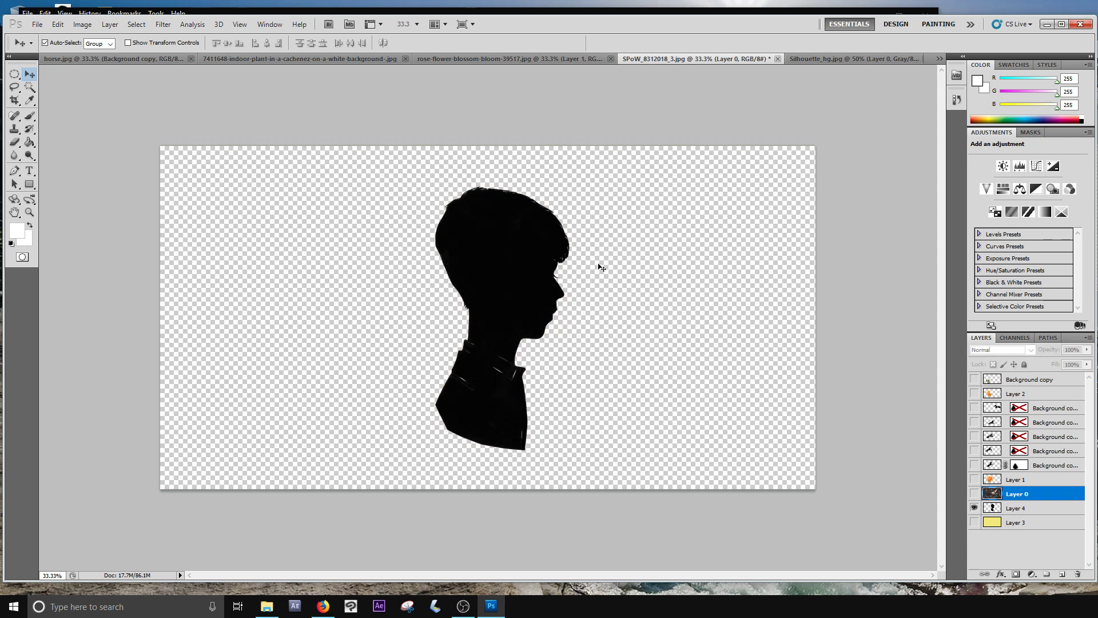
{"action": "left_click", "coordinate": [975, 494]}
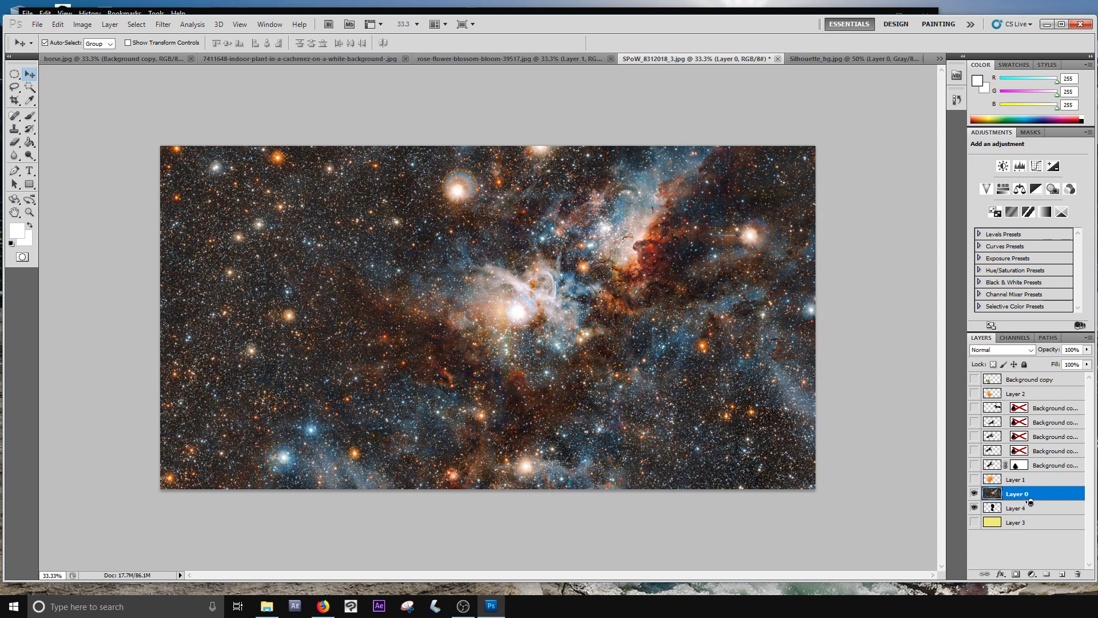
{"action": "left_click", "coordinate": [1030, 501], "text": "alt"}
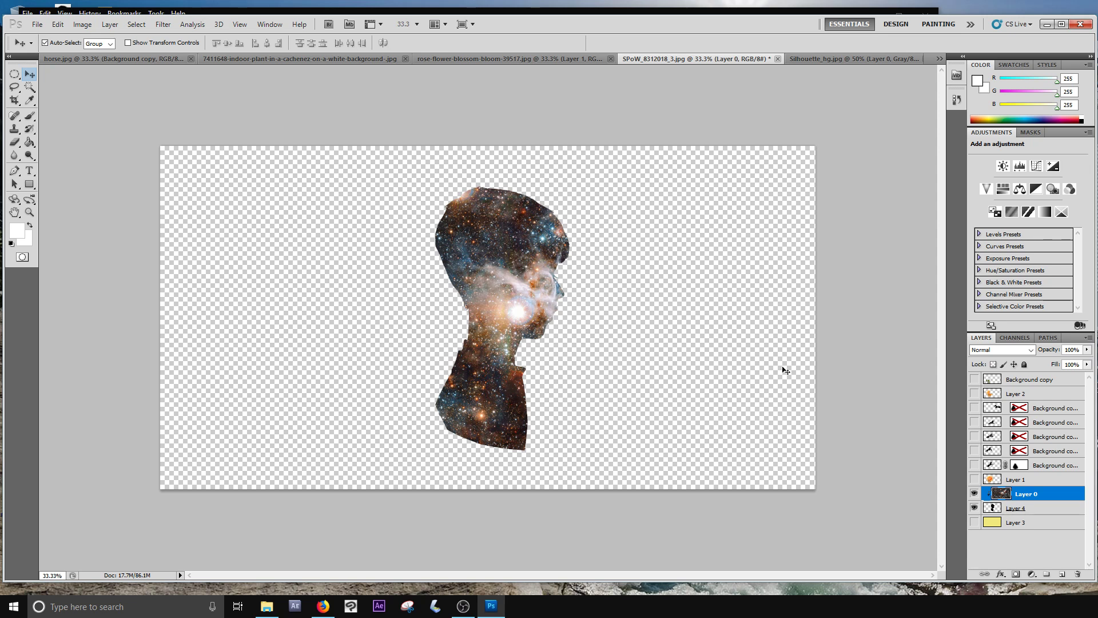
{"action": "left_click", "coordinate": [974, 522]}
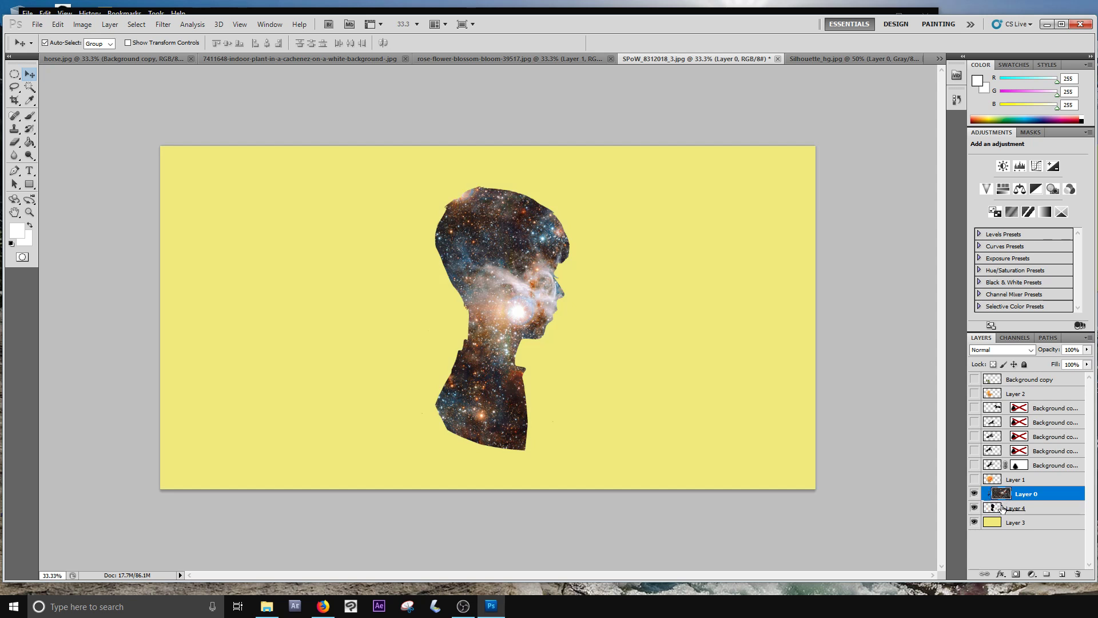
- Reposition the starfield inside the silhouette and try to move the silhouette Layer 4
{"action": "mouse_move", "coordinate": [493, 272]}
{"action": "left_mouse_down"}
{"action": "mouse_move", "coordinate": [466, 194]}
{"action": "mouse_move", "coordinate": [440, 171]}
{"action": "mouse_move", "coordinate": [472, 152]}
{"action": "mouse_move", "coordinate": [396, 244]}
{"action": "mouse_move", "coordinate": [448, 256]}
{"action": "mouse_move", "coordinate": [615, 242]}
{"action": "mouse_move", "coordinate": [460, 245]}
{"action": "mouse_move", "coordinate": [497, 233]}
{"action": "mouse_move", "coordinate": [477, 283]}
{"action": "mouse_move", "coordinate": [476, 271]}
{"action": "left_mouse_up"}
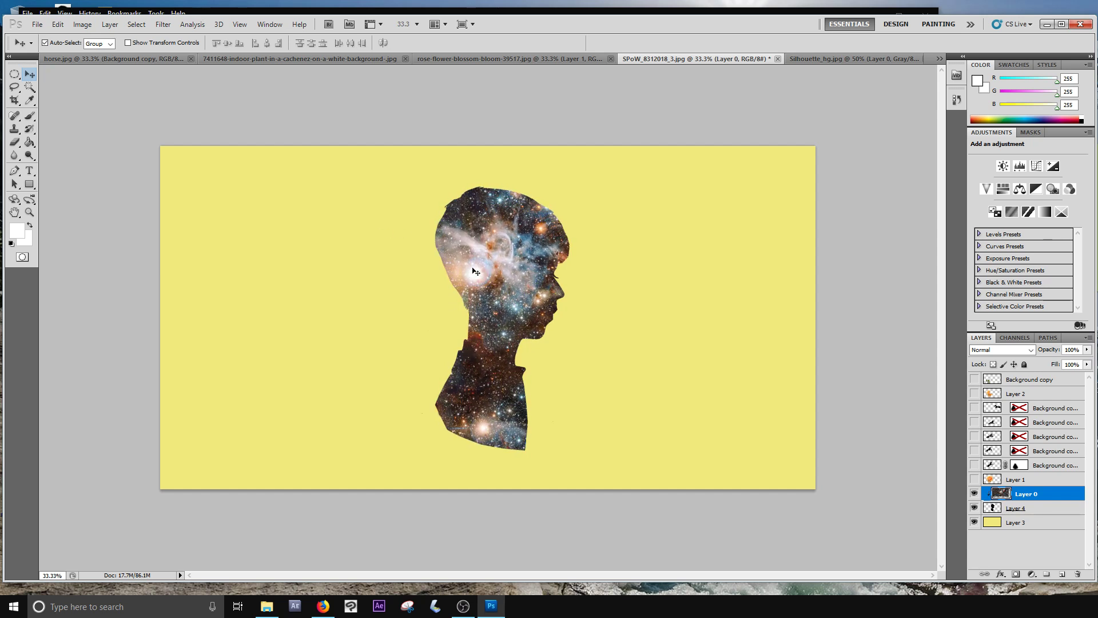
{"action": "left_click_drag", "start_coordinate": [535, 294], "coordinate": [691, 412]}
{"action": "left_click", "coordinate": [1022, 509]}
{"action": "left_click_drag", "start_coordinate": [467, 287], "coordinate": [527, 293]}
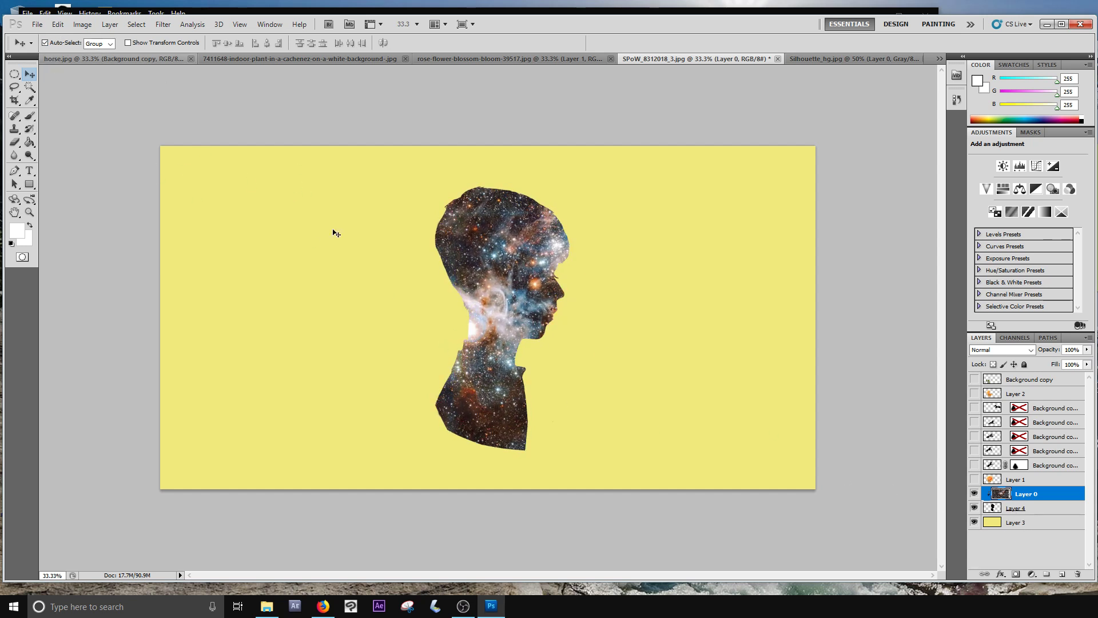
- Turn off Auto-Select and move the silhouette Layer 4 left and slightly up
{"action": "left_click", "coordinate": [44, 42]}
{"action": "left_click", "coordinate": [1007, 509]}
{"action": "left_click_drag", "start_coordinate": [500, 282], "coordinate": [461, 269]}
- Link the starfield Layer 0 with the silhouette Layer 4 and move both together to the left and slightly up
{"action": "left_click", "coordinate": [1031, 495]}
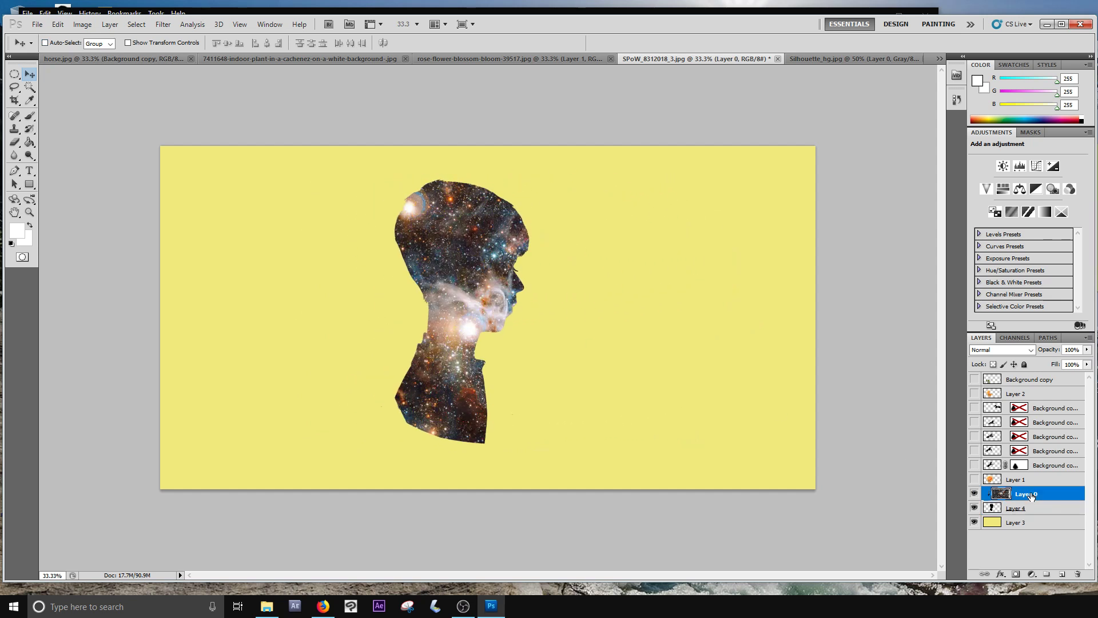
{"action": "left_click", "coordinate": [1021, 509], "text": "shift"}
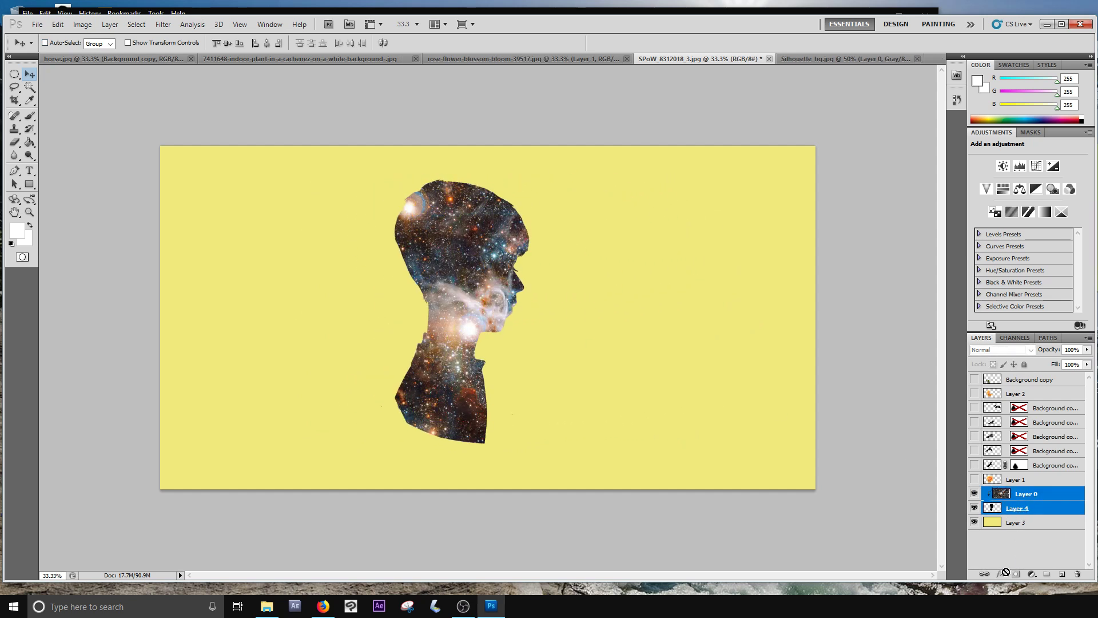
{"action": "left_click", "coordinate": [984, 574]}
{"action": "left_click_drag", "start_coordinate": [436, 229], "coordinate": [313, 221]}
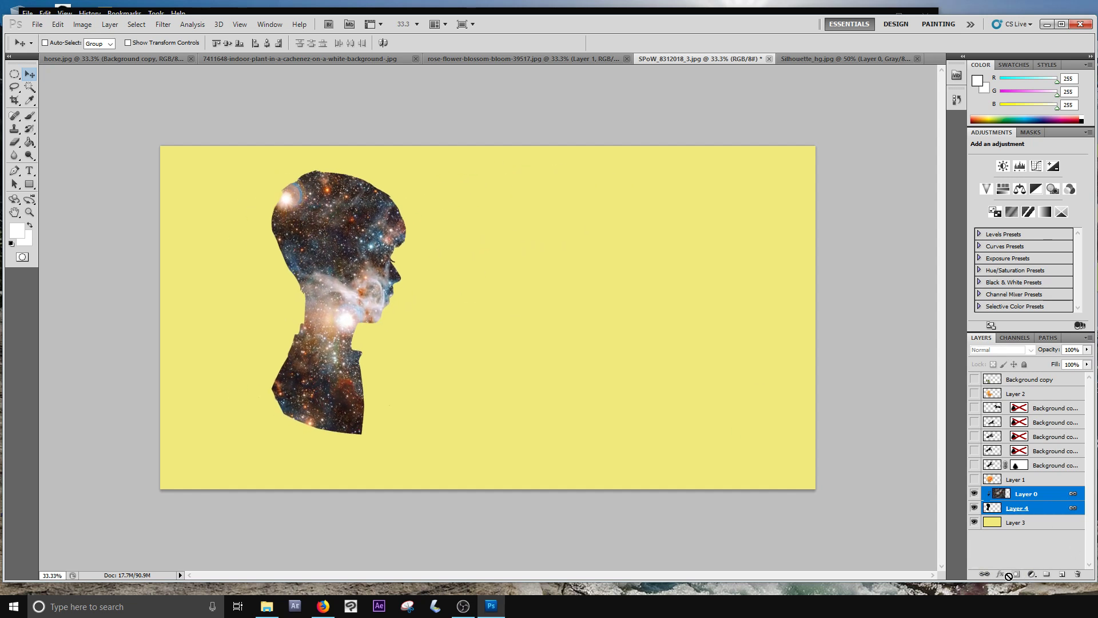
- Unlink Layer 0 and Layer 4, reposition the silhouette and starfield independently, and turn Auto-Select back on
{"action": "left_click_drag", "start_coordinate": [340, 240], "coordinate": [284, 263]}
{"action": "left_click", "coordinate": [44, 42]}
{"action": "left_click", "coordinate": [1017, 545]}
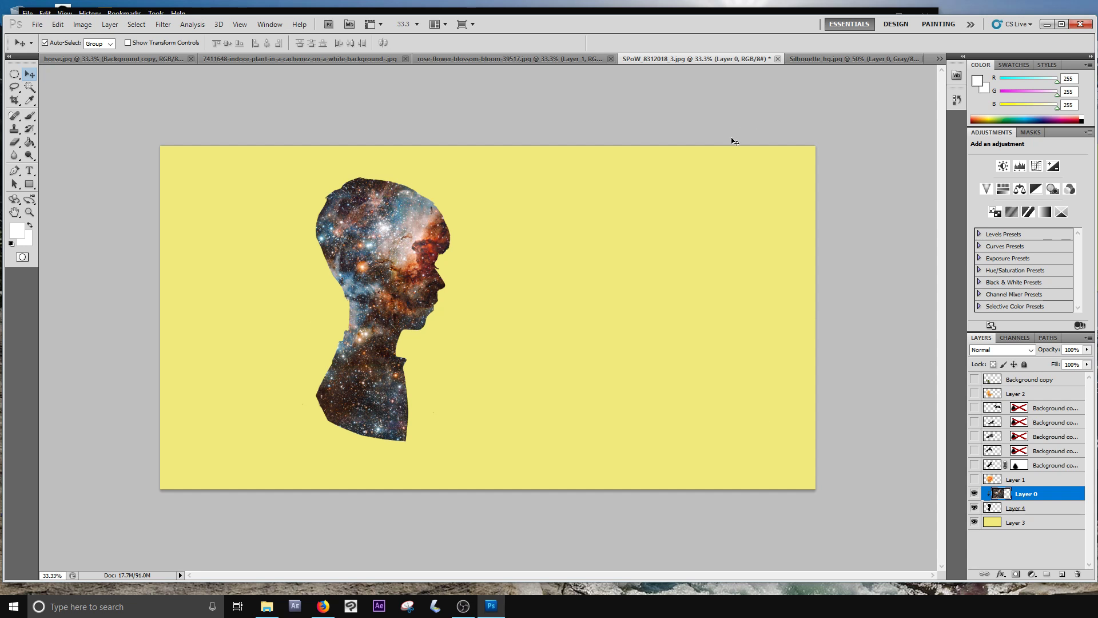
{"action": "left_click", "coordinate": [34, 24]}
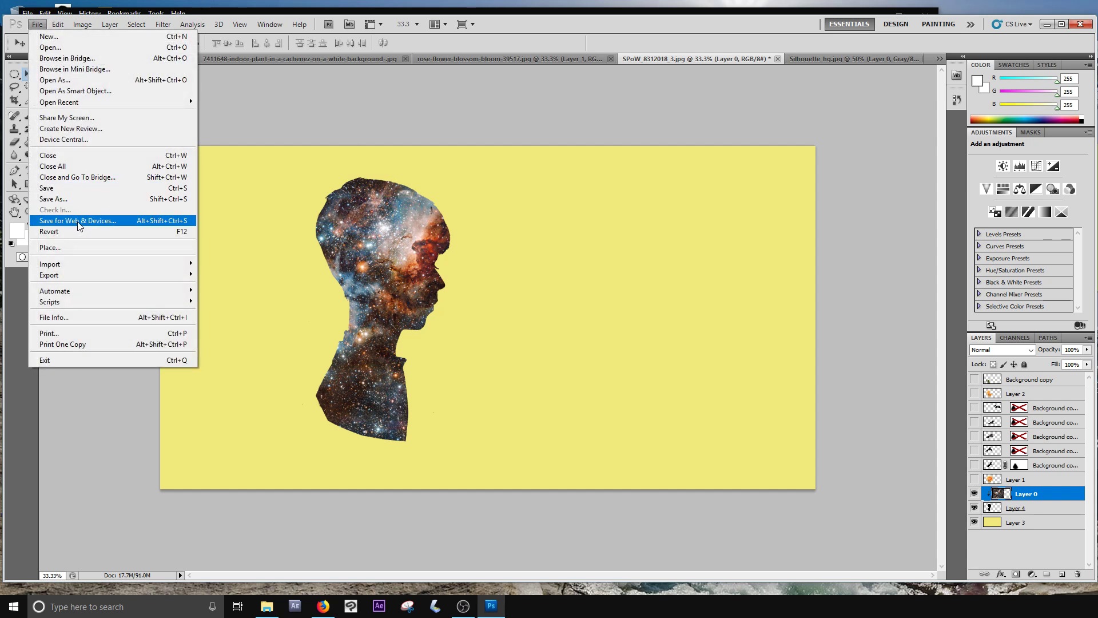
{"action": "left_click", "coordinate": [74, 199]}
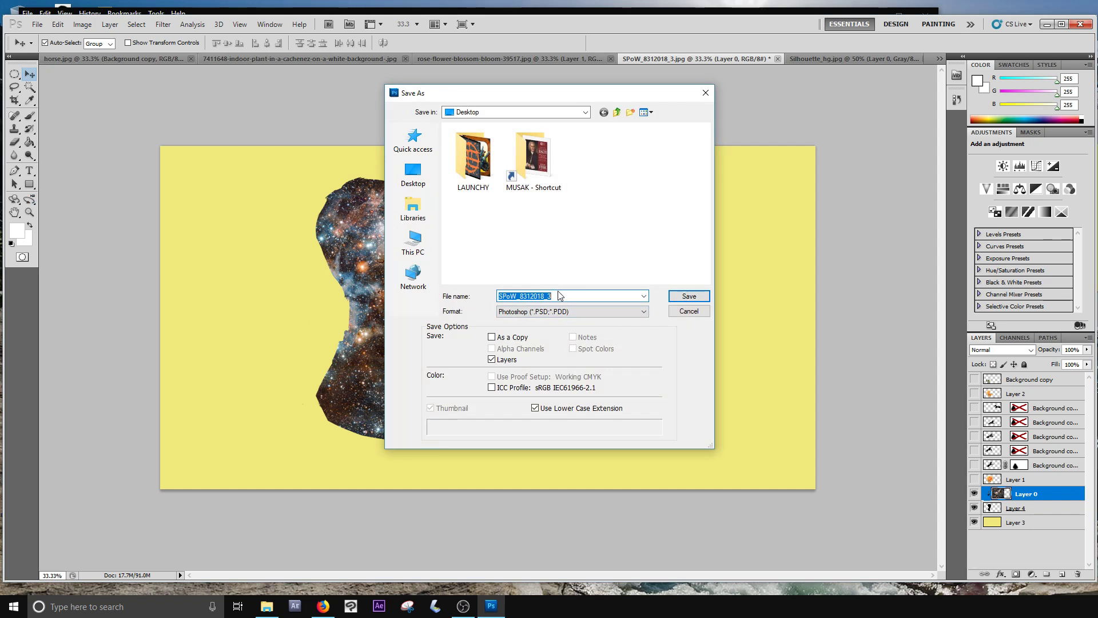
{"action": "type", "text": "dfsdf 2"}
{"action": "left_click", "coordinate": [690, 313]}
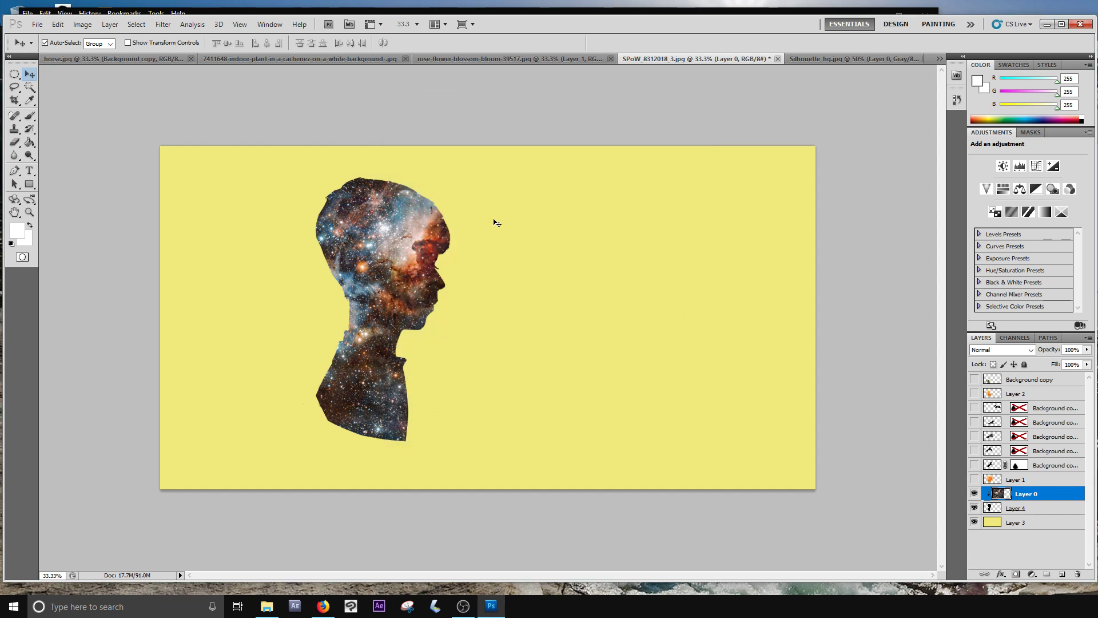
- Examine the file formats offered when saving the document under another name, and leave without saving
{"action": "left_click", "coordinate": [35, 25]}
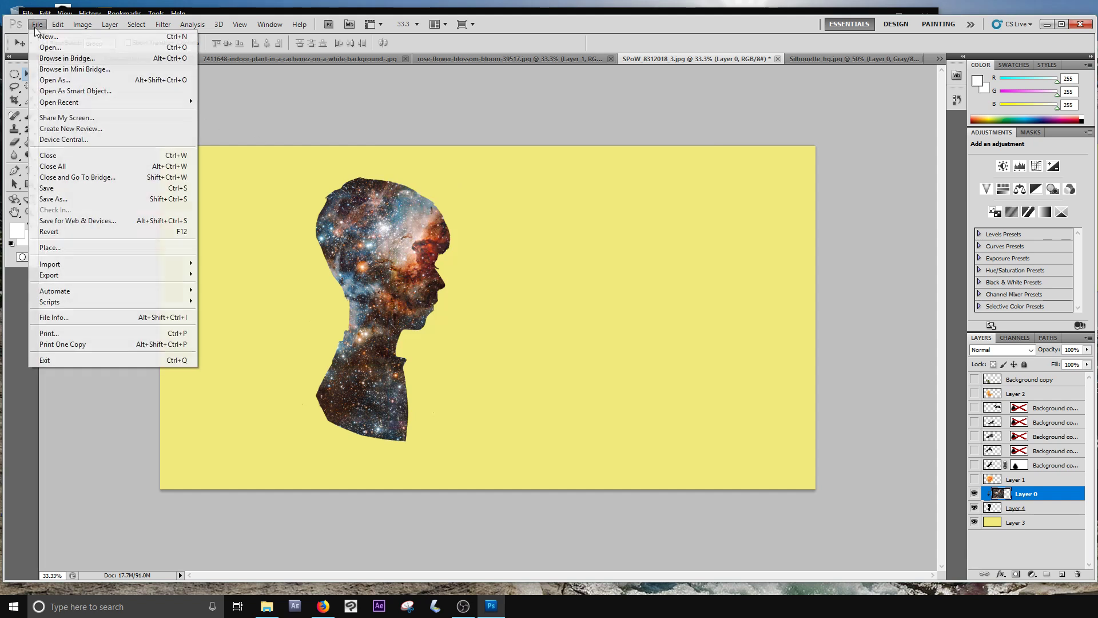
{"action": "left_click", "coordinate": [82, 197]}
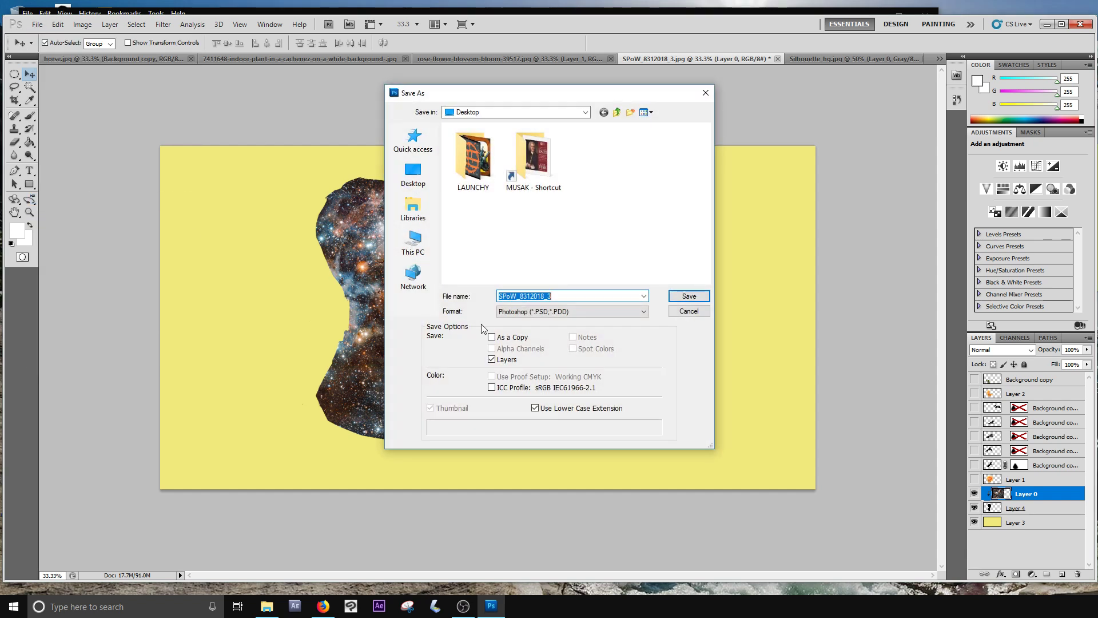
{"action": "left_click", "coordinate": [534, 312]}
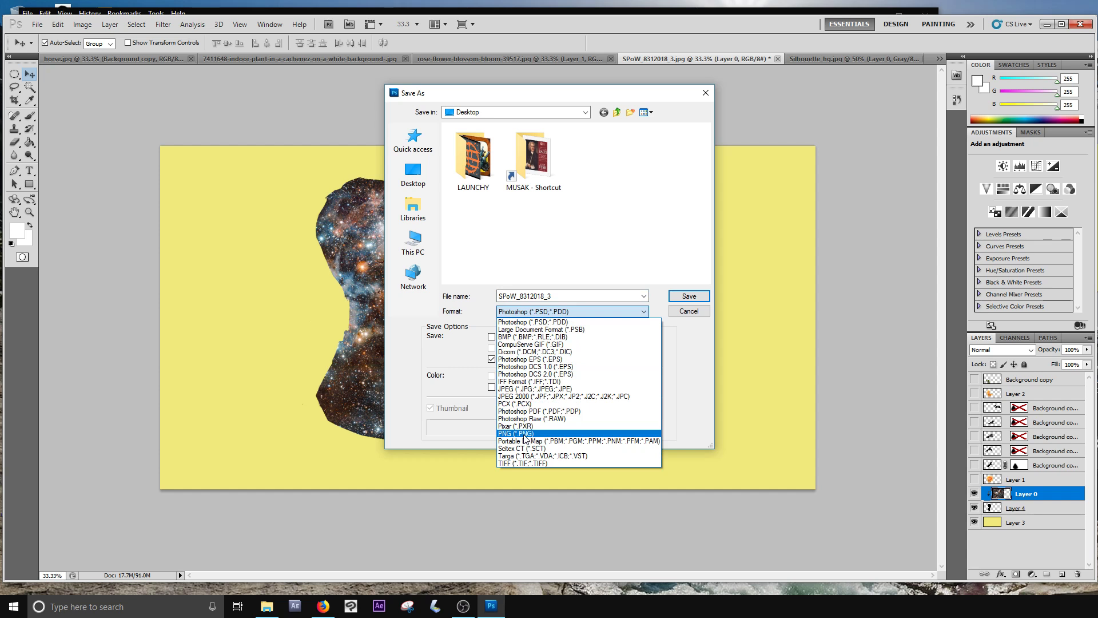
{"action": "left_click", "coordinate": [684, 323]}
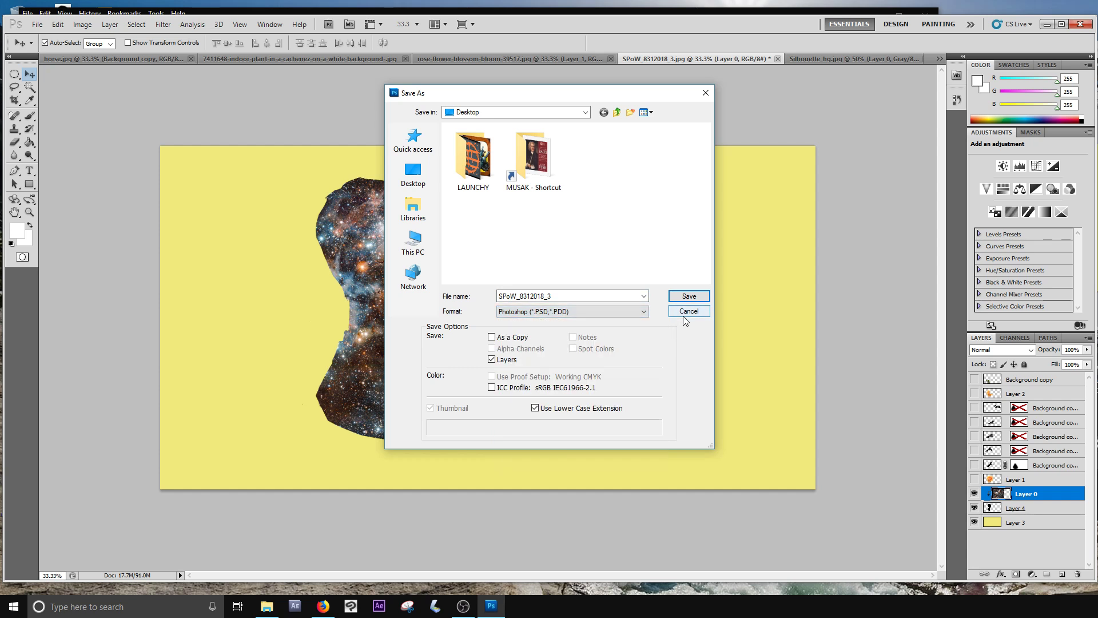
{"action": "left_click", "coordinate": [688, 310]}
- Open the web export of the image and examine its preview, file formats and JPEG quality levels
{"action": "left_click", "coordinate": [37, 24]}
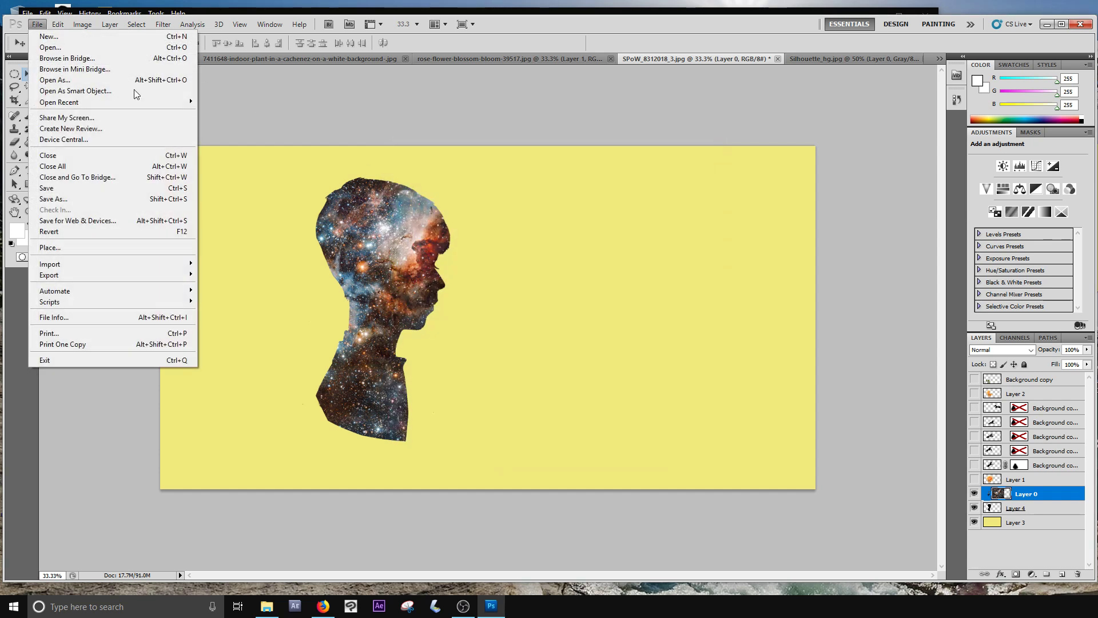
{"action": "left_click", "coordinate": [127, 222]}
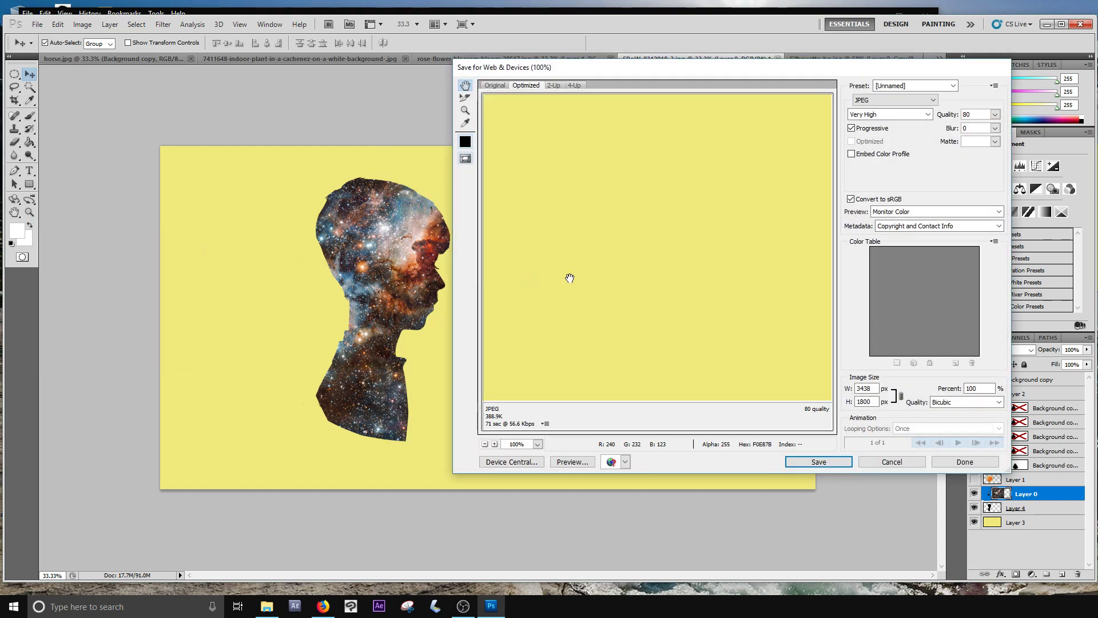
{"action": "left_click_drag", "start_coordinate": [624, 212], "coordinate": [612, 274]}
{"action": "left_click", "coordinate": [922, 101]}
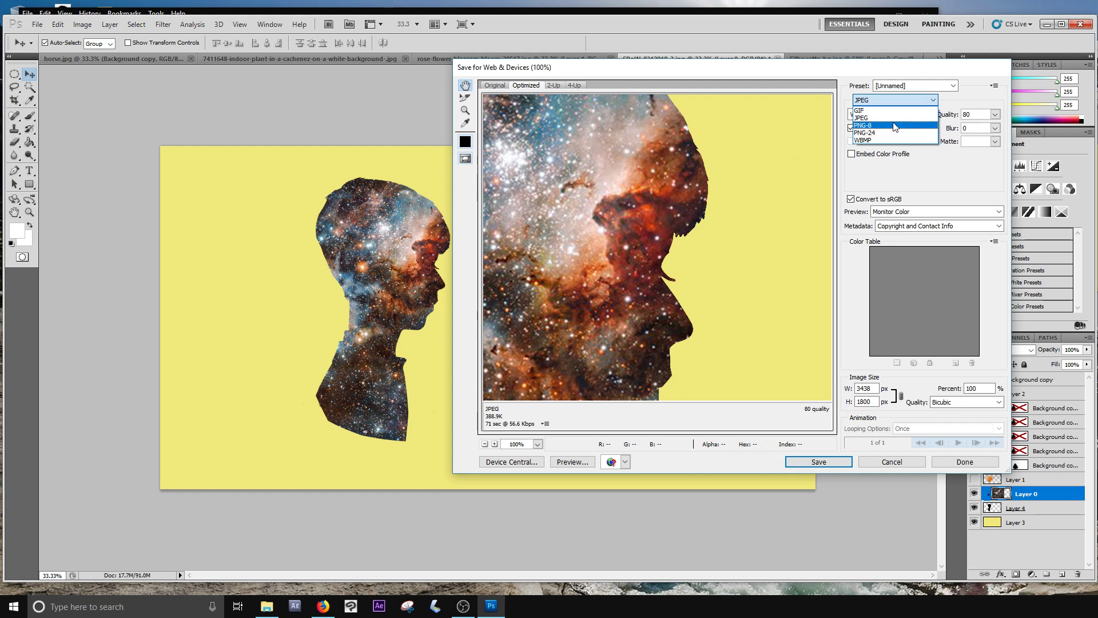
{"action": "left_click", "coordinate": [902, 180]}
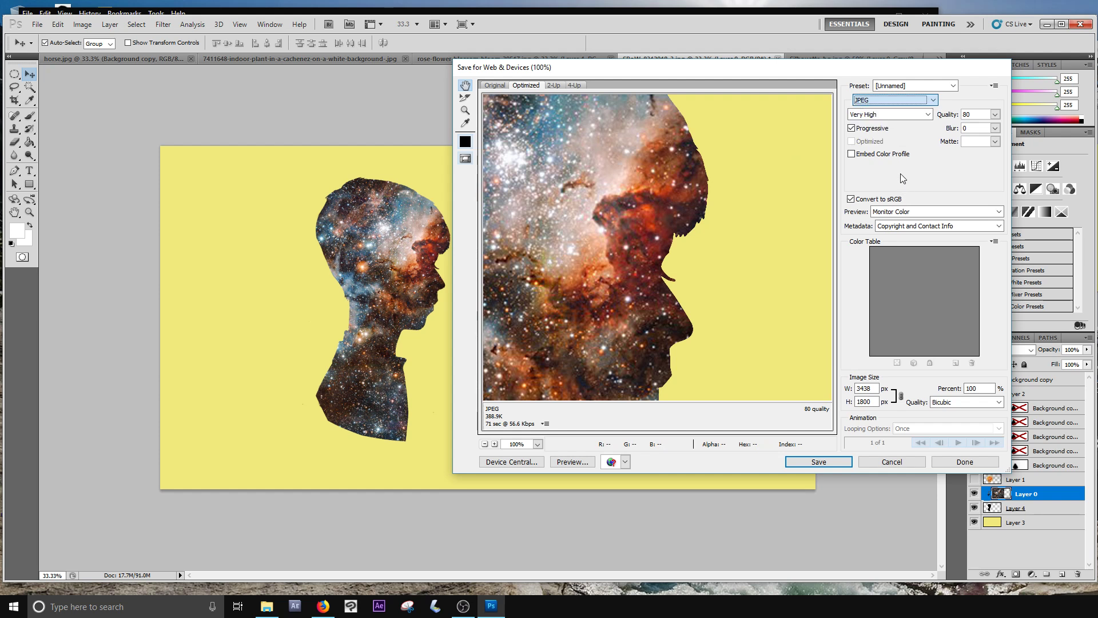
{"action": "left_click", "coordinate": [875, 116]}
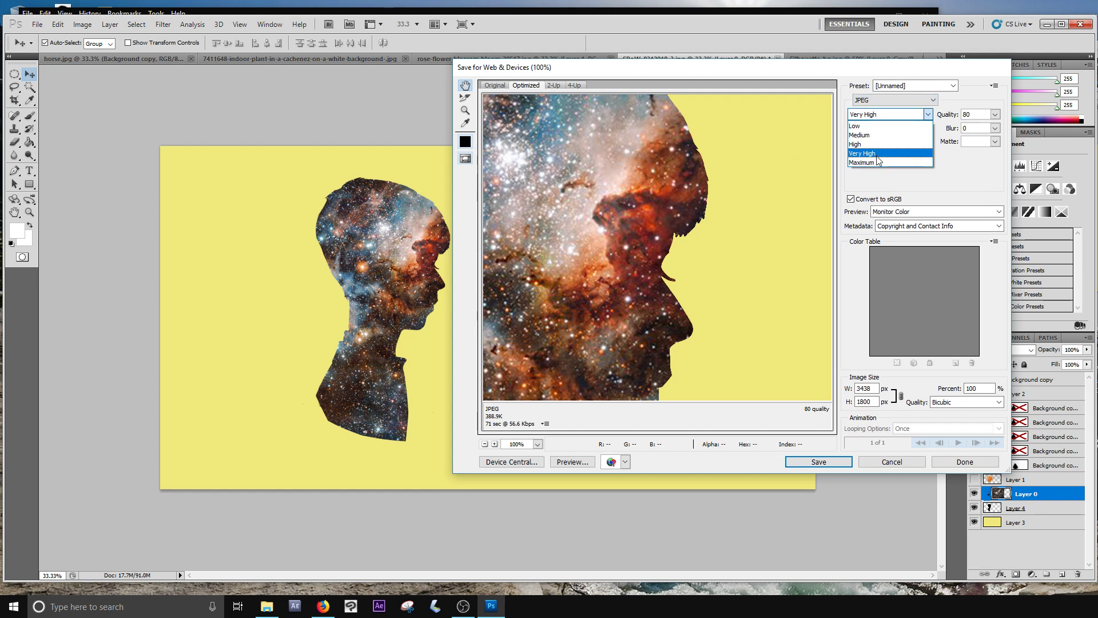
{"action": "left_click", "coordinate": [948, 166]}
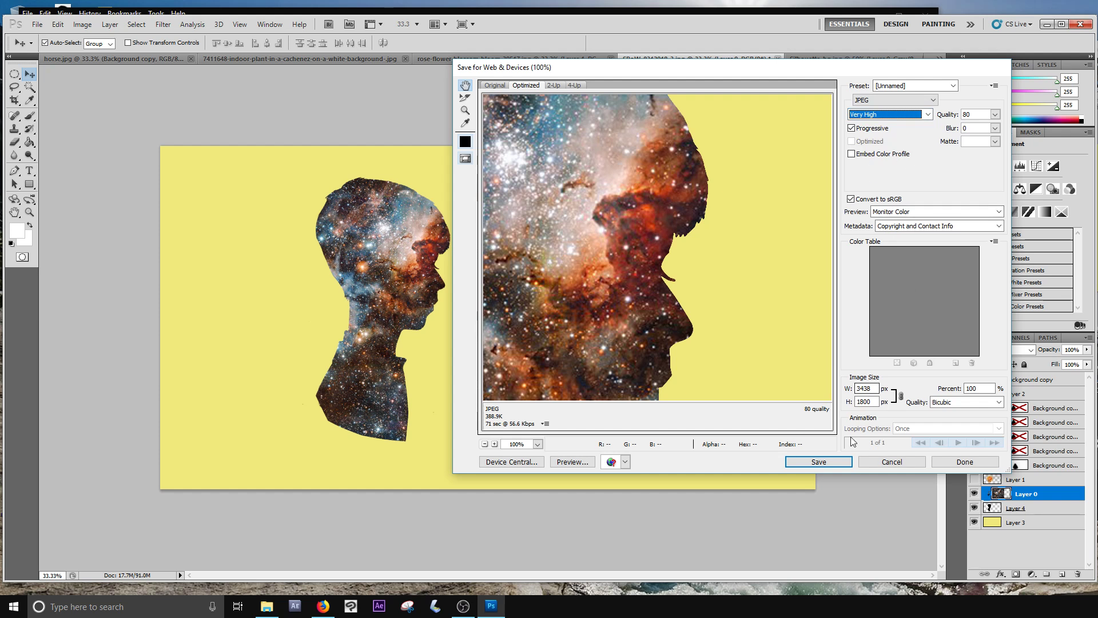
- Try exporting the image for the web as a JPEG 1200 px wide, and abandon the export without saving
{"action": "double_click", "coordinate": [866, 389]}
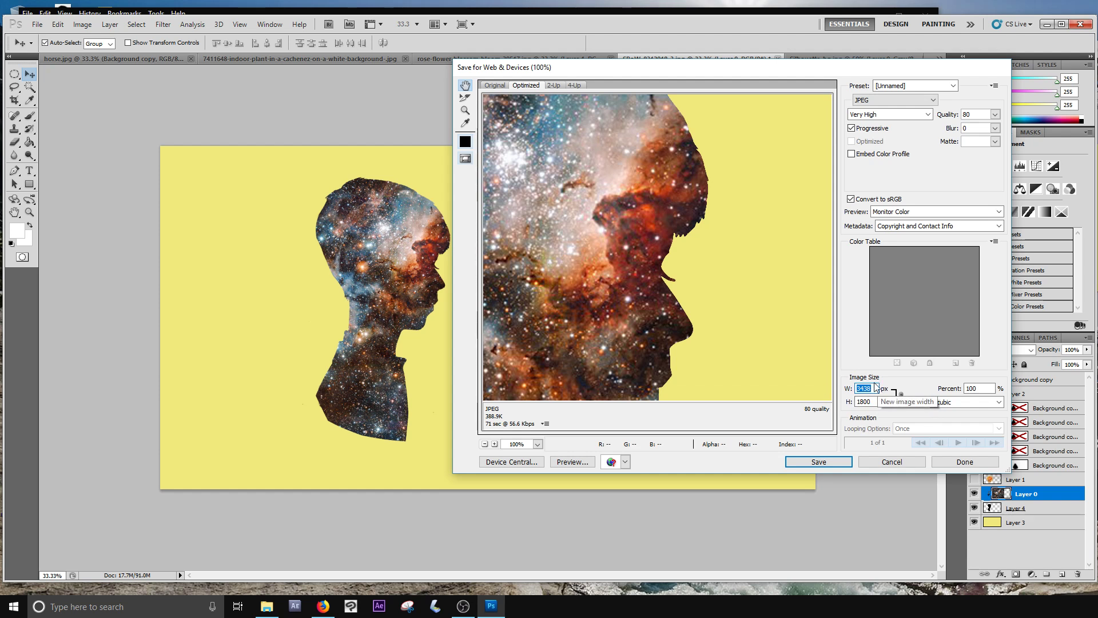
{"action": "type", "text": "1200"}
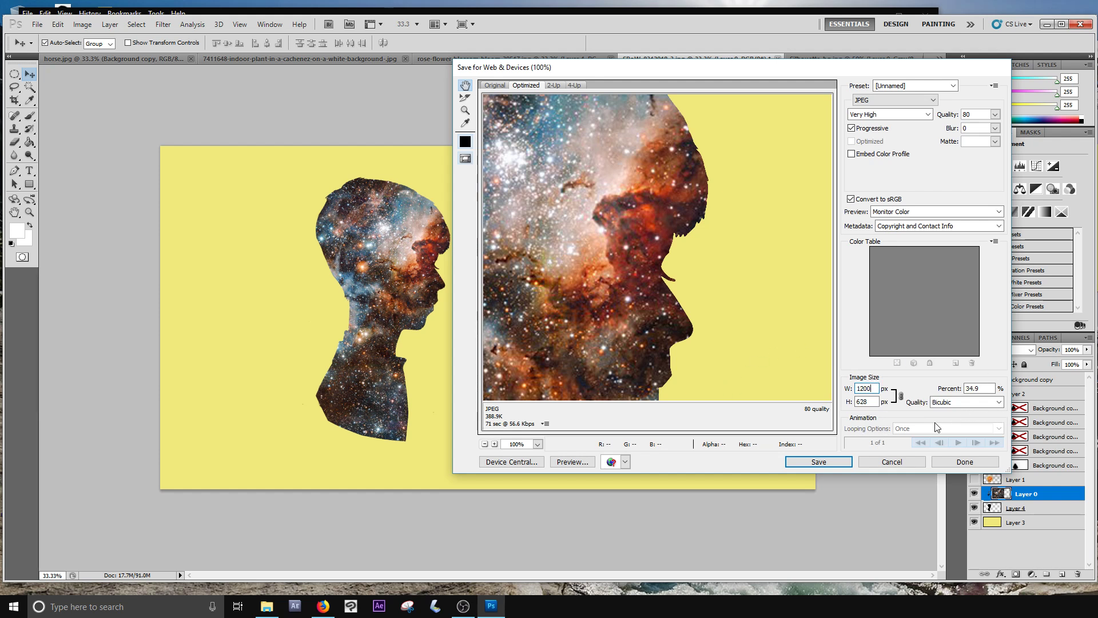
{"action": "left_click", "coordinate": [814, 461]}
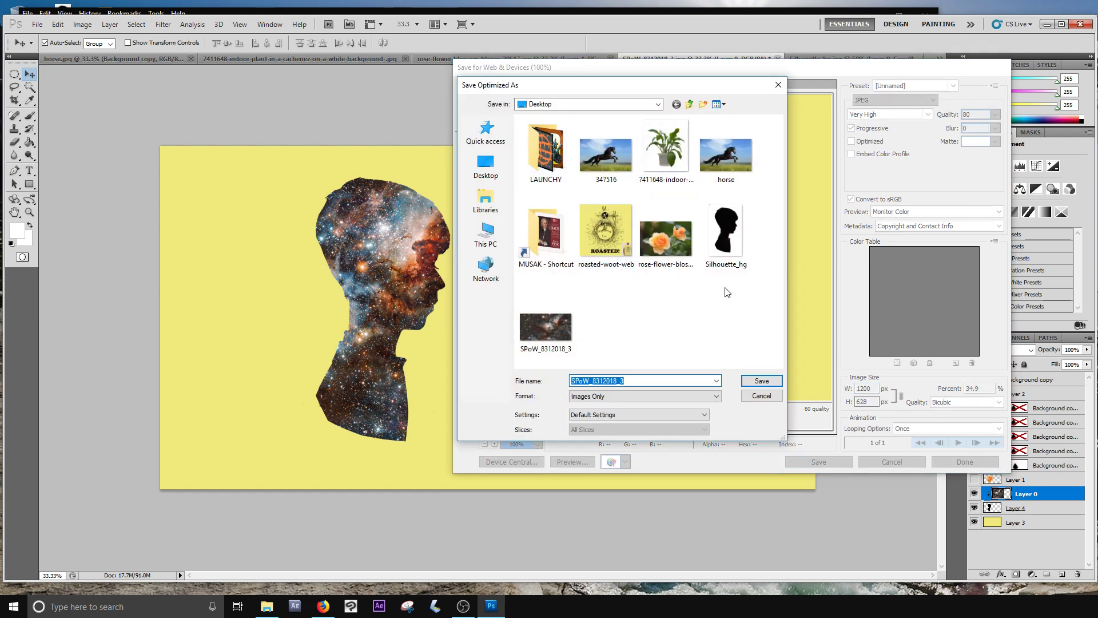
{"action": "left_click", "coordinate": [762, 395]}
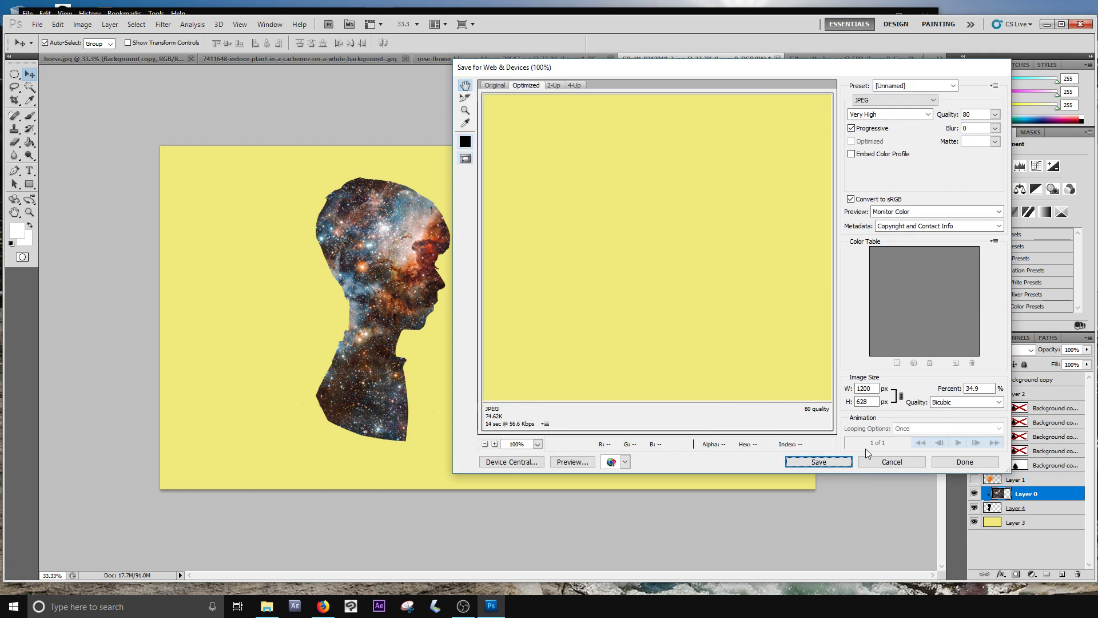
{"action": "left_click", "coordinate": [906, 465]}
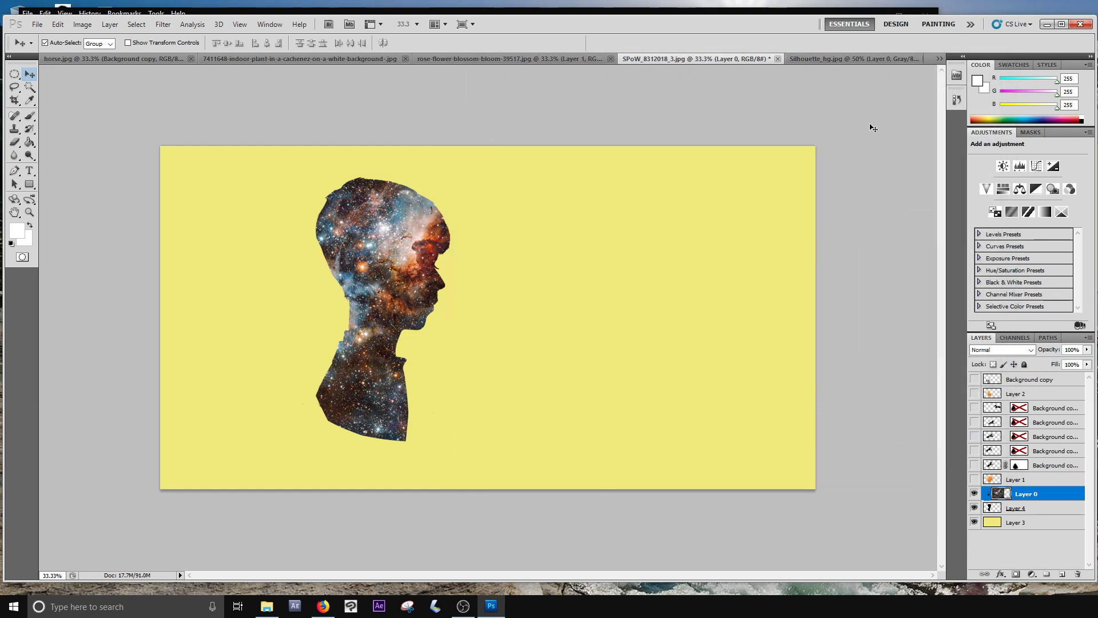
- Take a history snapshot of the silhouette composition and select it, keeping the original image as the history brush source
{"action": "left_click", "coordinate": [956, 100]}
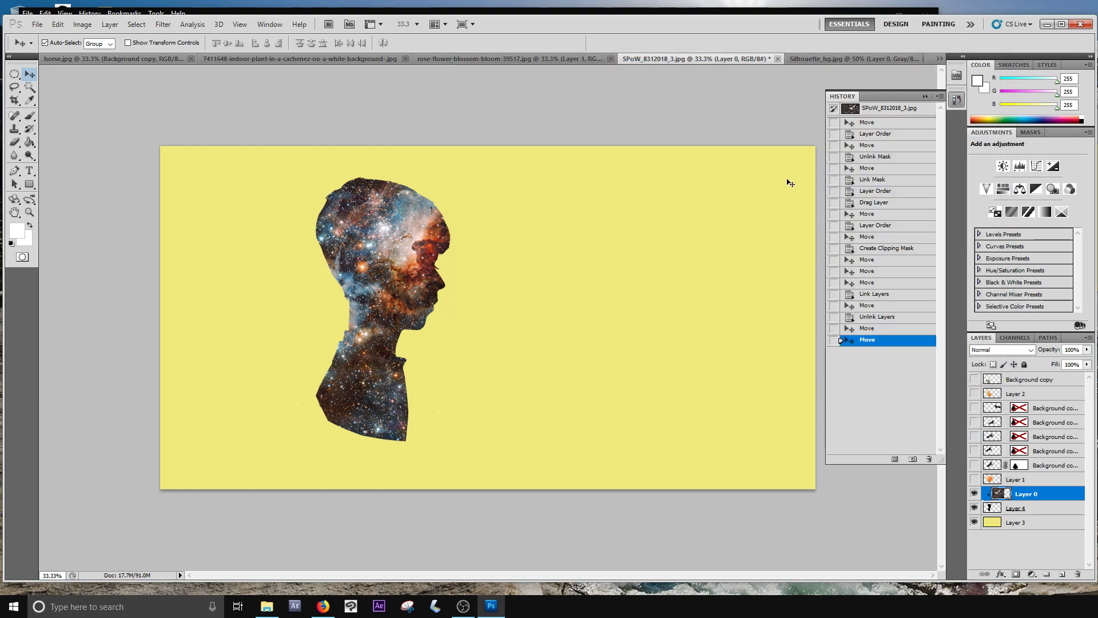
{"action": "left_click", "coordinate": [738, 118]}
{"action": "left_click", "coordinate": [957, 100]}
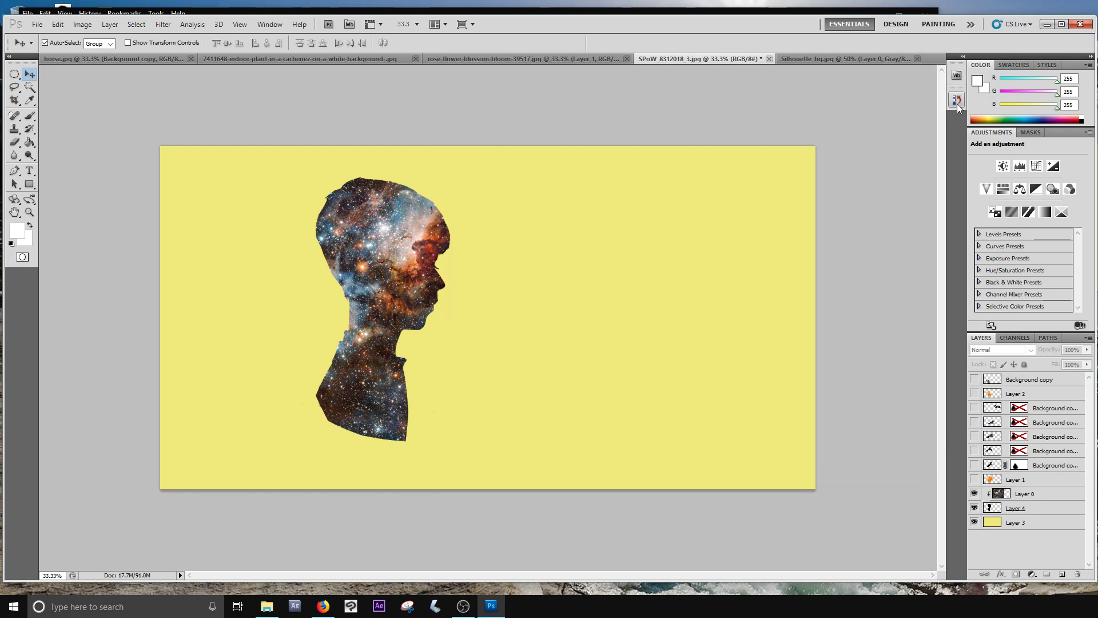
{"action": "left_click", "coordinate": [956, 102]}
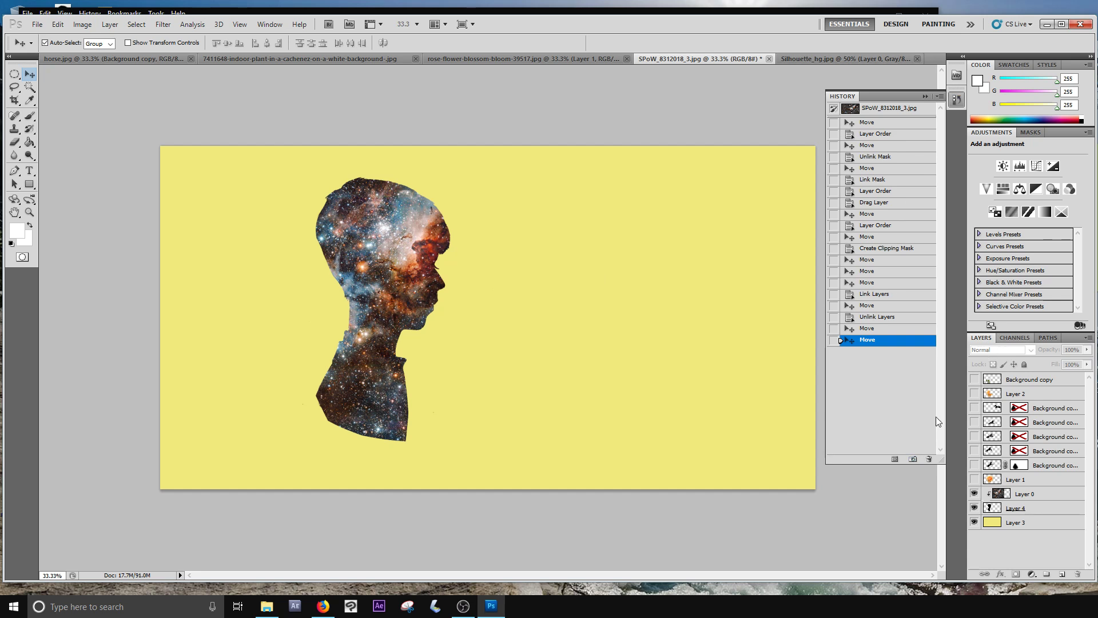
{"action": "left_click", "coordinate": [911, 459]}
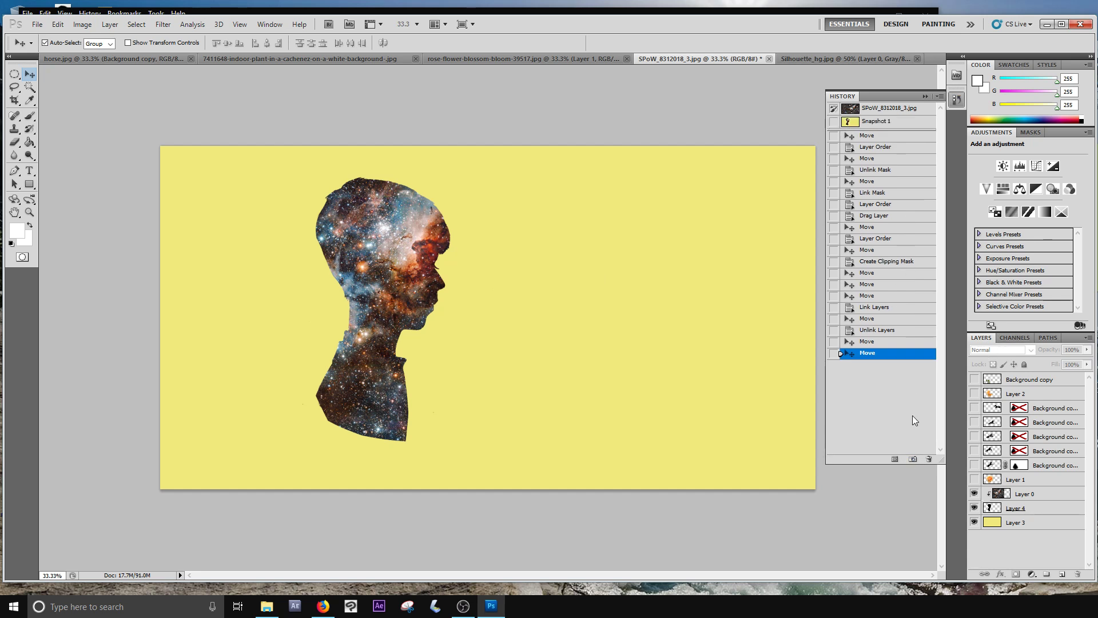
{"action": "left_click", "coordinate": [855, 123]}
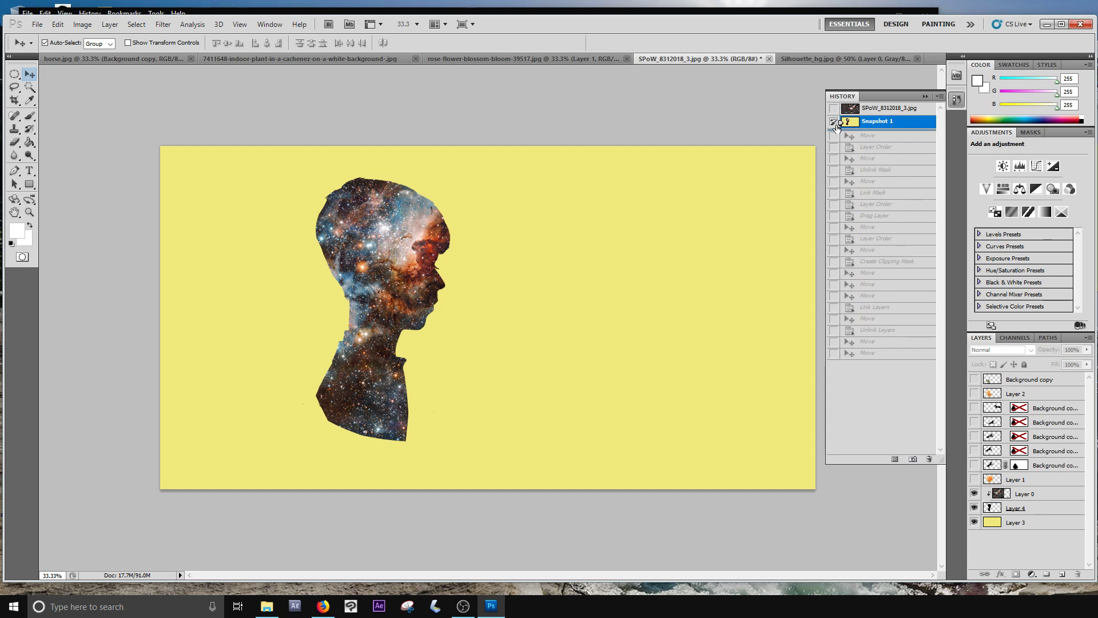
{"action": "left_click", "coordinate": [833, 108]}
- Show flower Layers 1 and 2 and three of the horse Background copy layers, and take a second history snapshot
{"action": "left_click", "coordinate": [992, 522]}
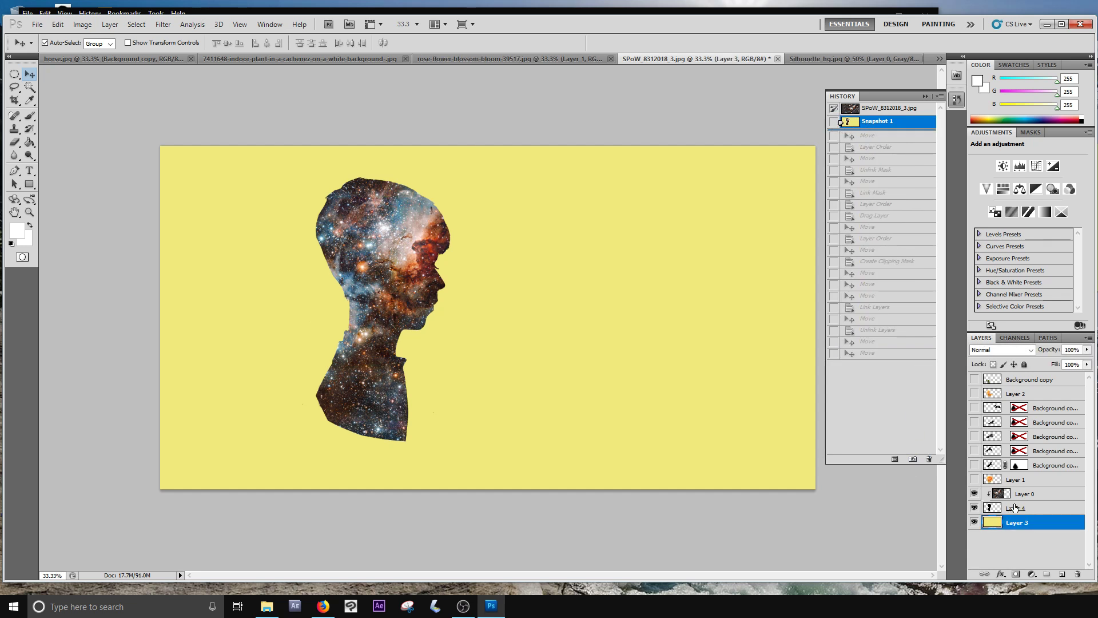
{"action": "left_click", "coordinate": [974, 480]}
{"action": "left_click", "coordinate": [974, 465]}
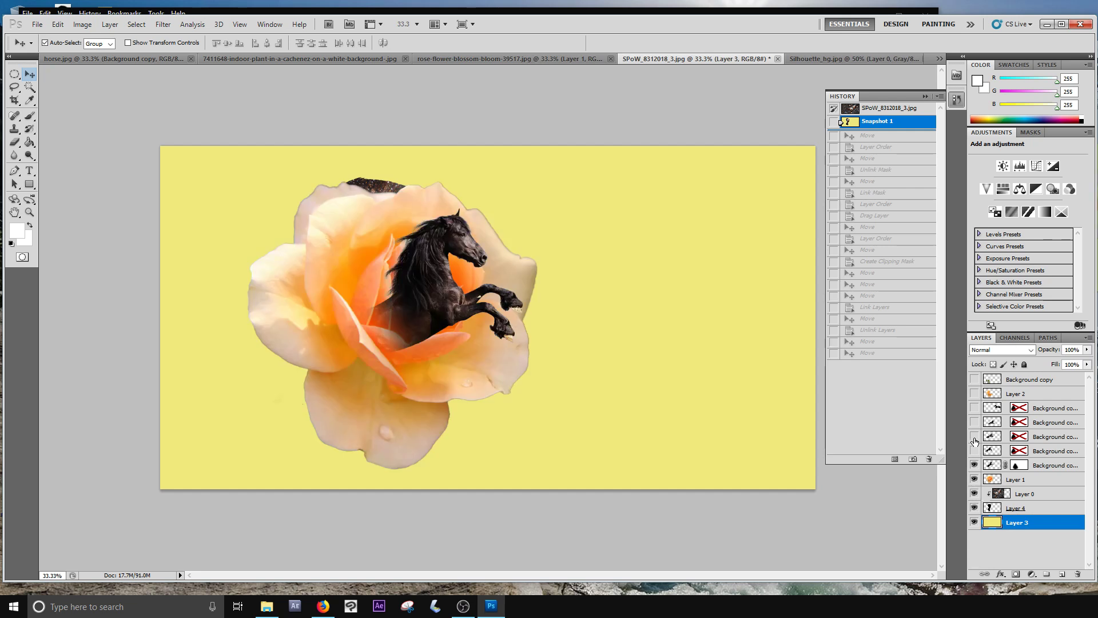
{"action": "left_click", "coordinate": [974, 436]}
{"action": "left_click", "coordinate": [974, 408]}
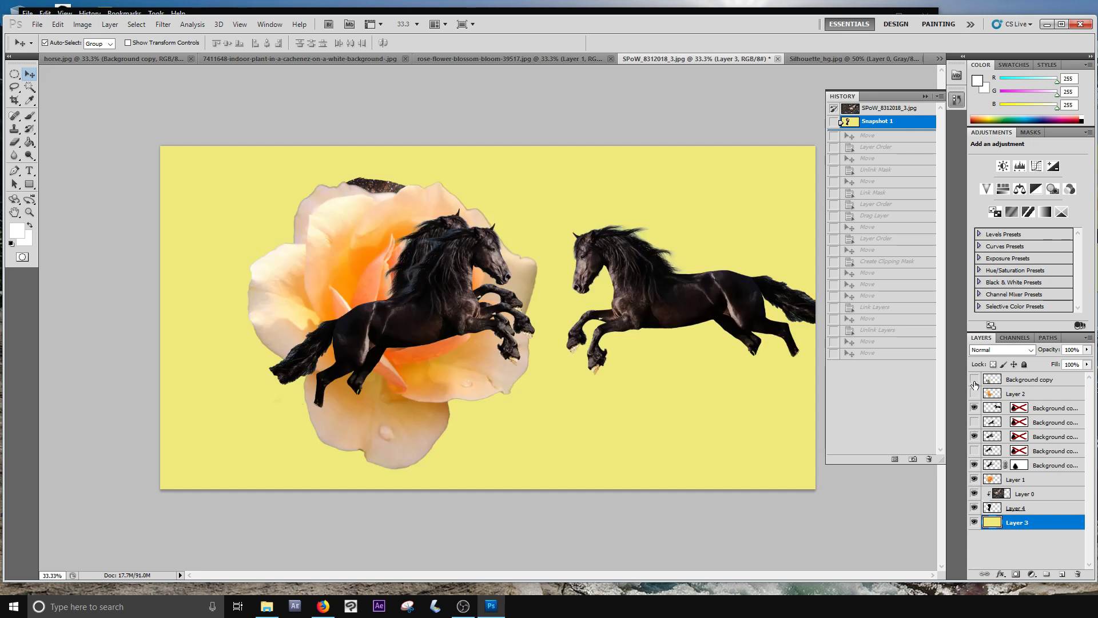
{"action": "left_click", "coordinate": [974, 394]}
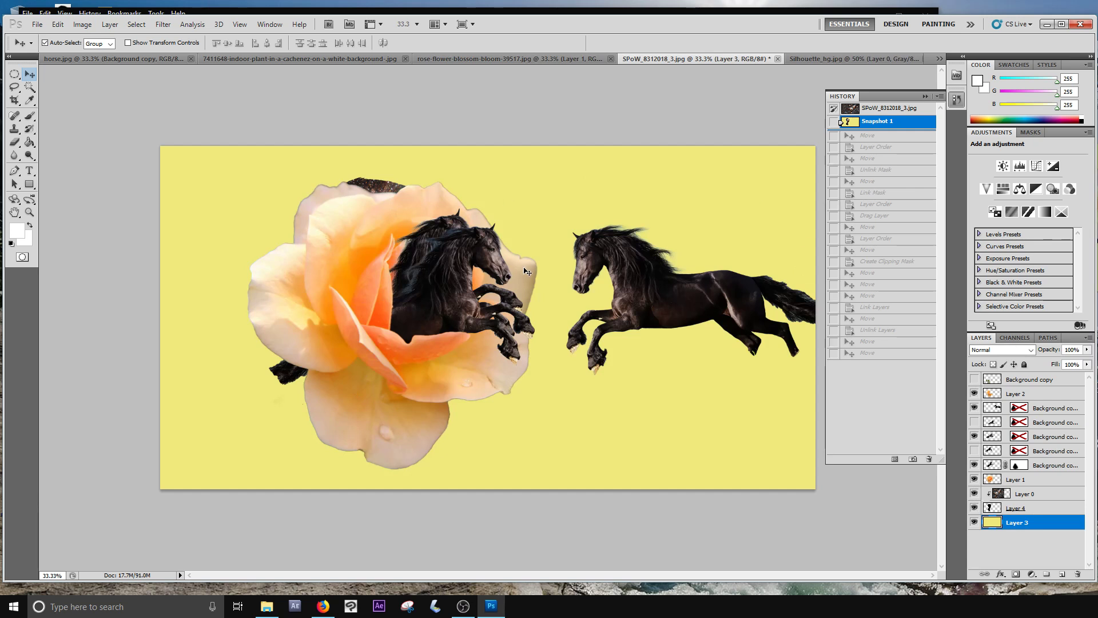
{"action": "left_click", "coordinate": [912, 459]}
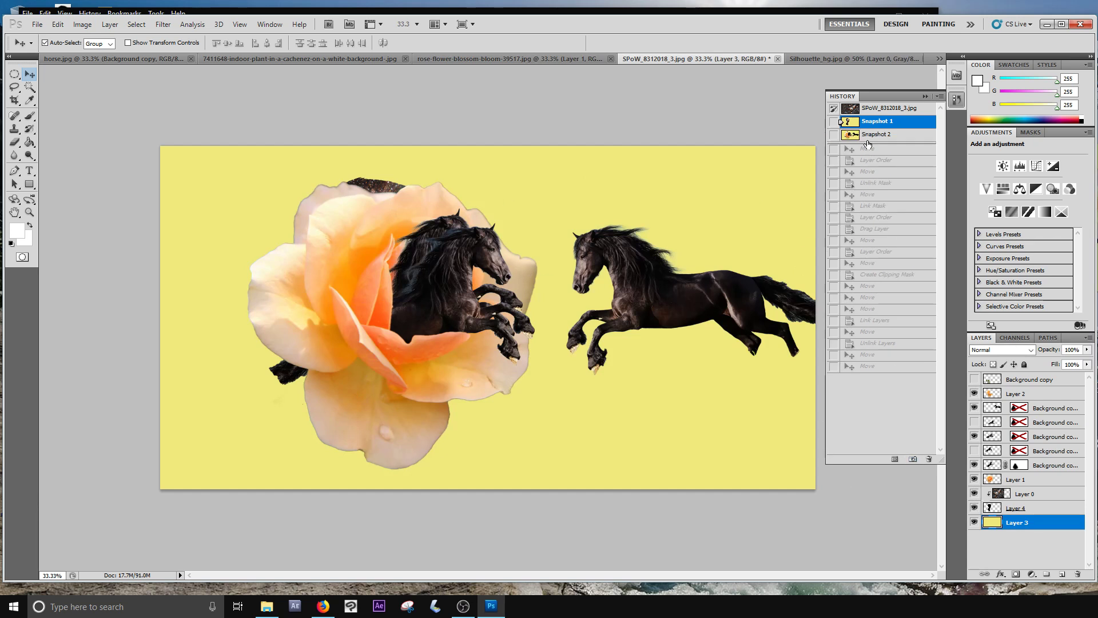
- Compare the silhouette and flower-and-horses compositions by switching between Snapshot 1 and Snapshot 2, ending on Snapshot 2
{"action": "left_click", "coordinate": [862, 138]}
{"action": "left_click", "coordinate": [872, 122]}
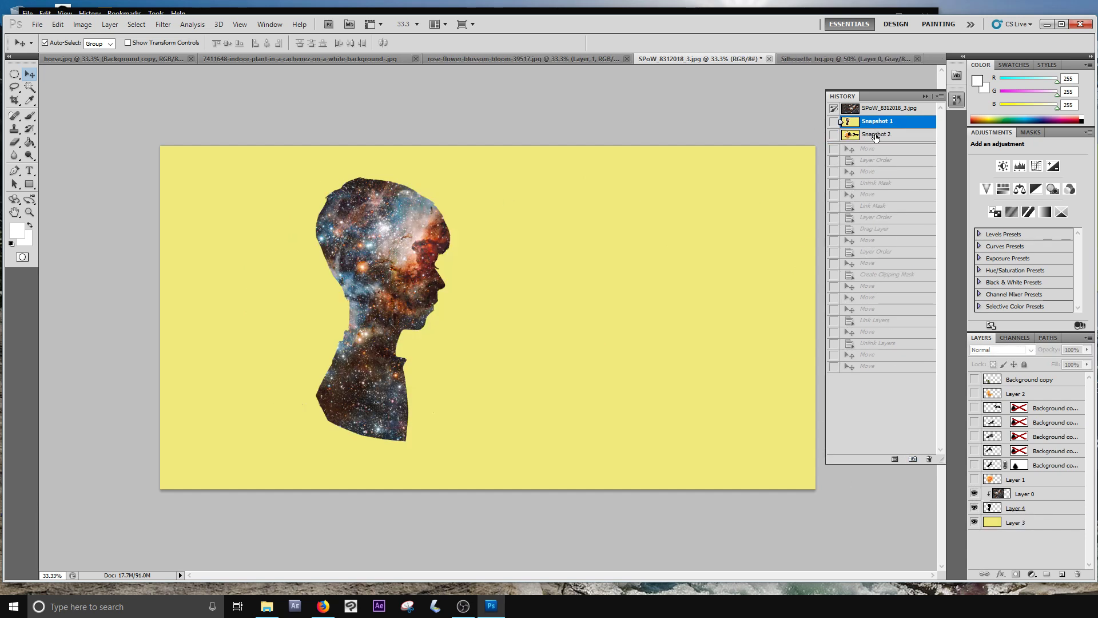
{"action": "left_click", "coordinate": [874, 135]}
{"action": "left_click", "coordinate": [873, 122]}
{"action": "left_click", "coordinate": [874, 133]}
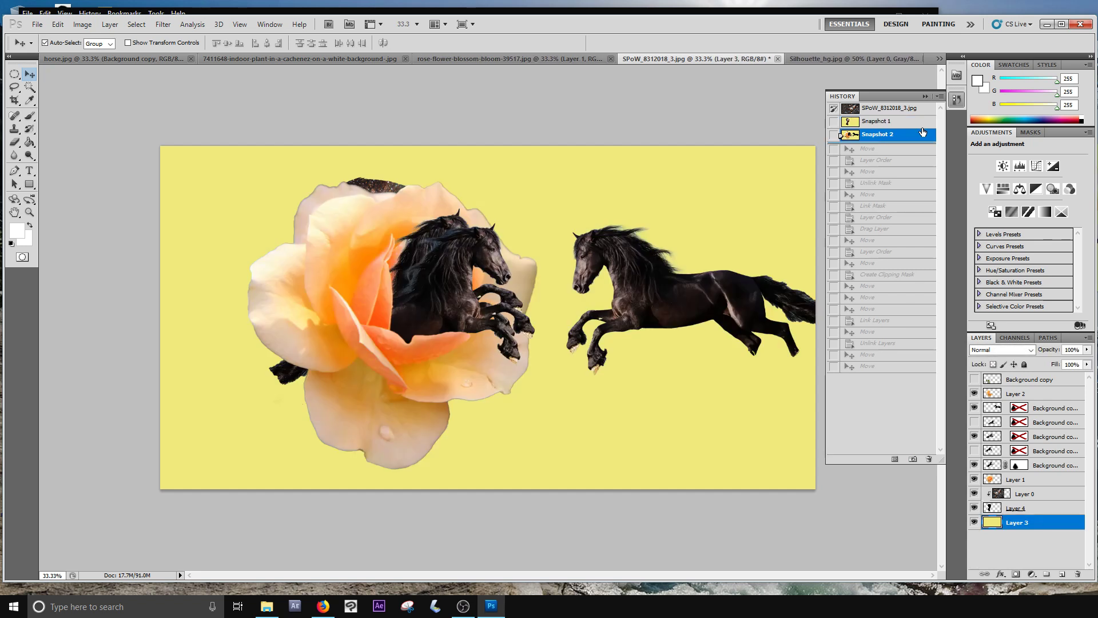